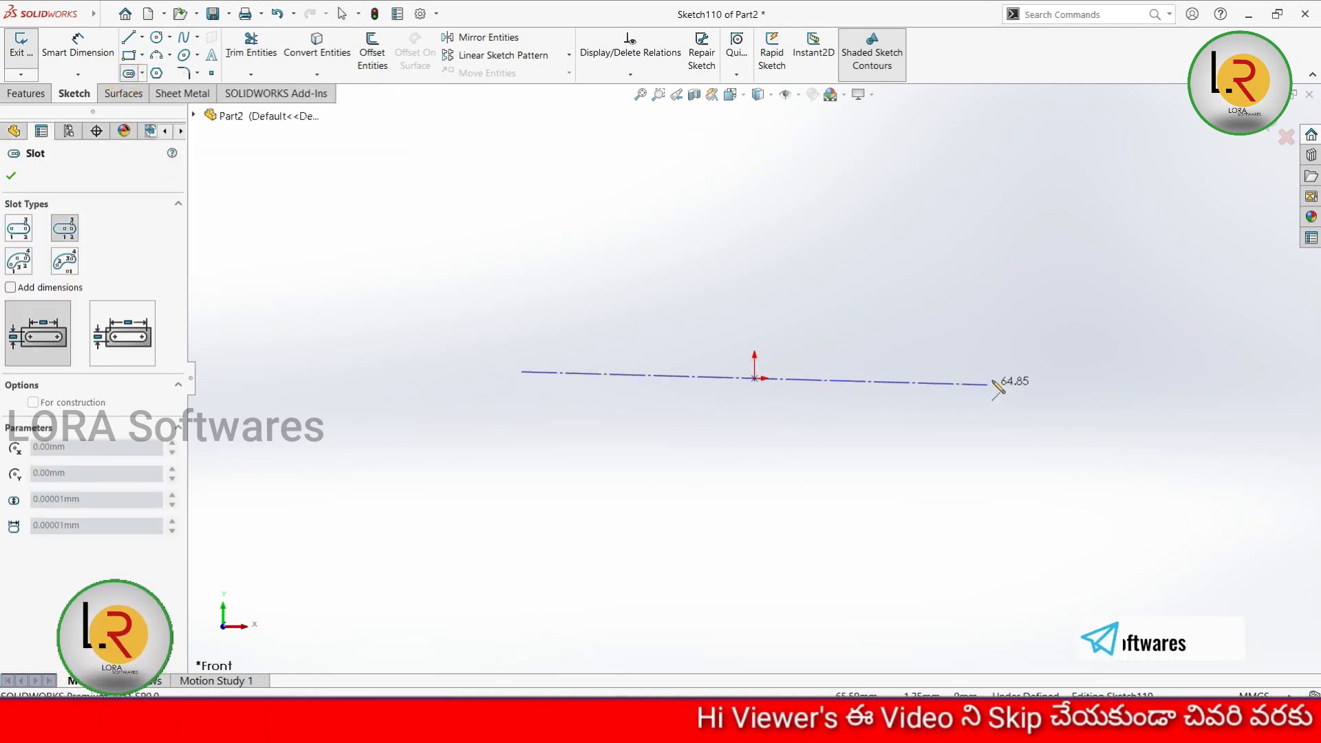
Step: Complete the centerpoint straight slot centred on the origin, about 132 mm between arc centres and 42 mm wide
click(985, 453)
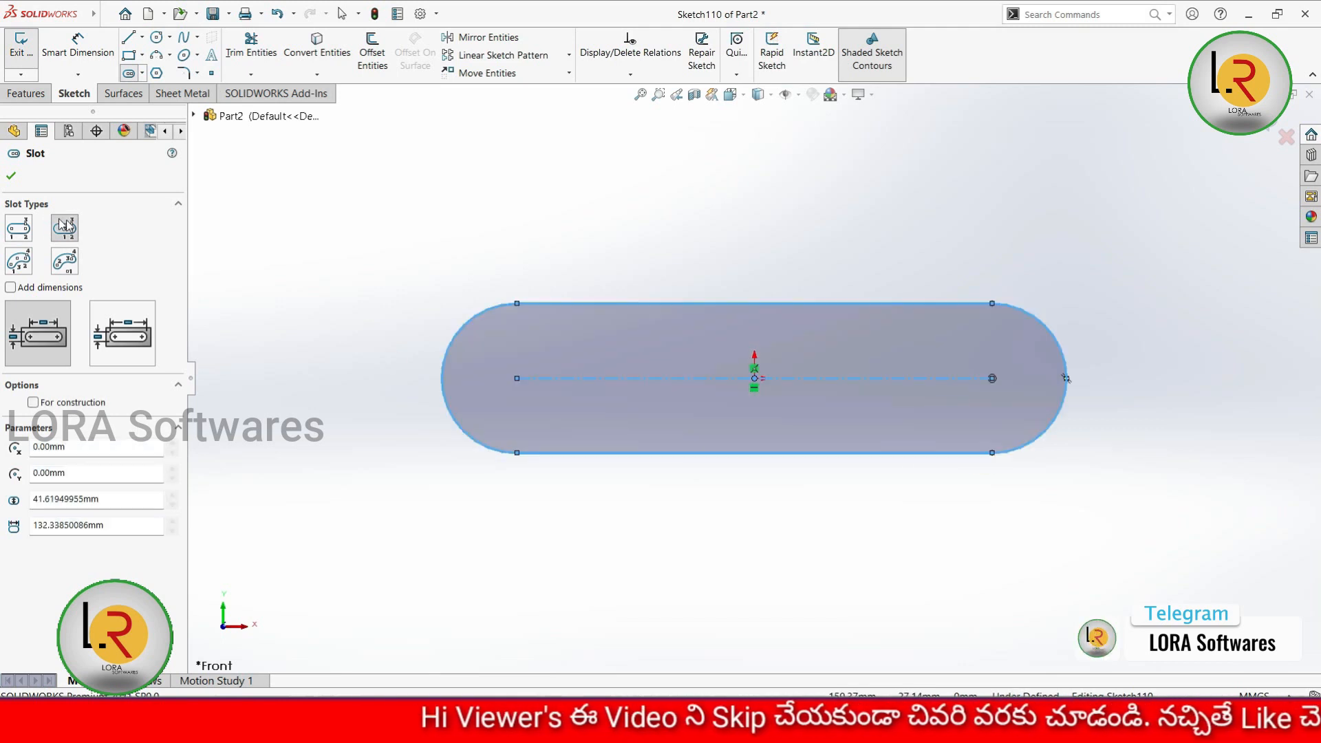
click(14, 177)
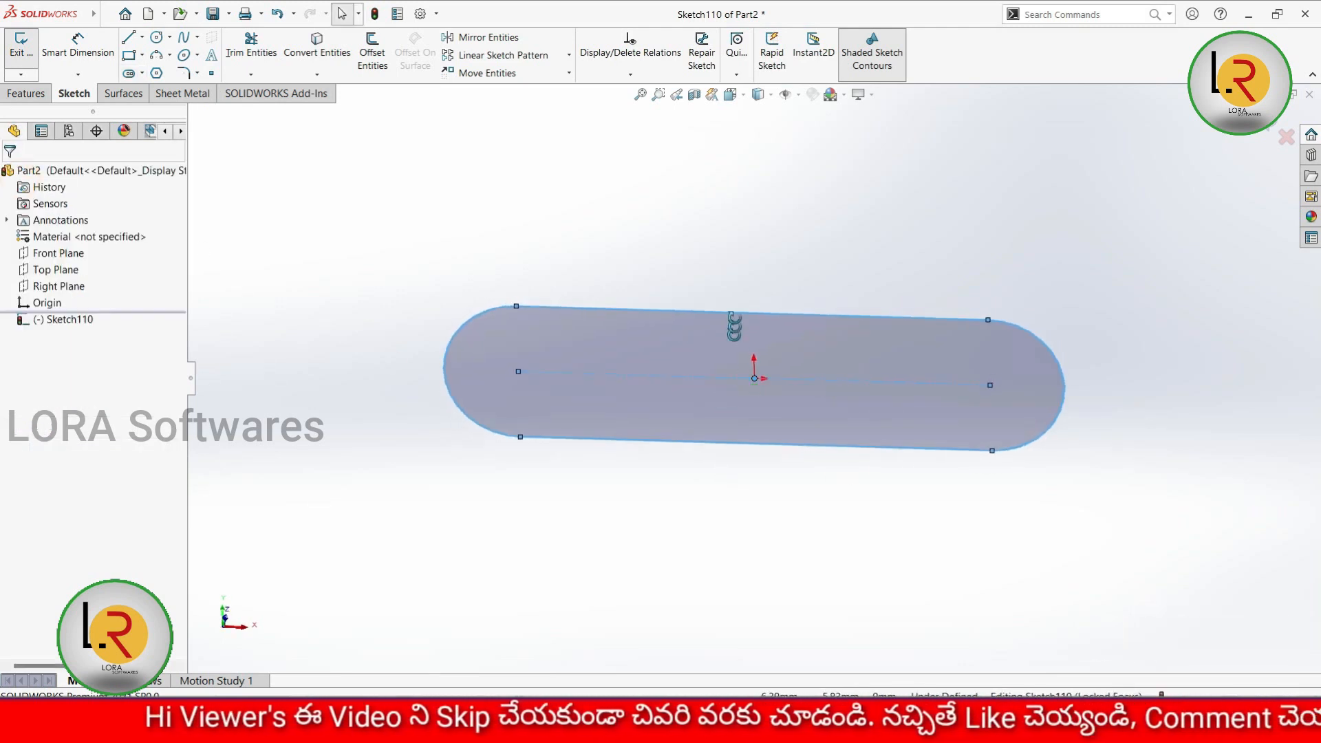
Step: Extrude the slot profile 30 mm as a blind boss
middle_drag(737, 318, 755, 369)
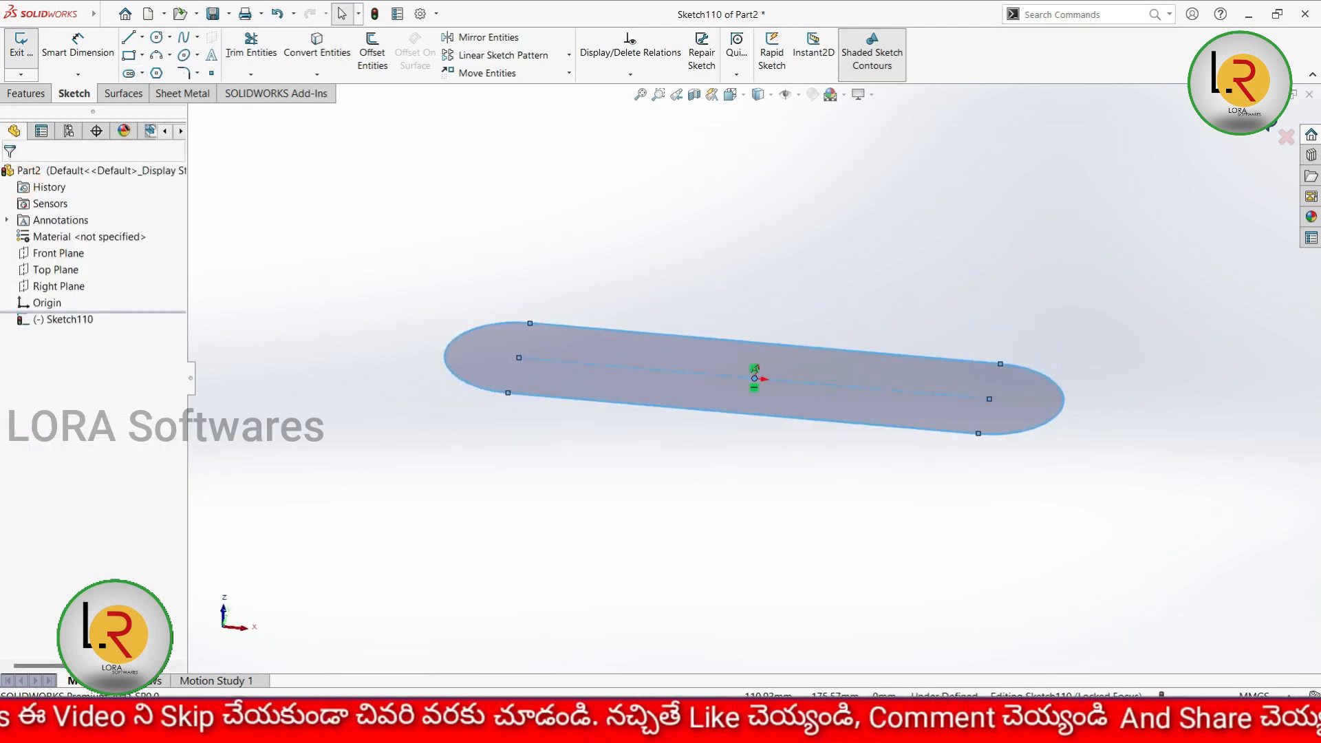
click(26, 94)
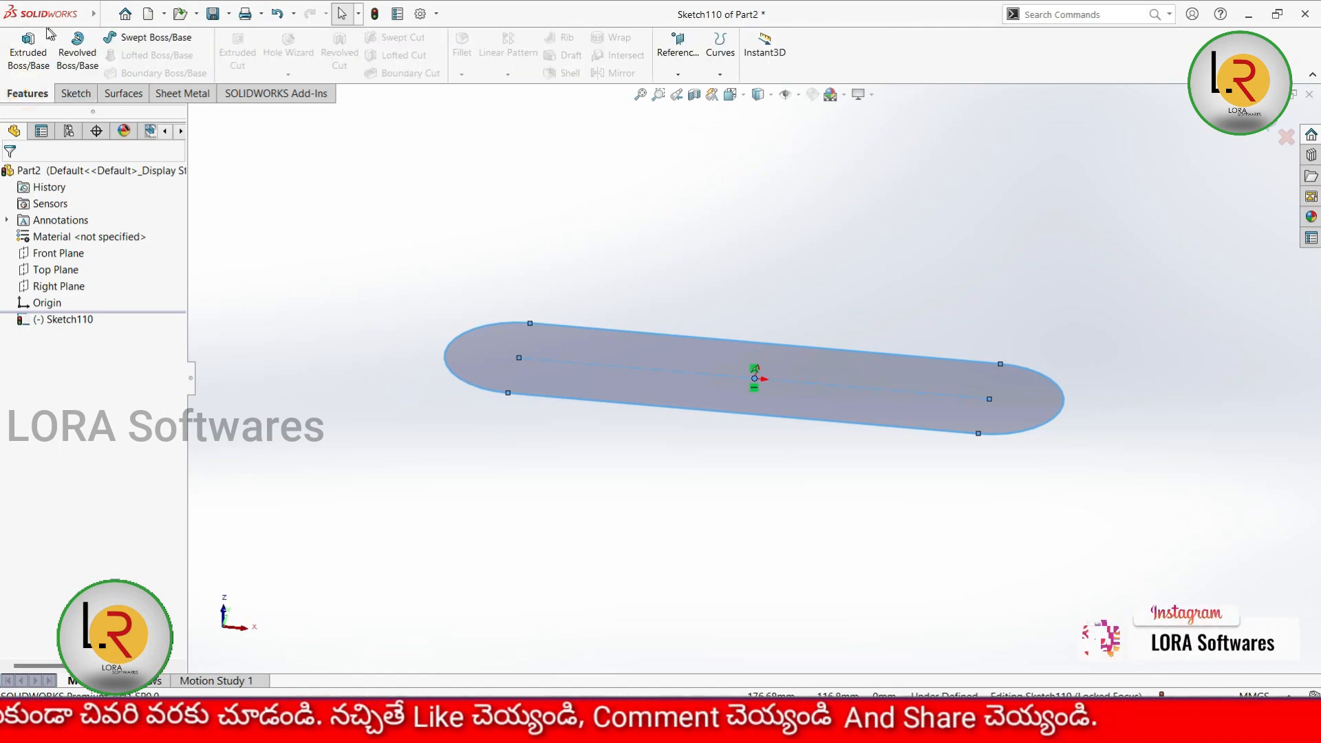
click(27, 52)
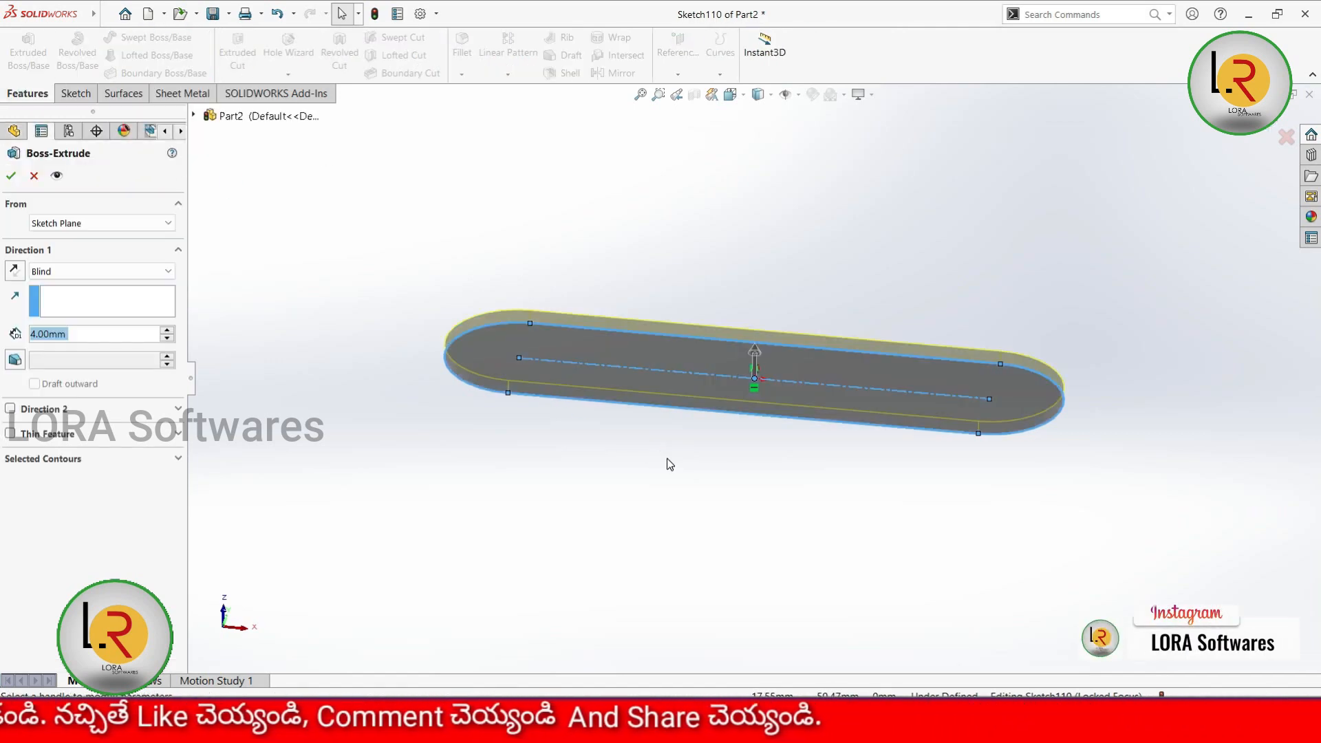
drag(756, 351, 756, 270)
click(11, 176)
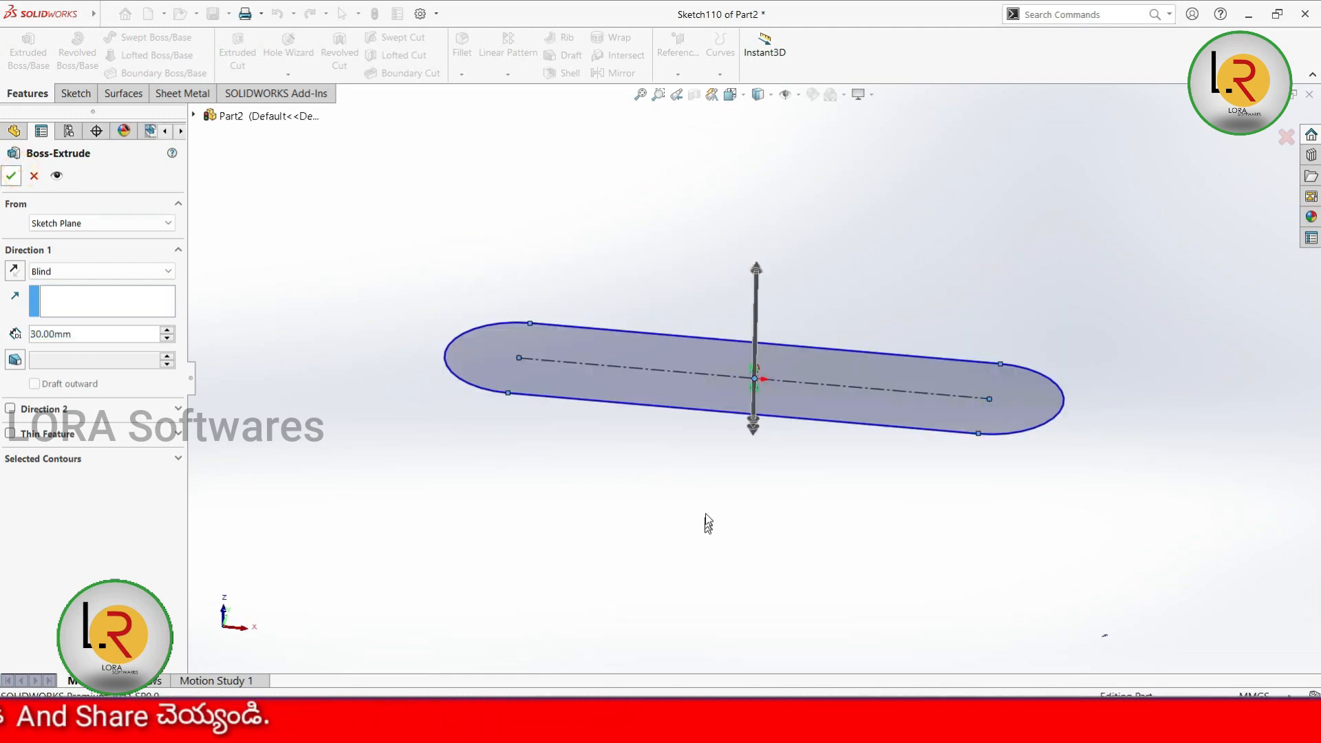
Step: Start a Hole Wizard hole for the extruded slot body
middle_drag(676, 456, 644, 451)
middle_drag(564, 449, 565, 472)
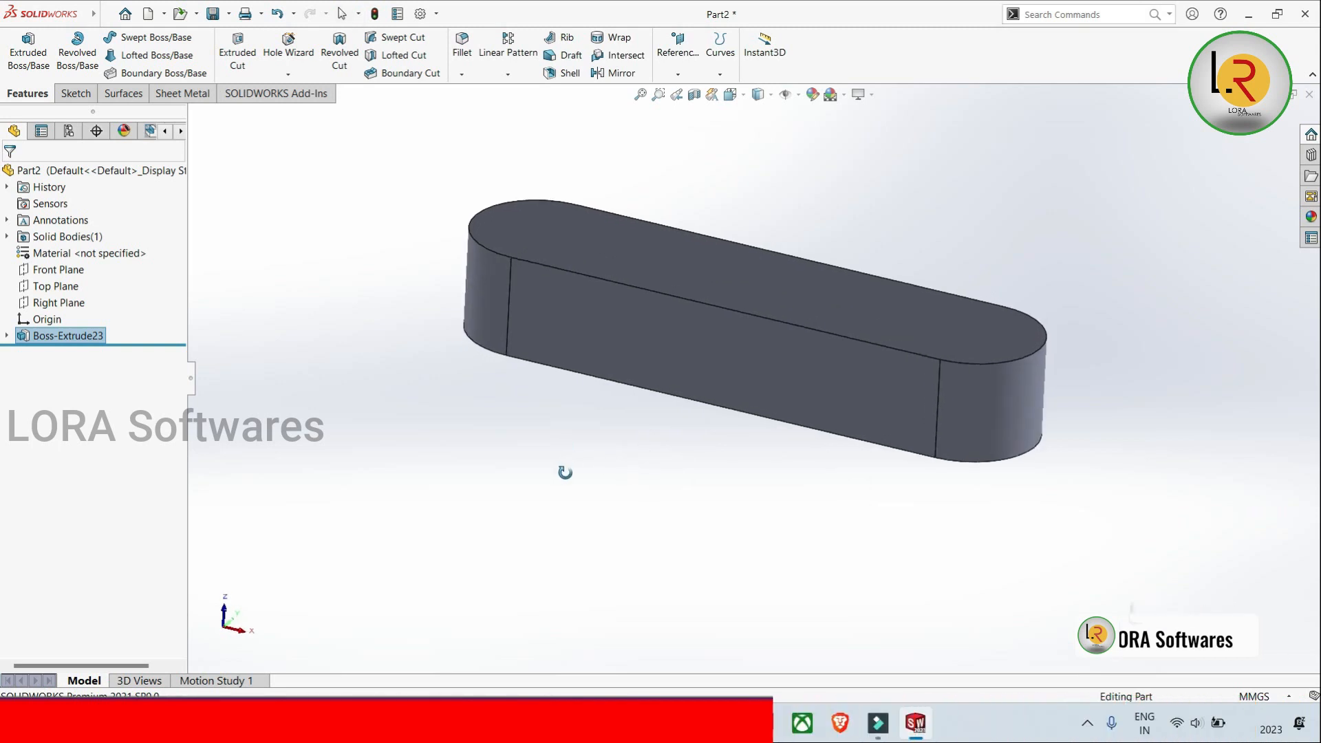
scroll(584, 417, up, 1)
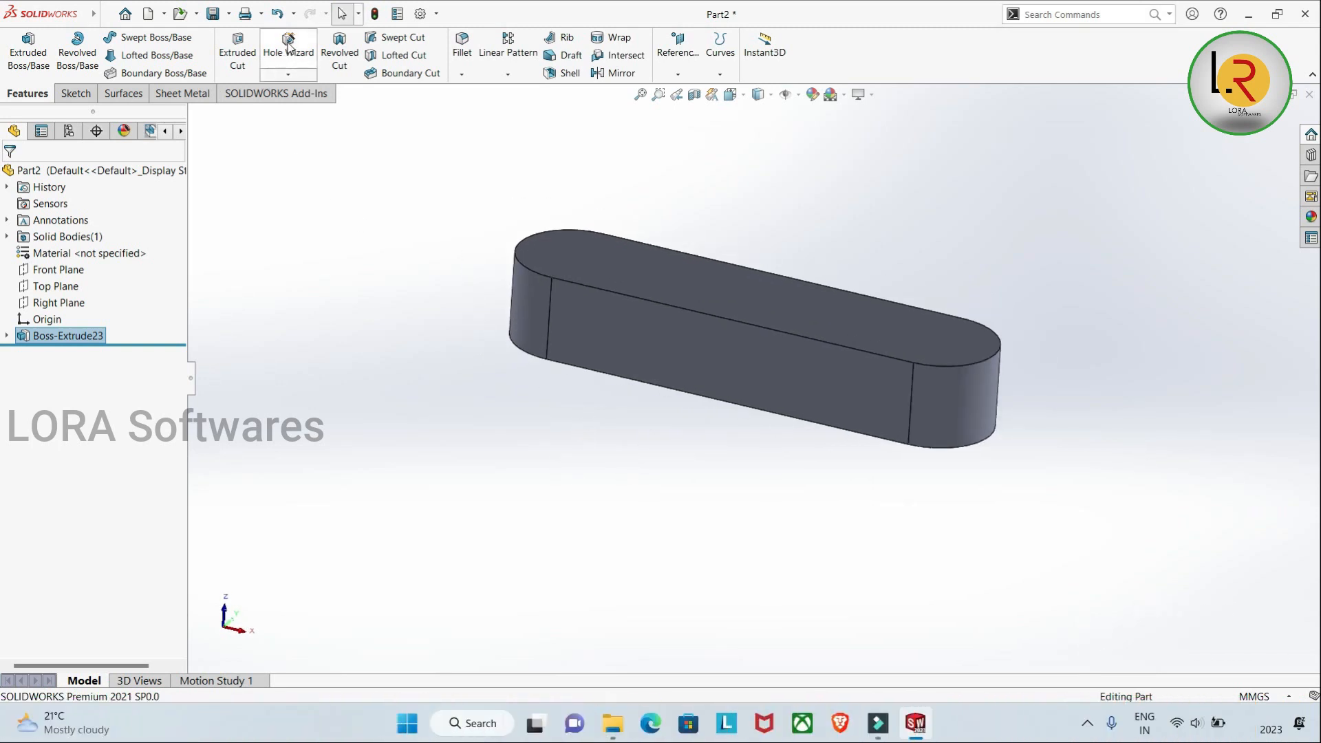
click(288, 75)
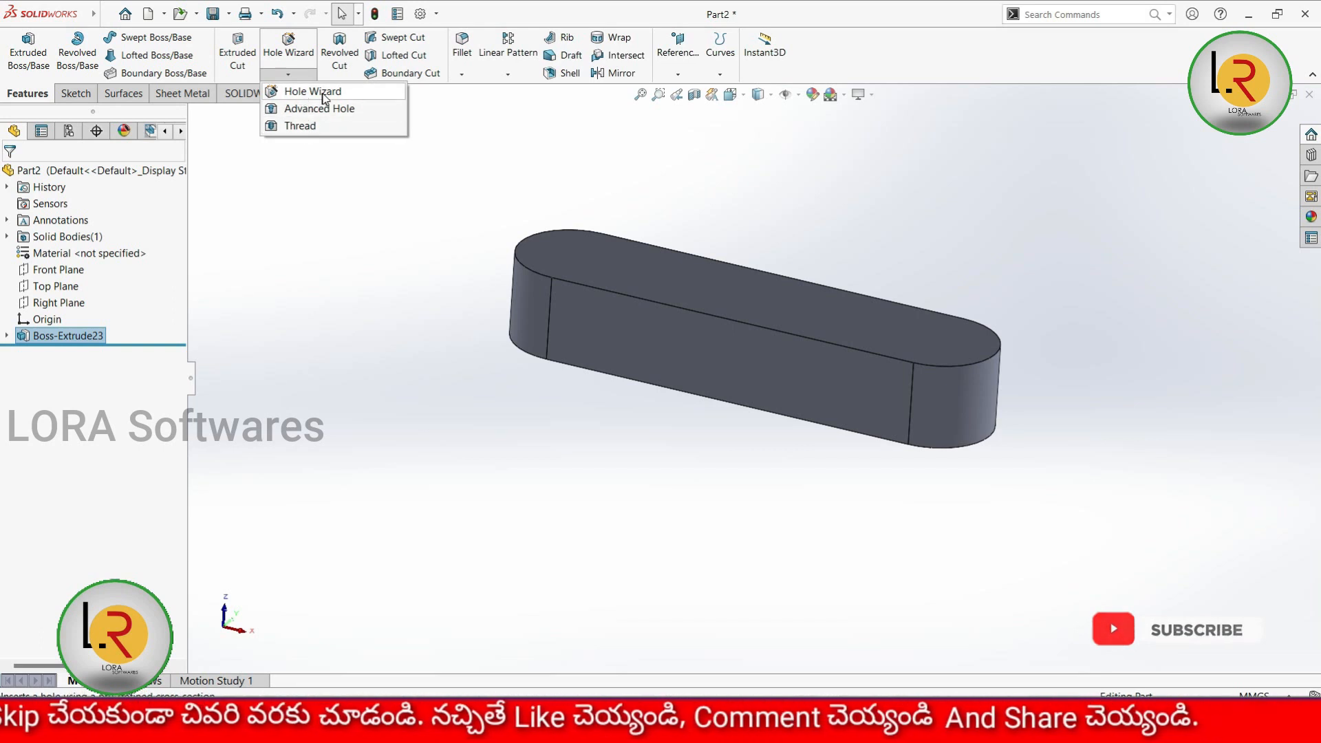
click(323, 95)
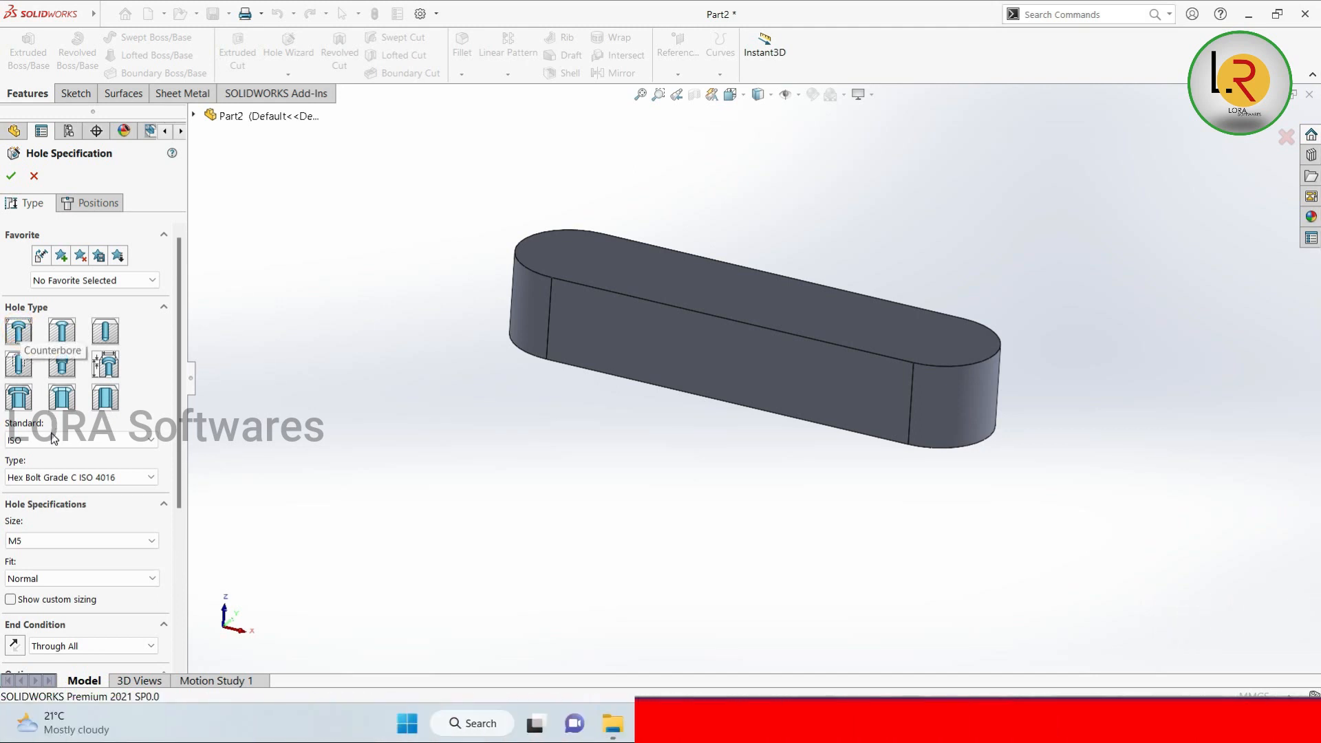
Step: Examine the available standards, fastener types, sizes and fits in the hole specification
click(126, 443)
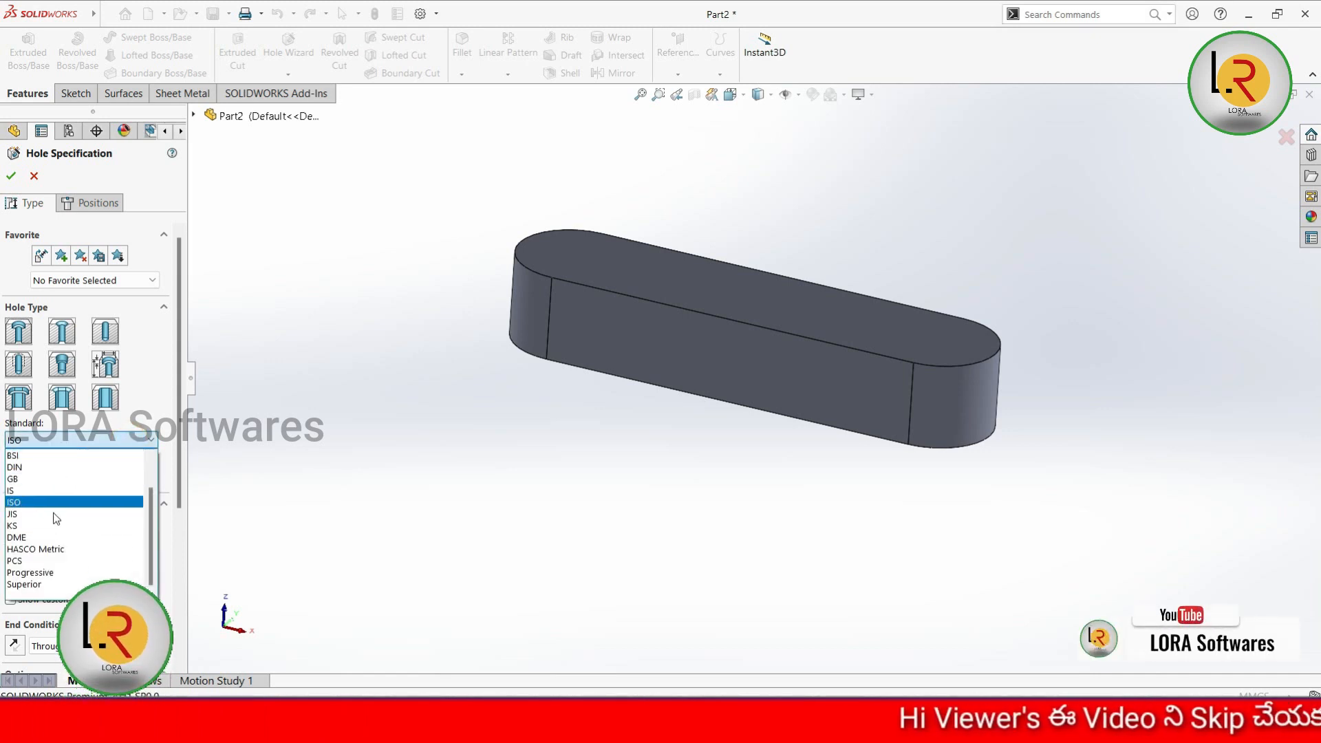
click(73, 438)
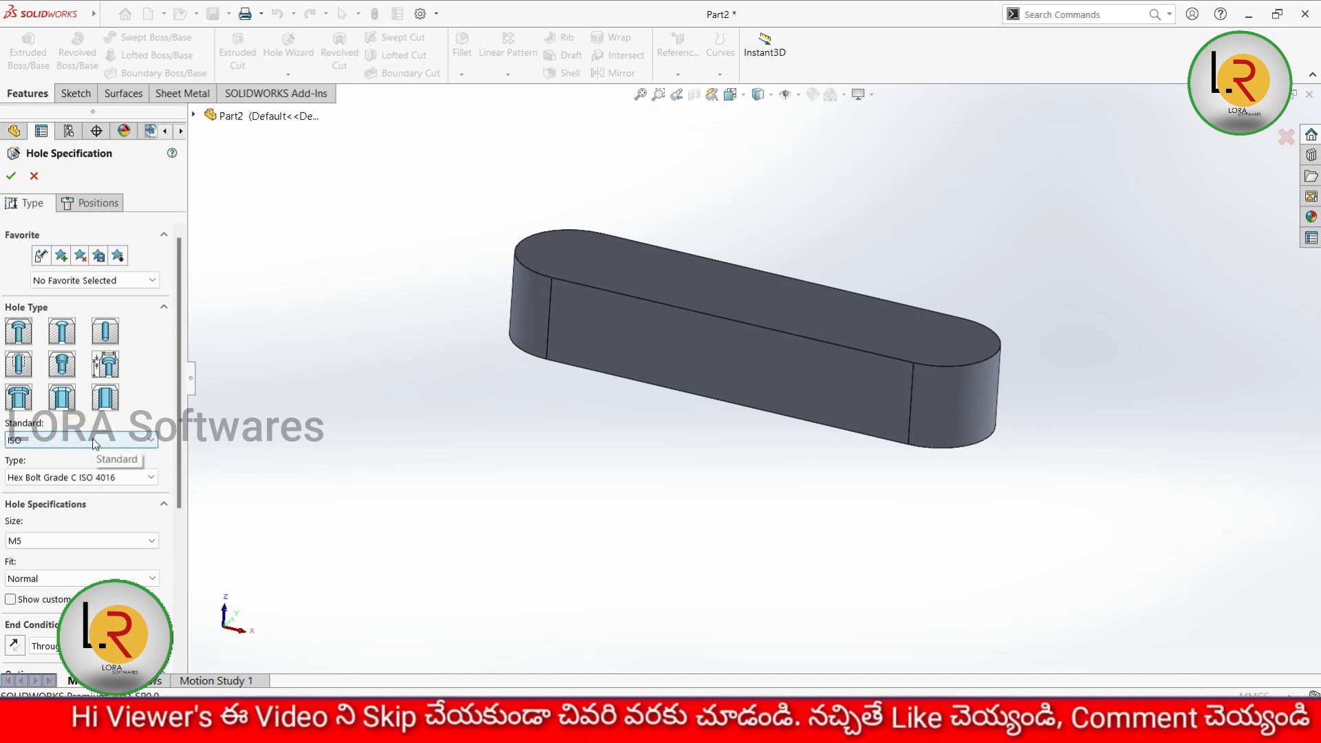
scroll(82, 447, down, 2)
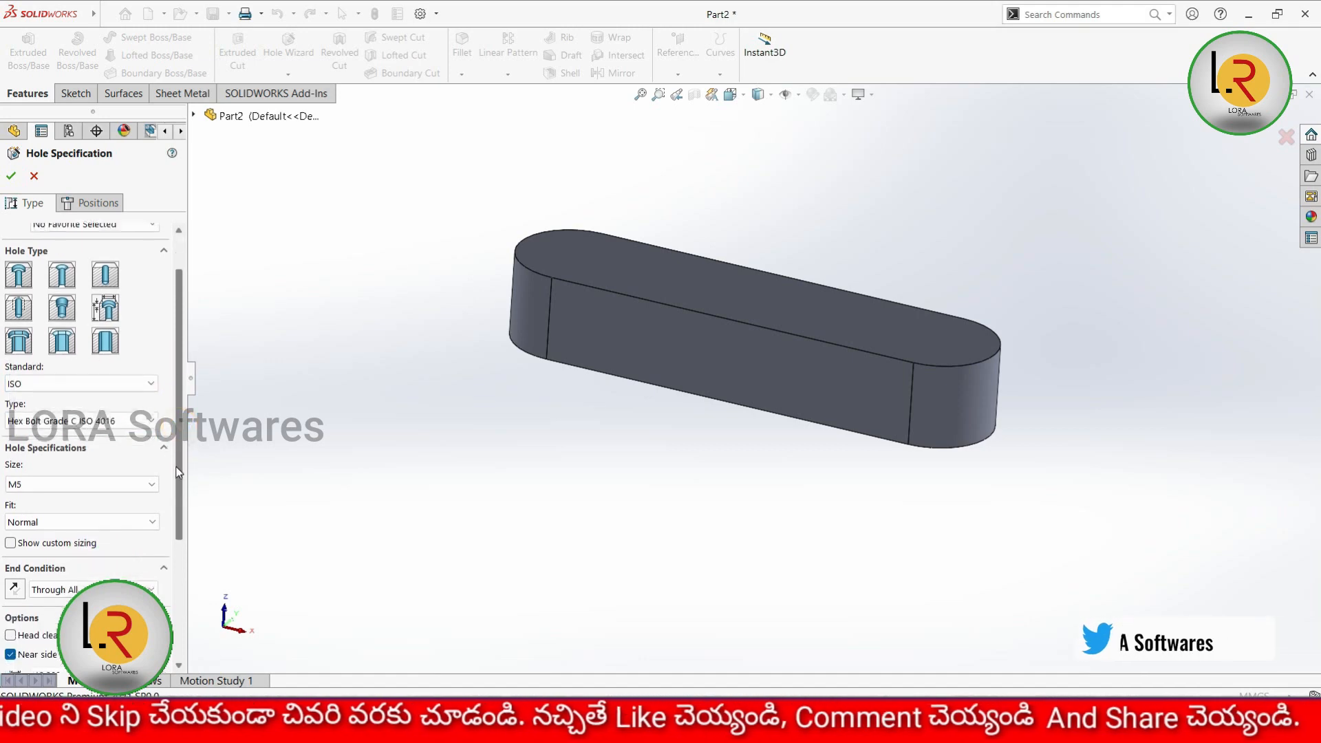
click(119, 413)
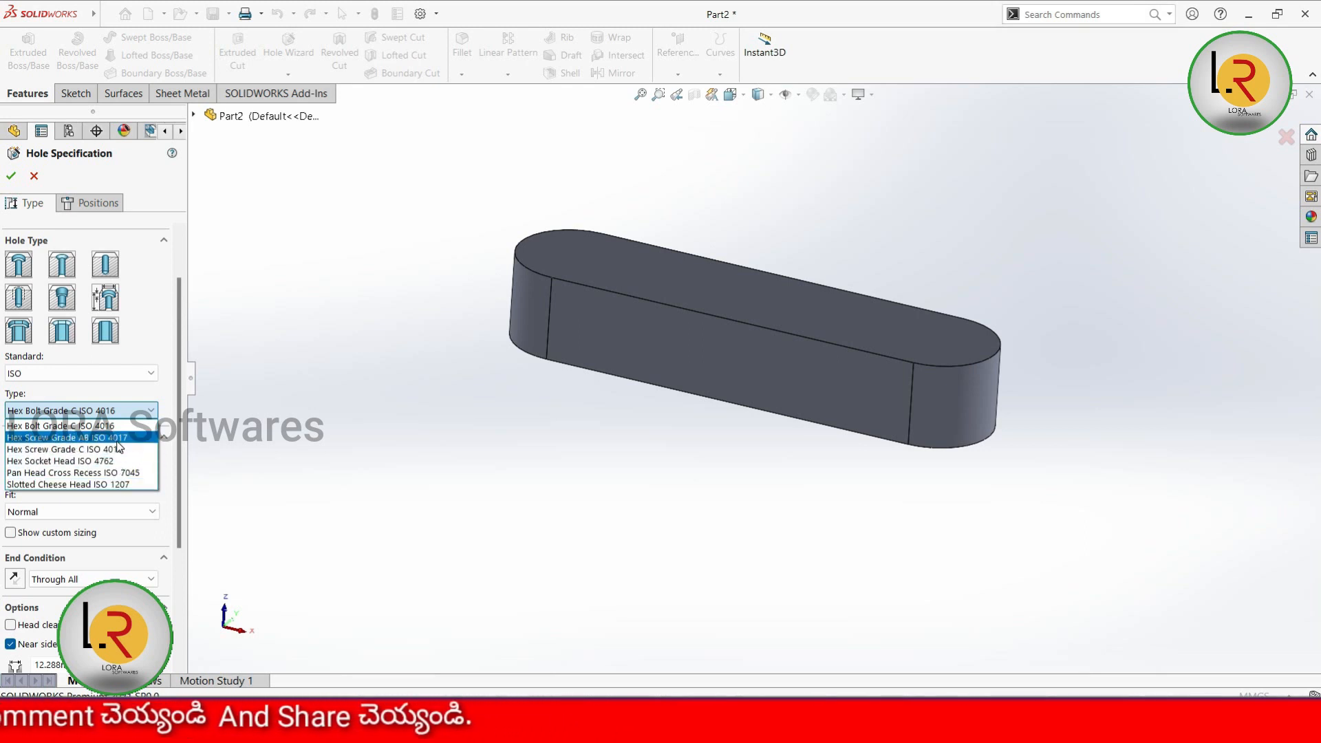
click(141, 414)
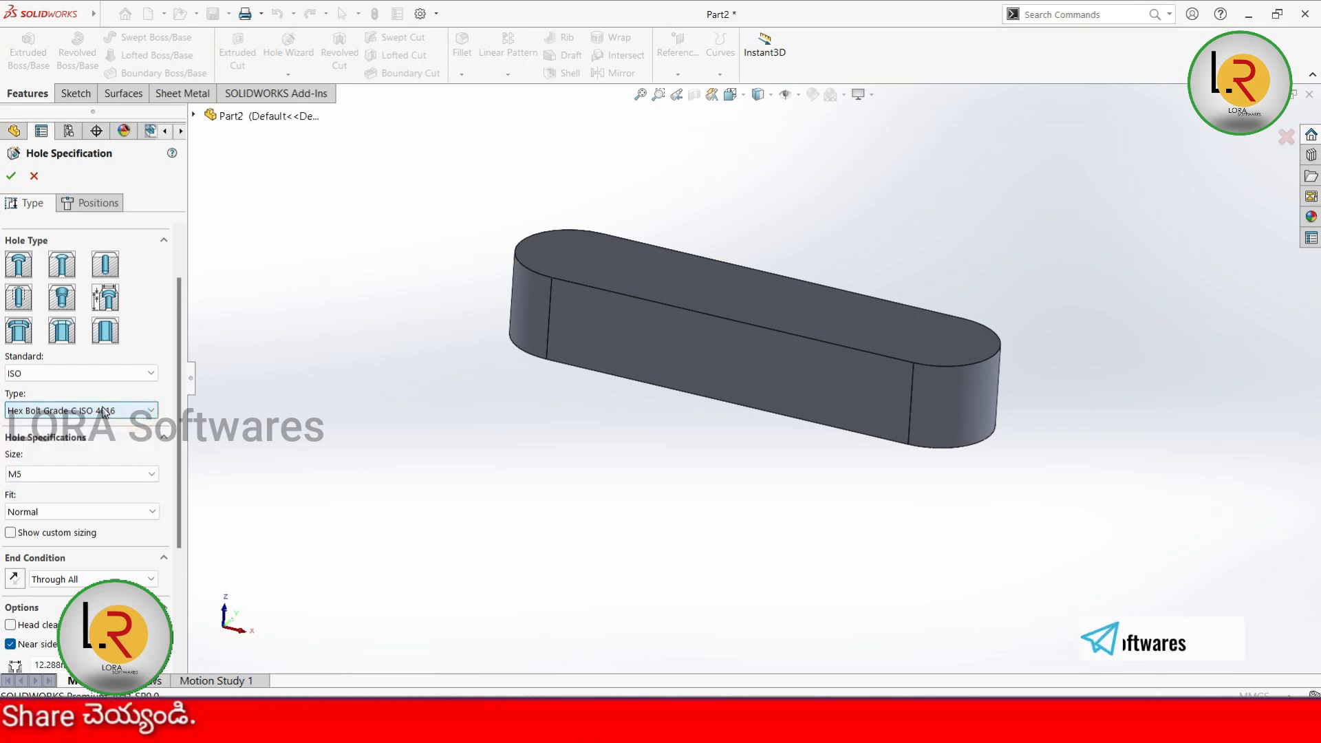
click(76, 472)
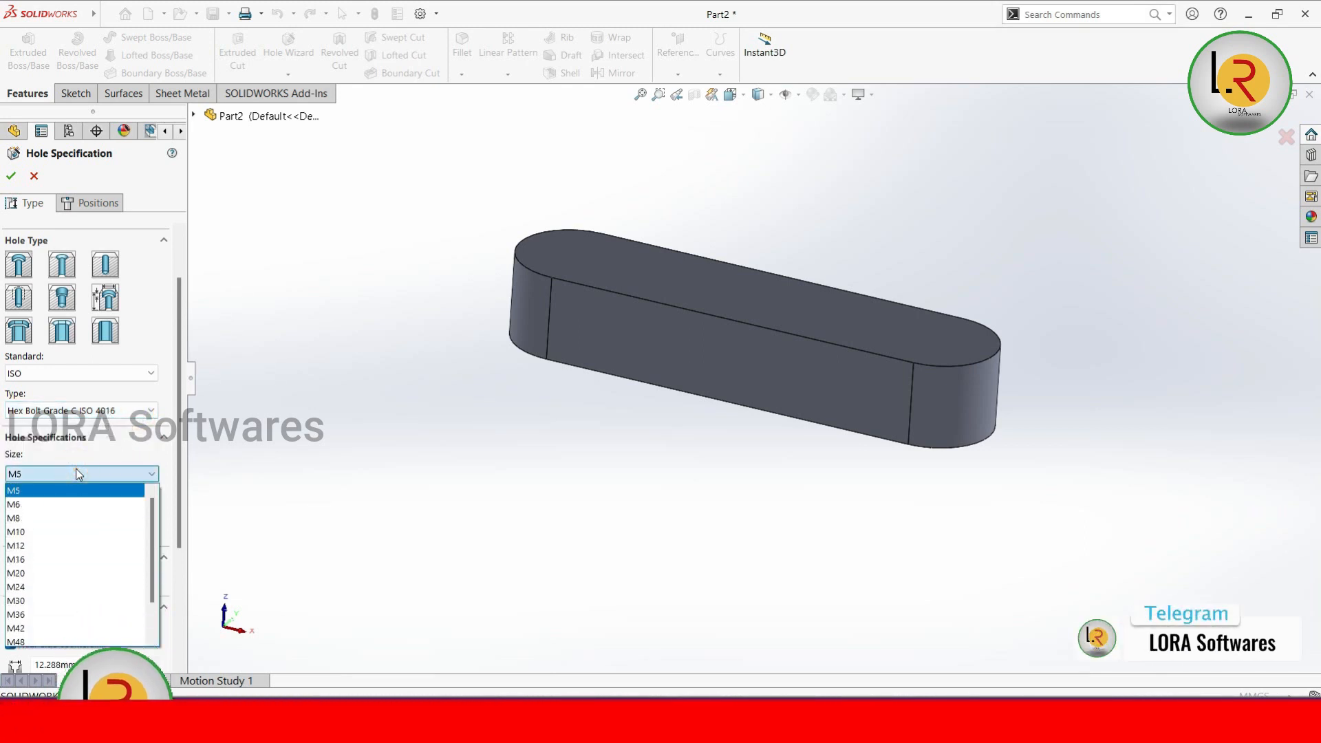
click(76, 472)
click(77, 473)
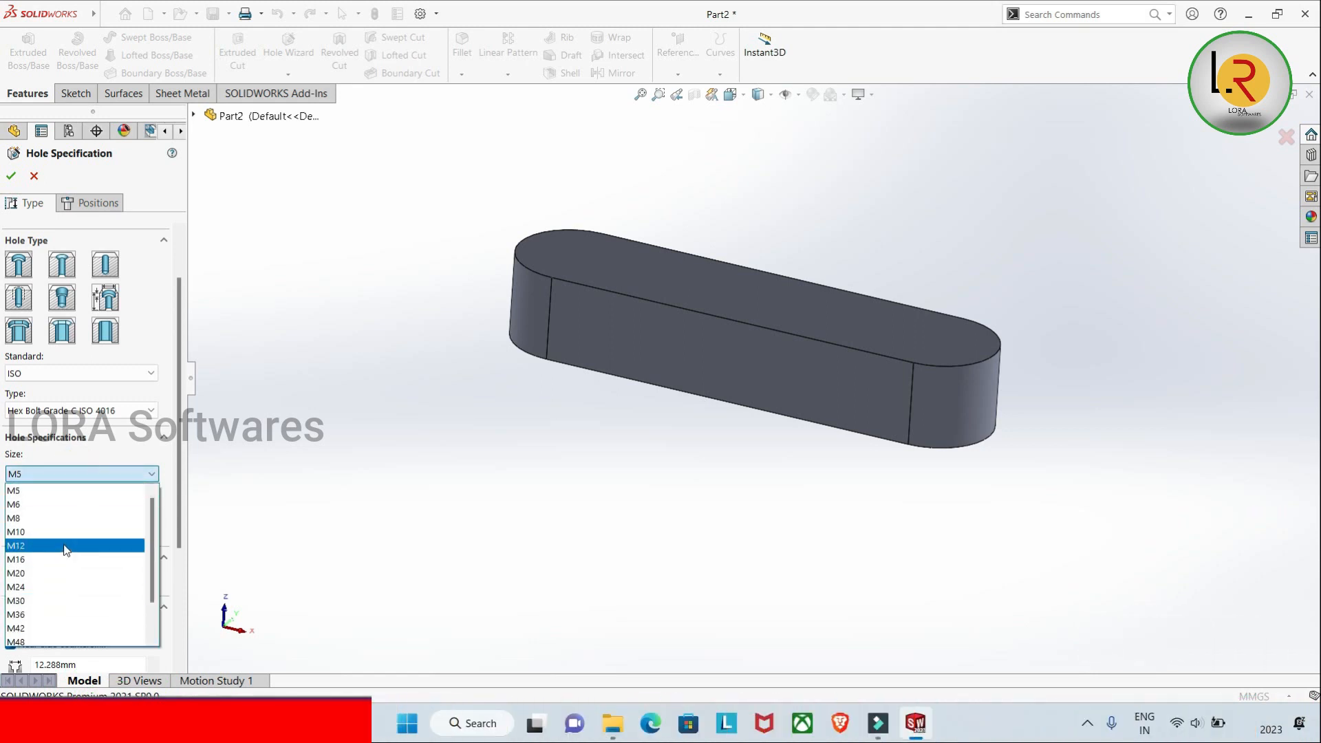
click(84, 476)
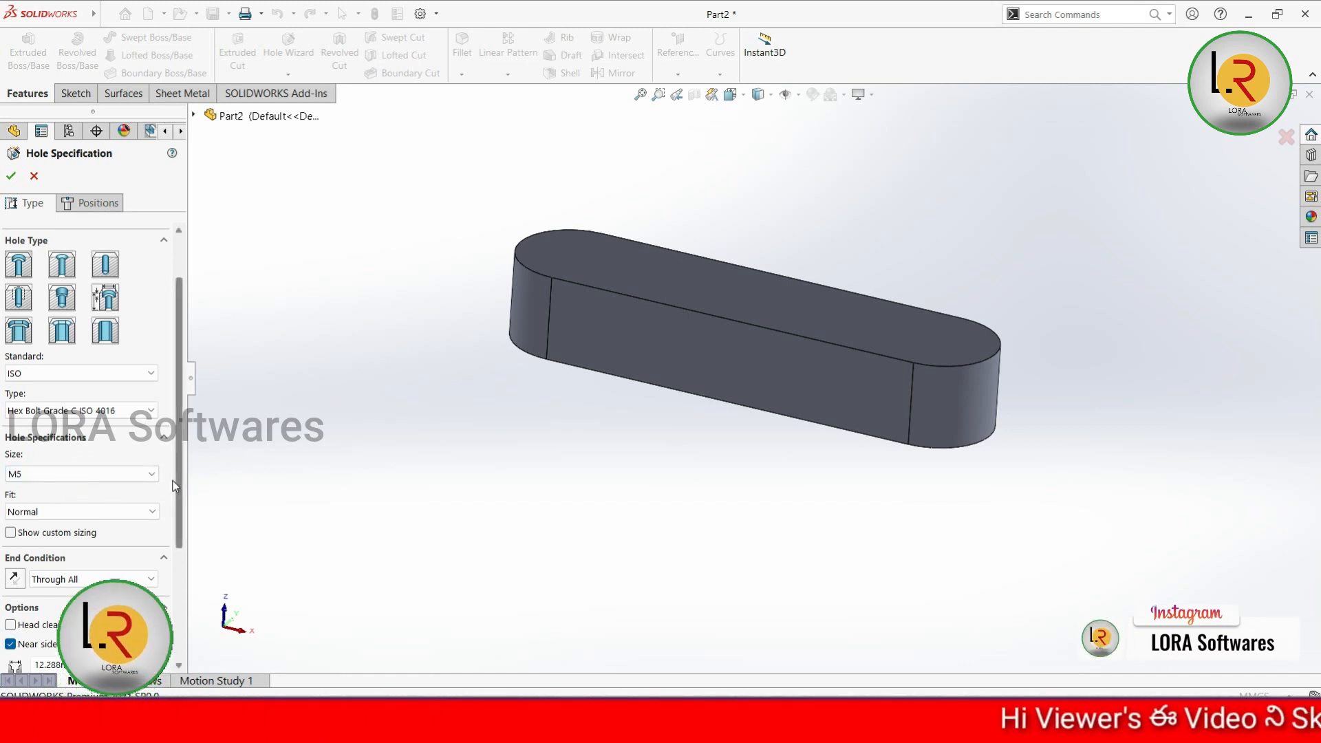
scroll(180, 477, down, 1)
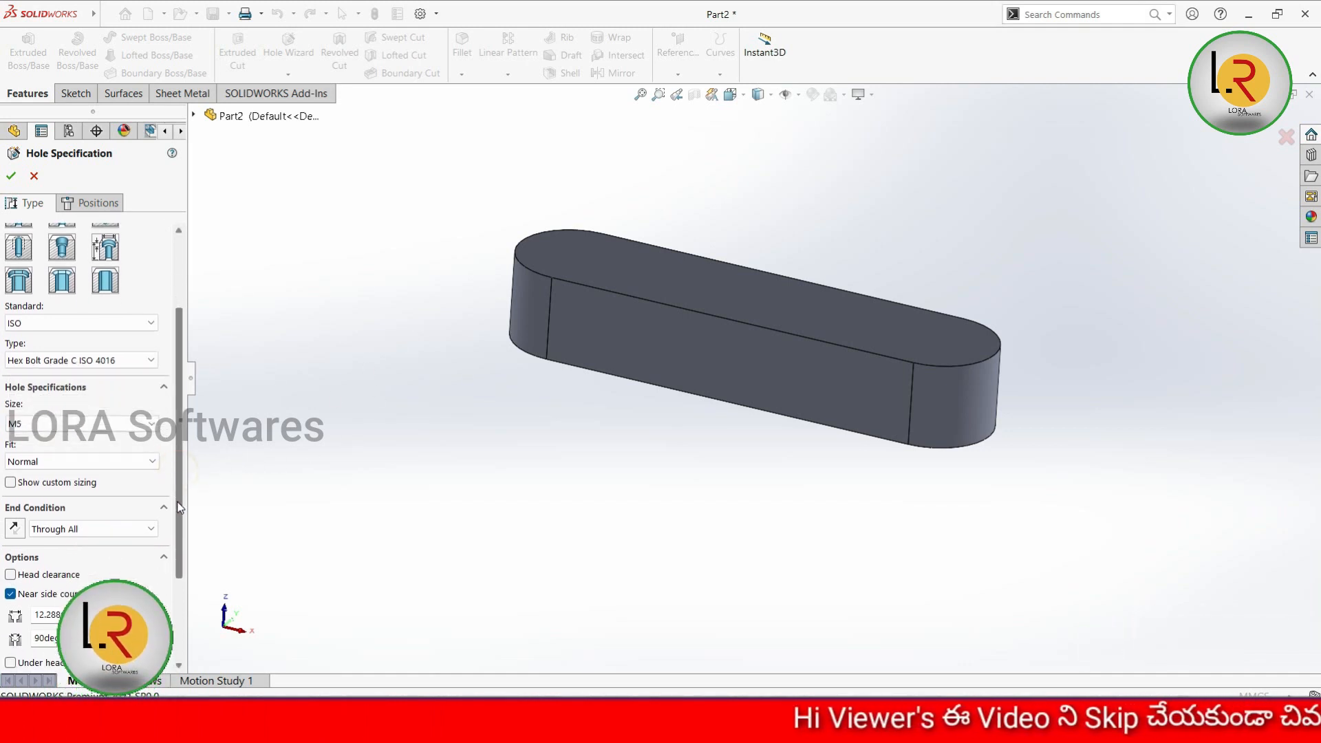
click(82, 461)
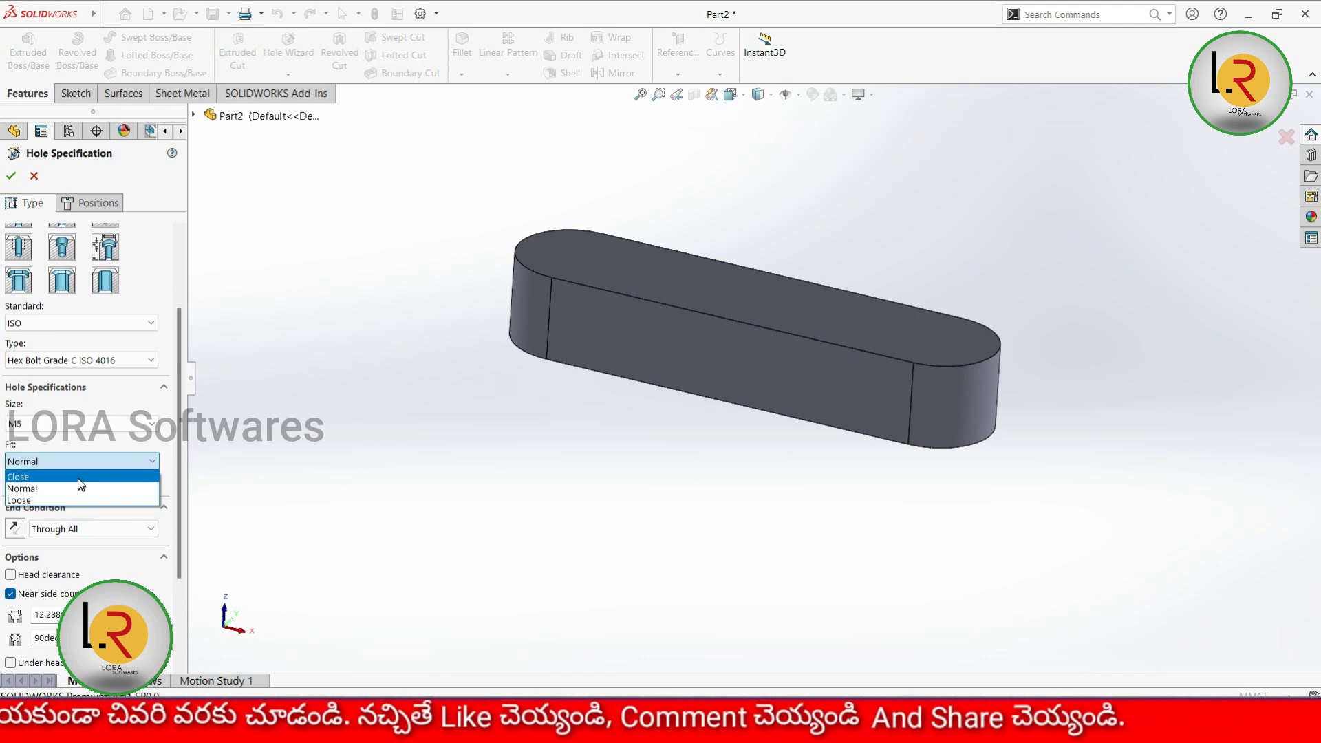
click(89, 464)
scroll(141, 473, up, 3)
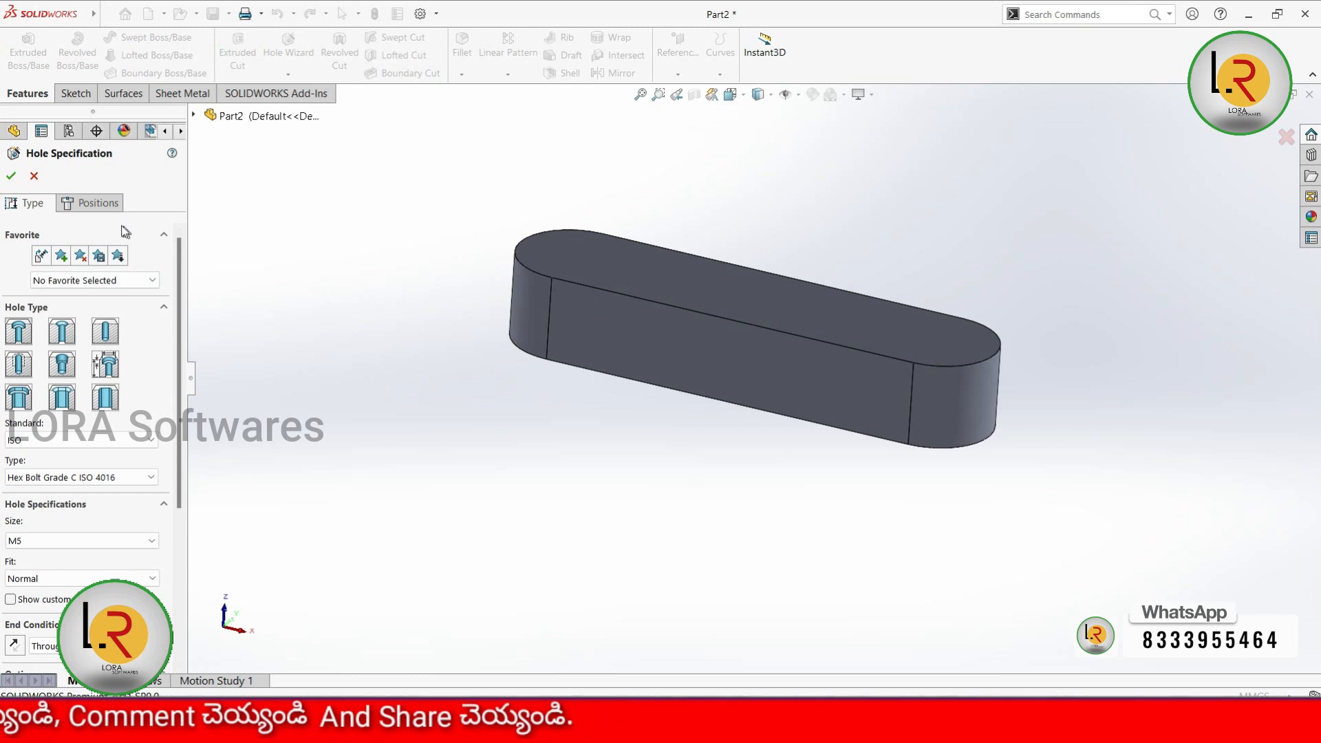
Step: Position the hole with a 3D sketch, placing one point on the body's upper face near its rounded end
click(104, 211)
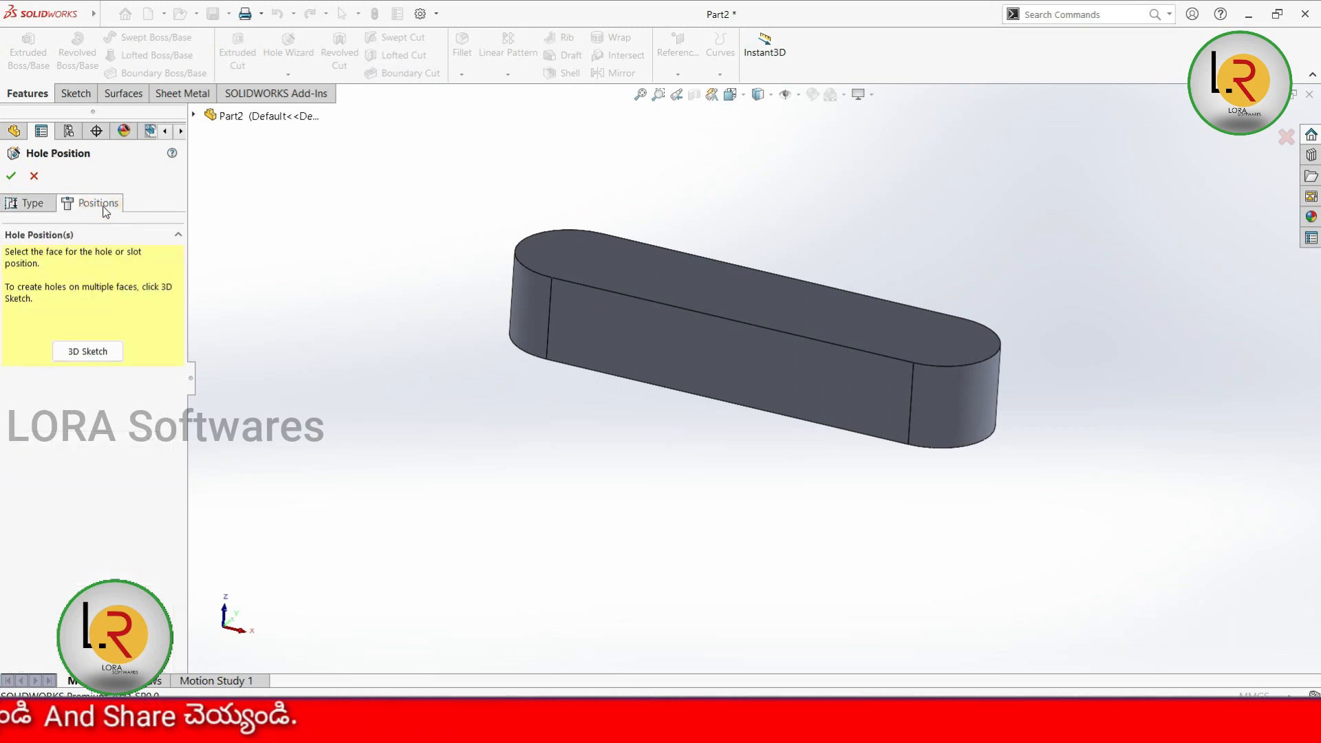
click(80, 352)
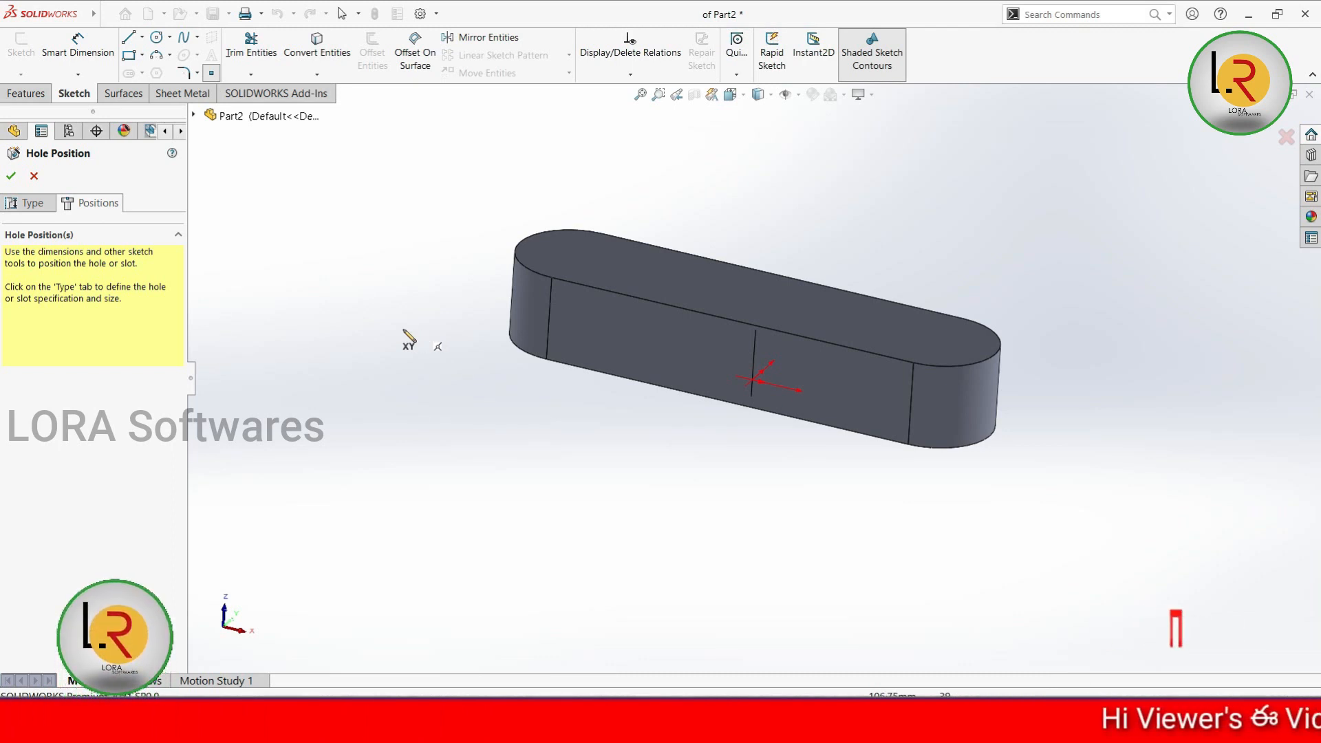
middle_drag(409, 296, 404, 359)
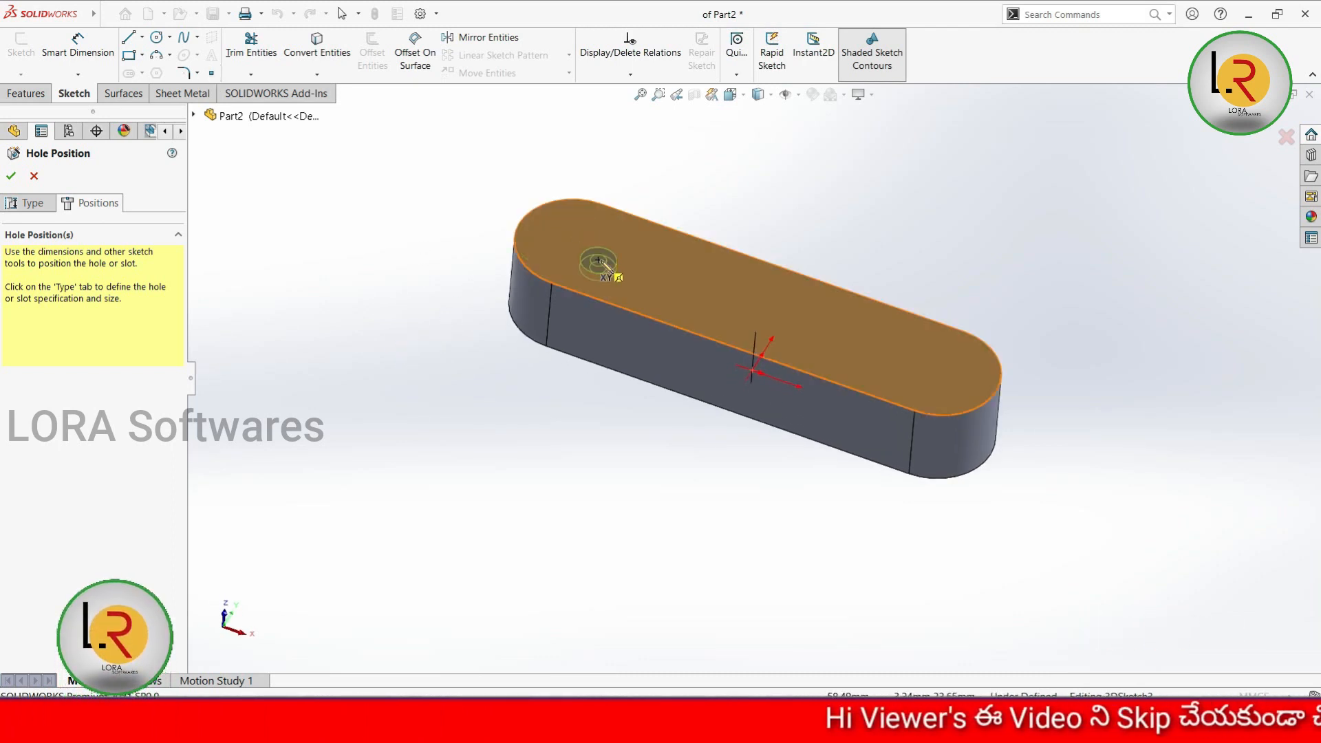
click(579, 243)
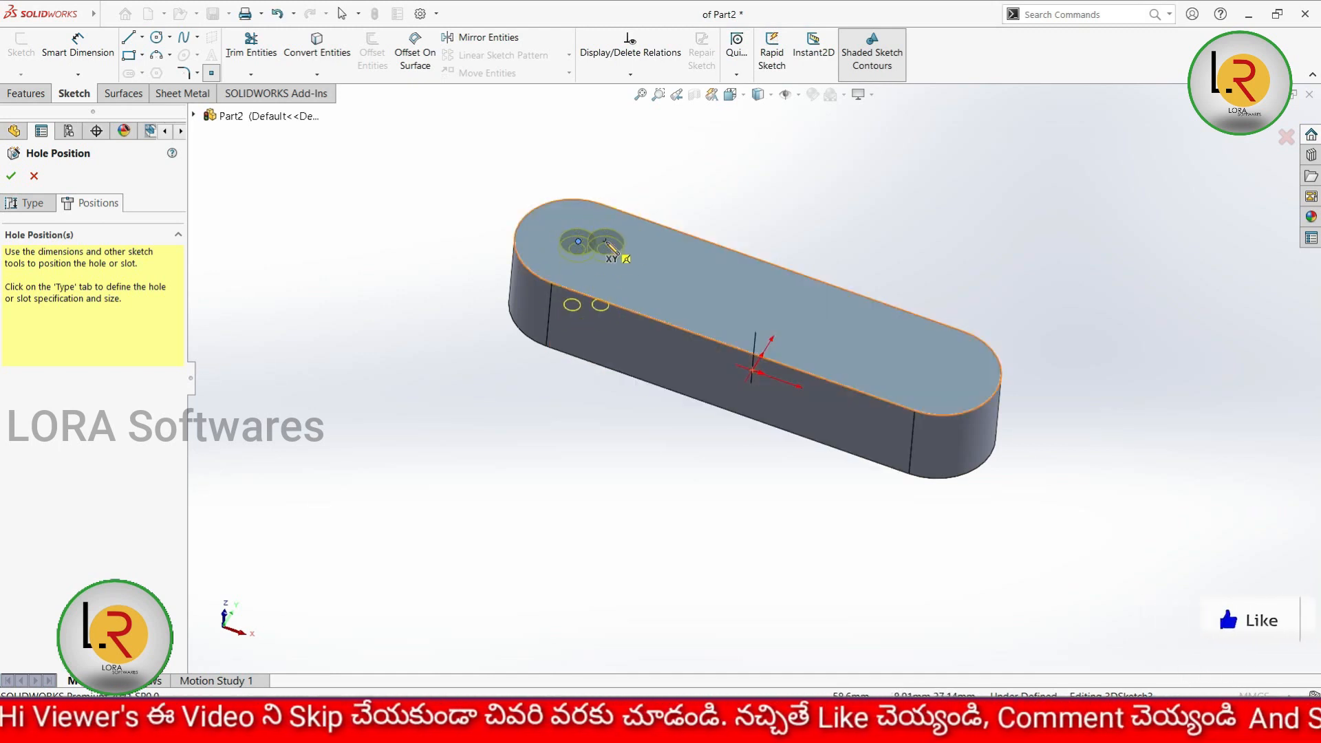
Step: Dimension the distance from the hole centre to the front straight edge of the upper face, accepting the measured value
click(77, 54)
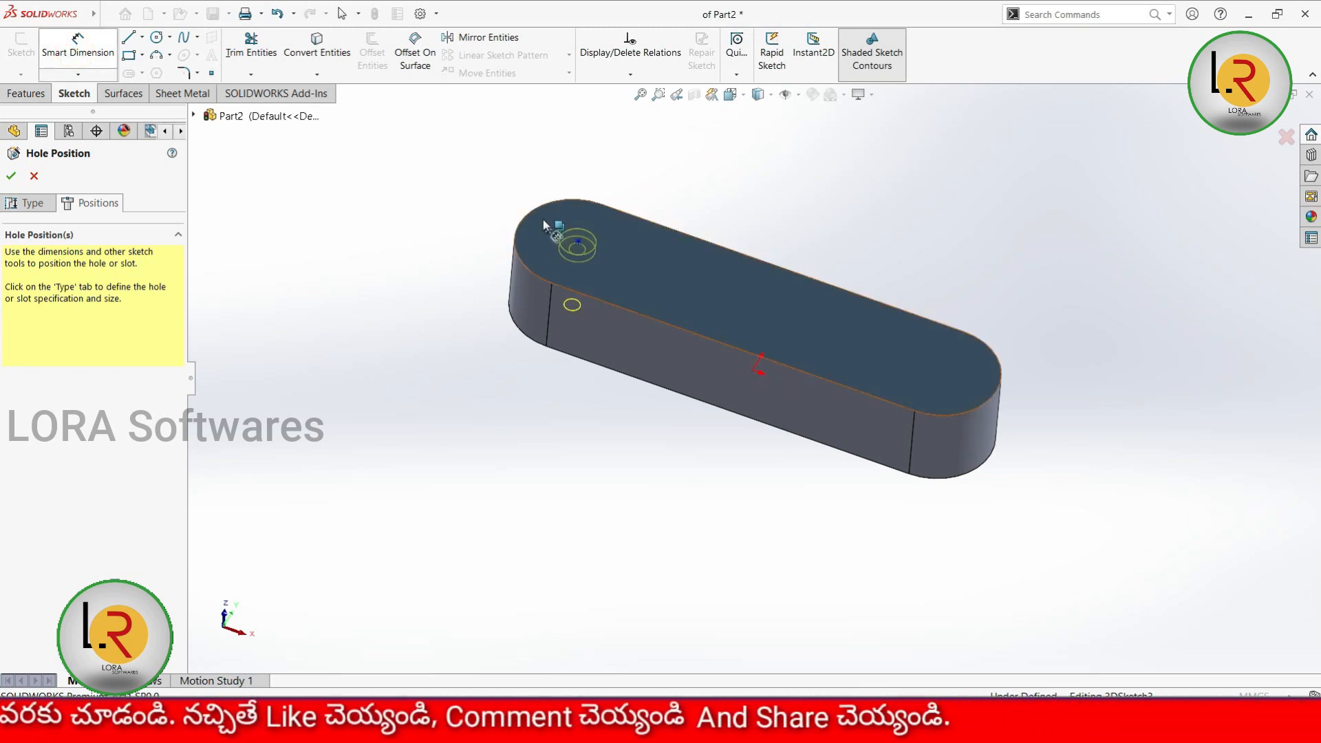
click(579, 243)
click(580, 244)
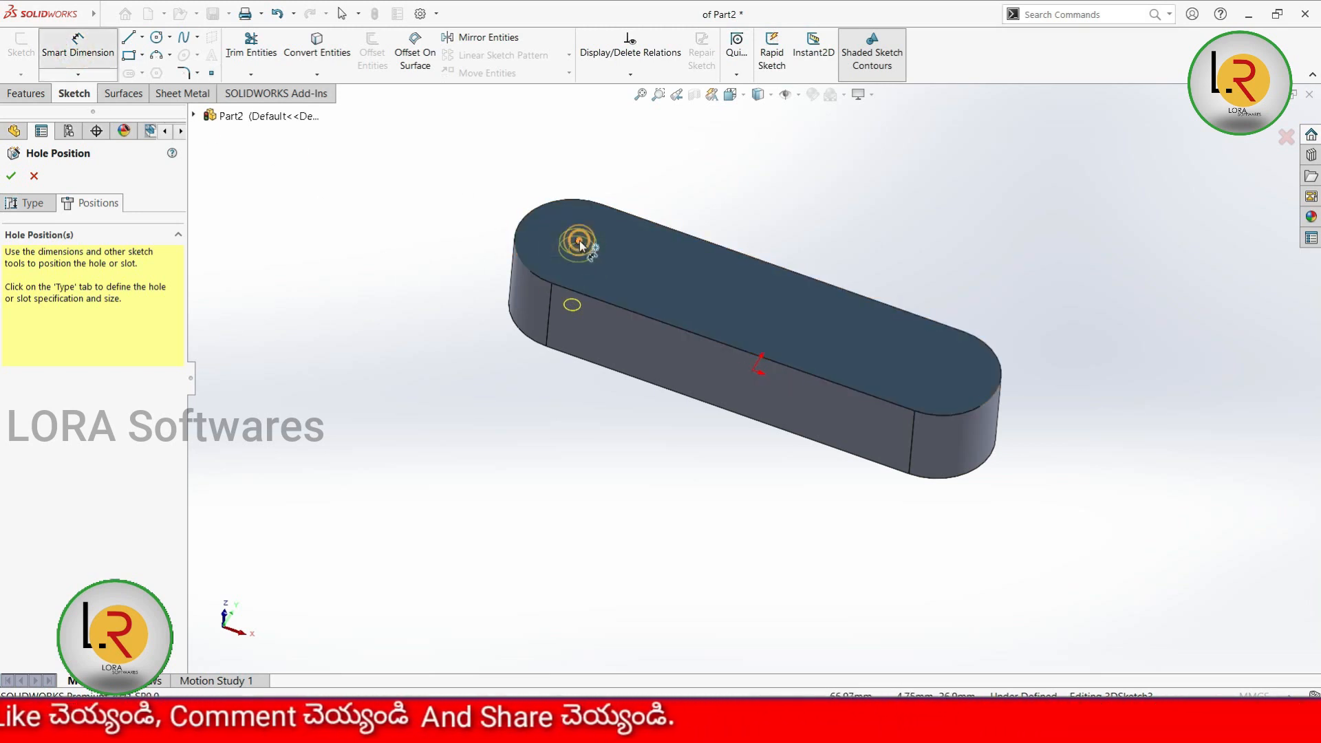
click(560, 287)
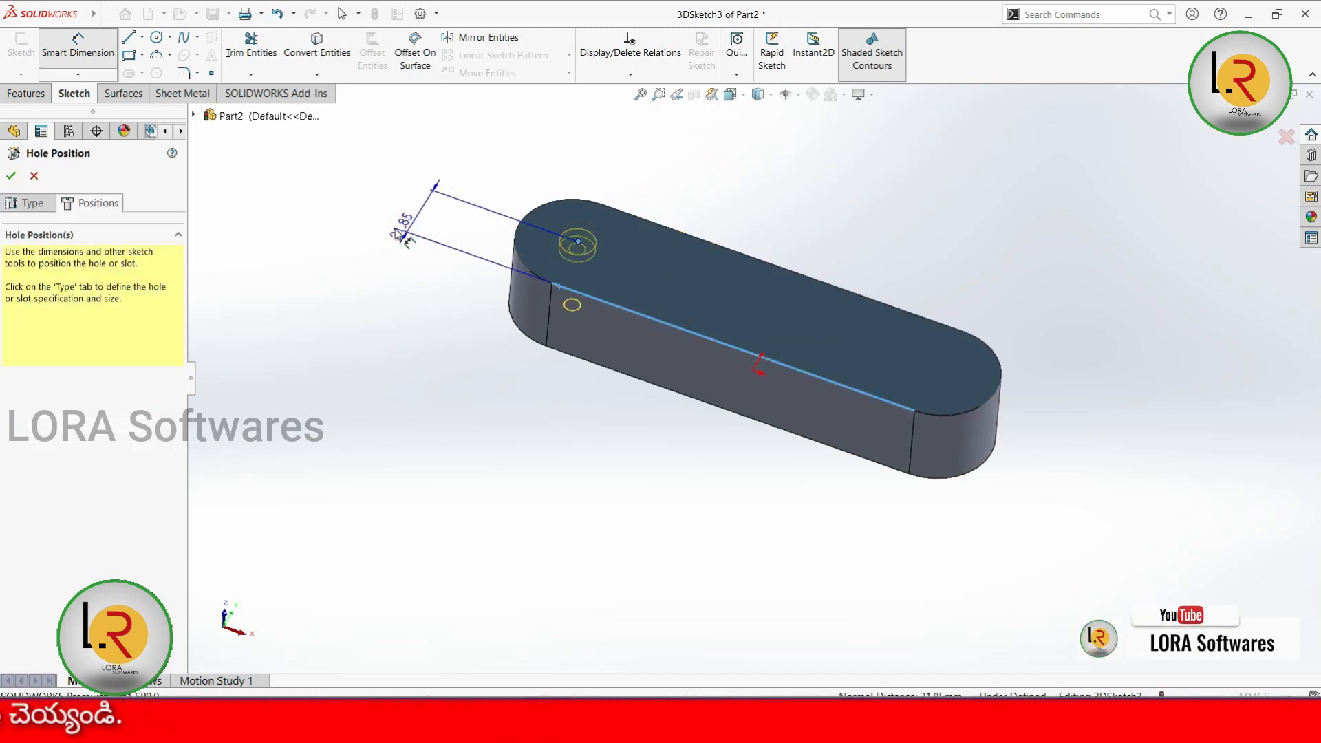
click(412, 228)
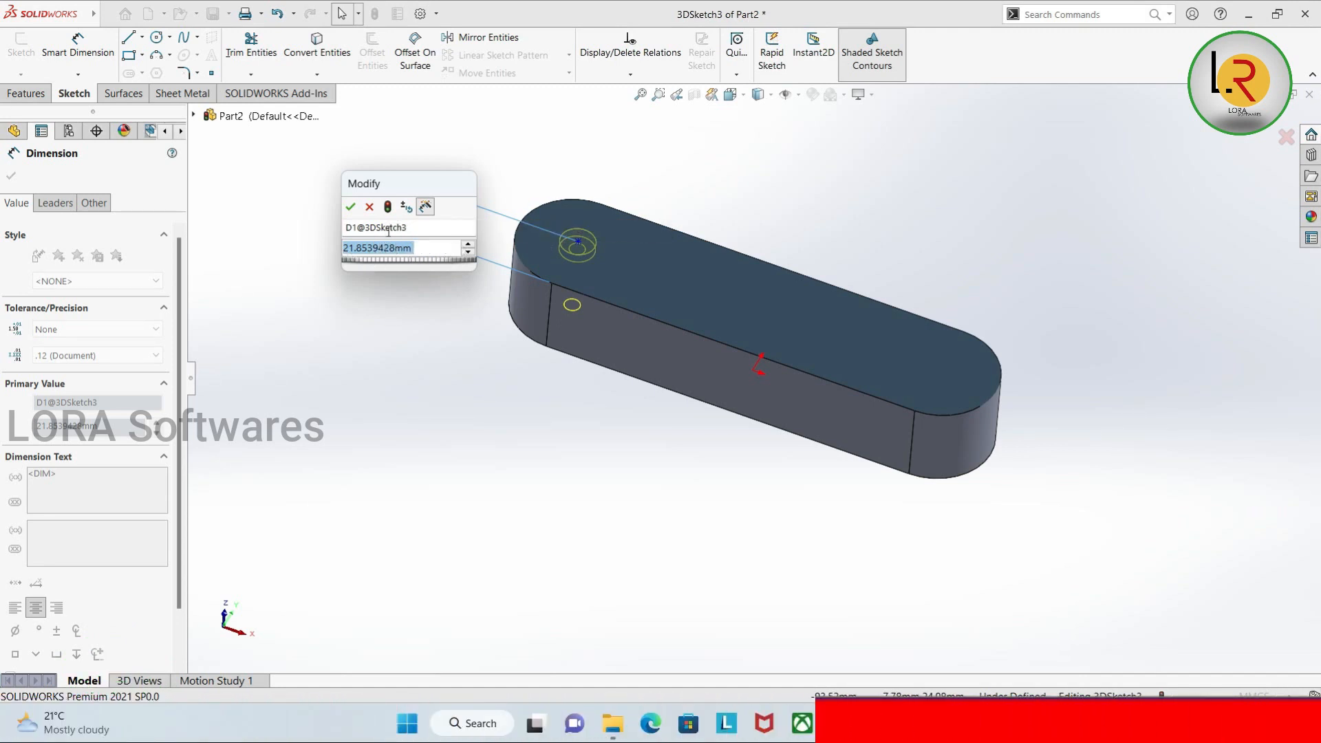
click(351, 207)
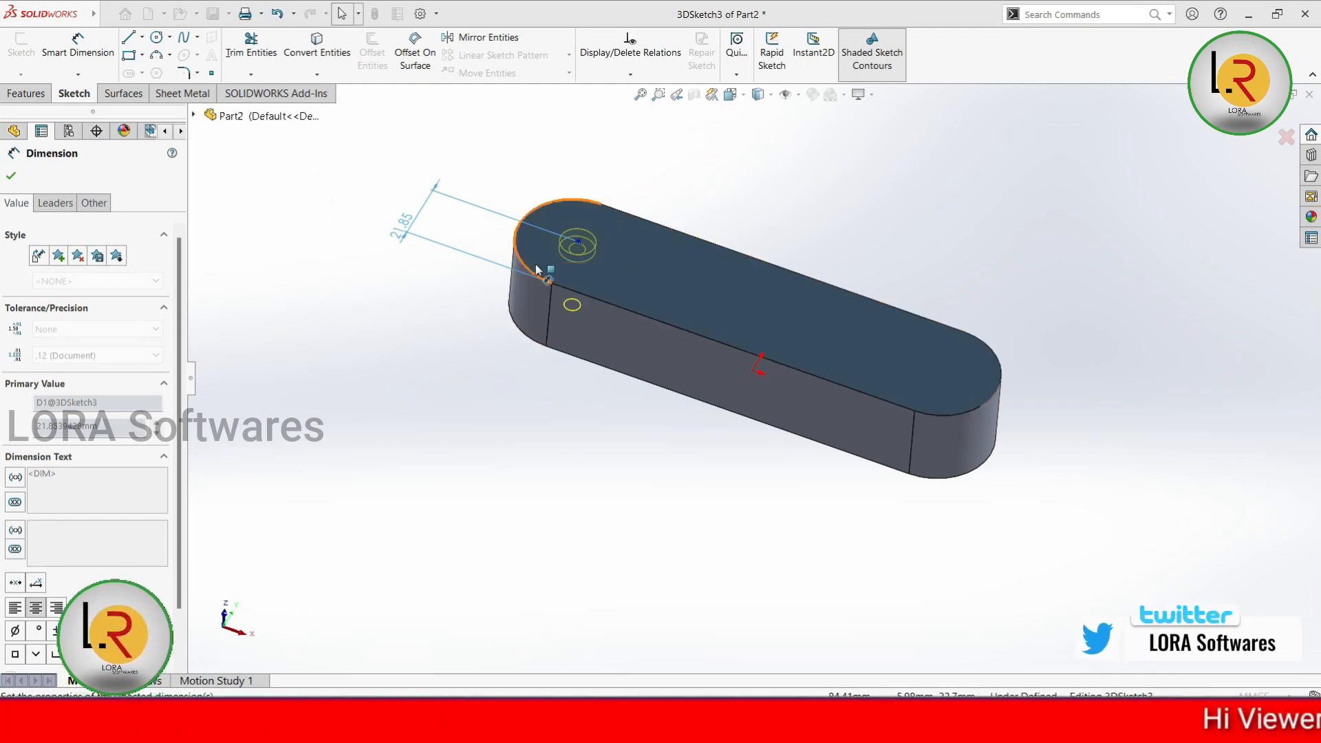
click(15, 175)
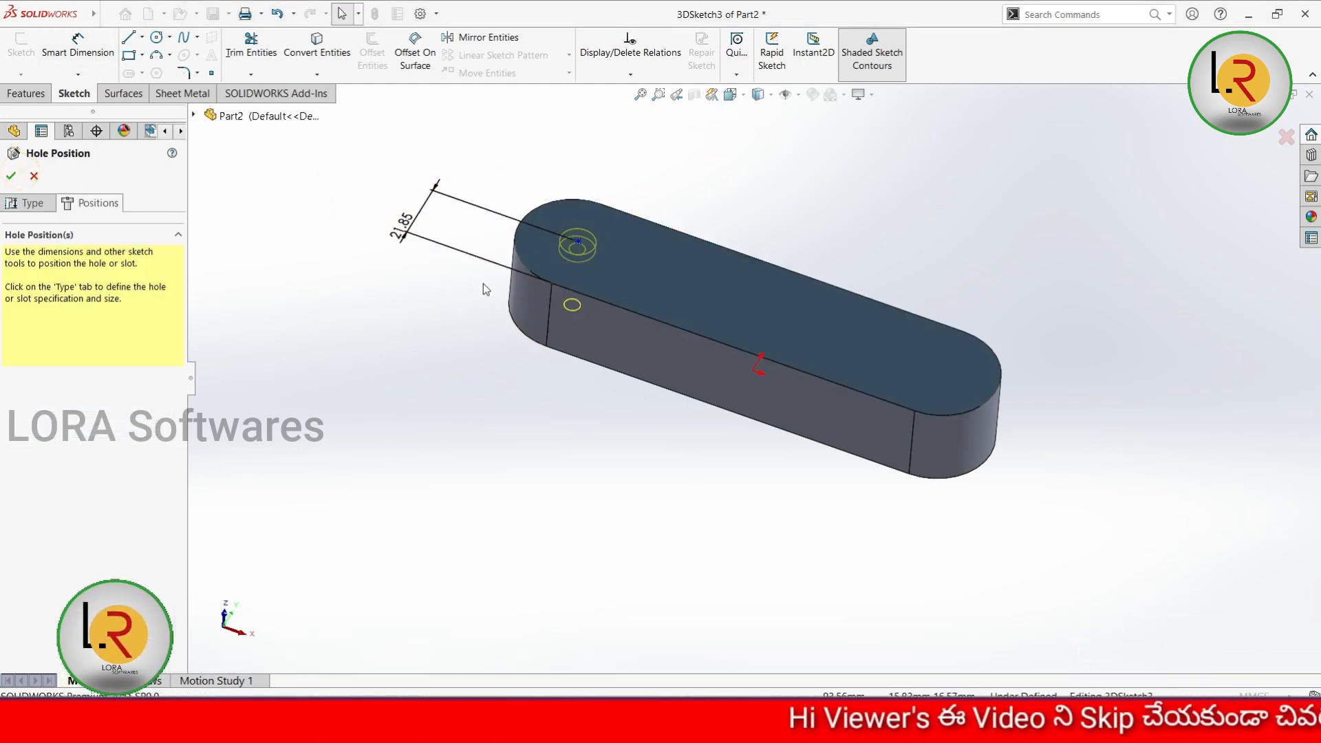
Step: Set the hole size to M8 in the hole specification
click(32, 204)
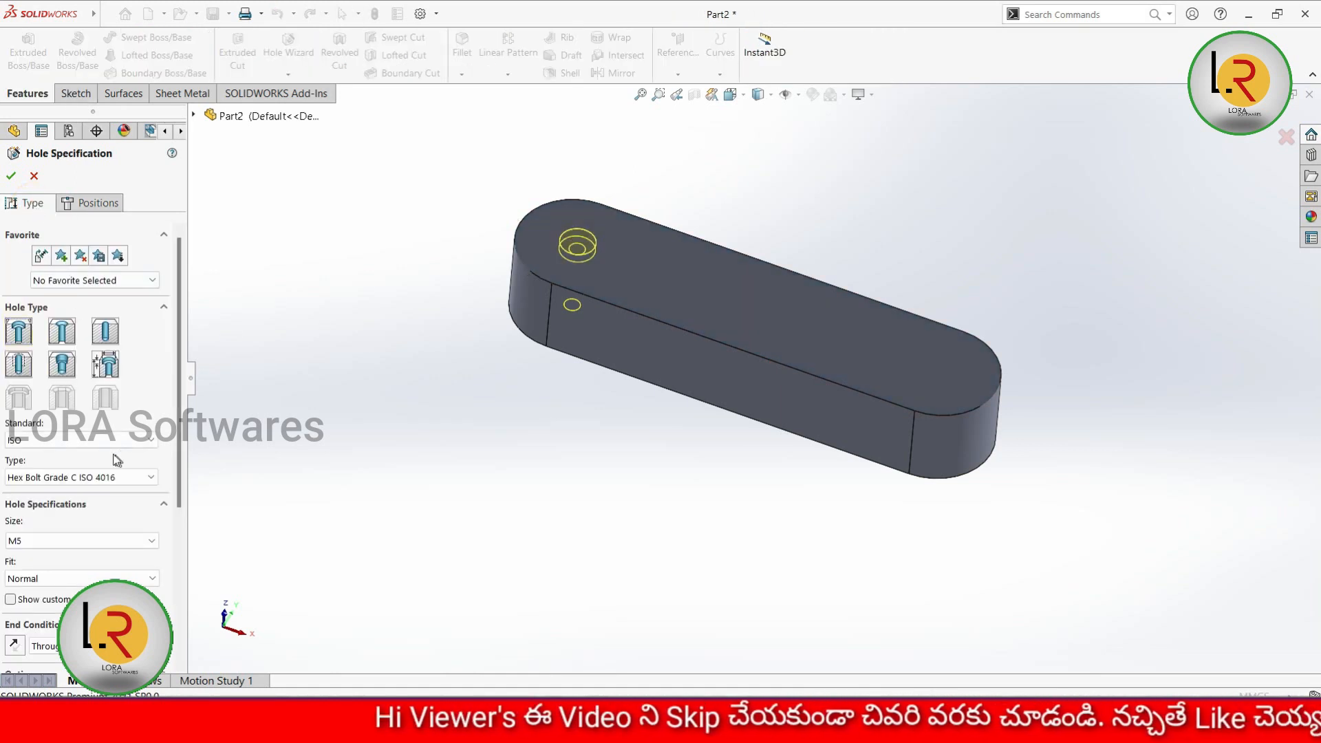
click(100, 541)
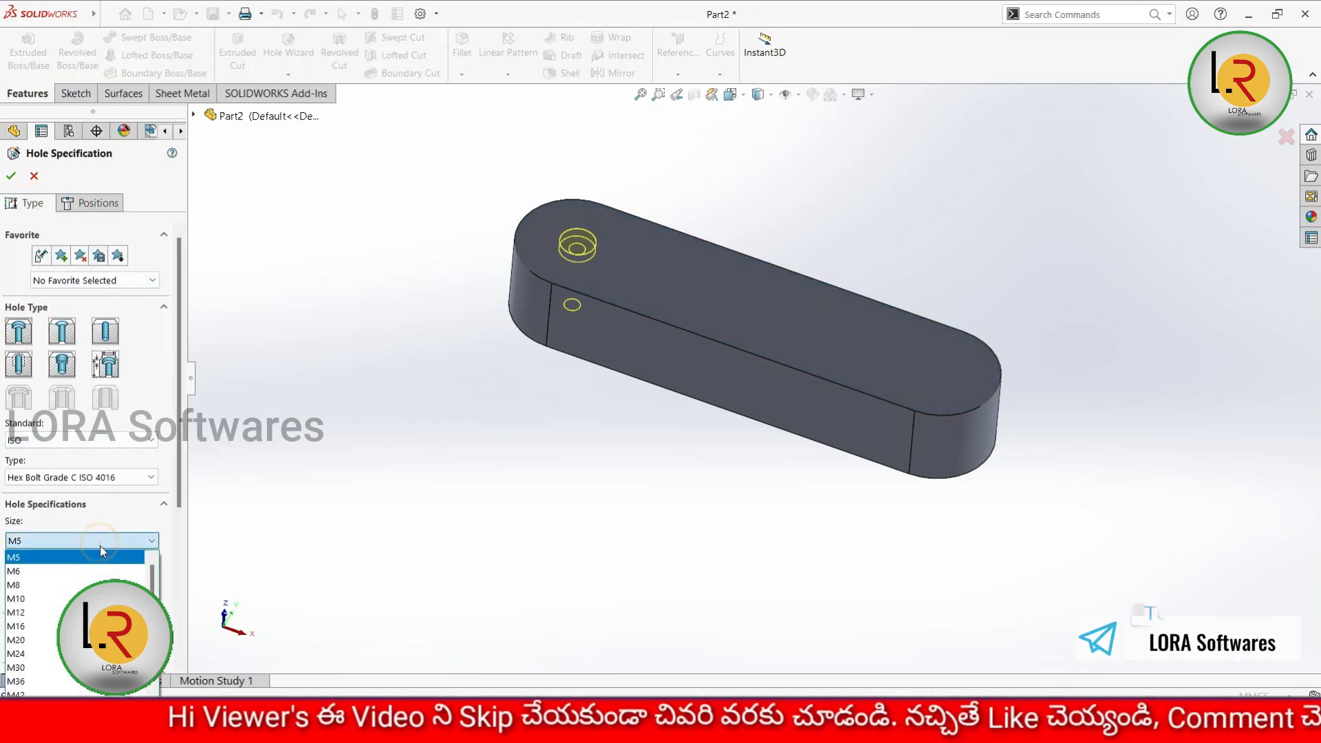
click(84, 584)
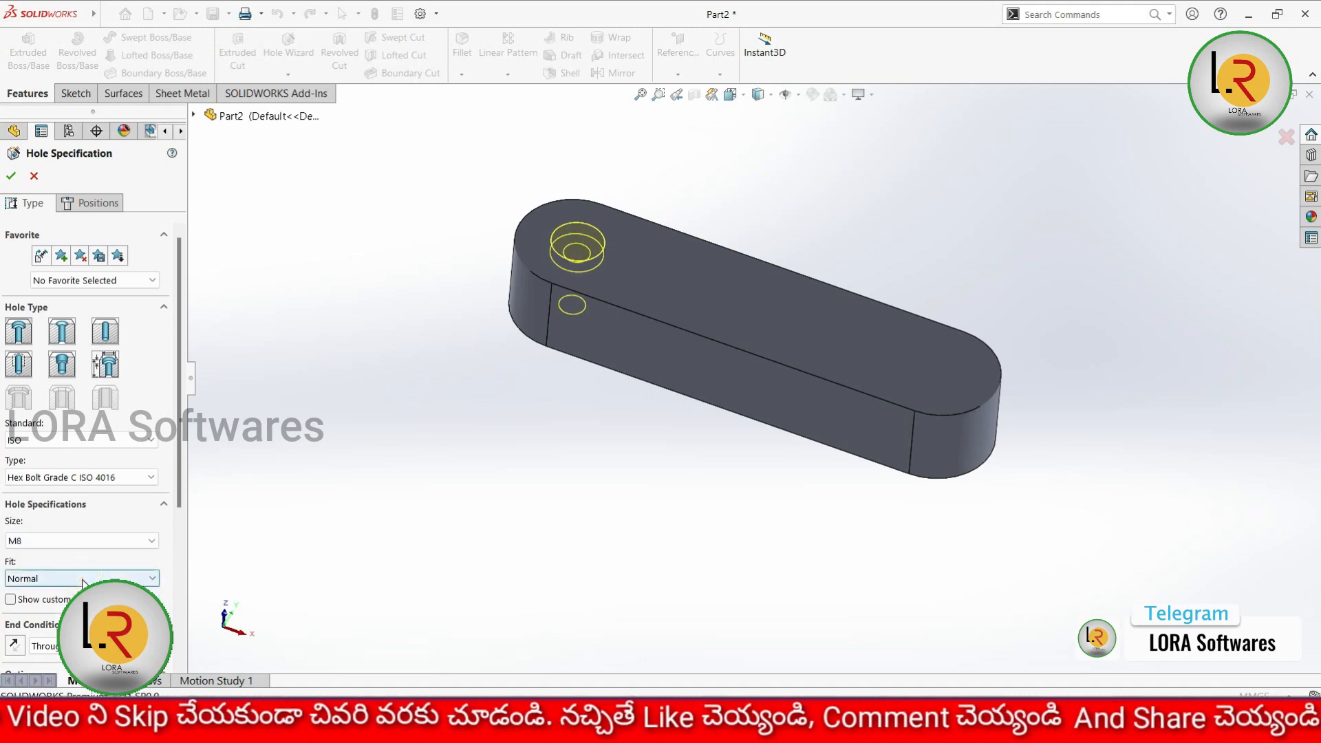
middle_drag(449, 399, 445, 336)
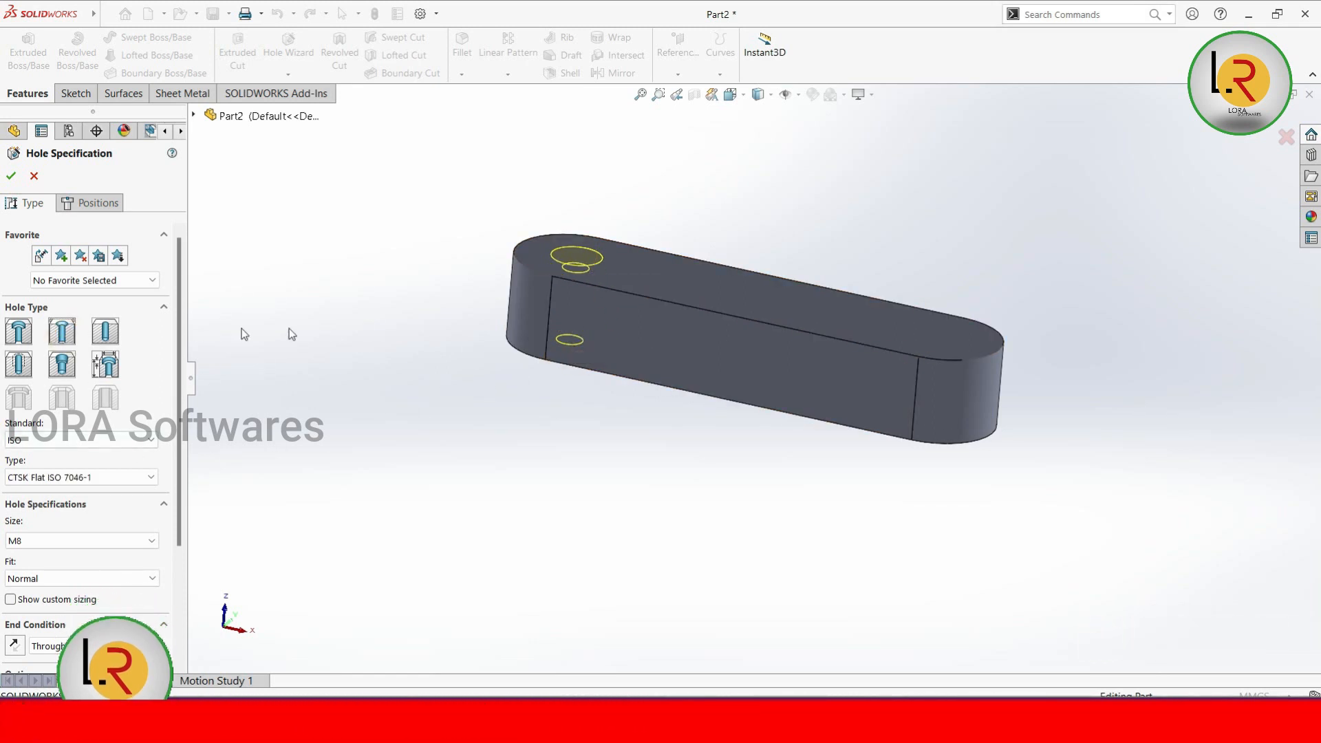
Step: Change the hole type to counterbore and set its end condition to Blind
click(108, 335)
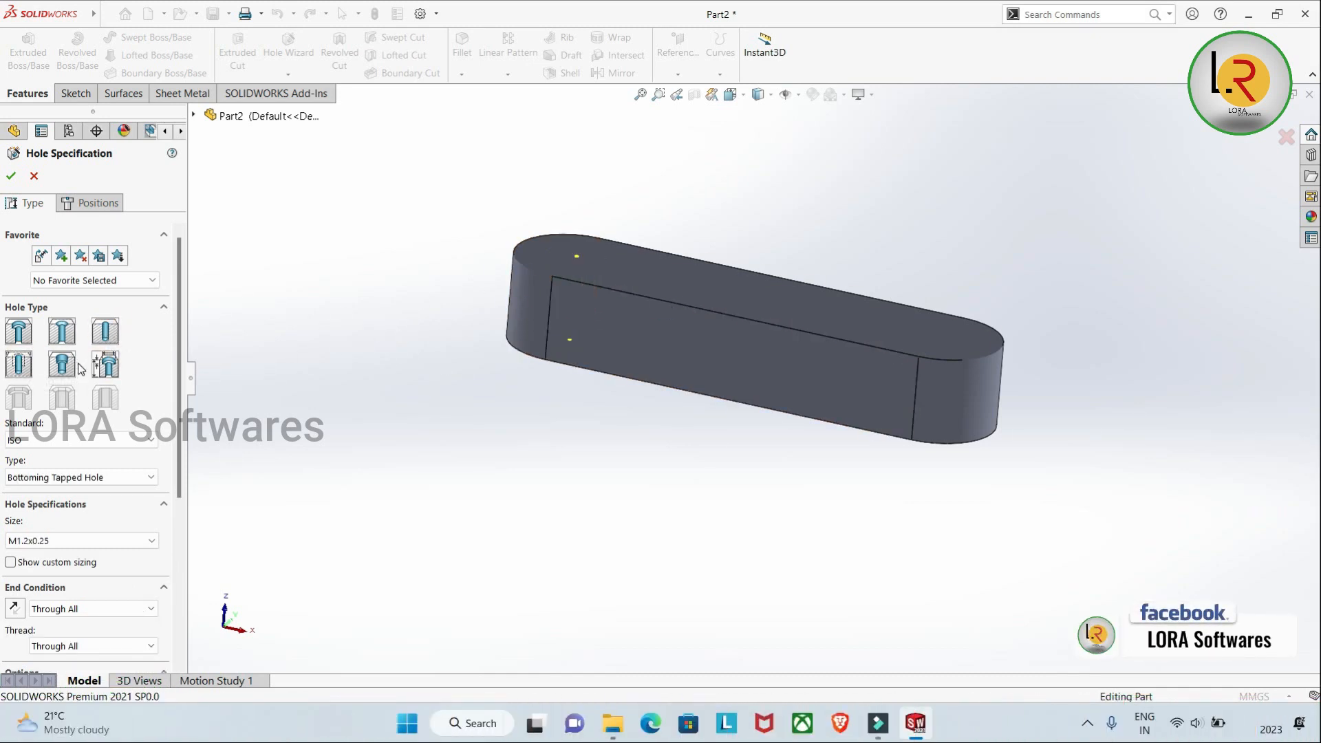
click(19, 331)
scroll(123, 481, down, 3)
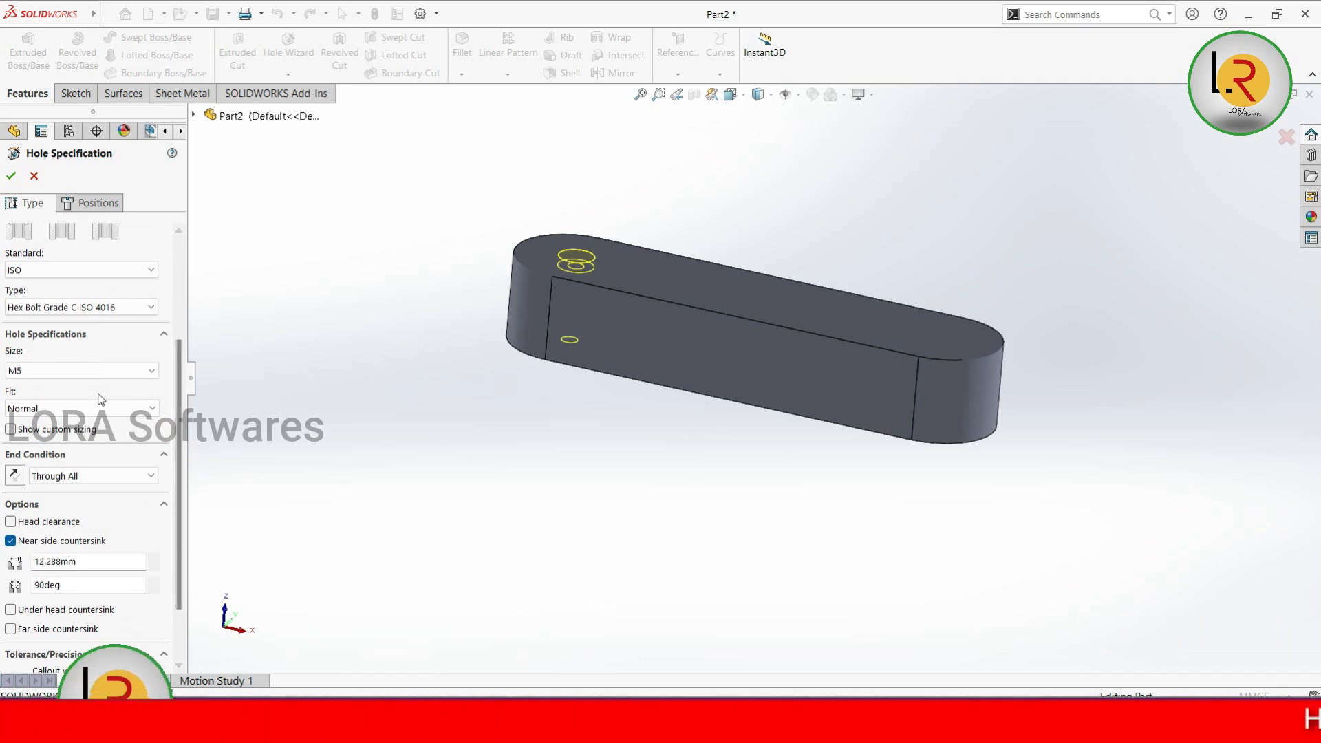
click(99, 480)
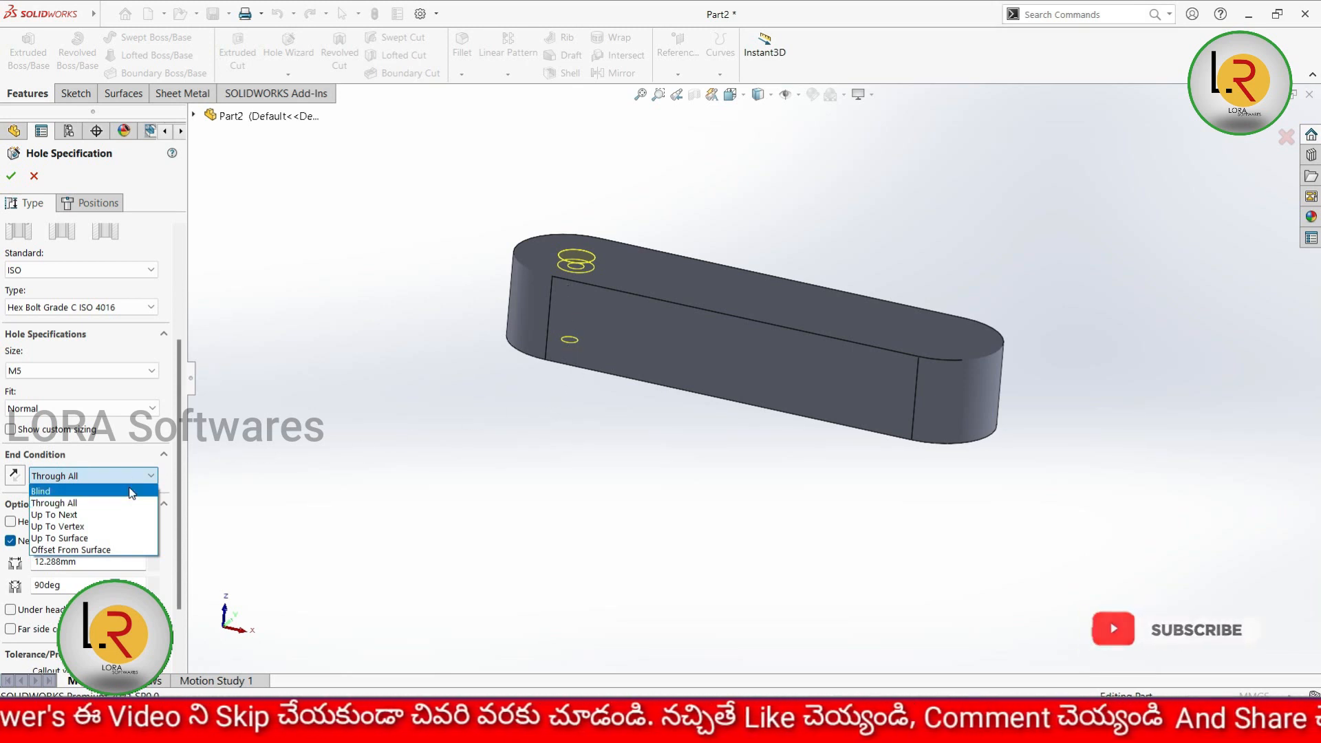
click(53, 491)
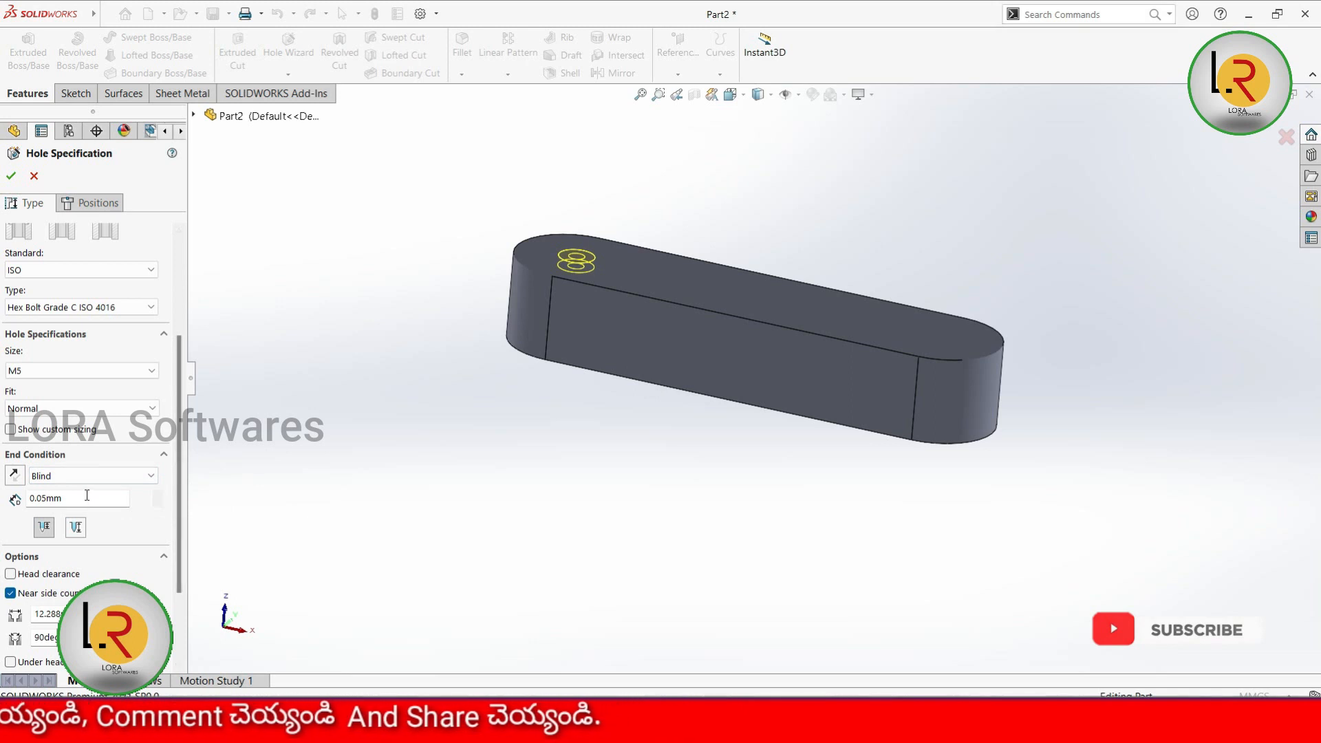
Step: Try blind hole depths of 10 mm and 50 mm, checking the preview from the body's side
drag(64, 497, 33, 504)
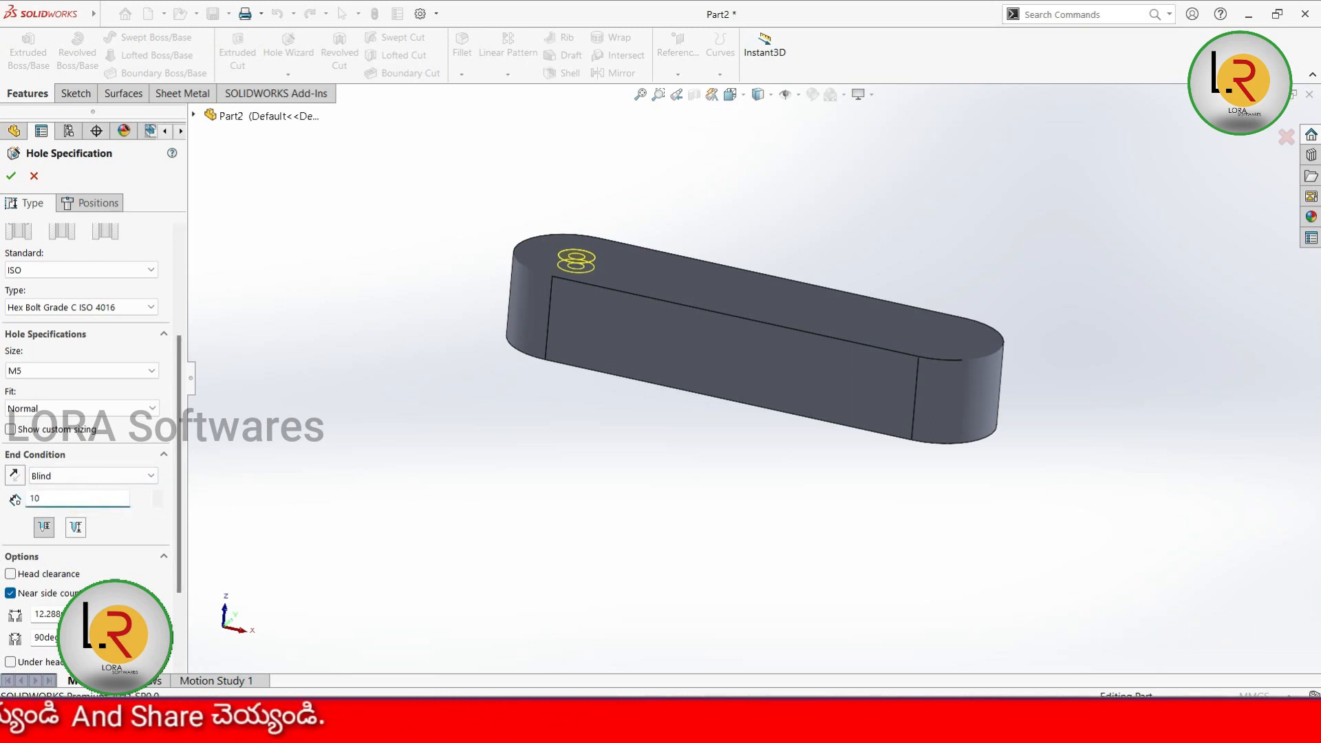
text(10)
key(Return)
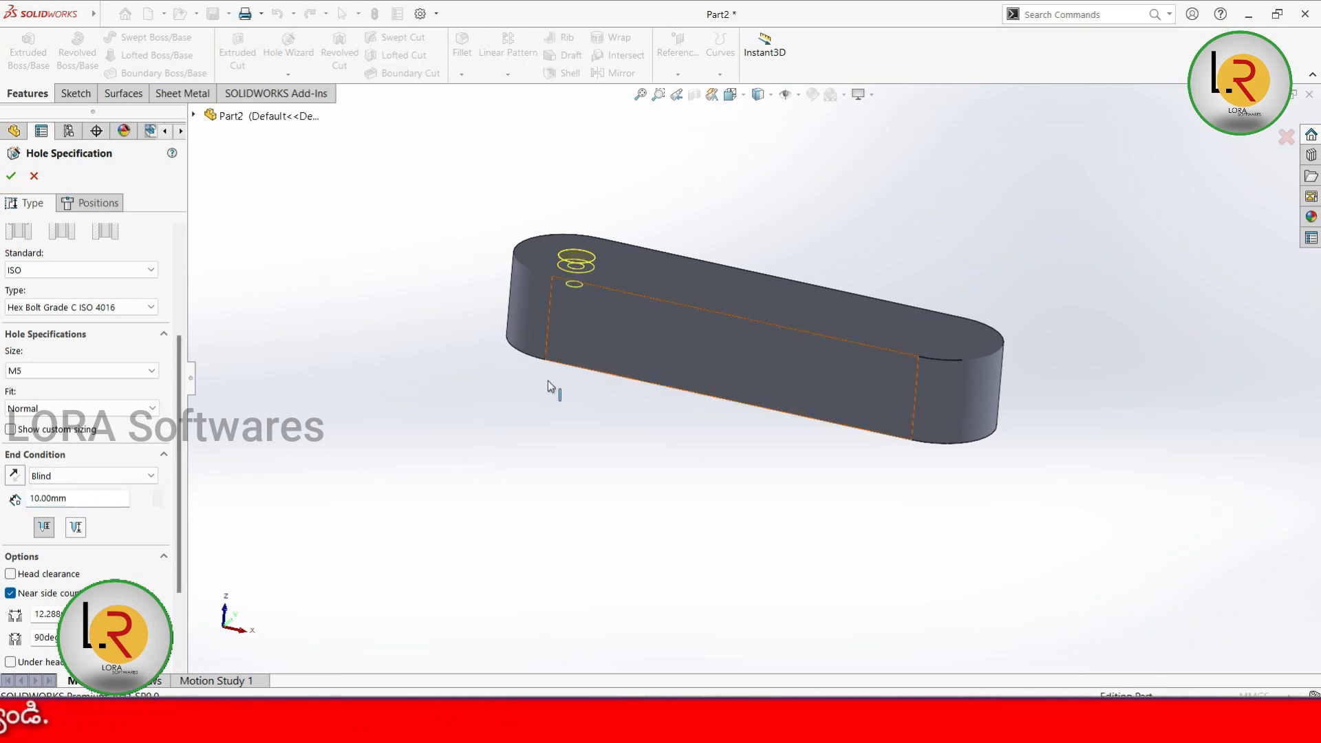
middle_drag(548, 381, 561, 287)
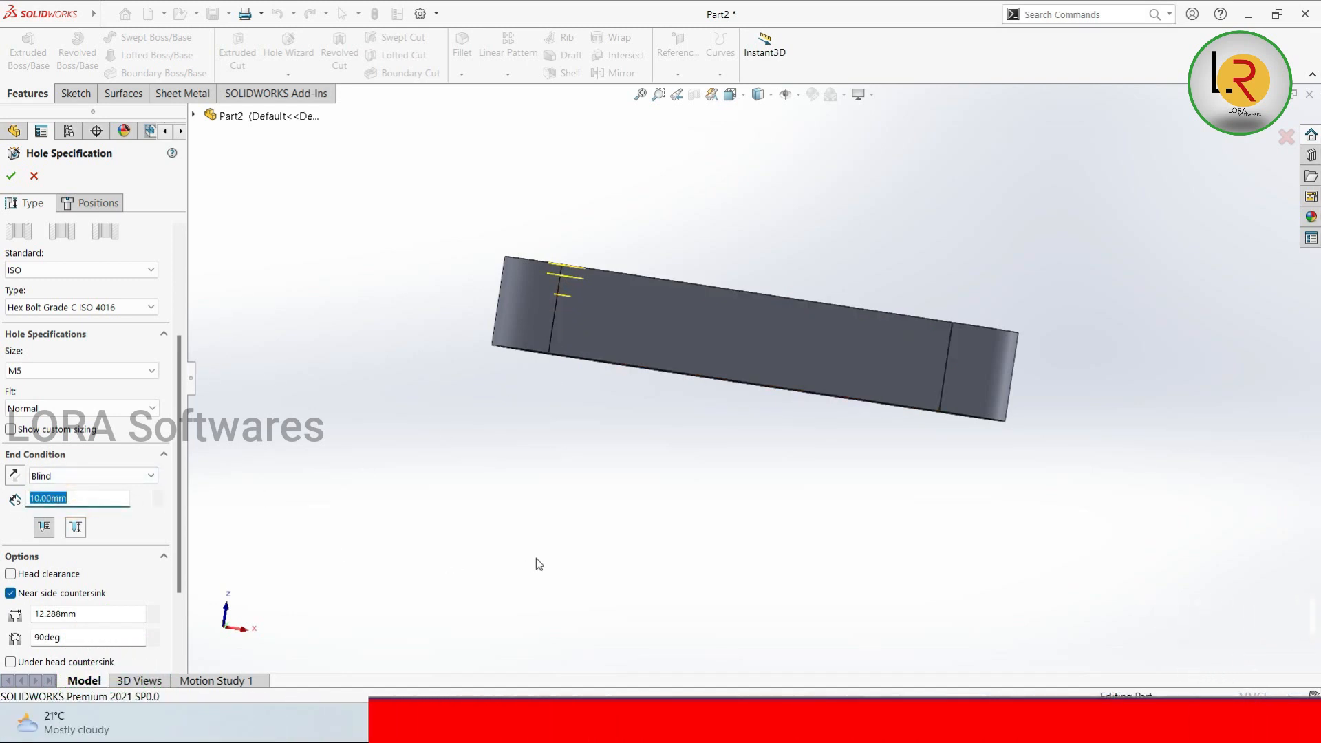
key(Return)
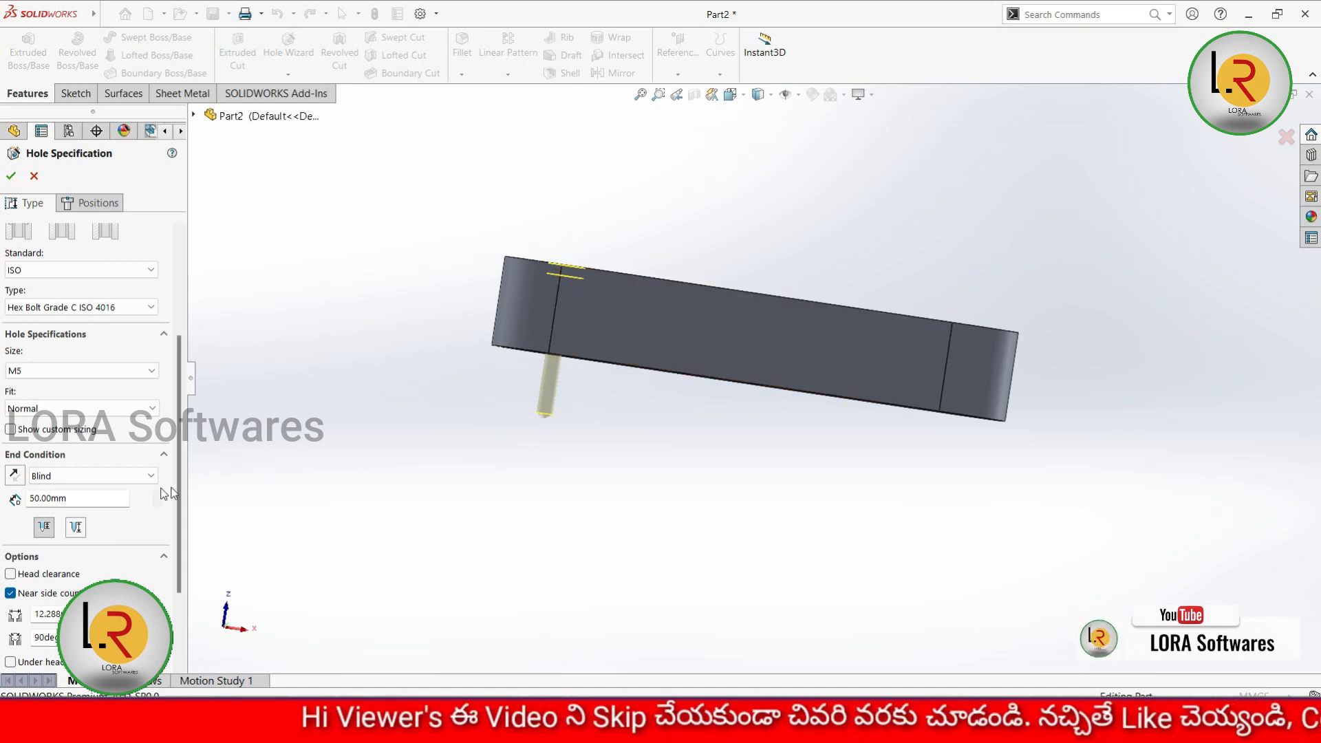
Step: Compare measuring the blind depth to the shoulder and to the tip, inspecting the preview's conical end
click(95, 500)
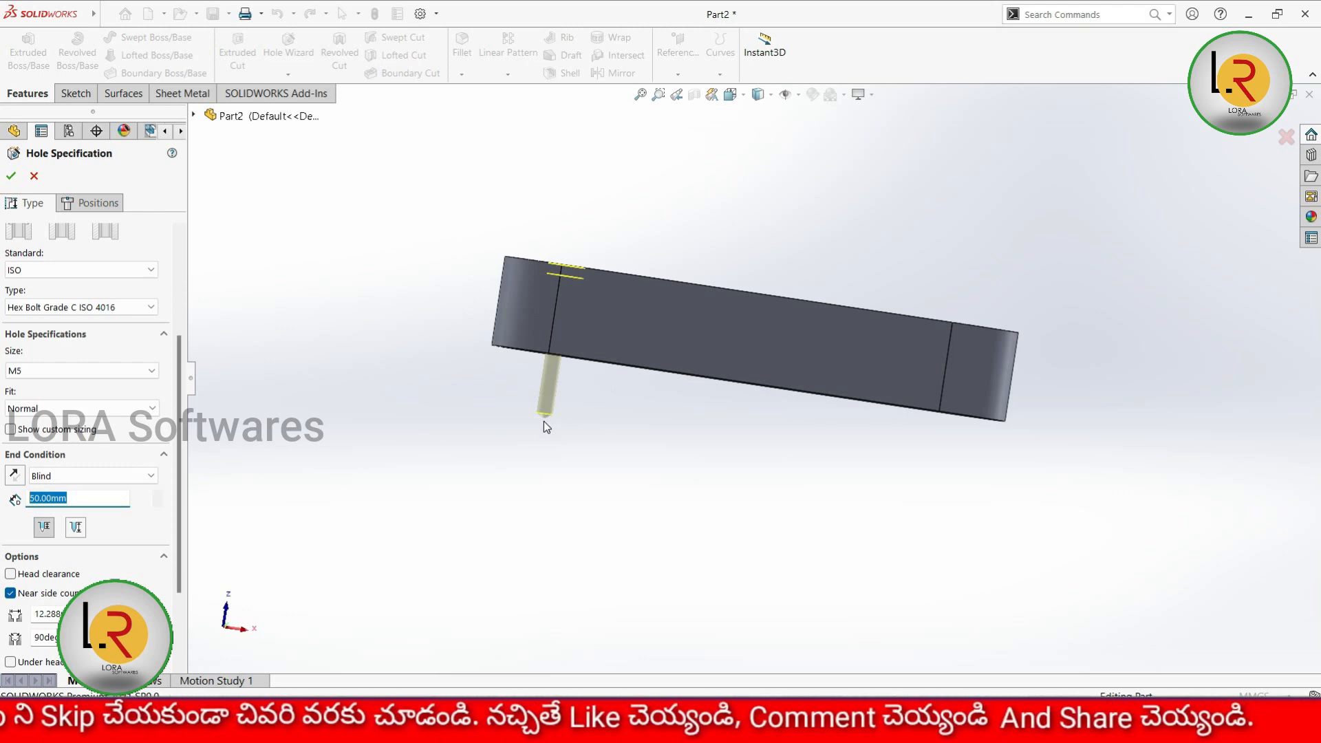
click(79, 527)
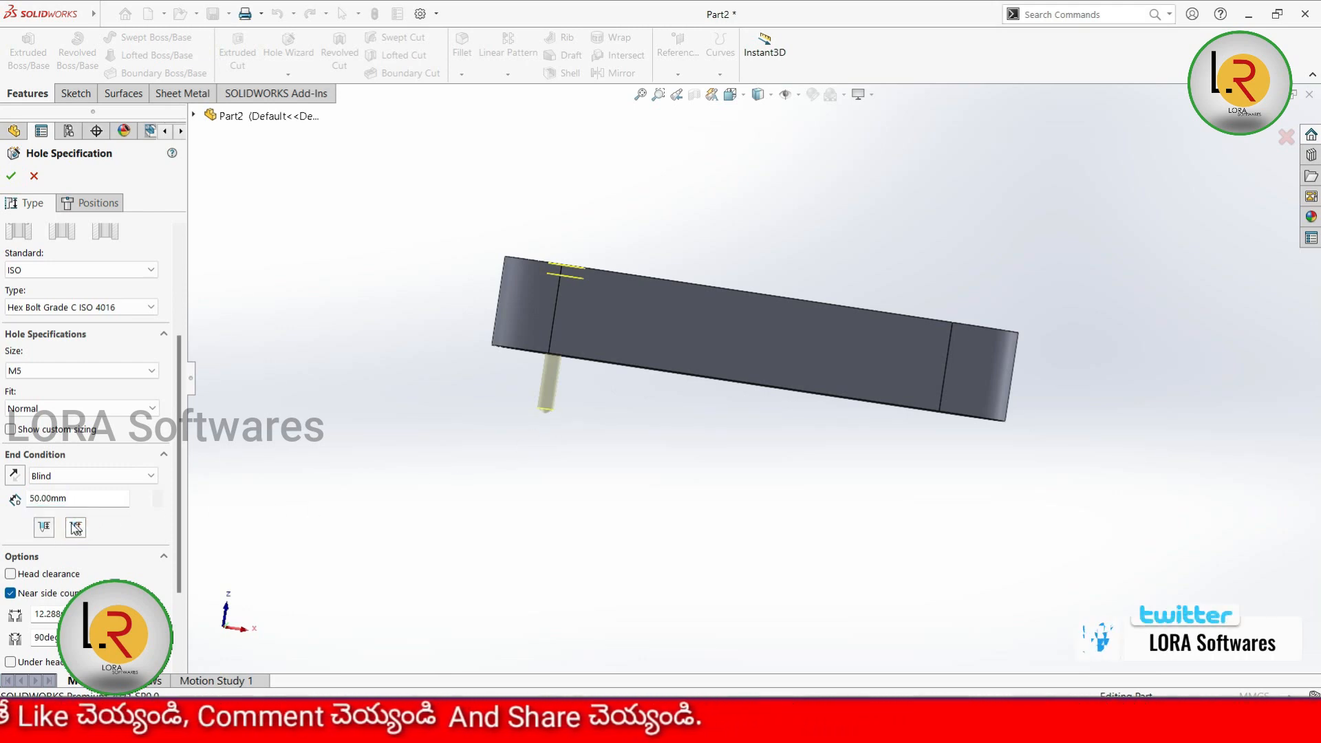
scroll(557, 409, down, 5)
scroll(603, 392, down, 3)
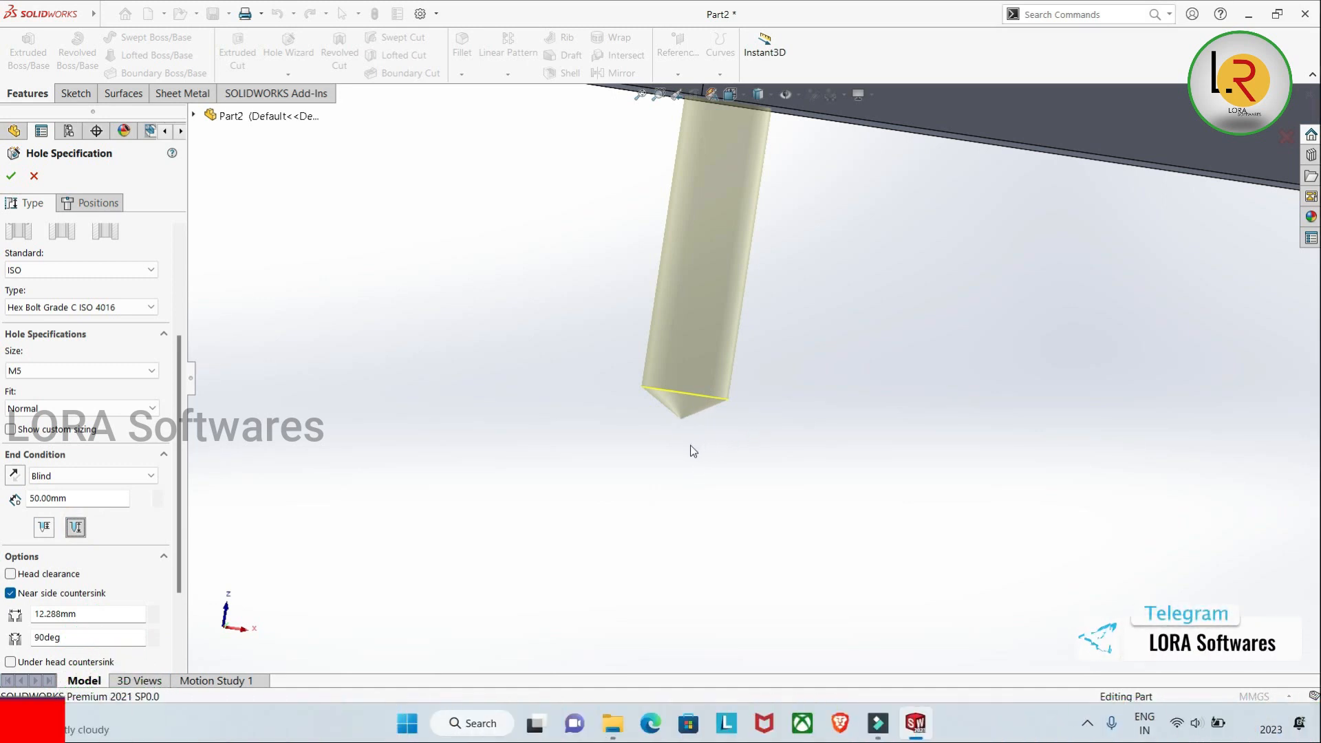
scroll(690, 448, up, 4)
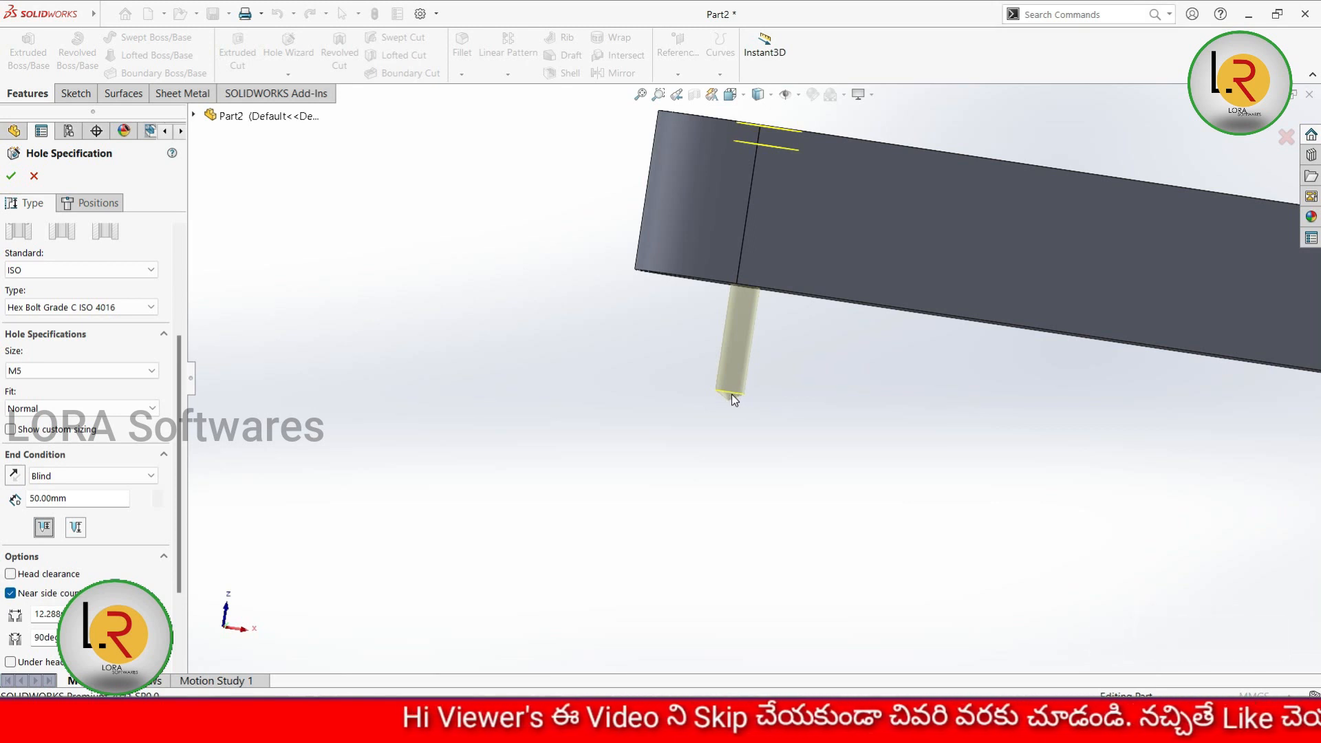
Step: Set the blind hole depth to 20 mm and check the preview on the body
double_click(75, 498)
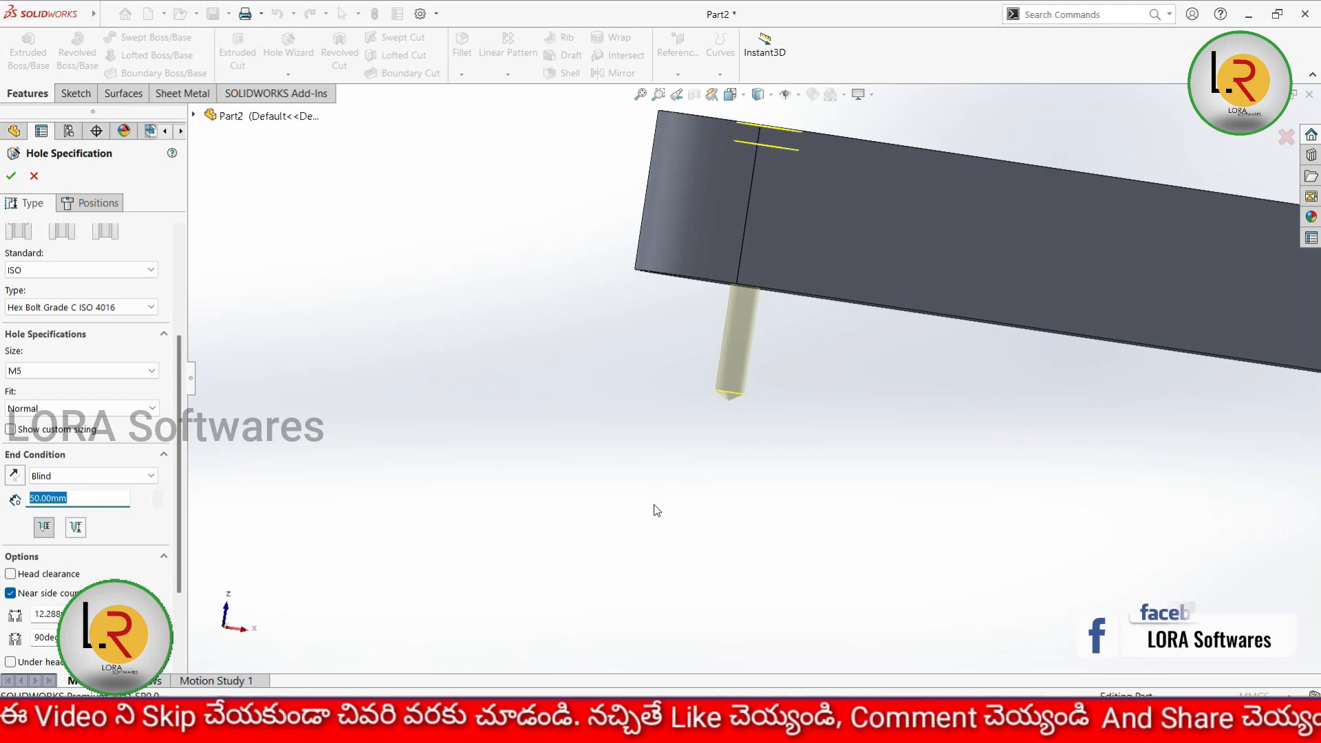
text(20)
key(Return)
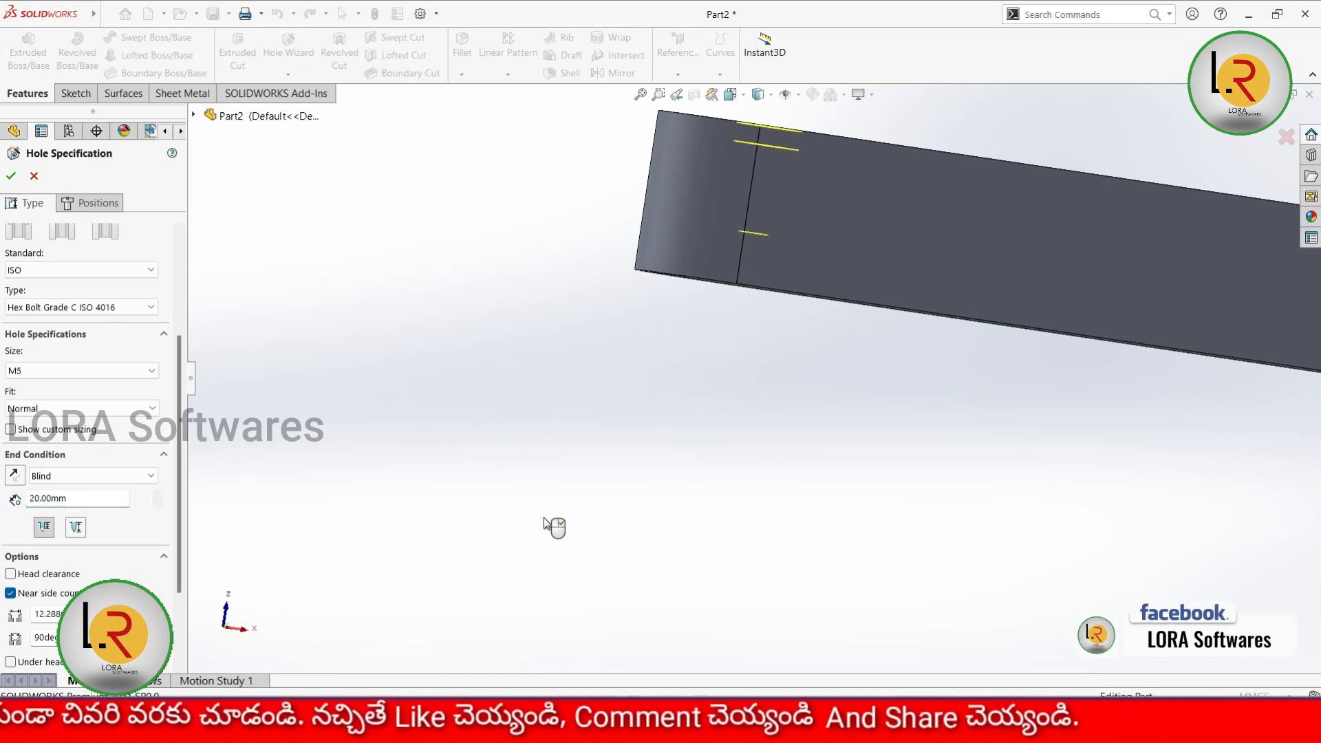
middle_drag(571, 363, 558, 410)
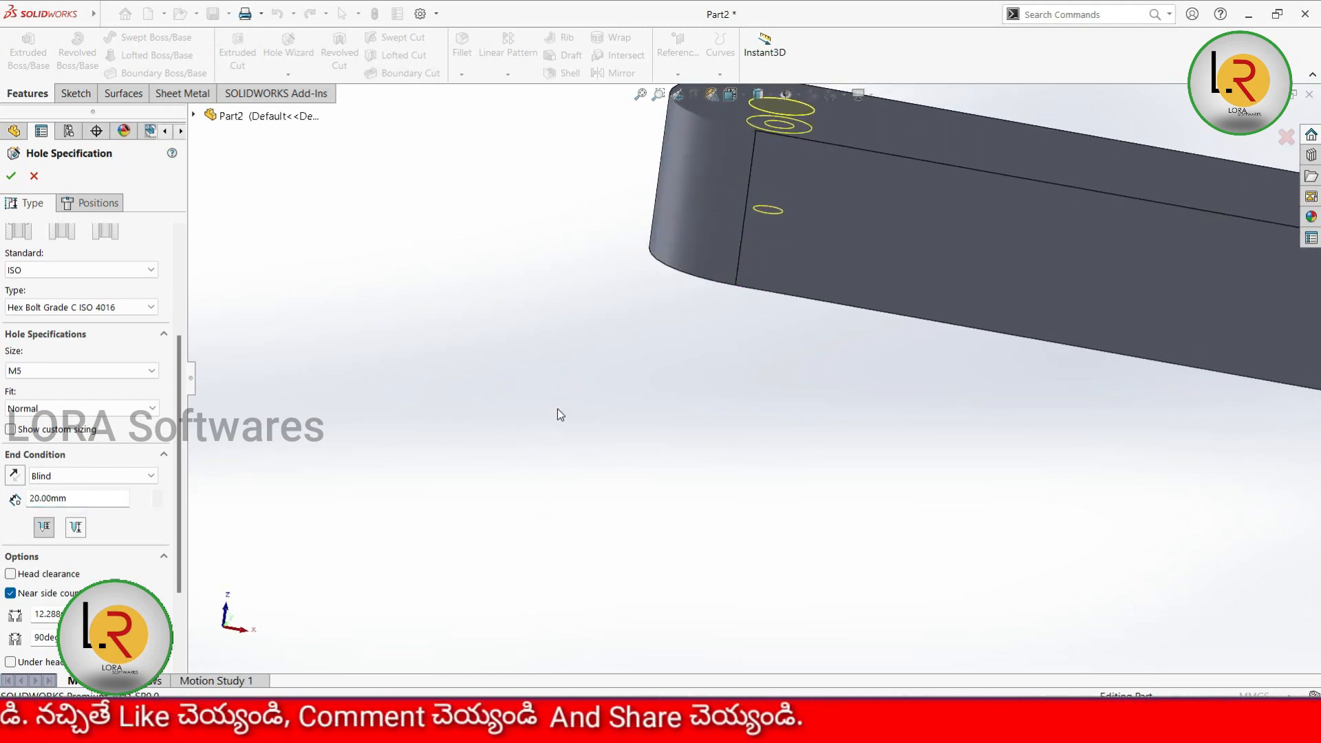
scroll(753, 377, up, 4)
scroll(872, 380, down, 2)
middle_drag(881, 323, 877, 351)
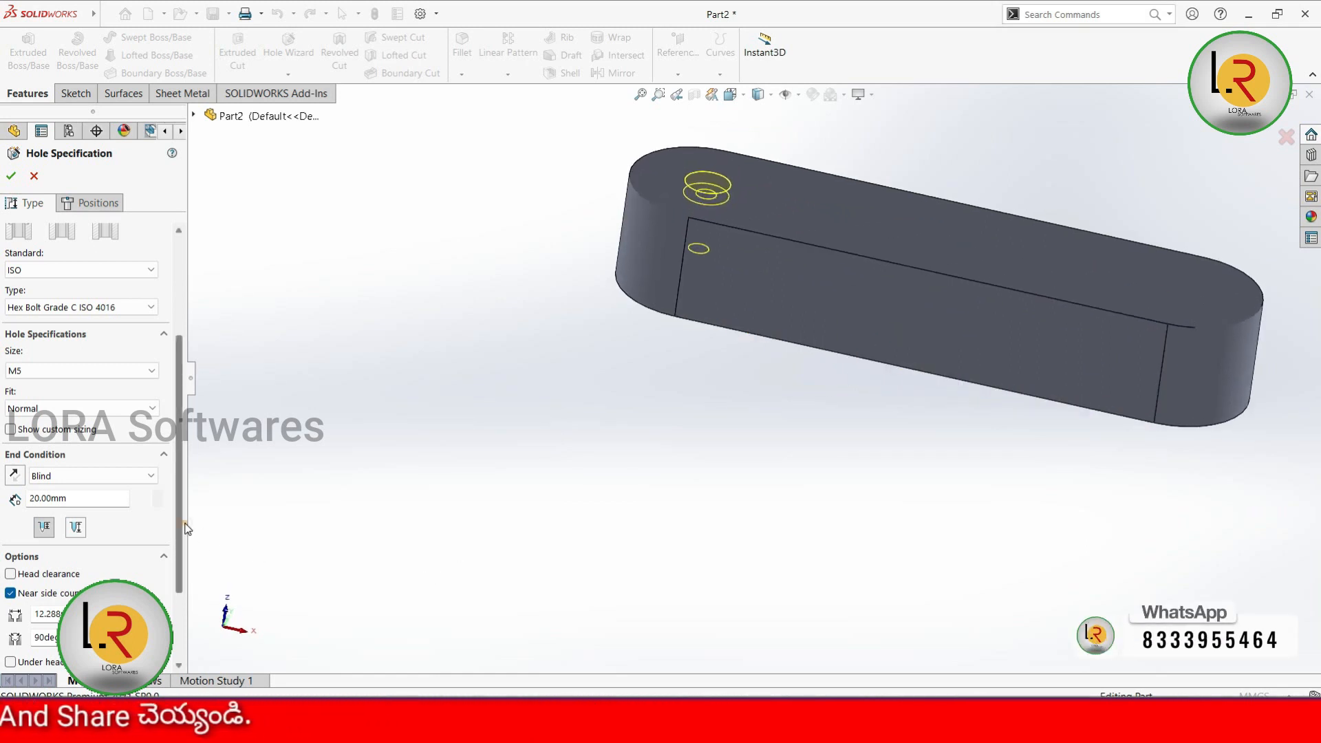
Step: Set the near side countersink diameter to 15 mm and inspect the hole preview
scroll(185, 530, down, 4)
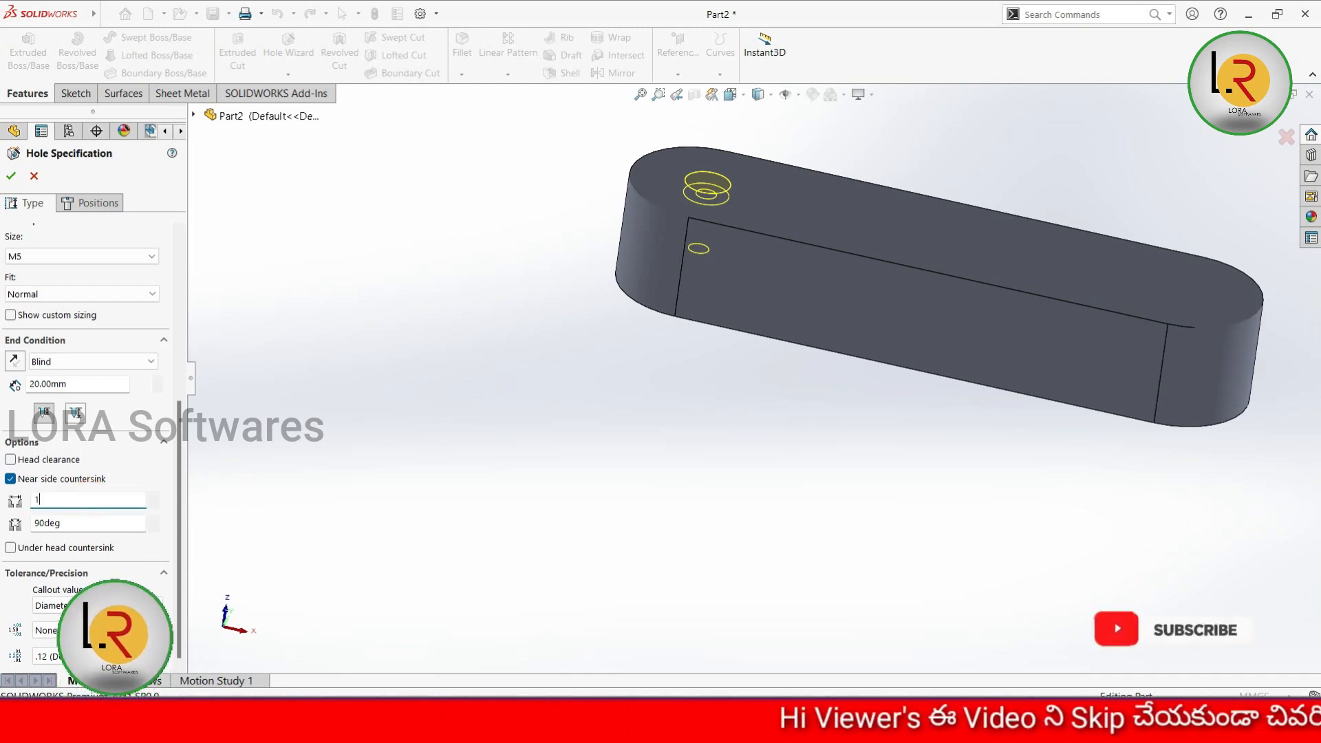
text(5)
click(312, 467)
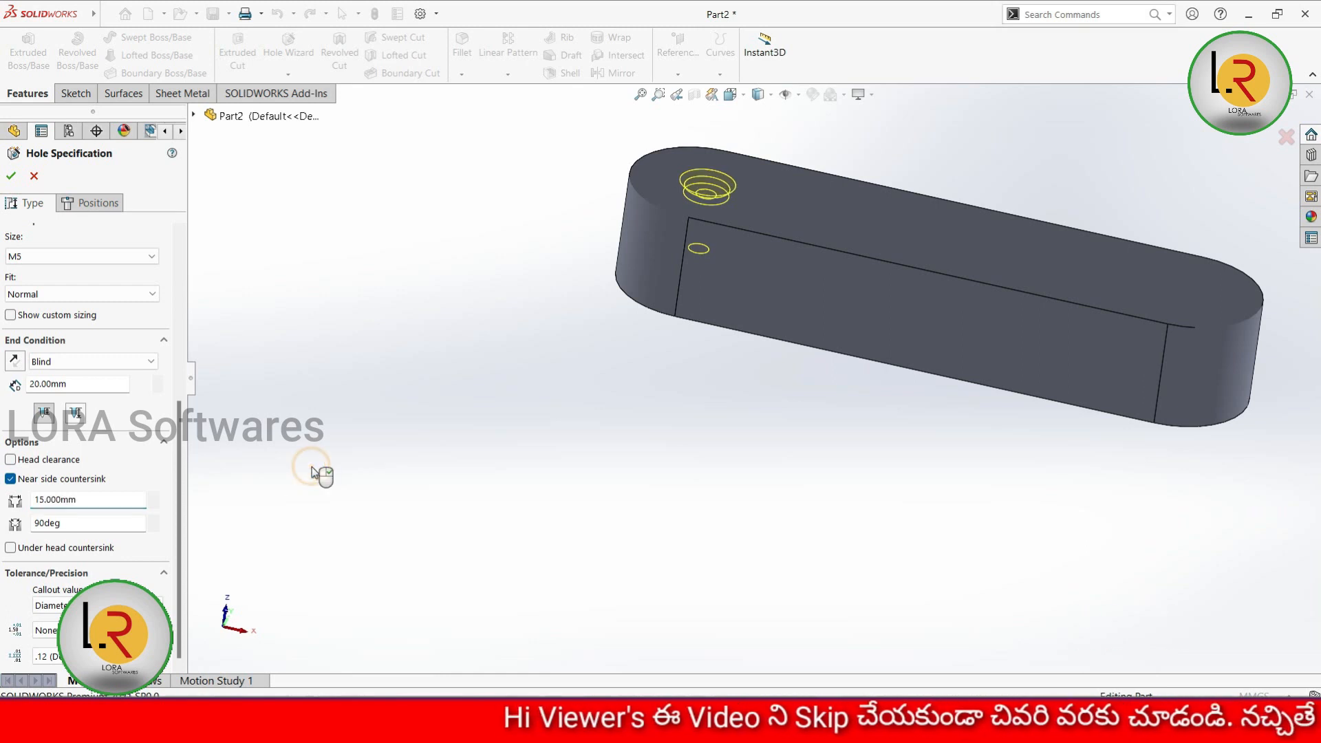
scroll(712, 183, down, 5)
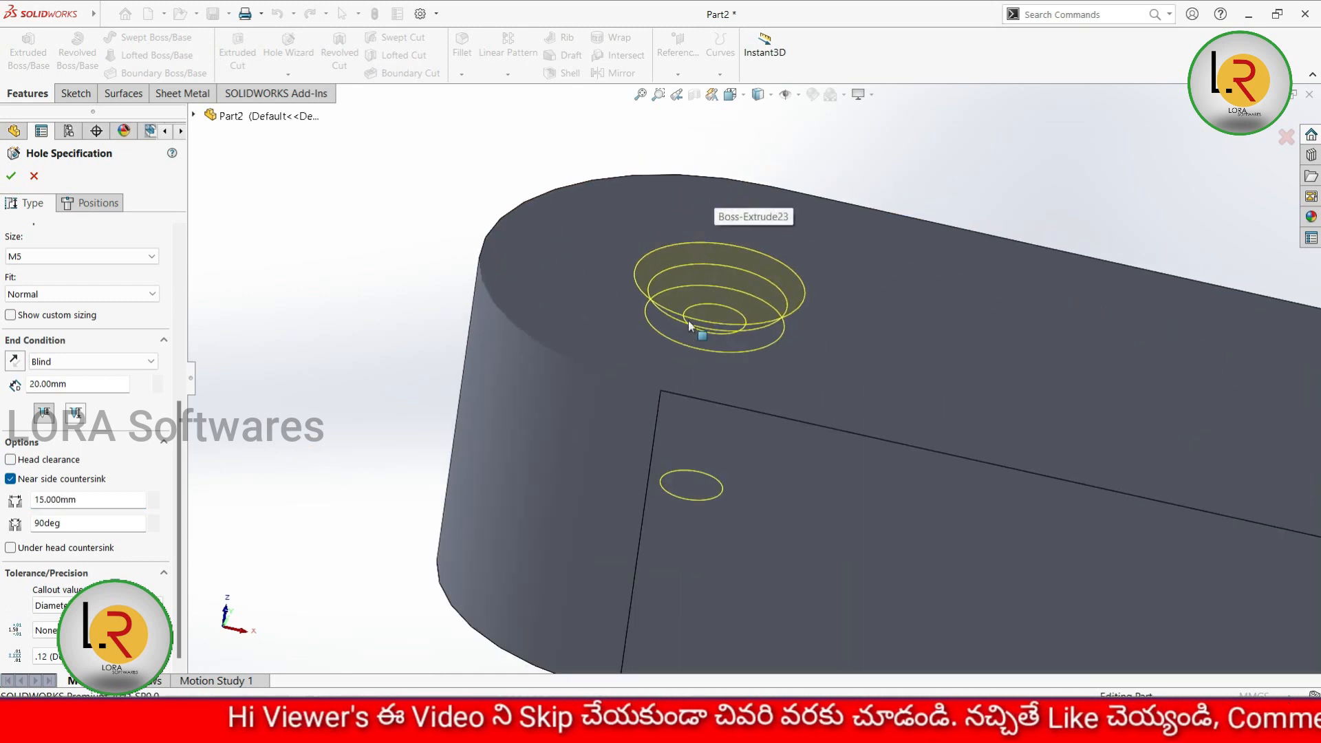
middle_drag(752, 332, 761, 303)
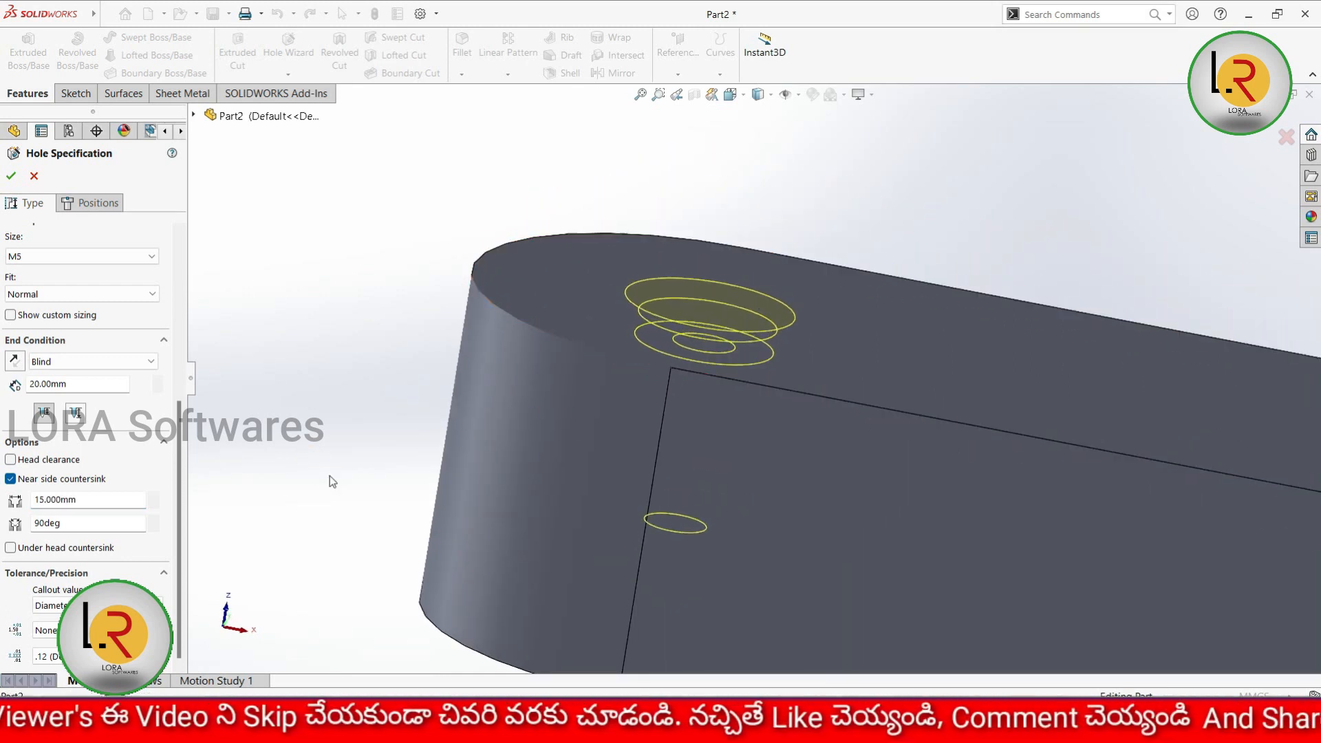
Step: Set the near side countersink angle to 95 degrees and finish the counterbore hole
double_click(86, 523)
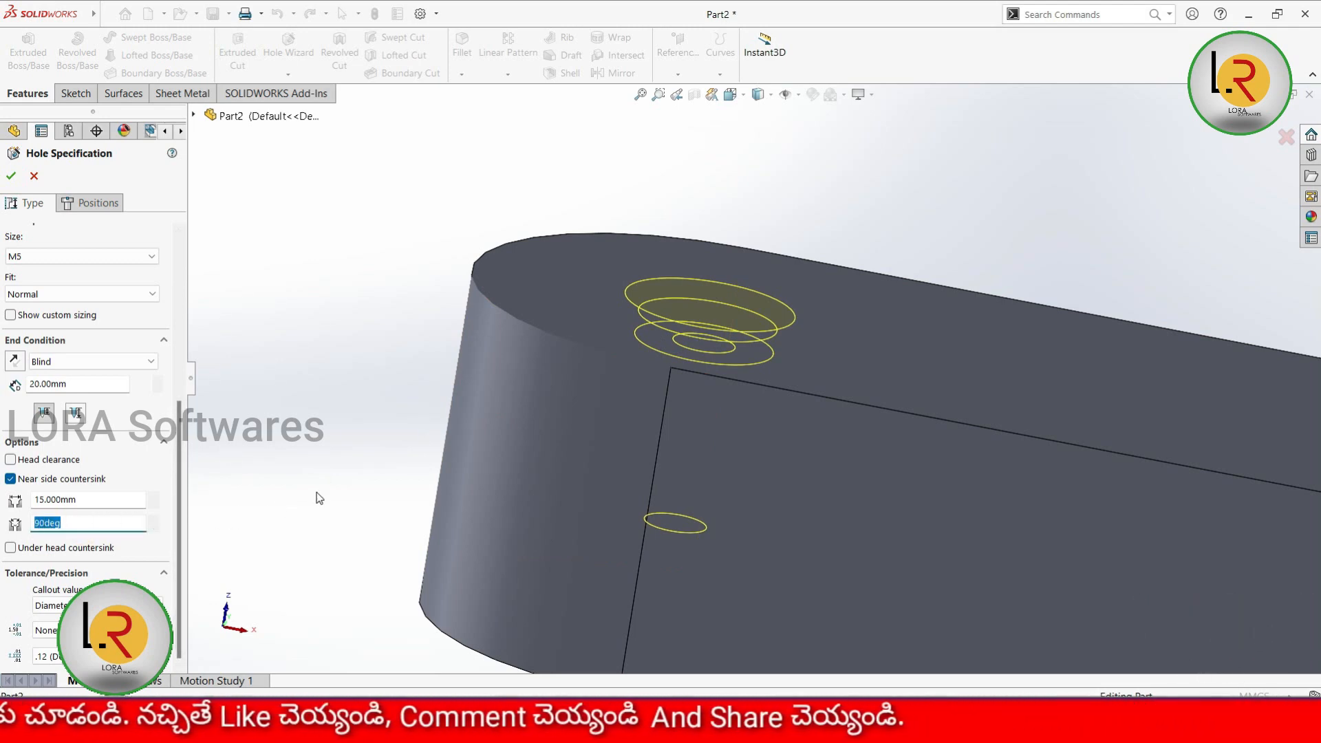
text(45)
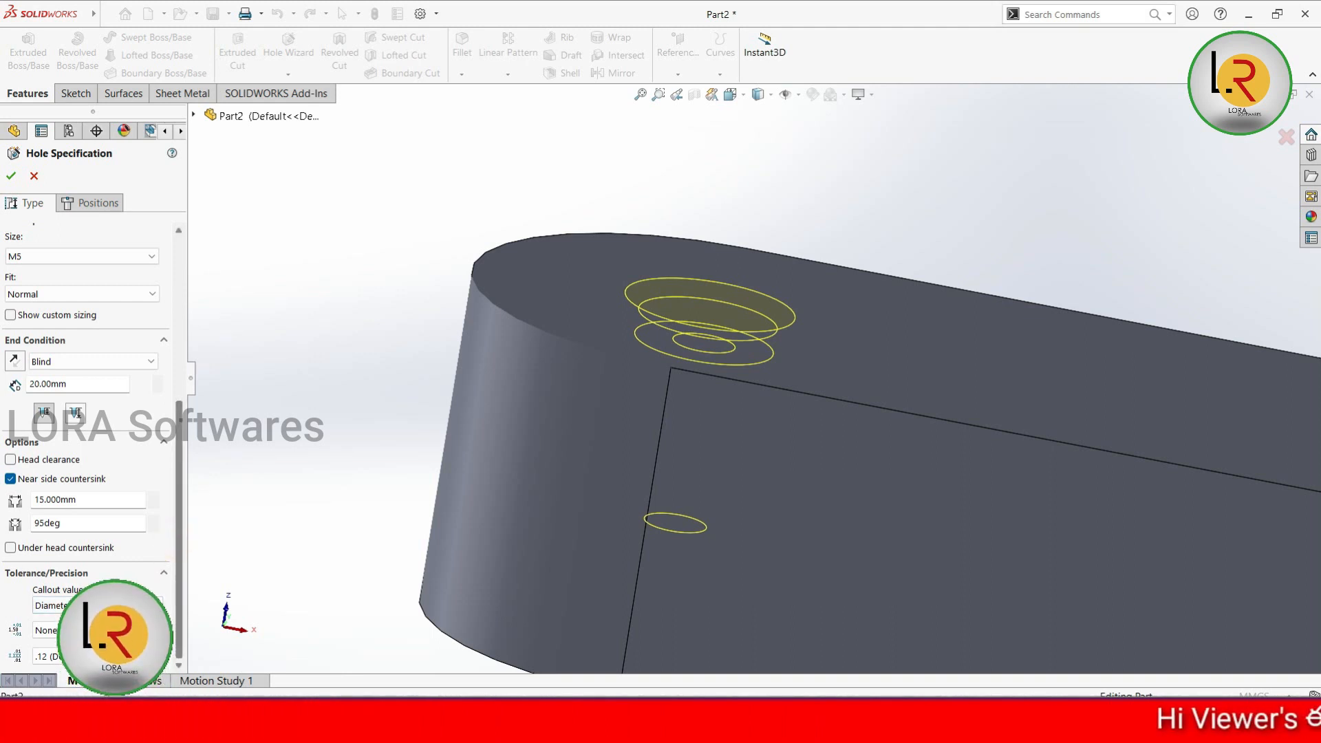
drag(180, 590, 214, 506)
scroll(539, 488, up, 4)
scroll(819, 438, down, 1)
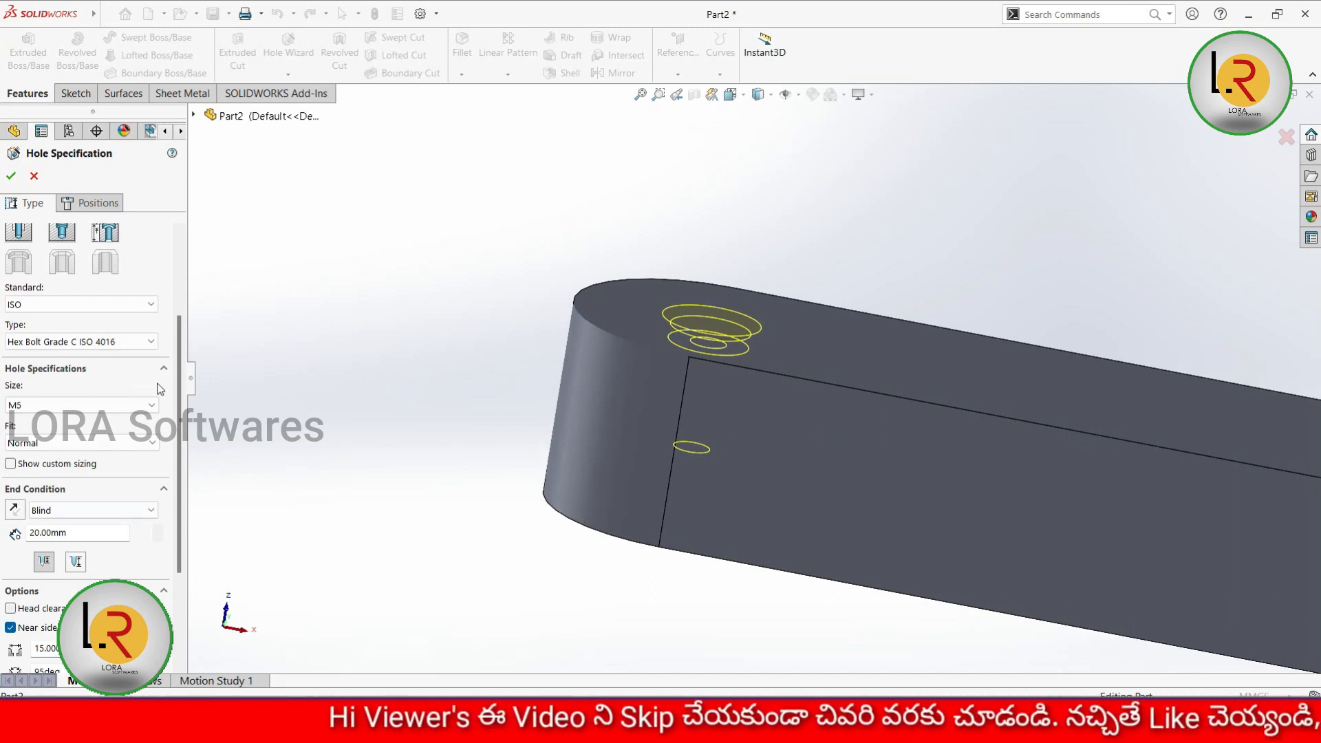
middle_drag(519, 357, 492, 421)
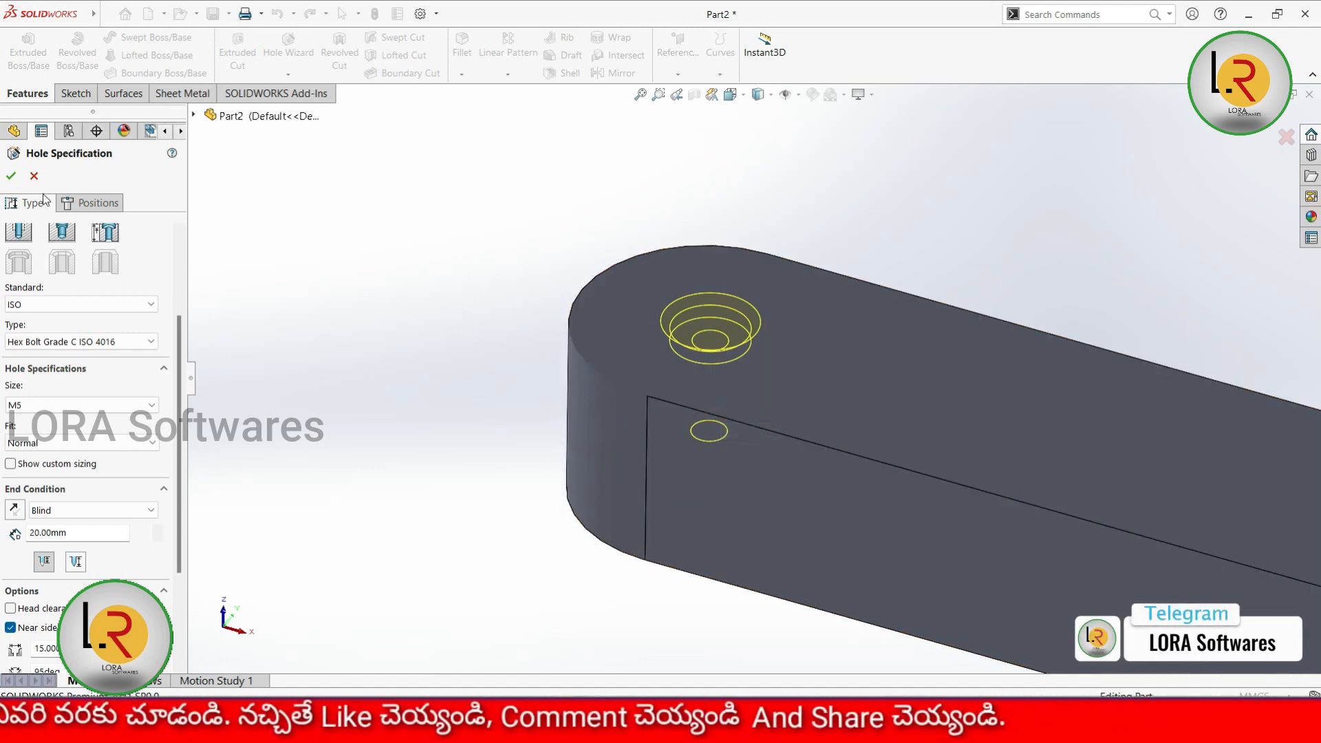
click(14, 177)
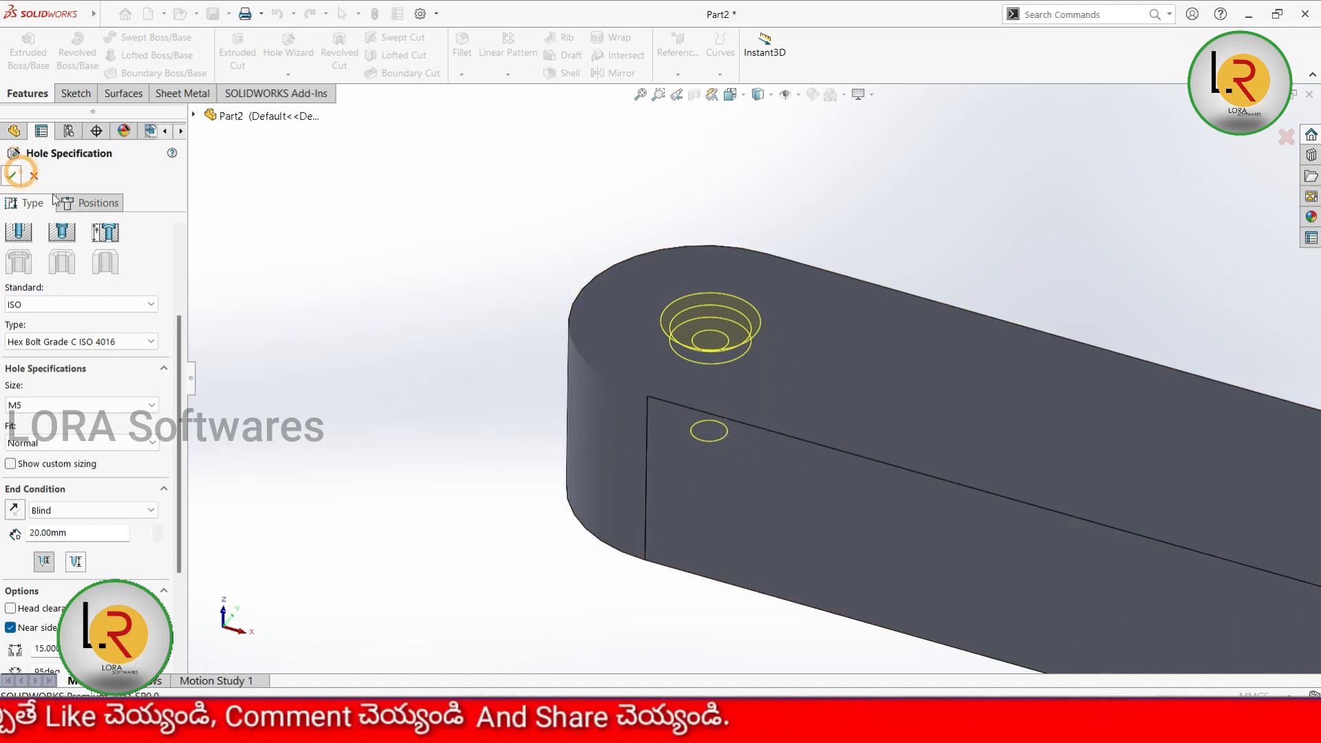
middle_drag(476, 370, 543, 390)
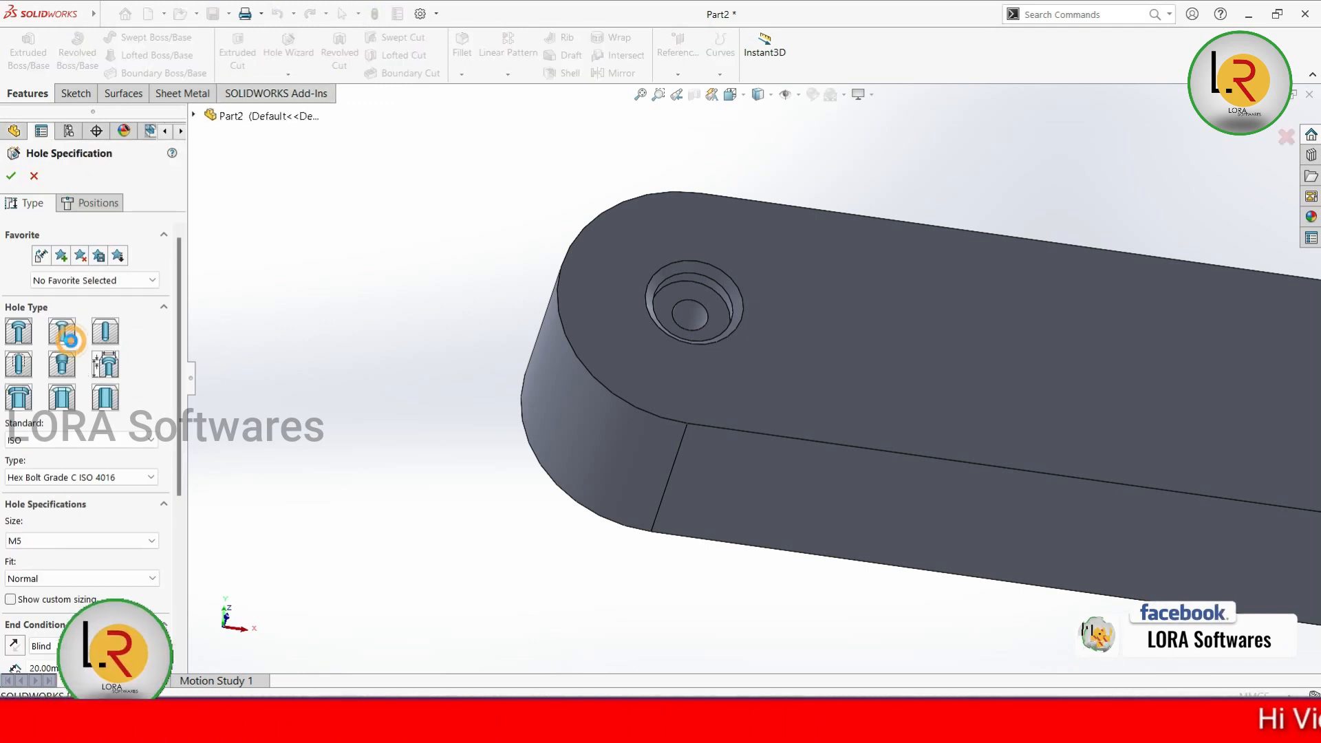
Step: Position a second wizard hole with a 3D sketch, placing its point on the upper face beside the counterbore, towards the body's middle
click(96, 206)
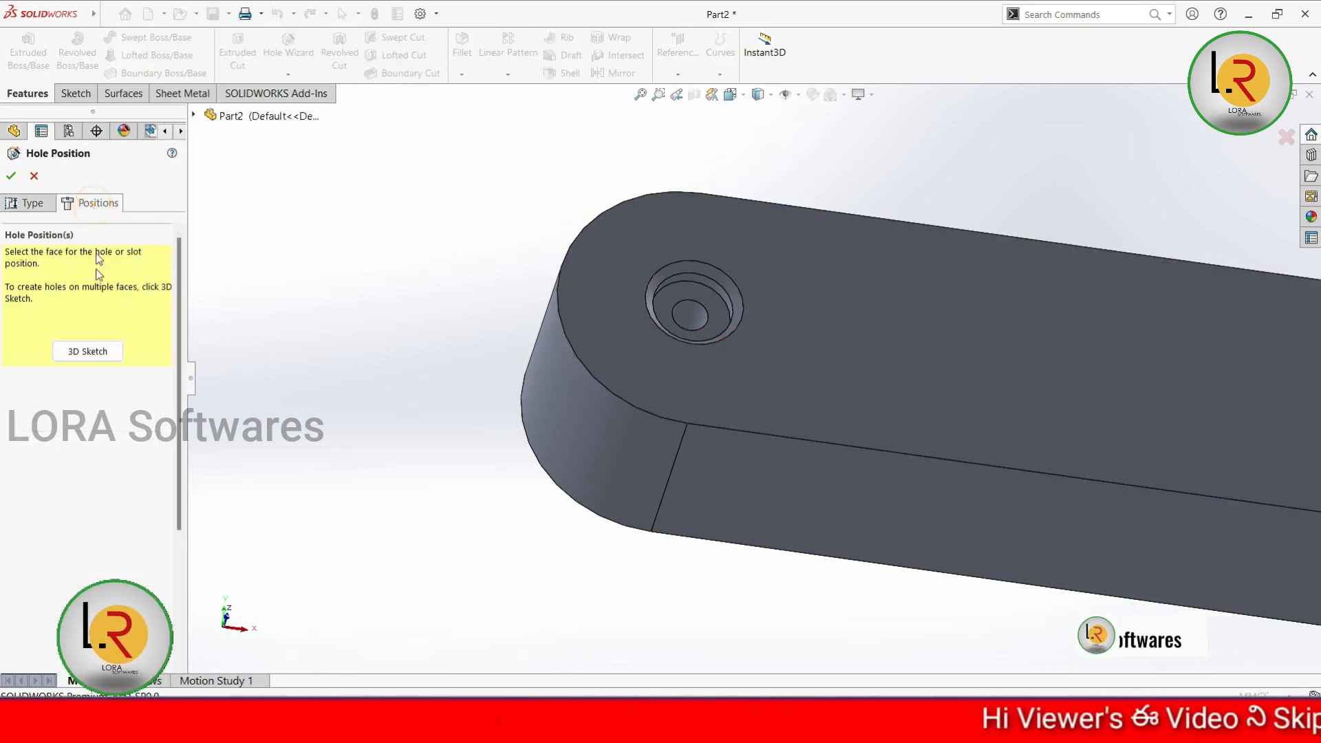
click(88, 352)
click(845, 331)
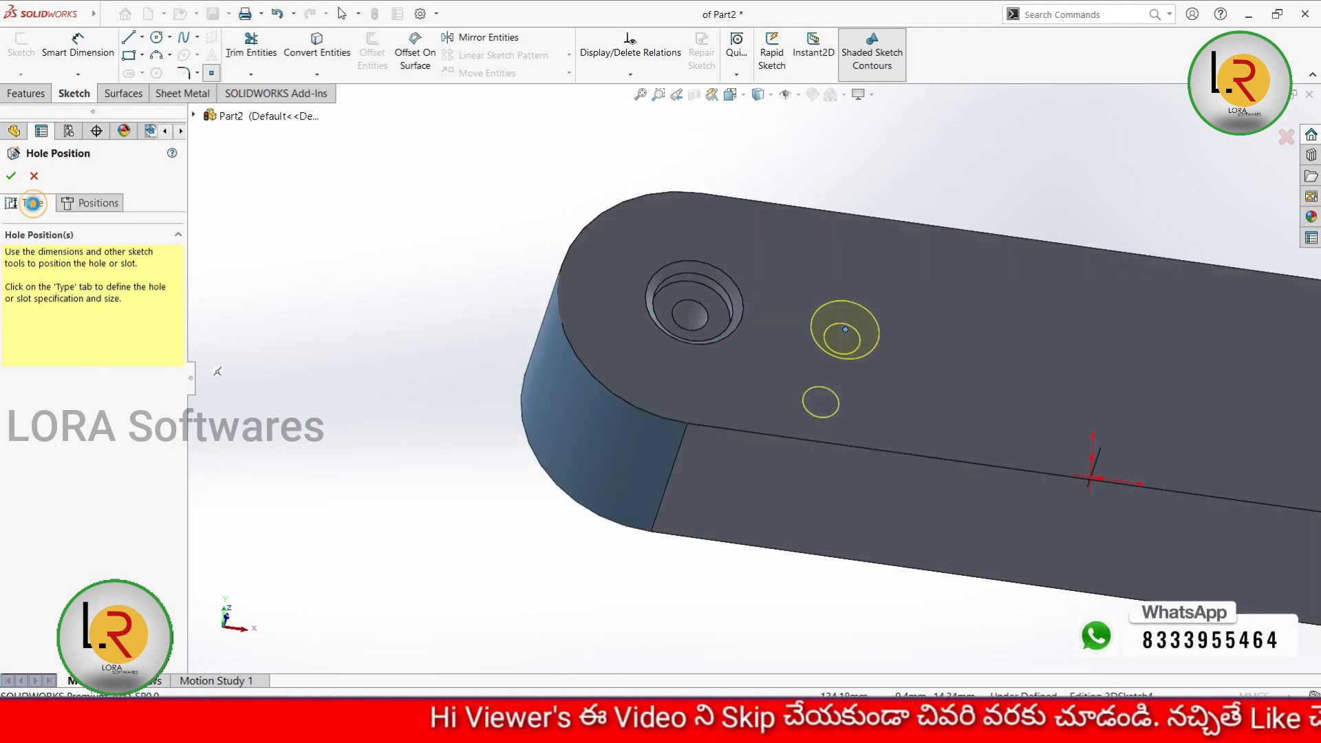
Step: Make the second hole an M5 countersink of type CTSK Flat ISO 7046-1 and finish it
click(28, 205)
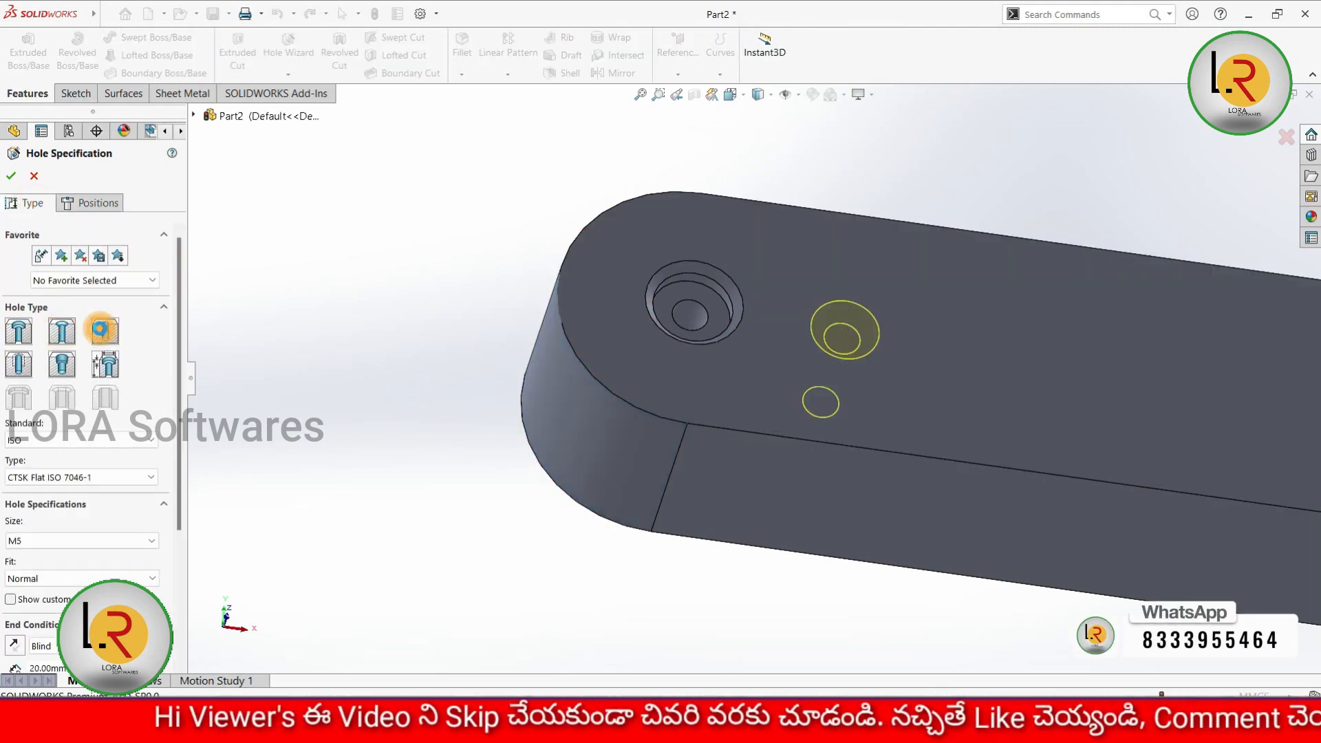
click(105, 331)
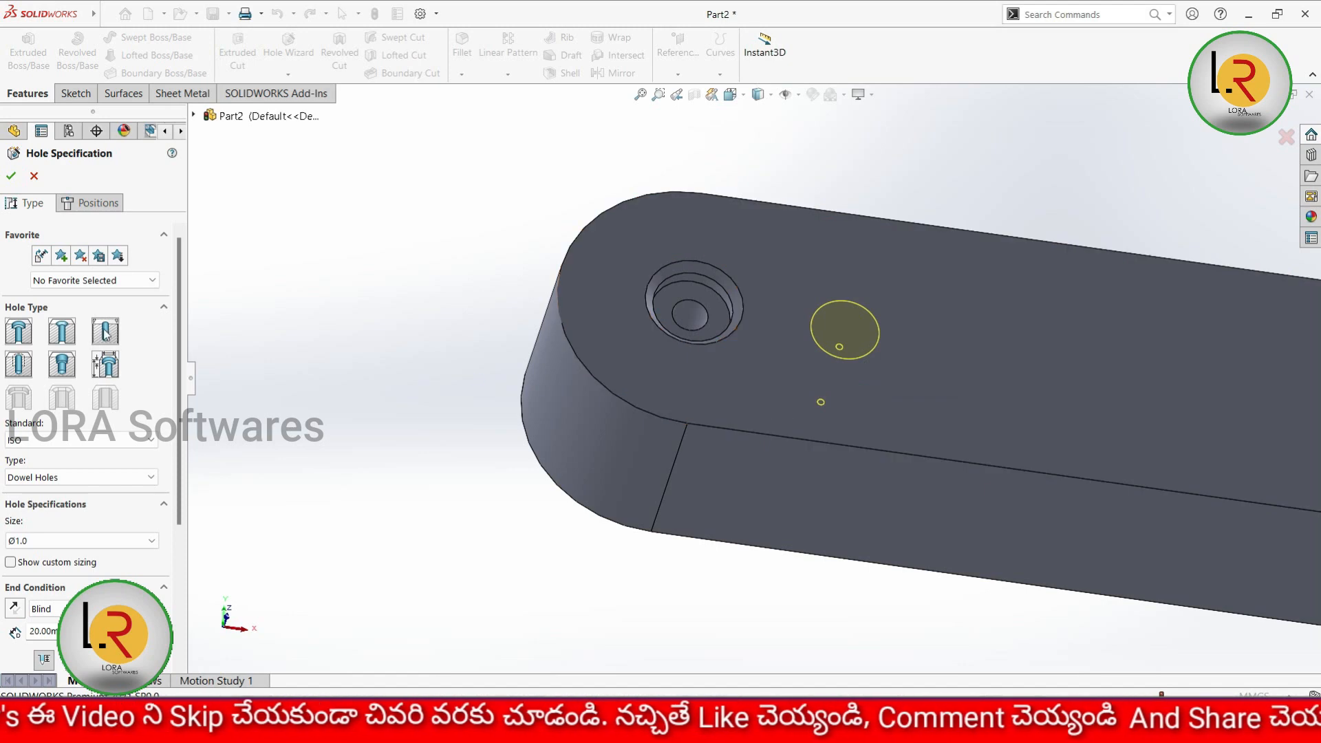
click(63, 333)
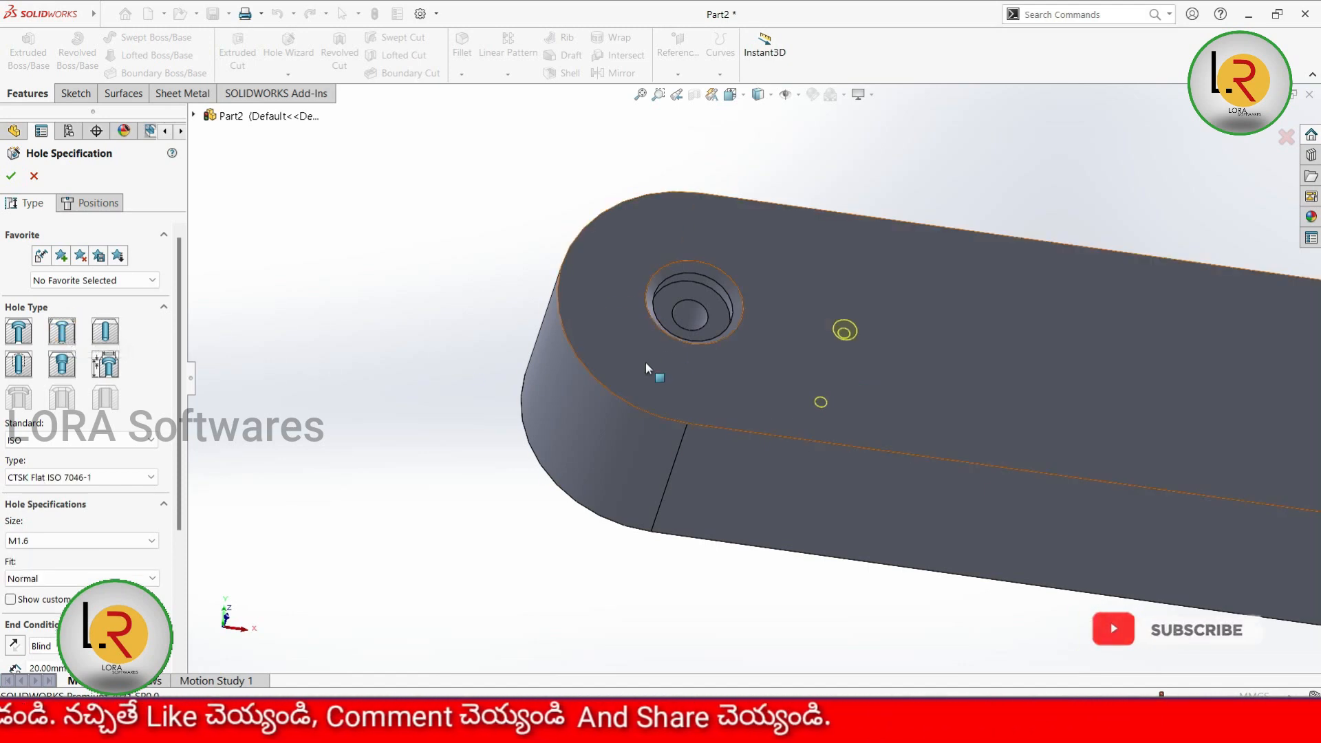
middle_drag(645, 362, 865, 381)
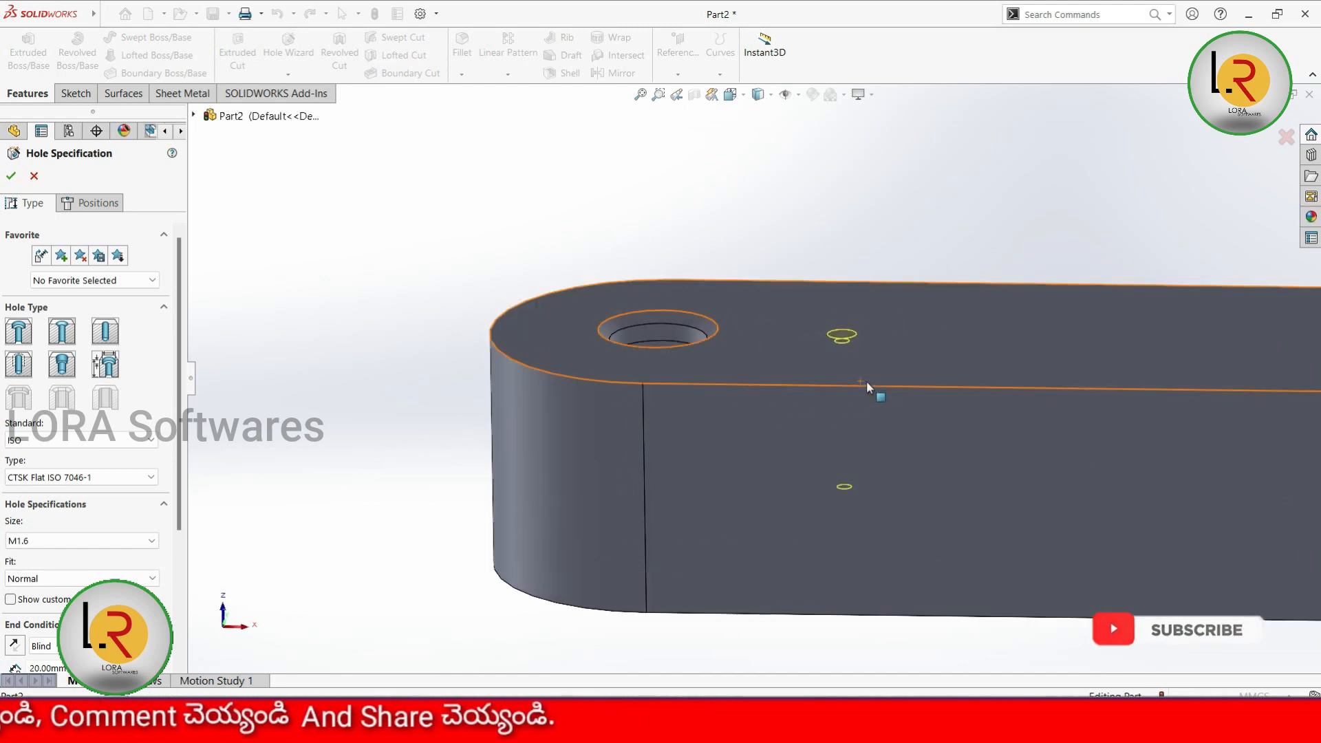
click(107, 542)
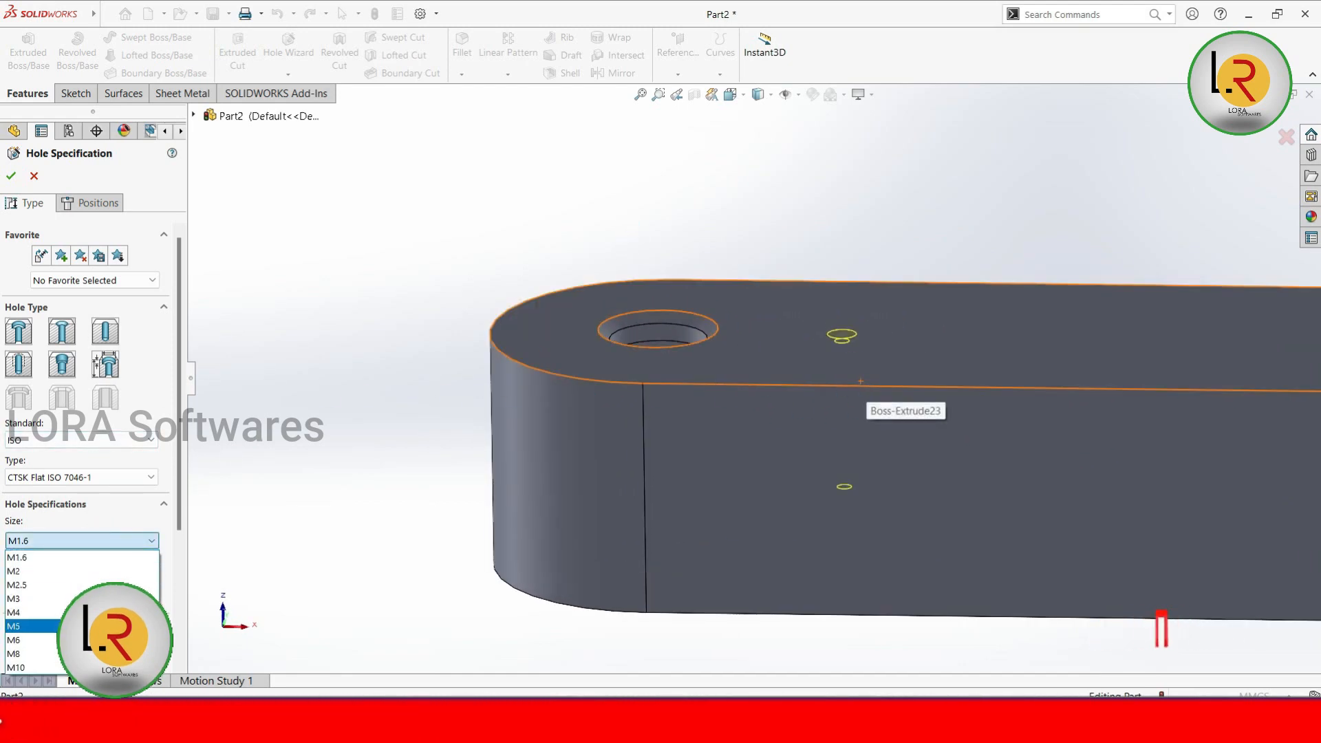
click(59, 627)
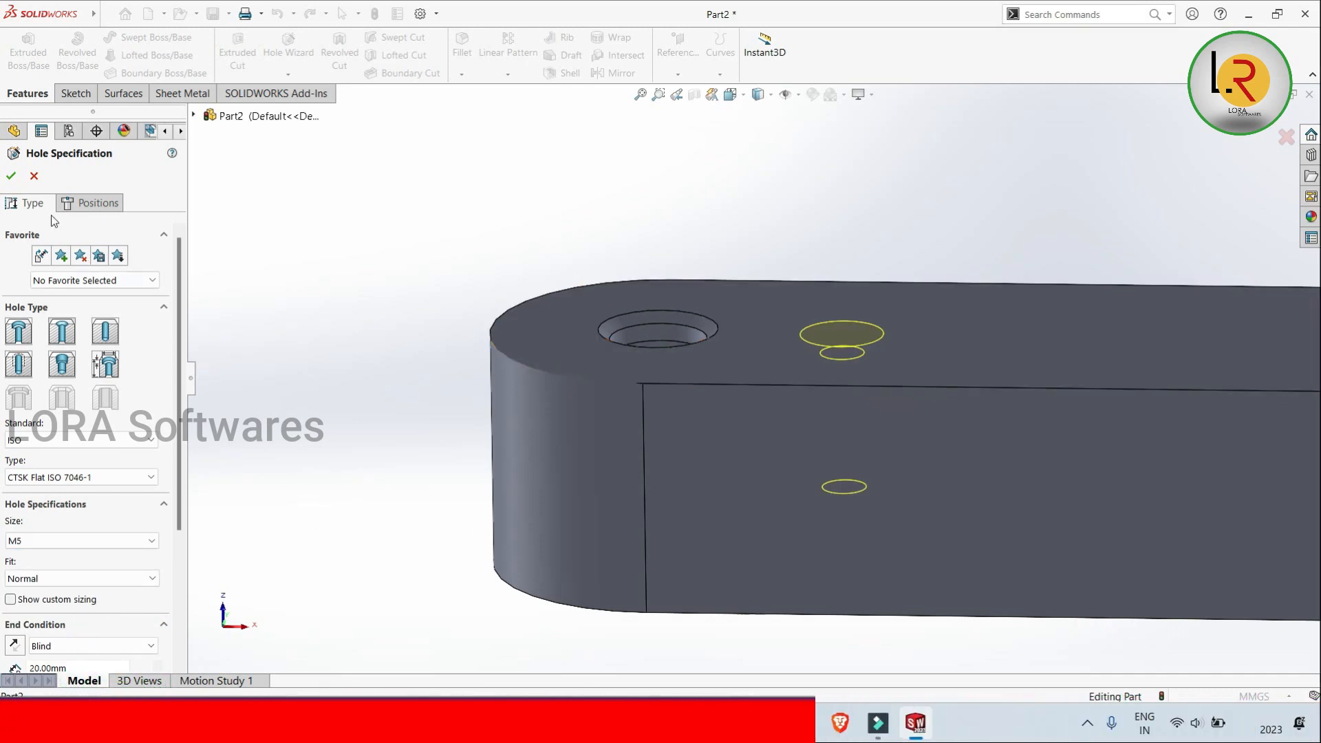
click(11, 176)
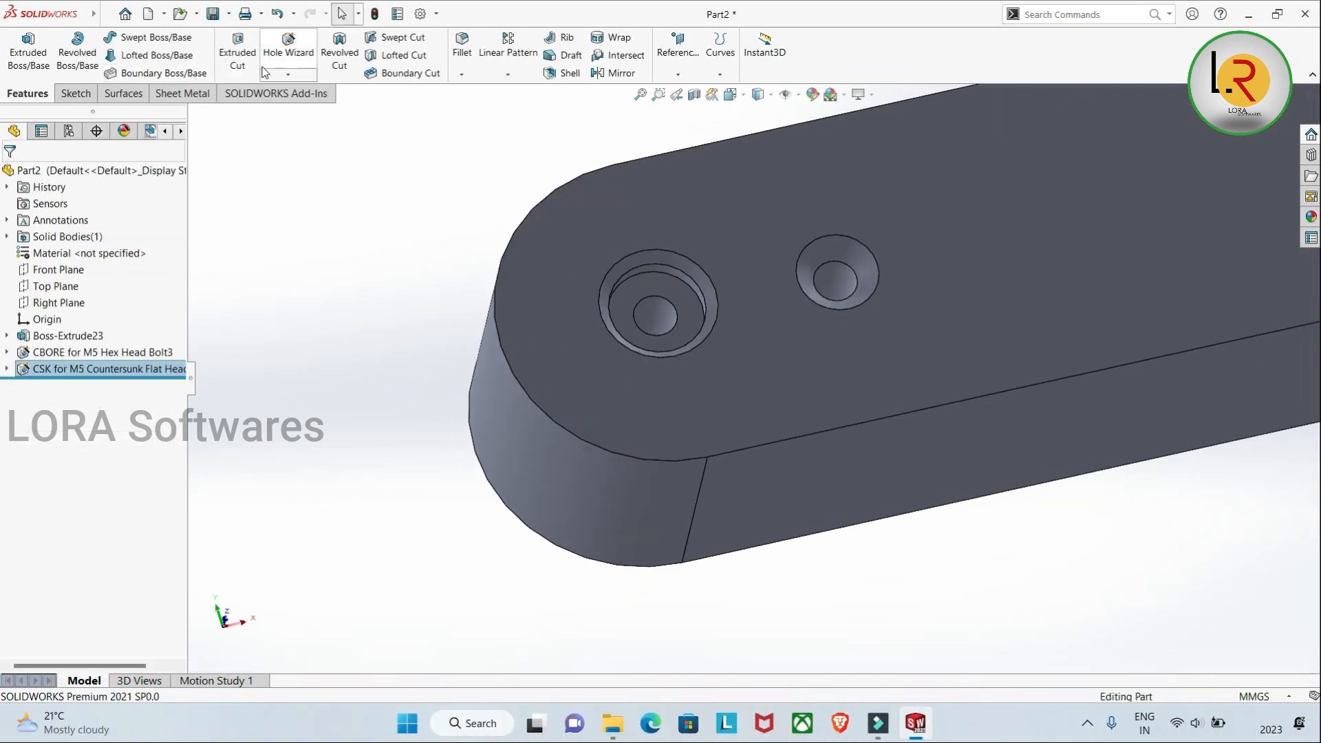
Step: Add an ISO dowel hole of size Ø10.0 with Hole Wizard, placed on the upper face beside the countersink
click(295, 91)
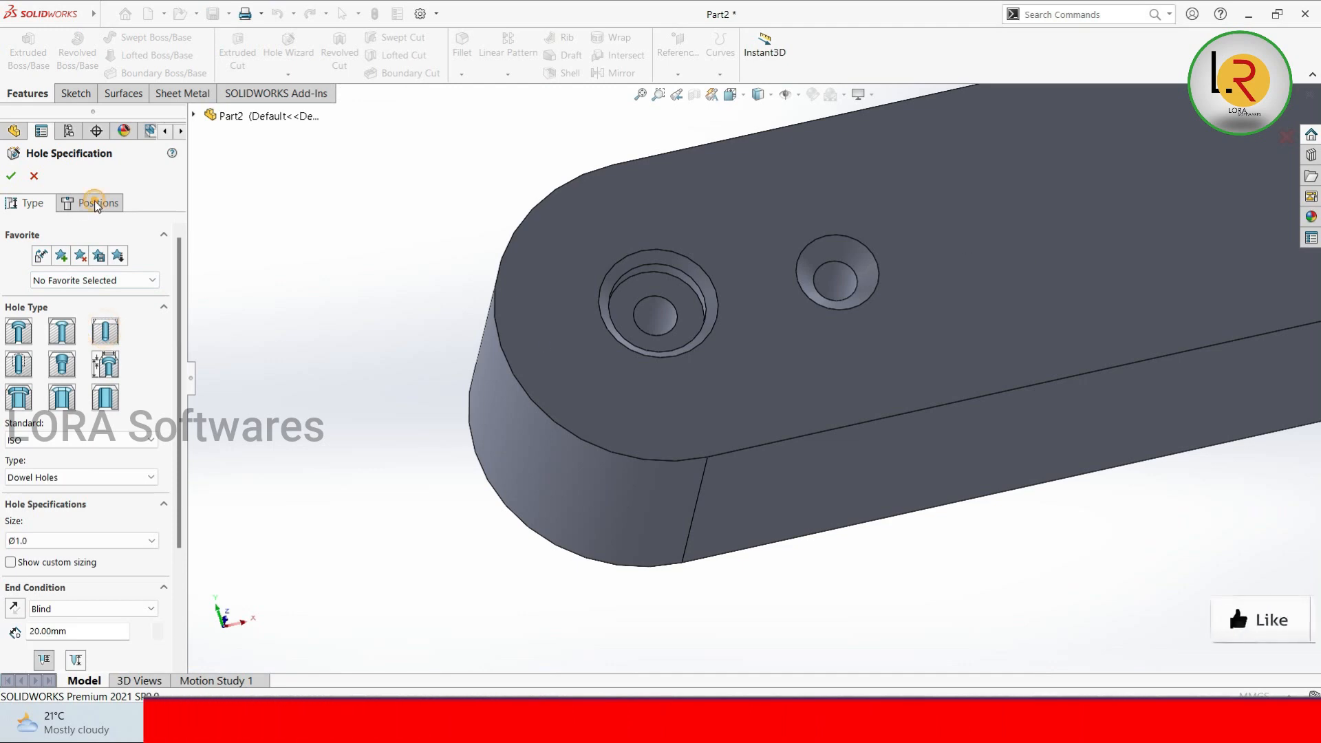
click(95, 203)
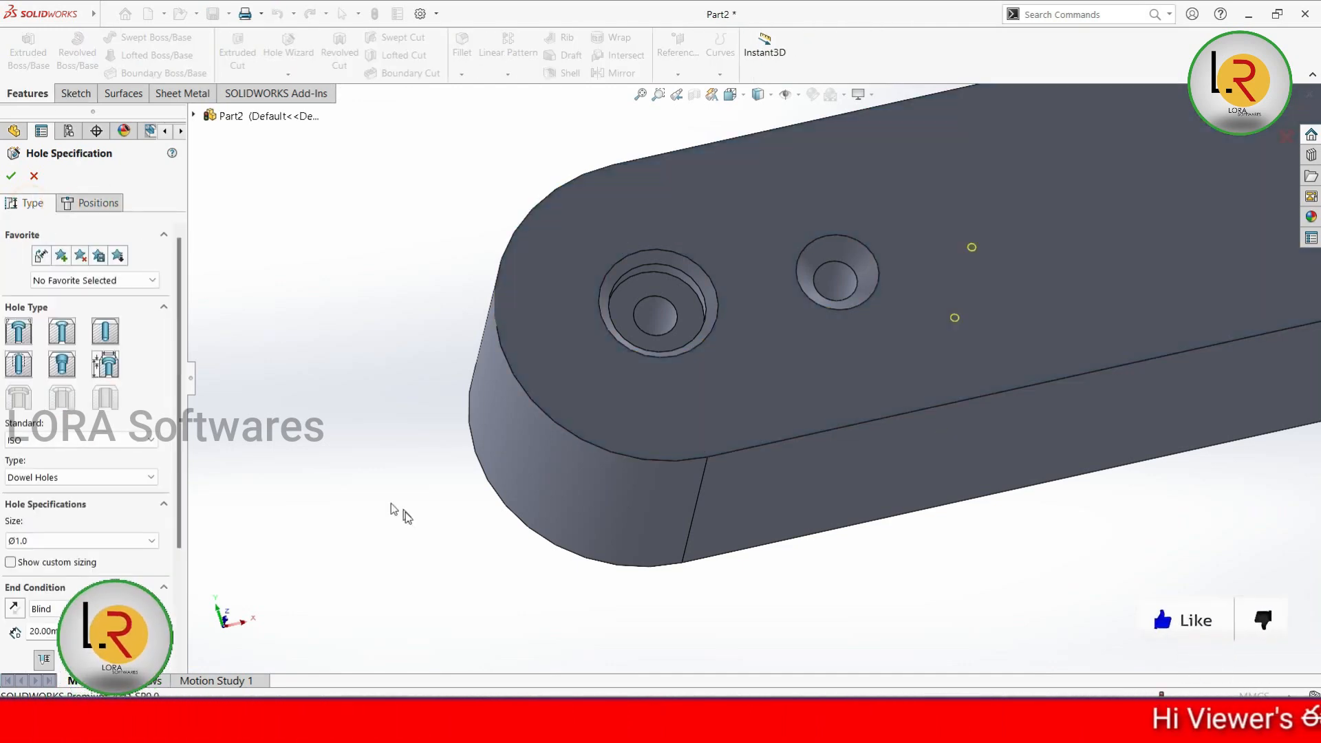
mouse_move(399, 516)
middle_down()
mouse_move(373, 375)
mouse_move(360, 493)
middle_up()
click(103, 545)
click(26, 680)
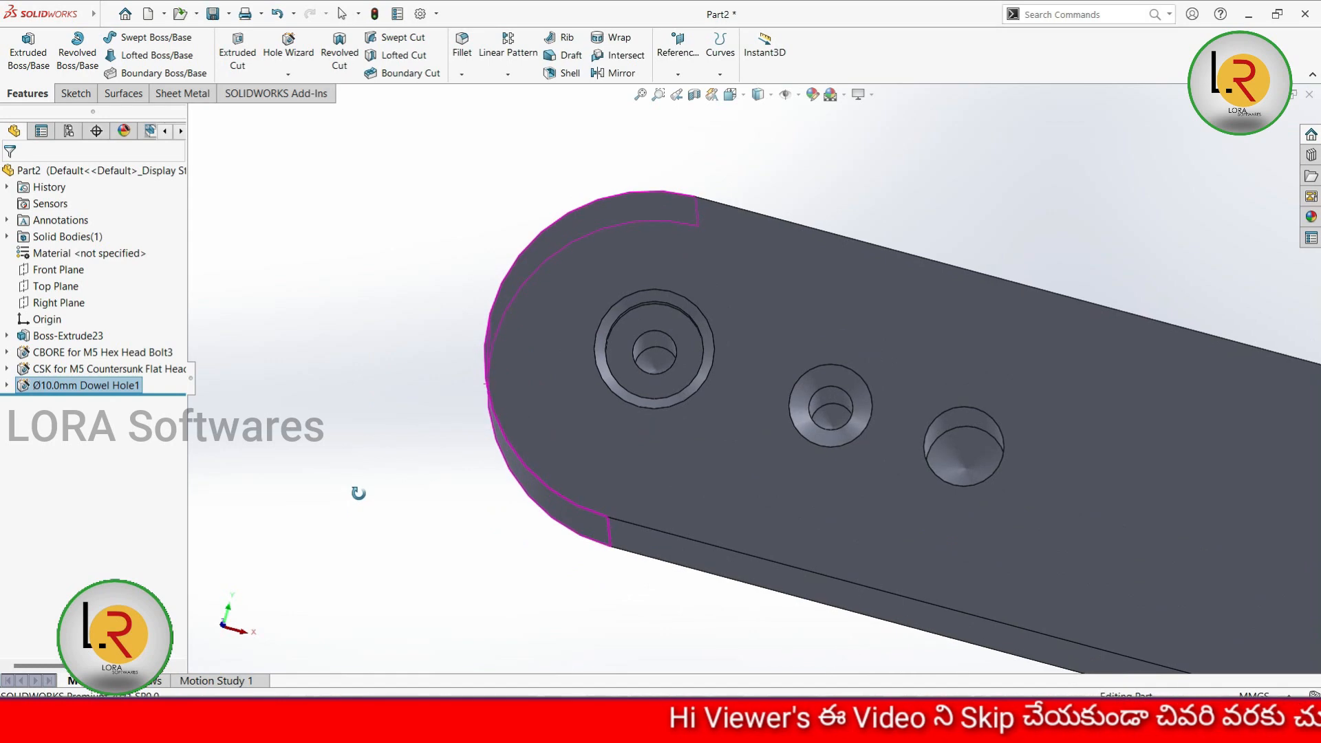
Step: Start a counterbore with Hole Wizard and position it using a 3D sketch point on the upper face, beyond the dowel hole
click(288, 75)
click(297, 89)
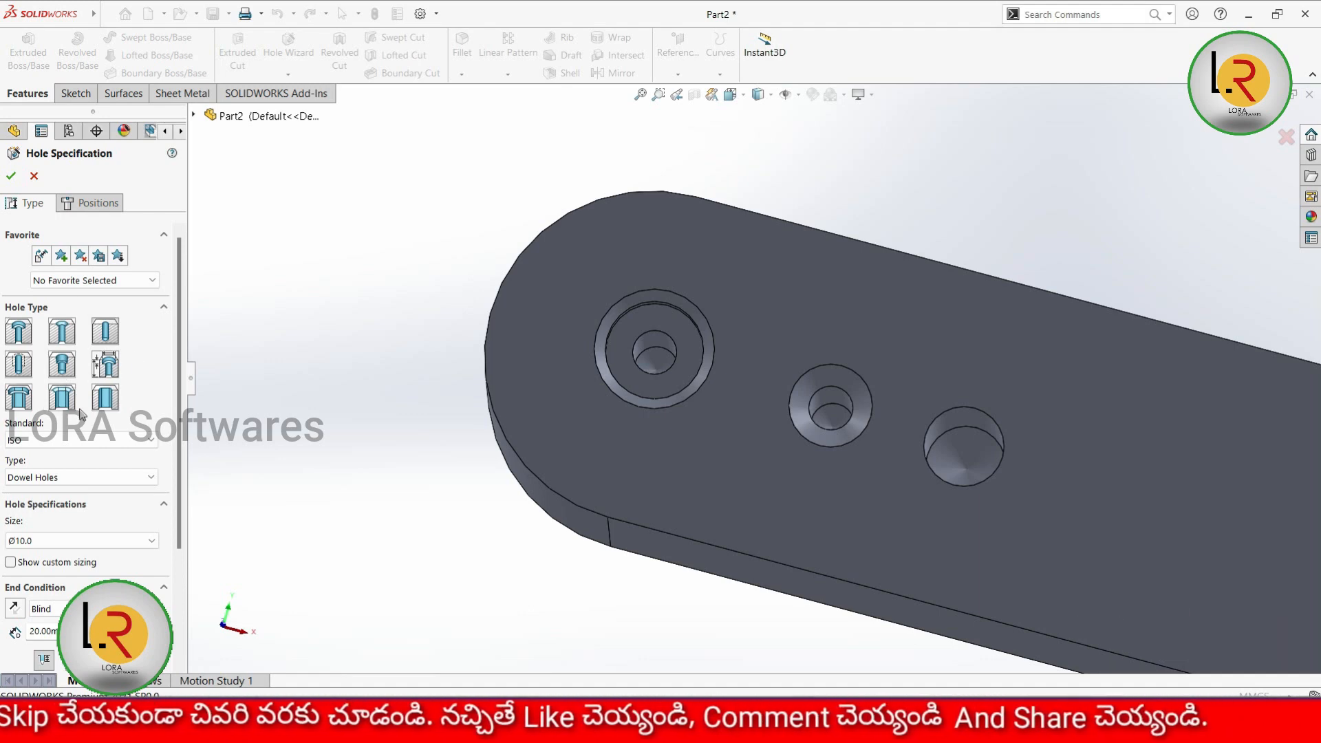
scroll(729, 433, up, 8)
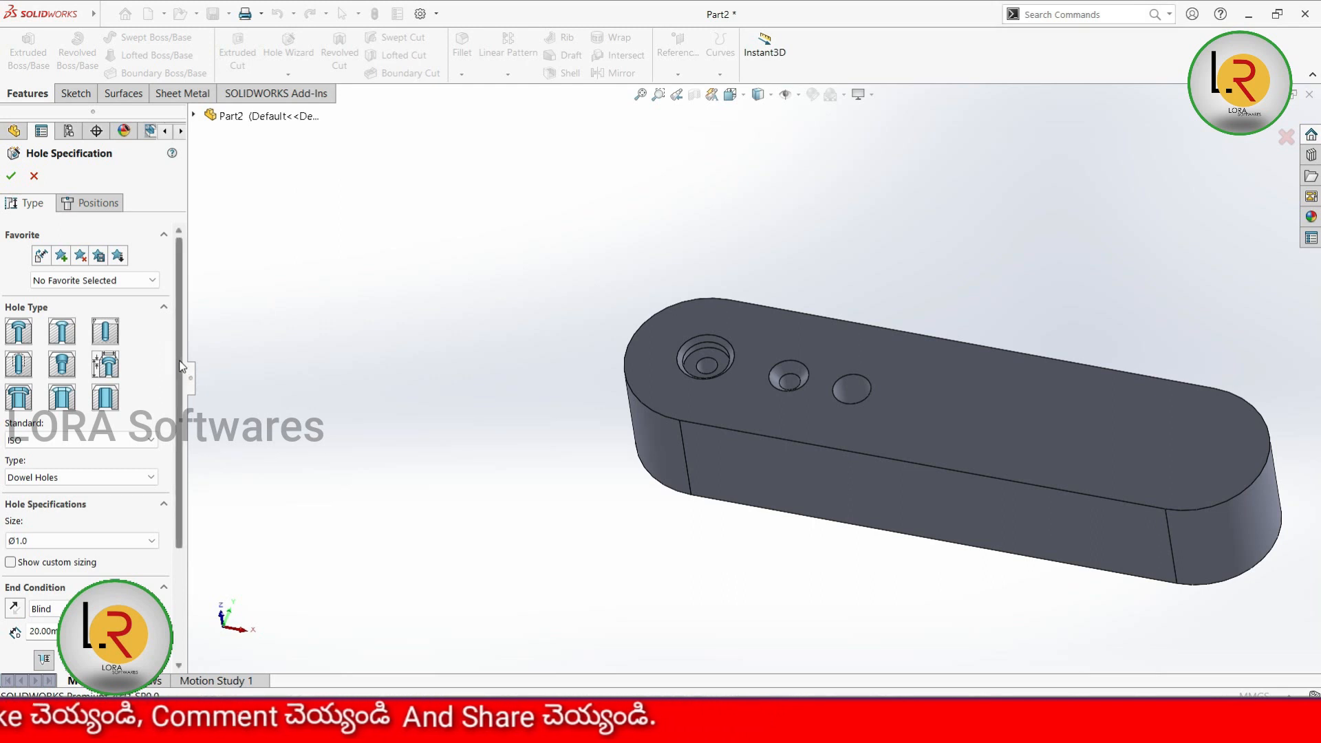
drag(181, 365, 185, 506)
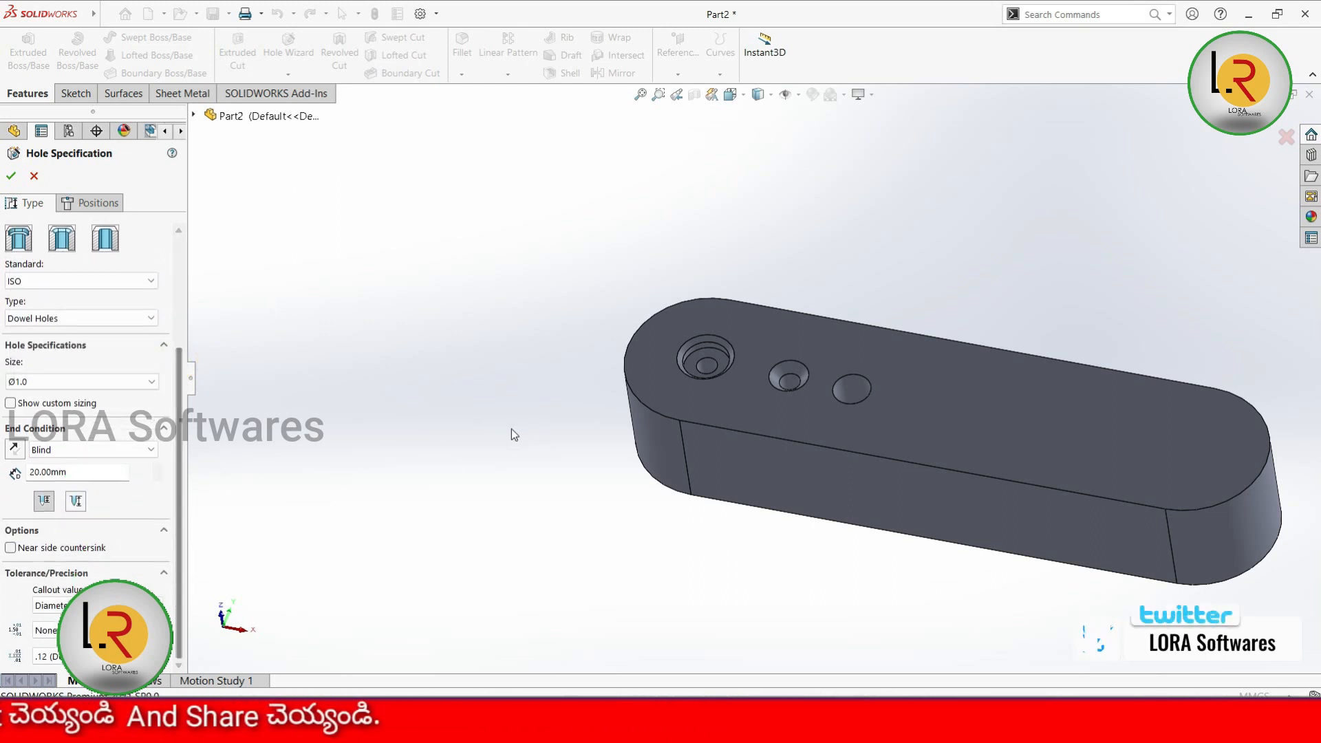
middle_drag(511, 429, 529, 394)
scroll(926, 425, down, 3)
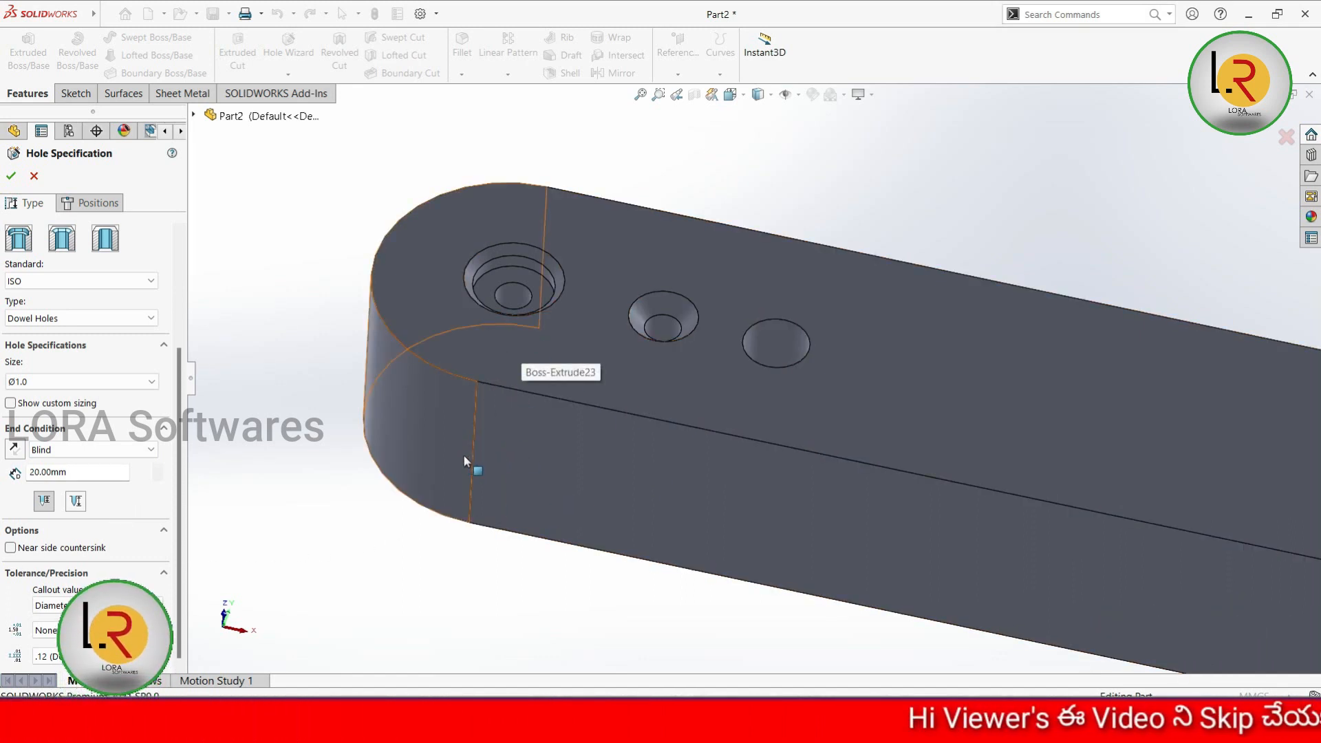
middle_drag(374, 451, 348, 421)
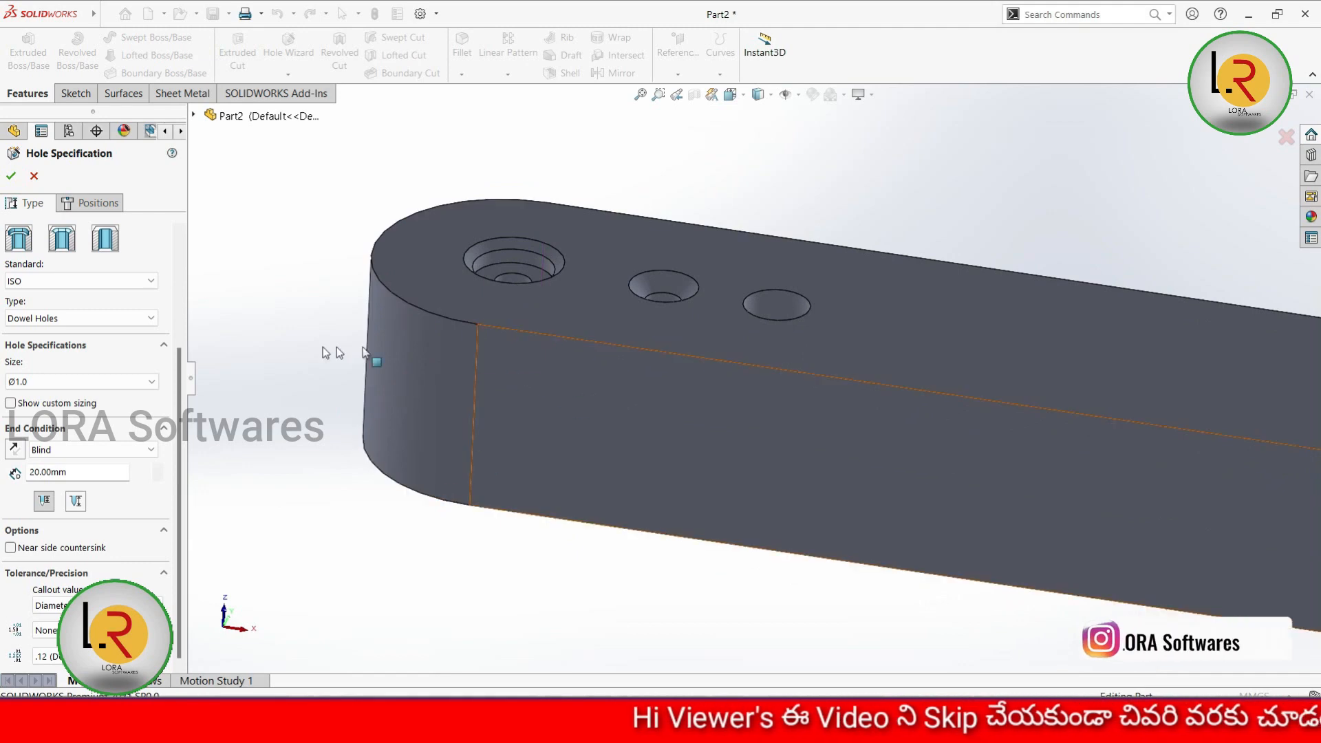
drag(180, 421, 186, 272)
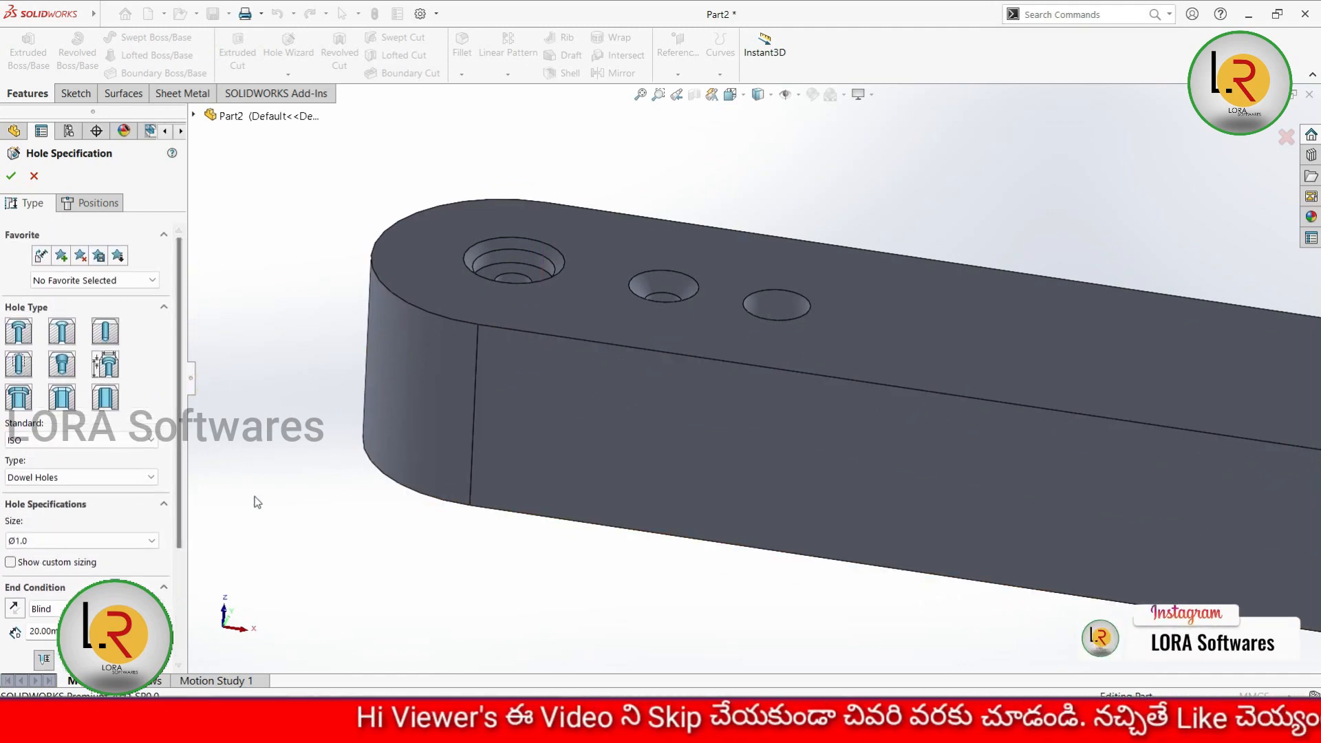
click(18, 331)
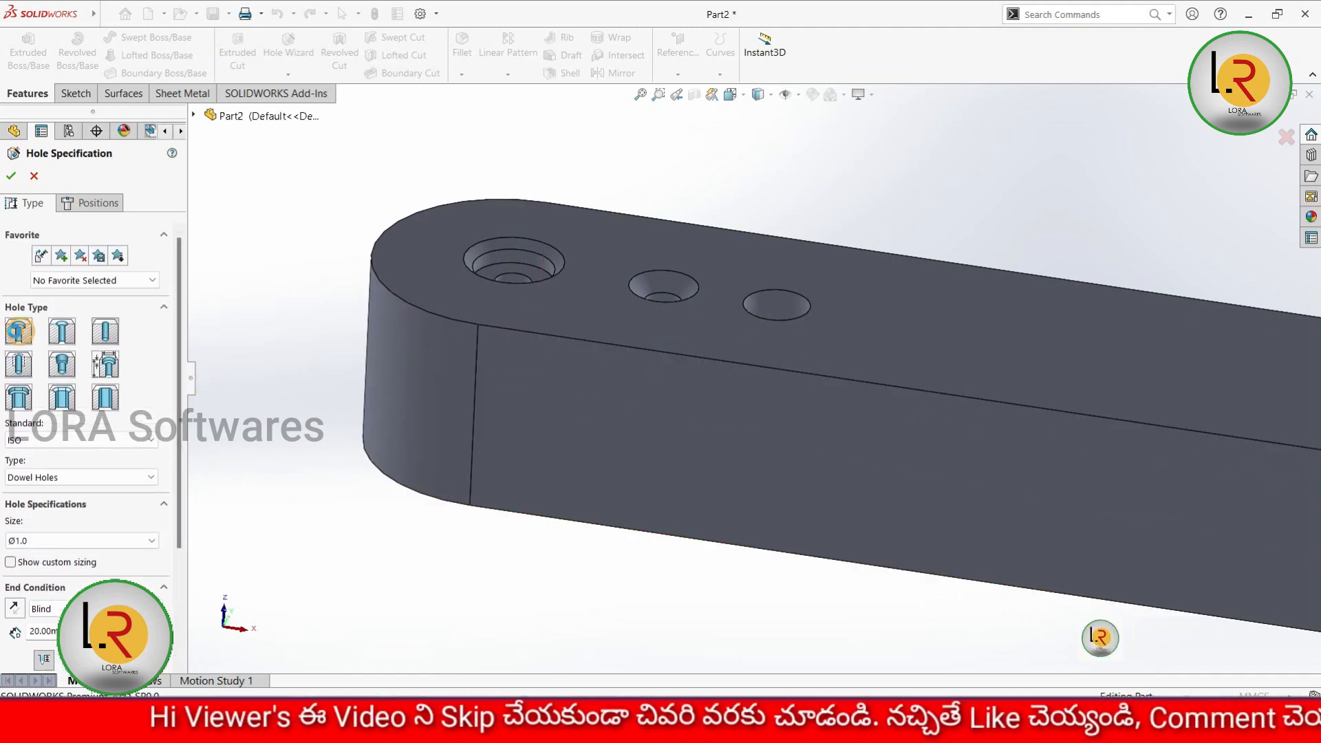
click(97, 202)
click(88, 351)
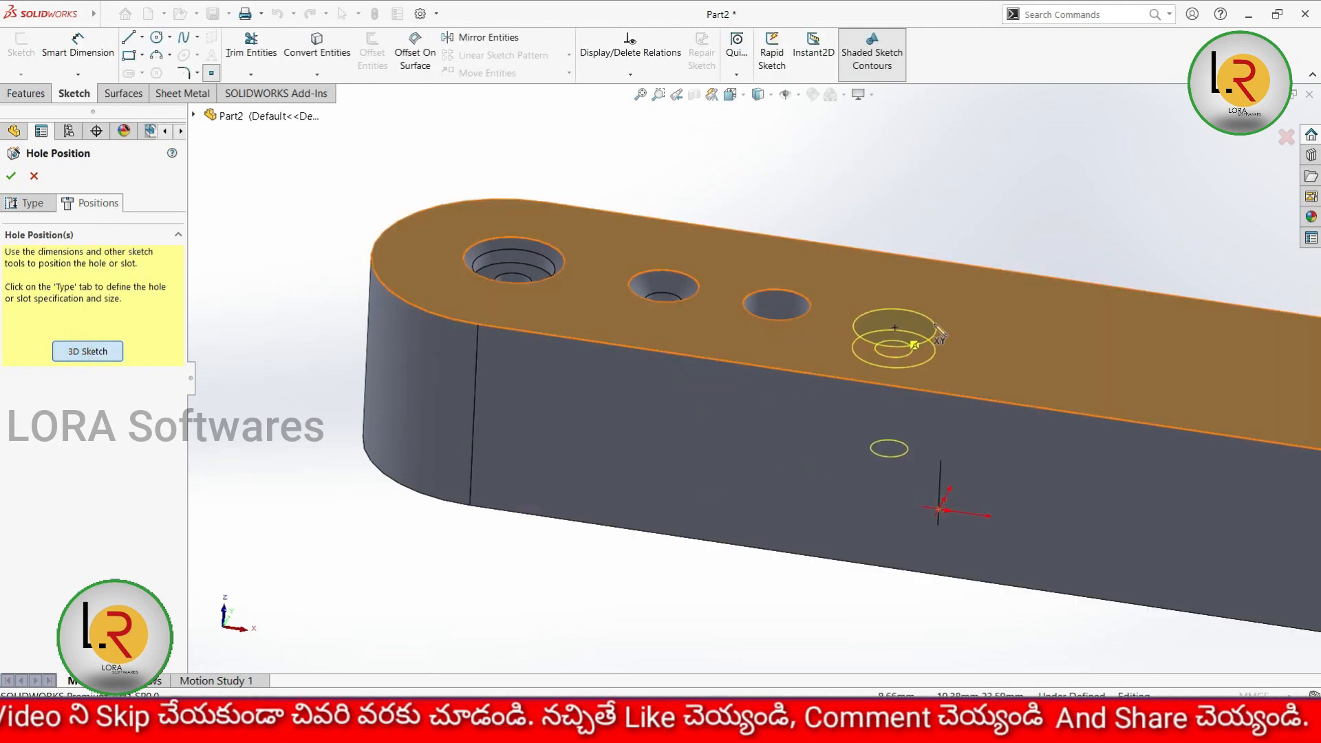
click(938, 323)
Step: Enable custom sizing for the M5 counterbore and set the through hole diameter to 4 mm and the counterbore diameter to 15 mm
click(43, 206)
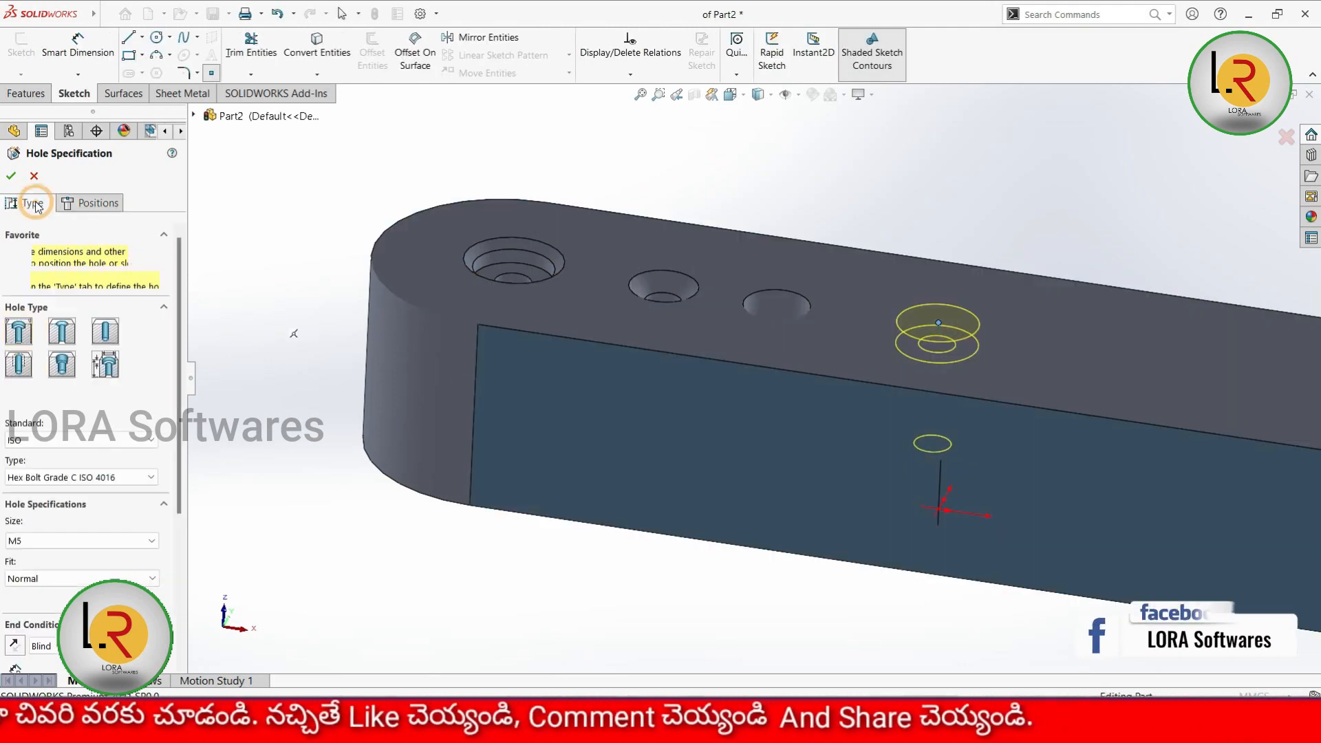
scroll(969, 316, down, 2)
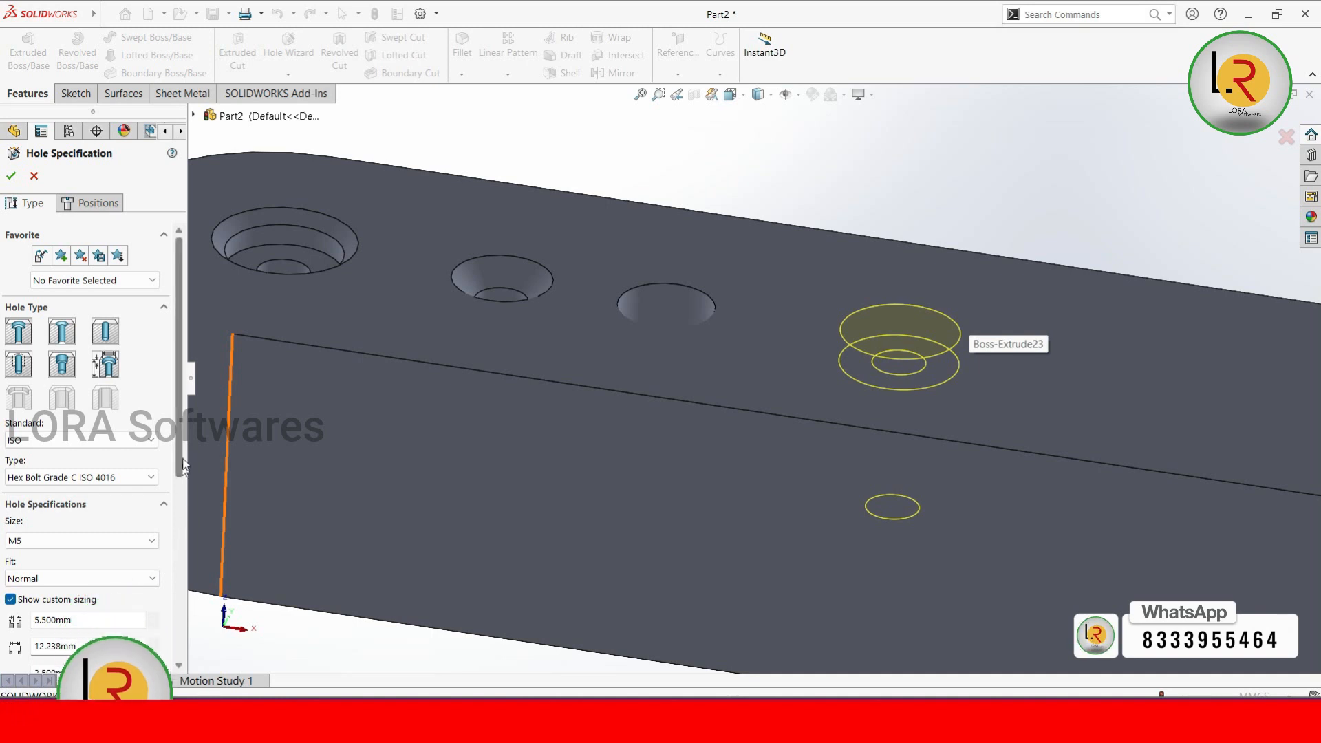
drag(182, 452, 182, 584)
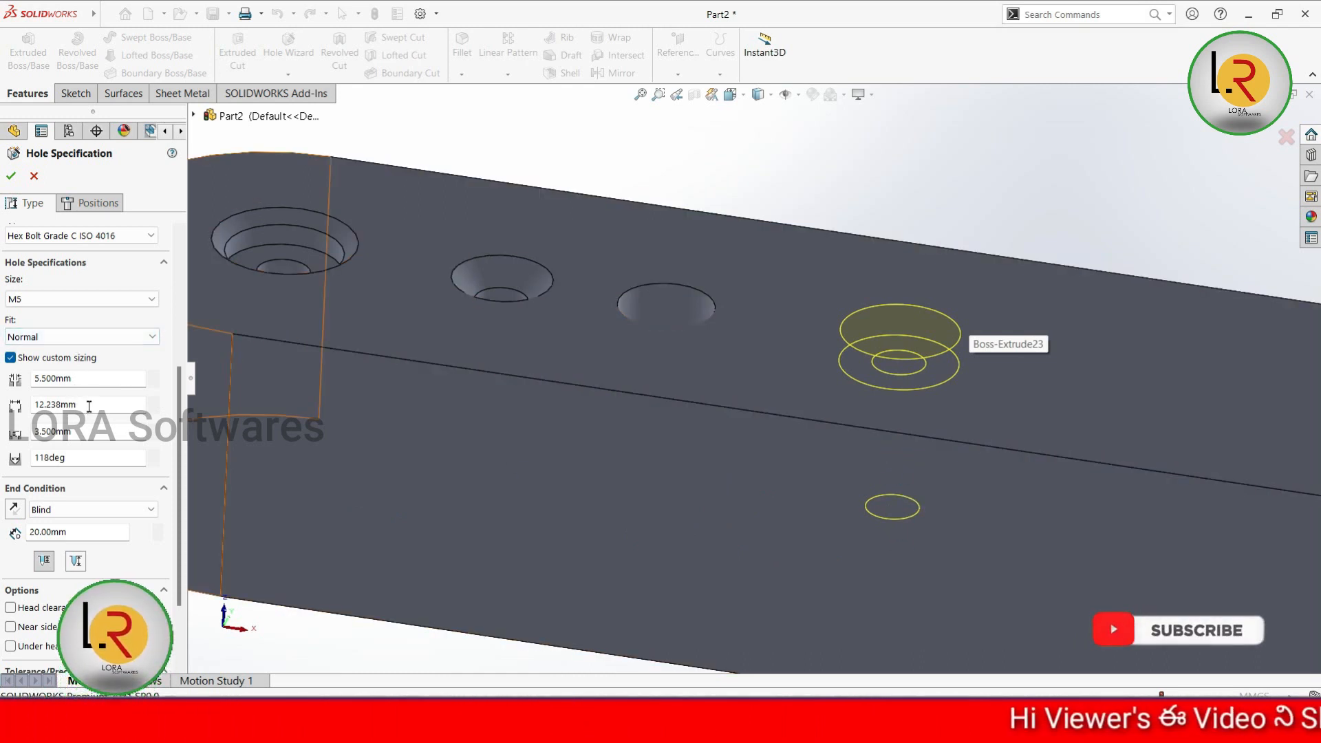
key(shift+Tab)
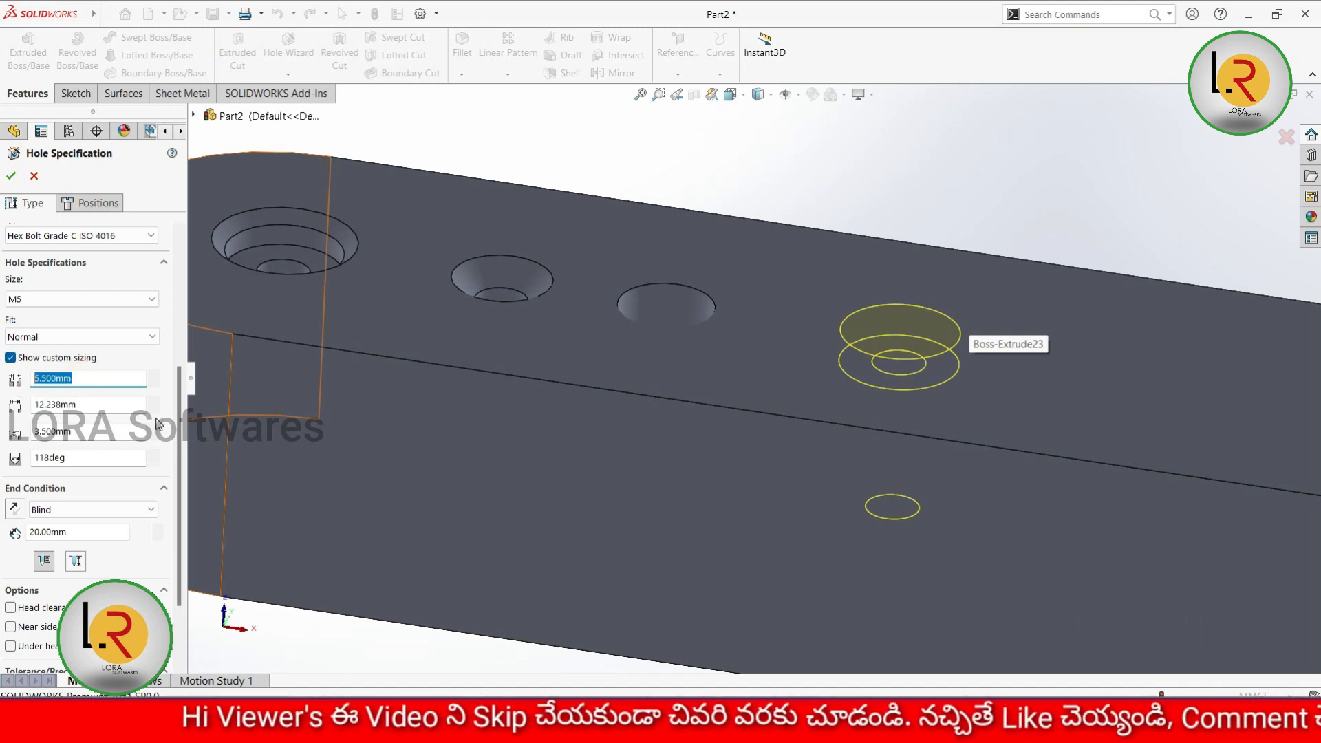
text(4)
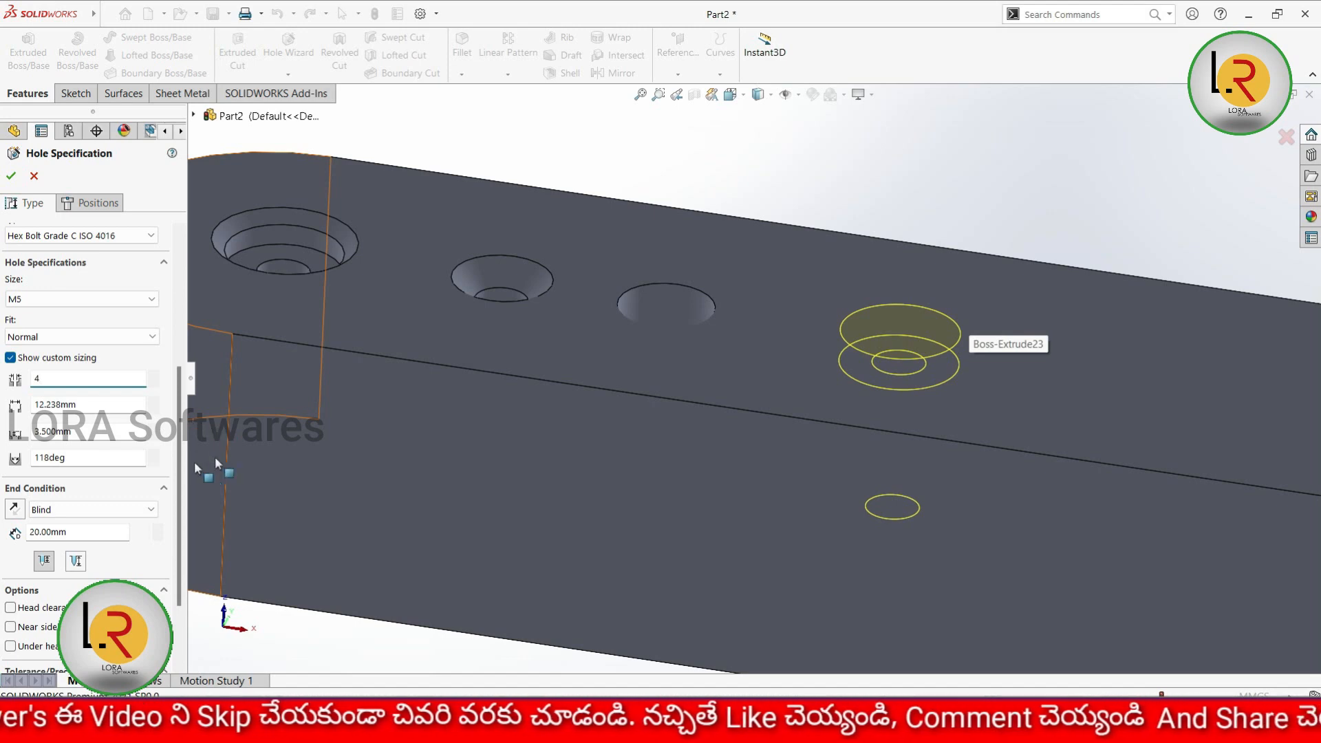
key(Return)
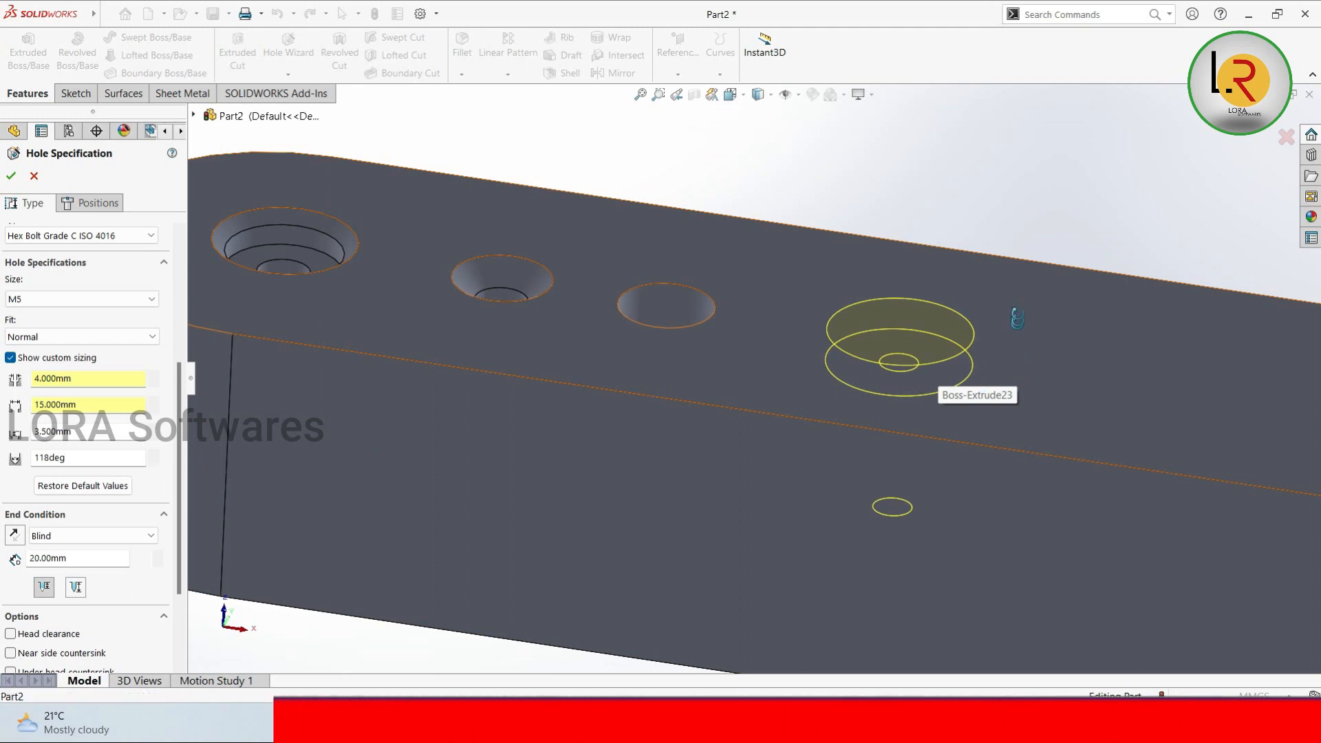
Step: Set the counterbore depth to 4.5 mm and the drill angle at the hole's bottom to 95 degrees
mouse_move(1017, 318)
middle_down()
mouse_move(1023, 269)
mouse_move(1002, 327)
middle_up()
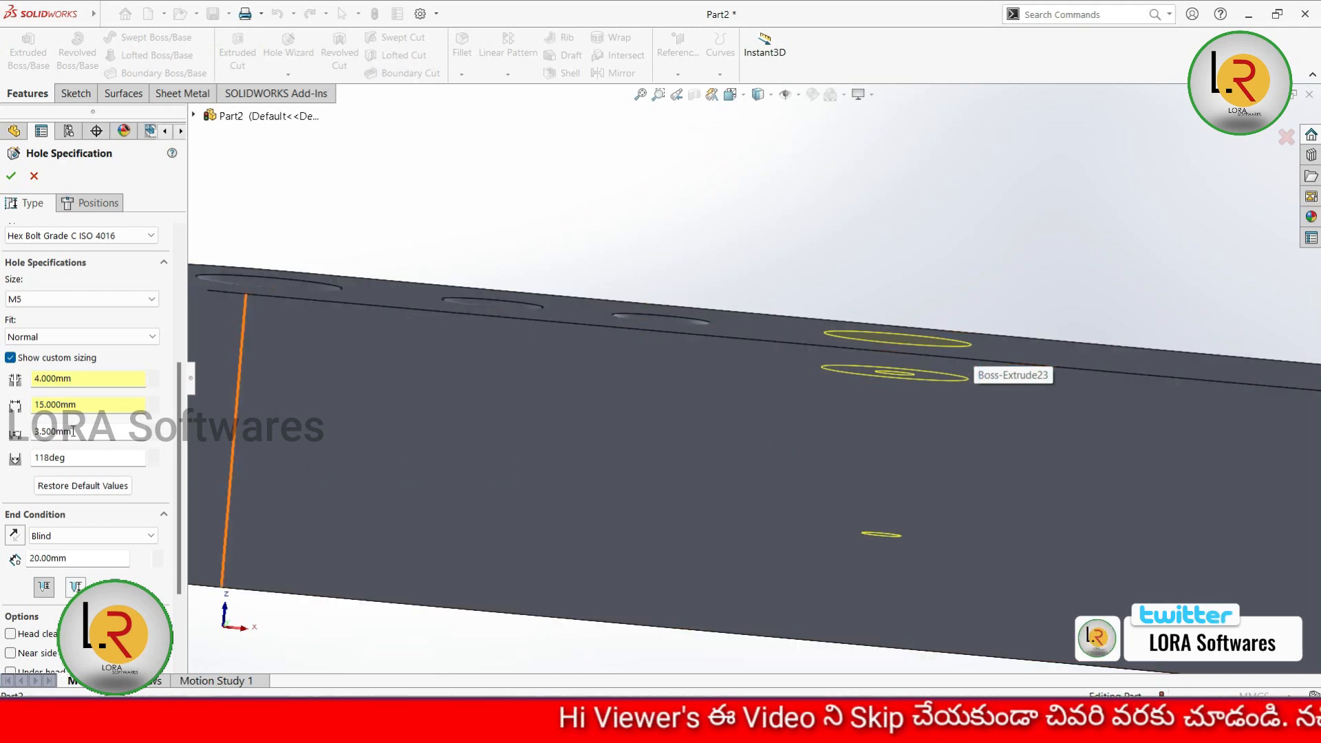
drag(41, 430, 24, 430)
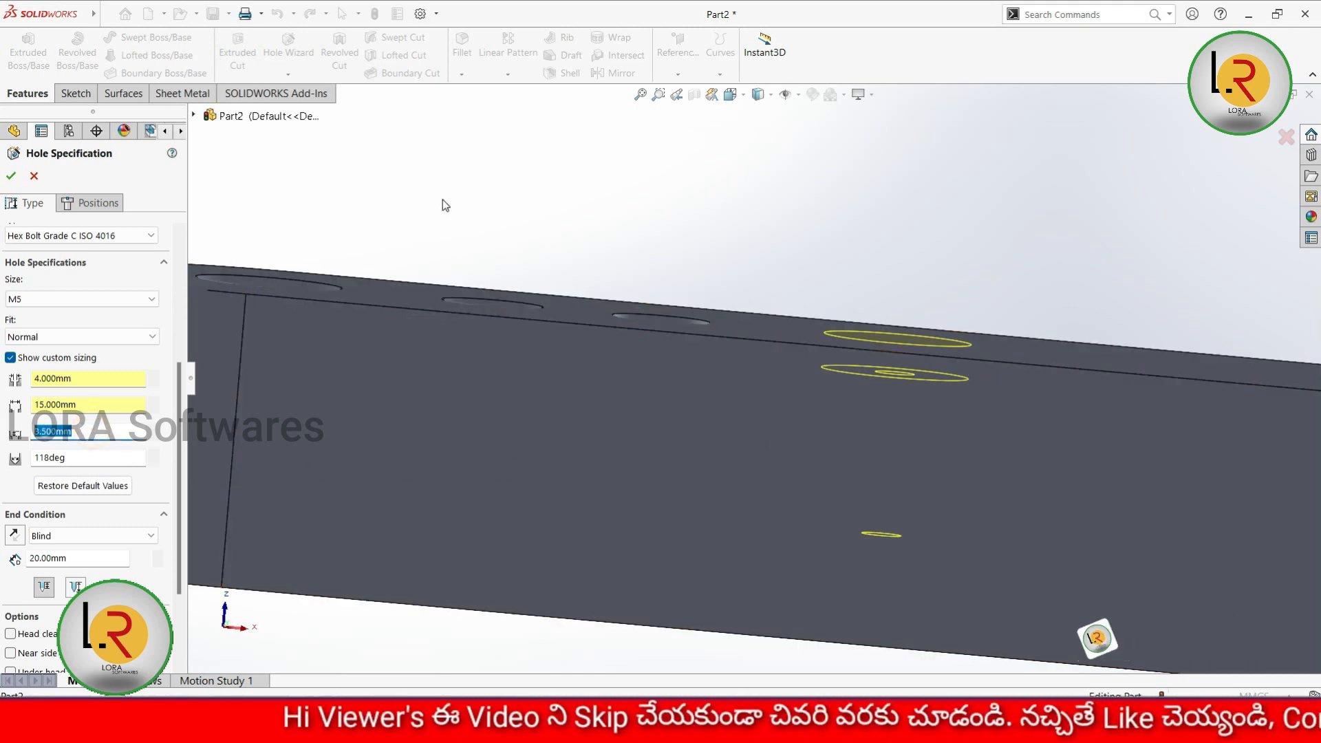
text(4.5)
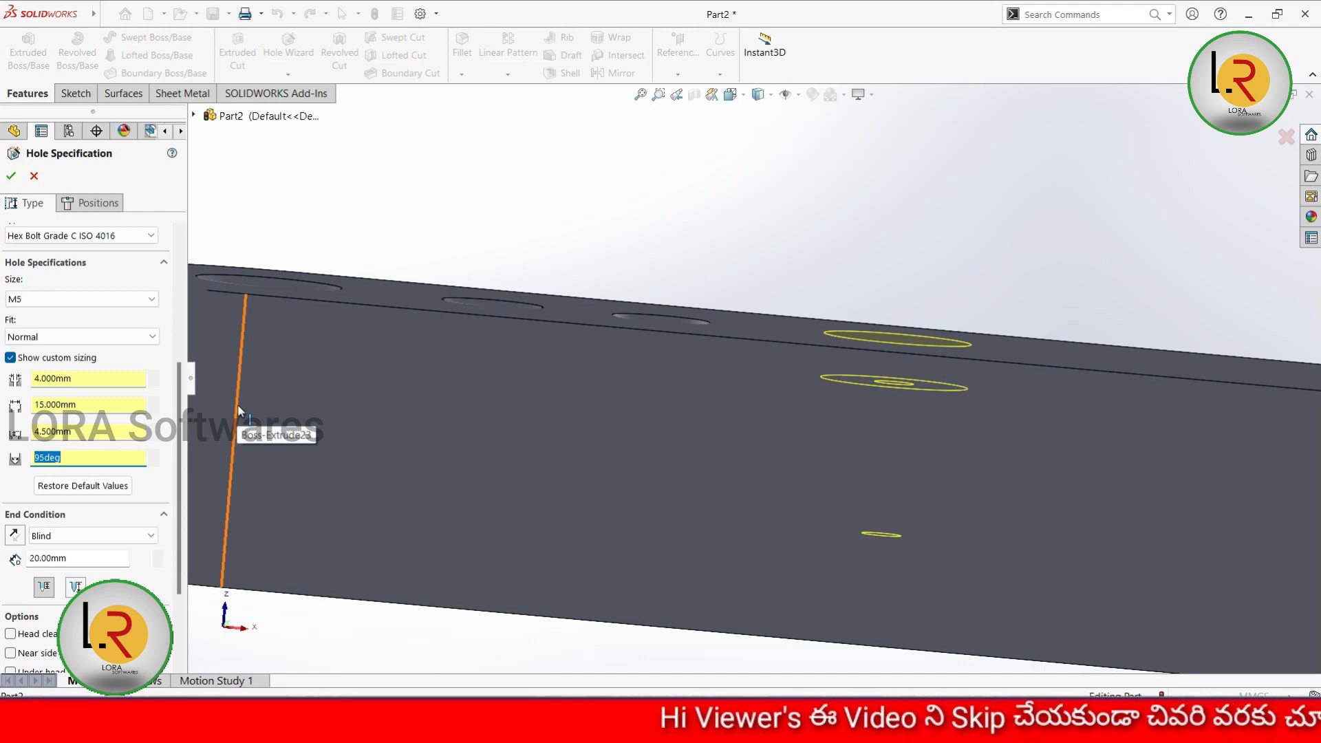
click(331, 375)
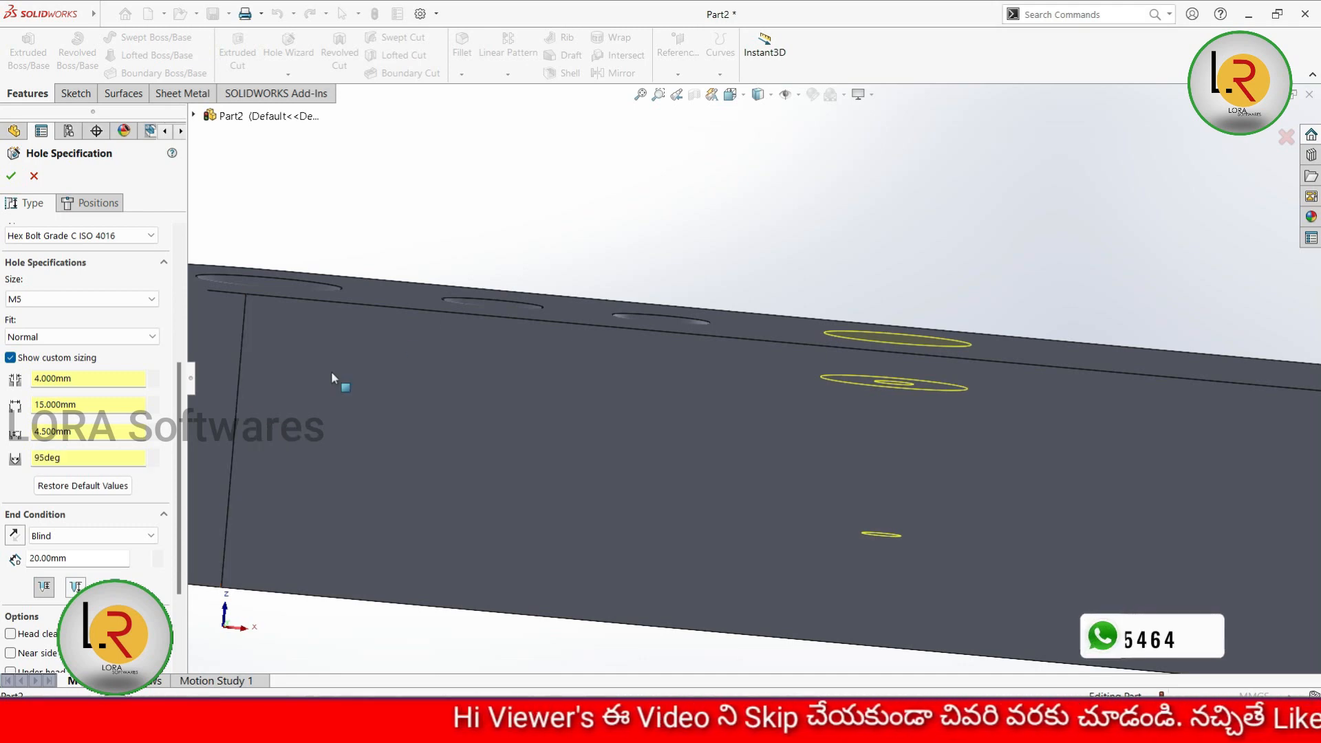
Step: Try a drill angle of 45 degrees at the bottom of the counterbore hole
double_click(53, 457)
text(4)
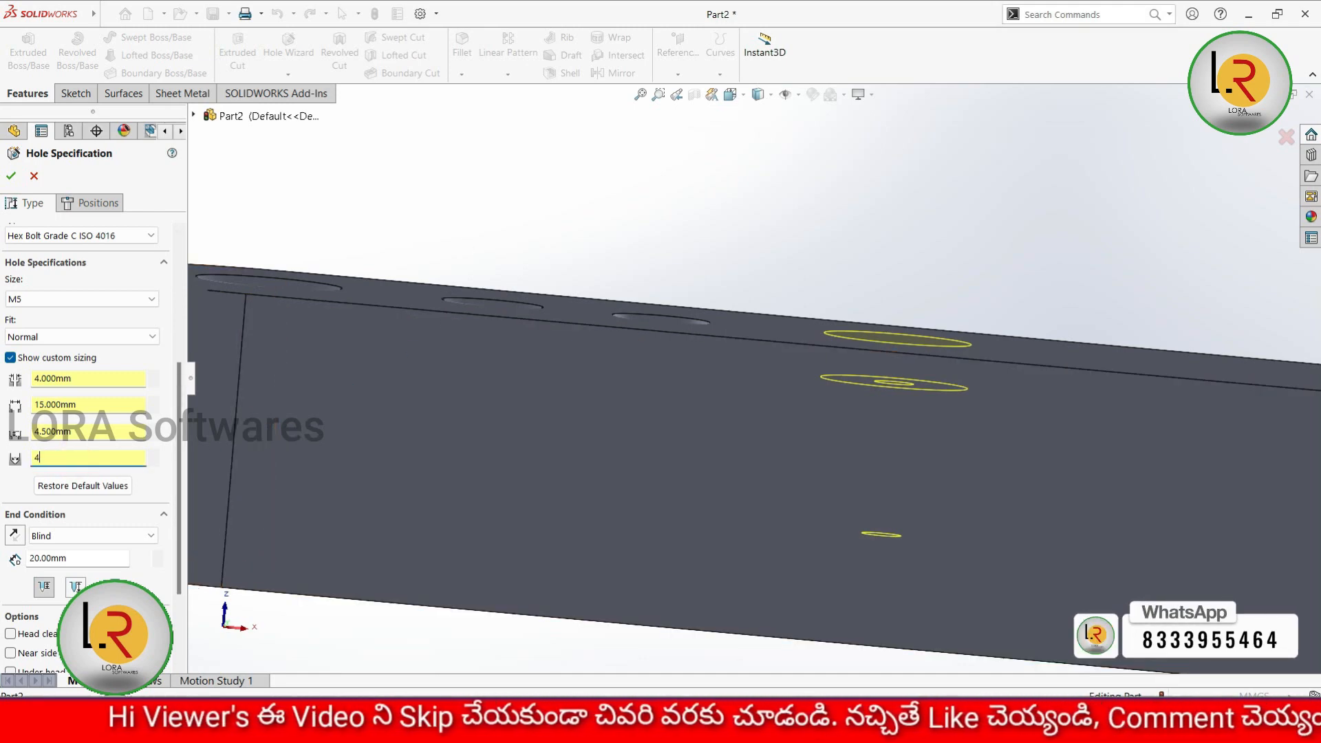
text(5)
key(Return)
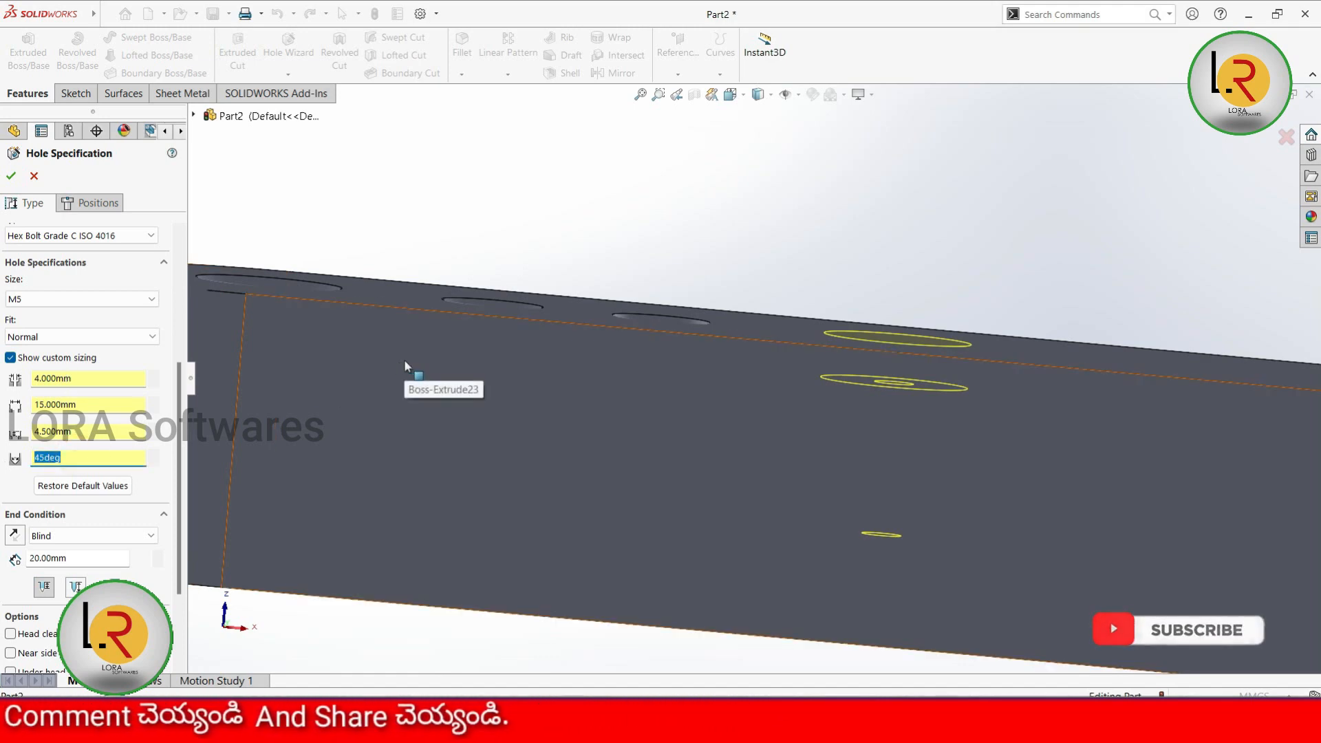
Step: Set the bottom drill angle to 85 degrees, finish the counterbore hole and inspect it on the body
text(85)
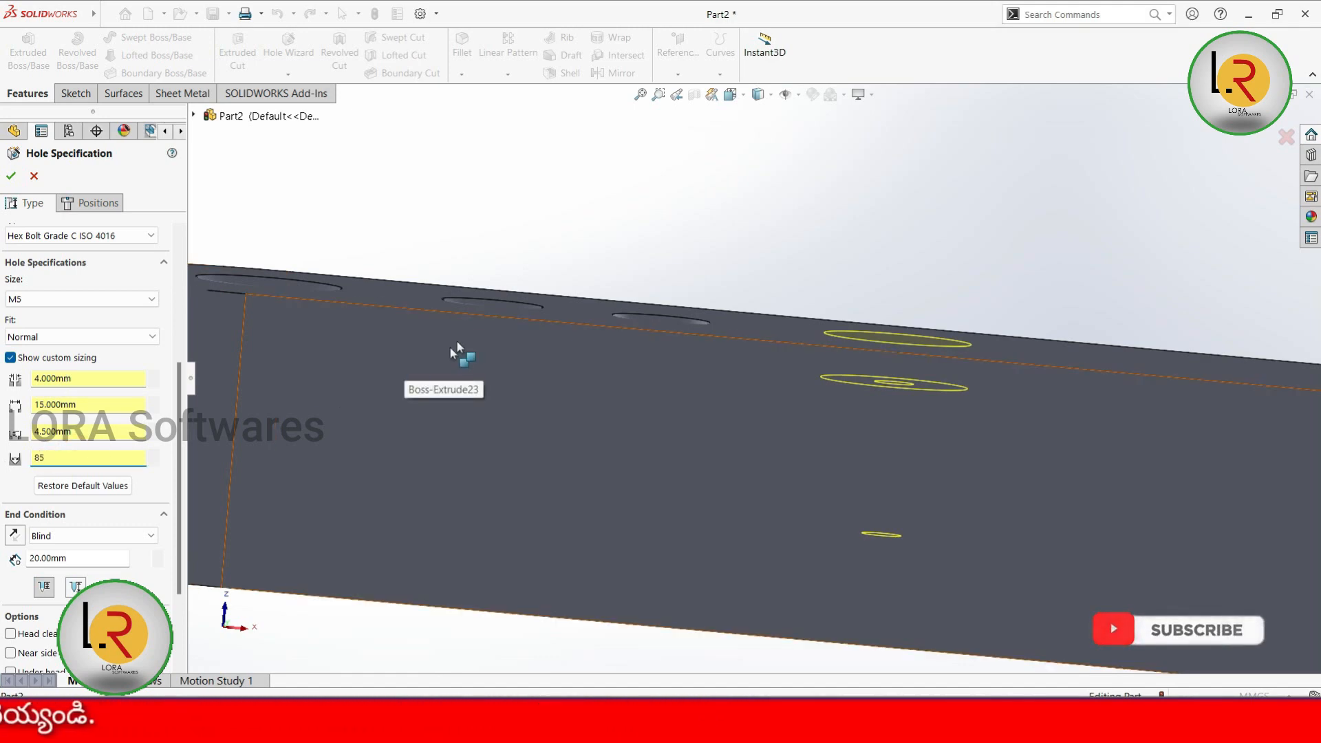
key(Return)
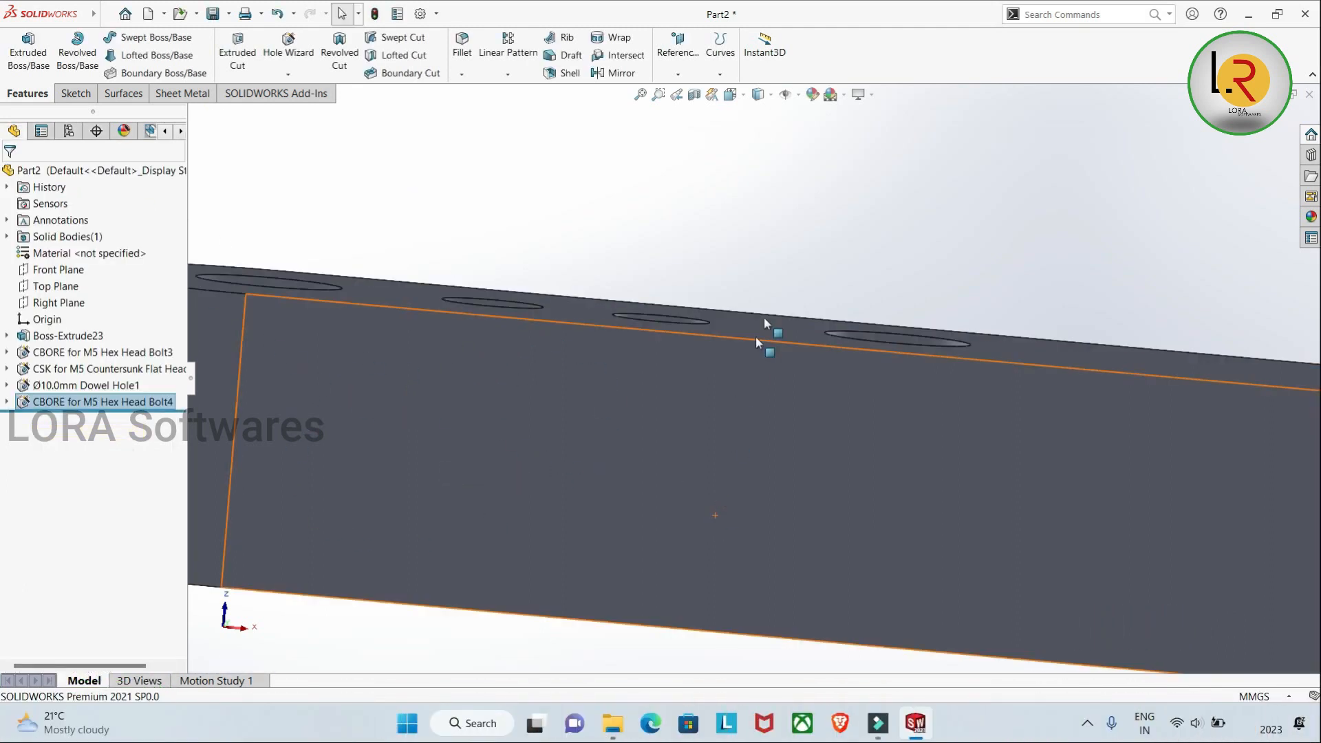
middle_drag(819, 324, 759, 526)
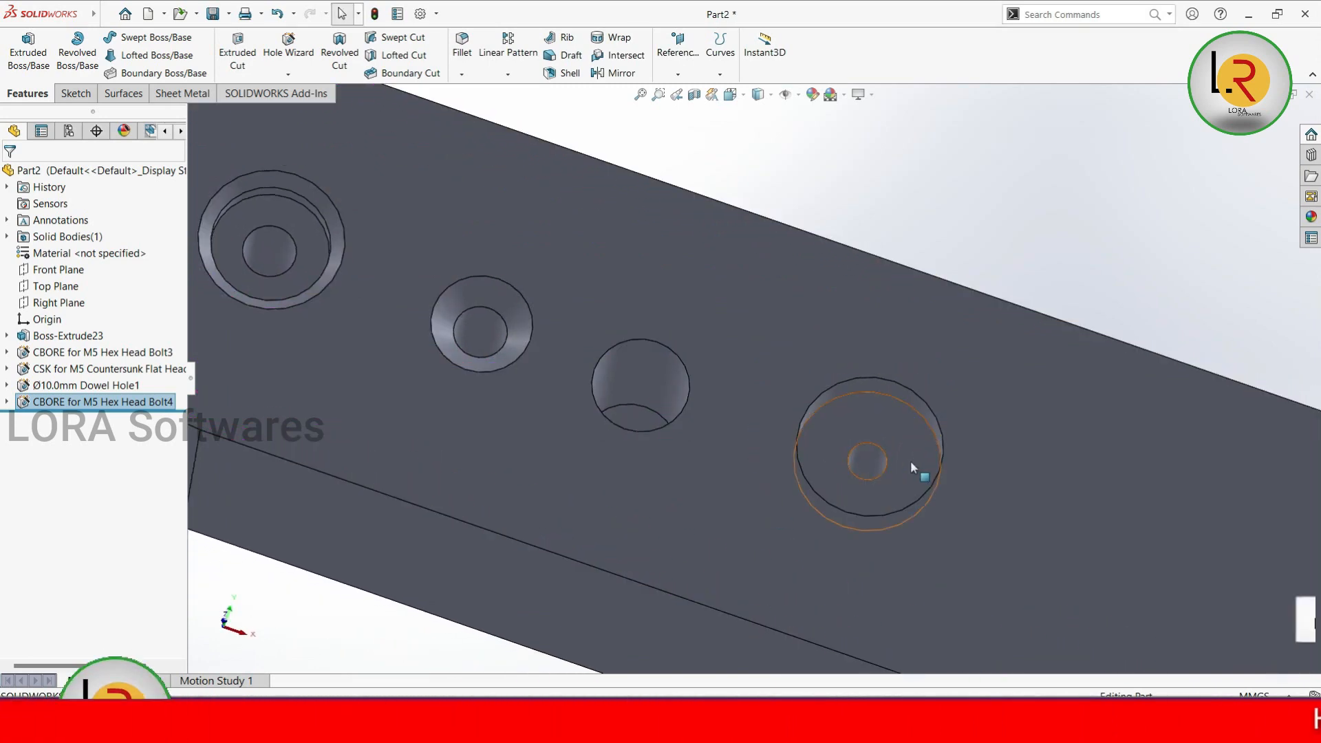
scroll(910, 460, down, 5)
middle_drag(800, 434, 800, 253)
scroll(823, 378, up, 6)
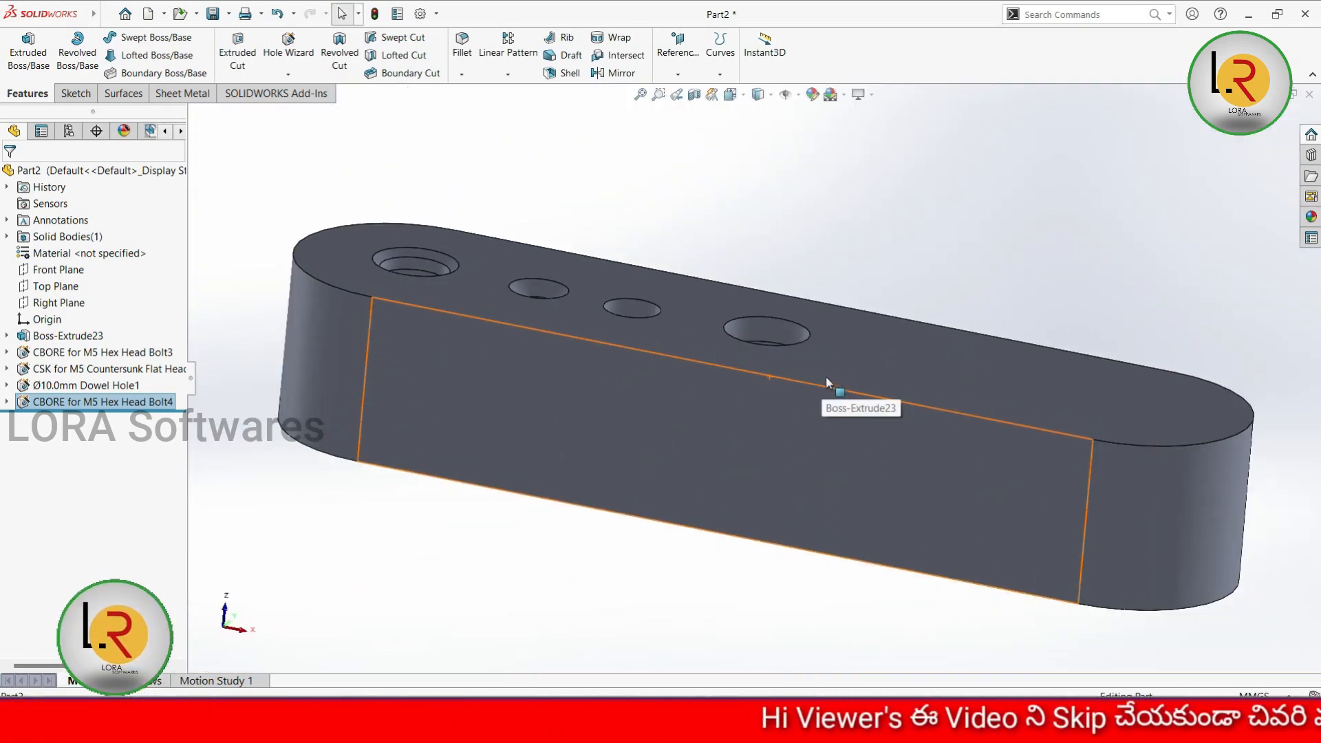
middle_drag(825, 376, 728, 445)
click(292, 46)
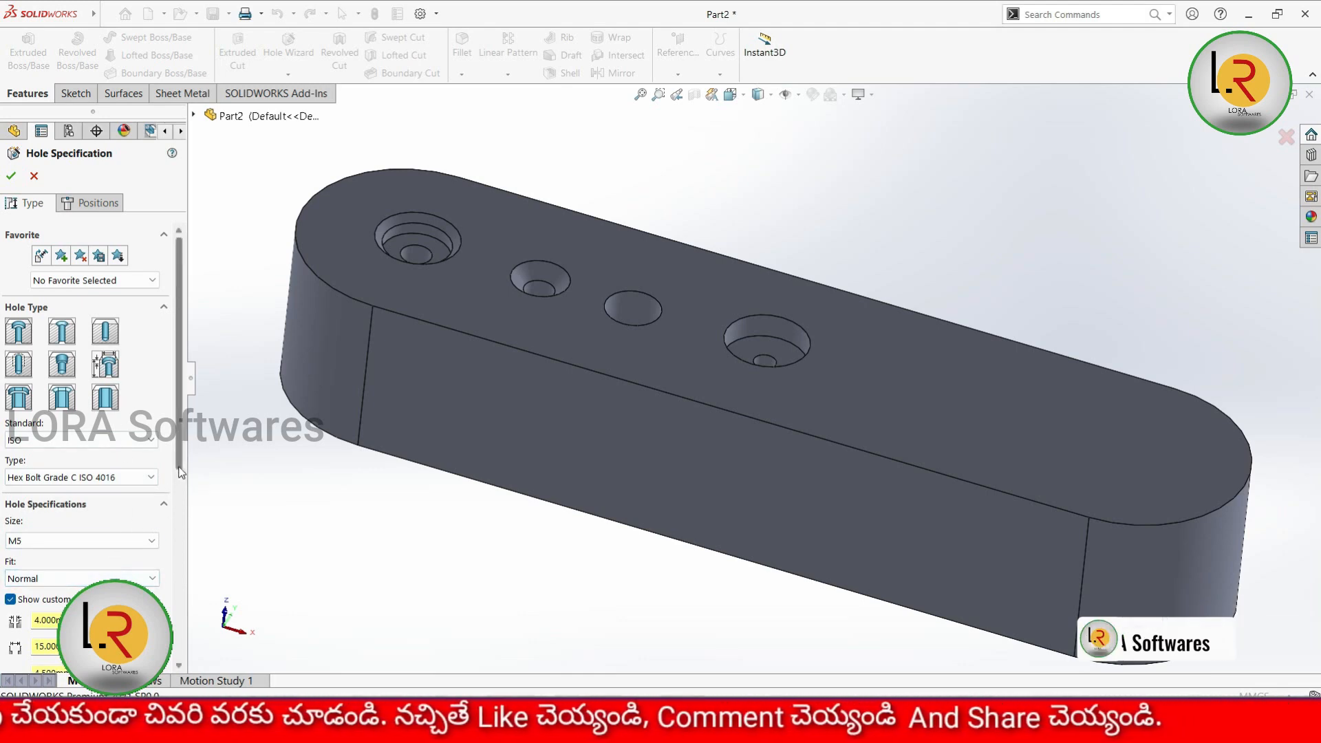
scroll(168, 524, down, 3)
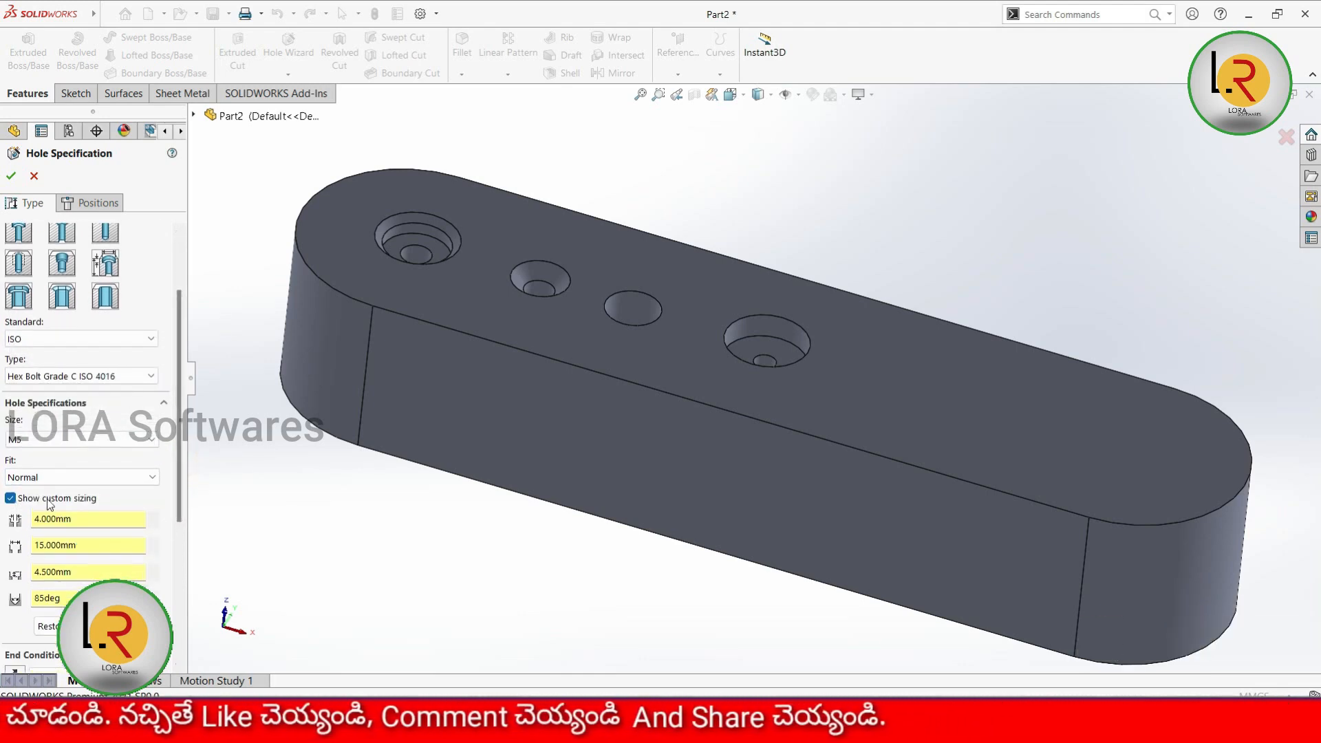
click(11, 498)
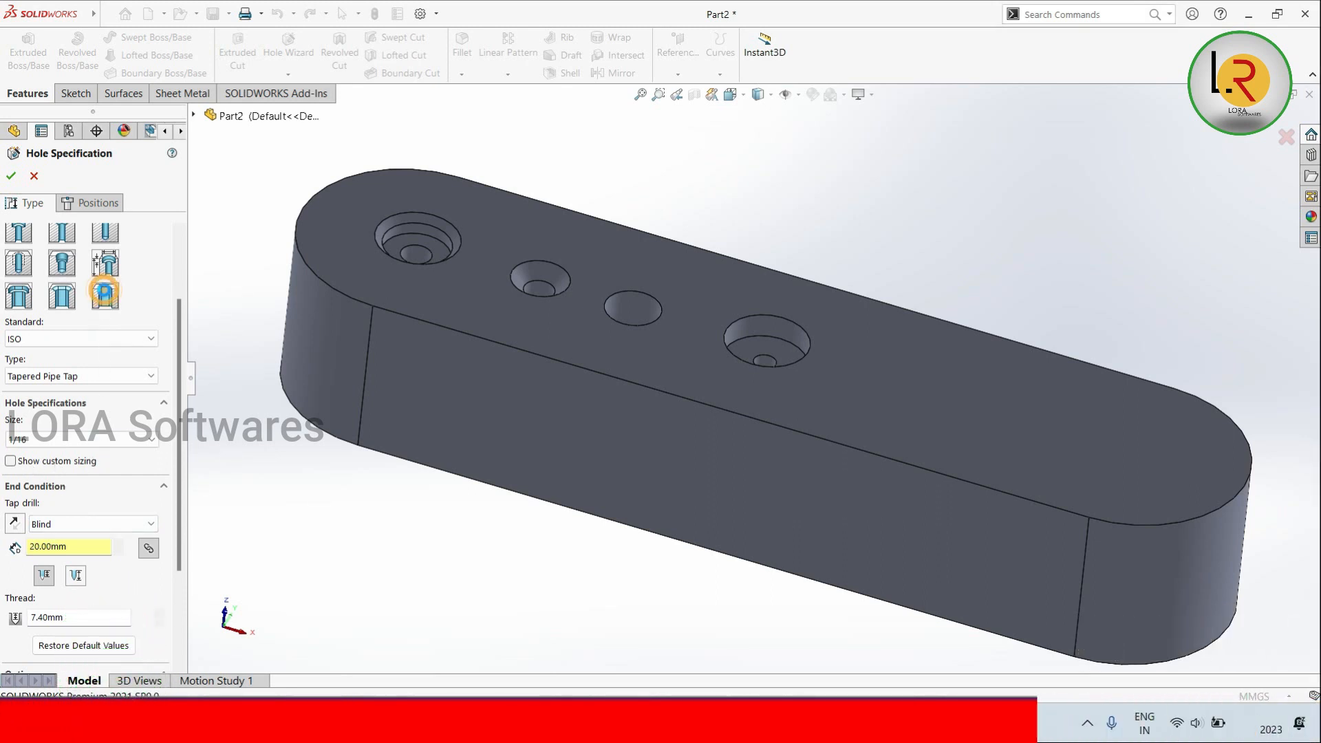
click(105, 291)
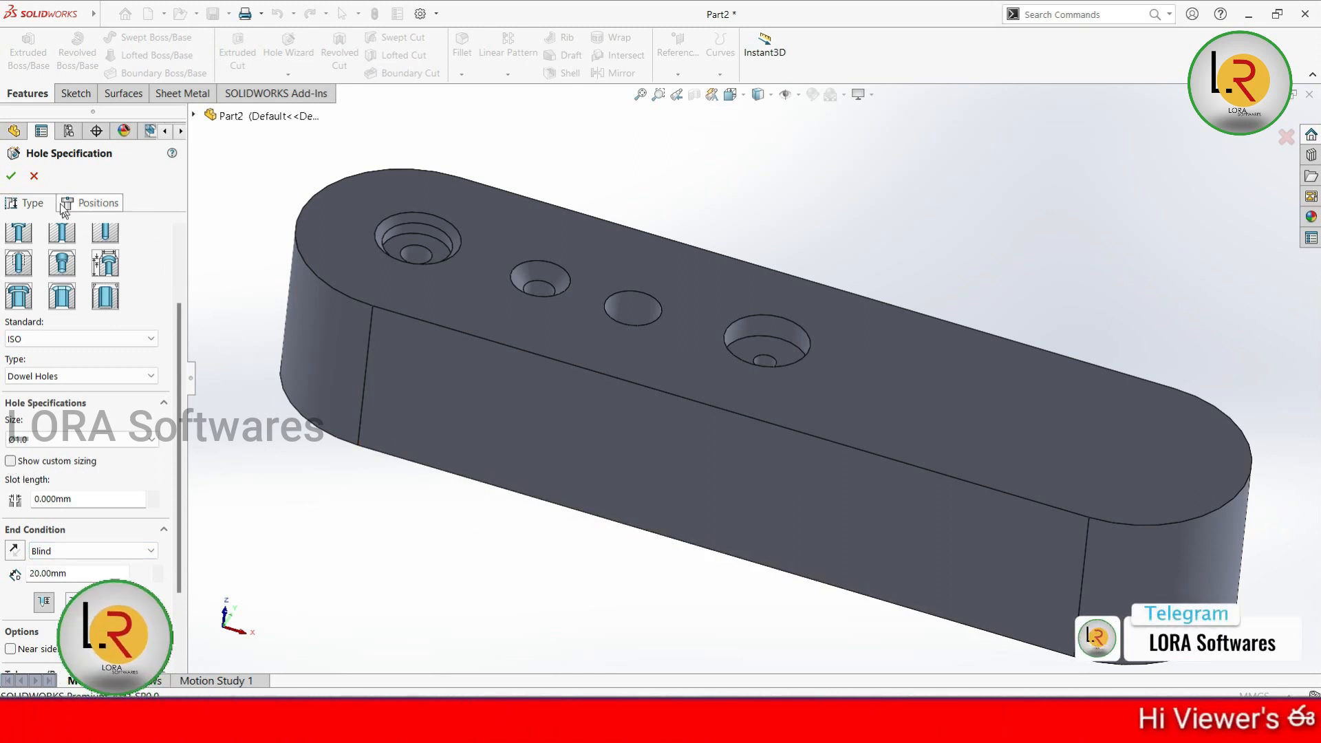
click(34, 176)
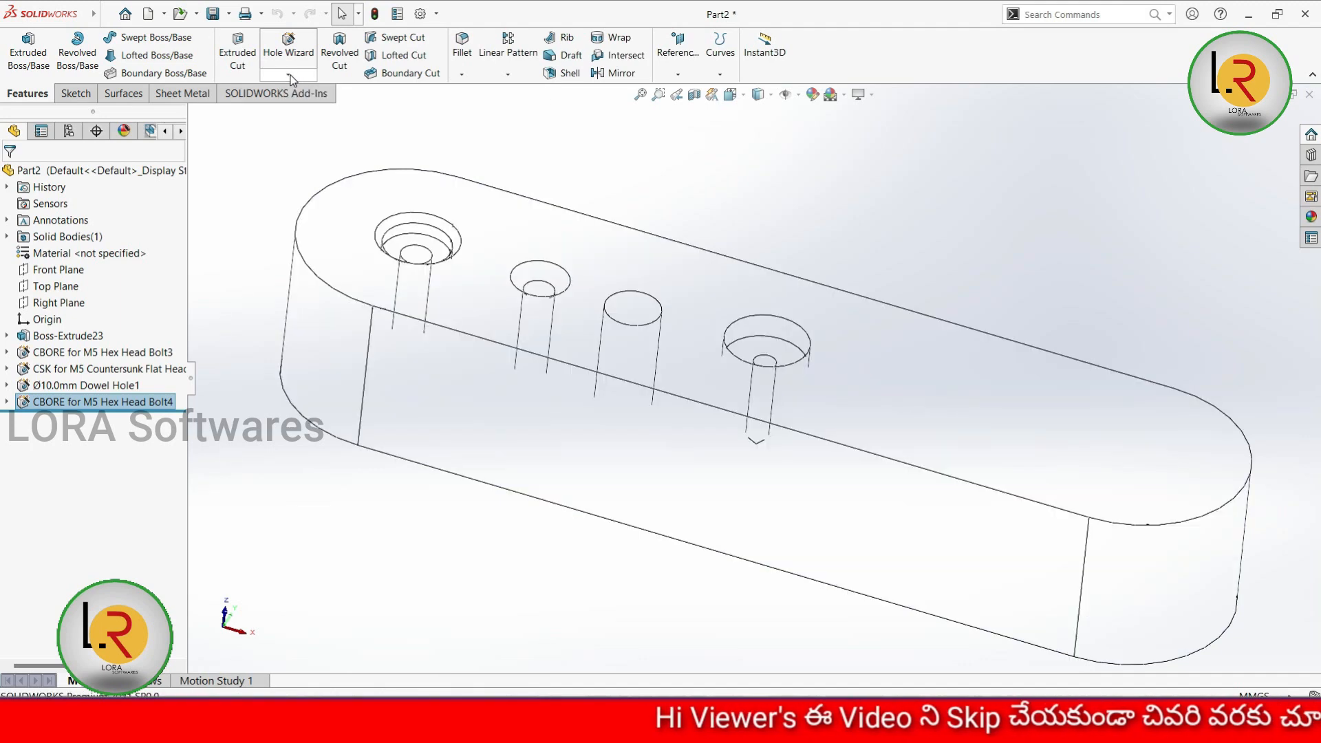
Step: Start an Advanced Hole with the slot-shaped body's top face as the near side face
click(289, 74)
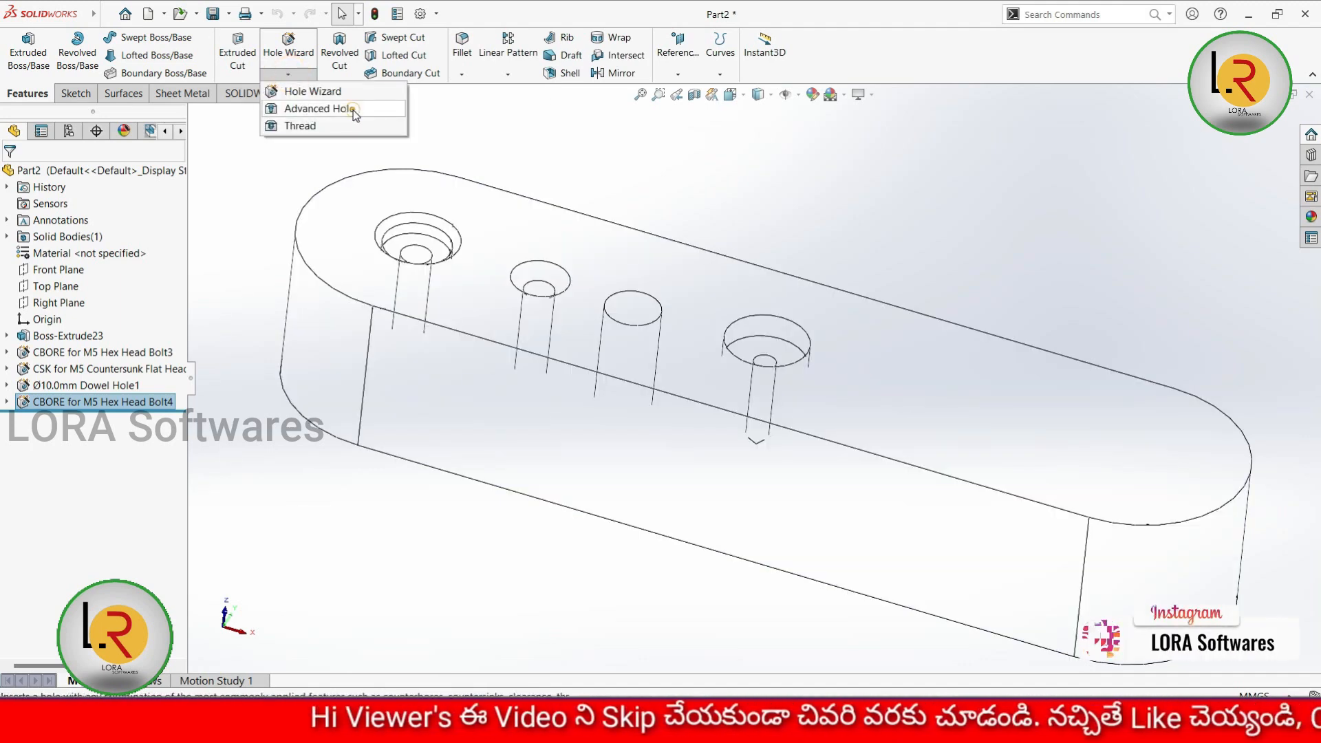
click(313, 108)
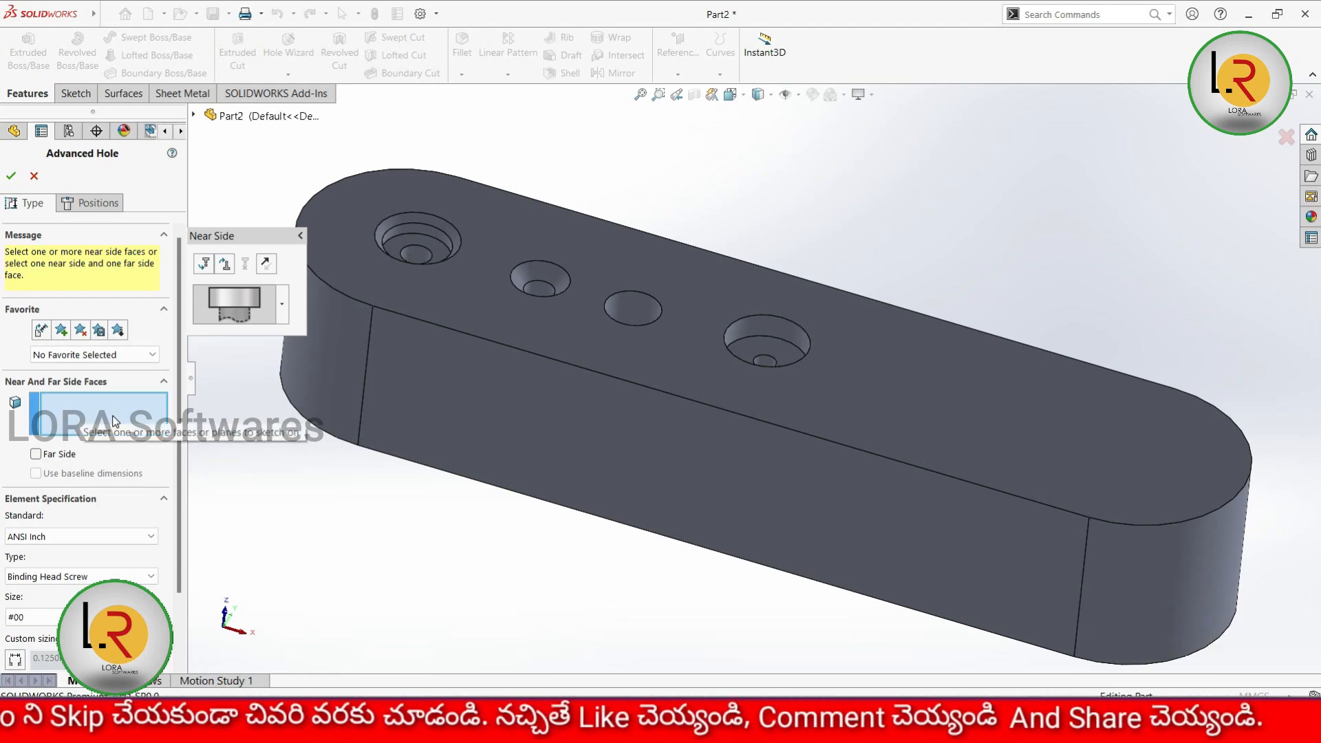
click(300, 235)
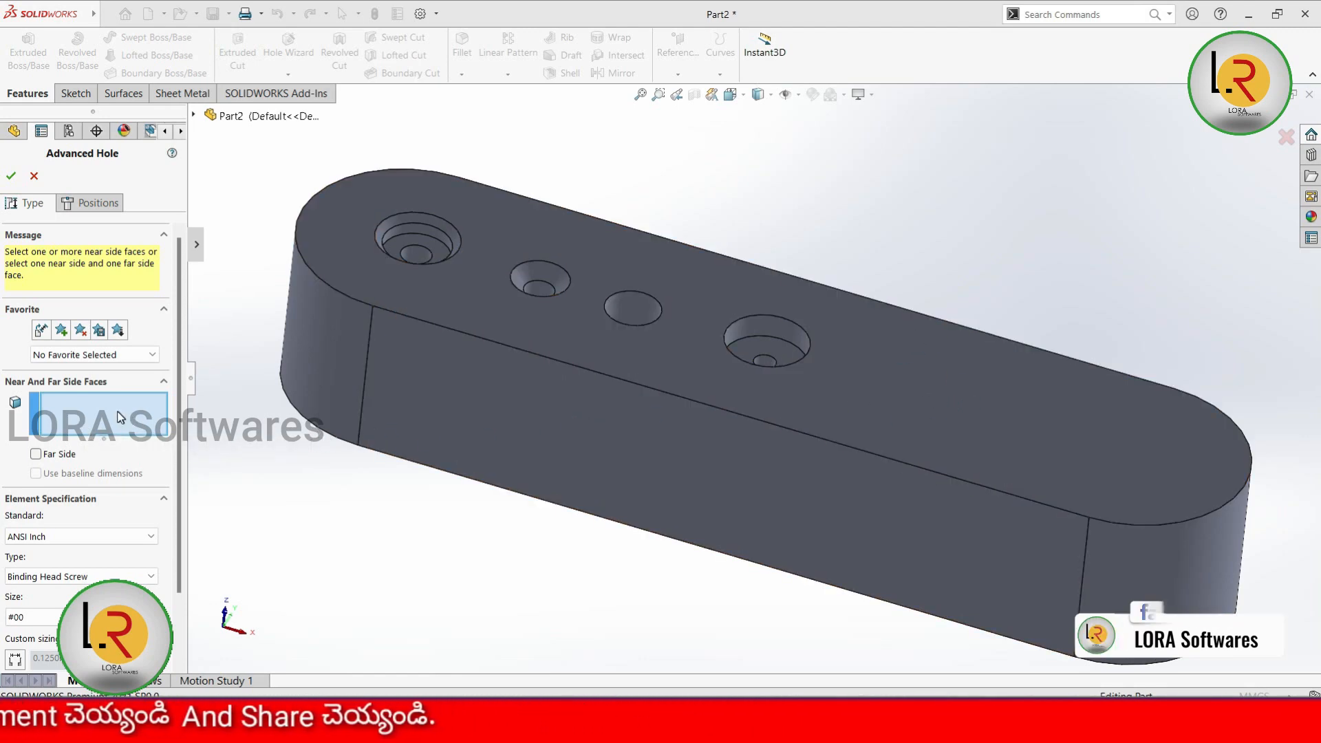
click(919, 397)
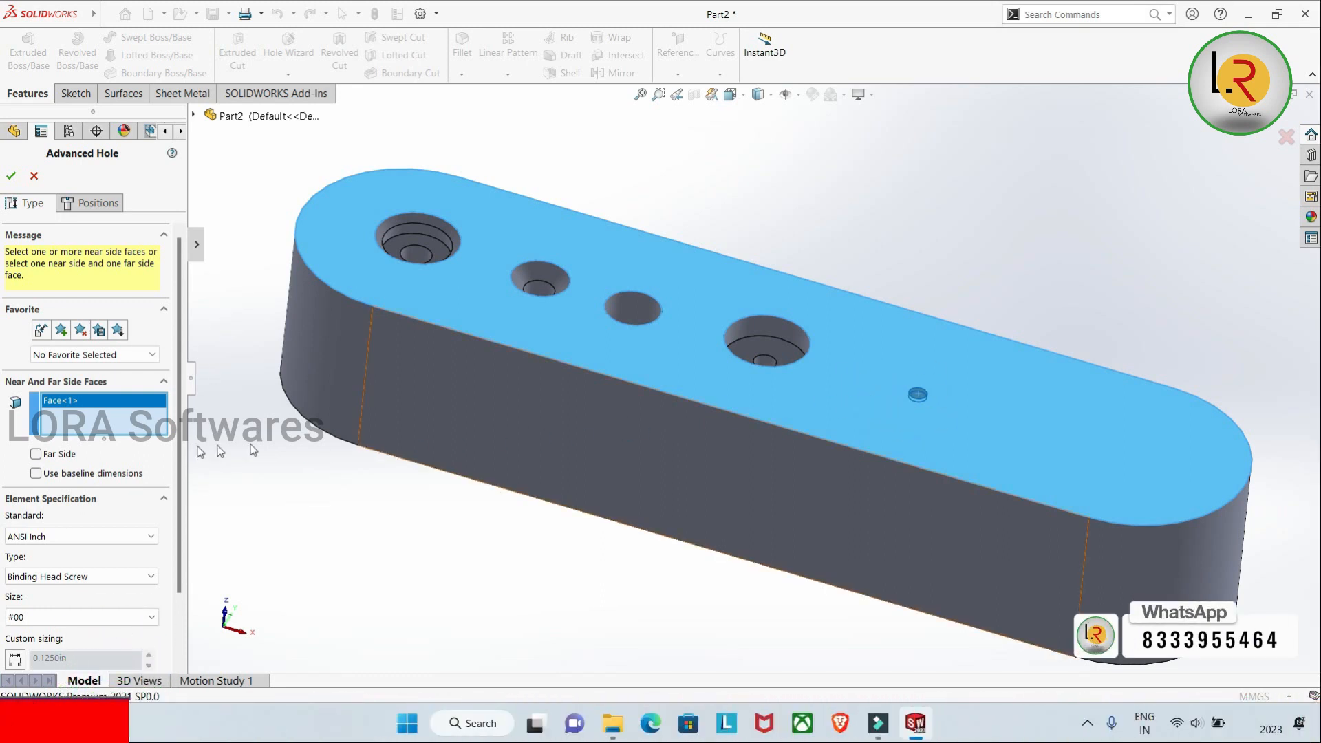
Step: Place the hole position on the top face near the body's empty rounded end and return to the hole's type settings
click(100, 203)
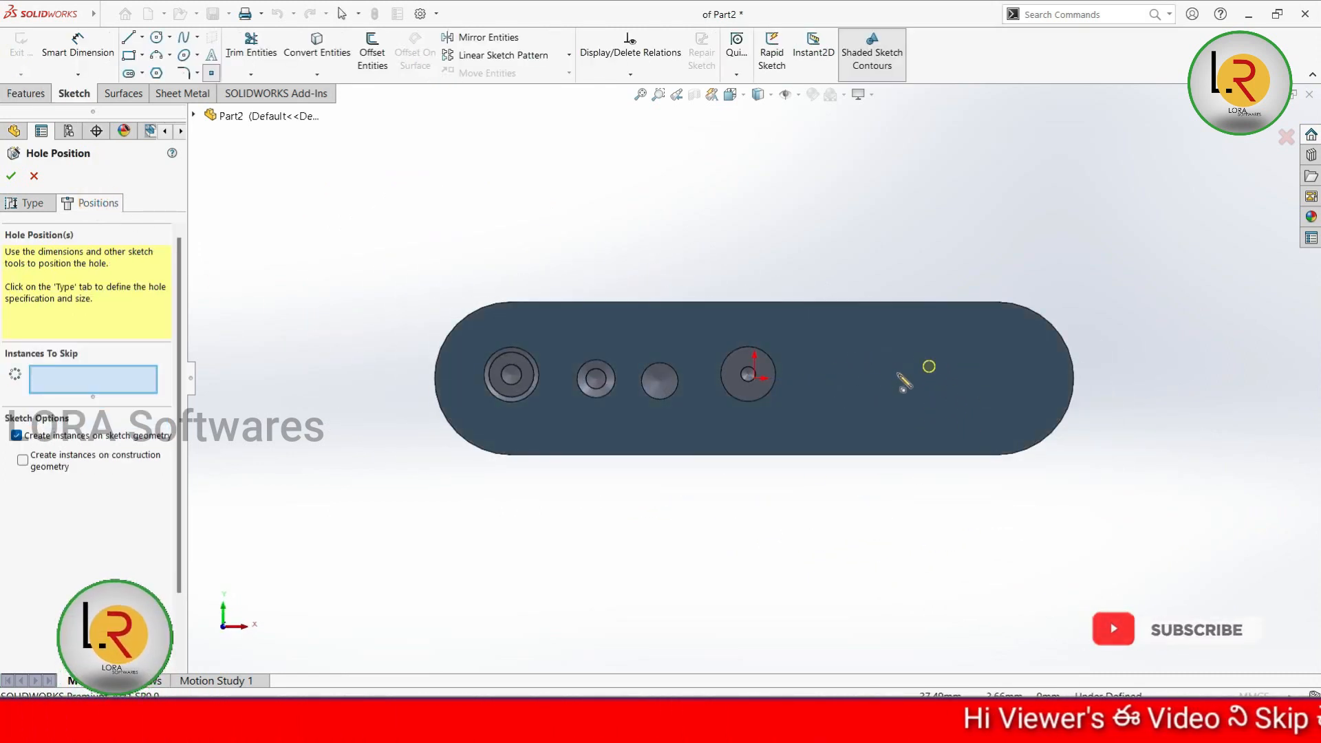
click(997, 377)
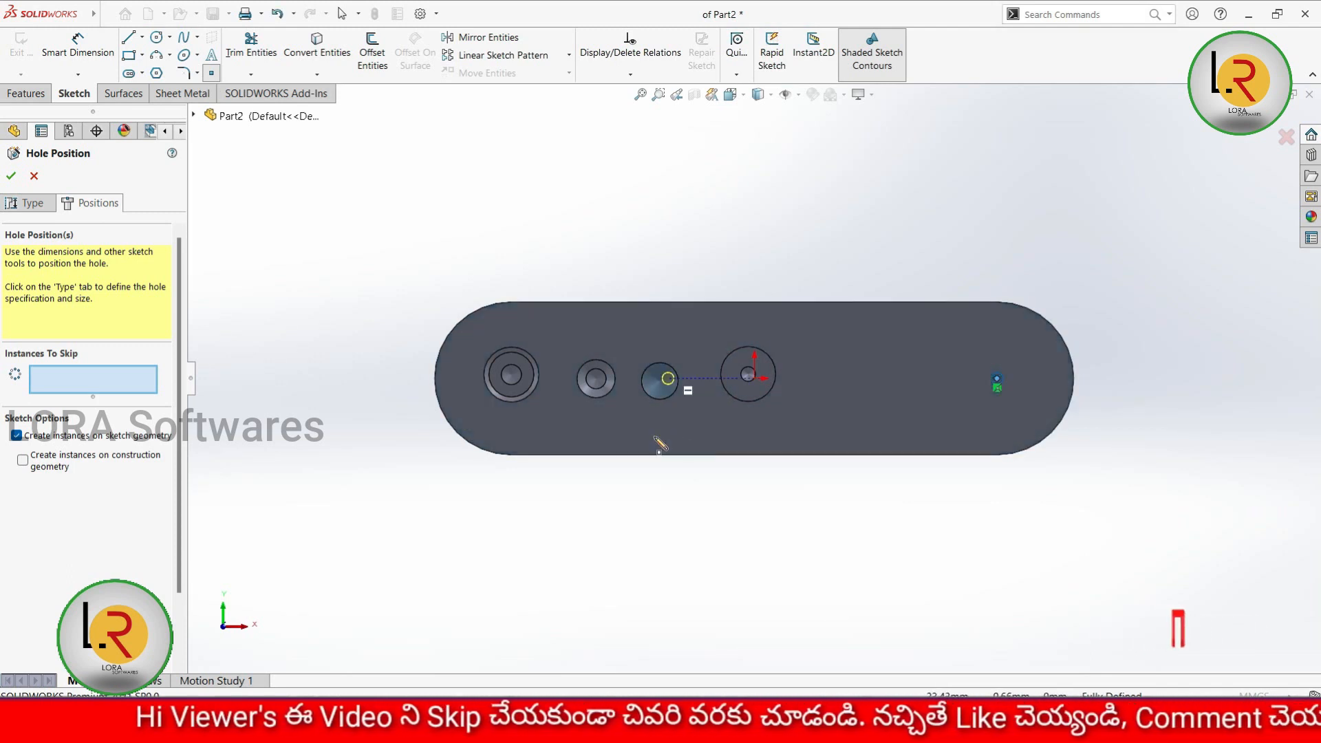
click(34, 203)
middle_drag(333, 395, 344, 266)
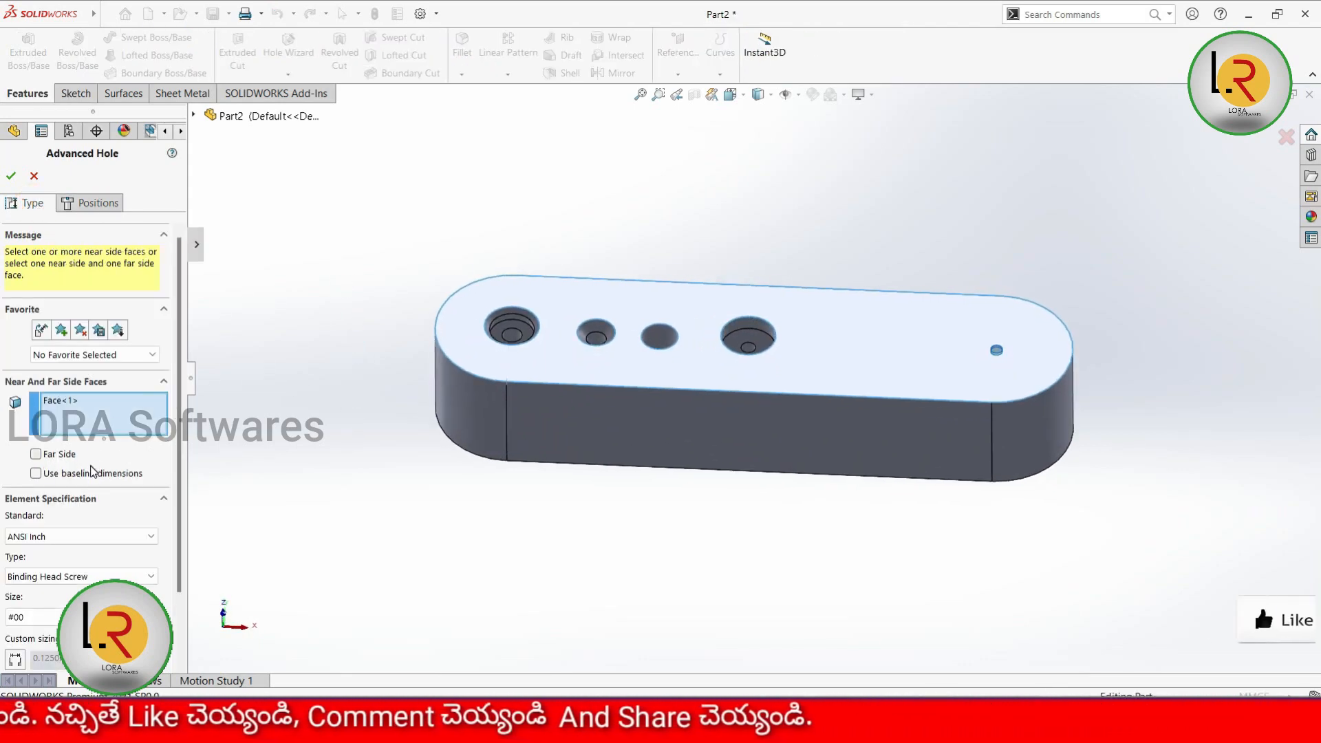
Step: Set the hole element's standard to ISO and try the Hex Socket Head ISO 4762 type in size M30
click(121, 537)
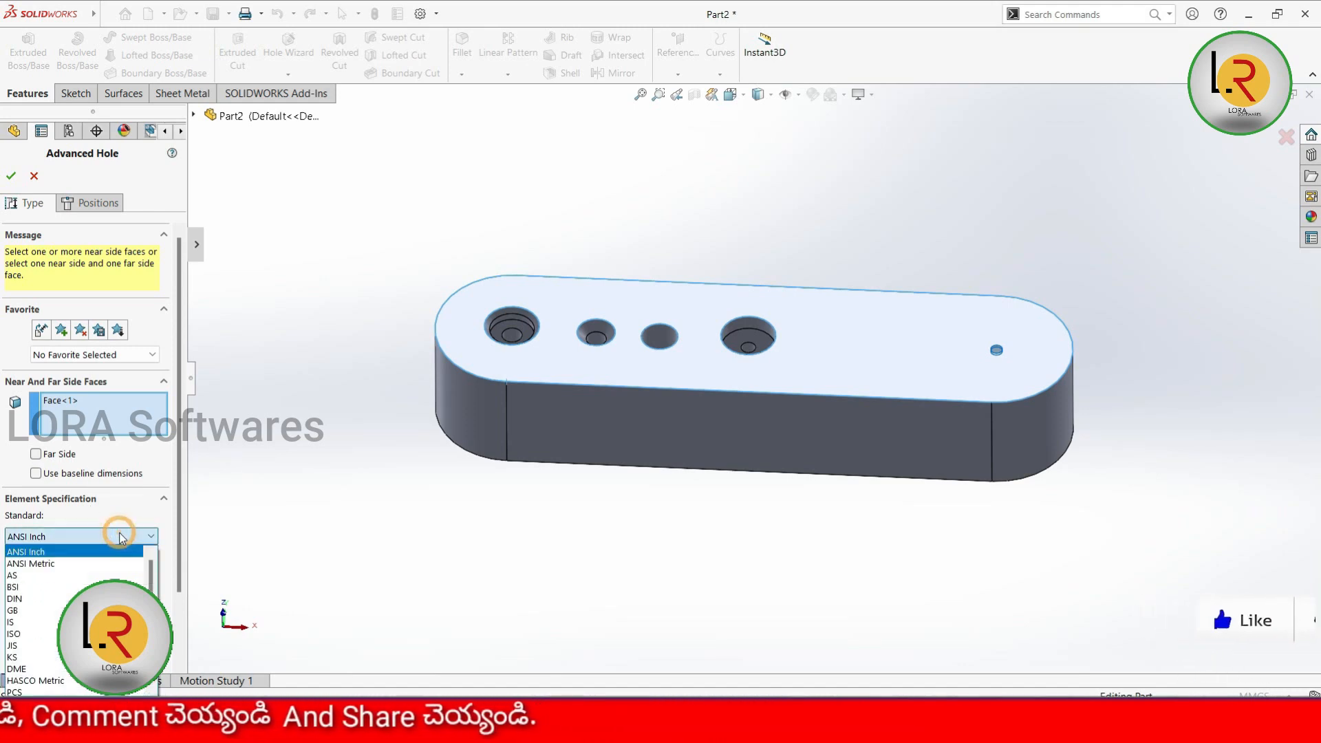
click(31, 634)
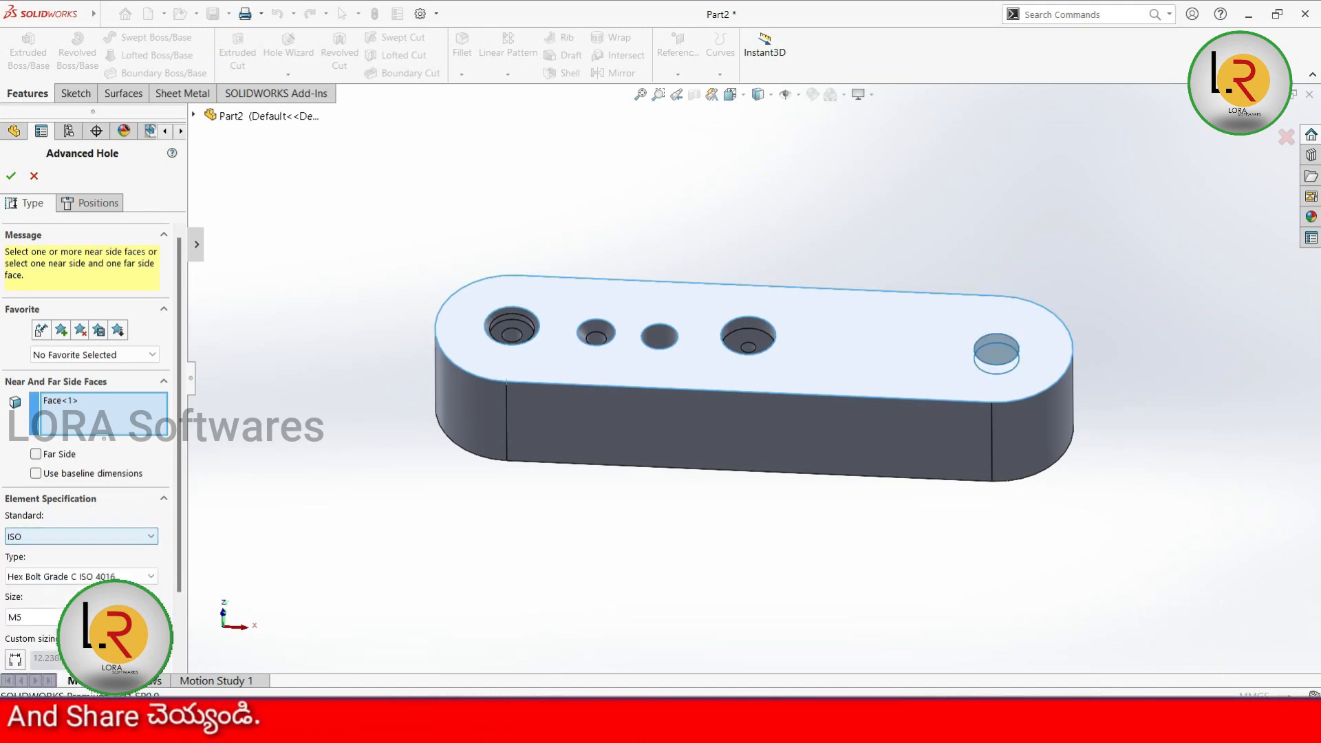
scroll(180, 478, down, 2)
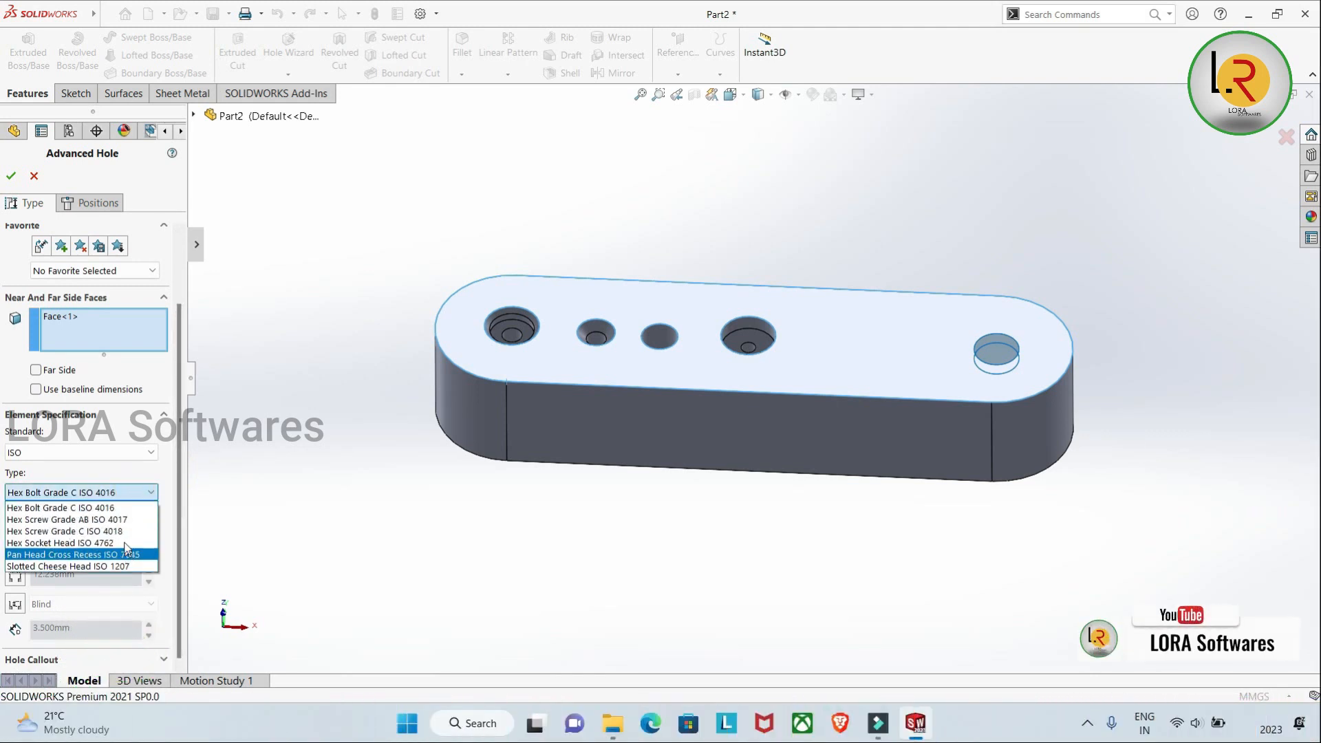
click(124, 543)
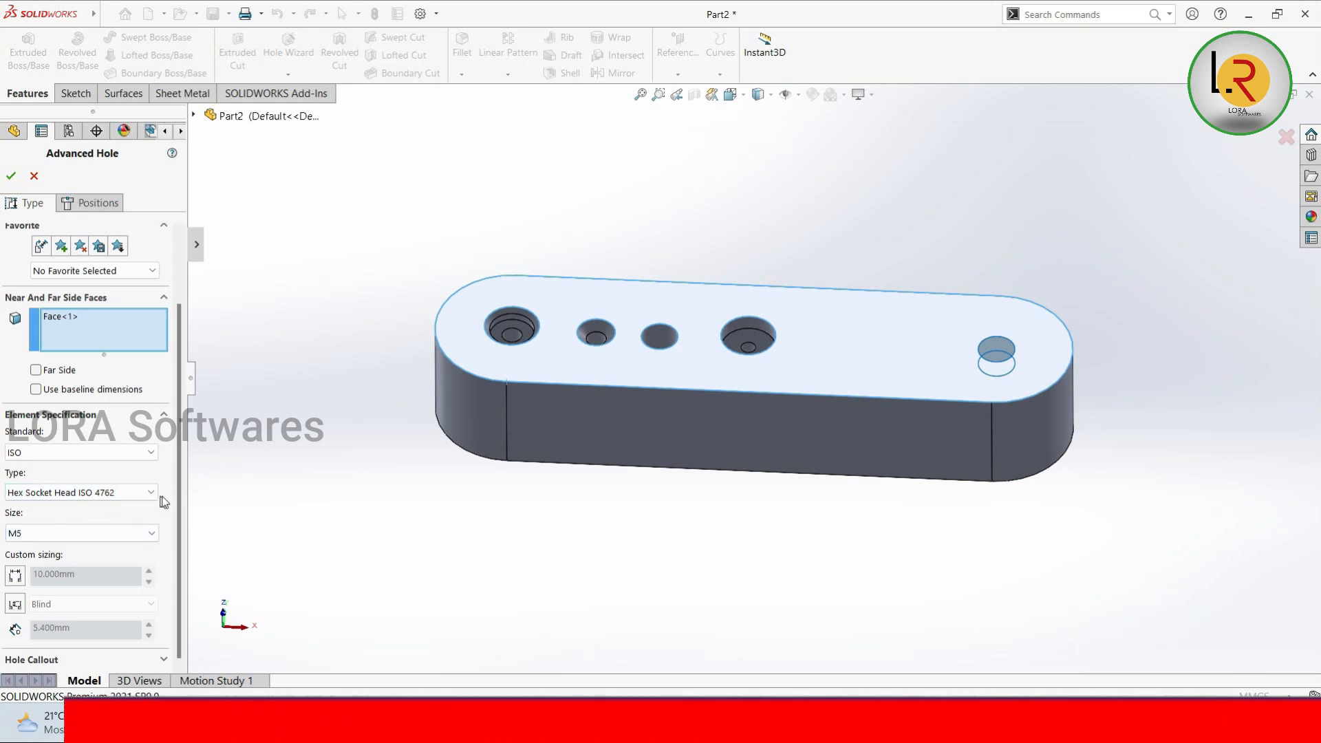
click(107, 537)
click(124, 682)
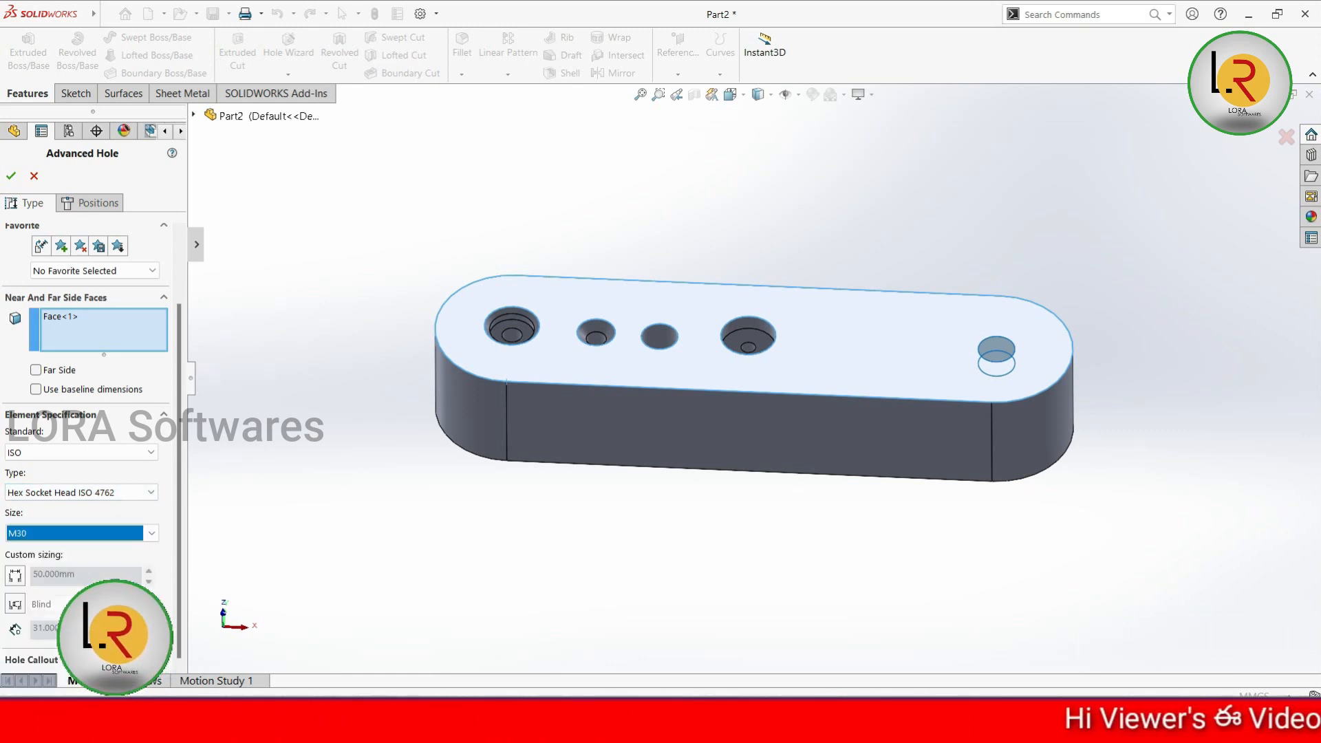
Step: Change the hole element to Hex Screw Grade AB ISO 4017 in size M10
click(109, 492)
click(71, 519)
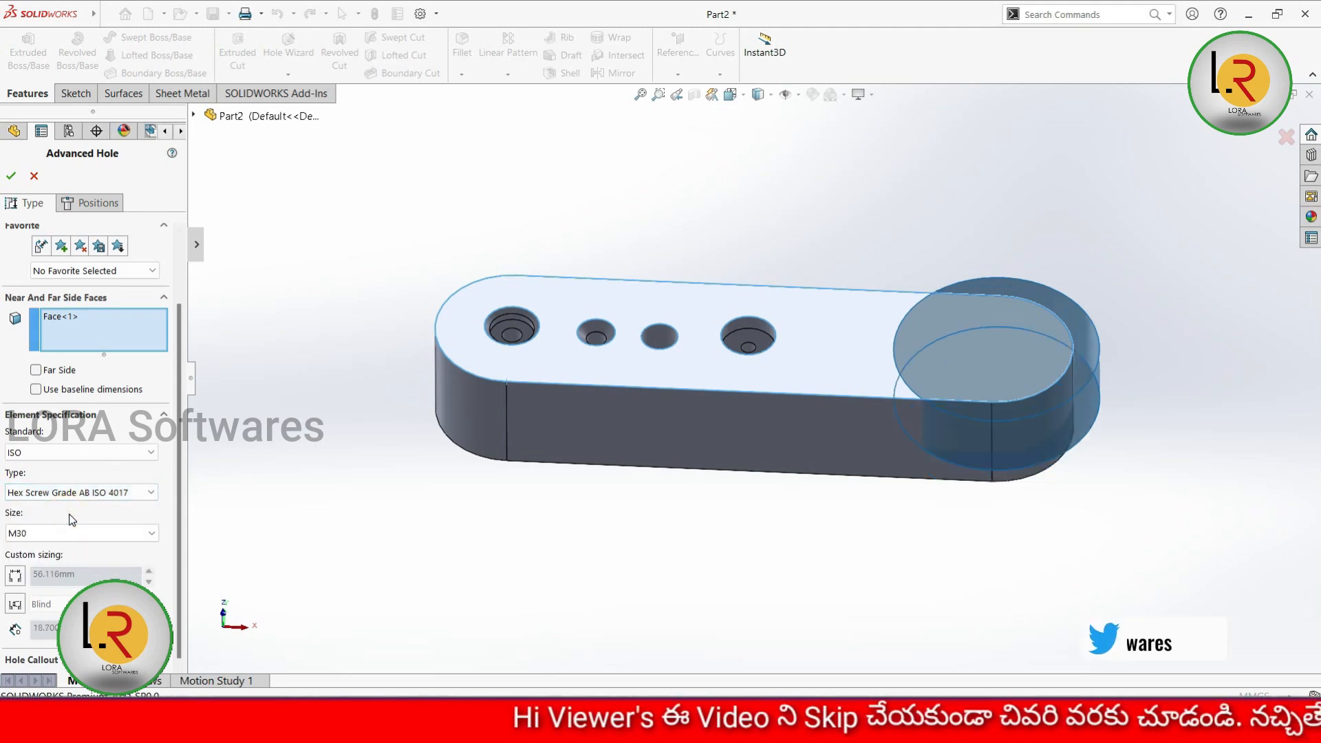
click(69, 533)
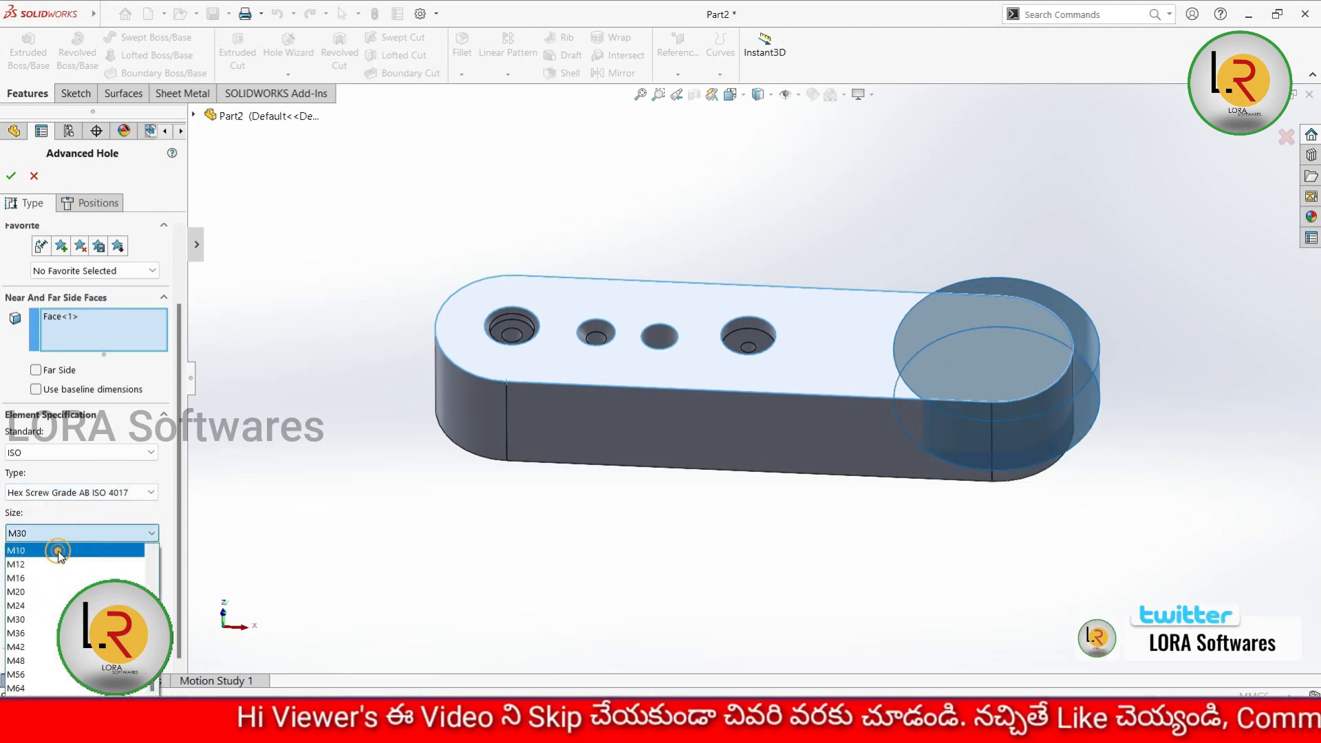
click(59, 552)
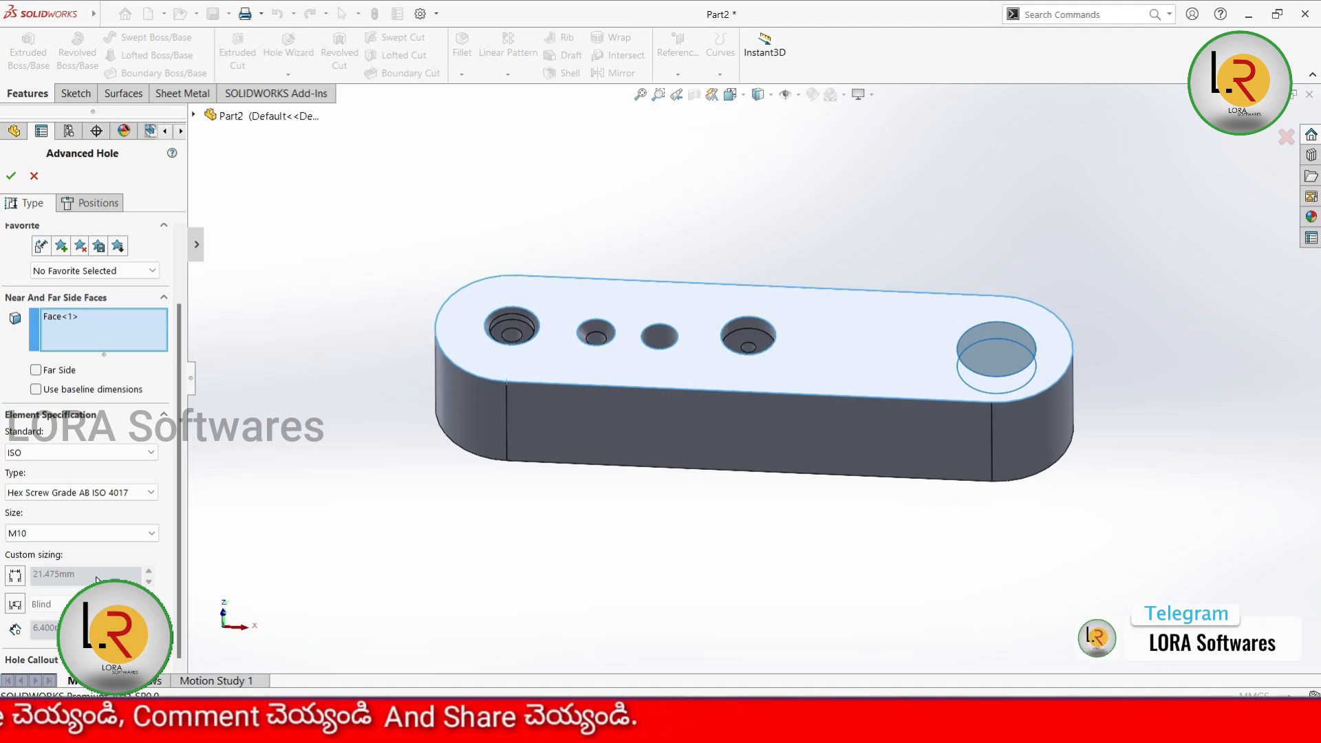
Step: Override the element's custom sizing with a 15 mm diameter and a blind depth of 15 mm
click(18, 577)
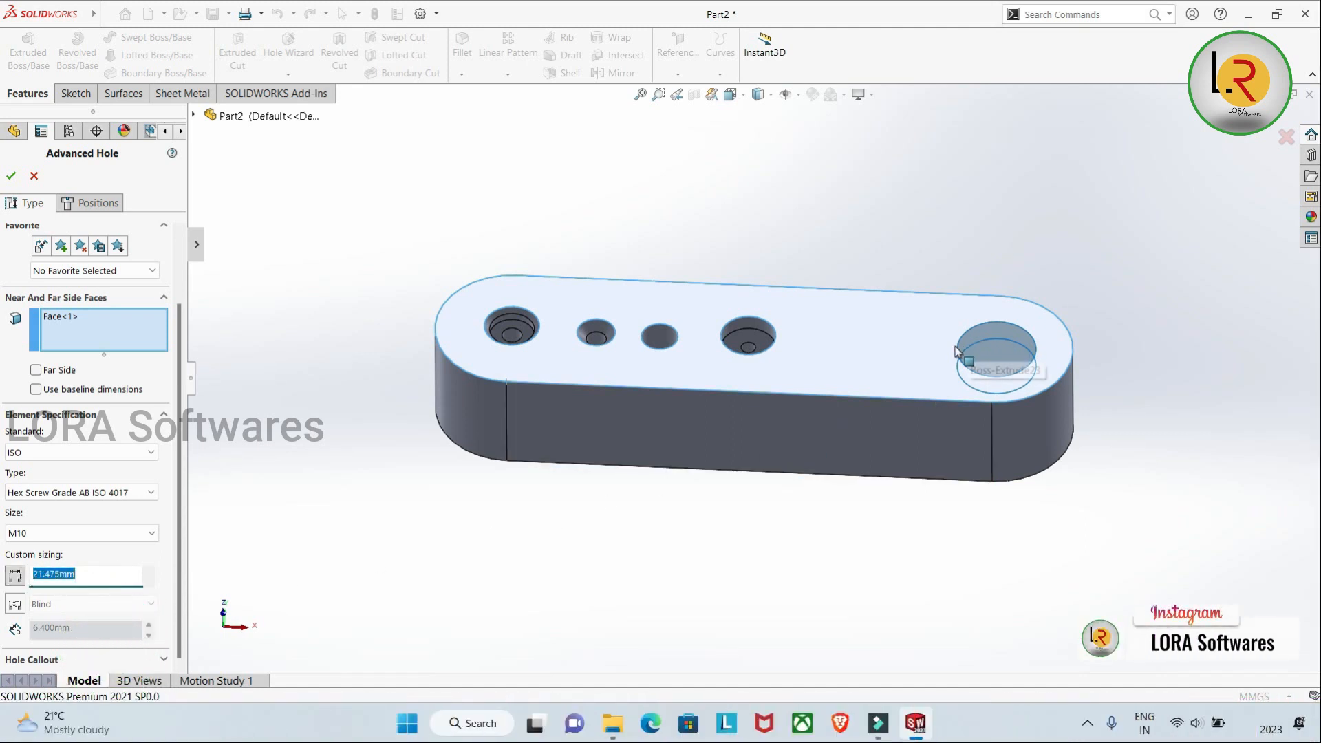
middle_drag(1027, 349, 888, 363)
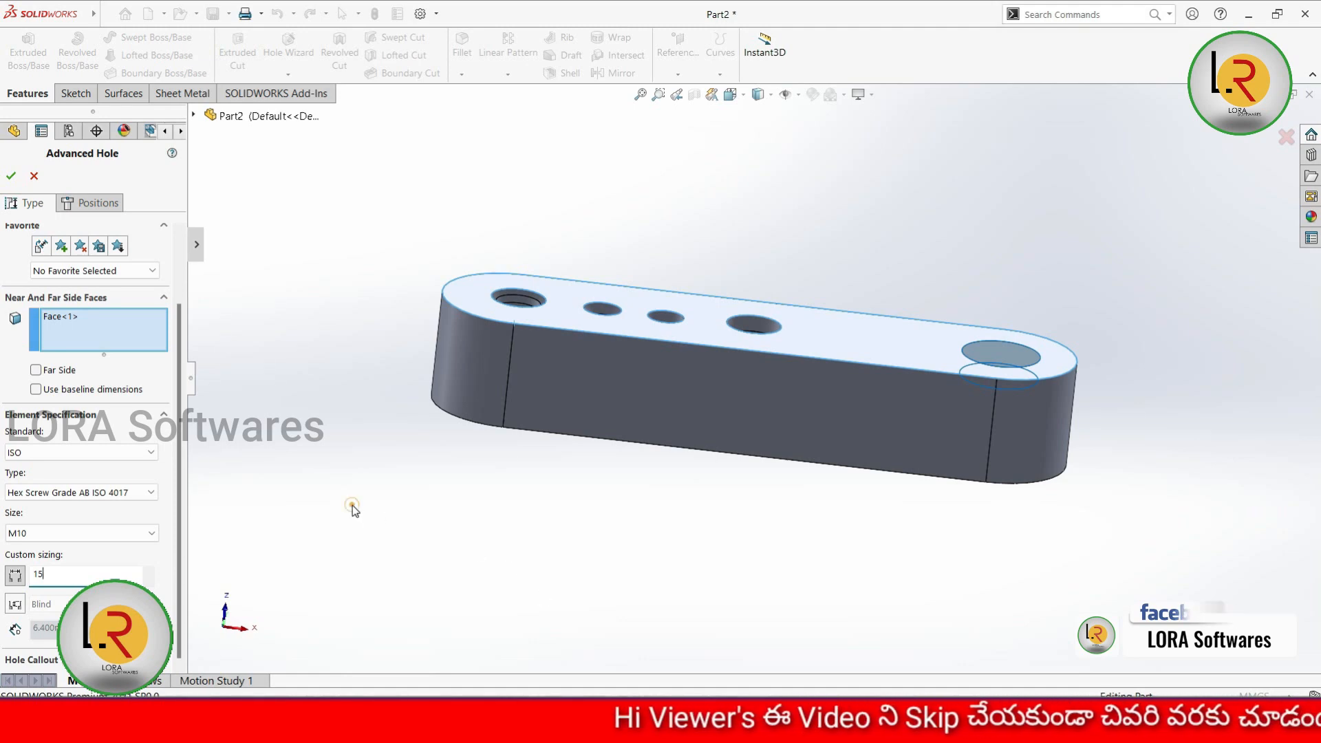
key(Return)
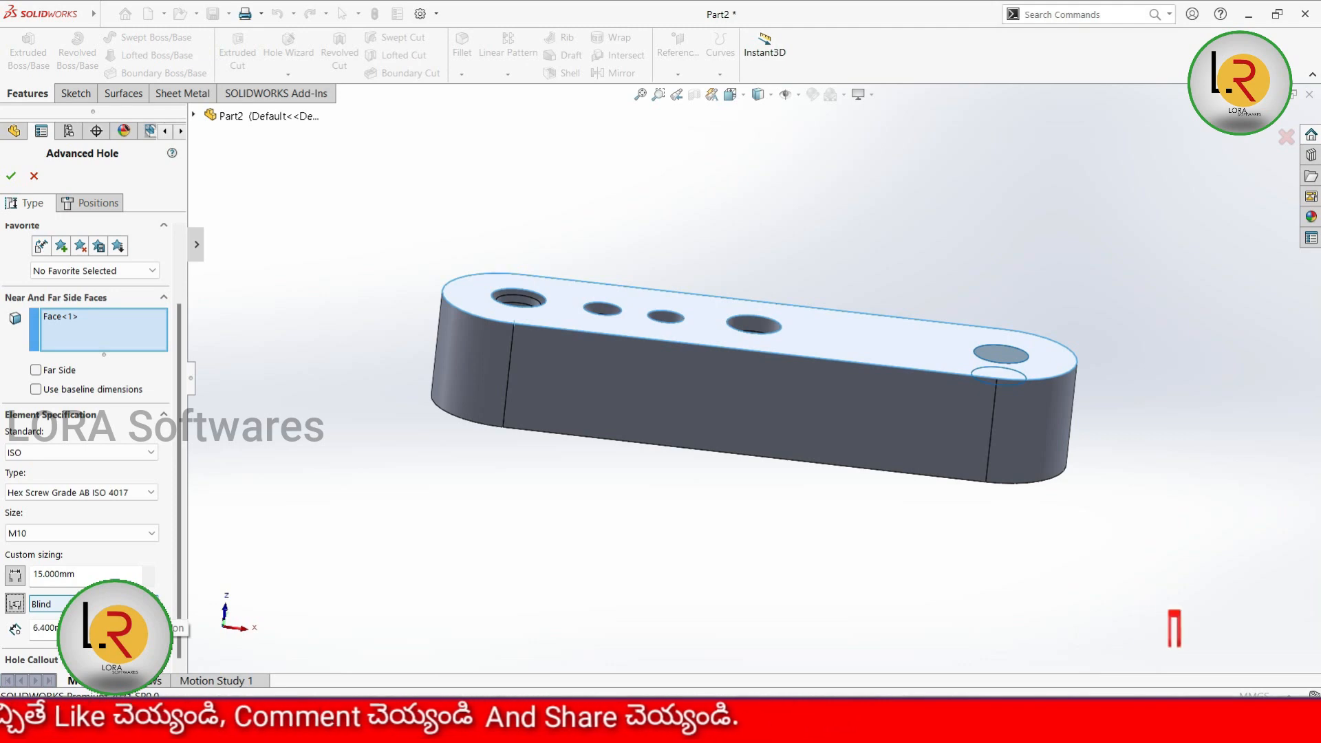
click(45, 604)
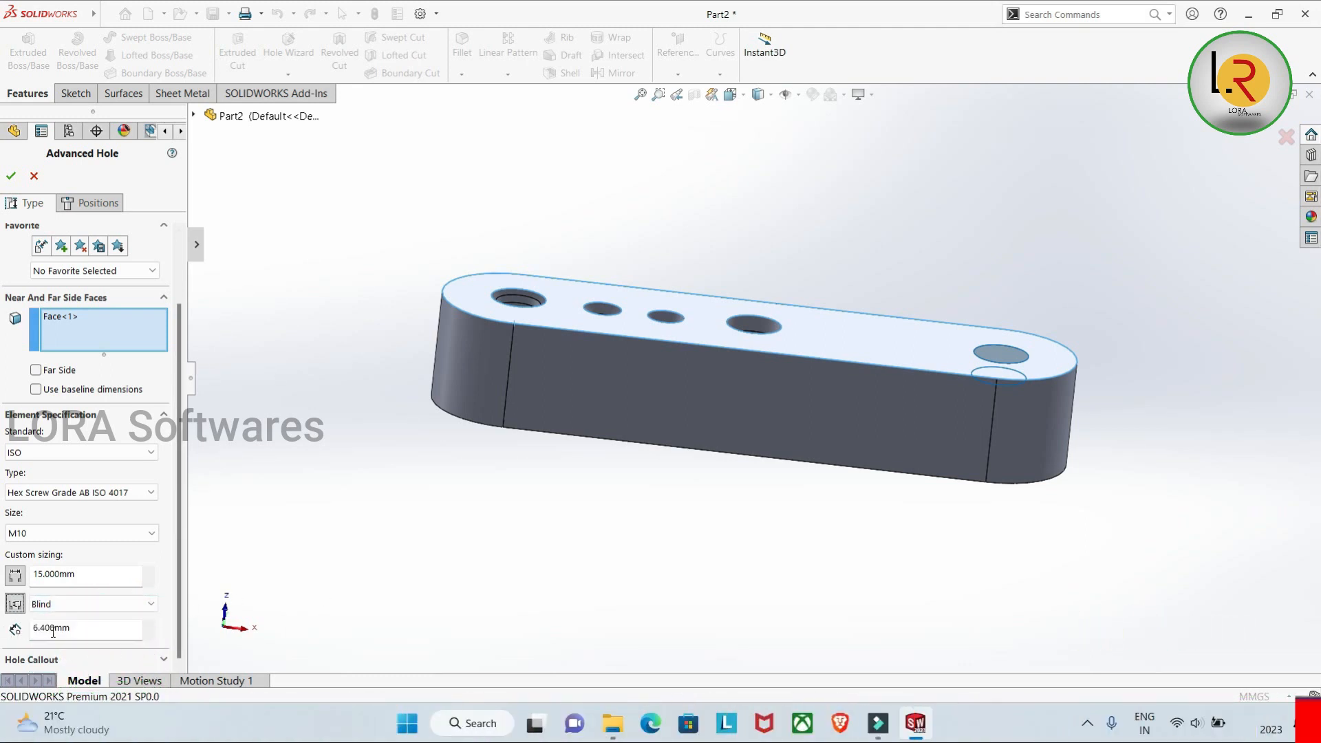
click(15, 605)
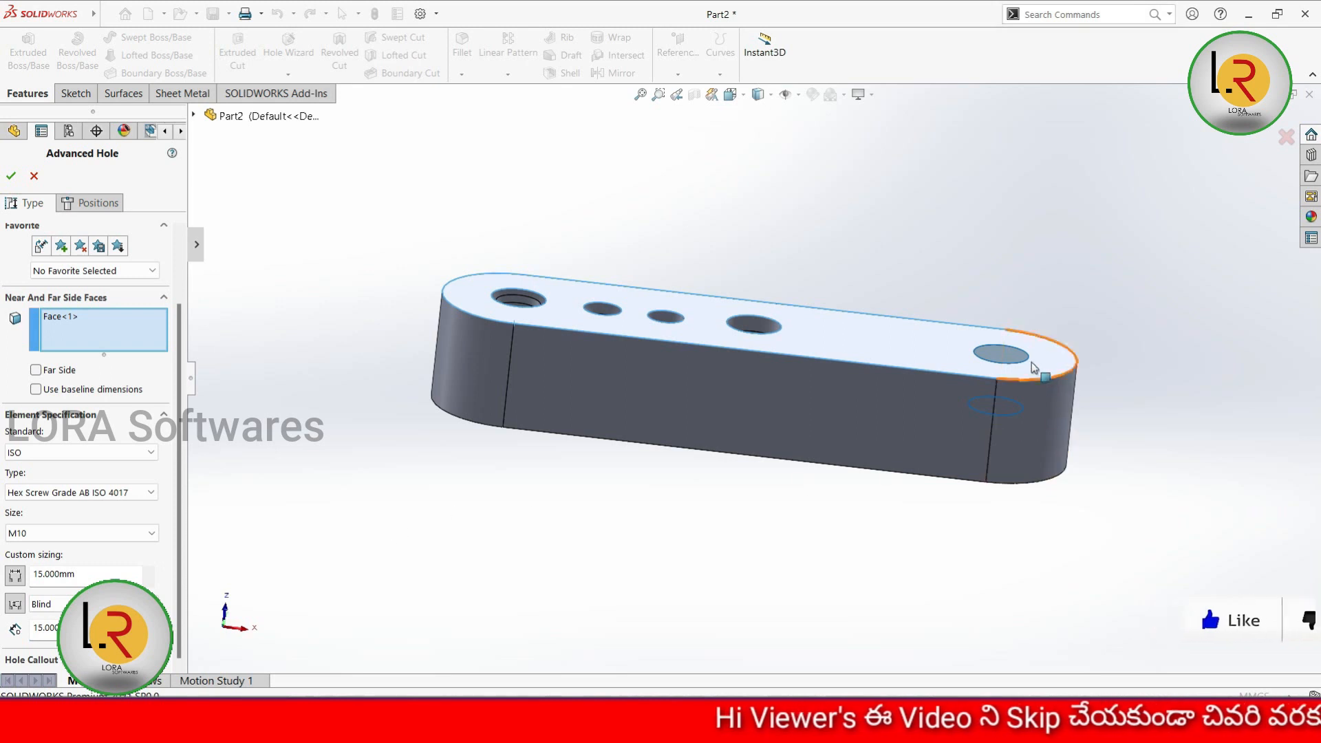
Step: Finish the advanced hole and inspect its shape and depth at the end of the body
middle_drag(389, 589, 382, 555)
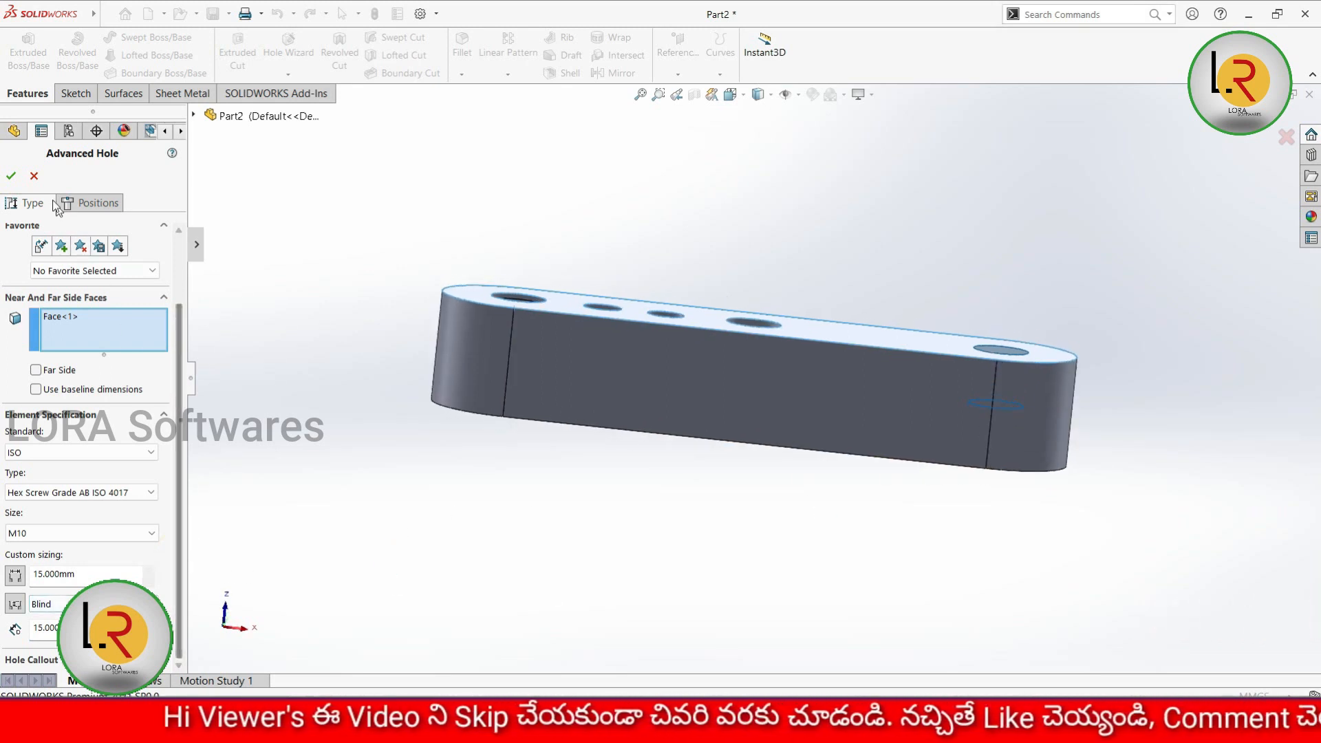
click(17, 178)
middle_drag(864, 494, 943, 526)
scroll(946, 524, down, 5)
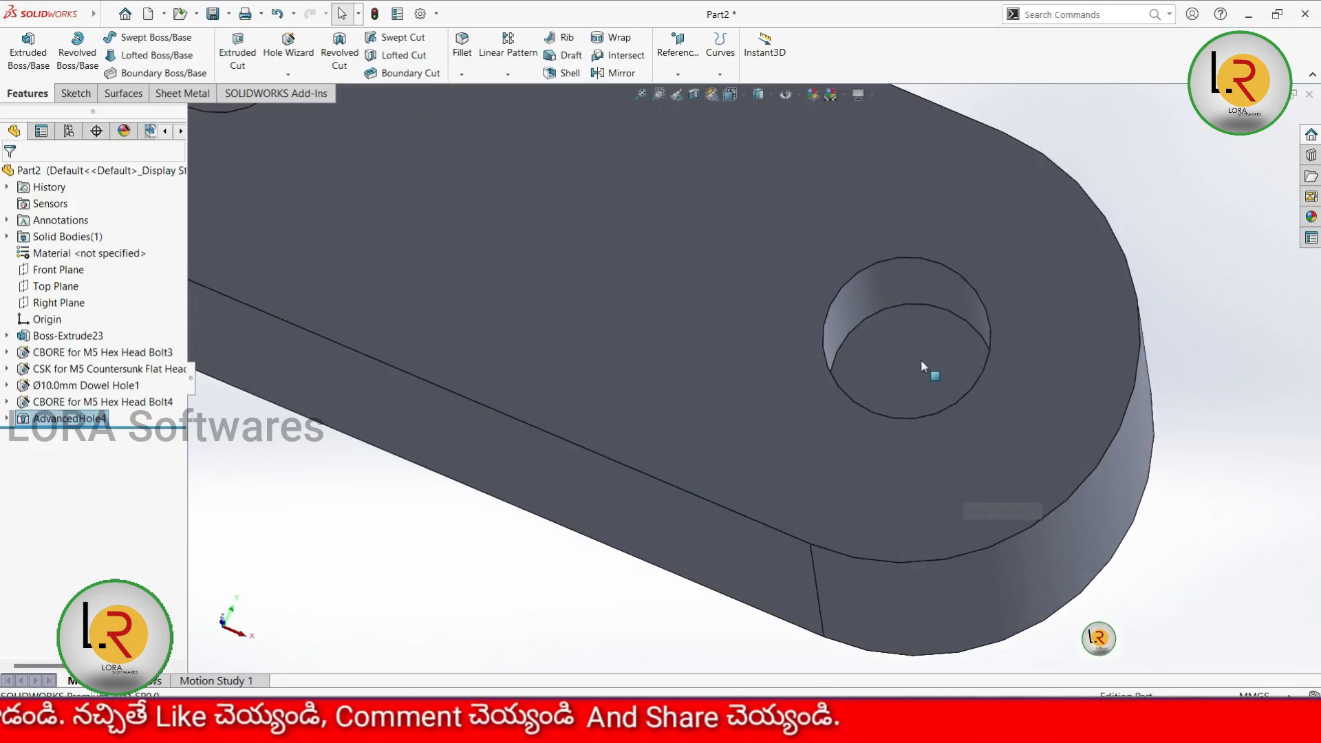
middle_drag(922, 386, 935, 224)
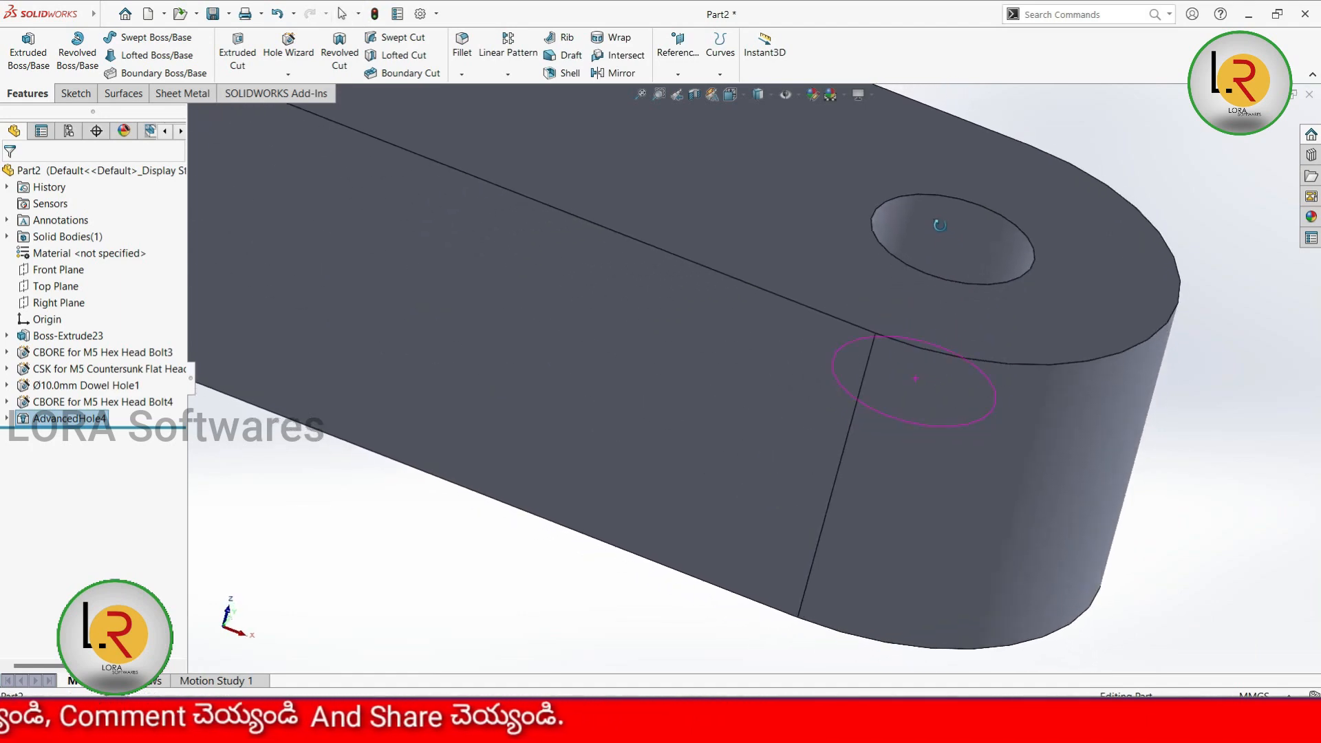
scroll(940, 473, up, 4)
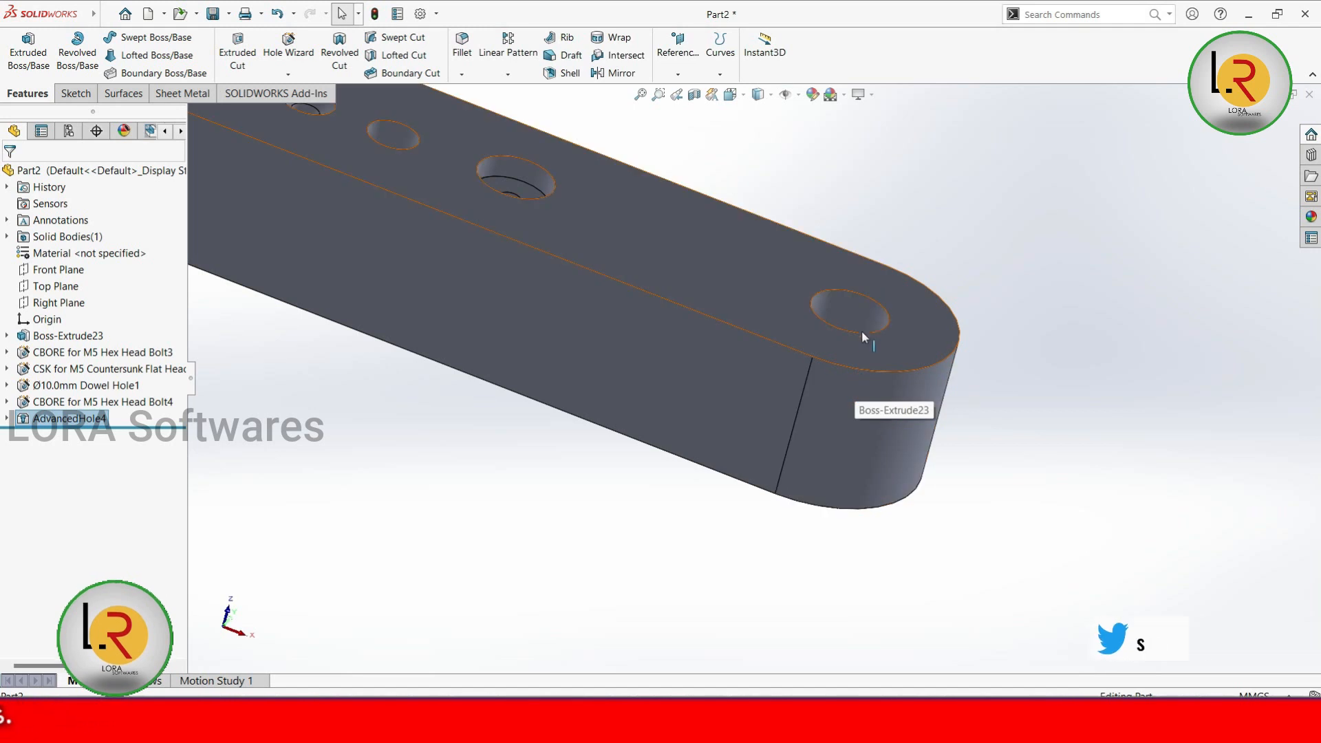
scroll(847, 328, up, 4)
scroll(614, 264, down, 3)
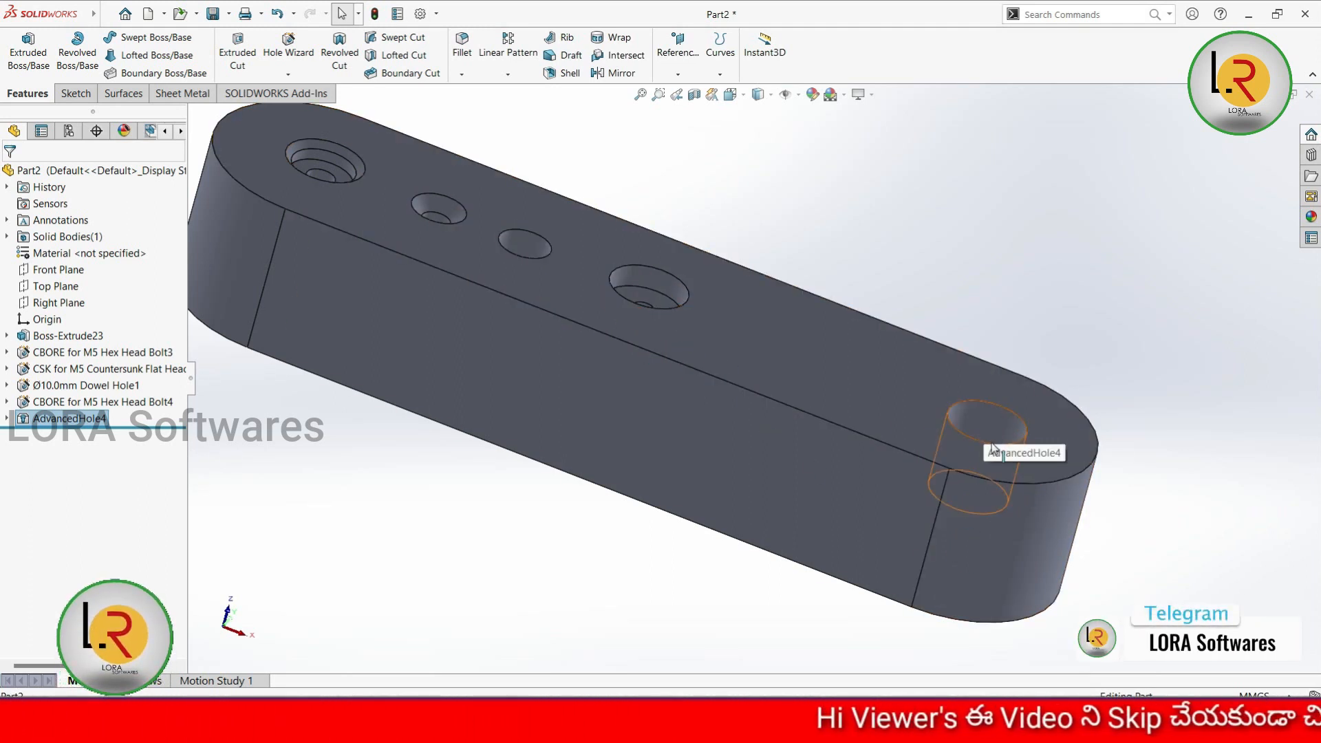
scroll(1118, 481, up, 3)
Step: Delete the slot-shaped body and all its hole features from the part
click(294, 77)
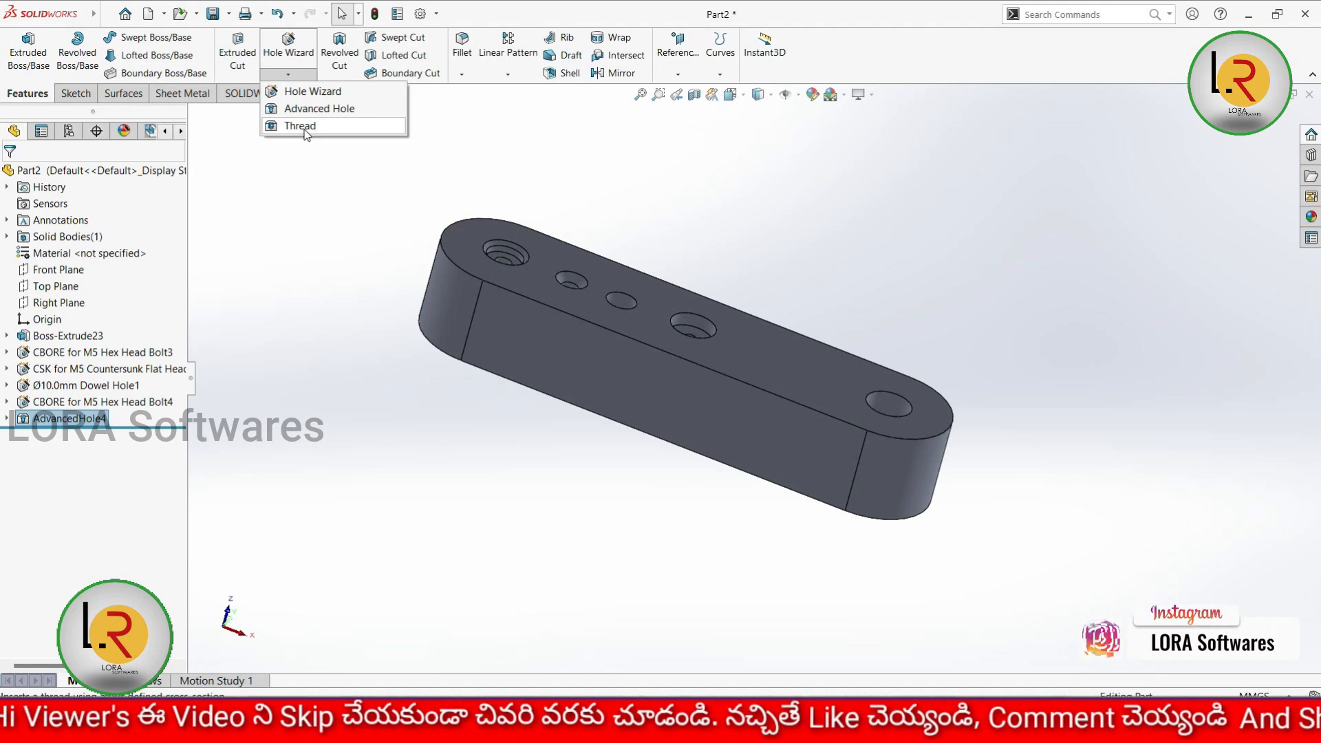
click(753, 588)
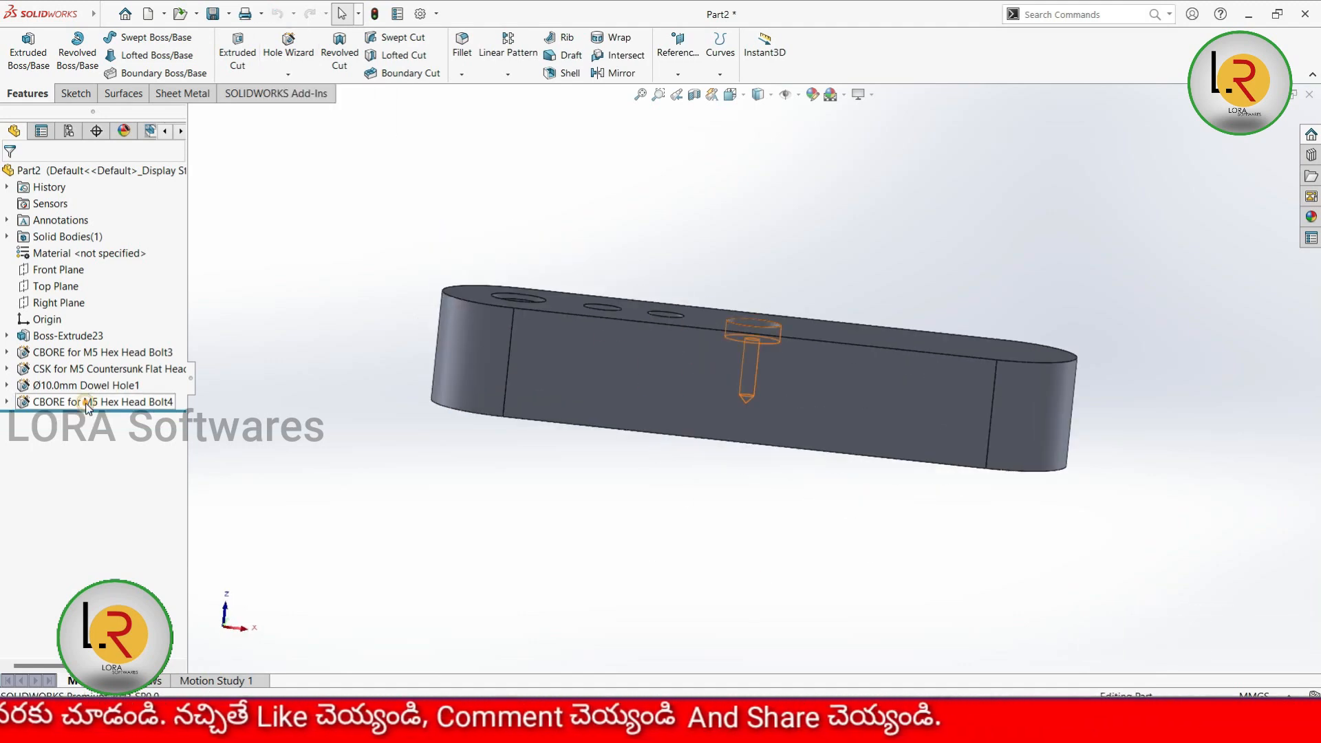
key(Delete)
Step: Start a sketch on the Top Plane and draw a circle of about 42 mm radius centred on the origin
click(76, 93)
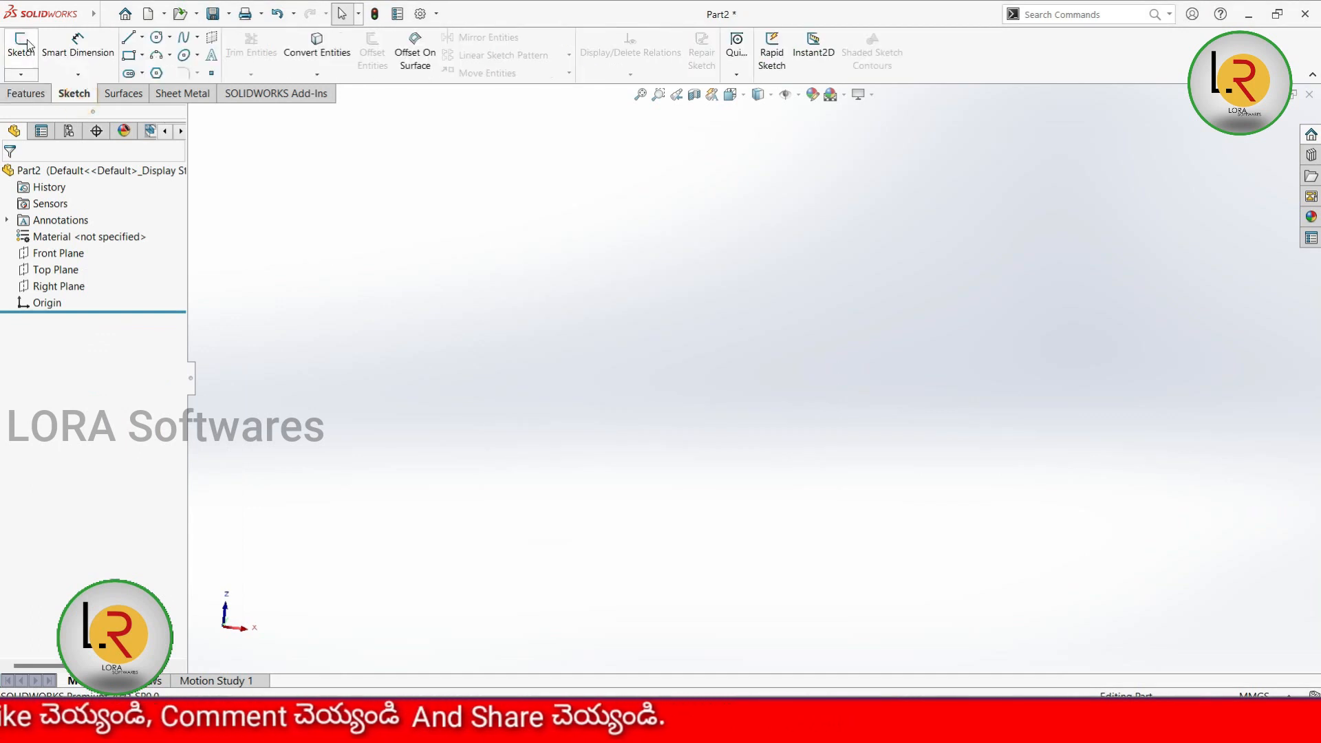
click(21, 45)
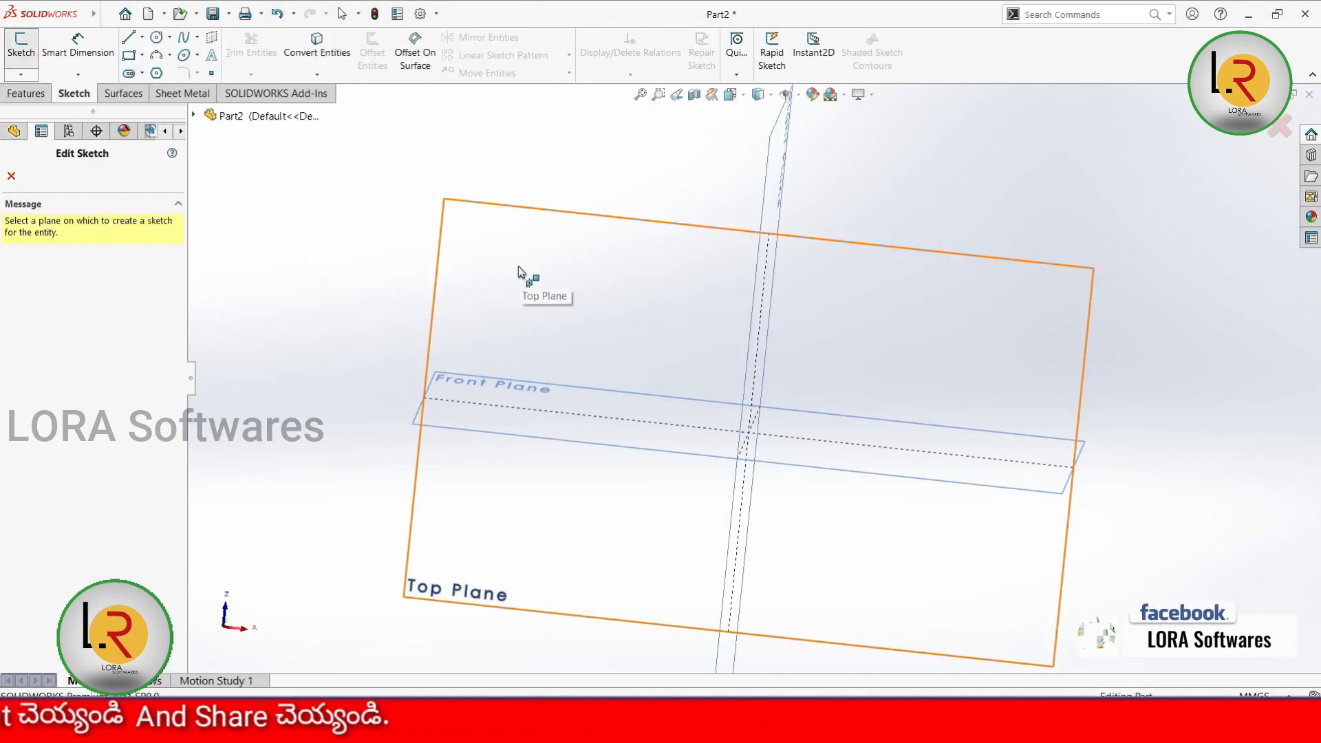
click(500, 536)
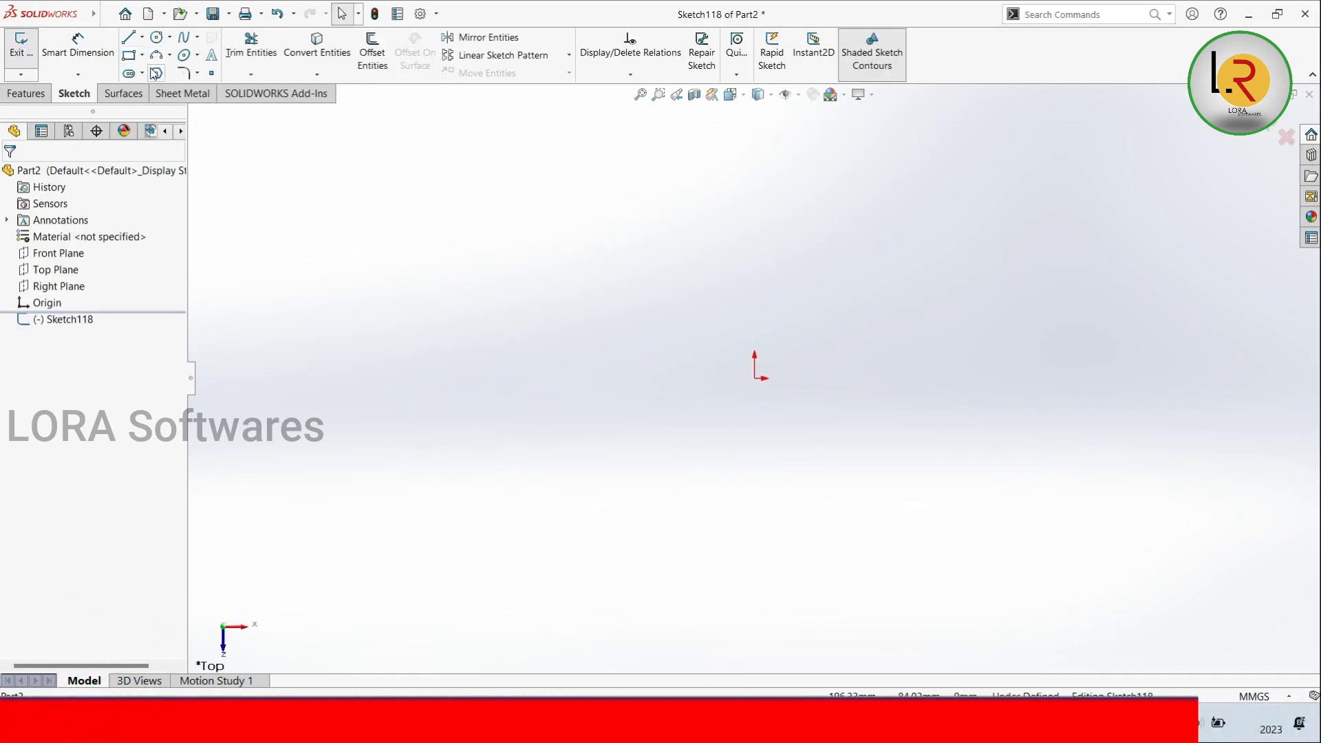
click(157, 38)
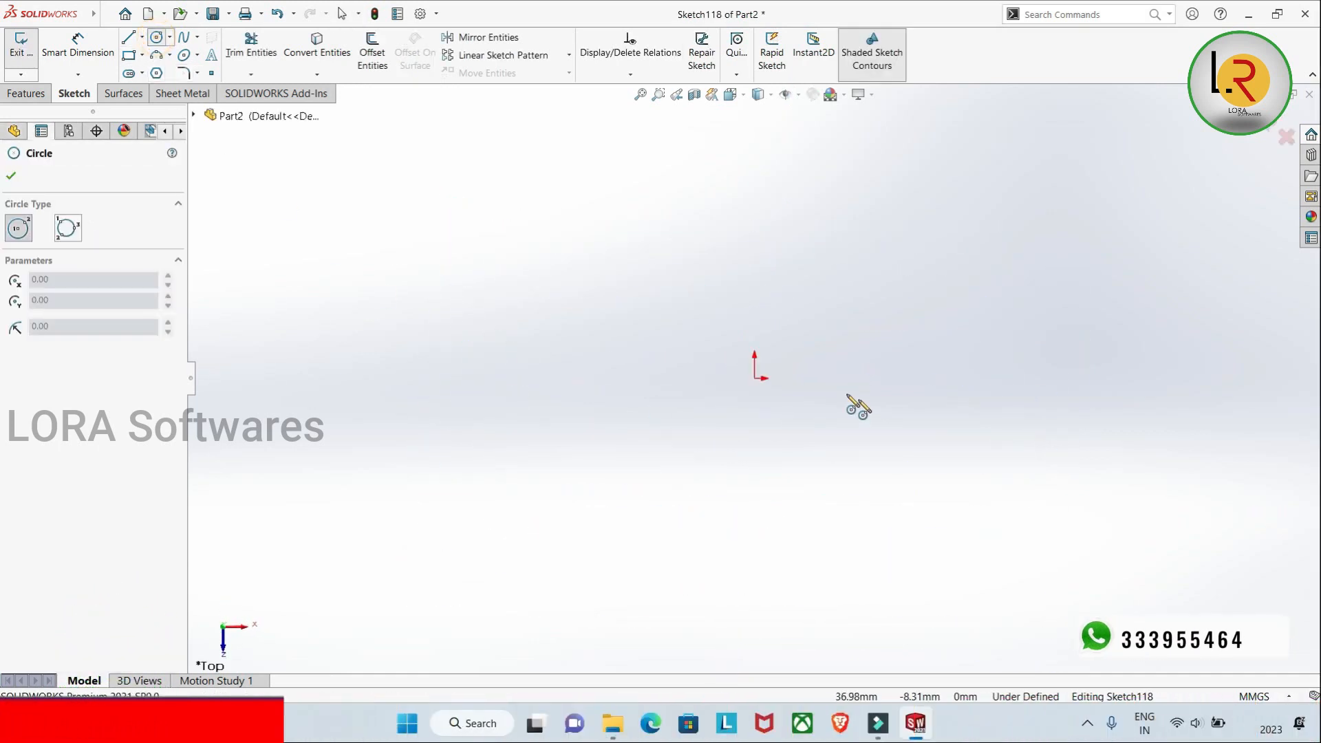
click(756, 379)
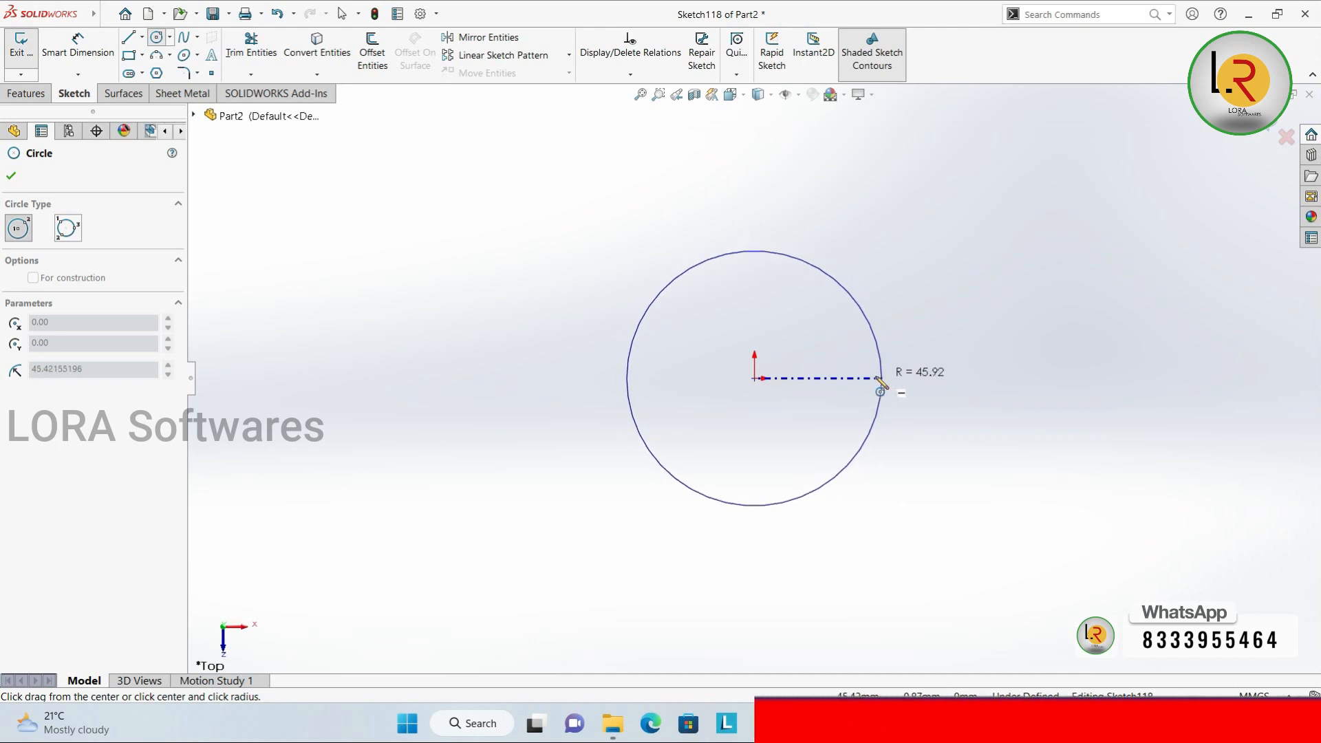
click(873, 378)
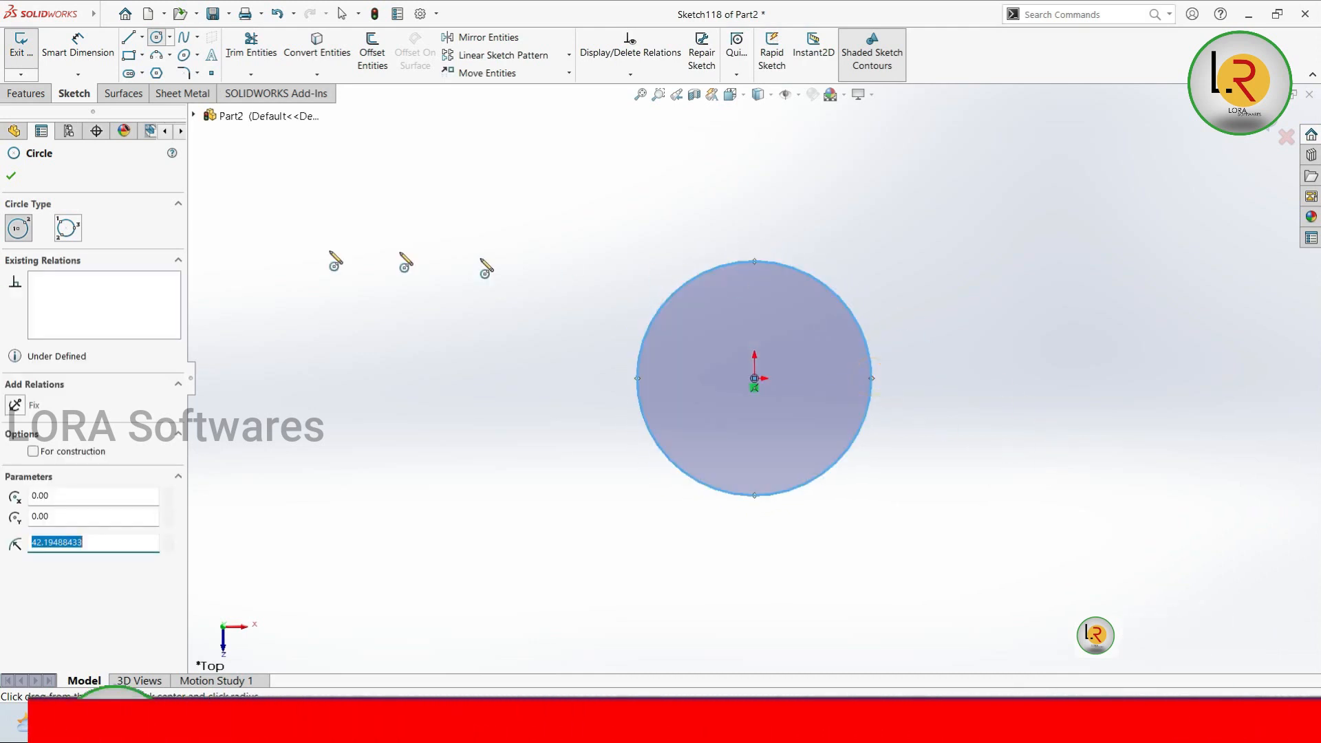
click(14, 176)
Step: Extrude the circle sketch as a solid cylinder with a blind depth of 120 mm
click(28, 93)
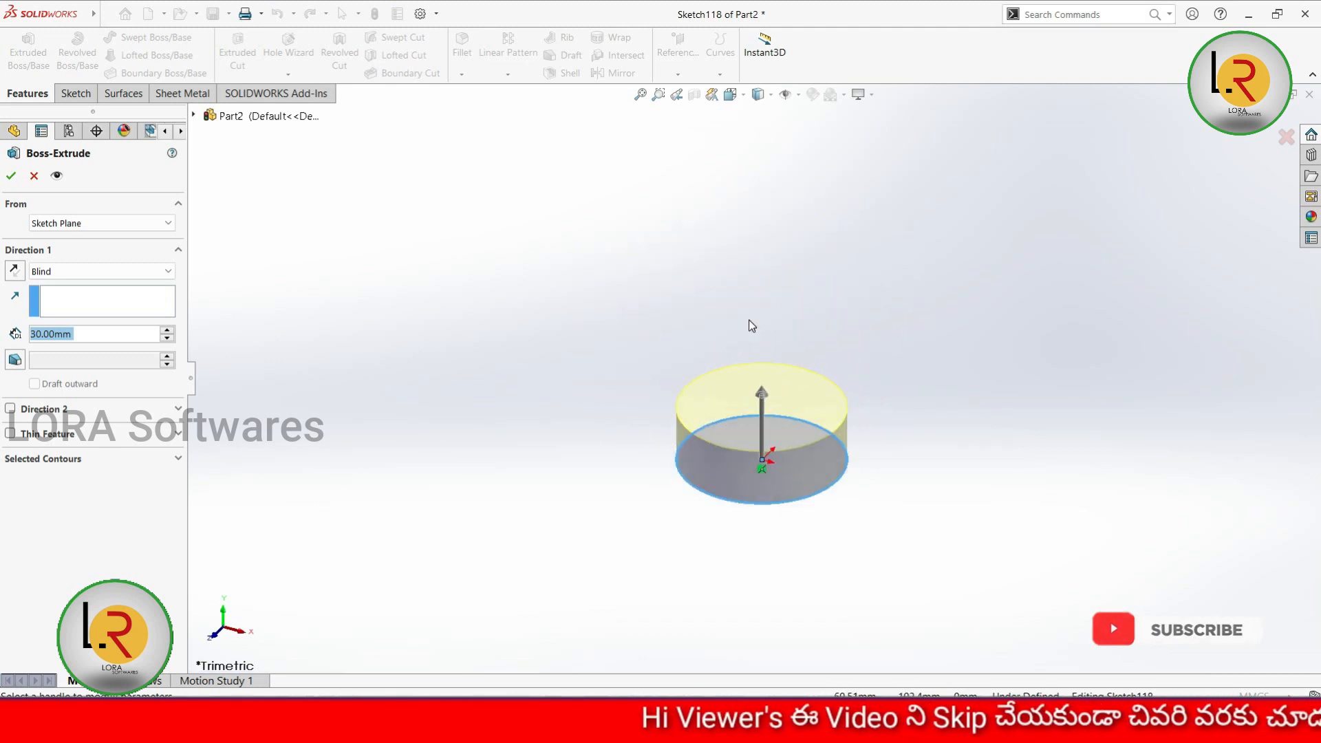
scroll(749, 319, down, 2)
middle_drag(799, 399, 811, 375)
mouse_move(777, 433)
mouse_down()
mouse_move(793, 221)
mouse_move(807, 219)
mouse_move(796, 194)
mouse_up()
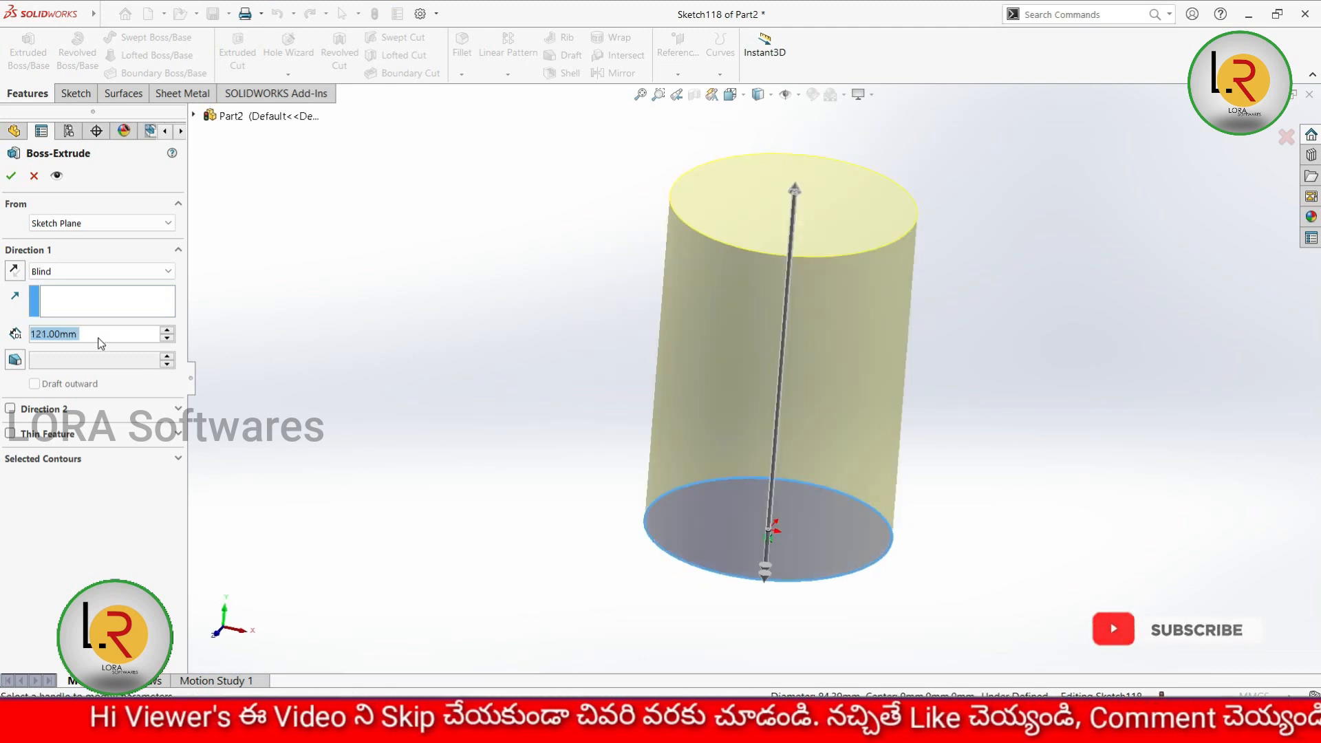
text(120)
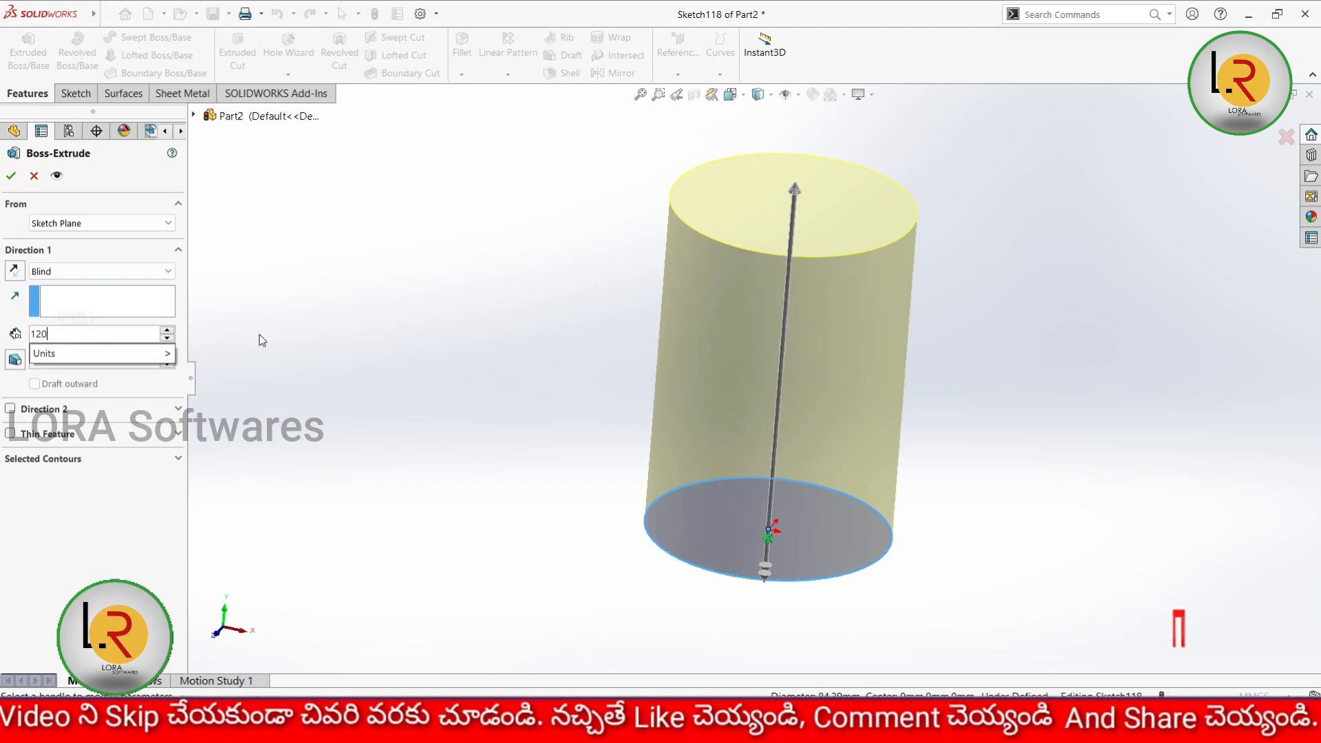
key(Return)
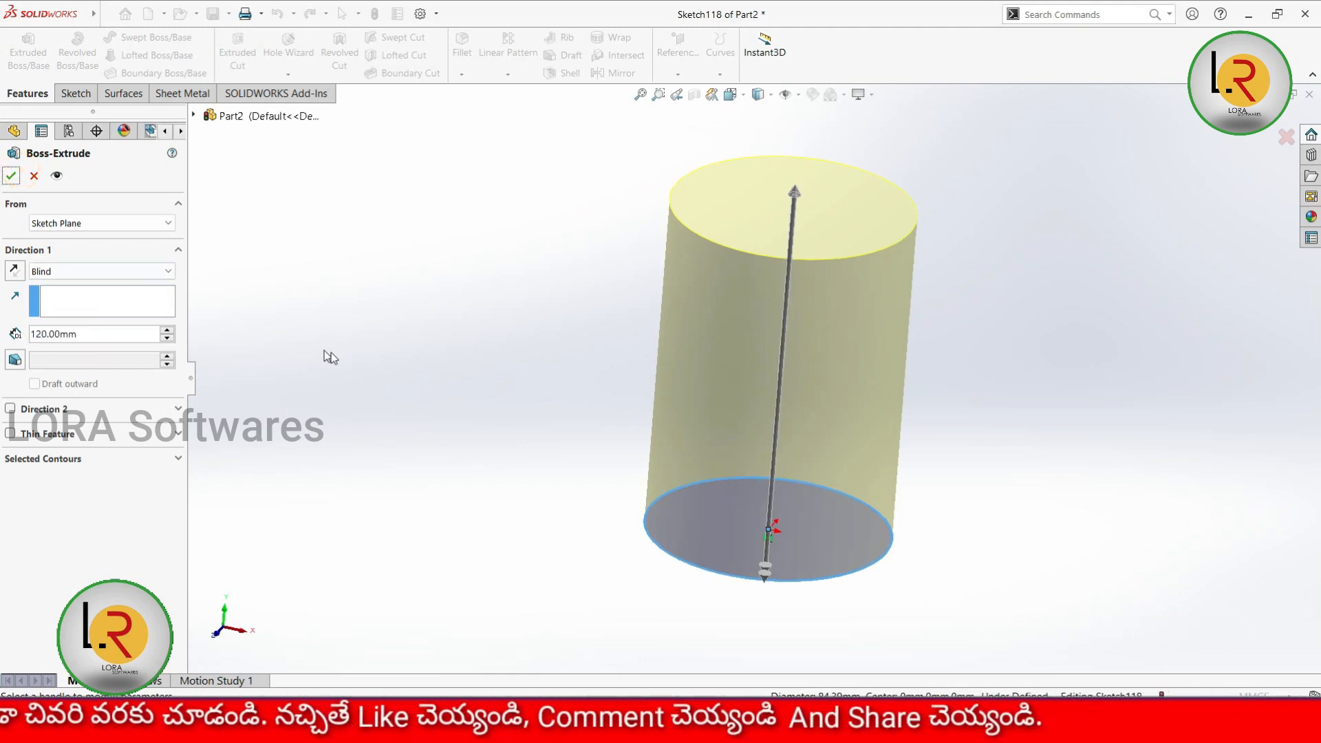
key(Return)
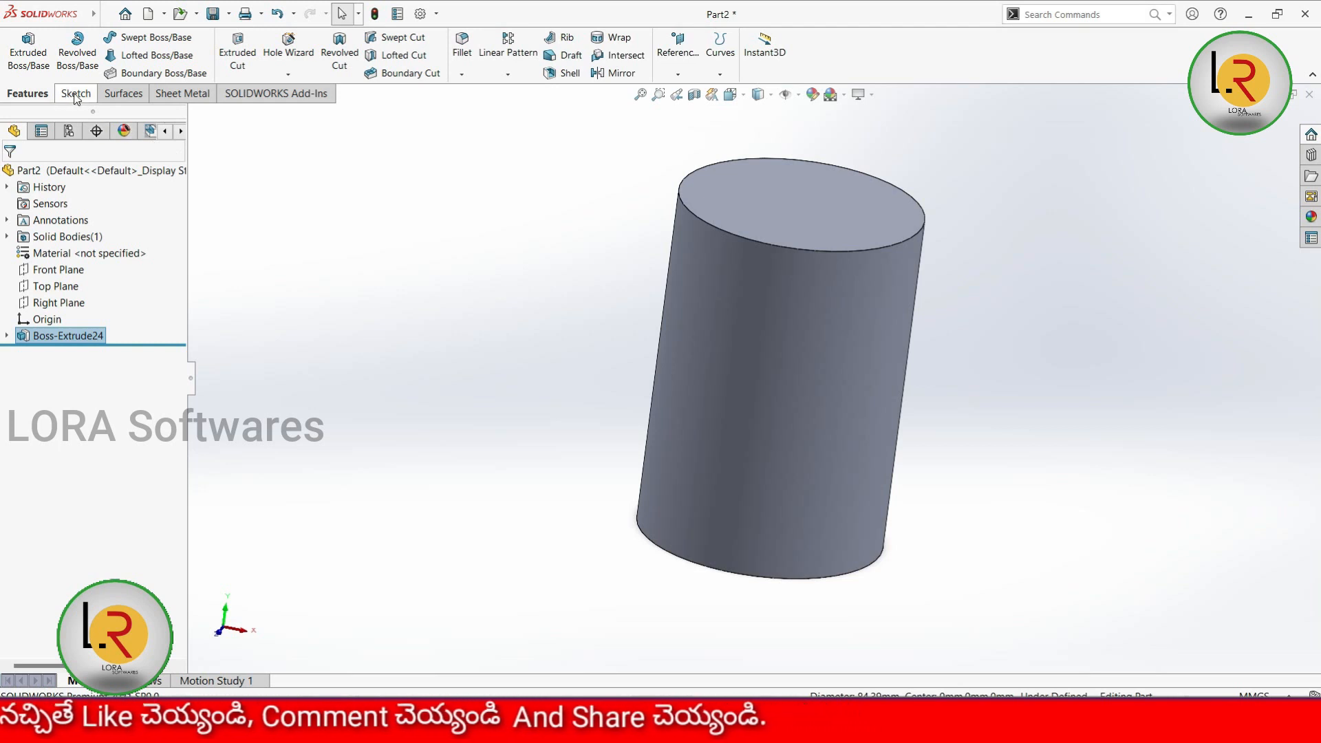
Step: Start the Thread command and choose the cylinder's upper circular edge as the thread location
click(287, 73)
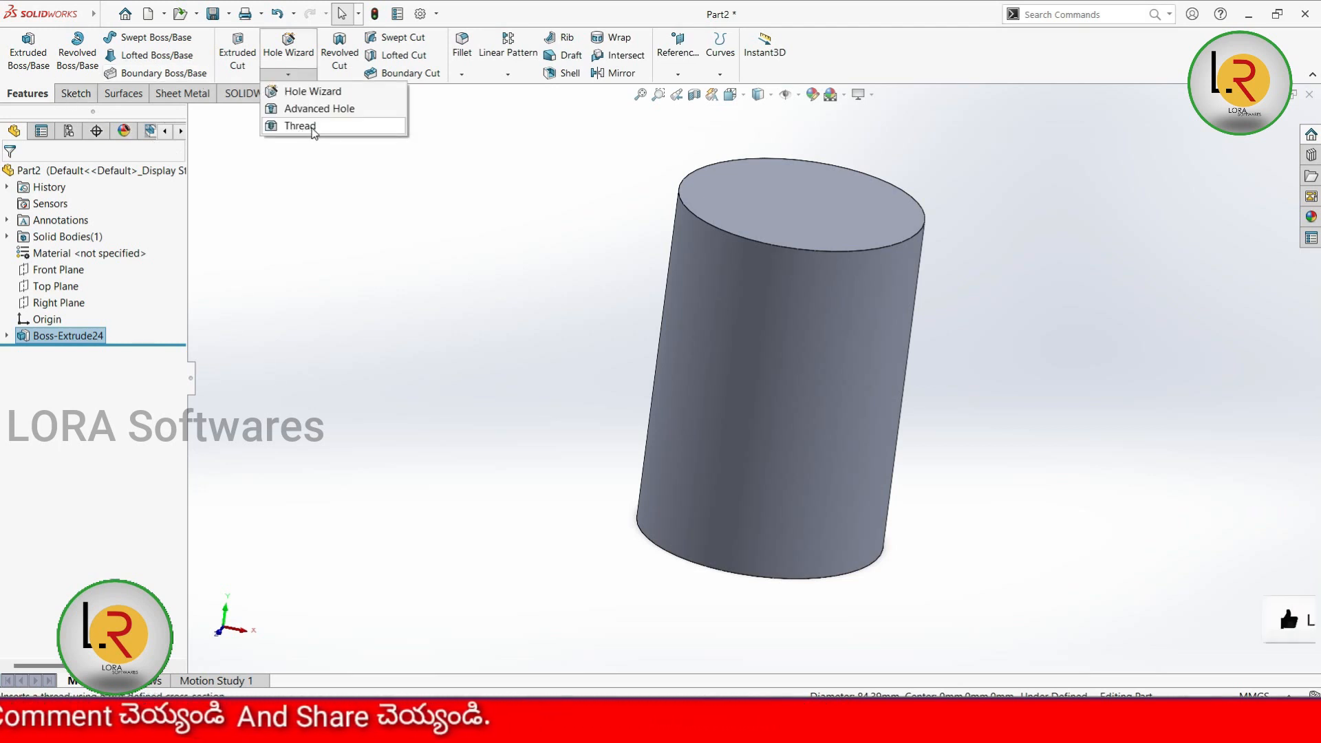
click(300, 125)
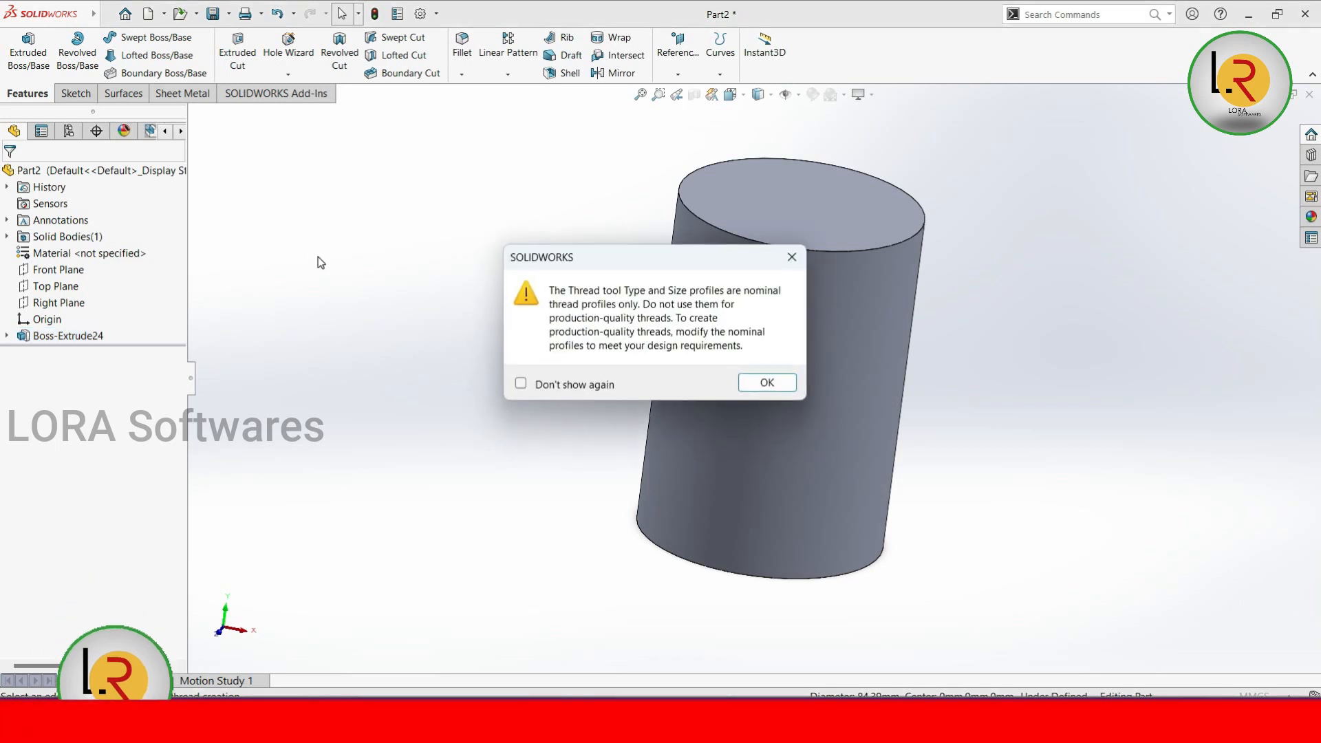
click(790, 258)
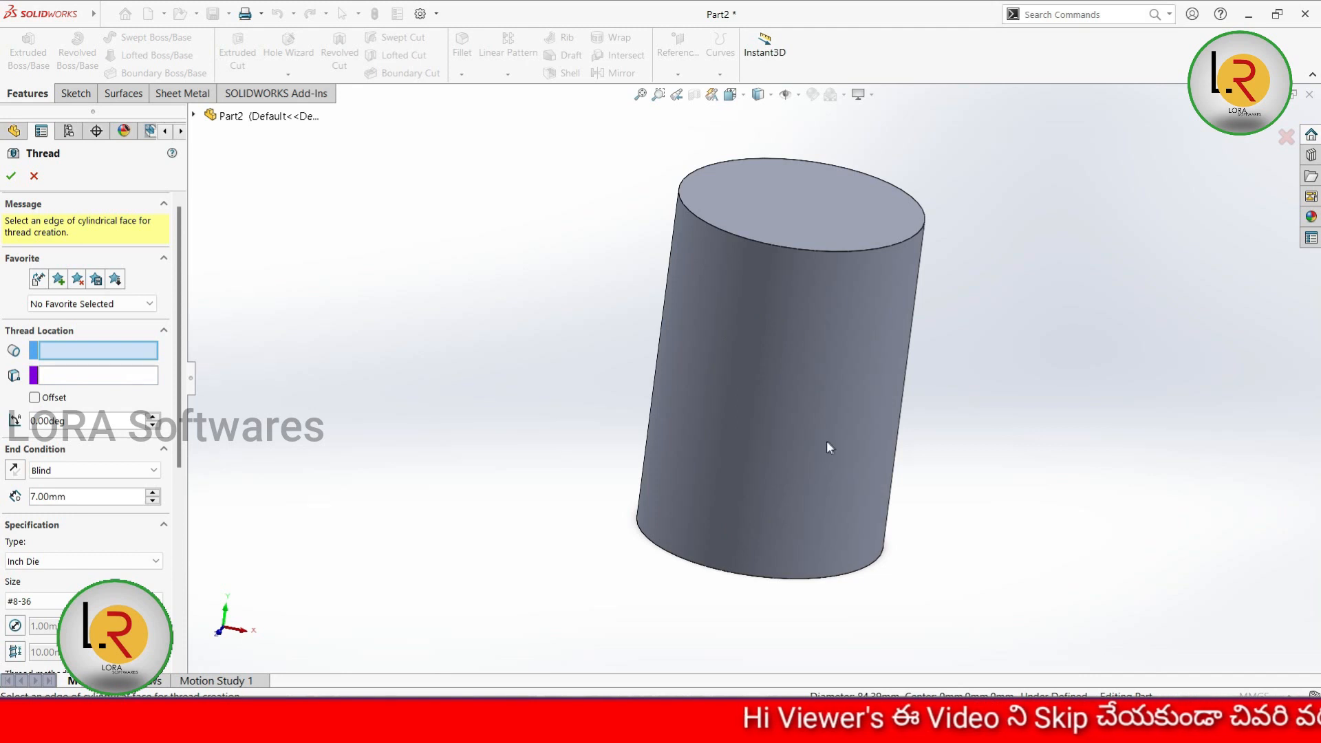
click(906, 246)
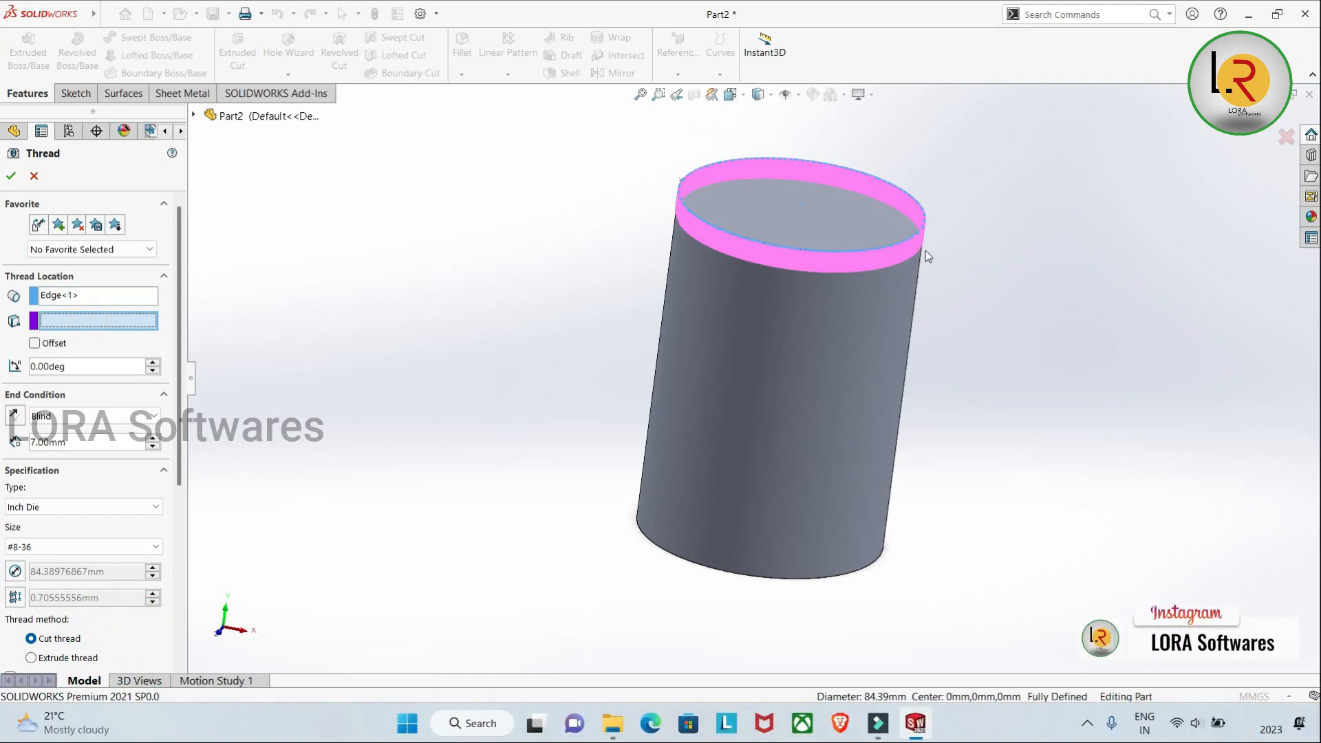
Step: Try the cylinder's lower circular edge as the optional start location of the thread and remove that selection
click(884, 555)
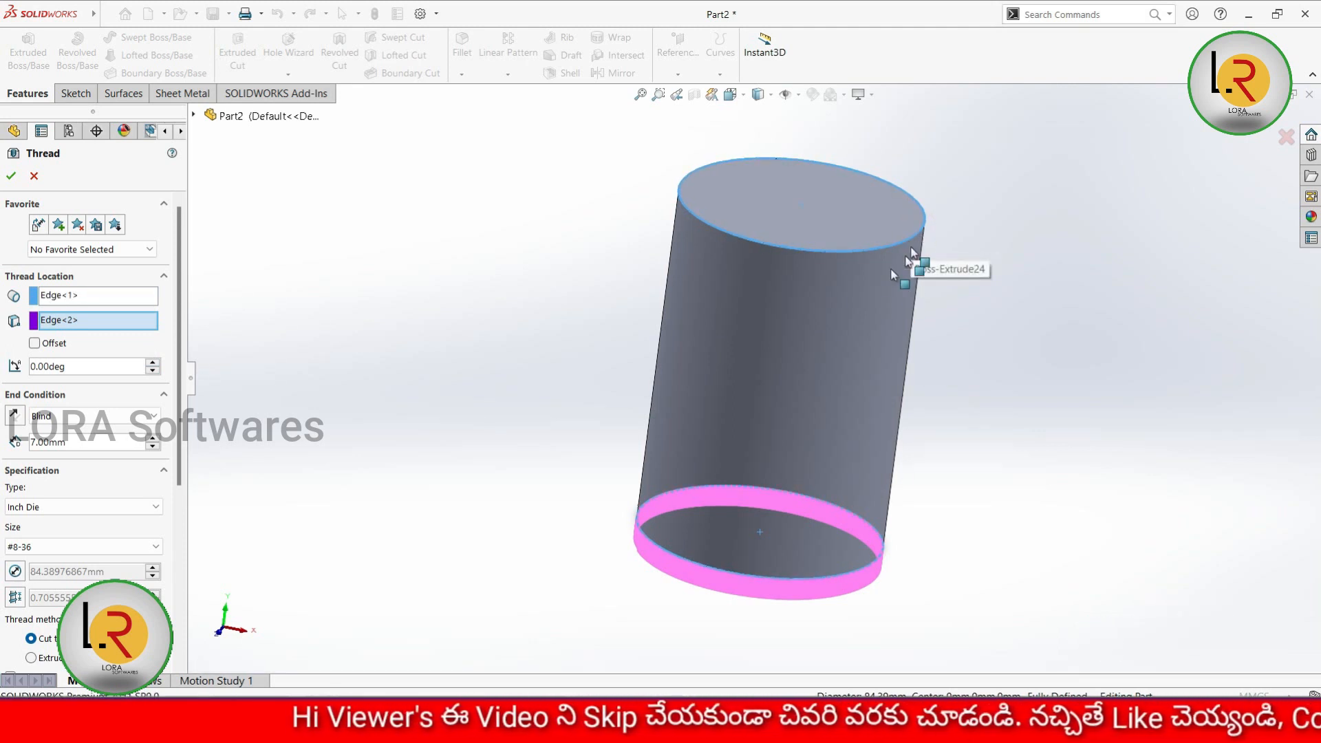
right_click(90, 321)
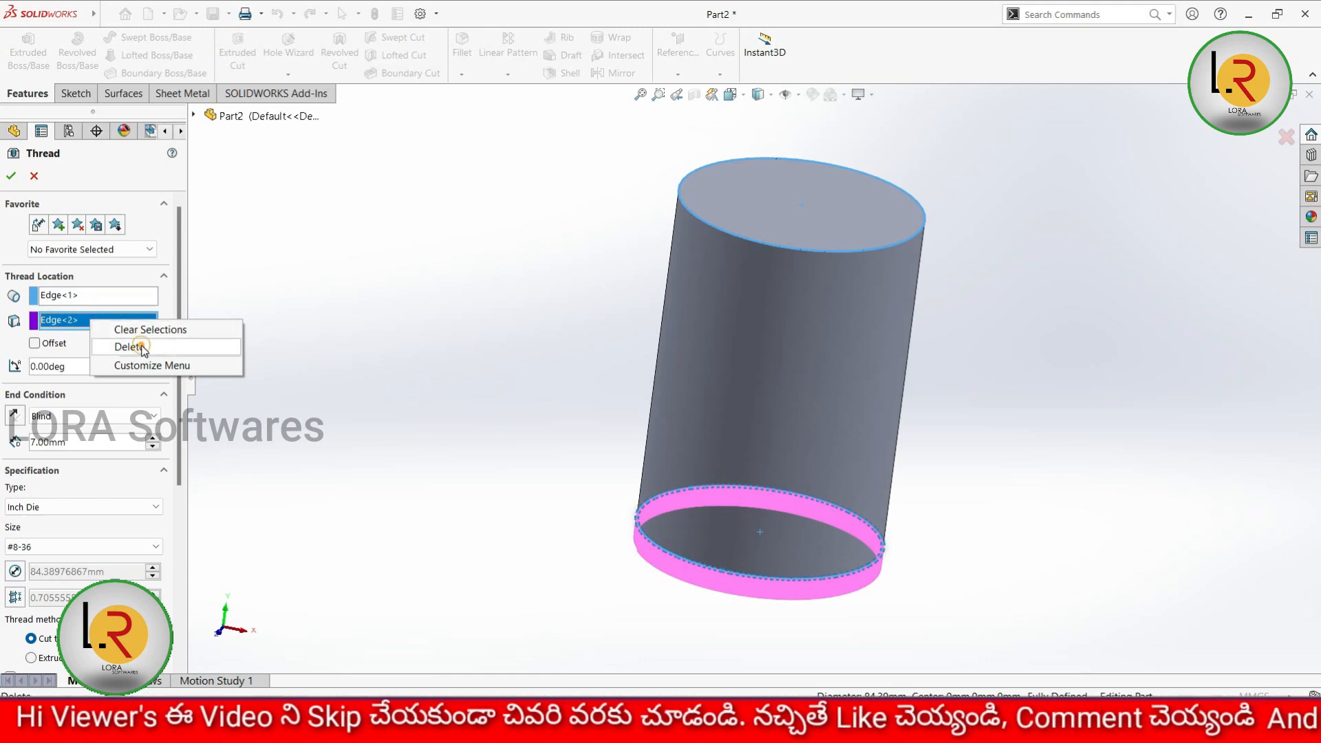
click(142, 347)
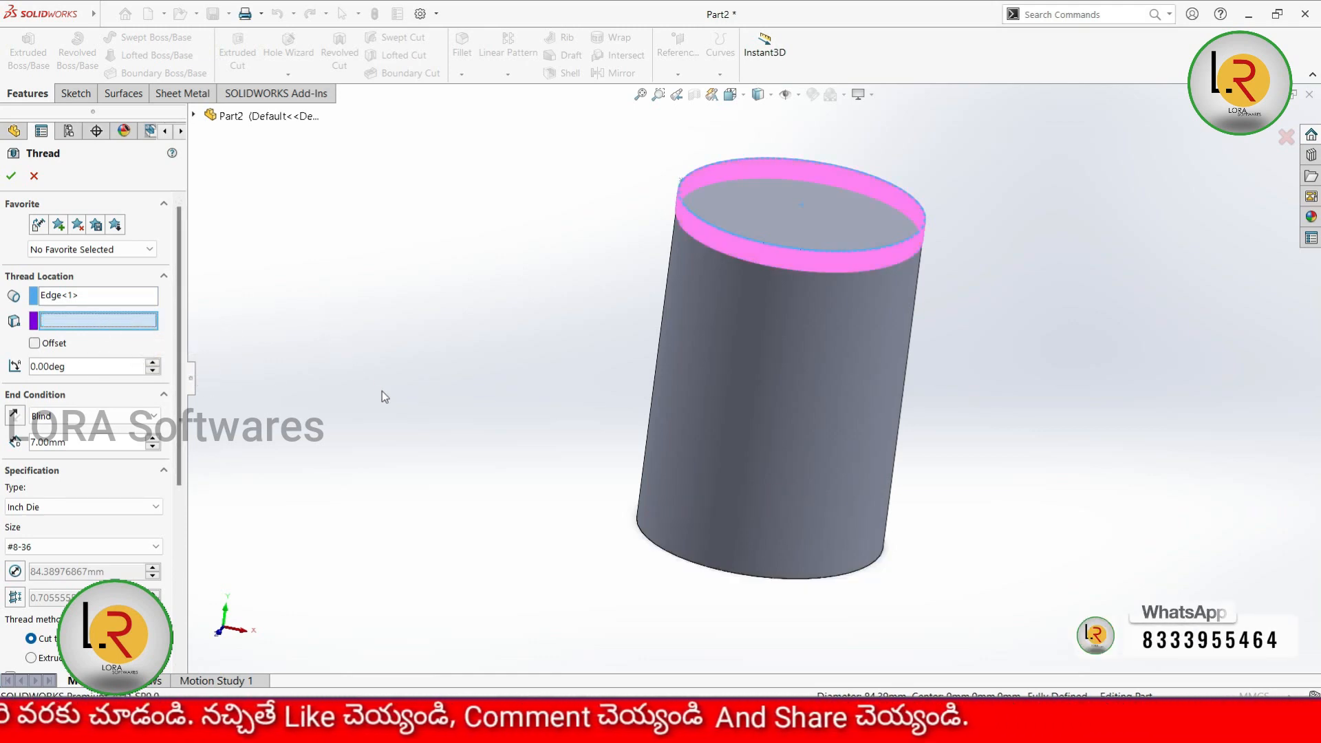
middle_drag(381, 391, 384, 369)
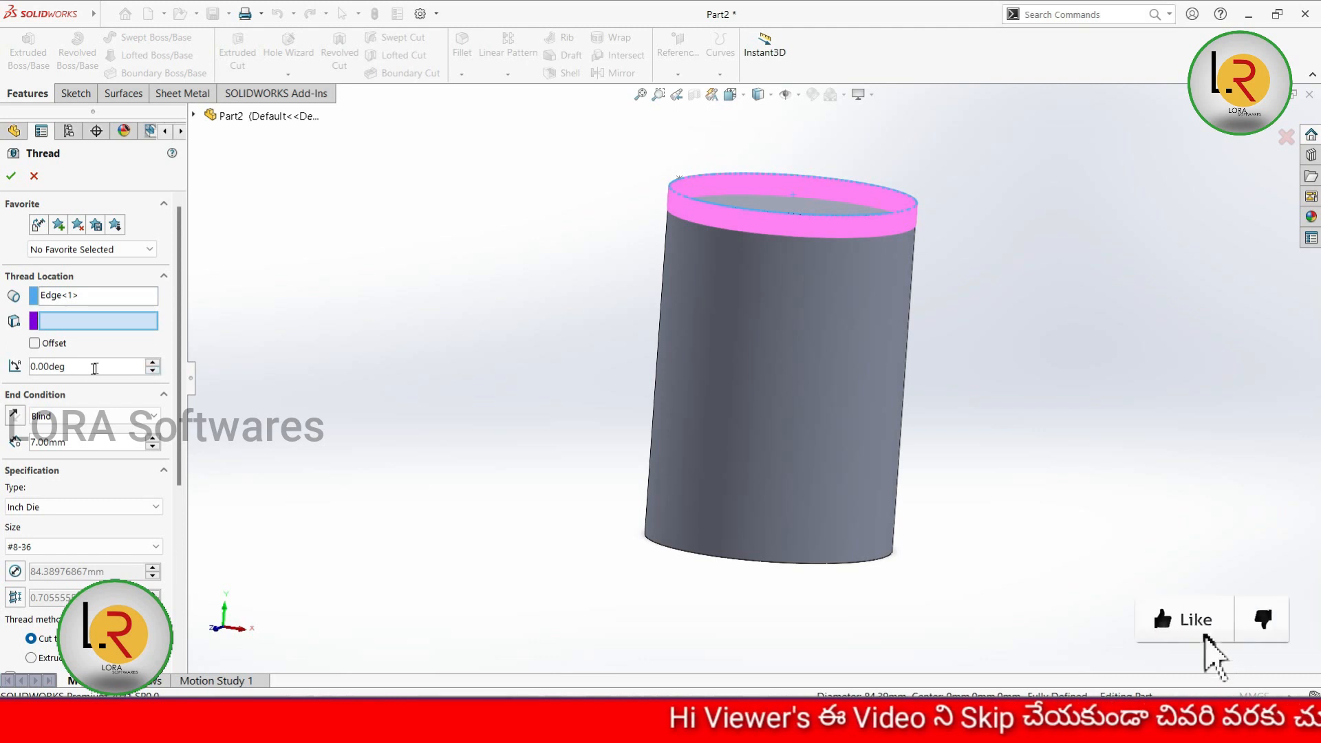
drag(97, 366, 10, 370)
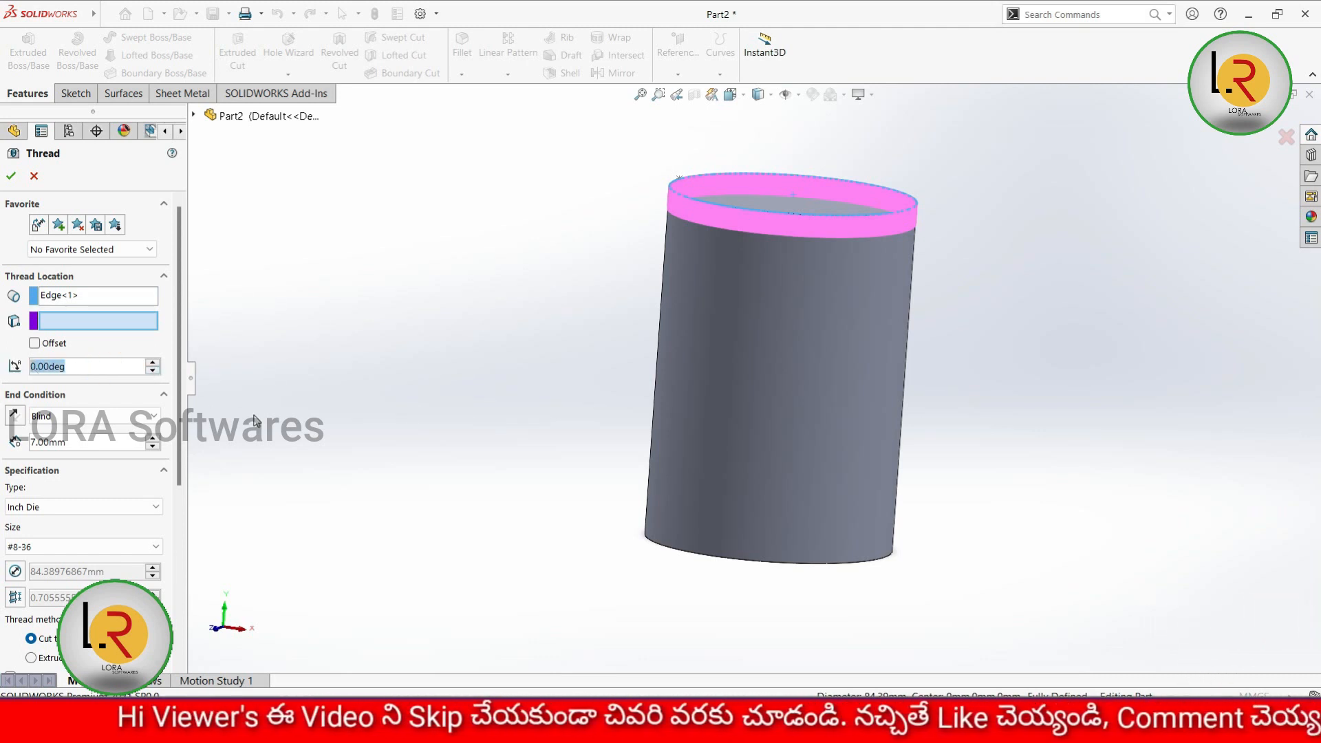
middle_drag(610, 376, 677, 291)
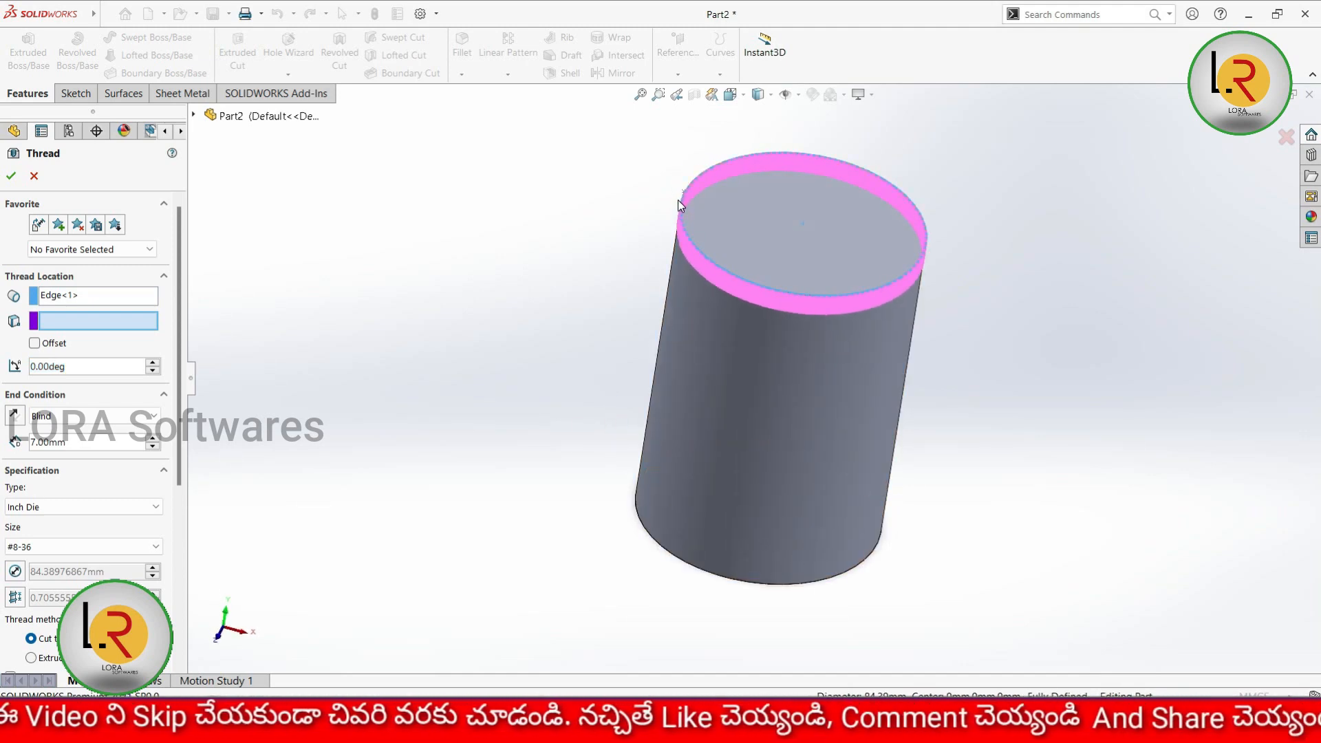
middle_drag(584, 283, 548, 295)
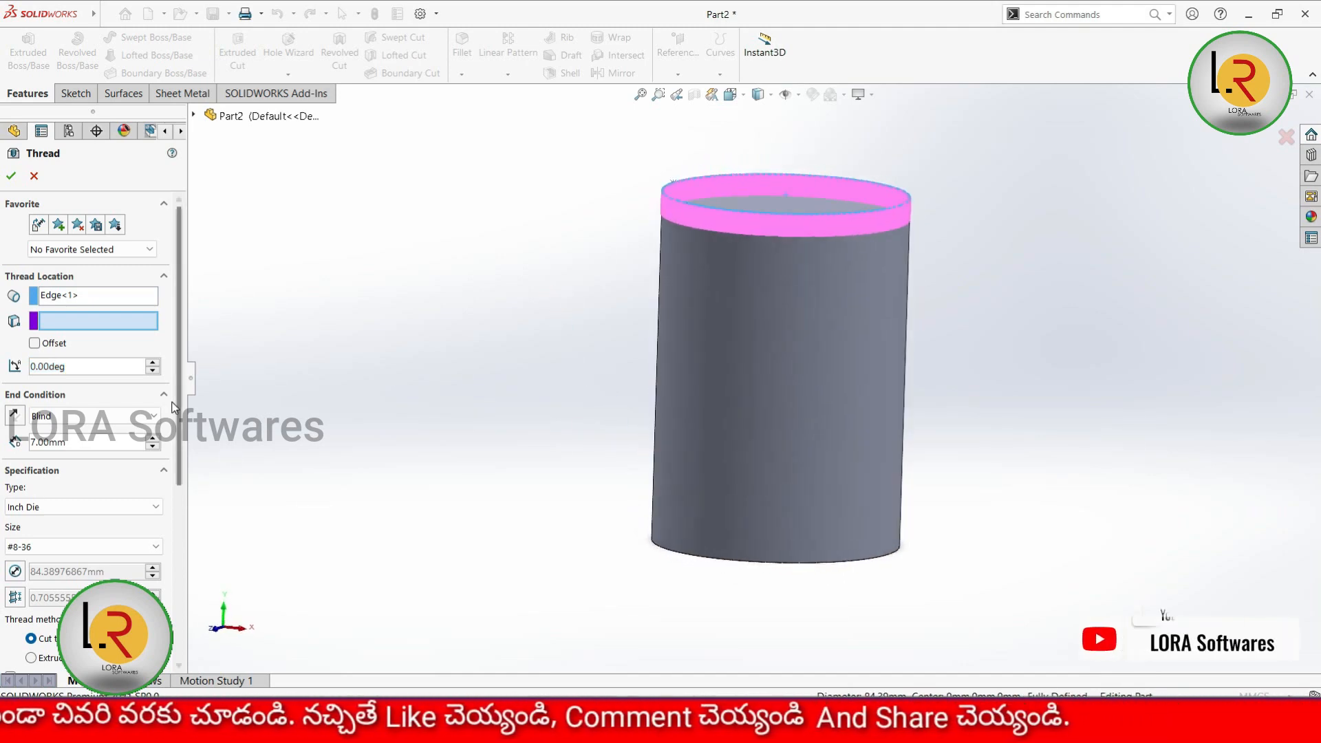
middle_drag(342, 389, 352, 394)
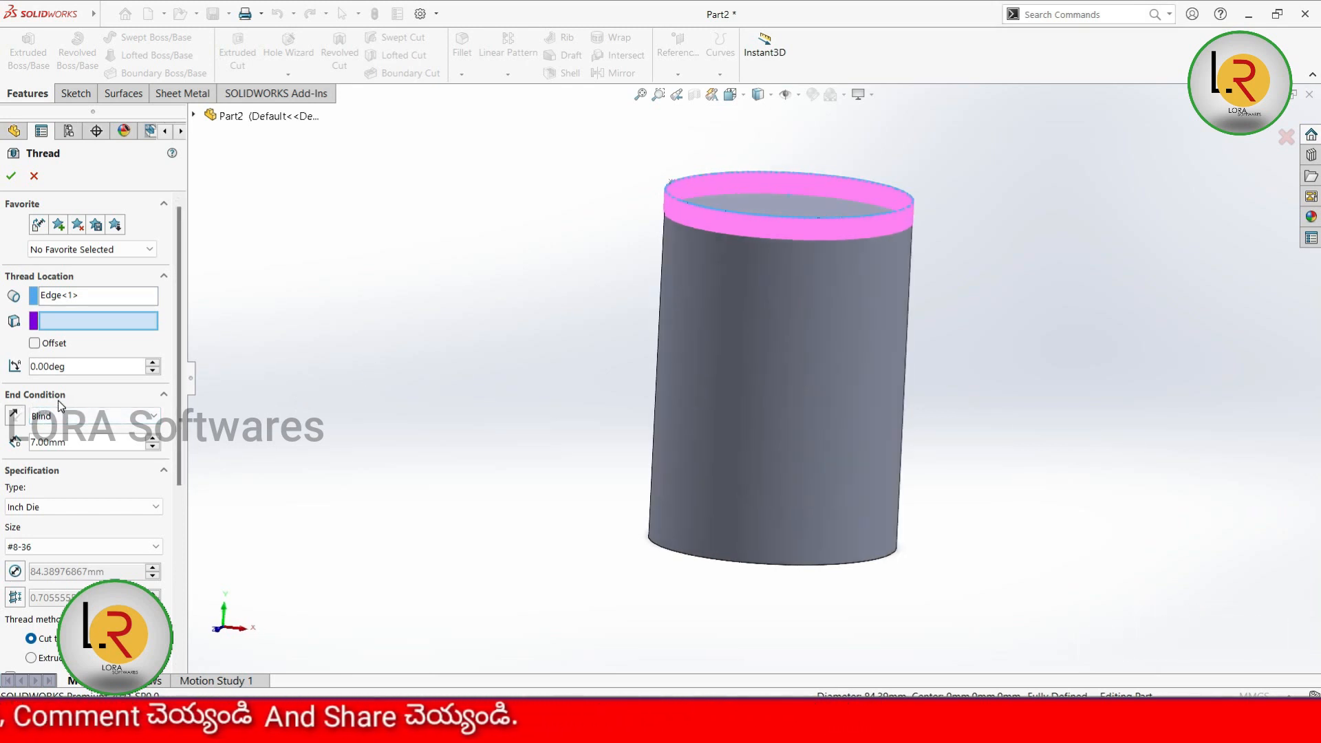
Step: Try the thread's Up To Selection end condition on the cylinder's side face, and the Revolutions end condition with 15 turns
click(113, 417)
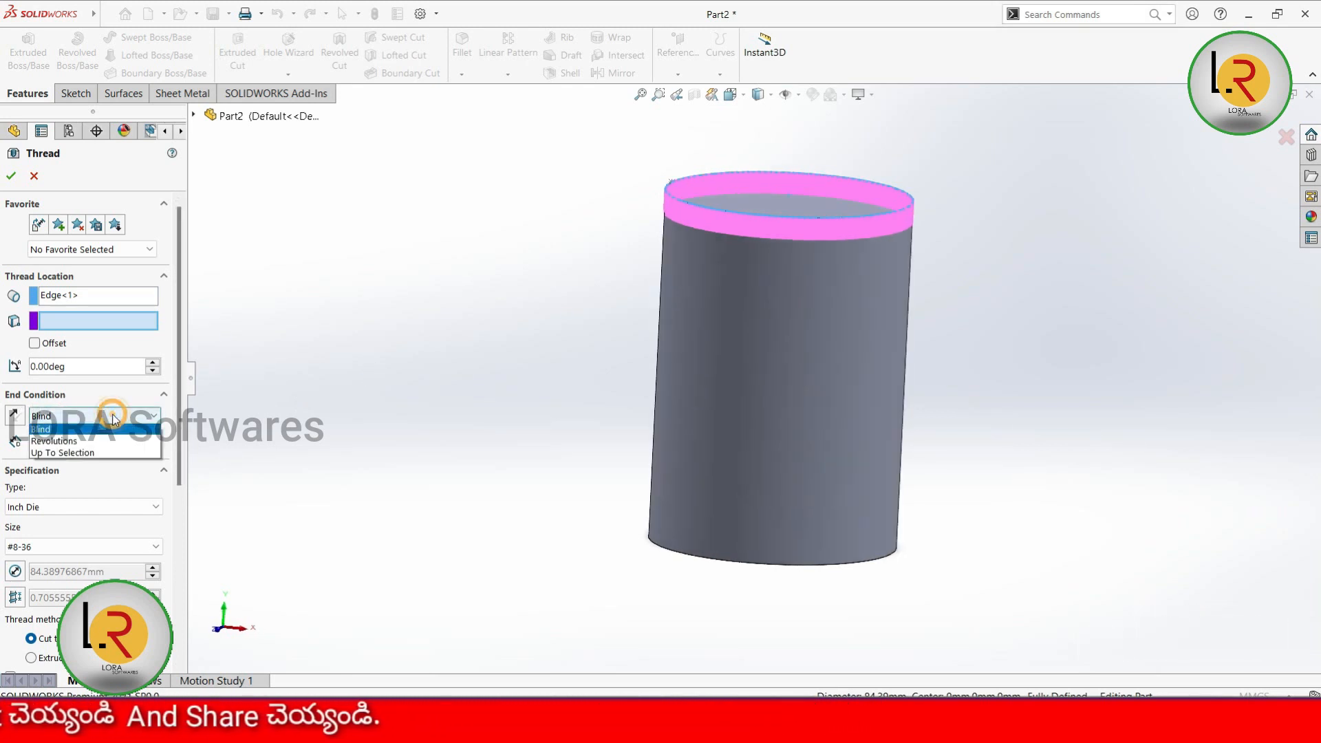
click(98, 455)
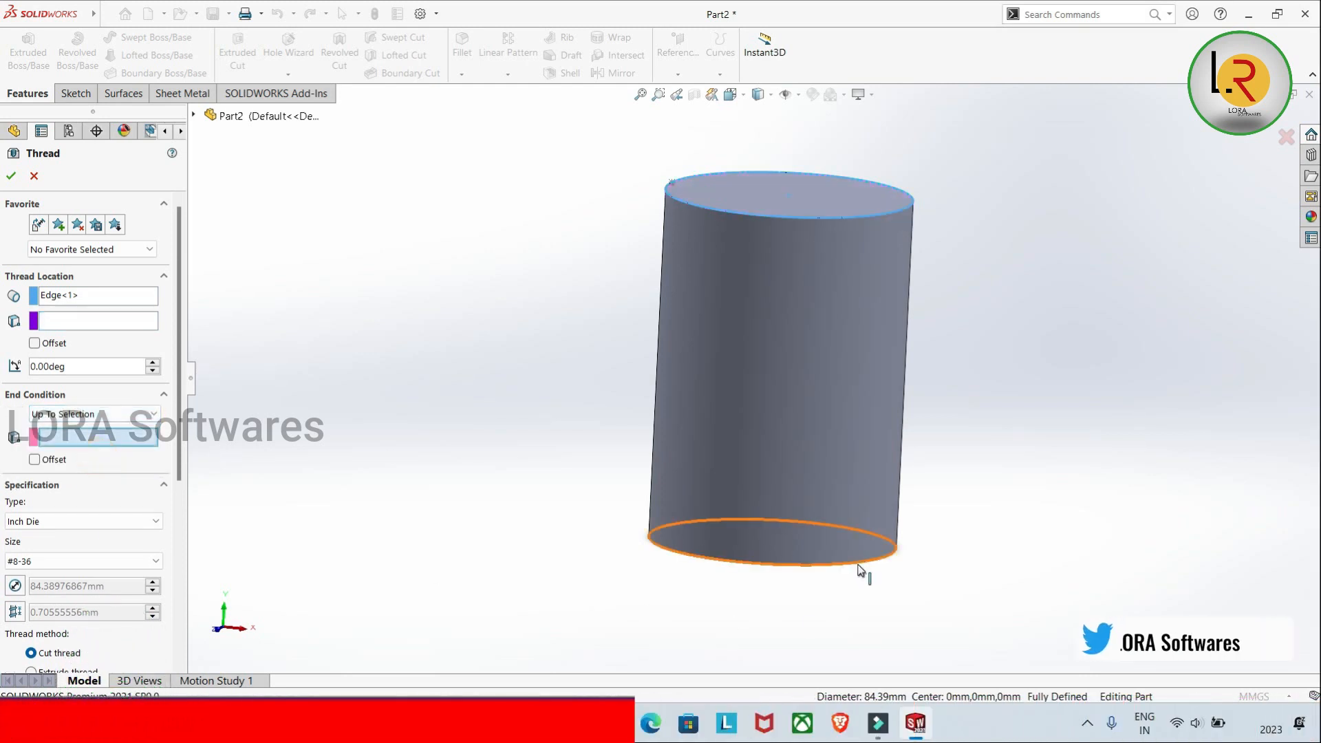
click(858, 233)
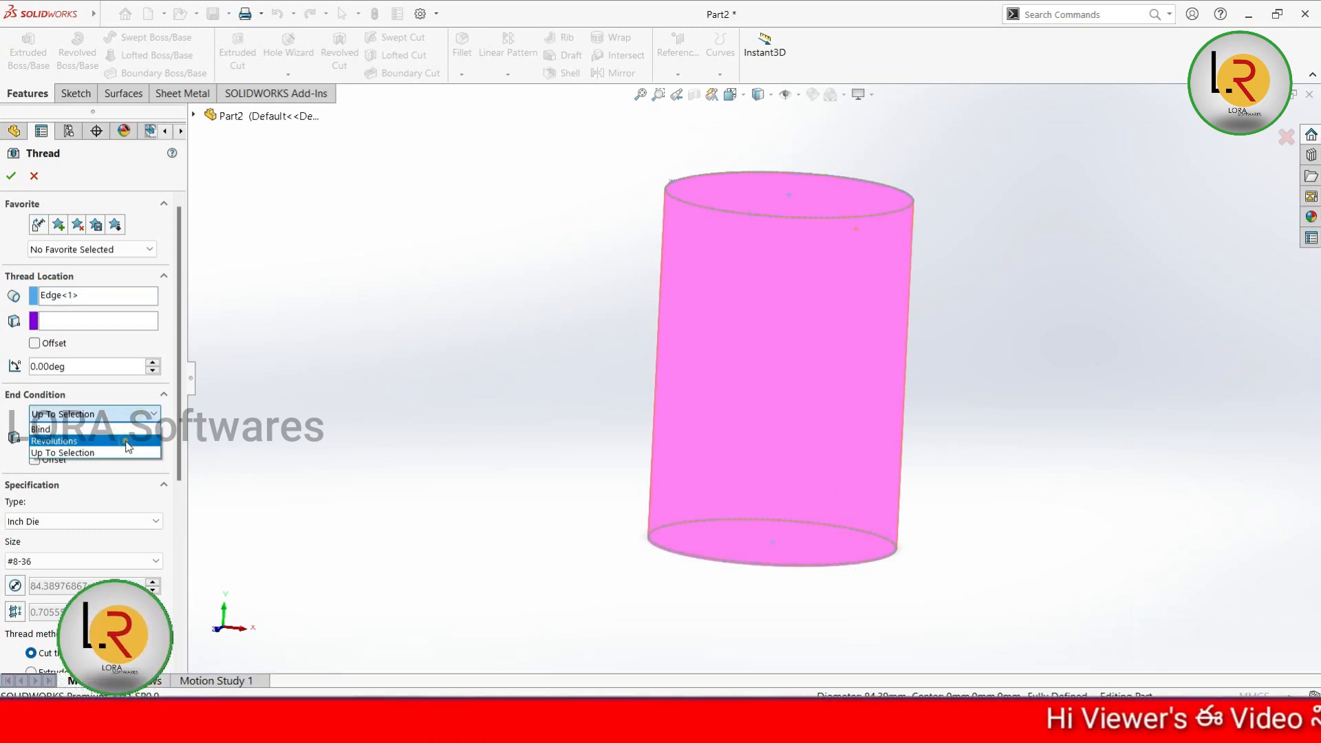
click(127, 441)
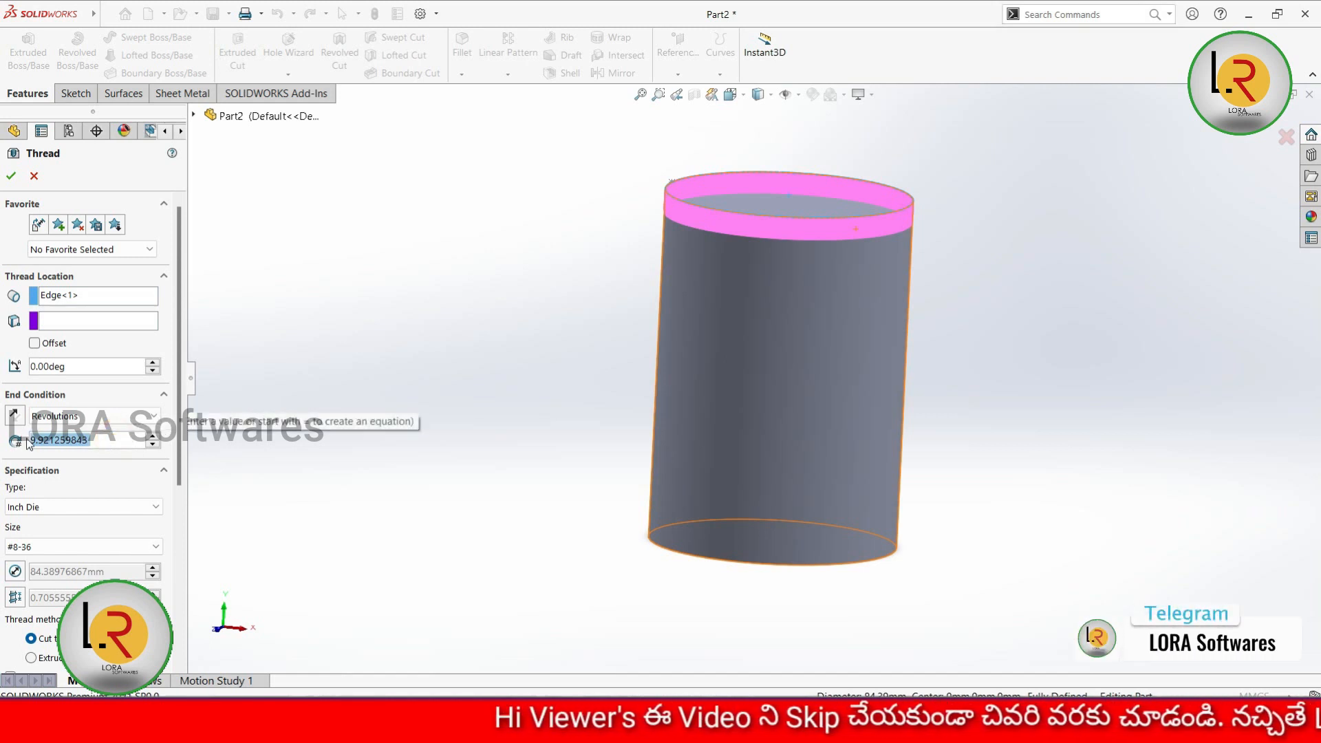
text(15)
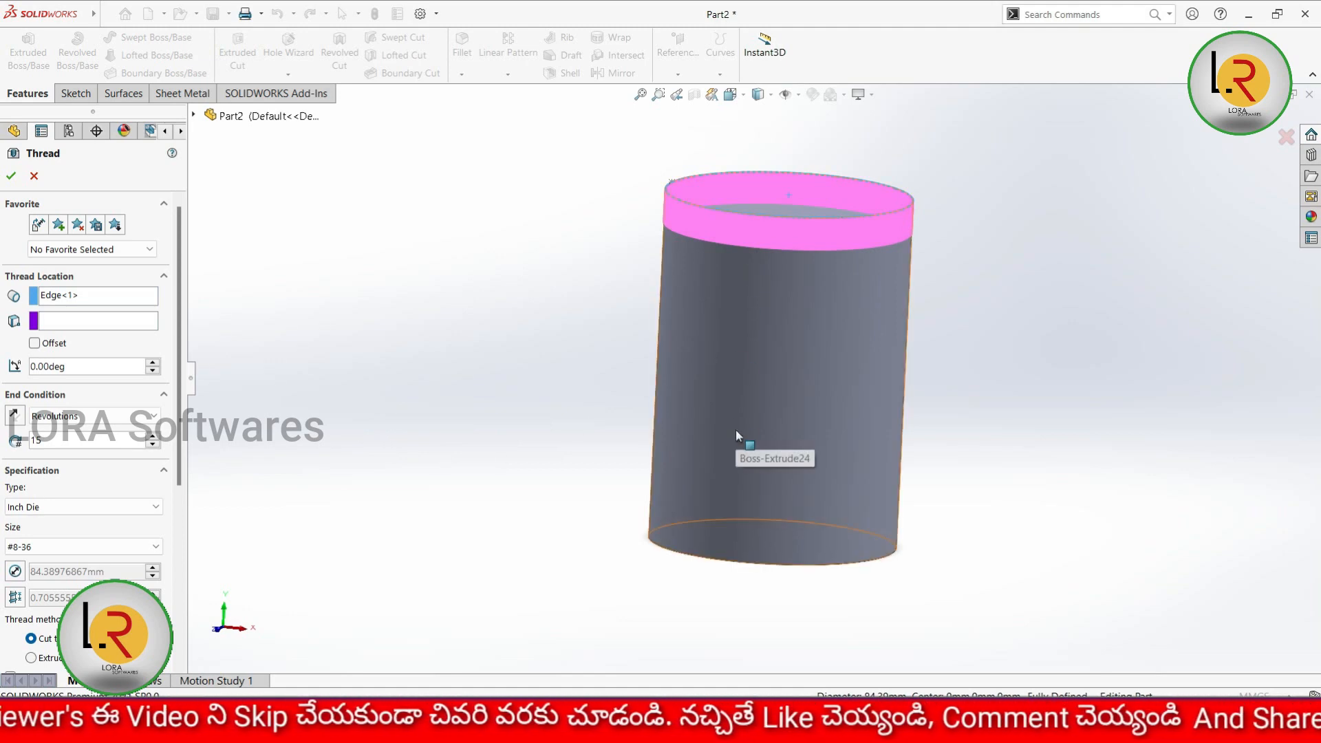
Step: Change the thread's end condition to Blind with a depth of 25 mm
click(140, 418)
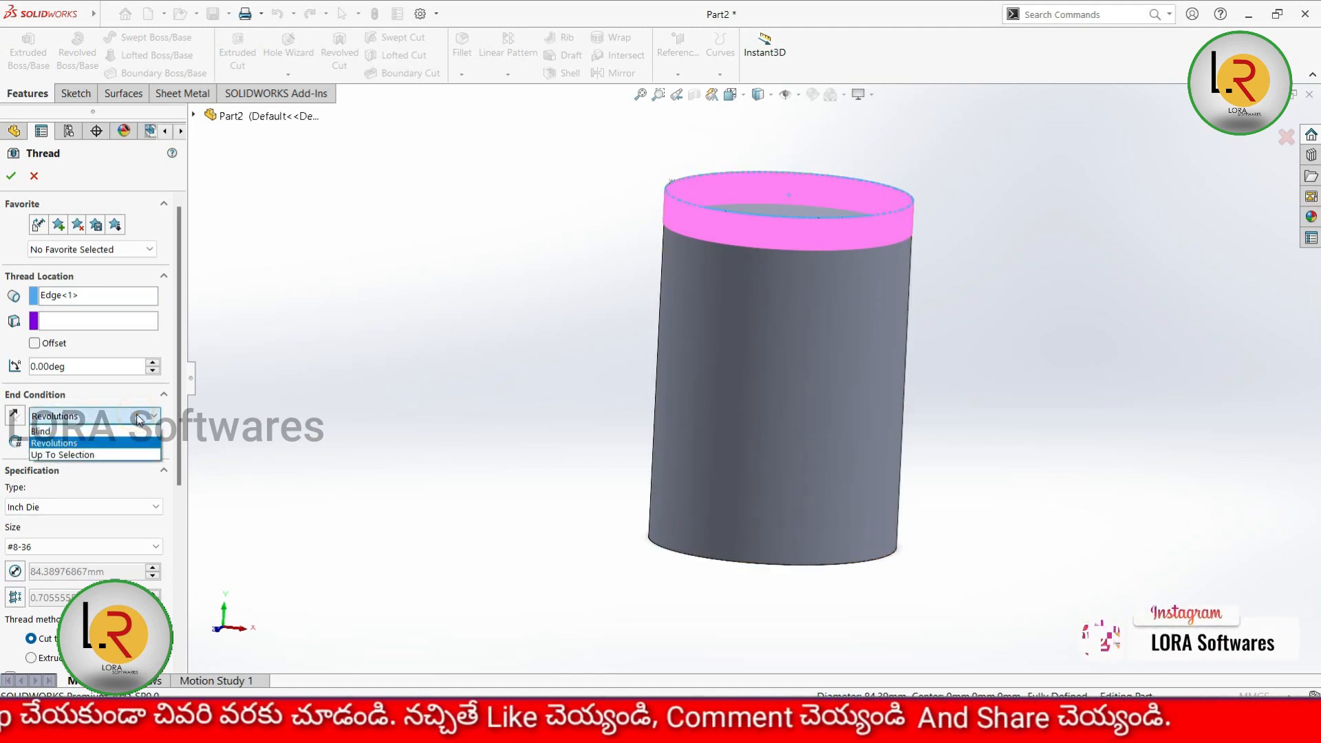
click(106, 433)
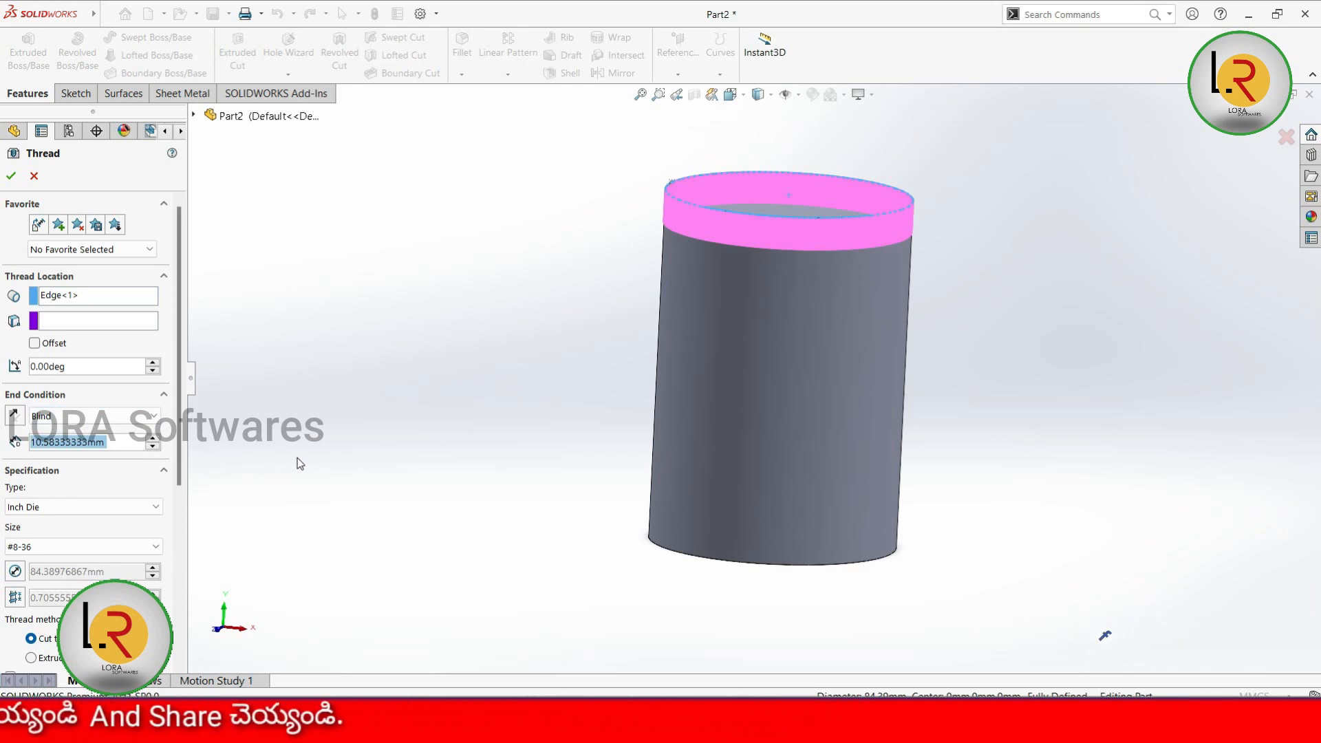
text(25.00mm)
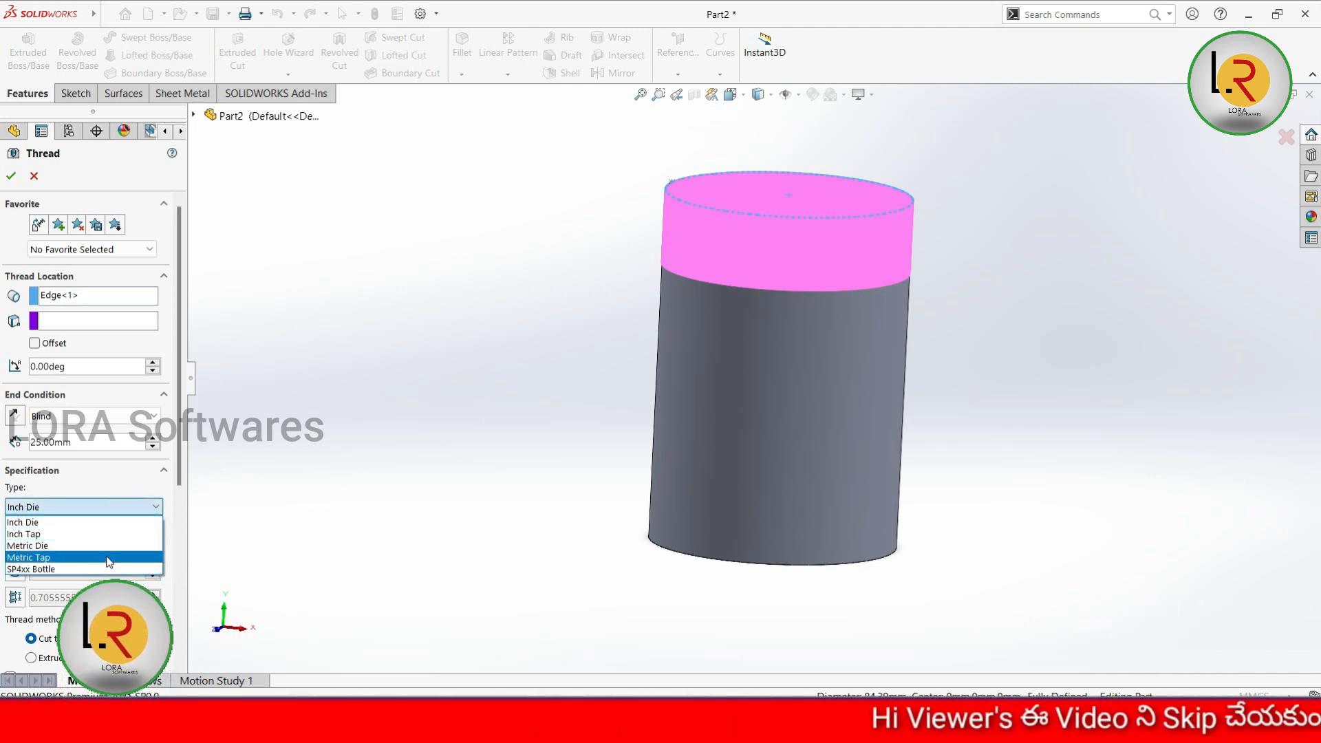
Step: Keep the Inch Die type, set the thread size to 0.2500-28 and override the pitch with 3 mm
click(177, 457)
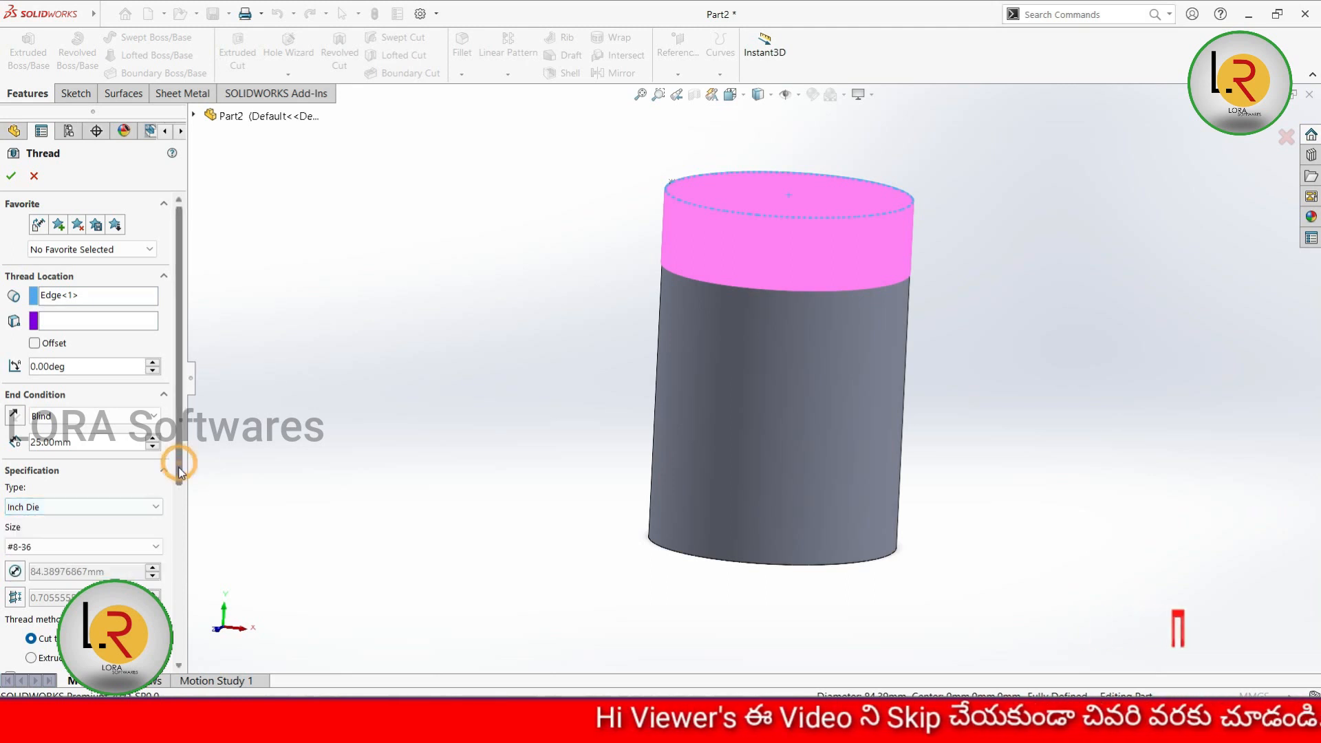
drag(175, 466, 177, 584)
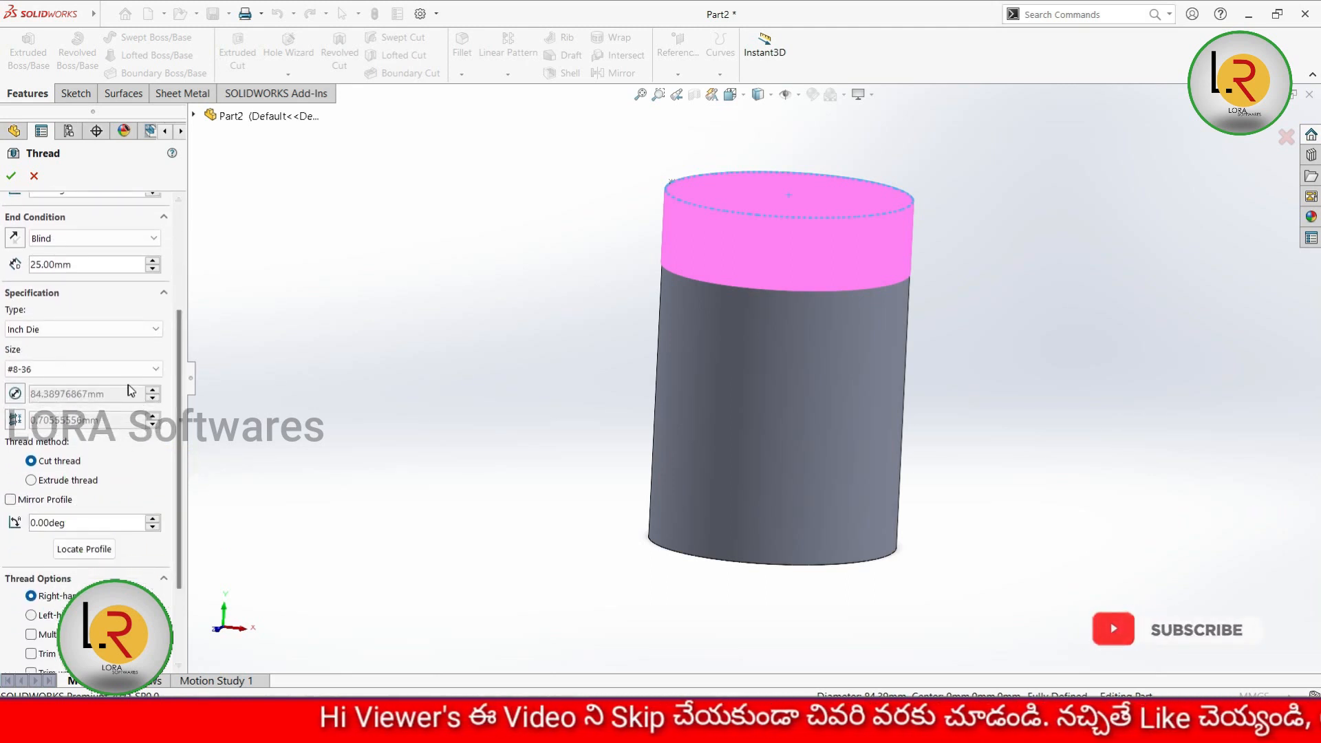
click(143, 369)
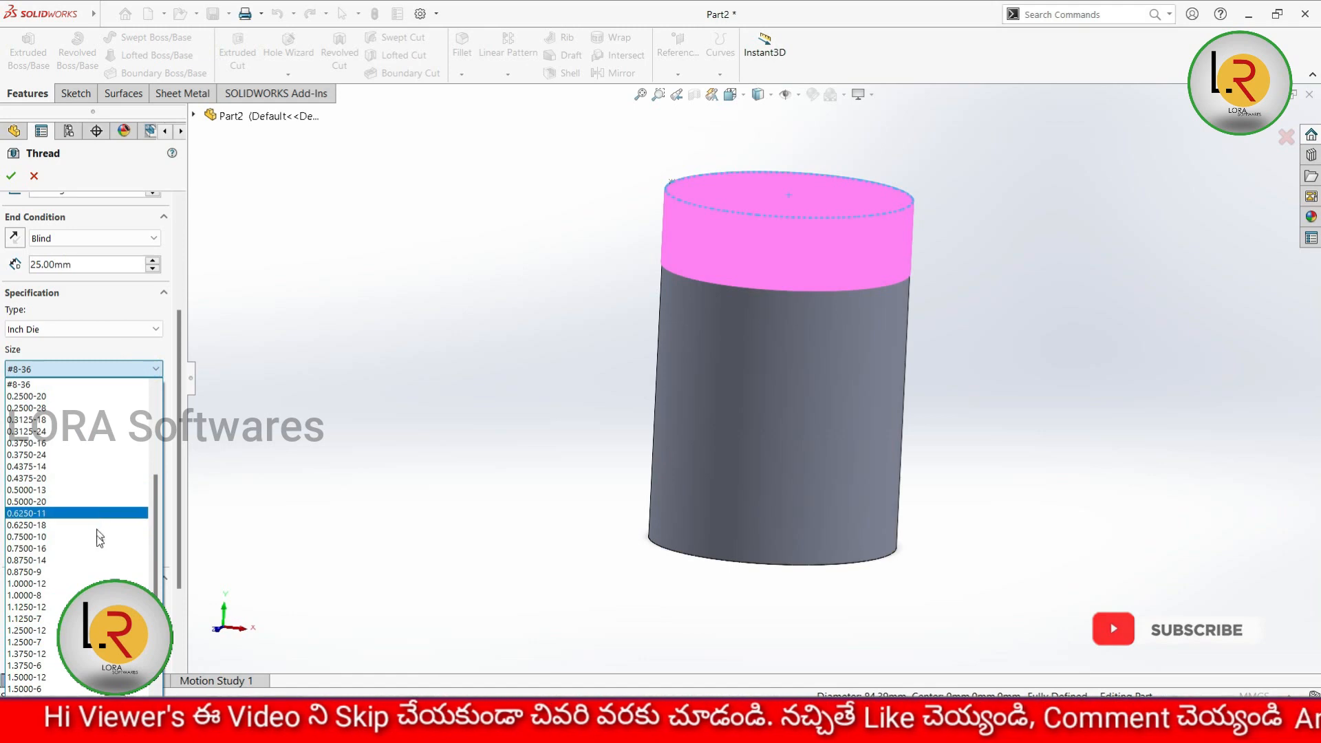
click(89, 408)
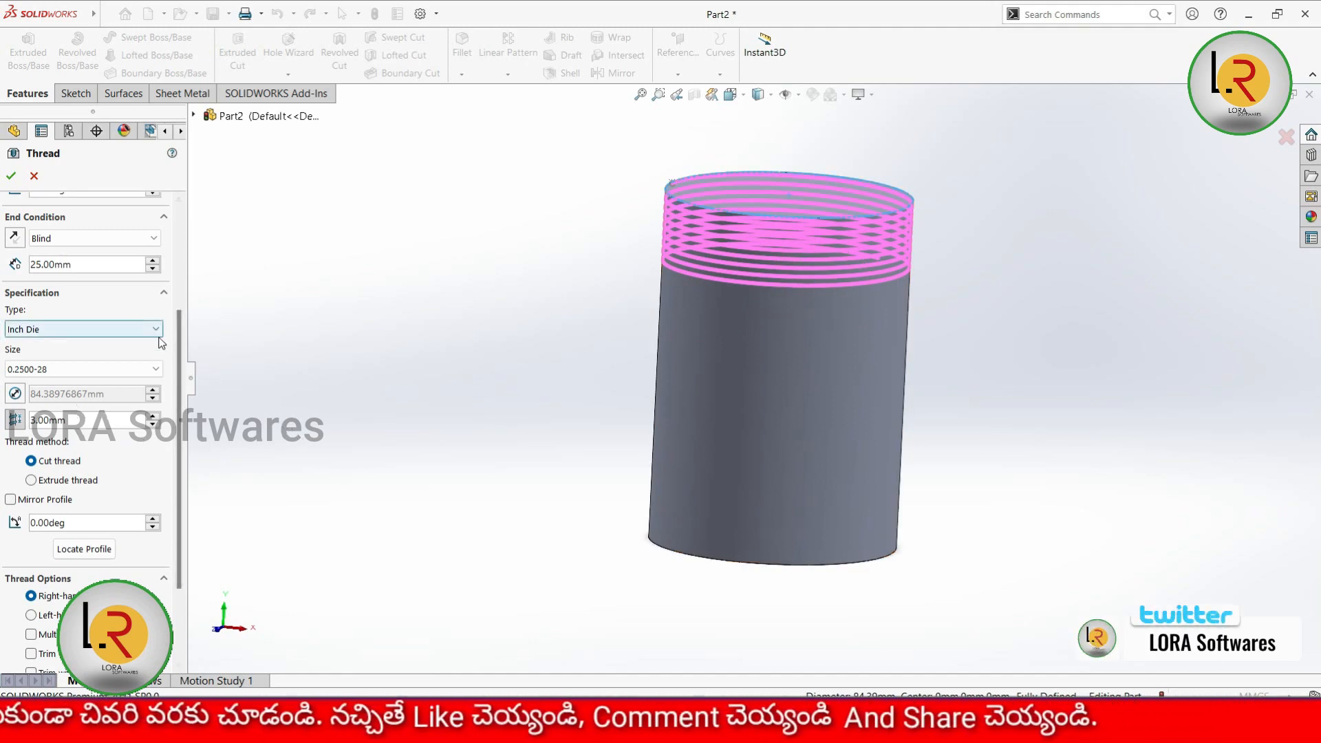
Step: Set the thread's blind depth to 50 mm
scroll(169, 337, up, 2)
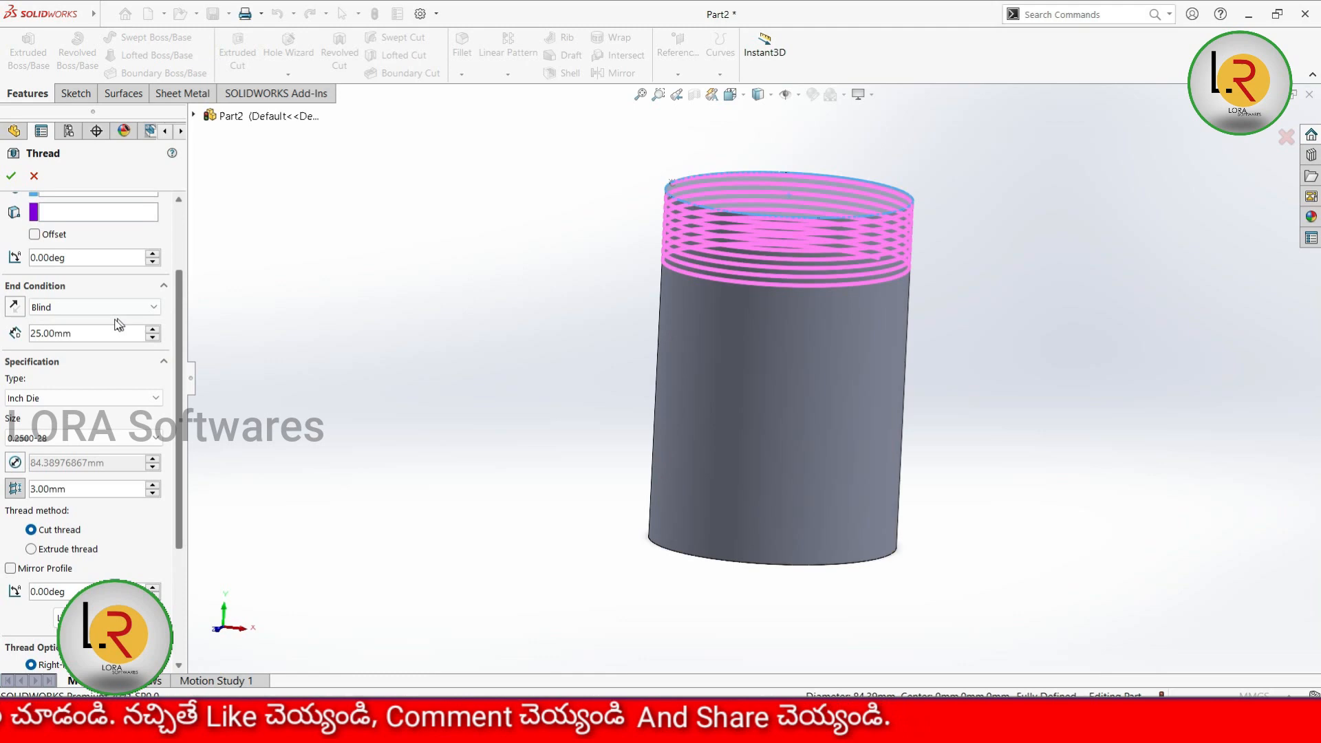
double_click(79, 333)
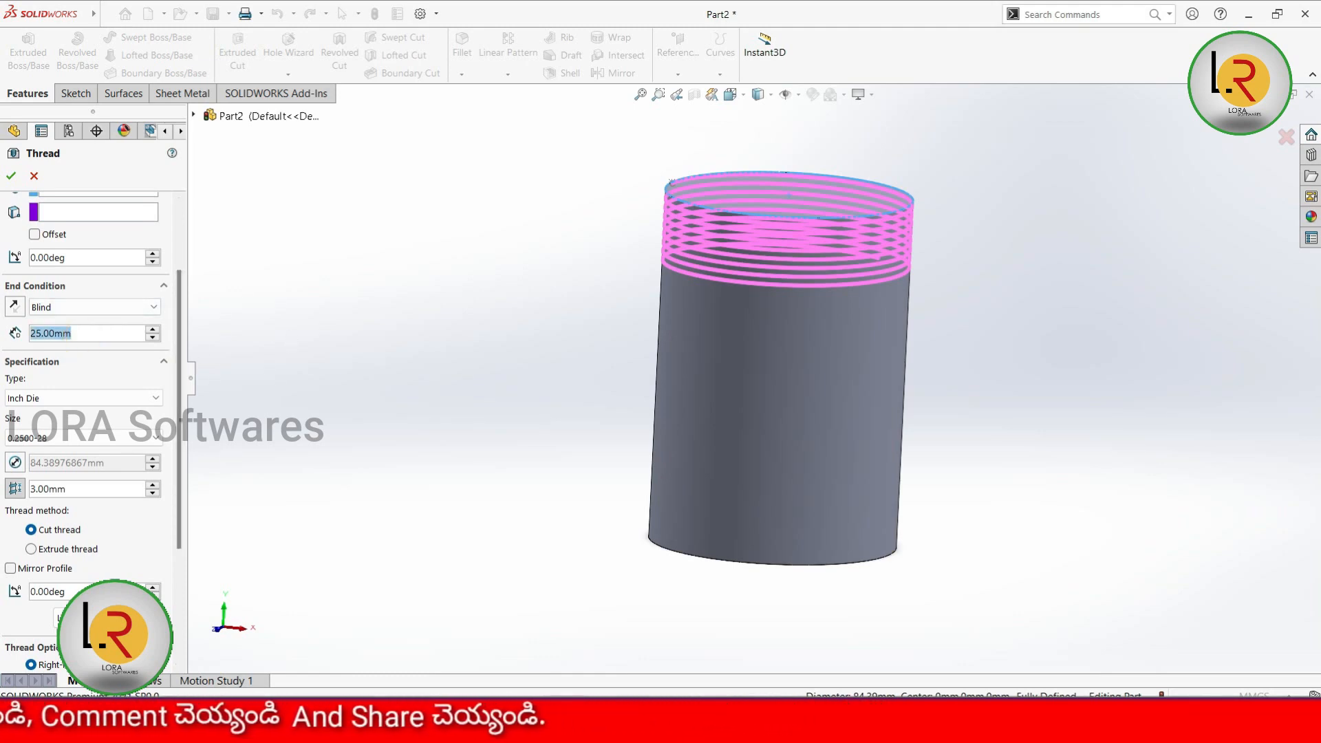
text(50)
key(Return)
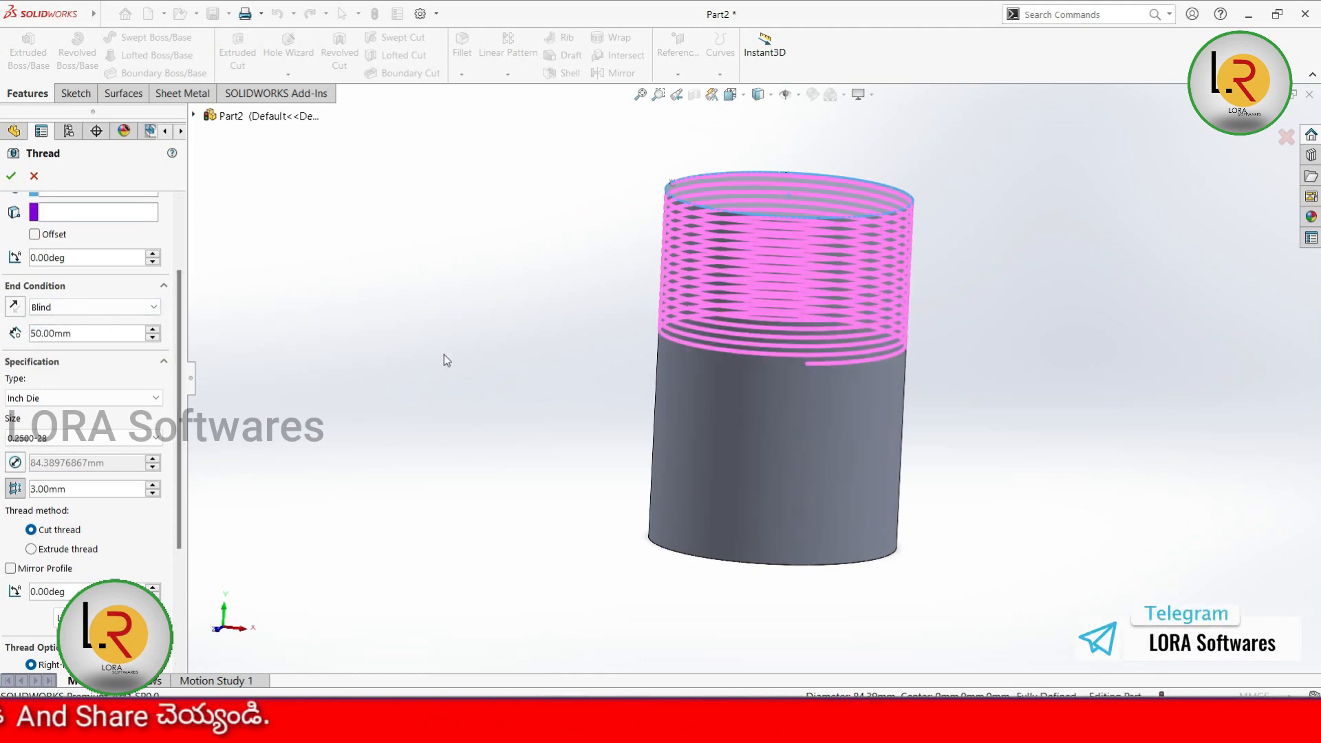
Step: Enable Mirror Profile for the thread with the Mirror horizontally option
scroll(183, 401, down, 5)
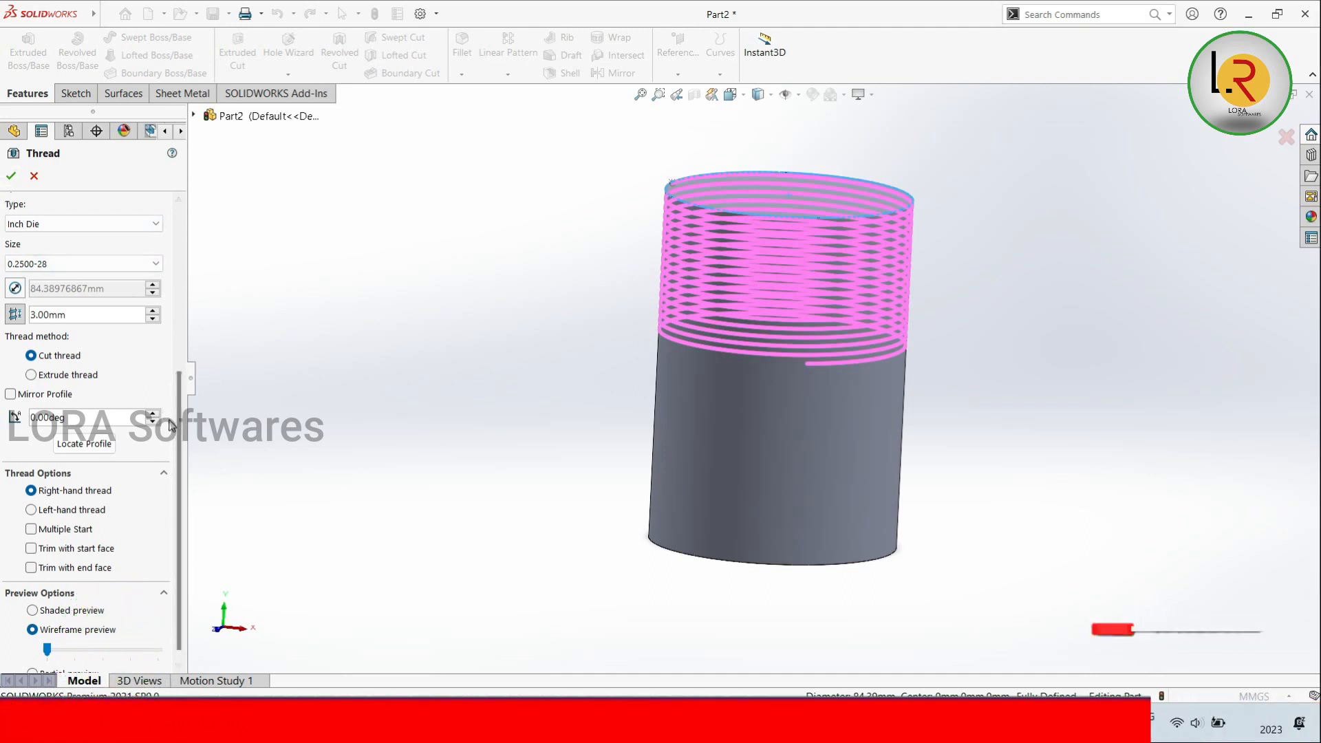
drag(177, 421, 170, 453)
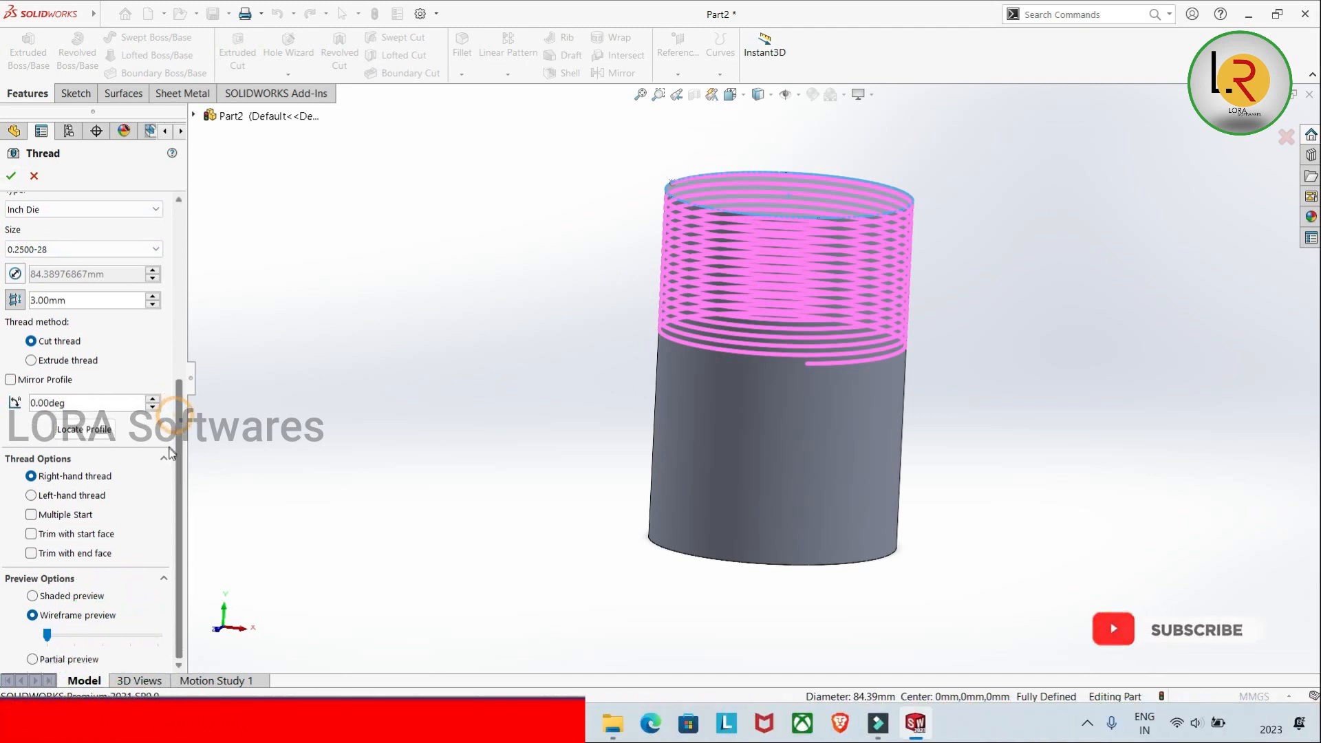
click(10, 380)
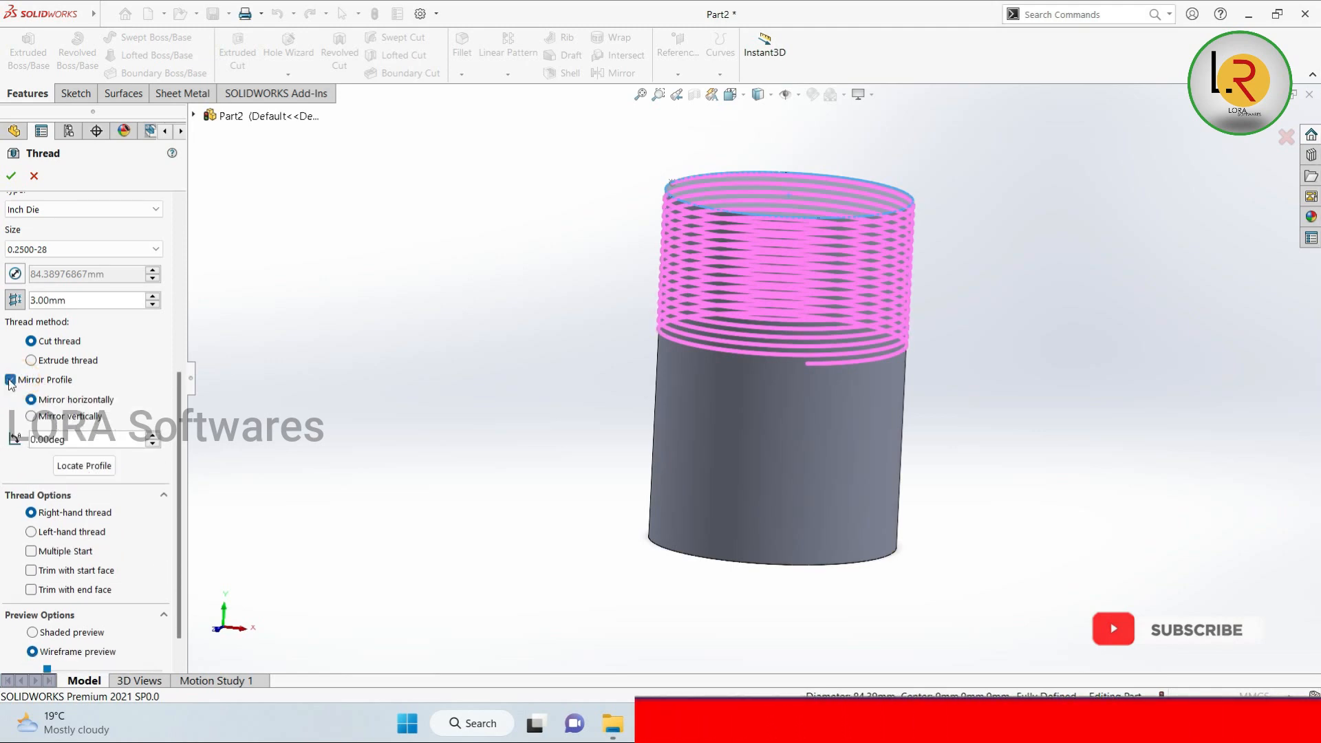
Step: Try the Mirror vertically option for the thread profile and turn Mirror Profile off
click(10, 380)
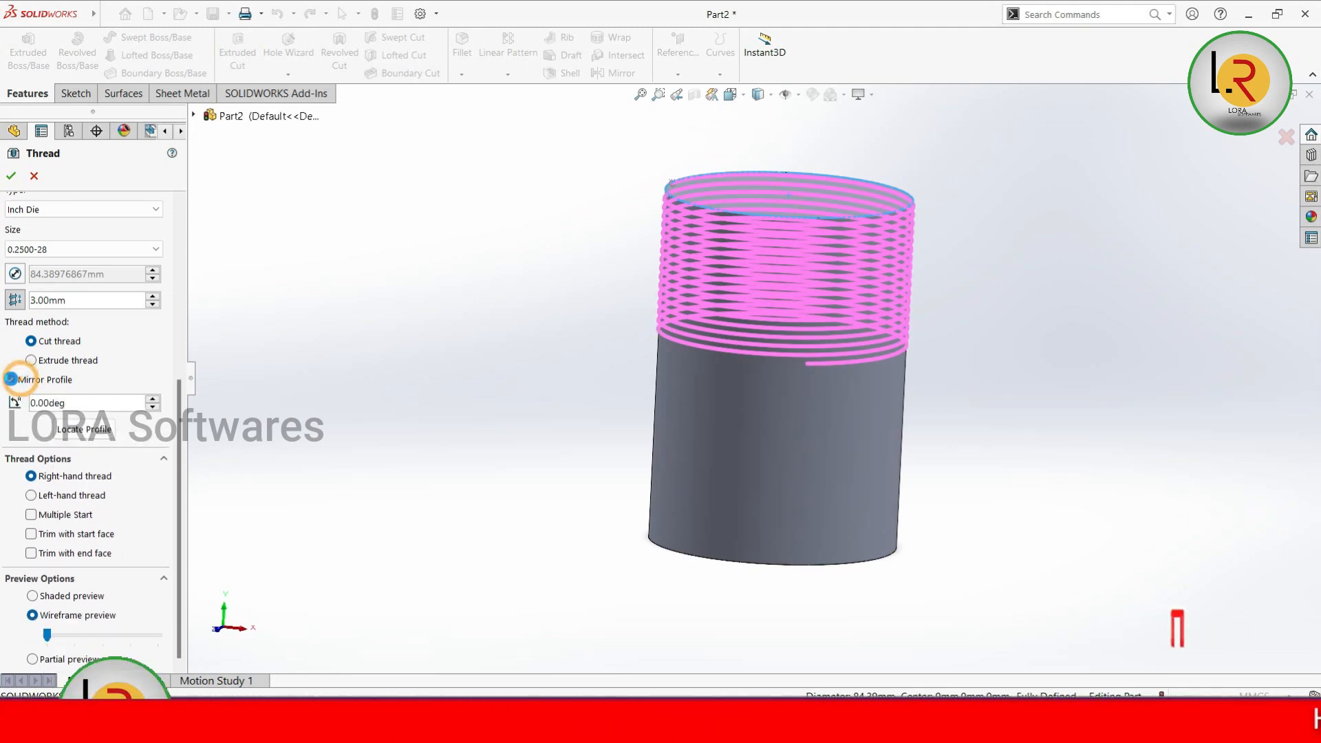
click(11, 379)
click(10, 380)
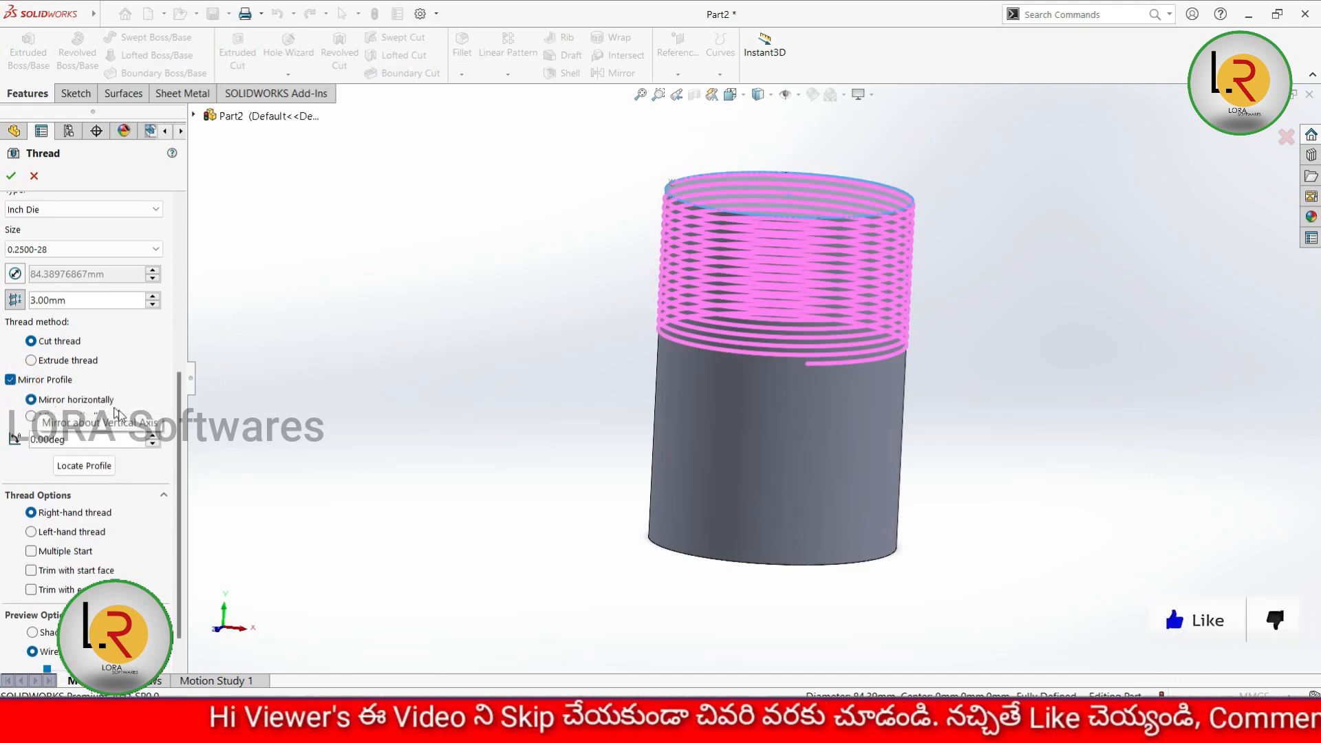
click(31, 417)
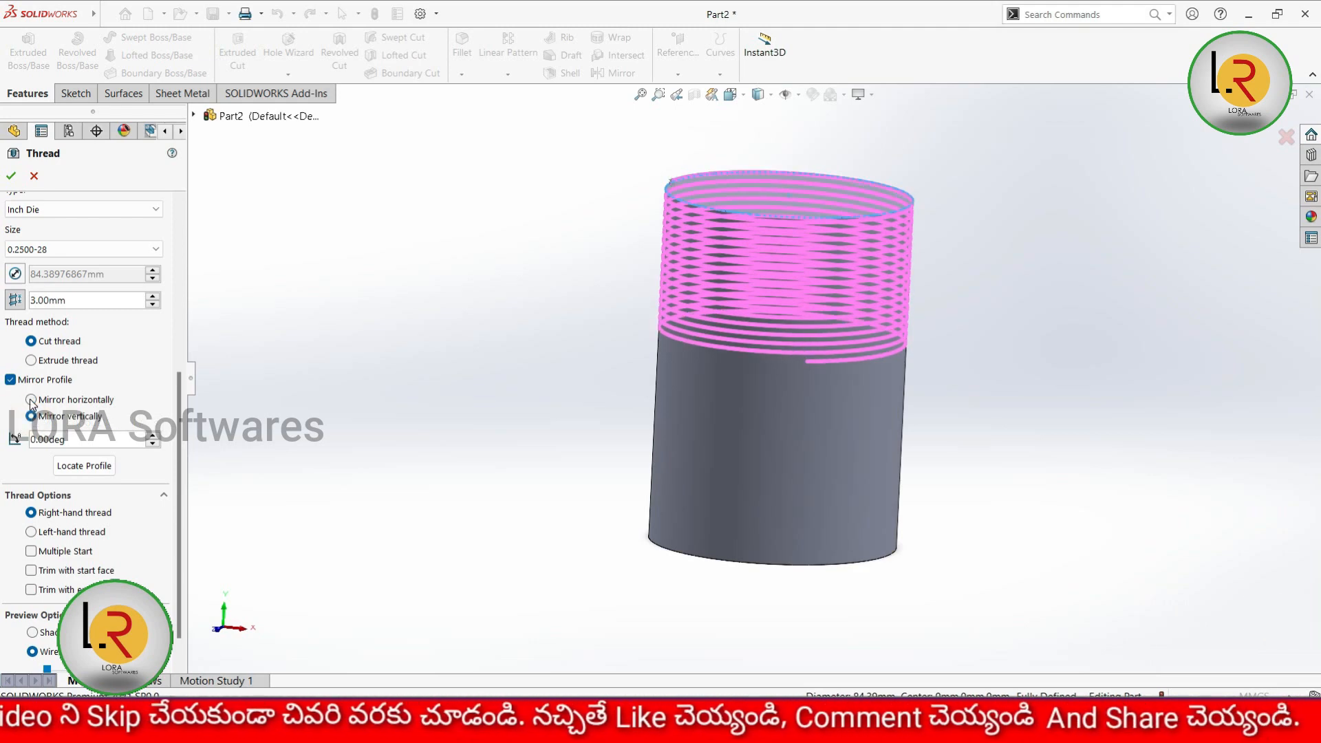
click(31, 400)
click(10, 380)
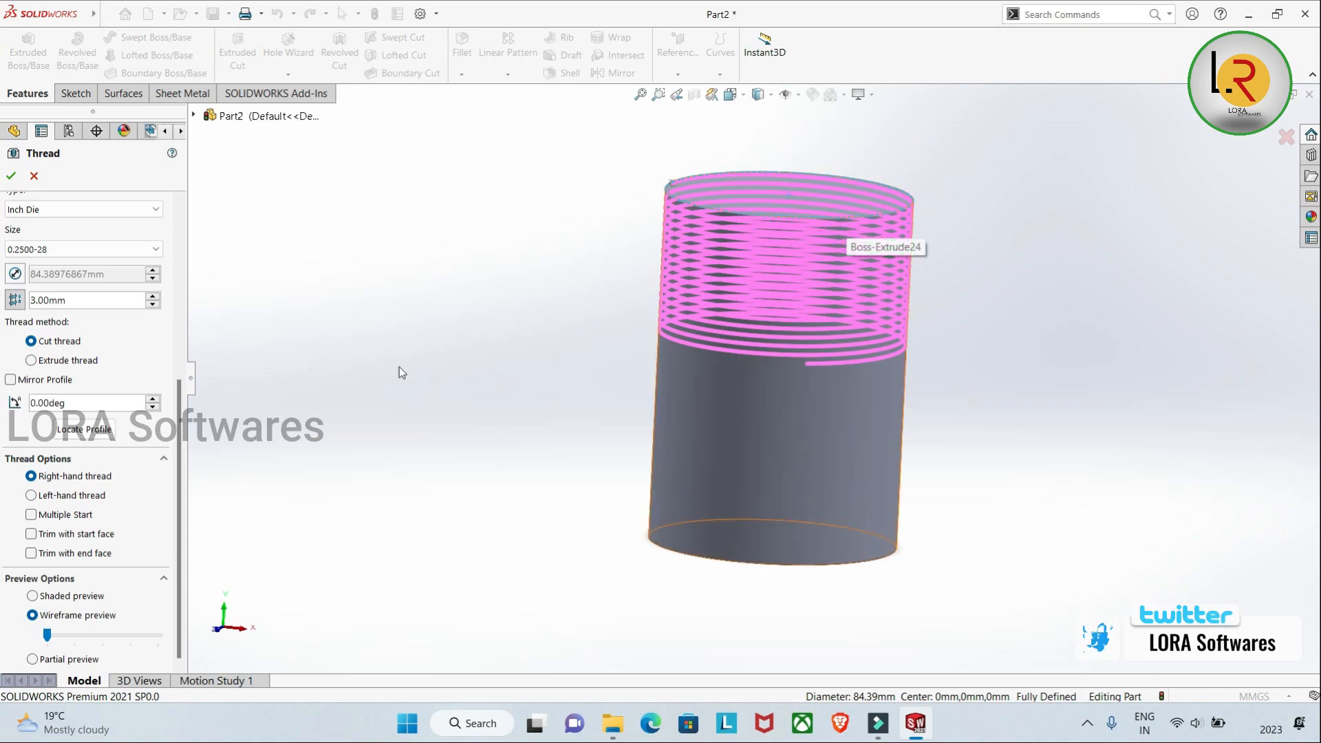
Step: Try the Left-hand thread and Multiple Start options with 2 starts, and return to a right-hand thread without Multiple Start
click(31, 496)
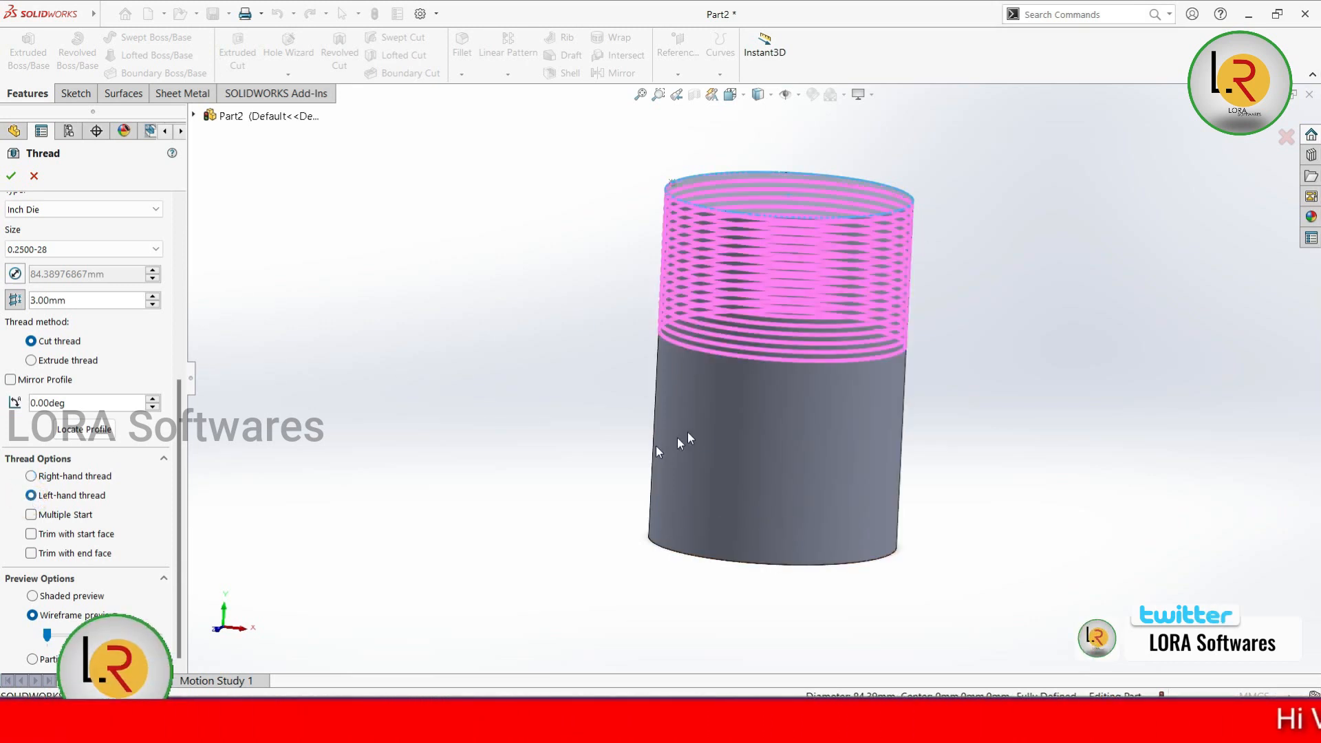
click(31, 476)
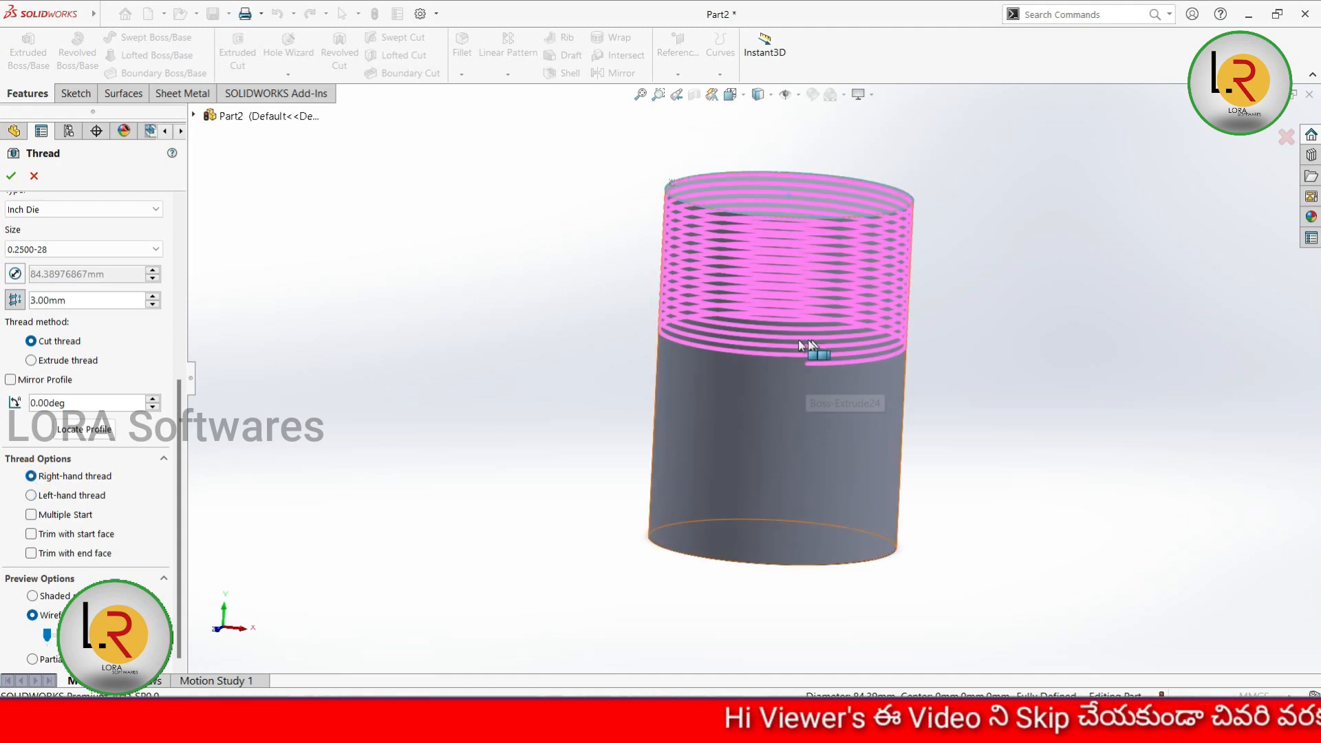
click(31, 496)
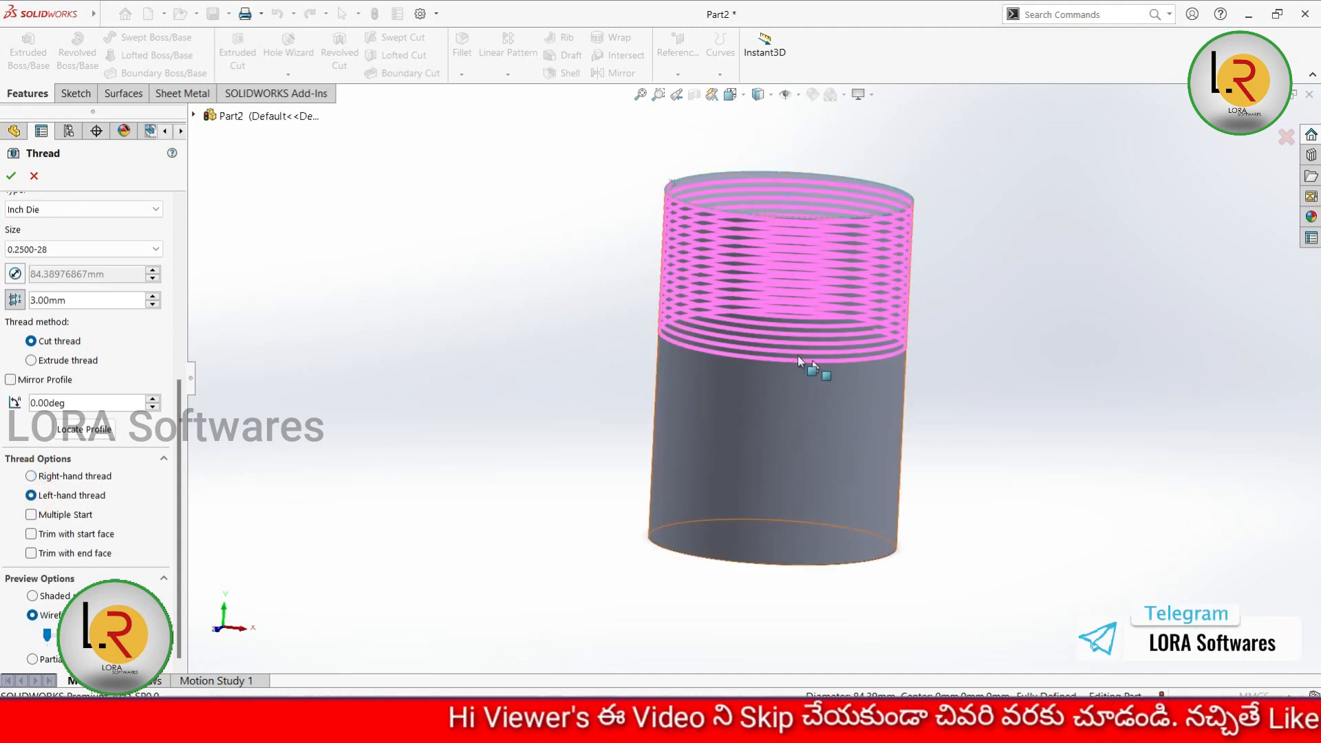
click(32, 516)
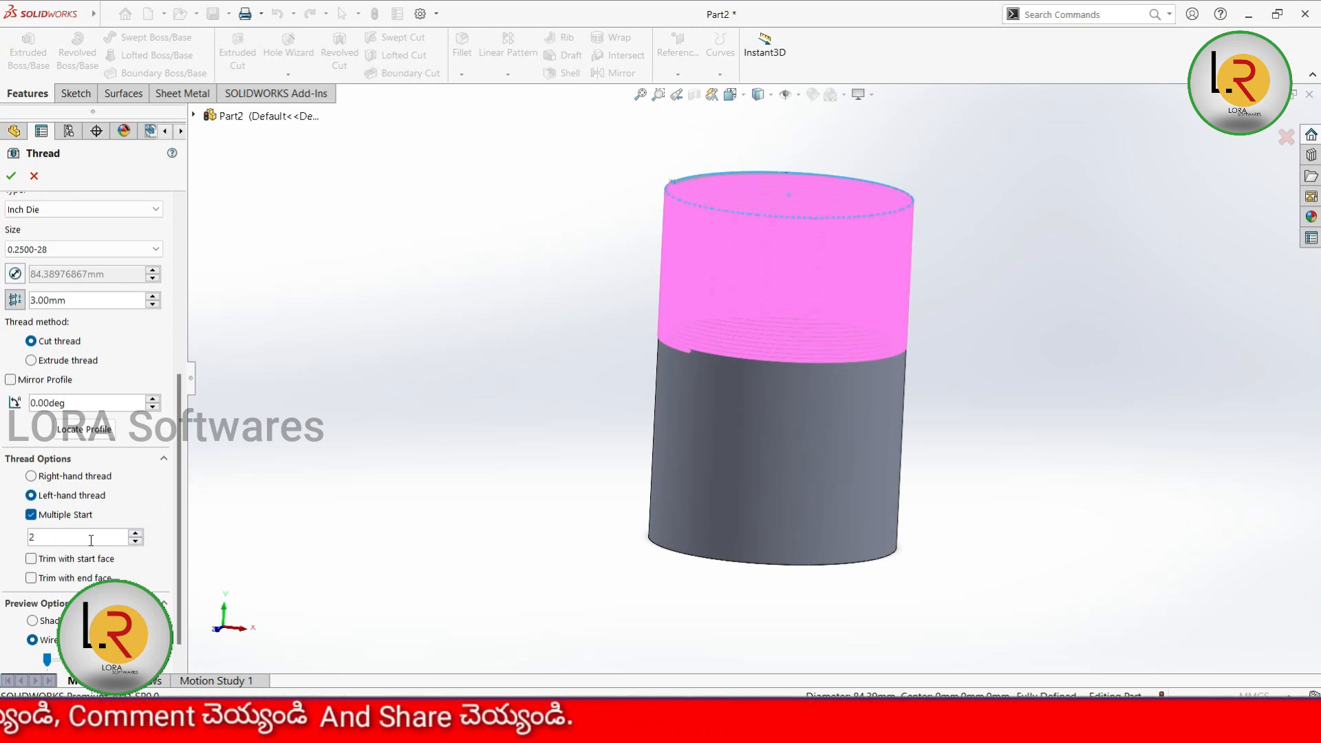
click(31, 476)
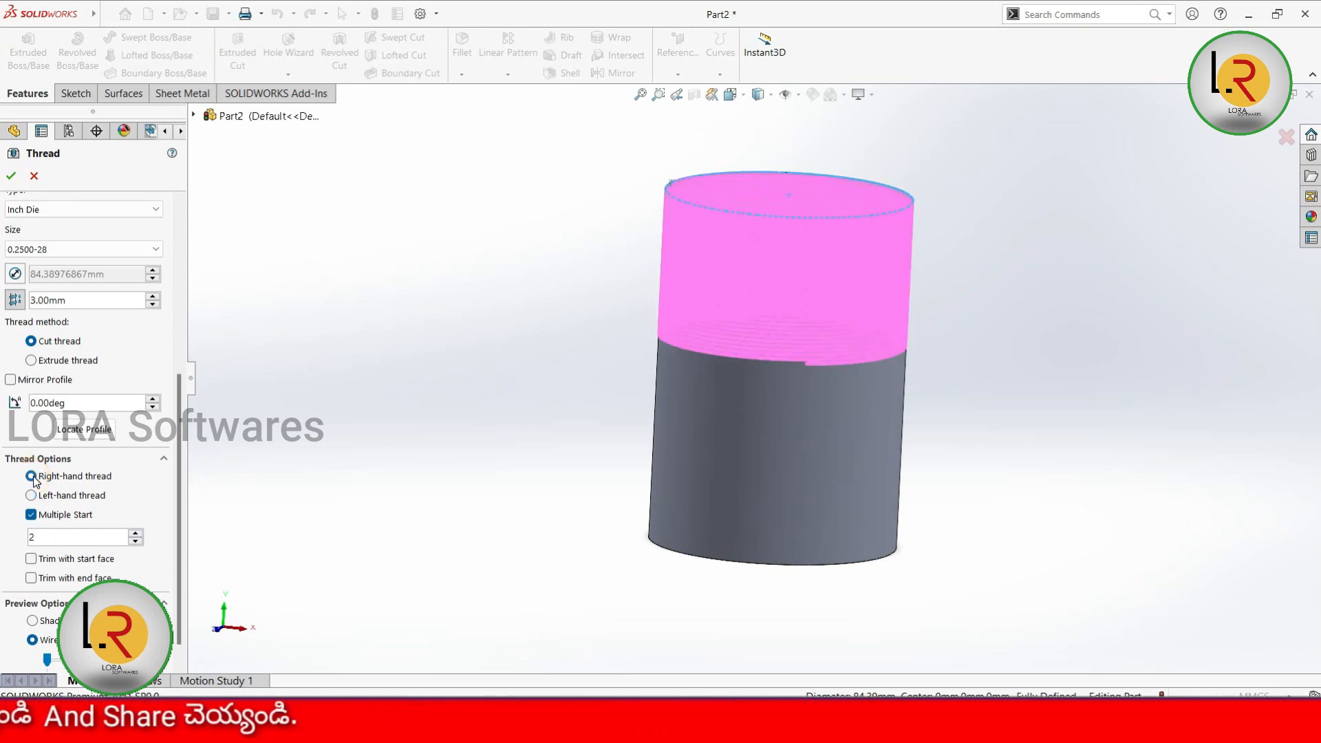
click(31, 514)
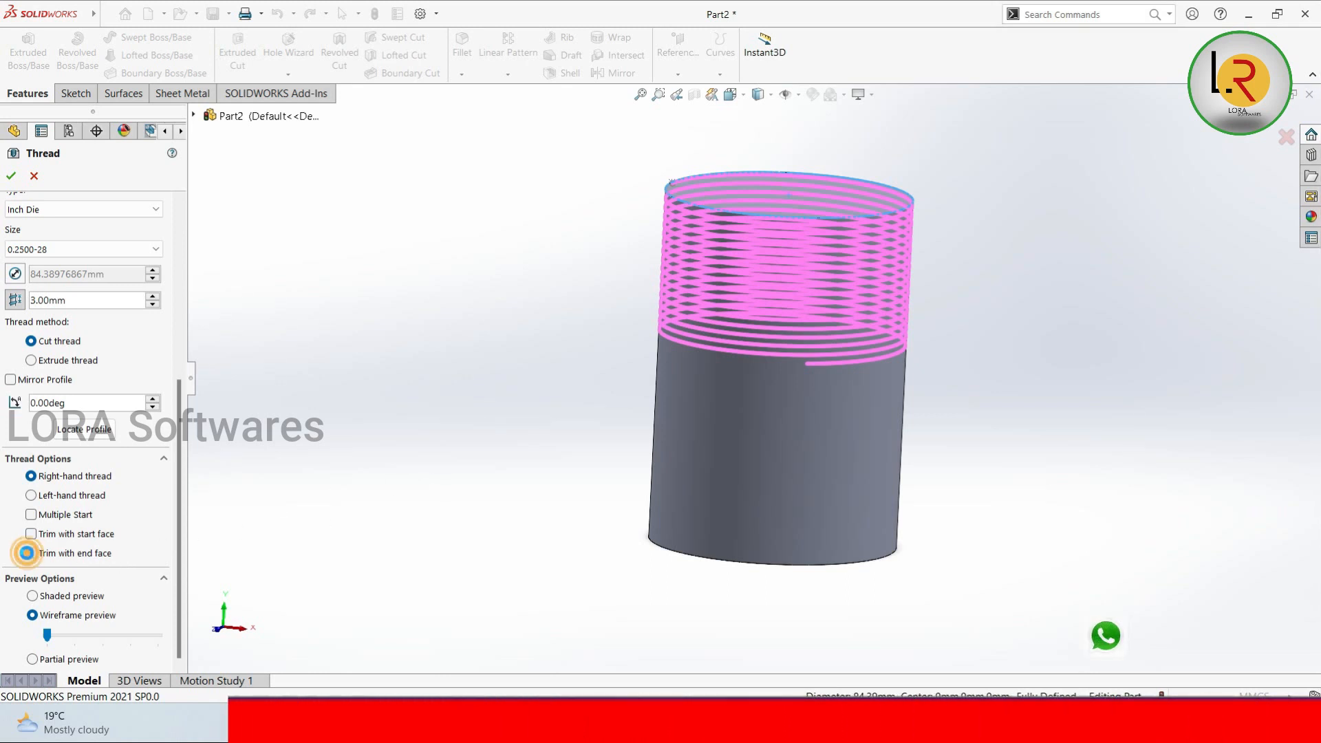
Step: Enable Trim with start face and Trim with end face, and finish the thread
click(28, 553)
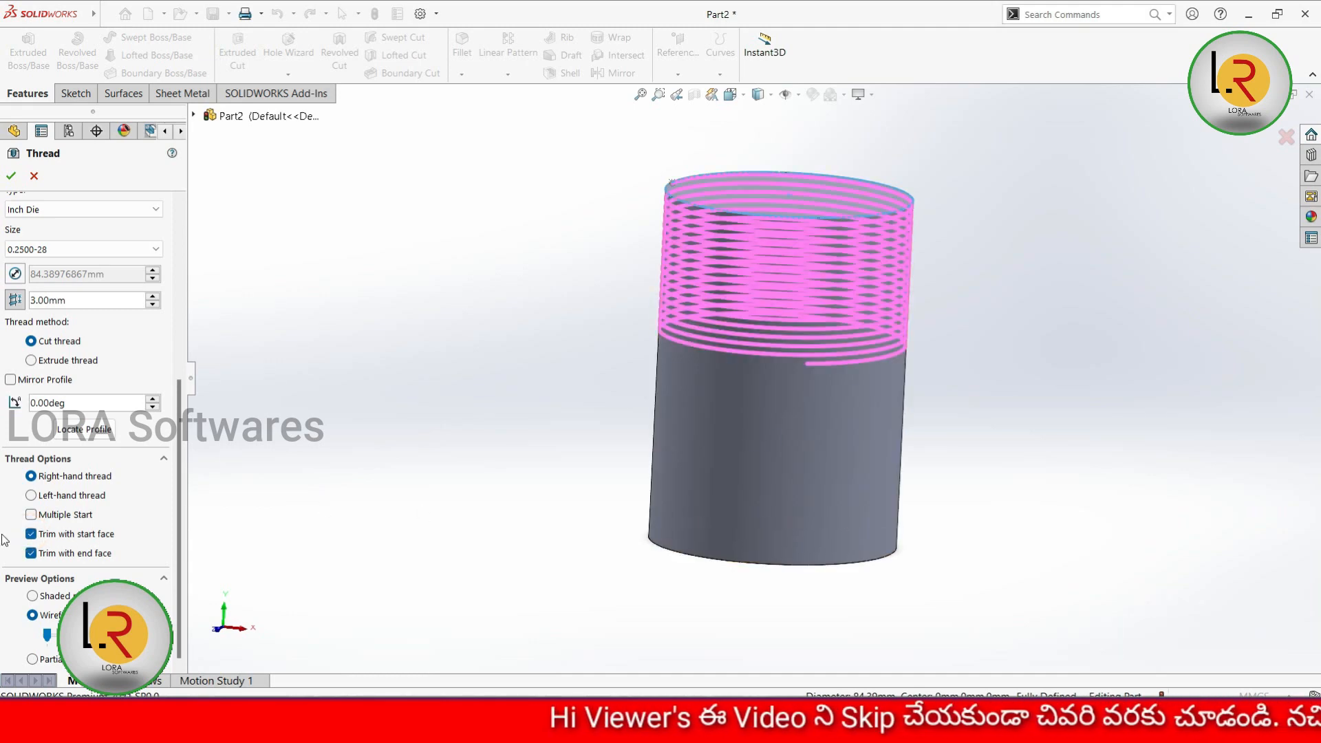
scroll(172, 285, up, 5)
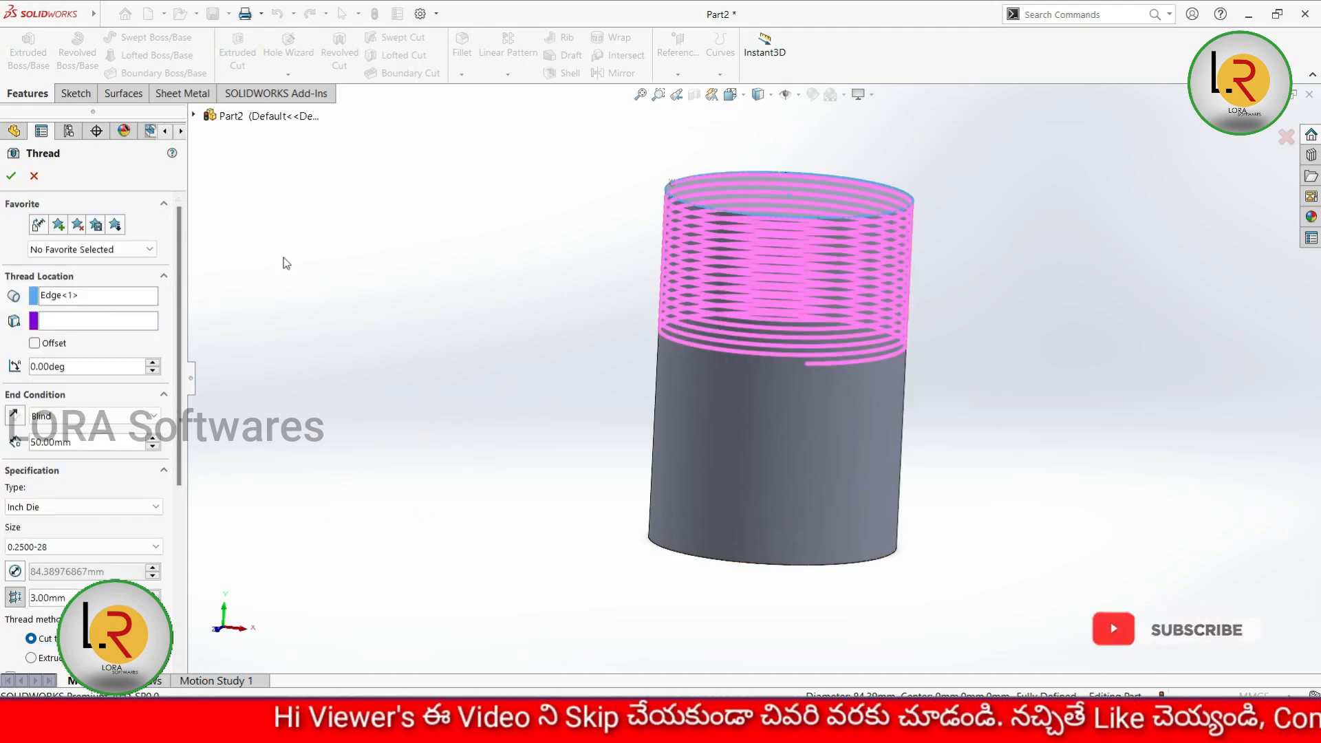
click(11, 176)
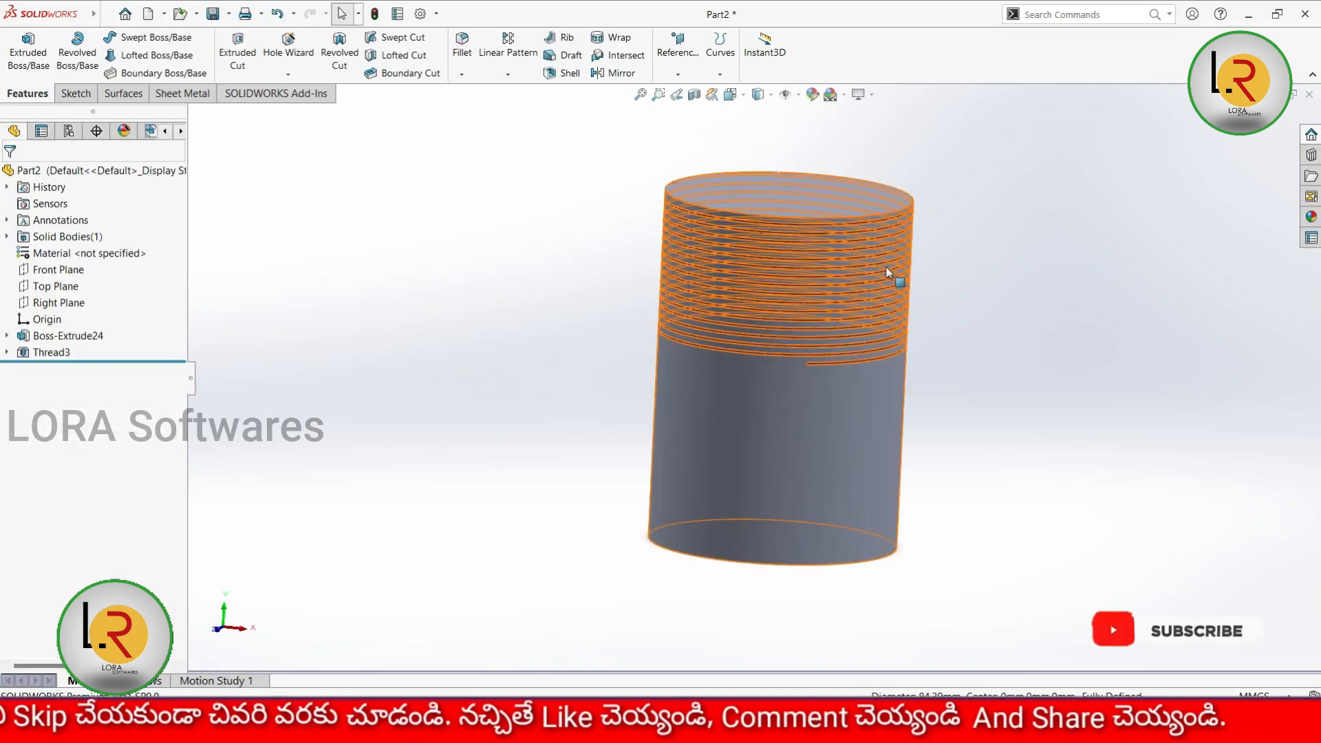
Step: Examine the cut thread's grooves and where the thread ends on the cylinder
scroll(881, 268, down, 5)
scroll(991, 269, down, 8)
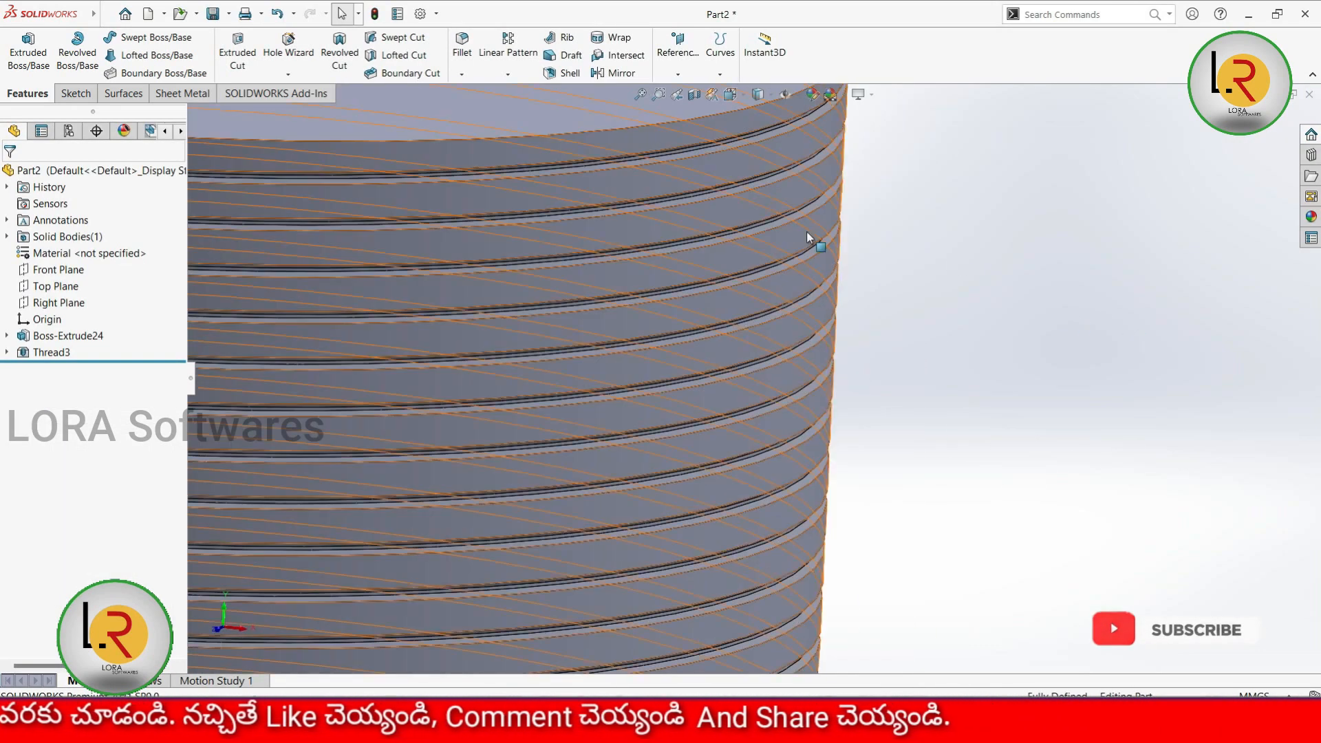
scroll(937, 291, up, 10)
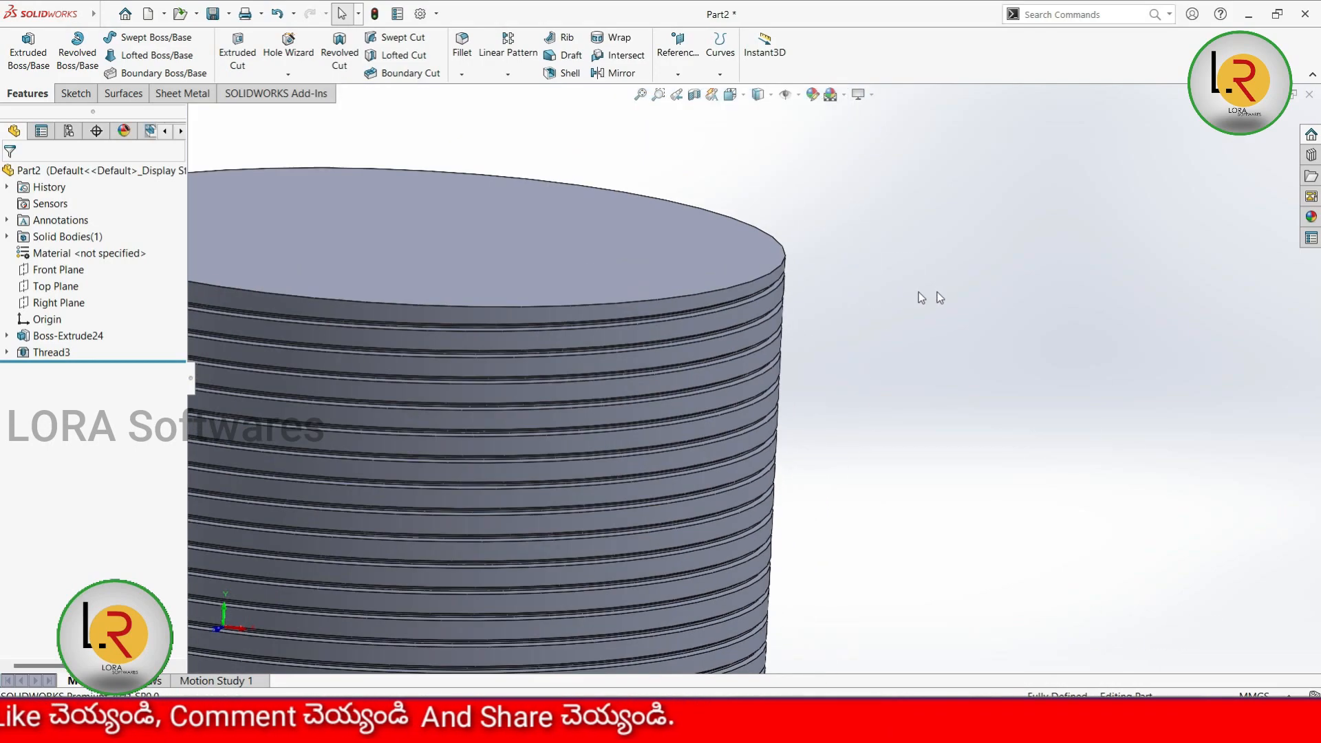
scroll(640, 375, up, 2)
scroll(637, 390, down, 5)
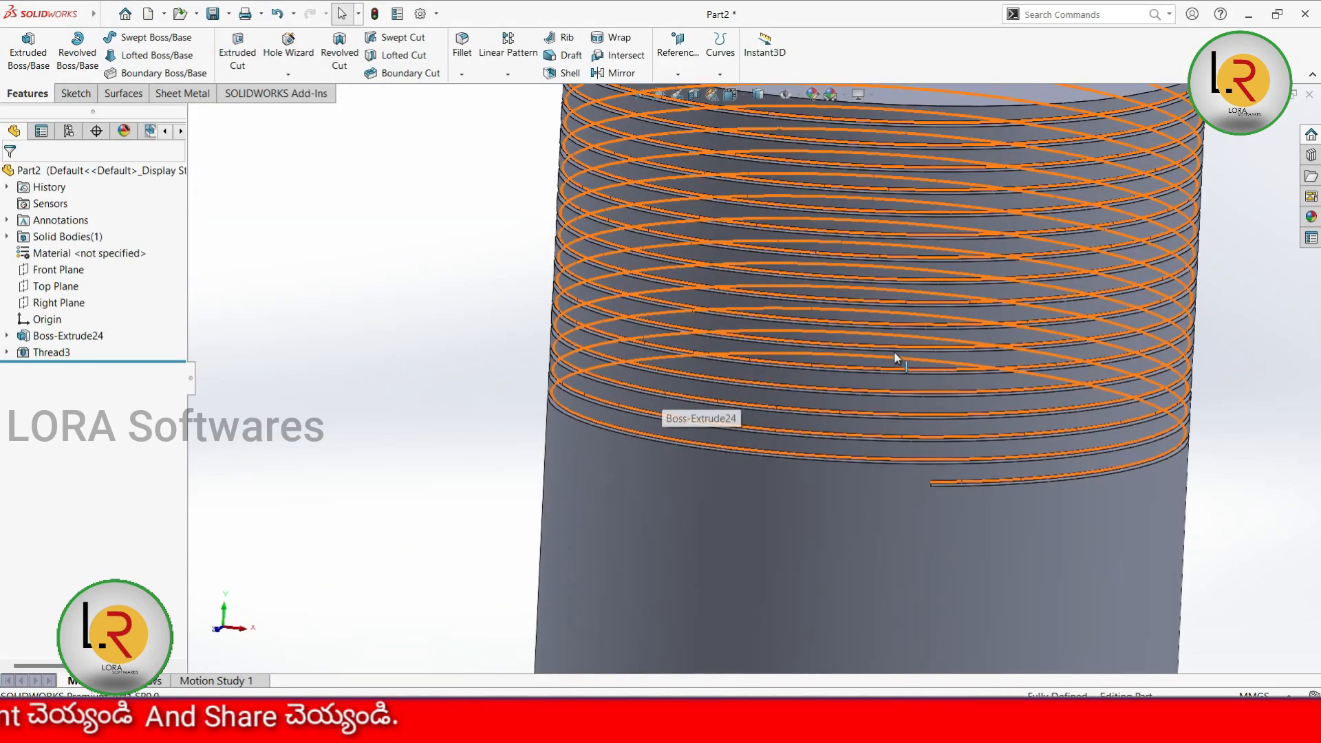
scroll(893, 351, down, 5)
scroll(895, 361, up, 6)
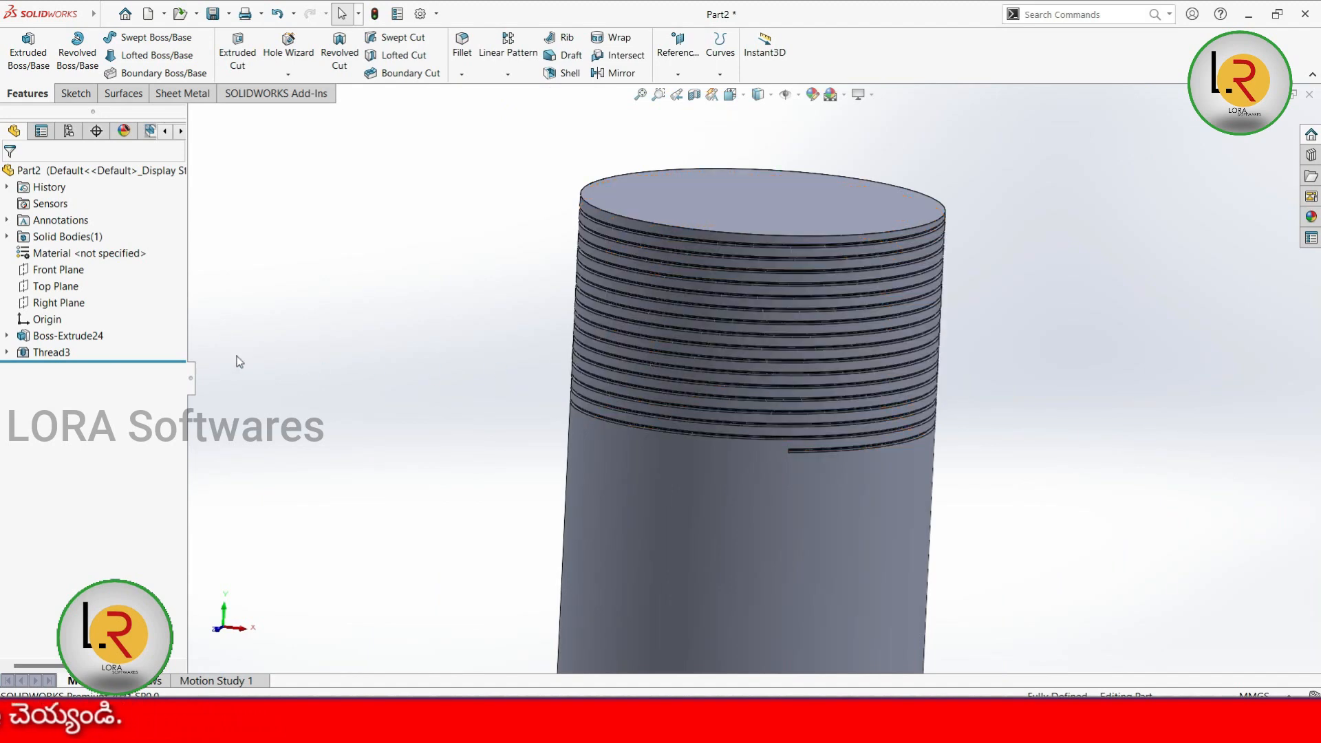
Step: Open the cylinder's thread feature for editing
click(46, 354)
right_click(45, 354)
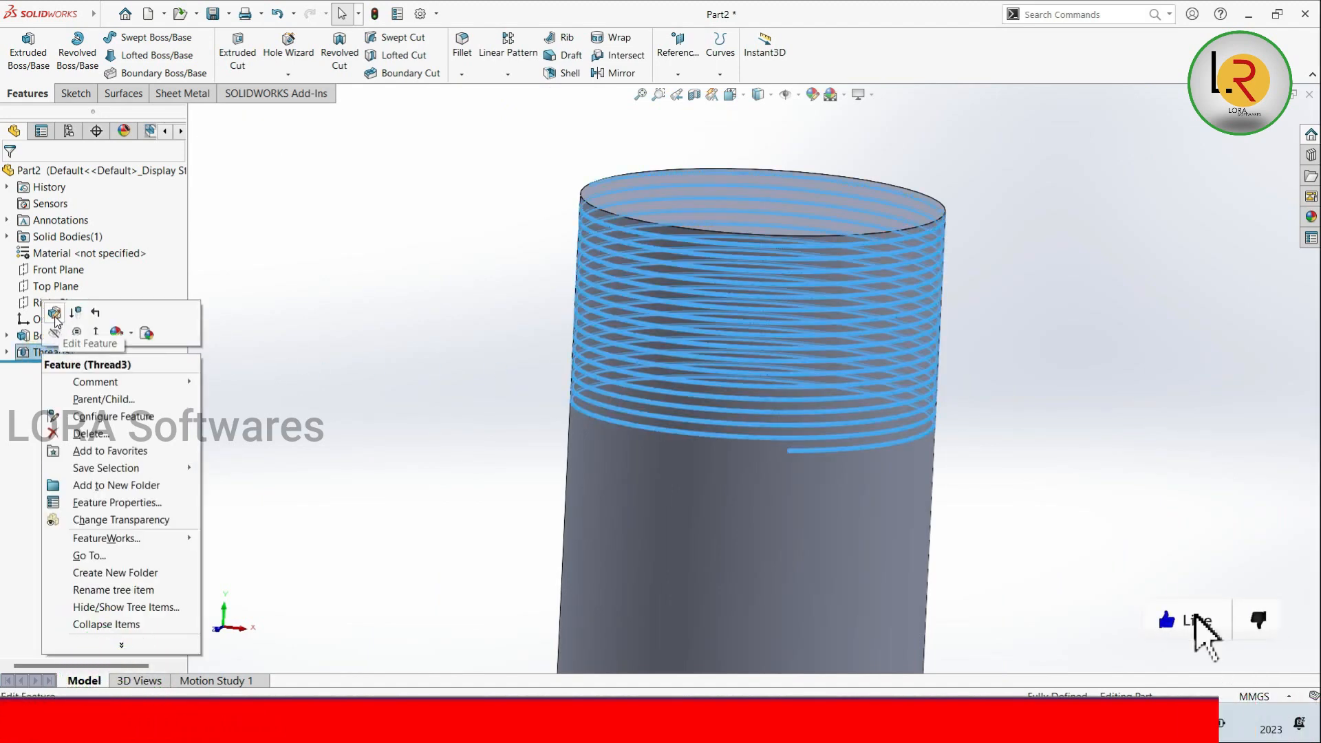
click(55, 317)
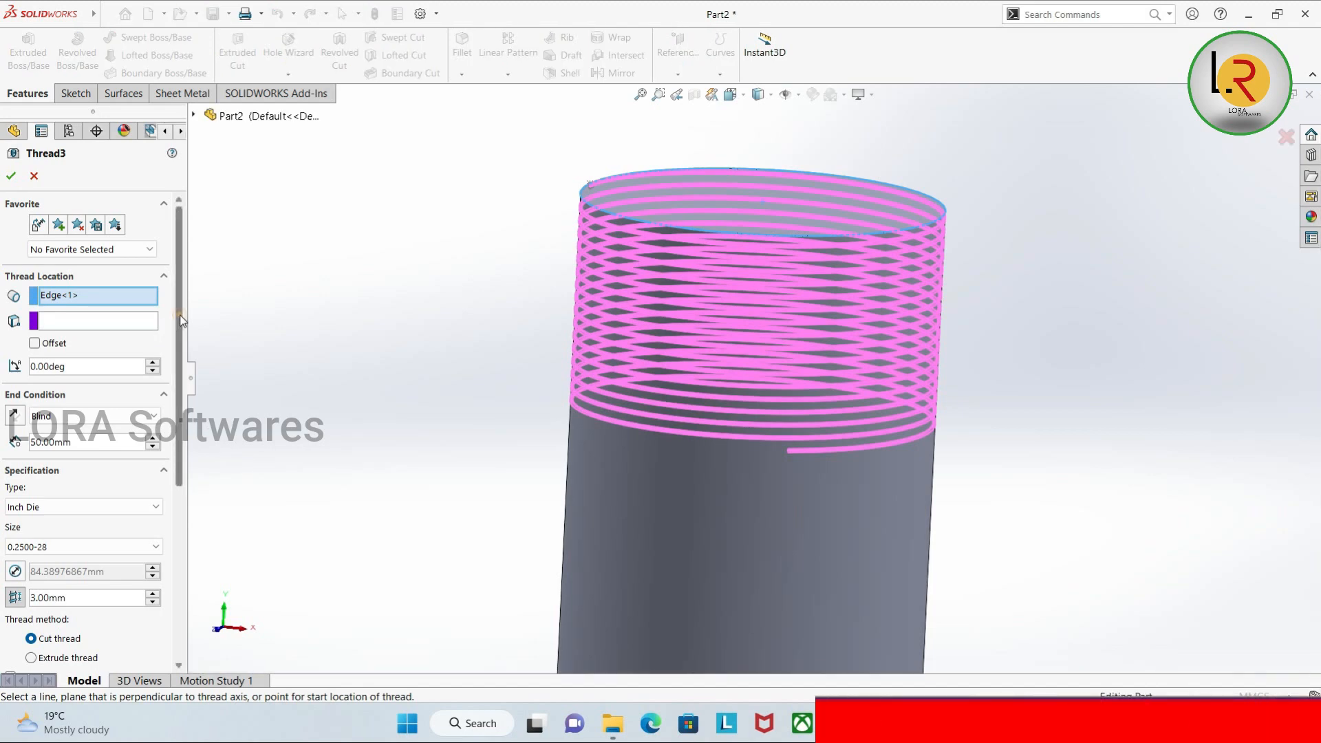
scroll(176, 351, down, 3)
Step: Try overriding the thread diameter with 250 mm and switch the override off again
drag(177, 372, 179, 354)
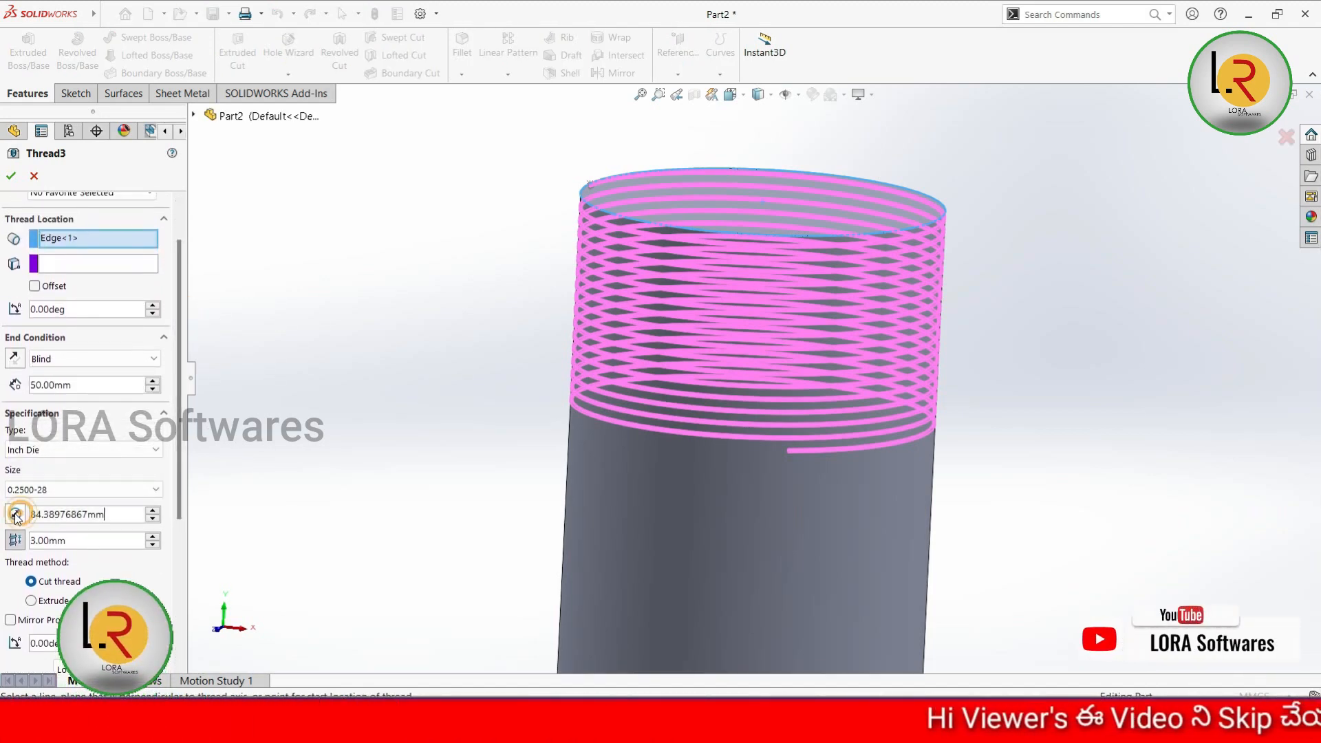
text(250)
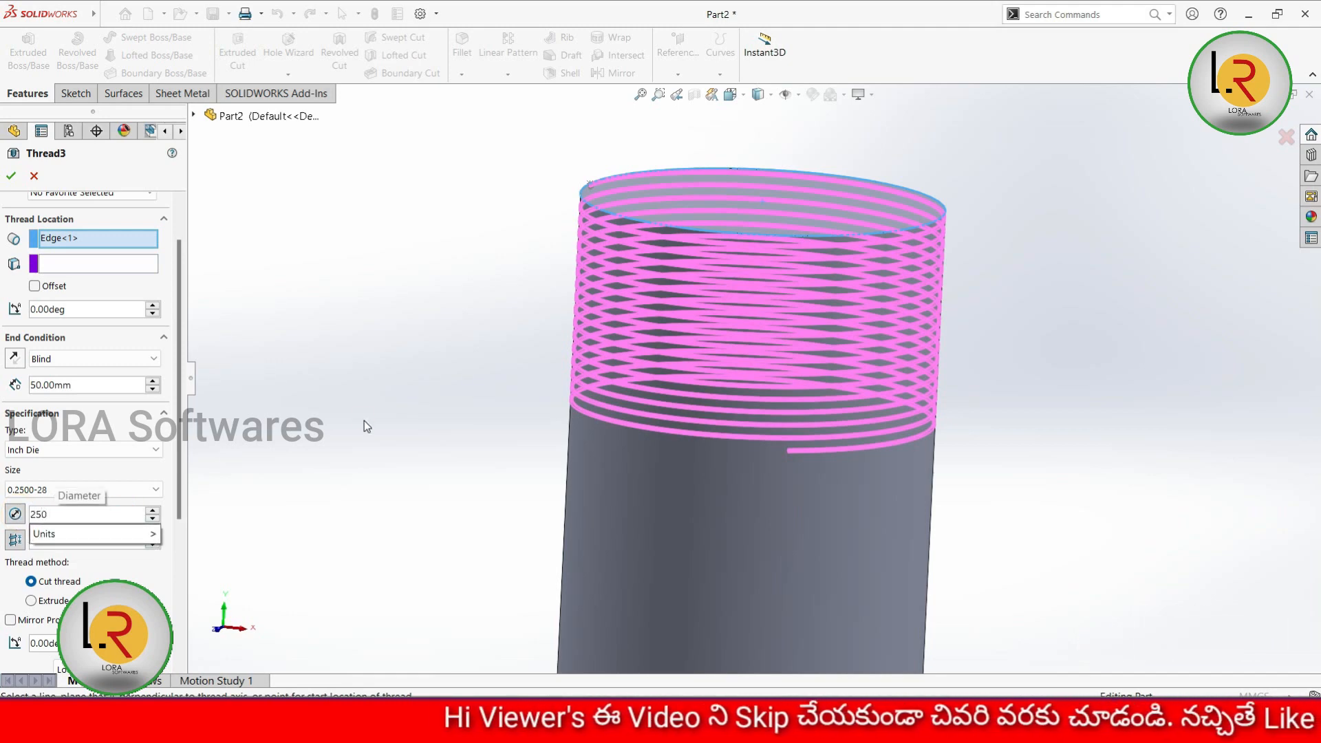
key(Return)
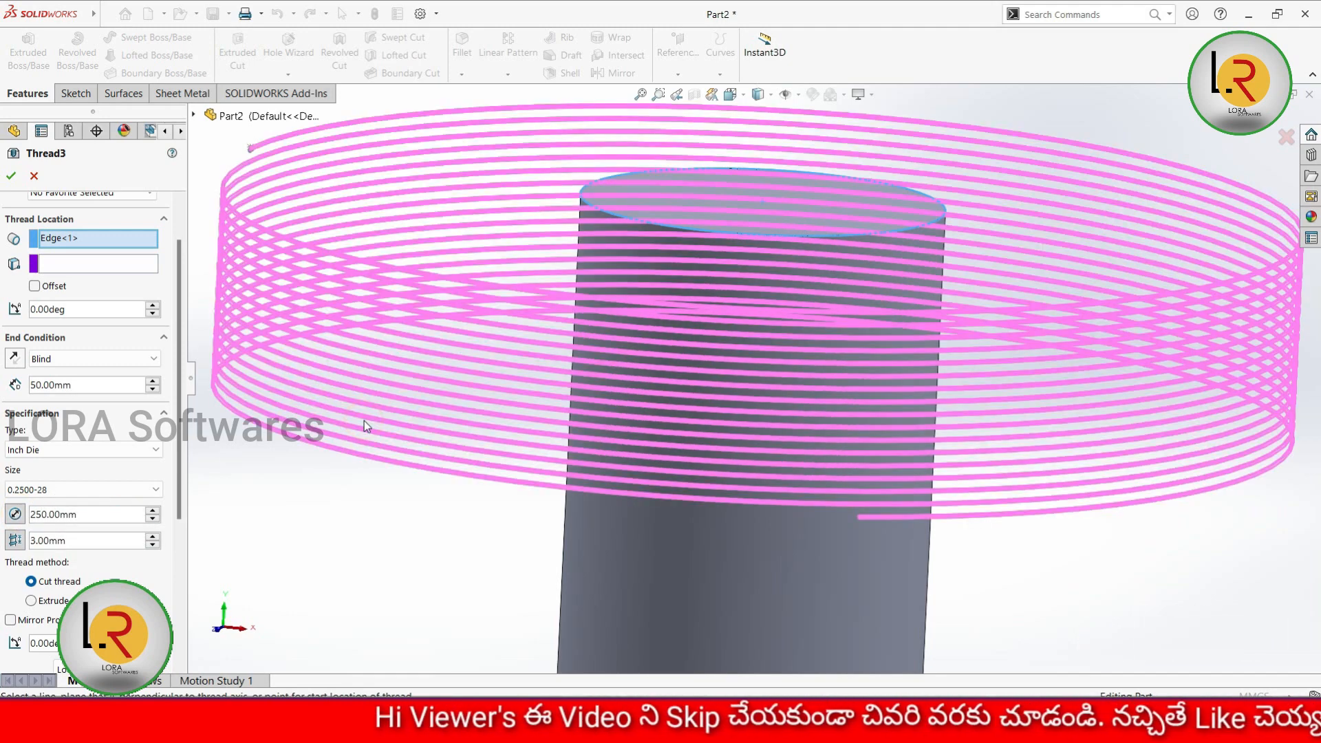
click(15, 514)
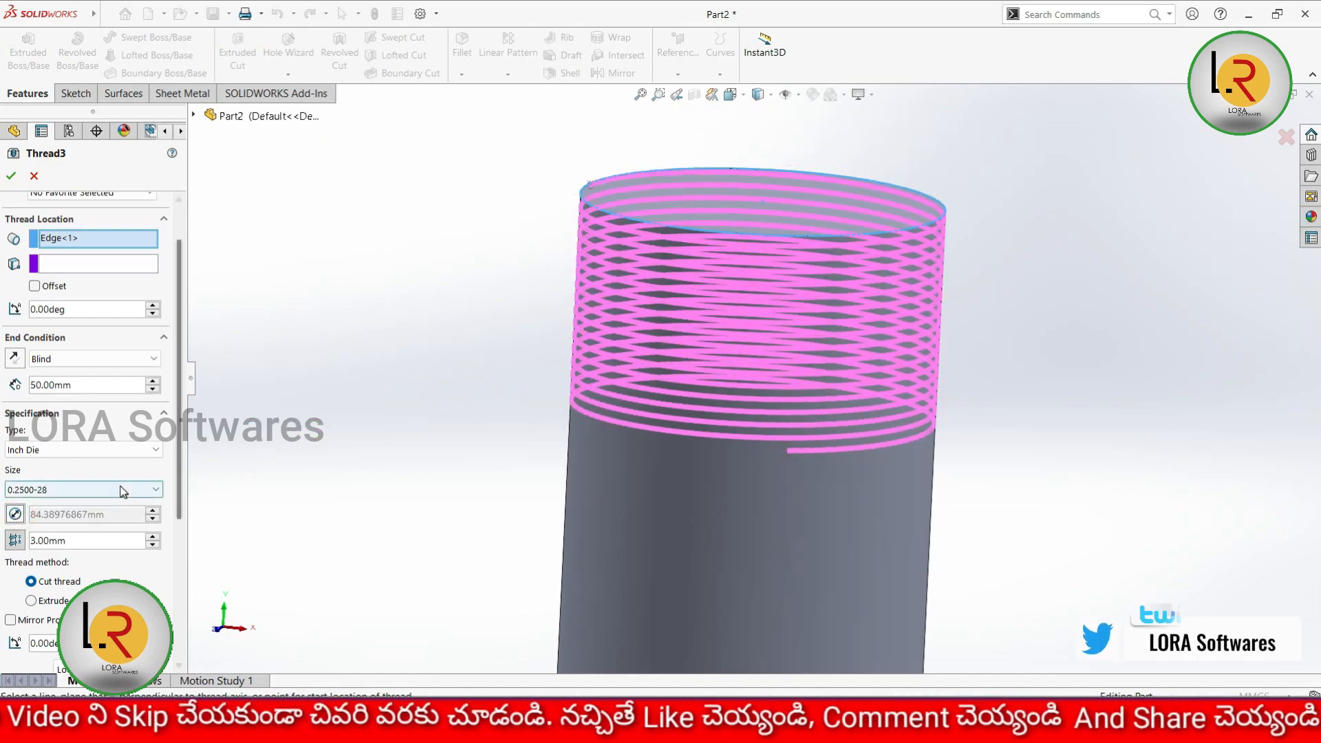
Step: Change the Inch Die thread size to 4.0000-12 and apply the edit
click(148, 489)
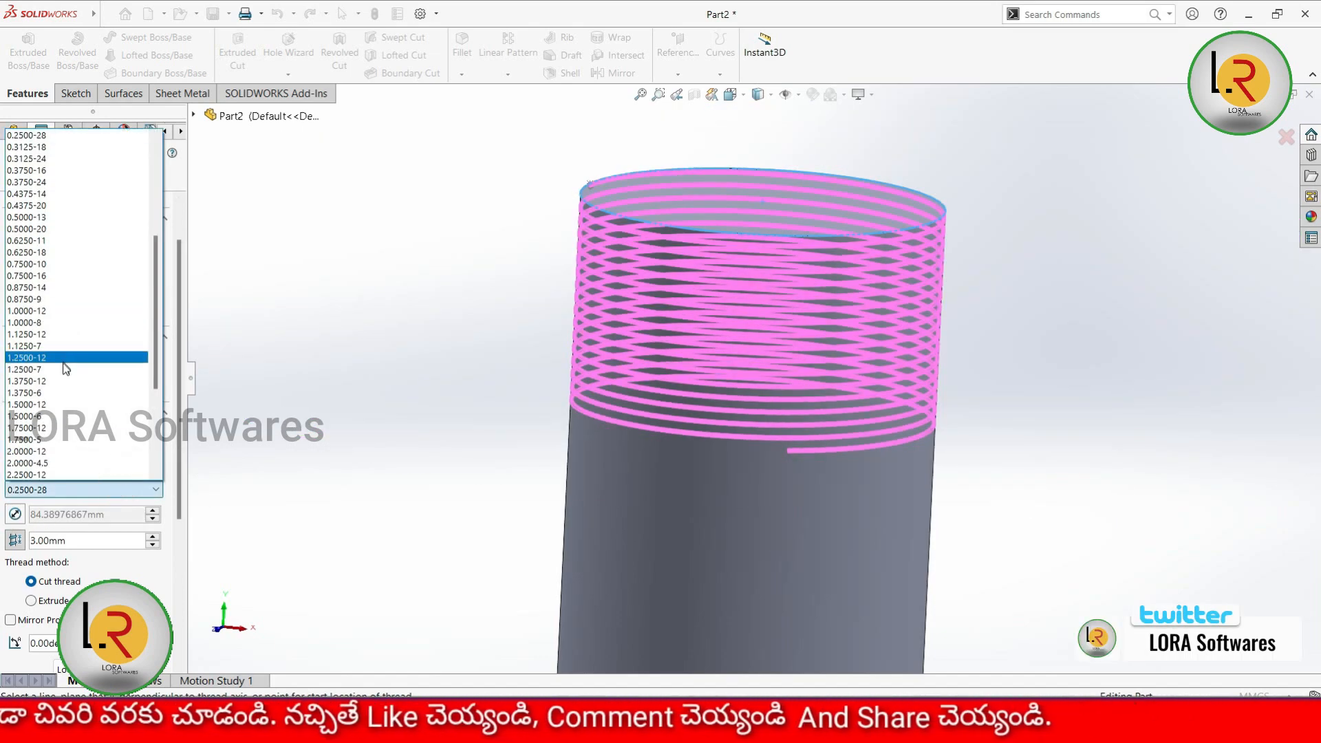
scroll(58, 474, down, 3)
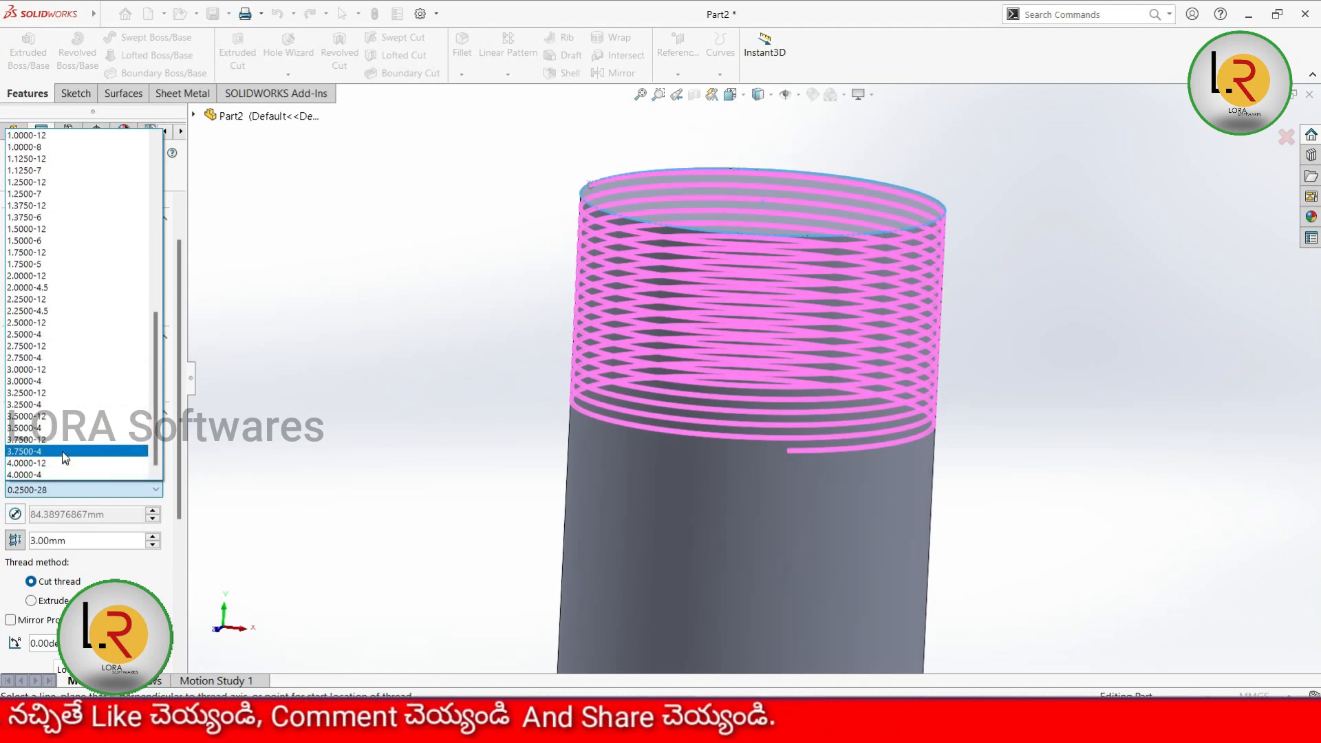
click(58, 471)
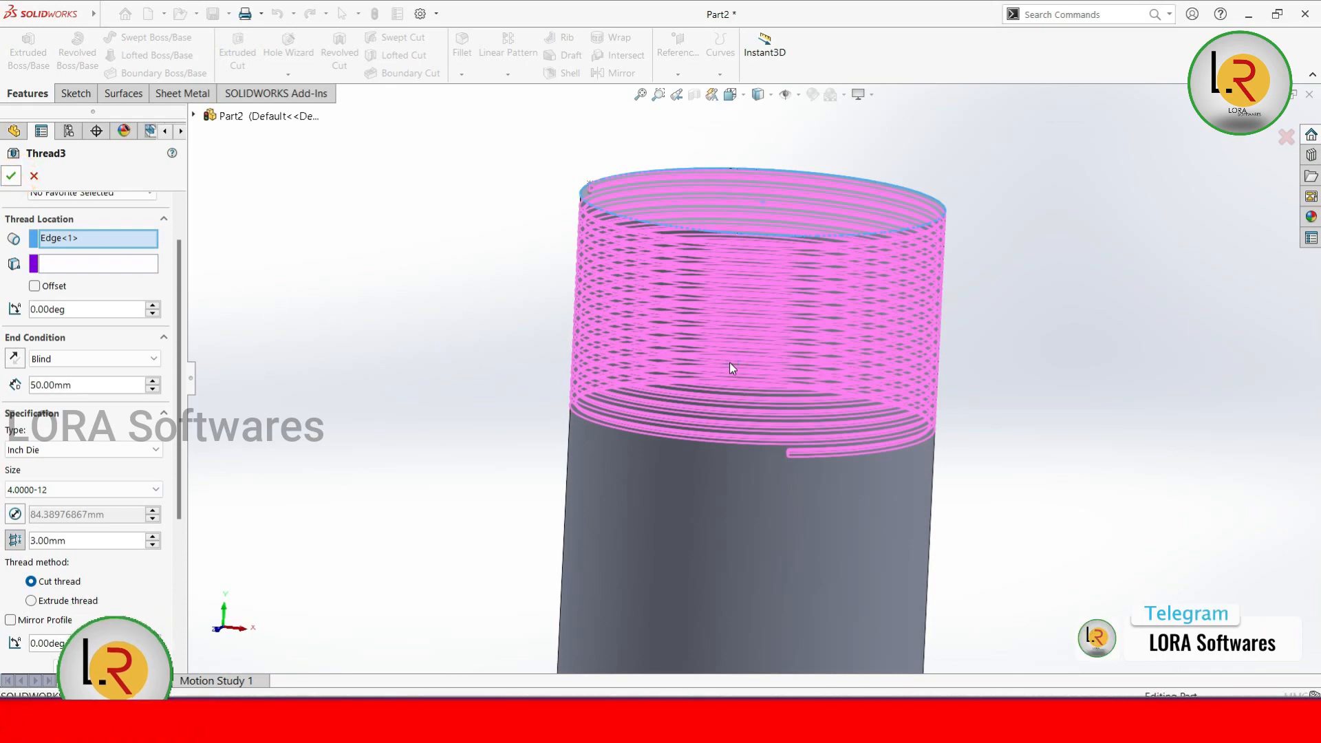
Step: Inspect the resized thread on the cylinder and reopen the thread feature for editing
scroll(971, 407, down, 3)
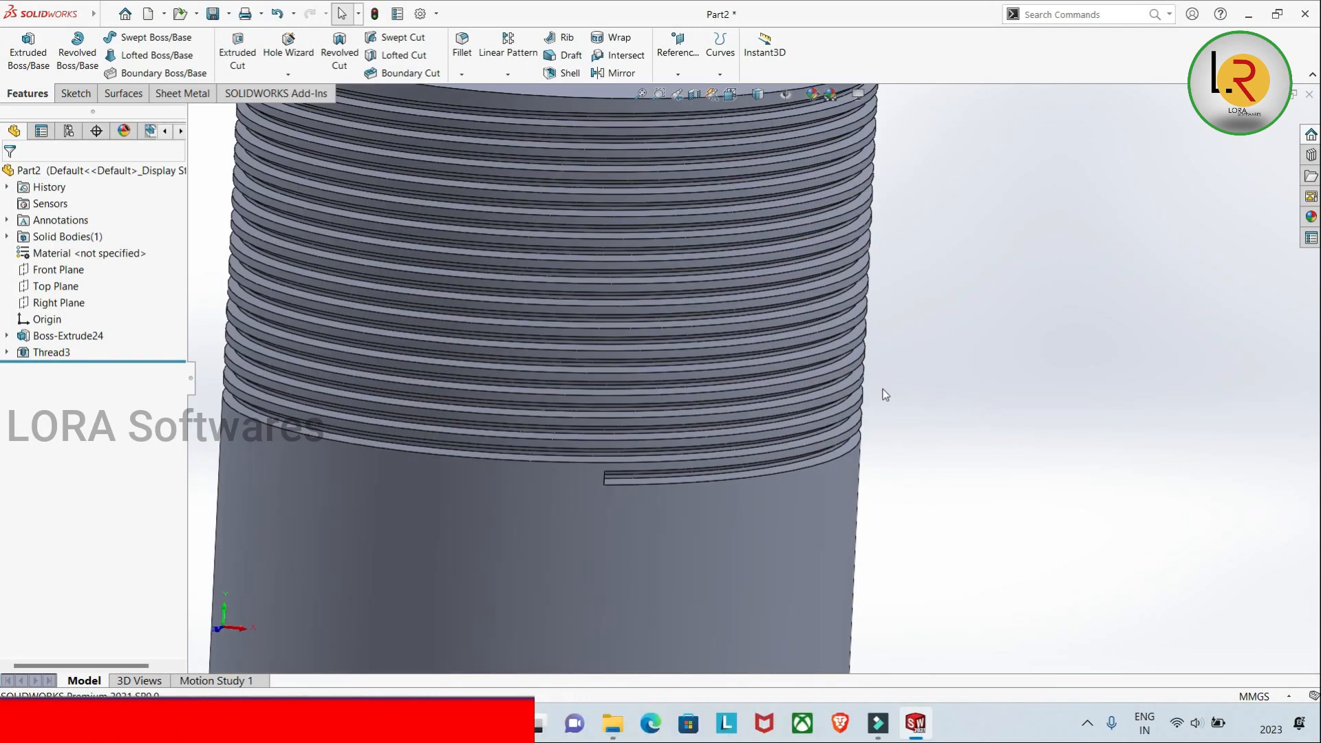
scroll(1079, 470, up, 3)
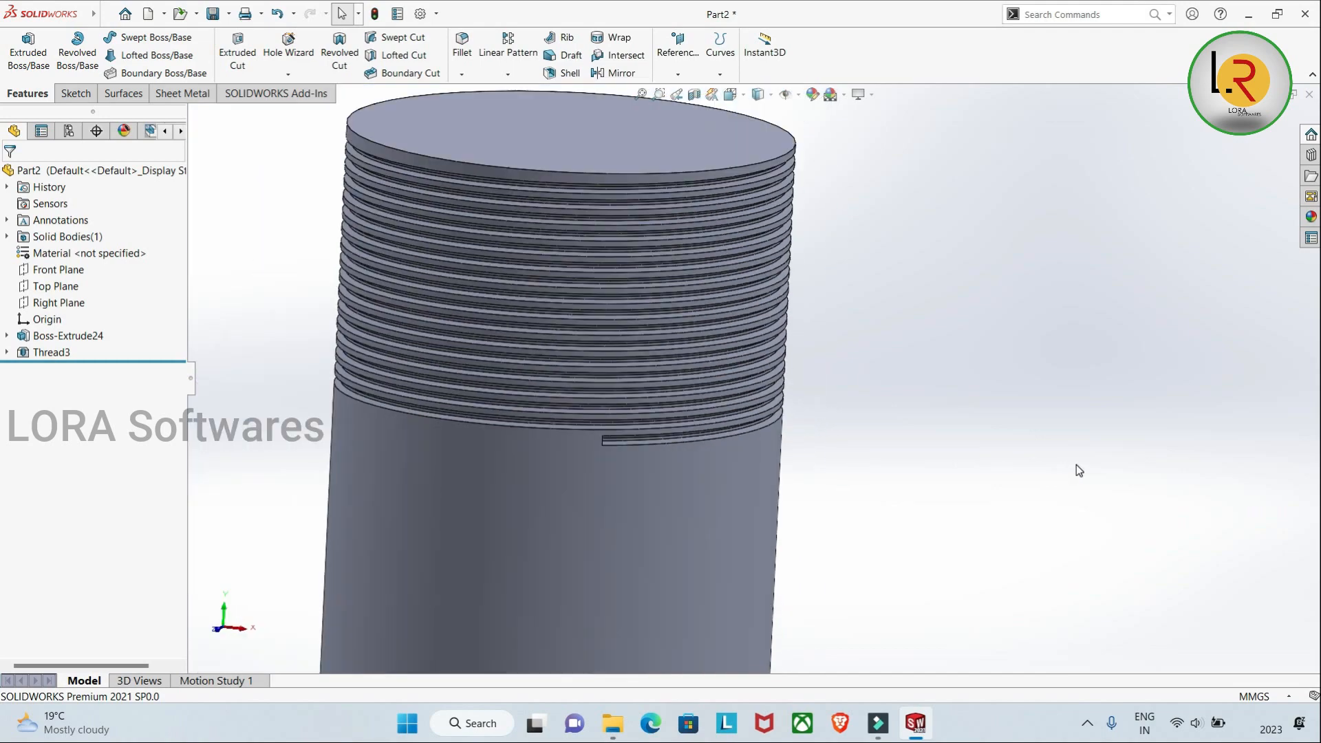
scroll(1078, 470, up, 5)
scroll(616, 385, down, 3)
scroll(729, 296, down, 2)
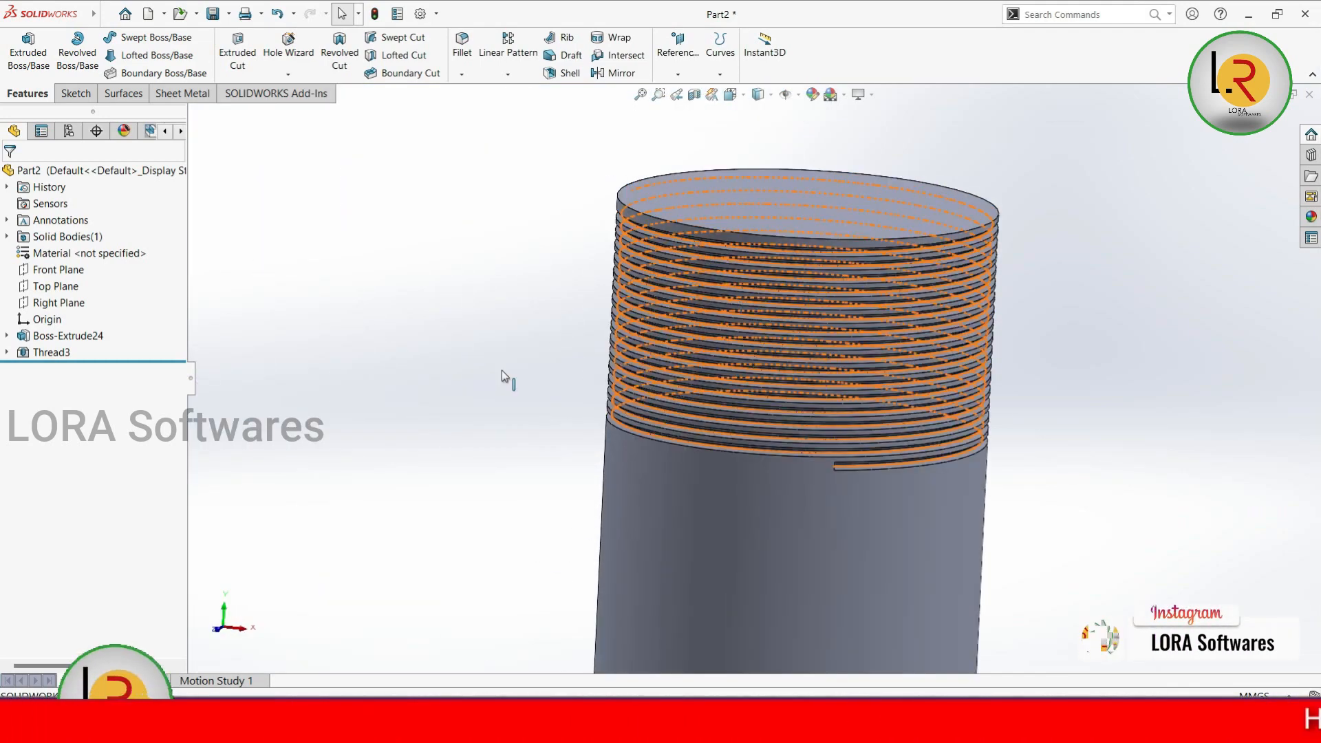
right_click(47, 353)
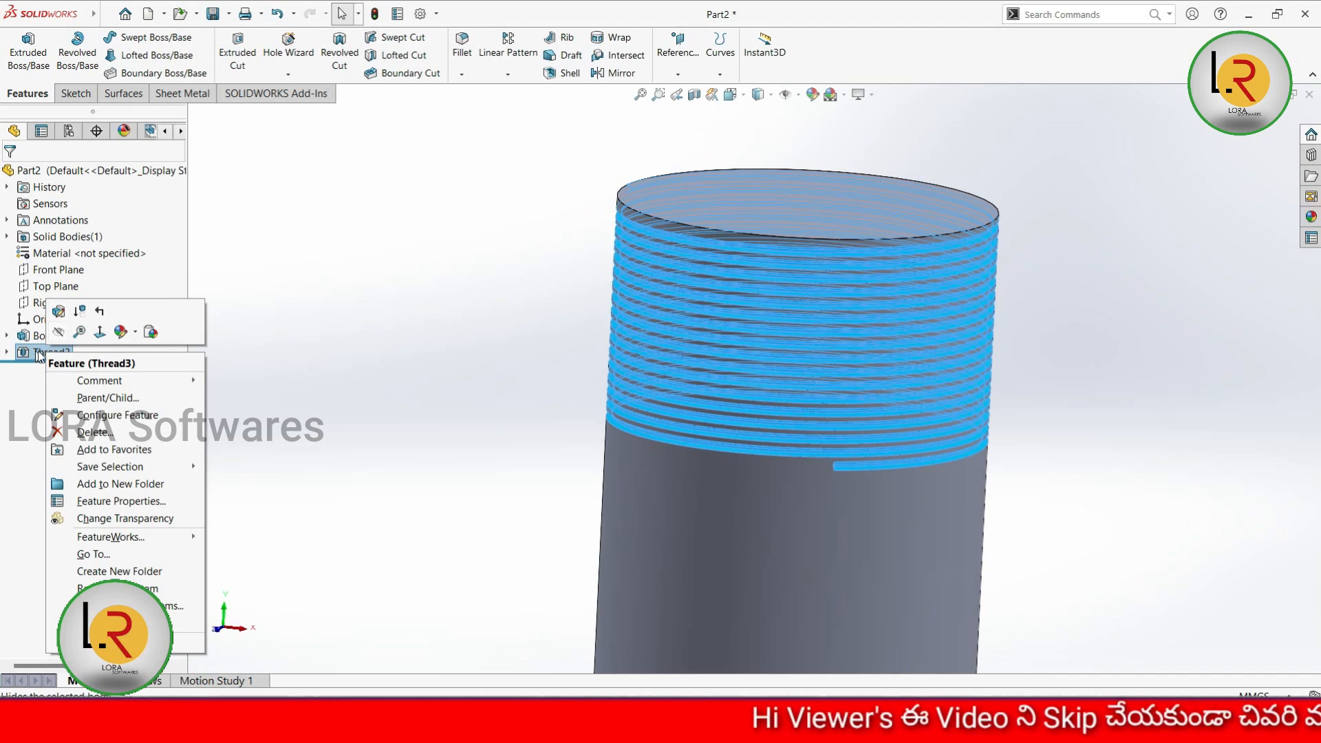
click(58, 314)
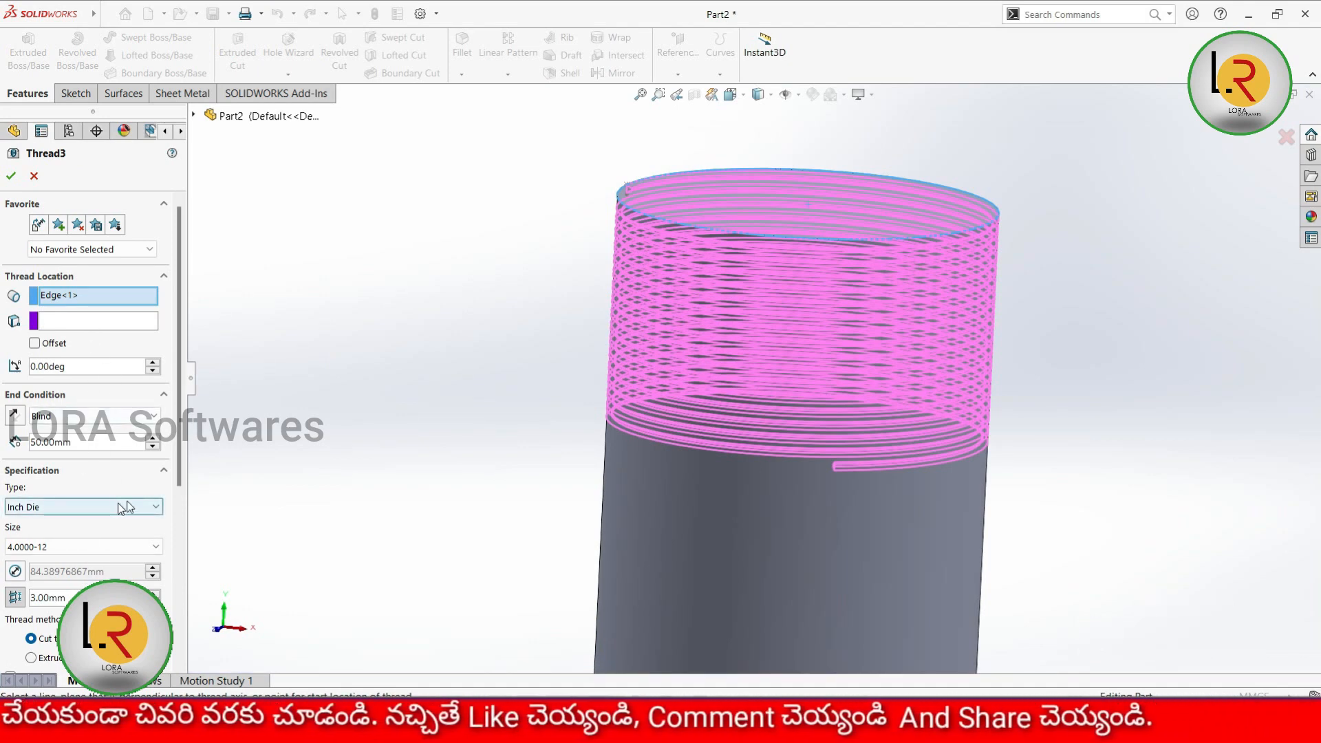
scroll(82, 434, down, 1)
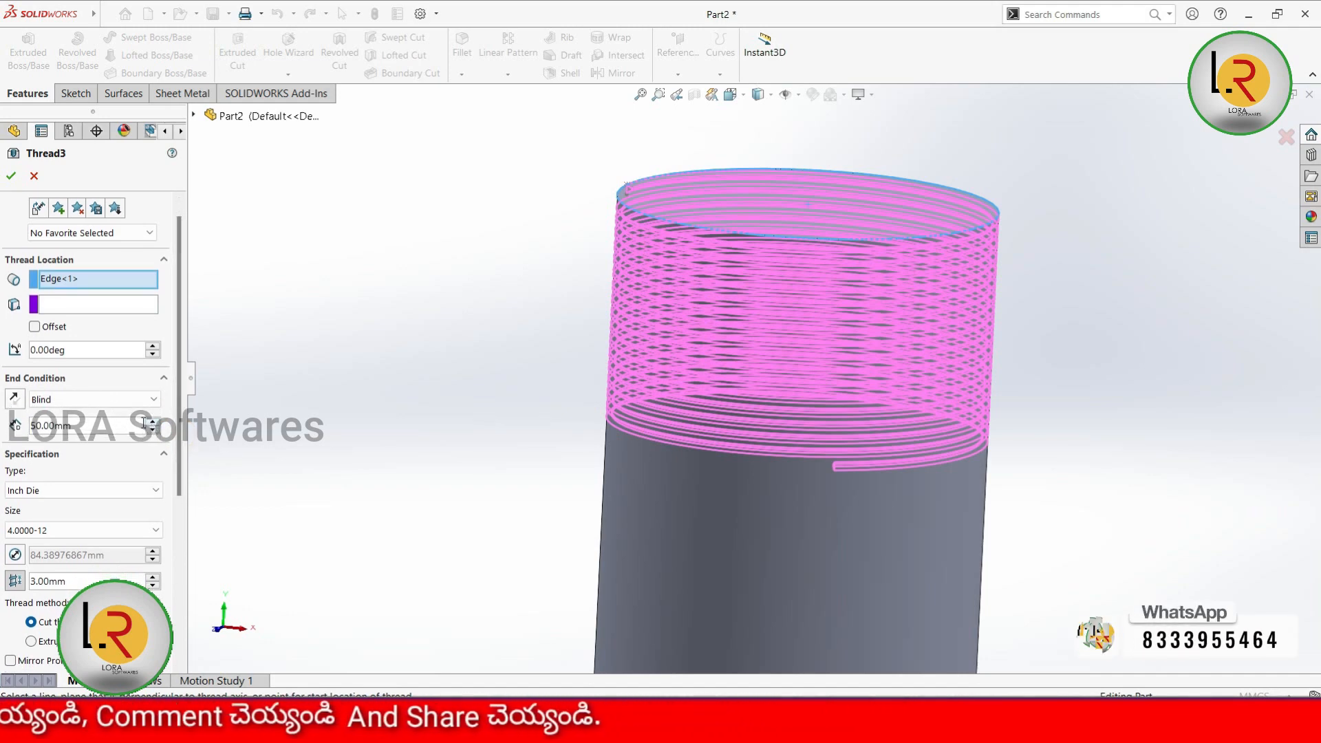
Step: Try a blind depth of 100 mm for the thread
double_click(103, 425)
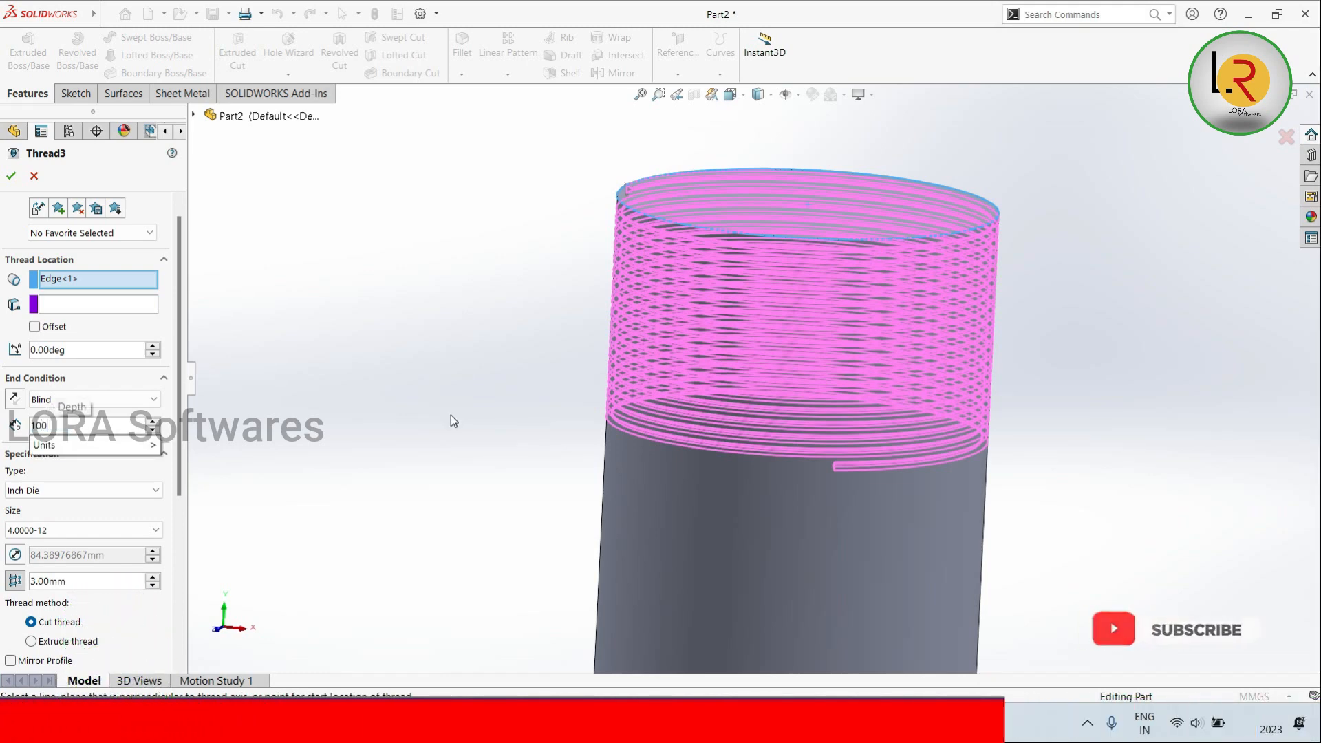
text(100)
key(Return)
scroll(693, 472, up, 3)
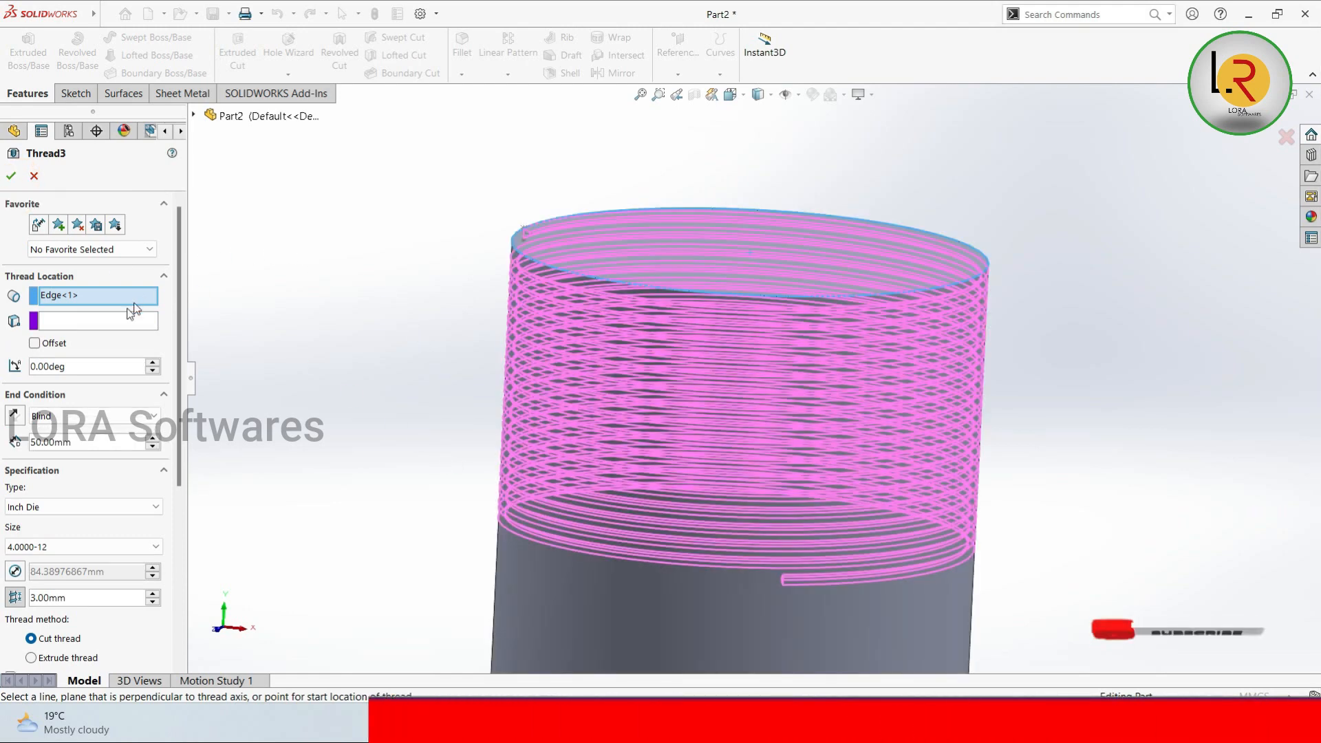
Step: Set the cylinder's bottom edge as the thread's start location and enable Offset
scroll(394, 375, up, 5)
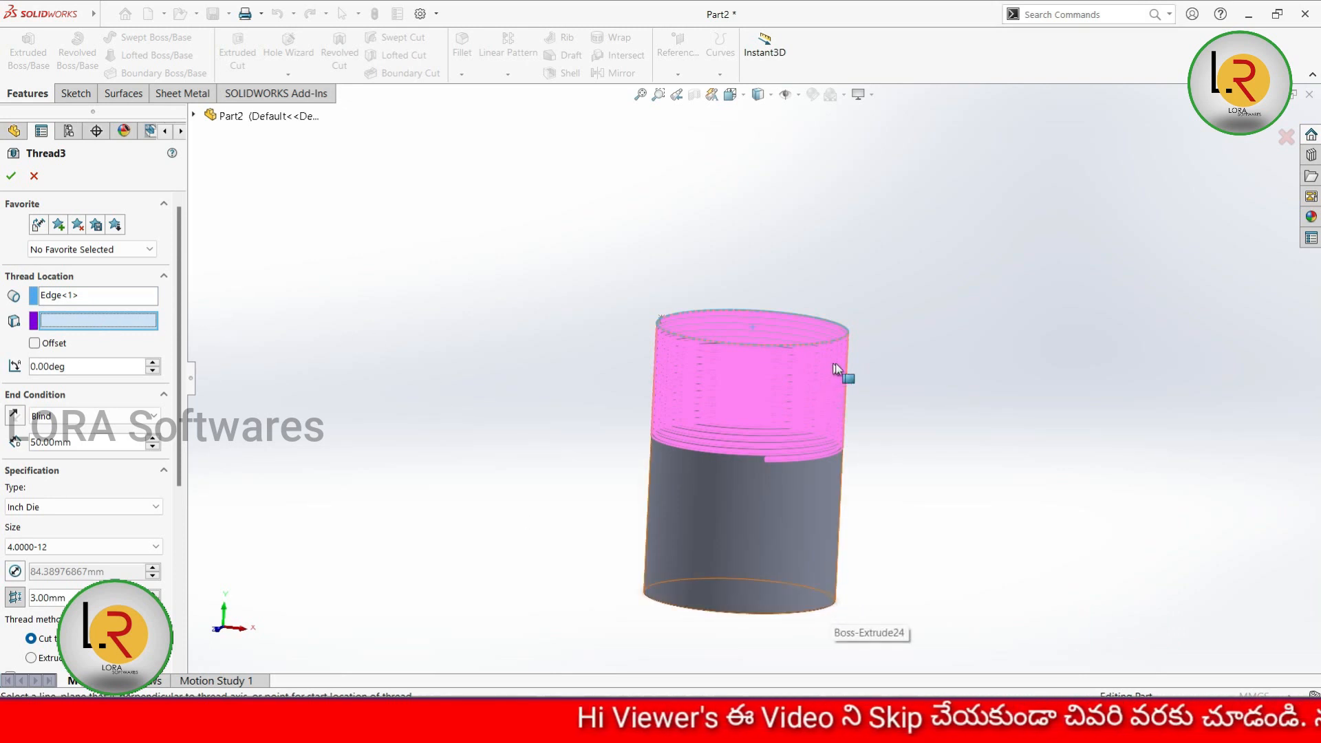
click(776, 461)
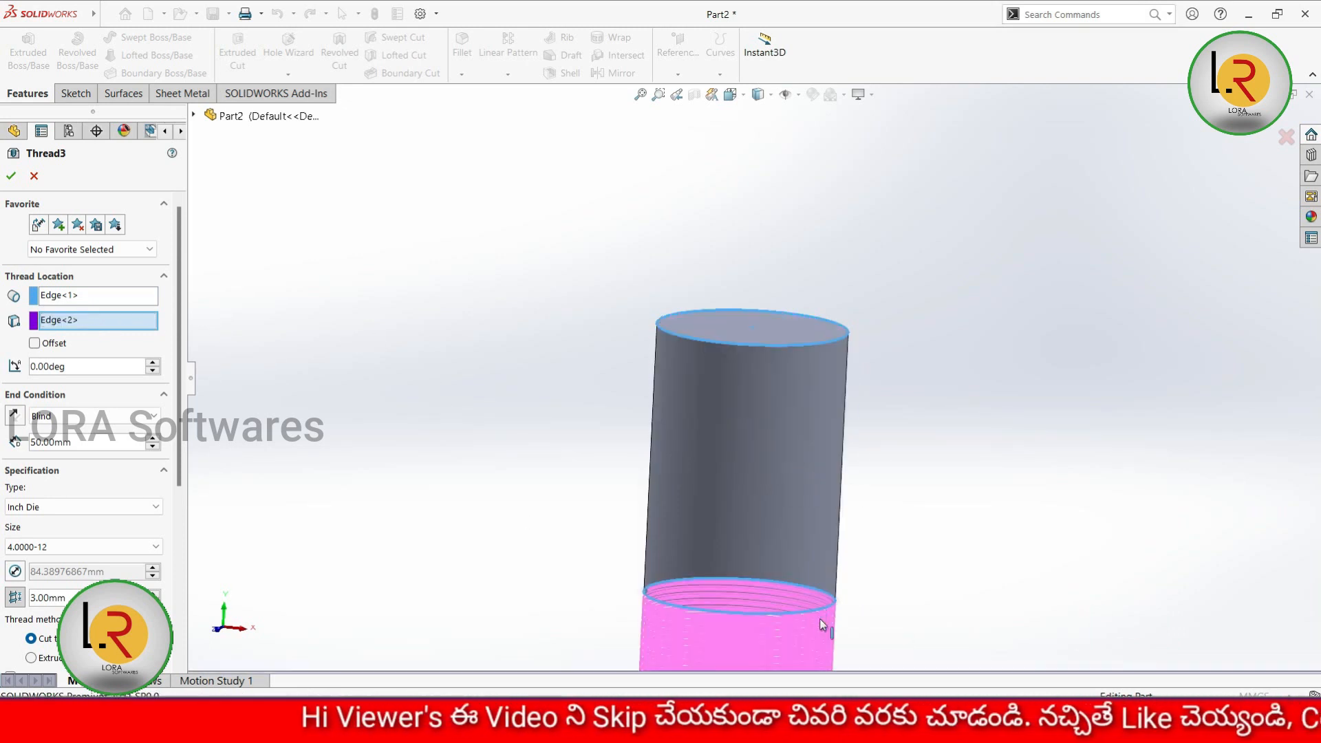
scroll(796, 615, up, 5)
scroll(742, 542, down, 3)
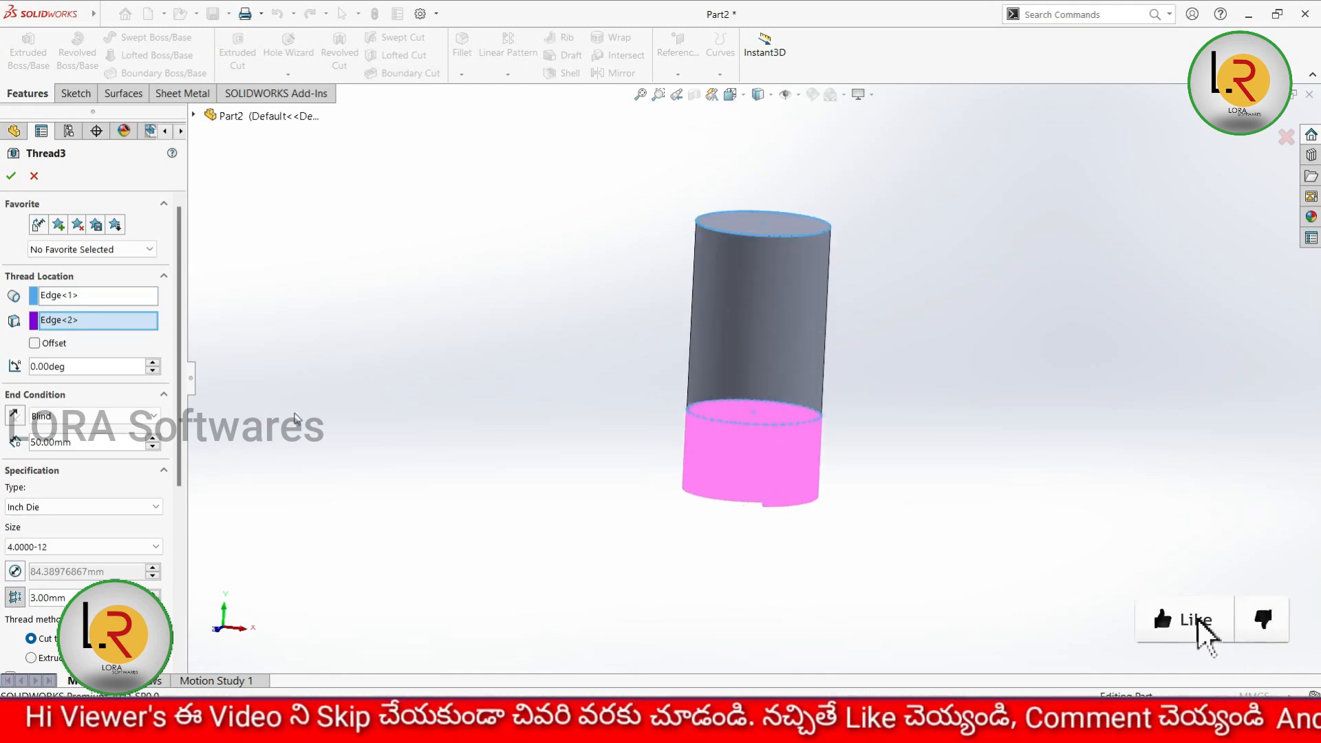
click(38, 344)
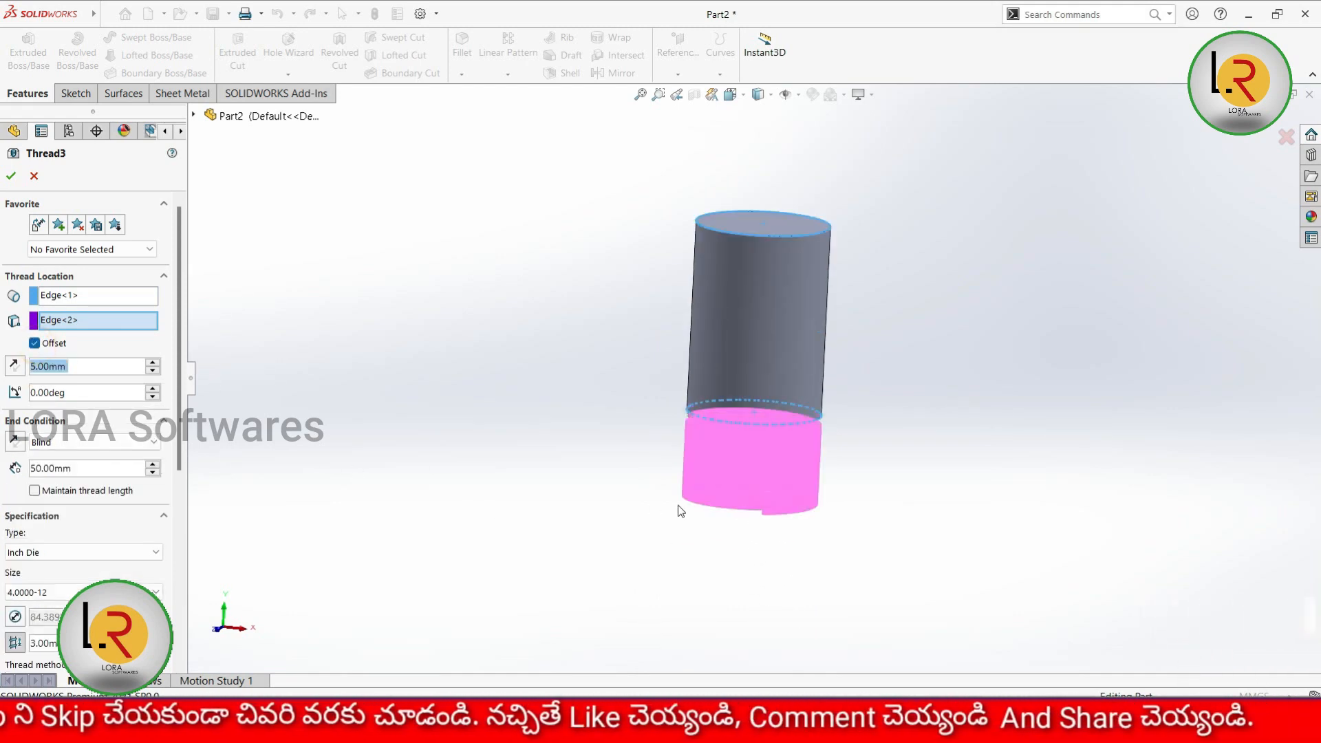
Step: Increase the thread's start offset to 55 mm
click(153, 362)
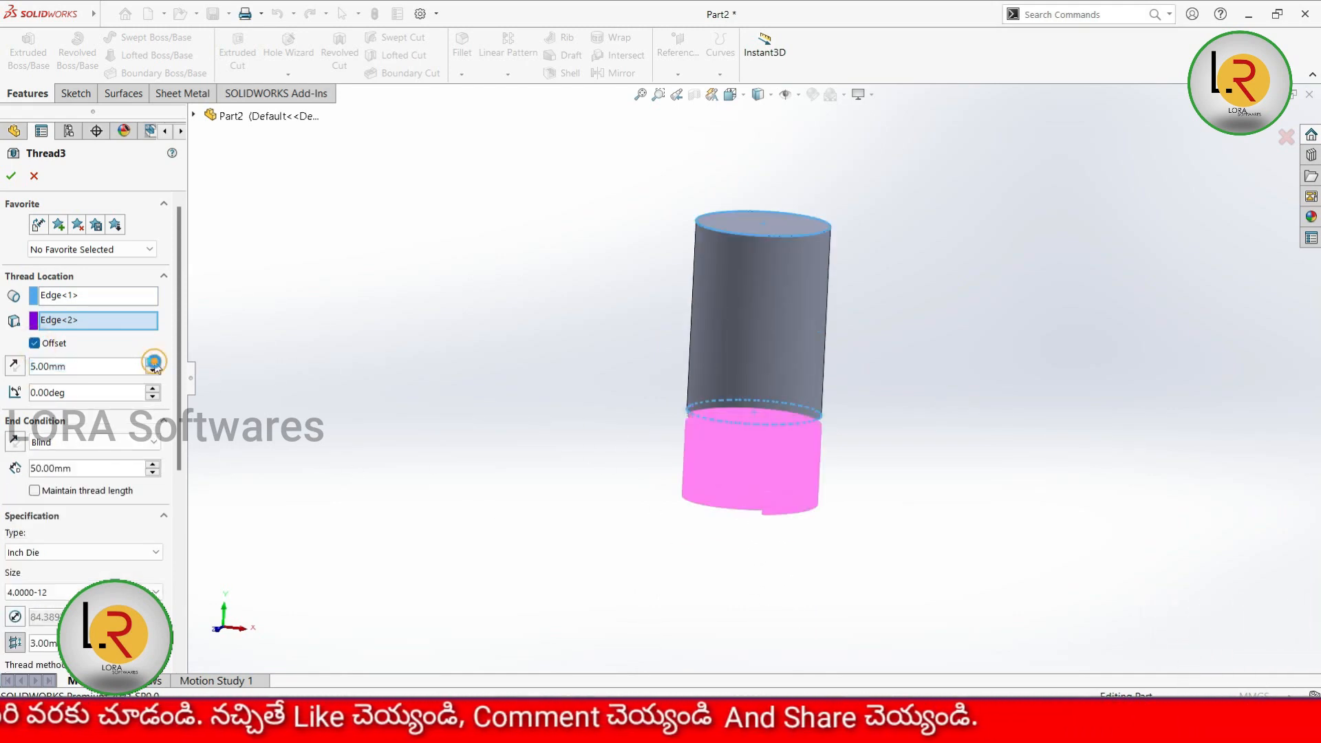
click(153, 363)
click(154, 362)
click(153, 362)
click(154, 363)
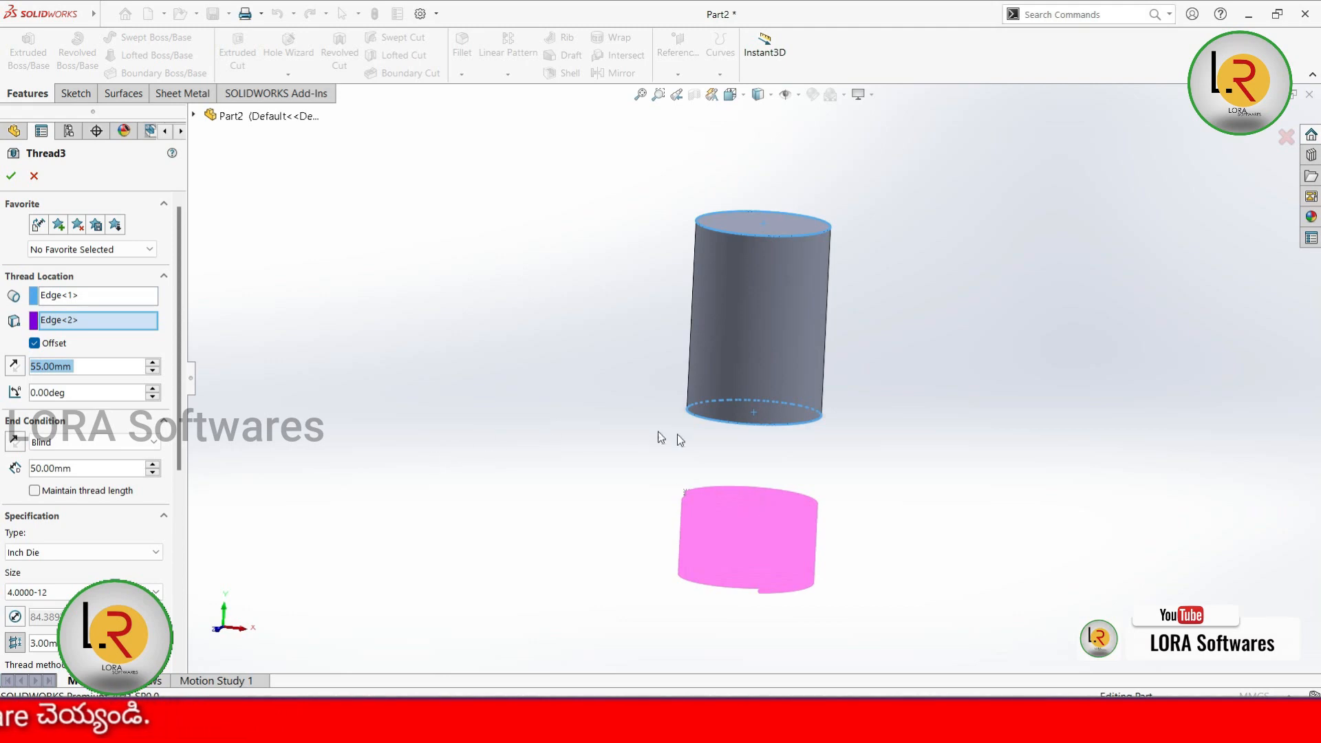
Step: Switch the thread on the cylinder's upper edge to Extrude thread, mirror its profile horizontally, and create it
drag(180, 357, 180, 433)
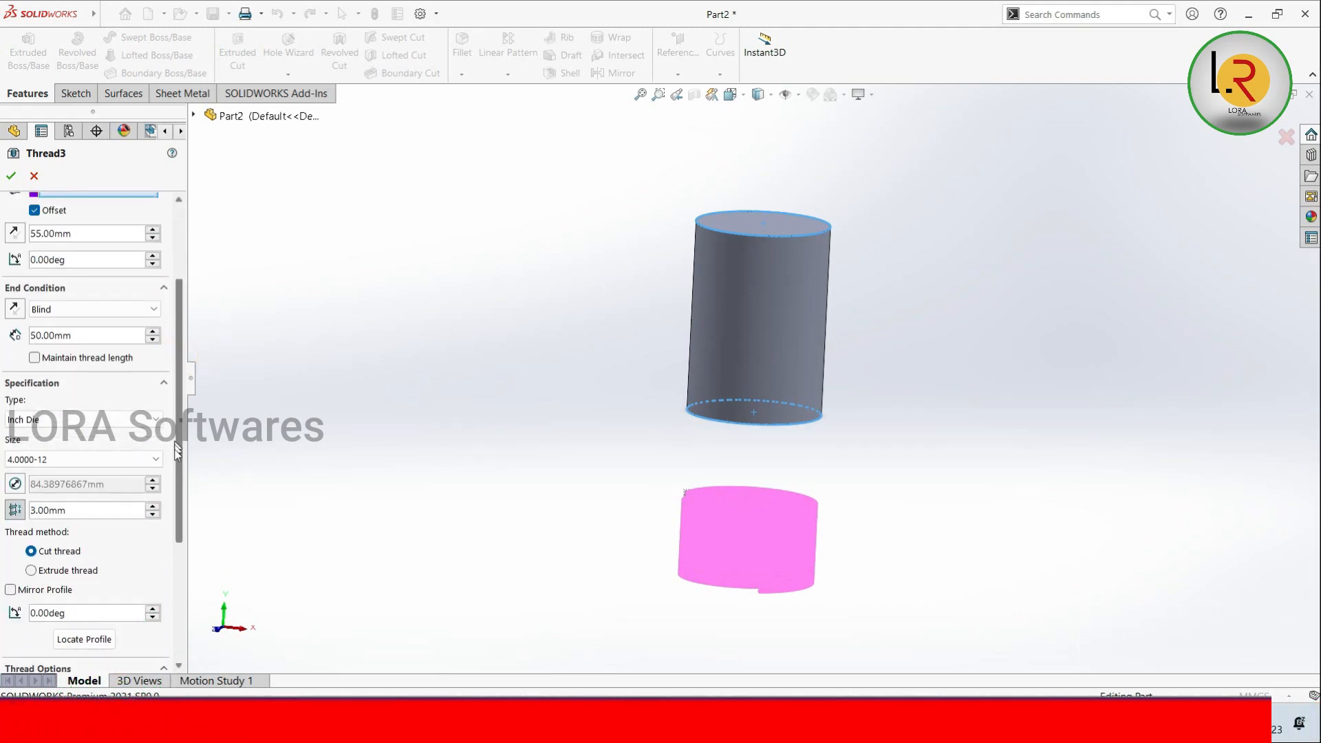
scroll(761, 378, down, 4)
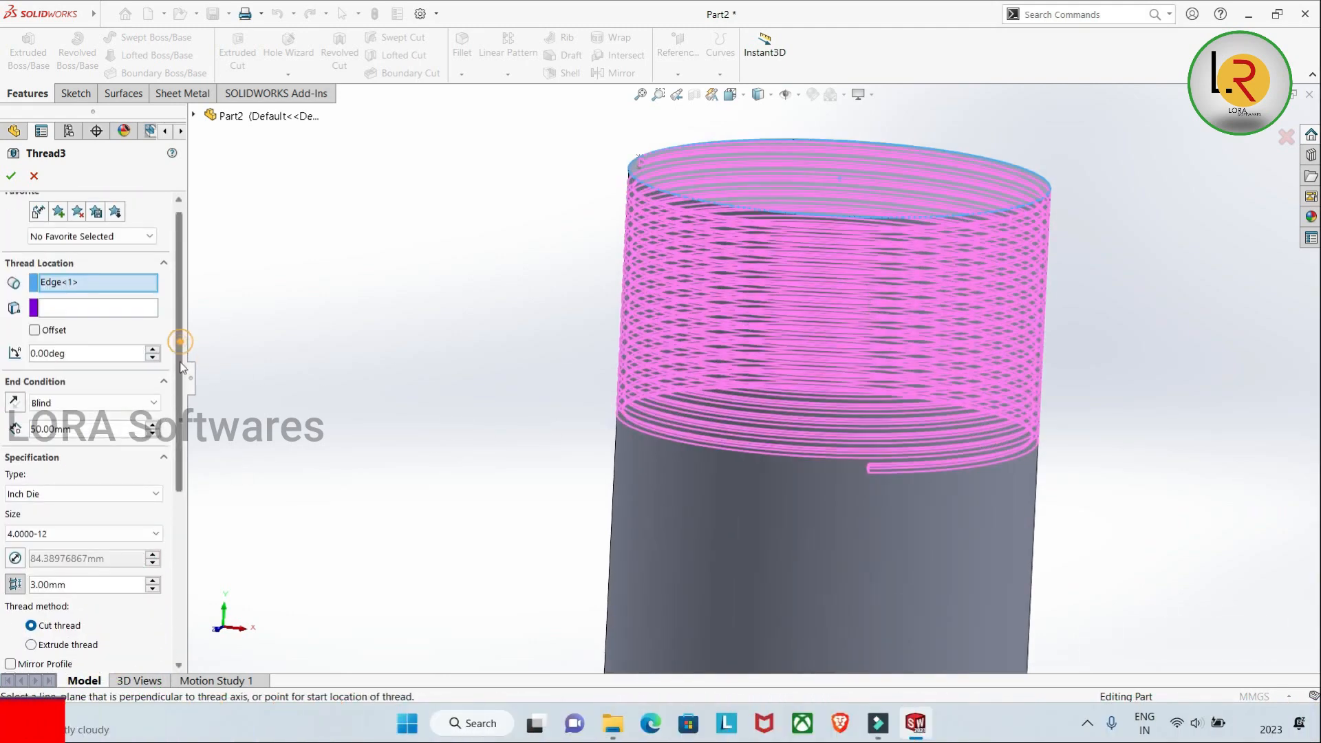
scroll(57, 454, down, 5)
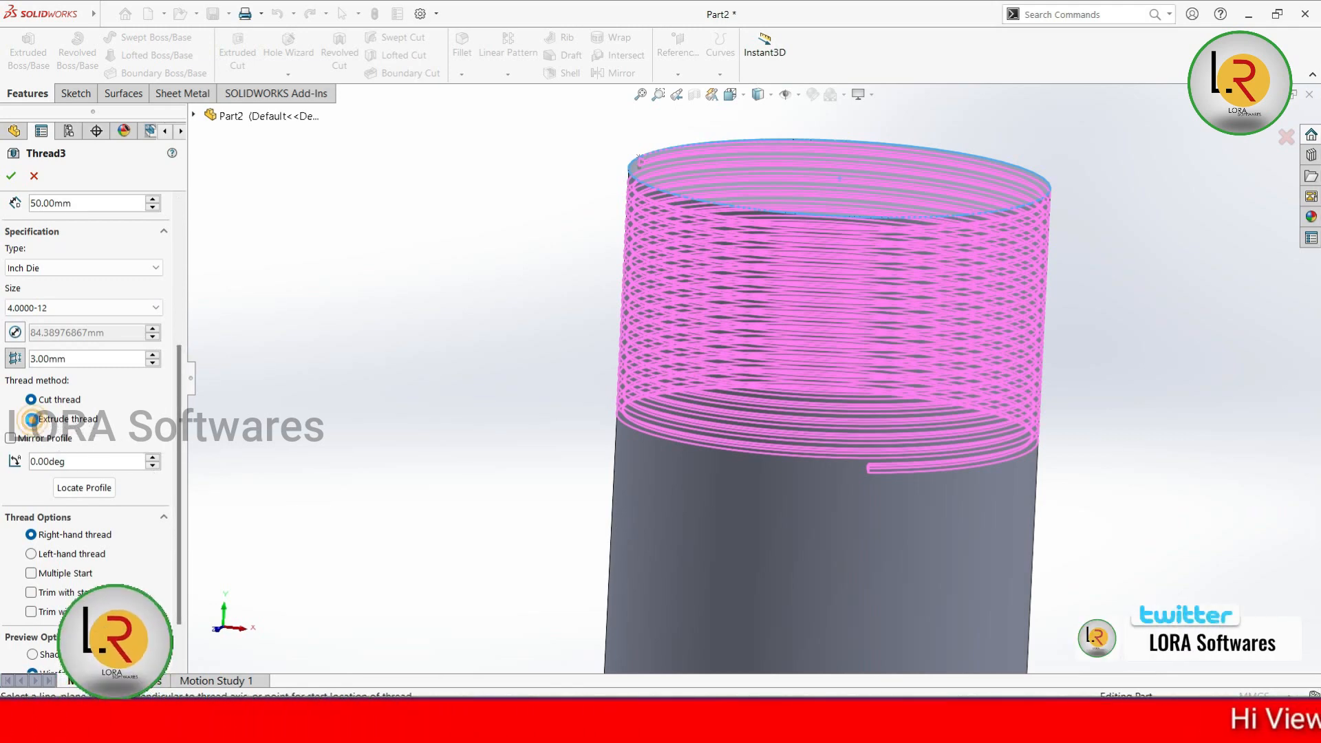
click(31, 418)
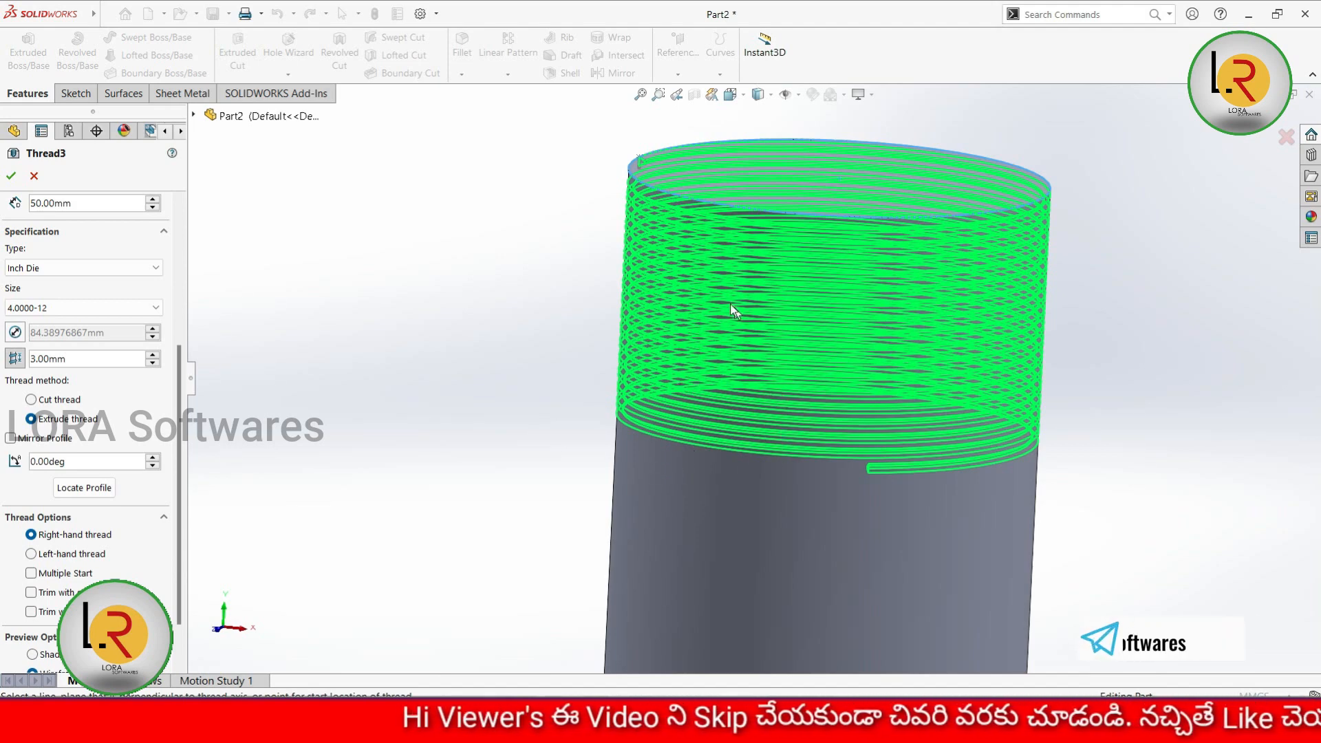
click(11, 438)
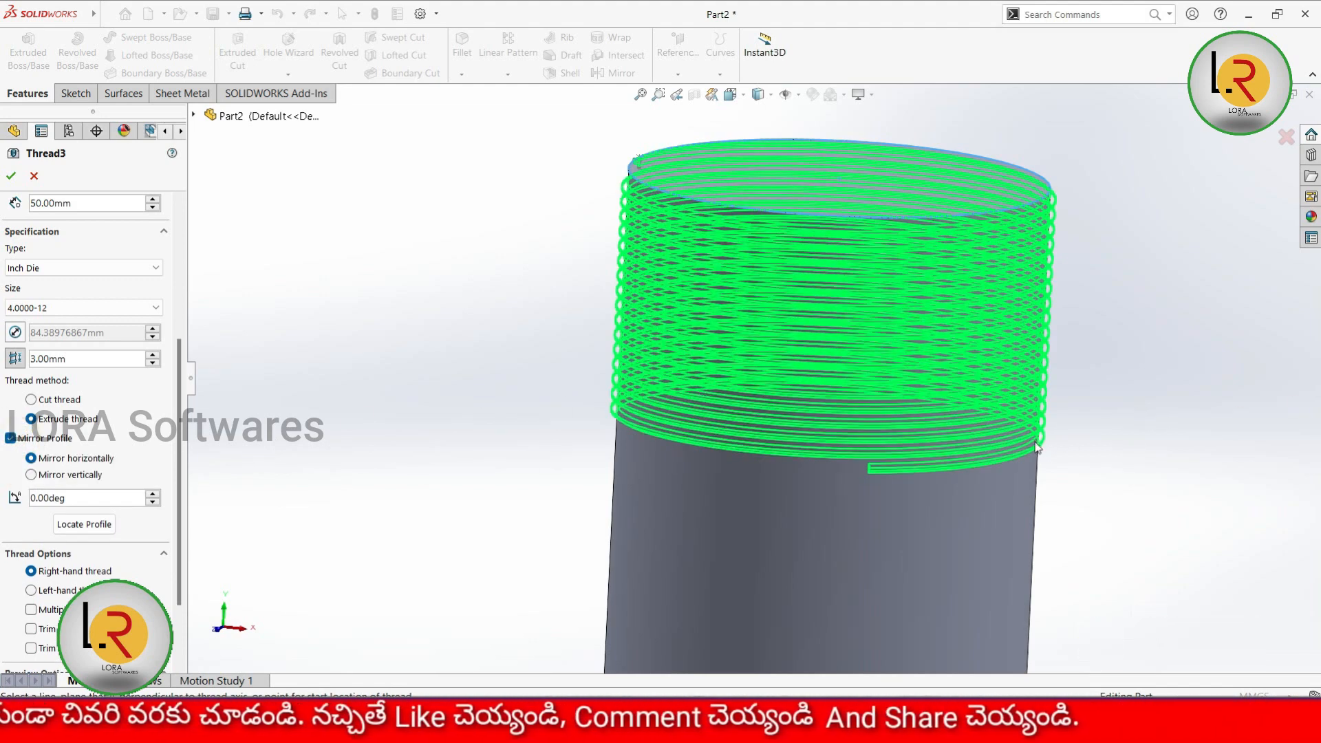
click(12, 438)
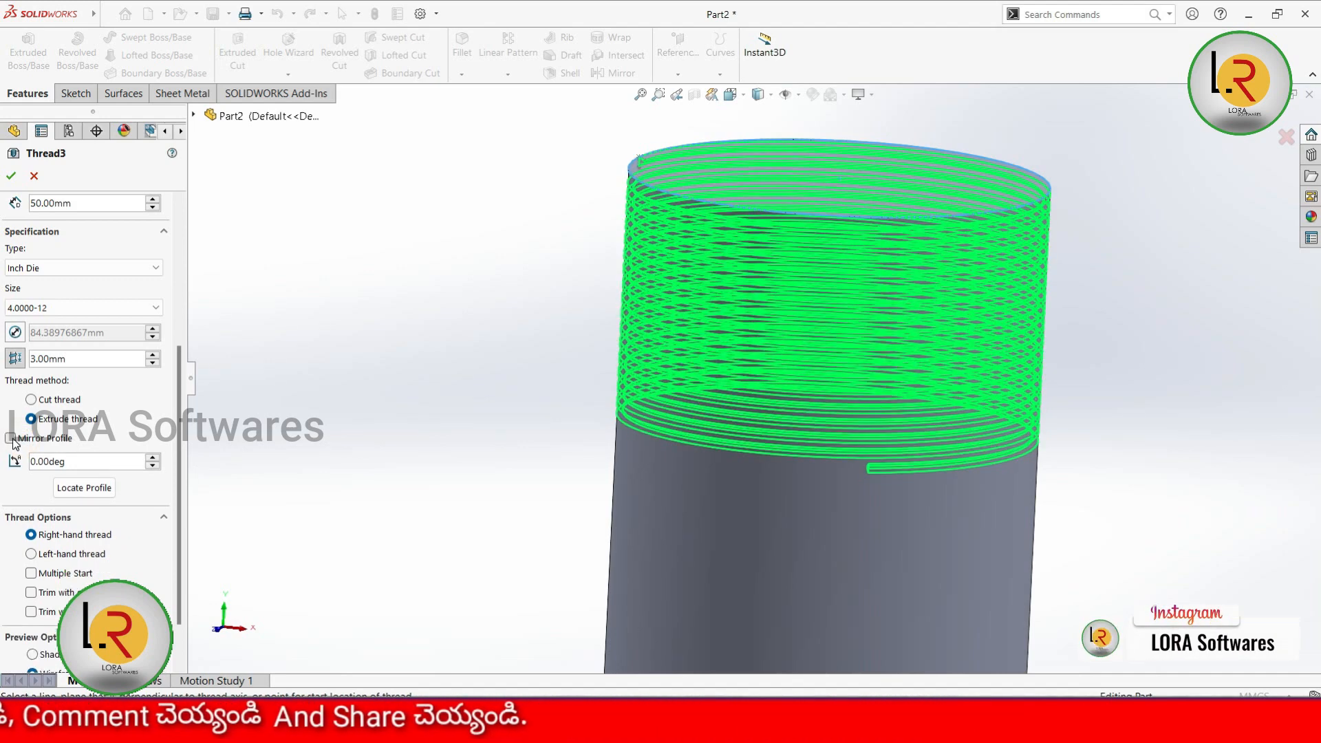
click(12, 439)
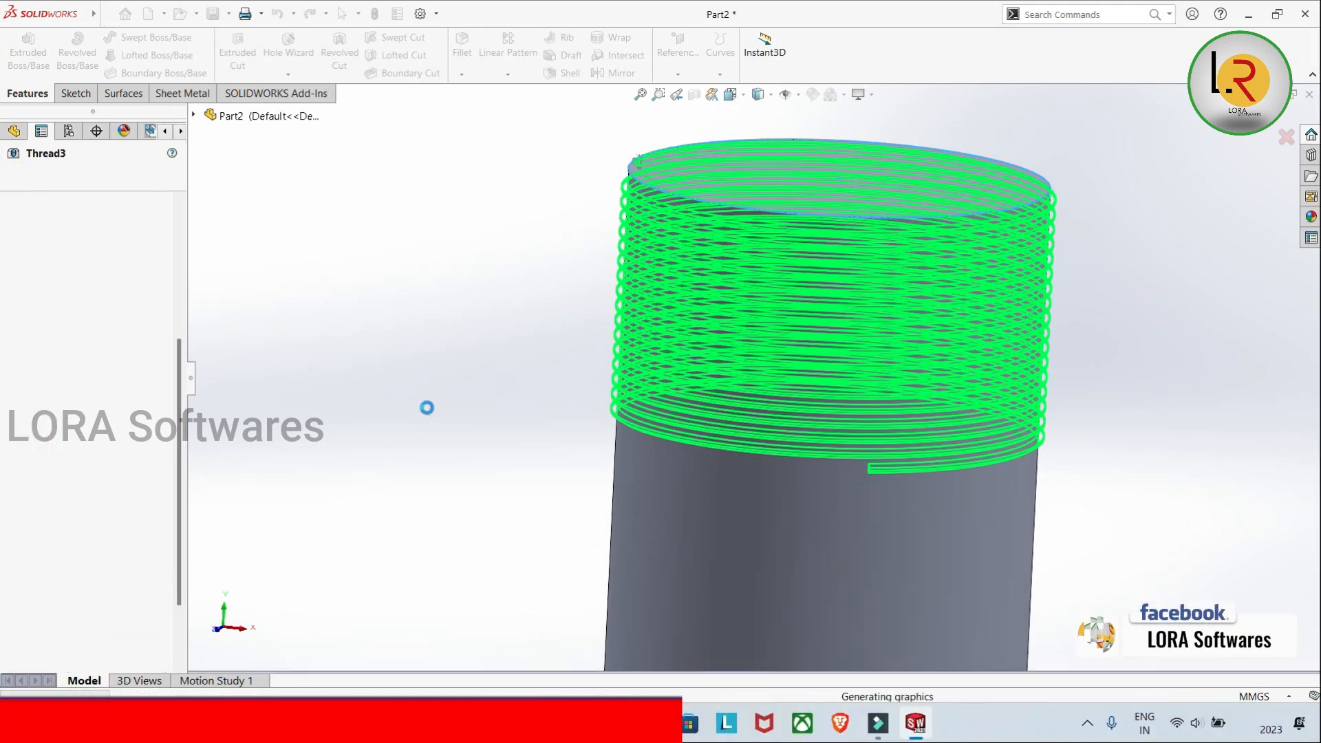
Step: Examine the extruded thread on the cylinder up close and from several angles
mouse_move(973, 400)
middle_down()
mouse_move(974, 382)
mouse_move(977, 407)
middle_up()
scroll(1094, 177, down, 5)
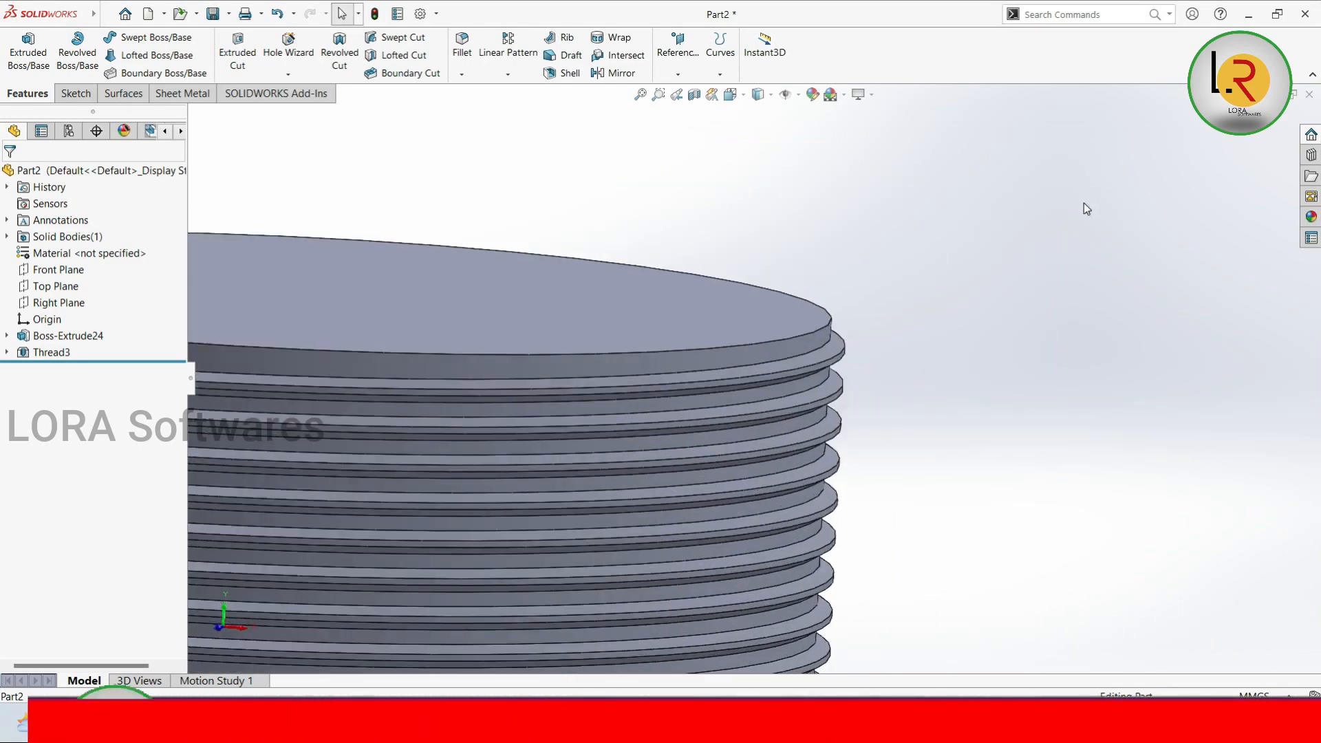
scroll(1084, 205, up, 7)
scroll(506, 487, down, 2)
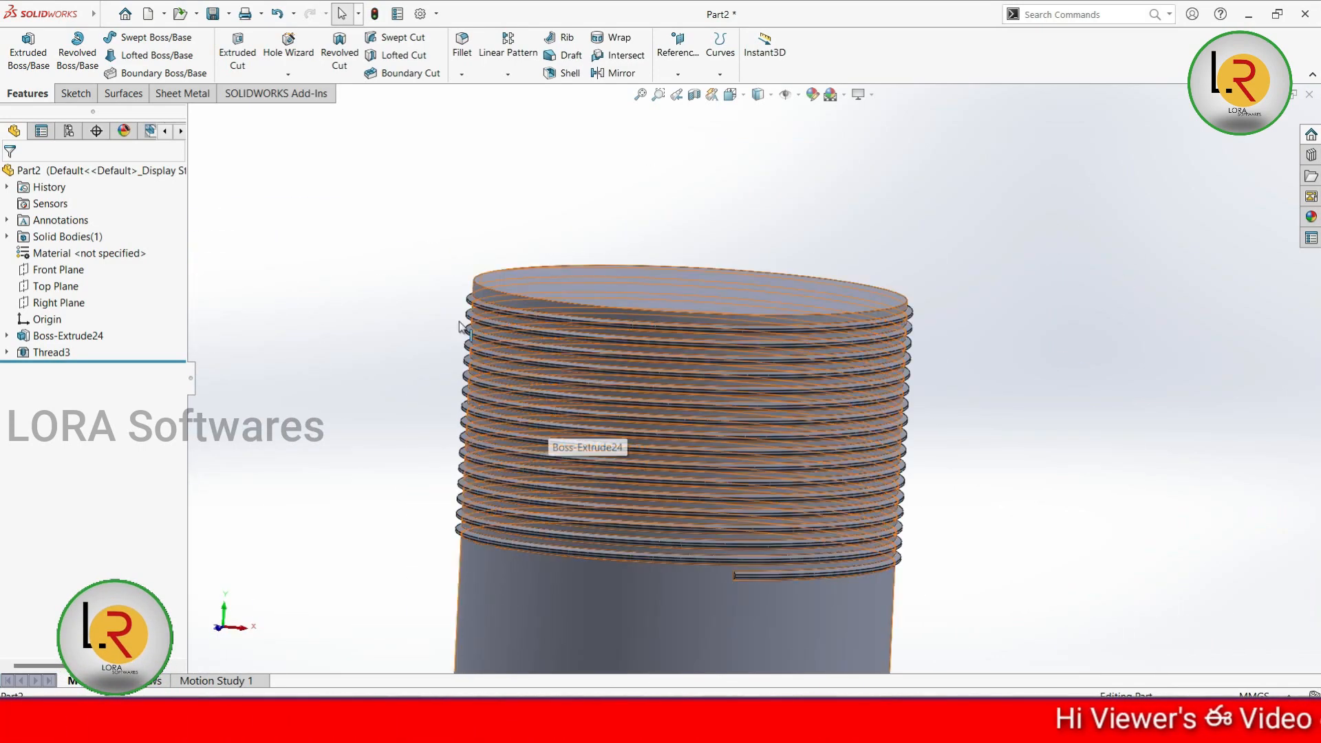
click(285, 76)
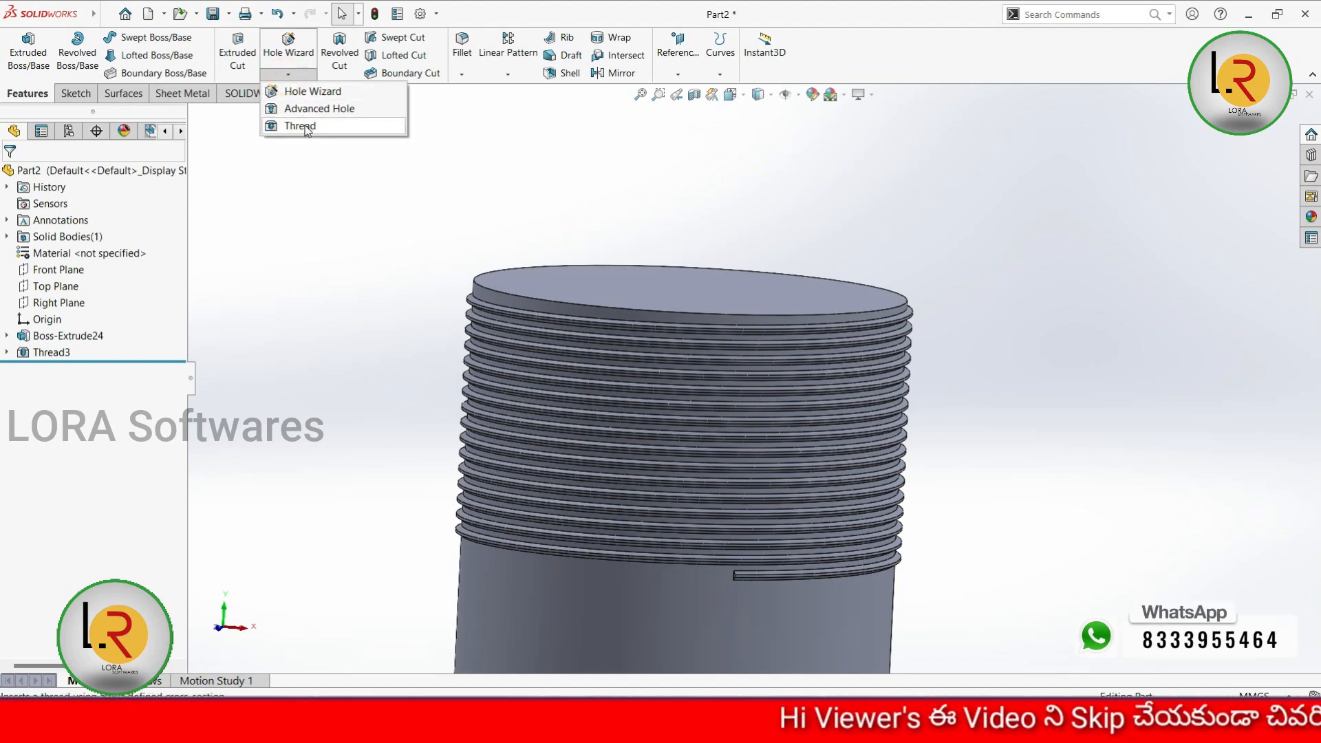
click(369, 337)
scroll(369, 342, up, 6)
middle_drag(369, 342, 741, 378)
scroll(744, 379, down, 4)
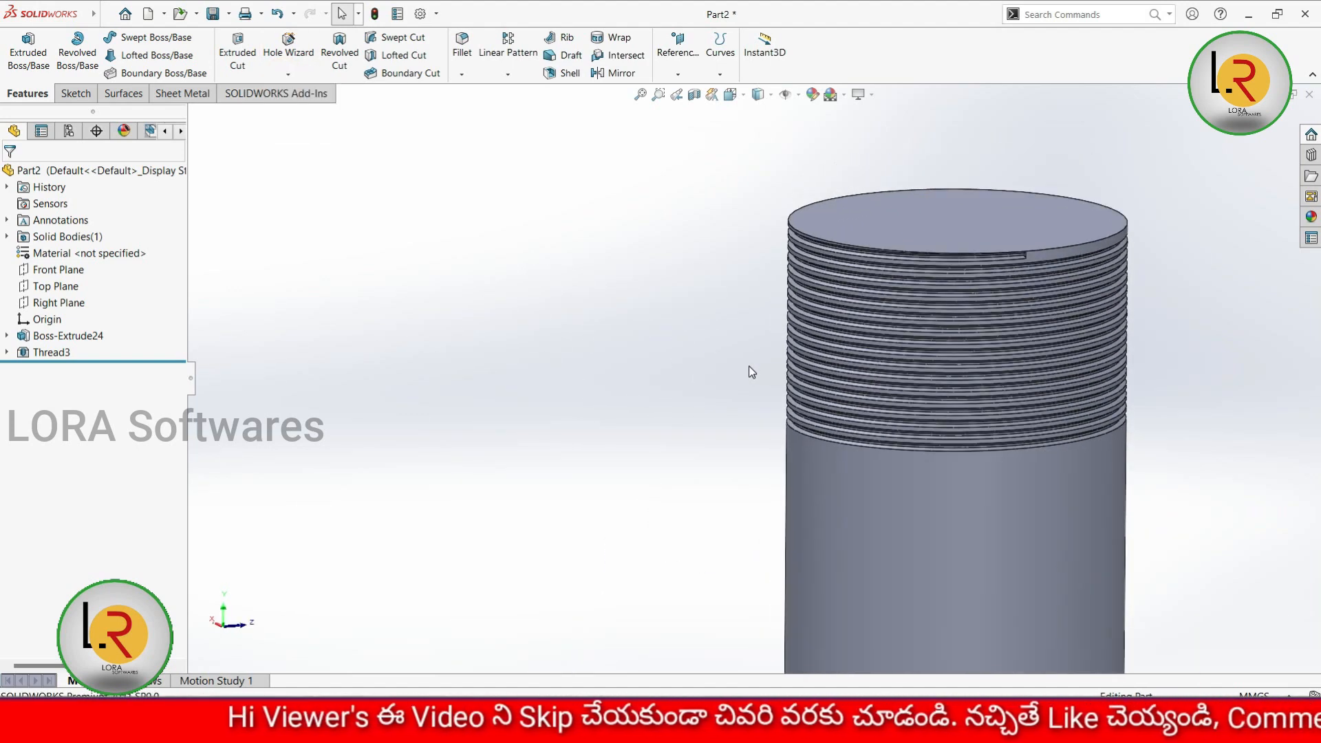
scroll(753, 376, up, 3)
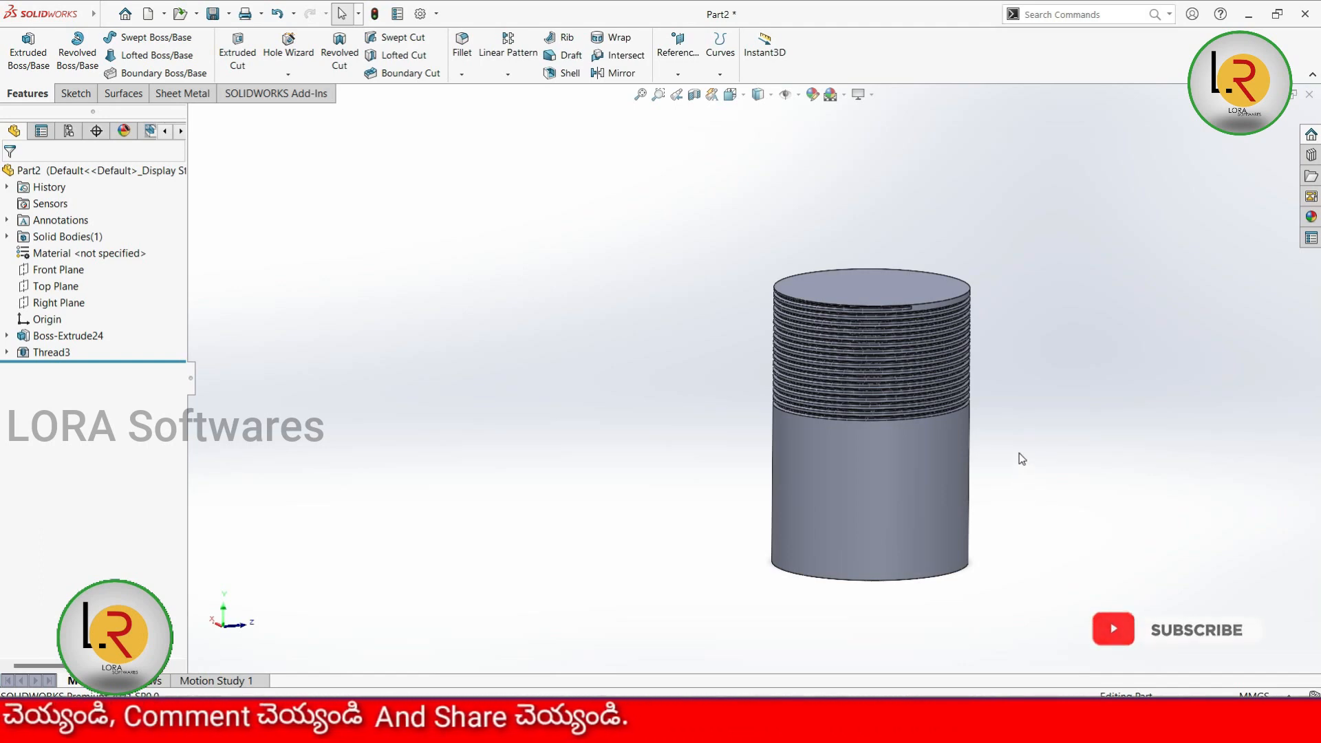
scroll(1020, 452, up, 2)
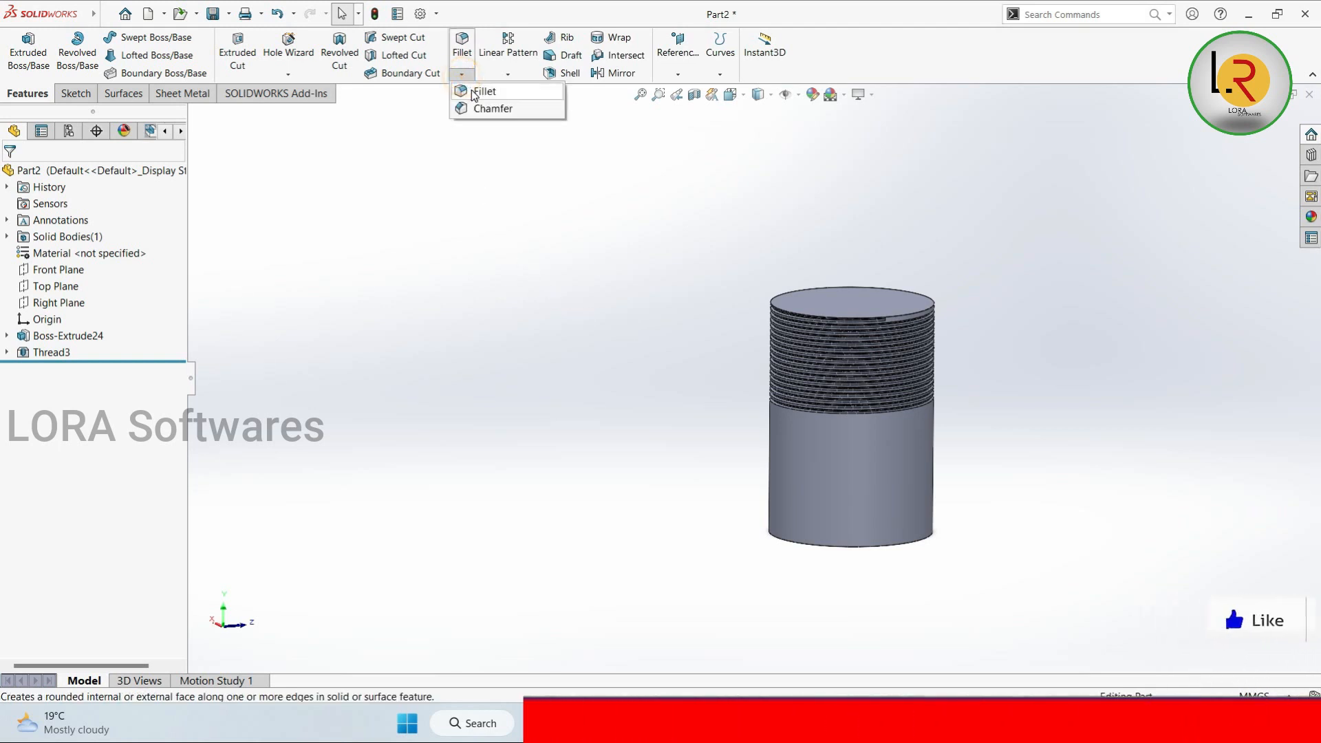
middle_drag(622, 289, 604, 371)
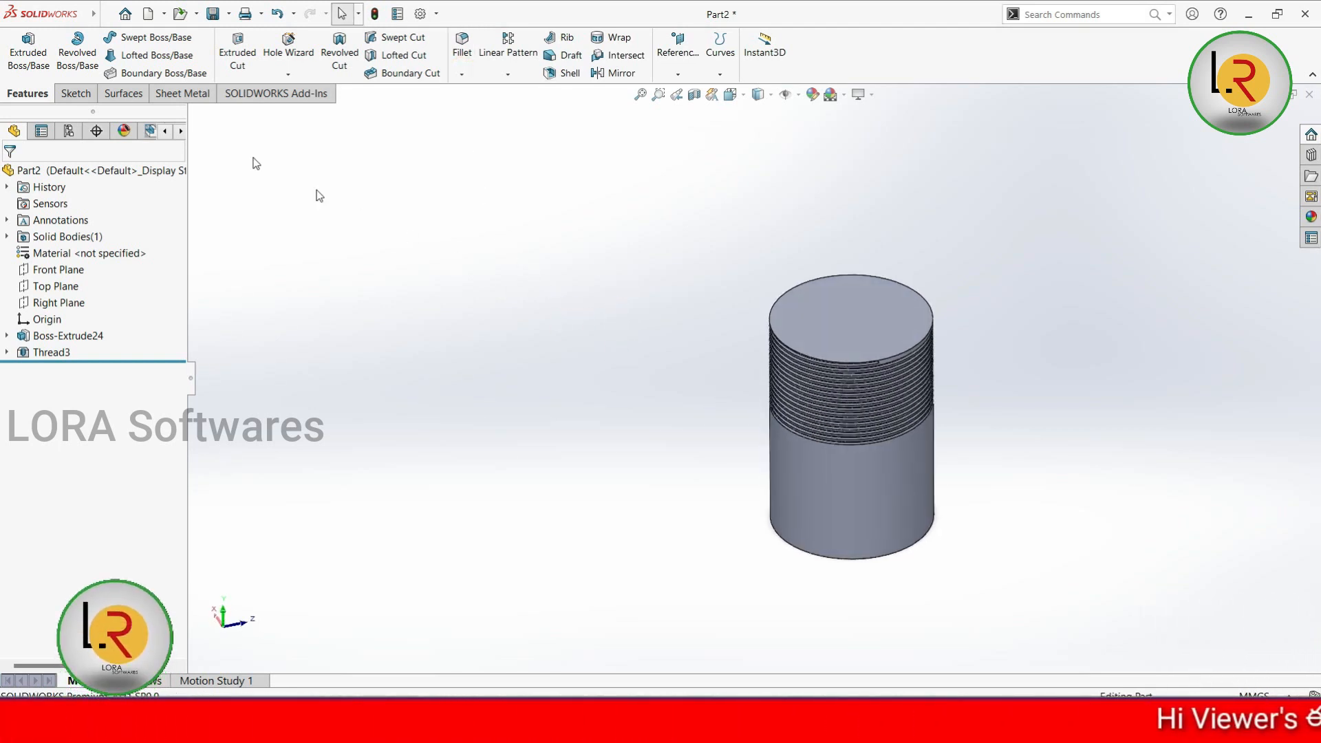
Step: Sketch a six-sided polygon with sides about 67 mm on the cylinder's upper face, centred on the origin, and finish the sketch
click(76, 93)
click(21, 45)
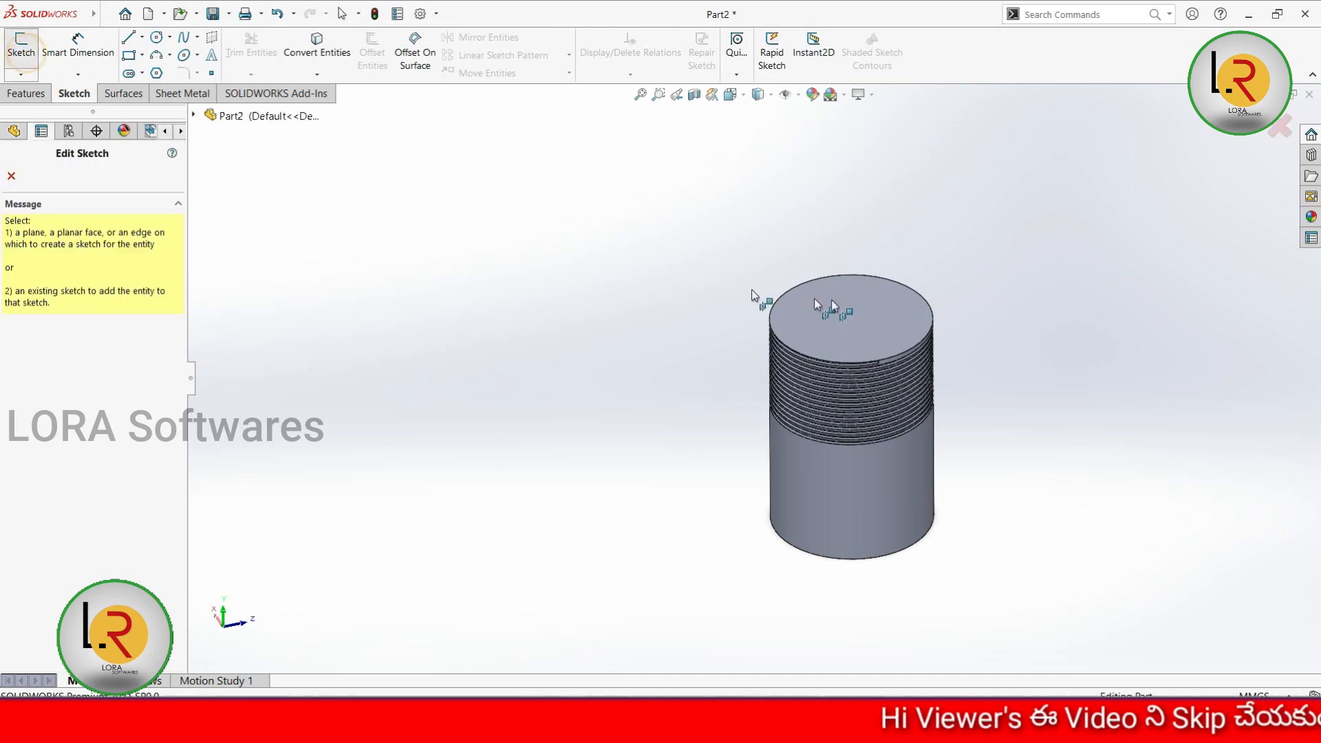
click(840, 320)
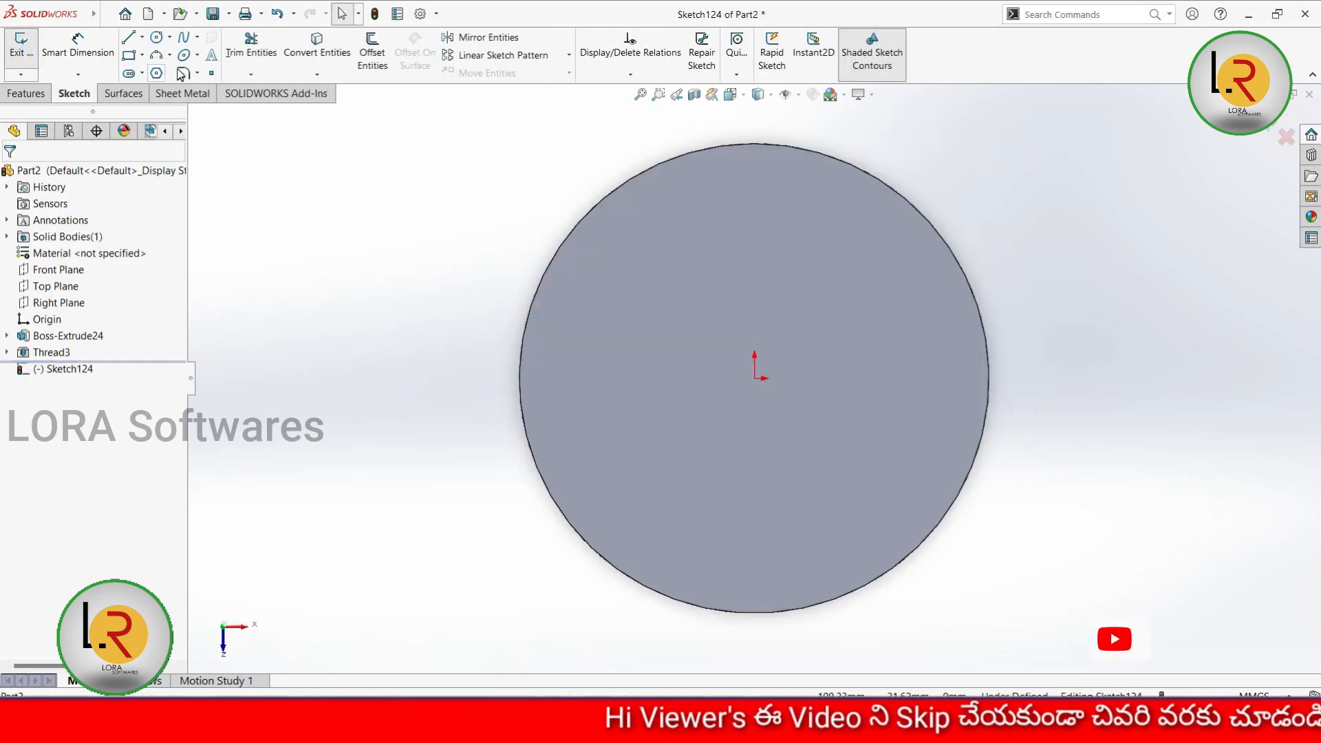
click(156, 73)
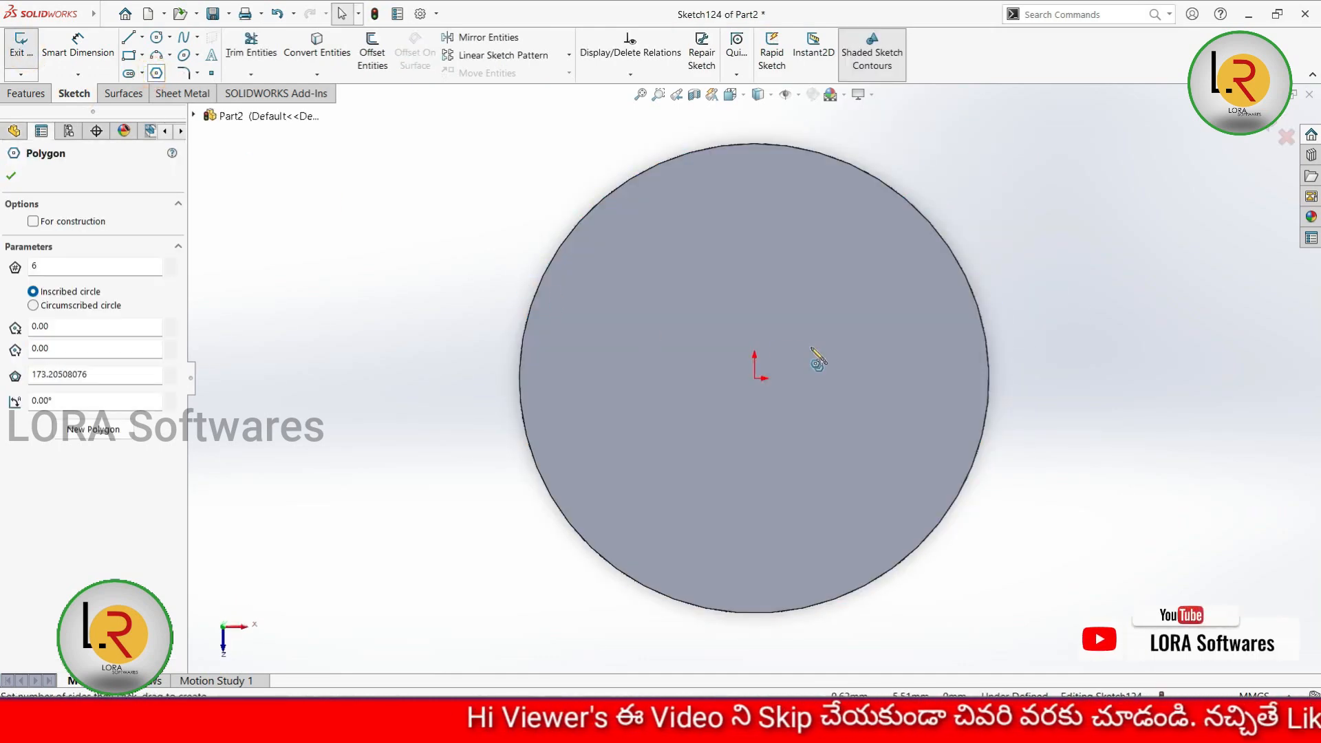
click(756, 378)
click(1126, 379)
click(11, 176)
click(21, 45)
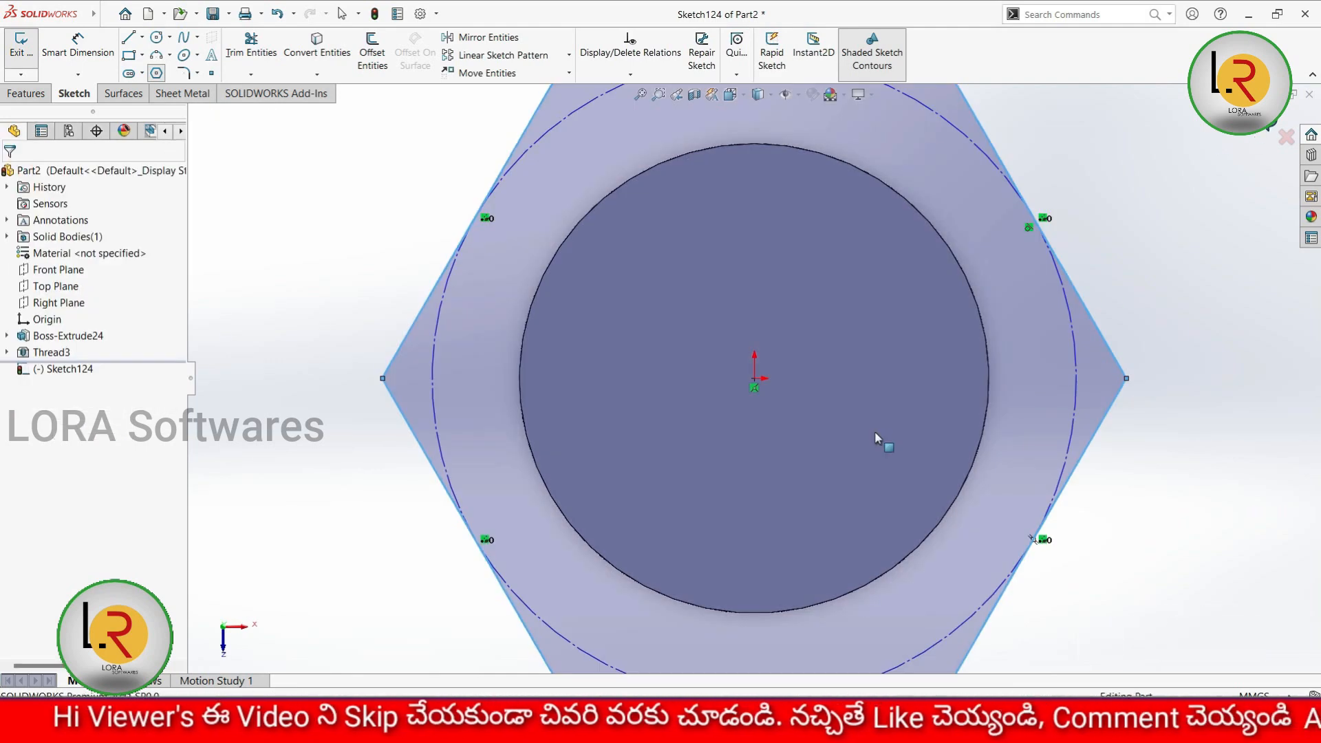
Step: Extrude the hexagon sketch 22 mm upward as a blind boss, merging it with the threaded cylinder
scroll(875, 436, up, 2)
middle_drag(853, 437, 844, 335)
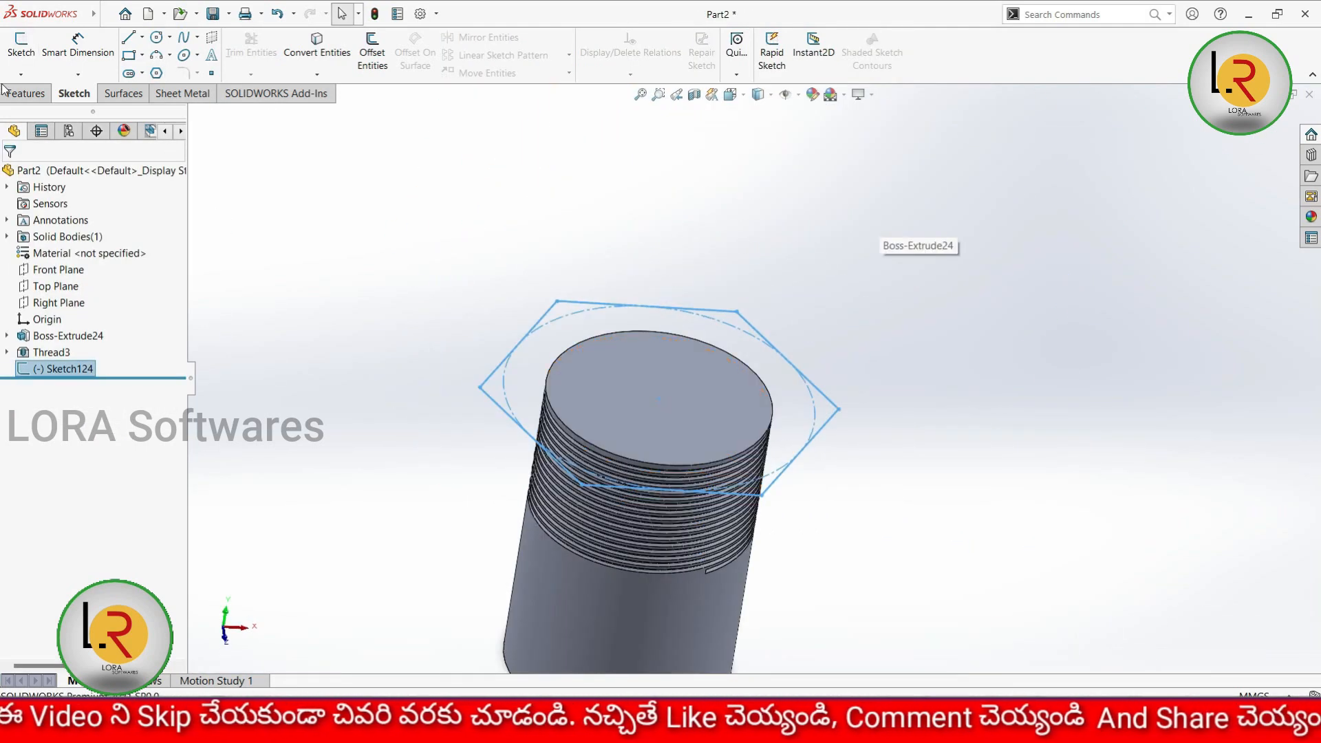
click(26, 93)
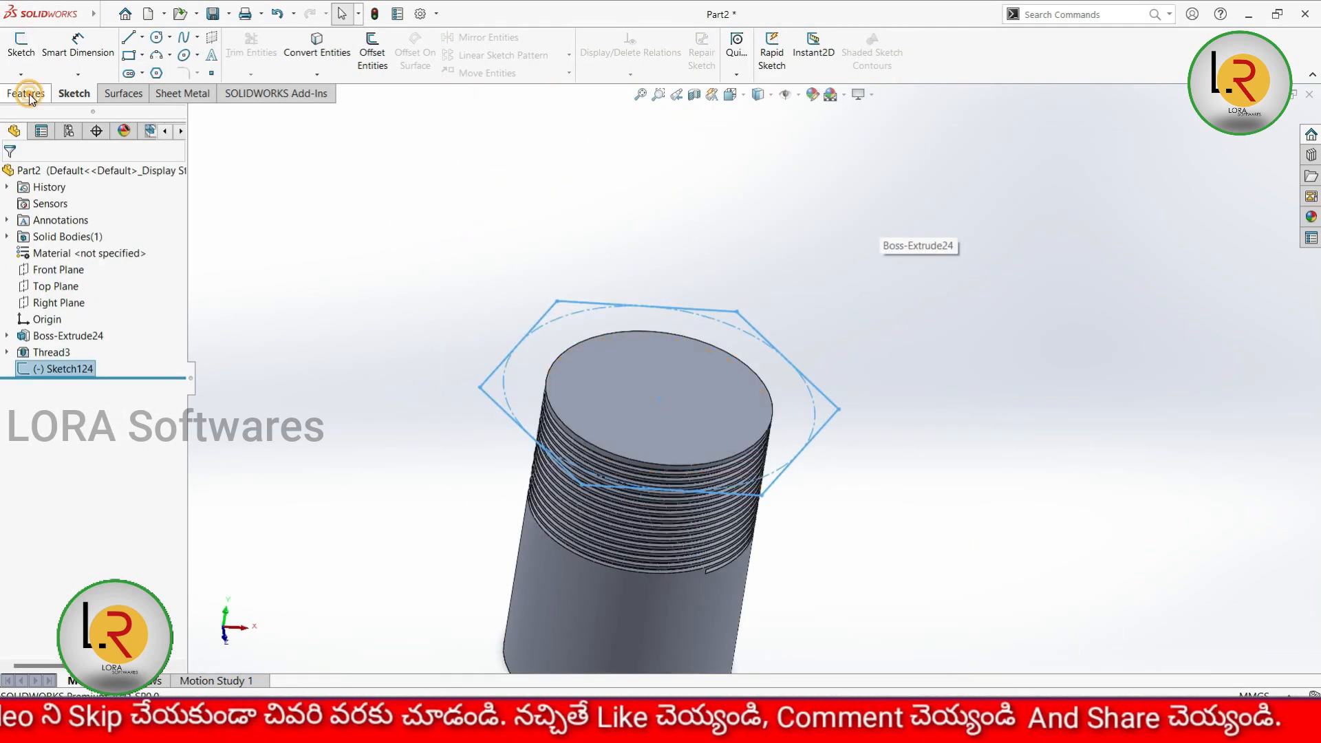
click(25, 57)
drag(702, 116, 670, 335)
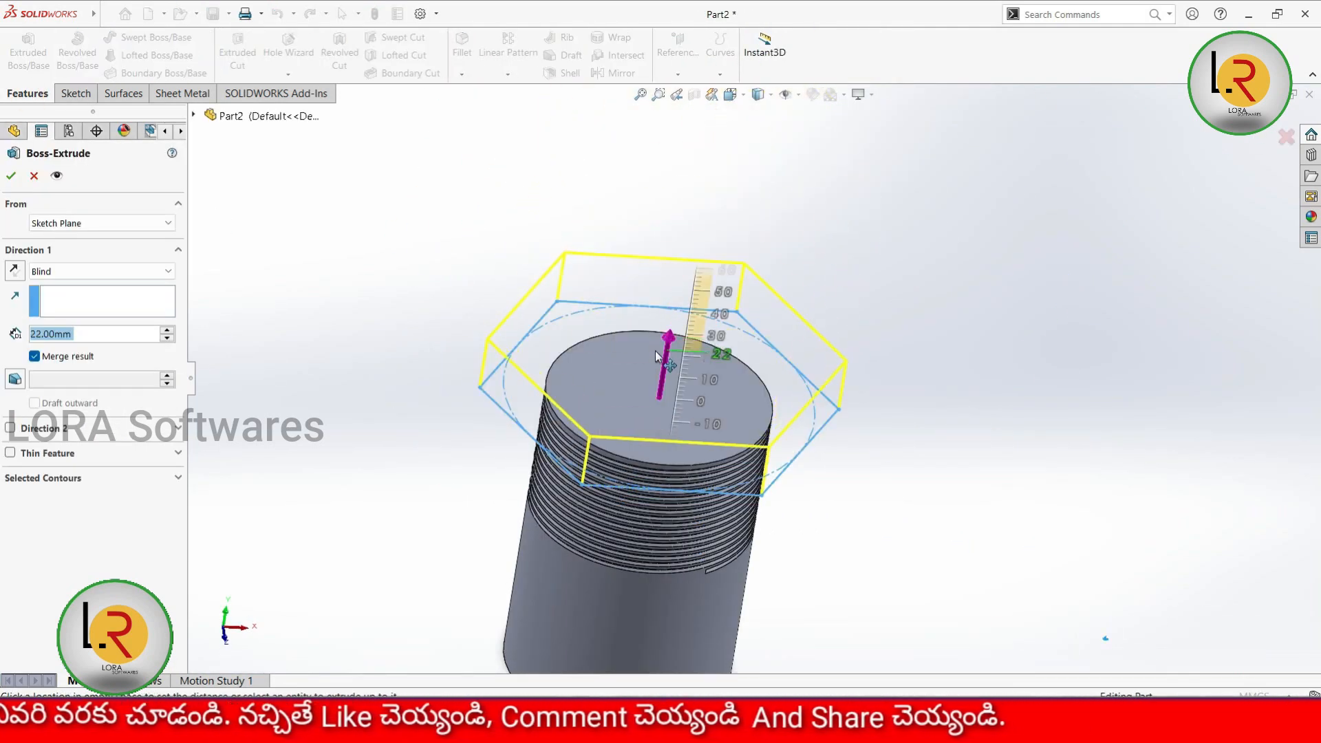
click(11, 175)
Step: Set up a symmetric constant-size fillet with a 1 mm radius on one upper edge of the hexagonal head and check its preview
middle_drag(824, 524, 451, 283)
scroll(537, 515, down, 2)
click(463, 74)
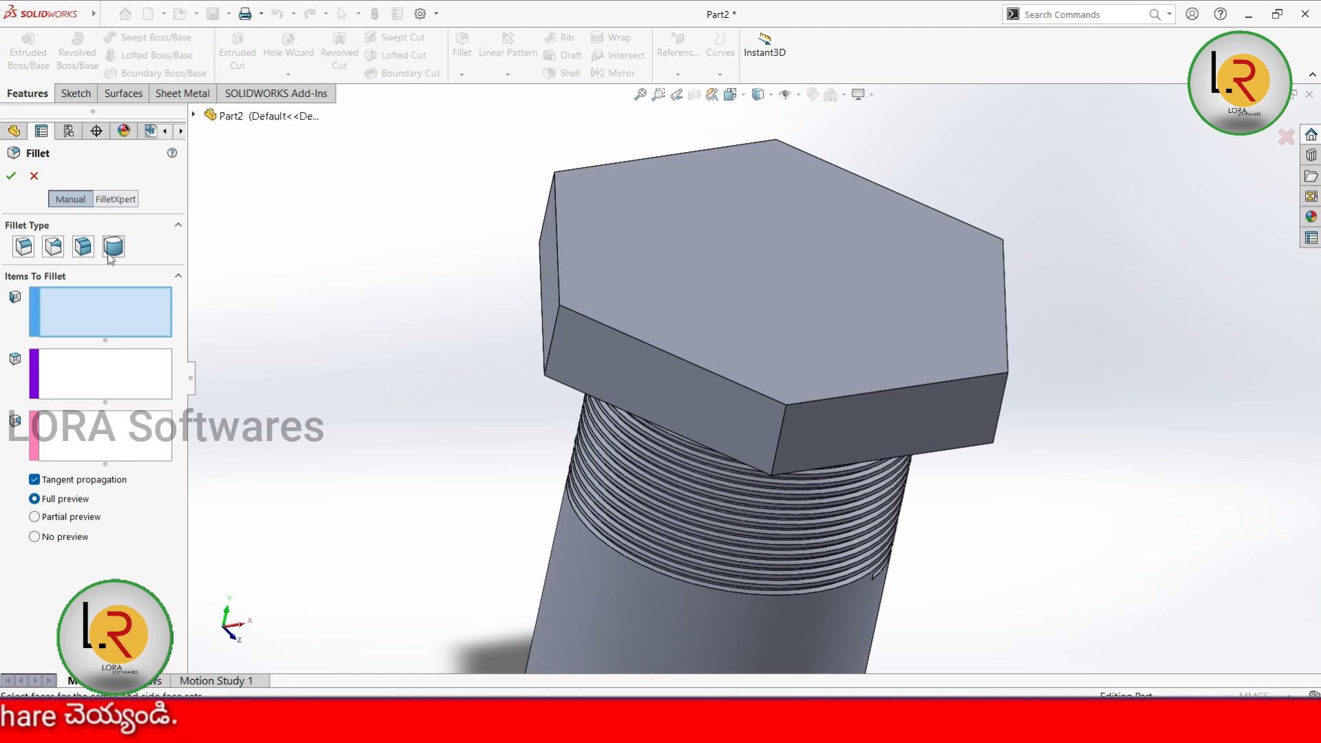
click(24, 248)
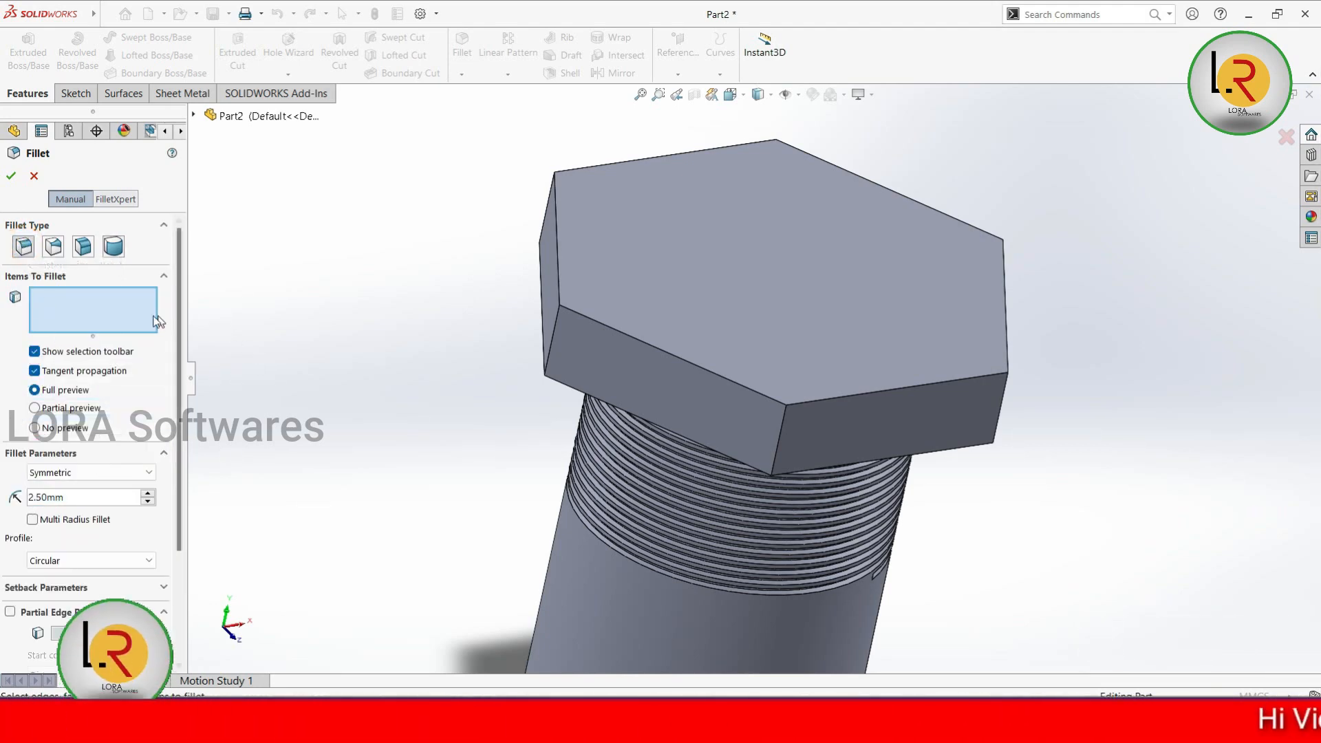
click(558, 254)
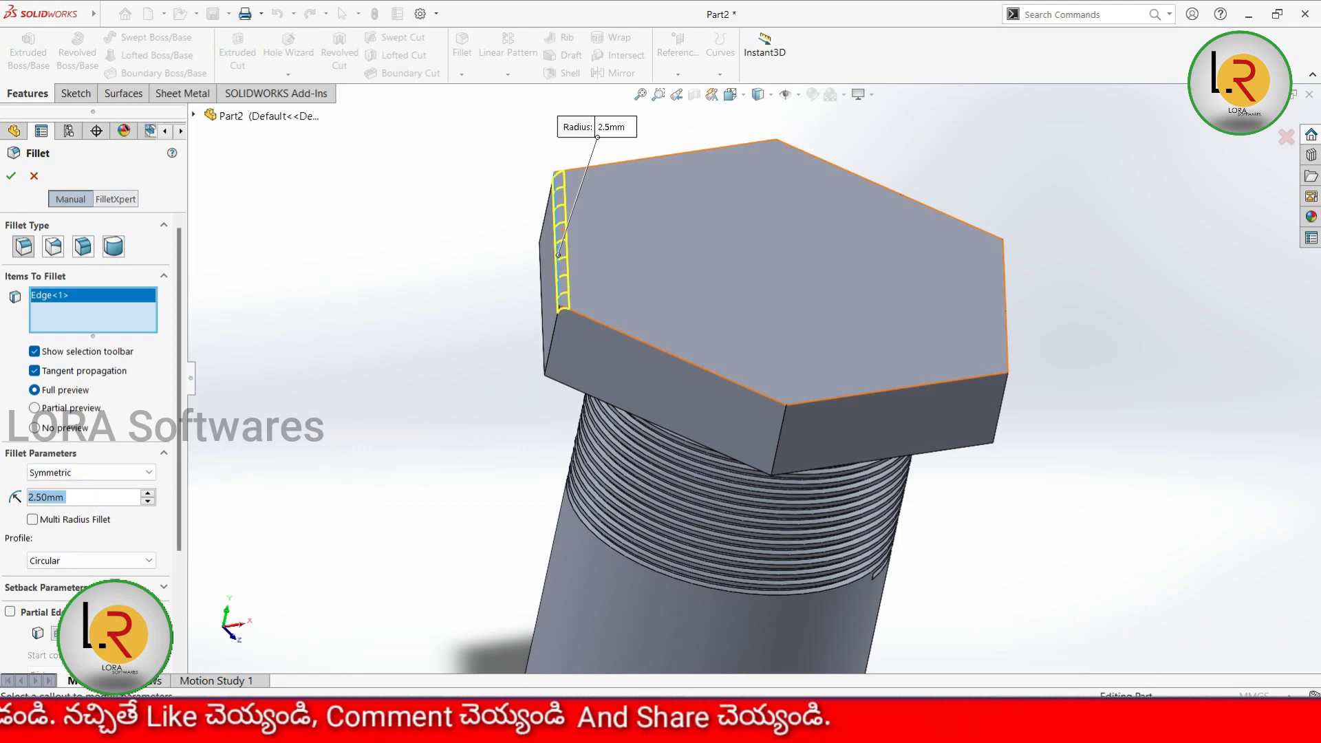
text(25)
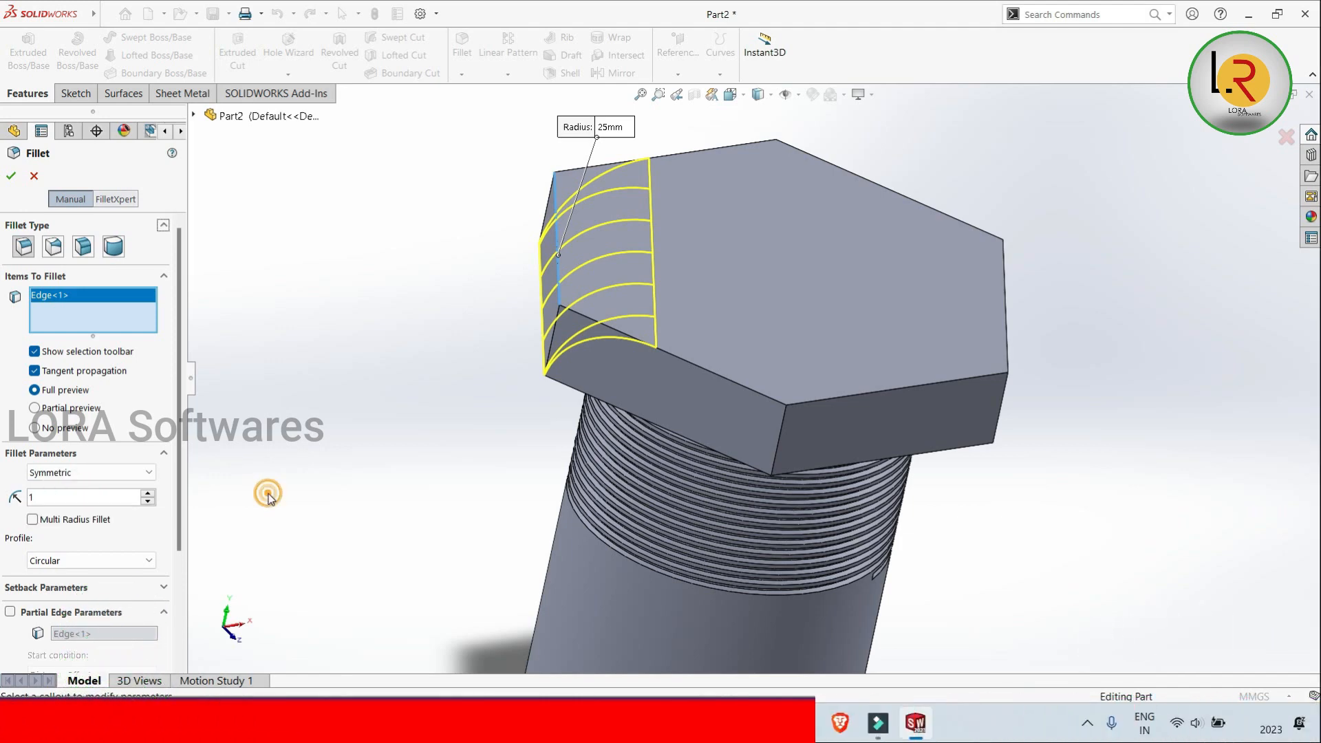
middle_drag(412, 435, 693, 242)
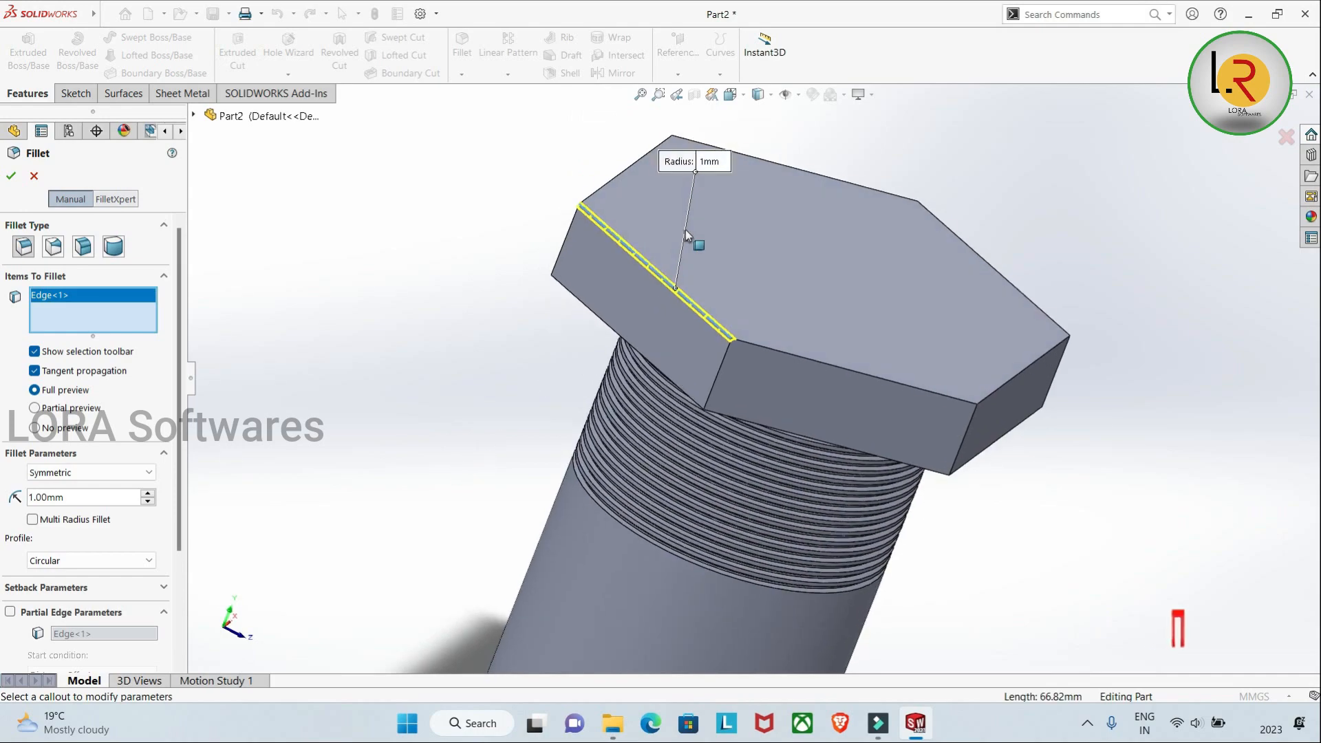
scroll(681, 241, down, 5)
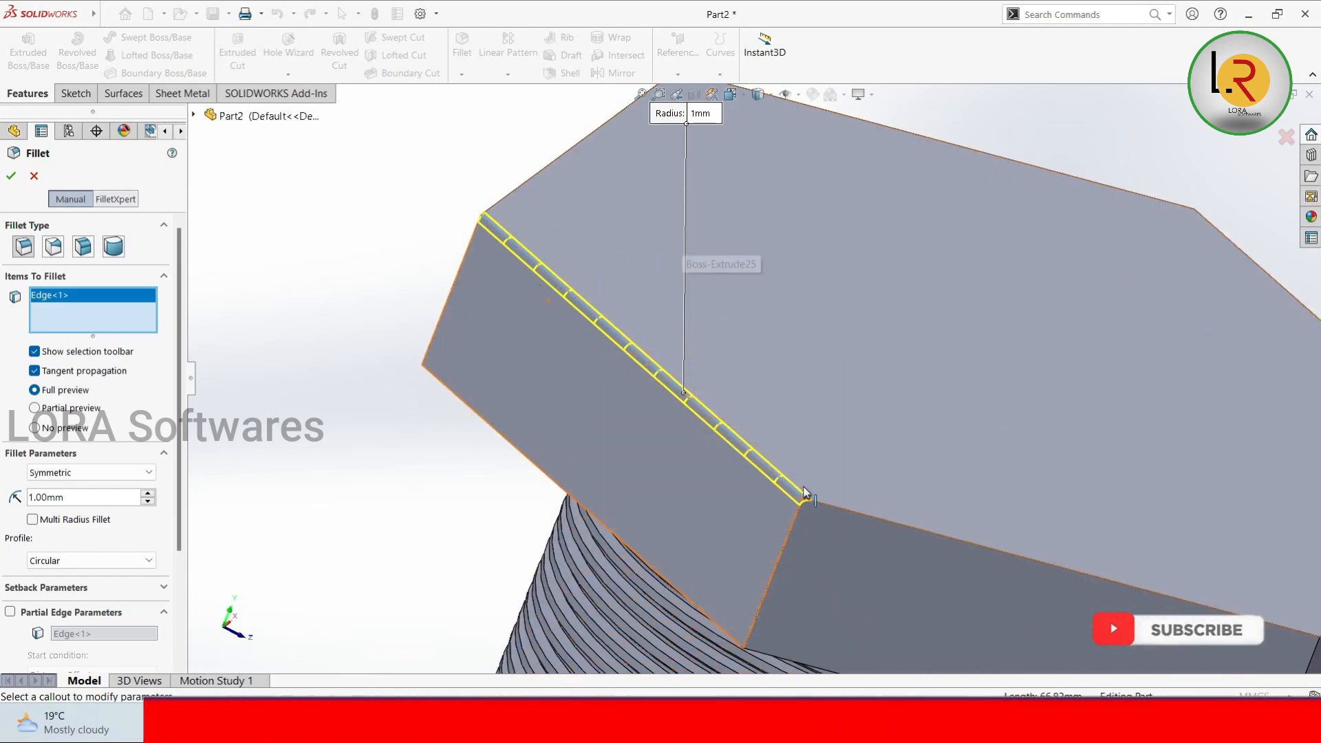
scroll(798, 493, down, 4)
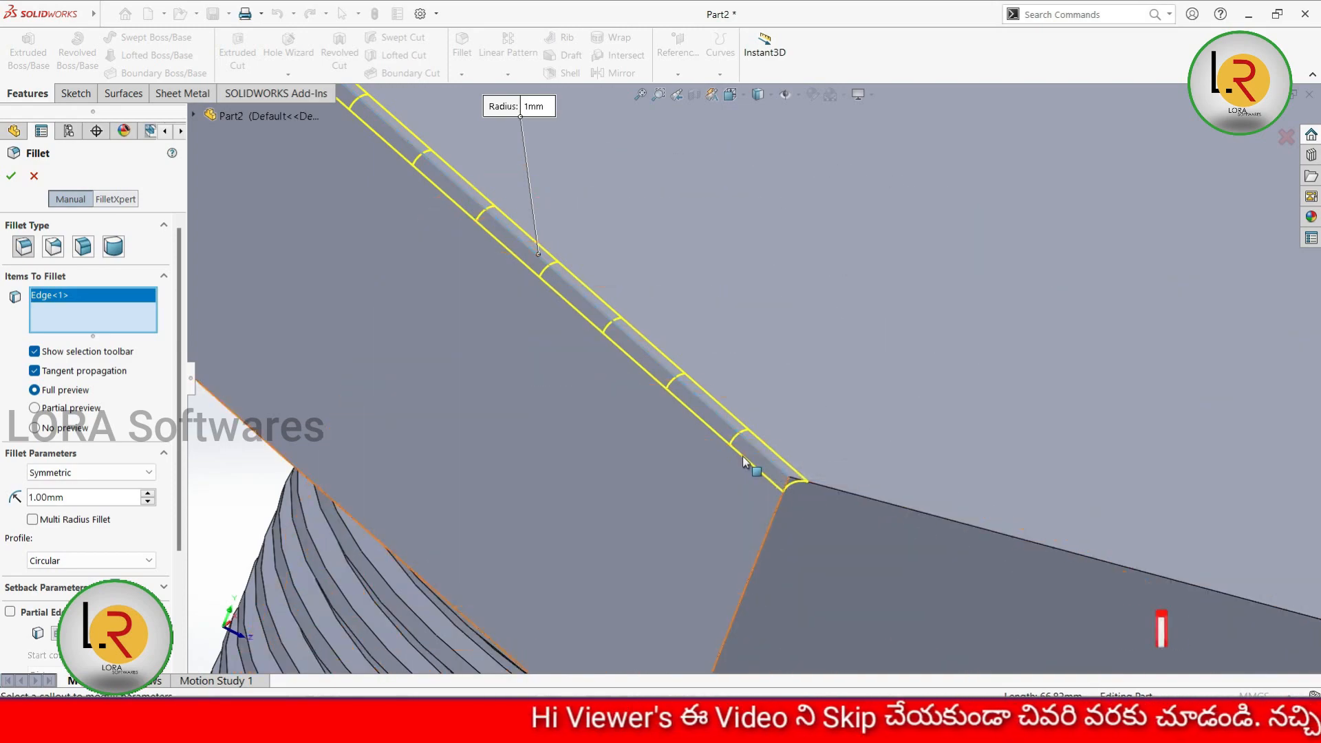
scroll(744, 463, up, 5)
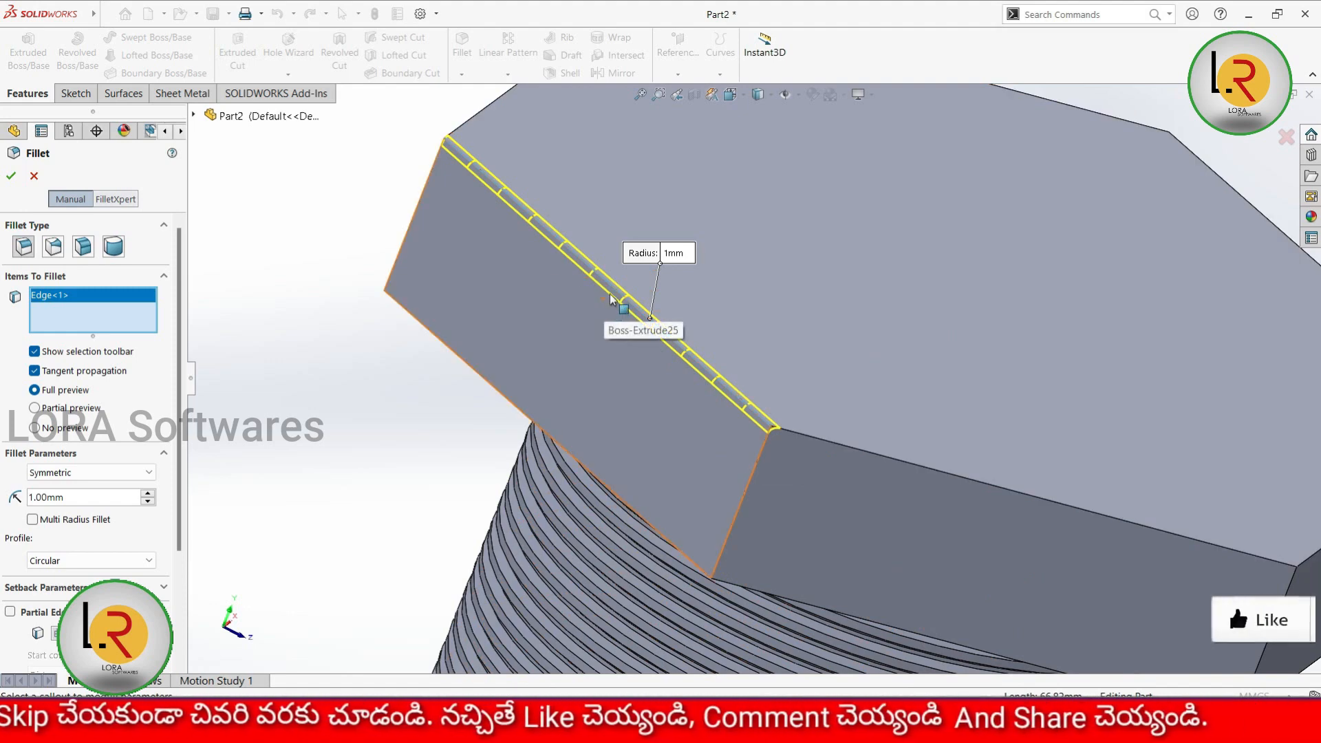
Step: Change the head edge's fillet from symmetric to asymmetric and move its radius callout clear of the head
click(101, 474)
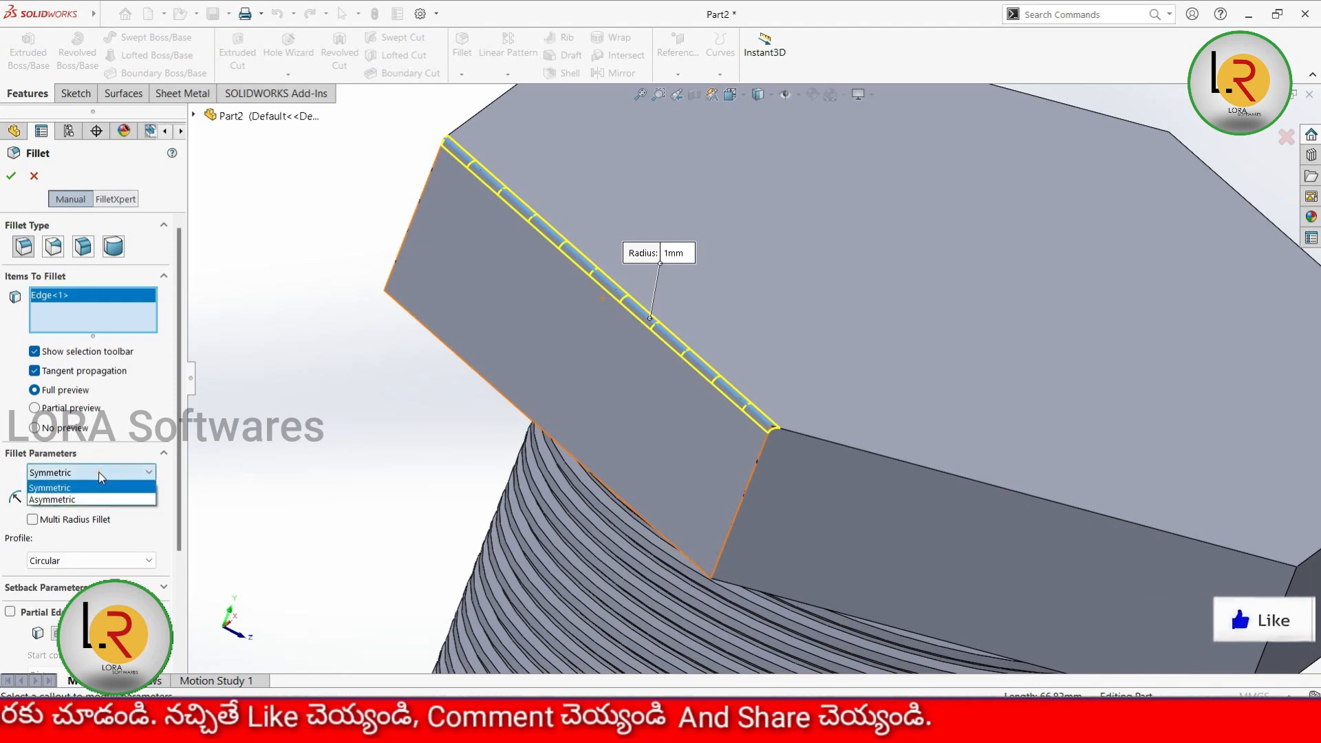
click(93, 499)
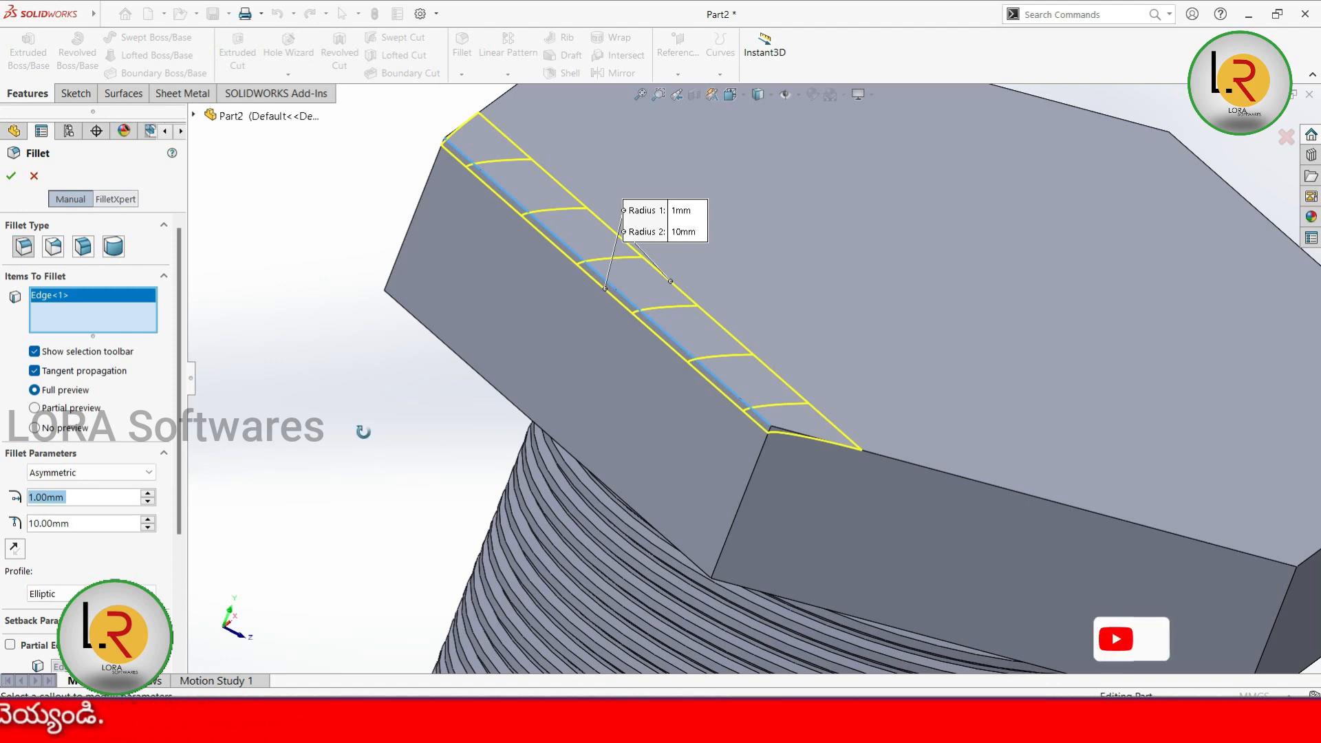
middle_drag(363, 432, 353, 419)
scroll(468, 450, up, 3)
scroll(528, 242, down, 1)
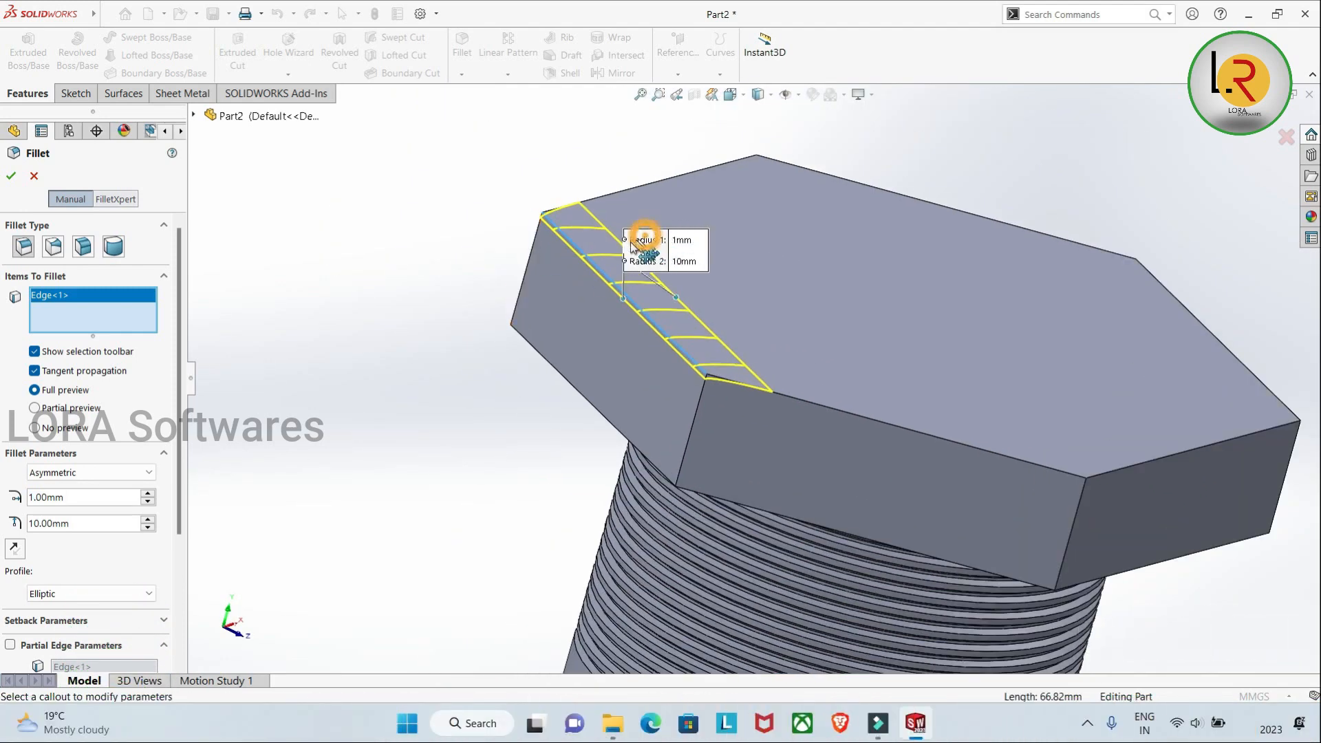
drag(430, 179, 401, 160)
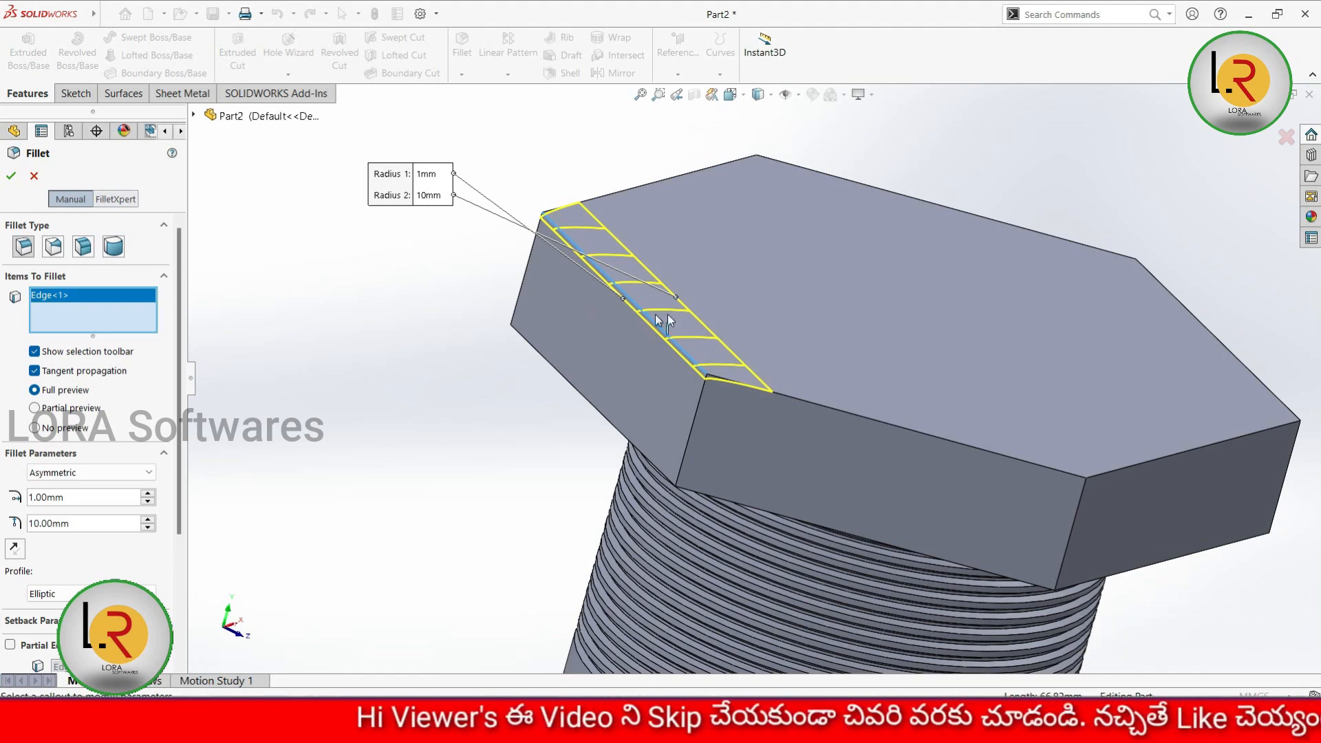
Step: Set the head edge's asymmetric fillet distances to 10 mm for the first and 15 mm for the second
click(88, 522)
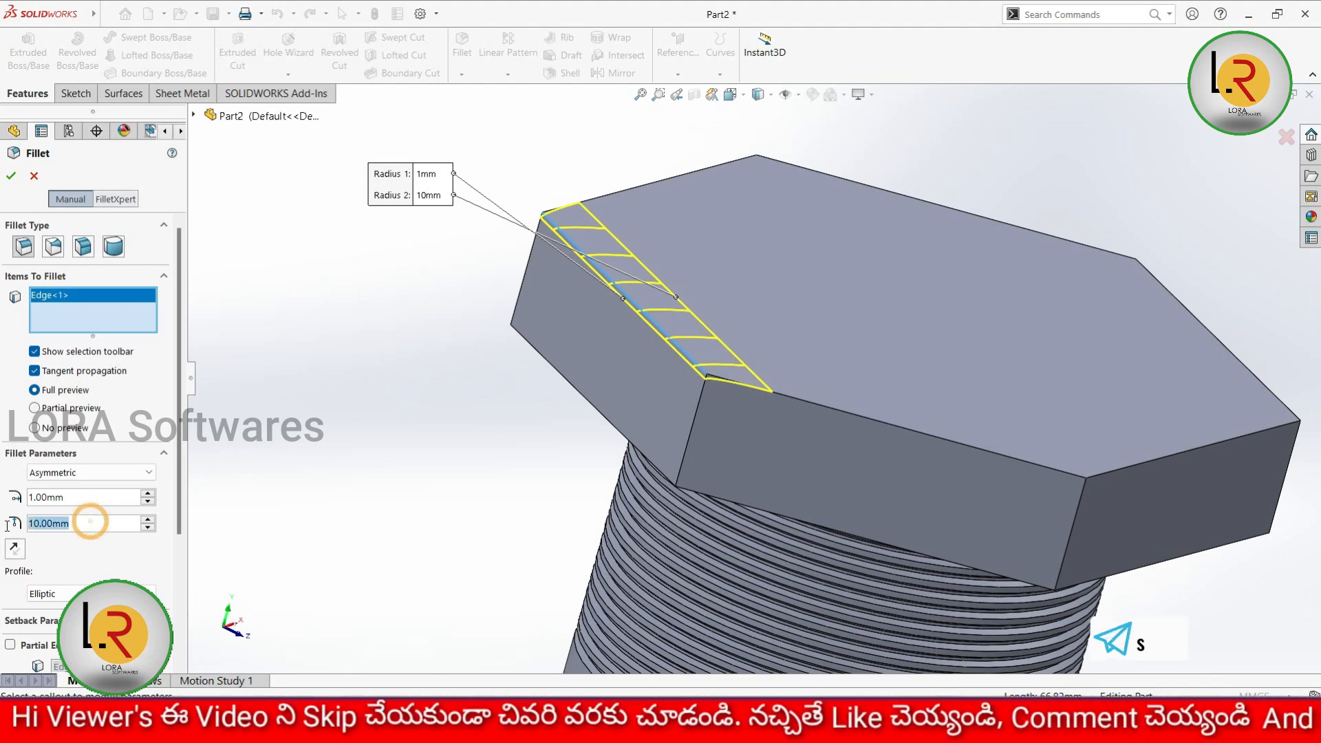
text(15)
click(301, 527)
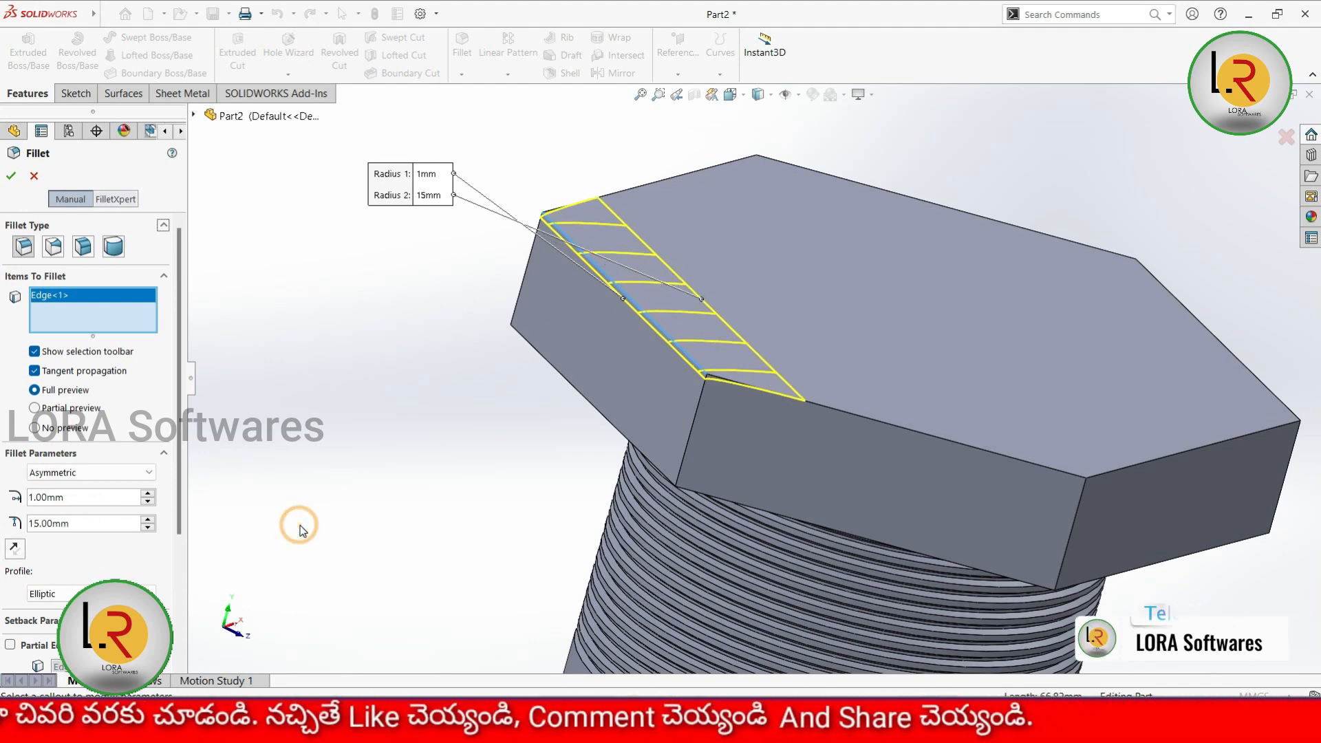
click(71, 499)
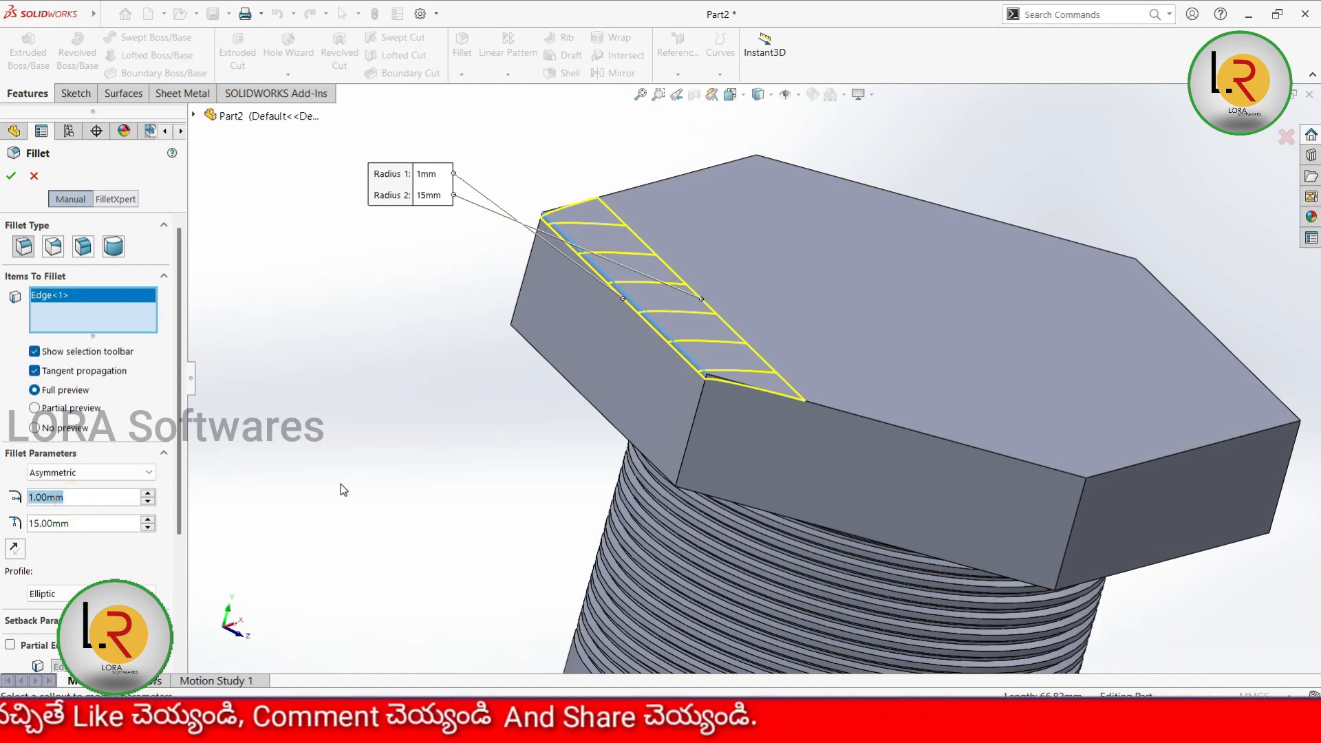
text(10)
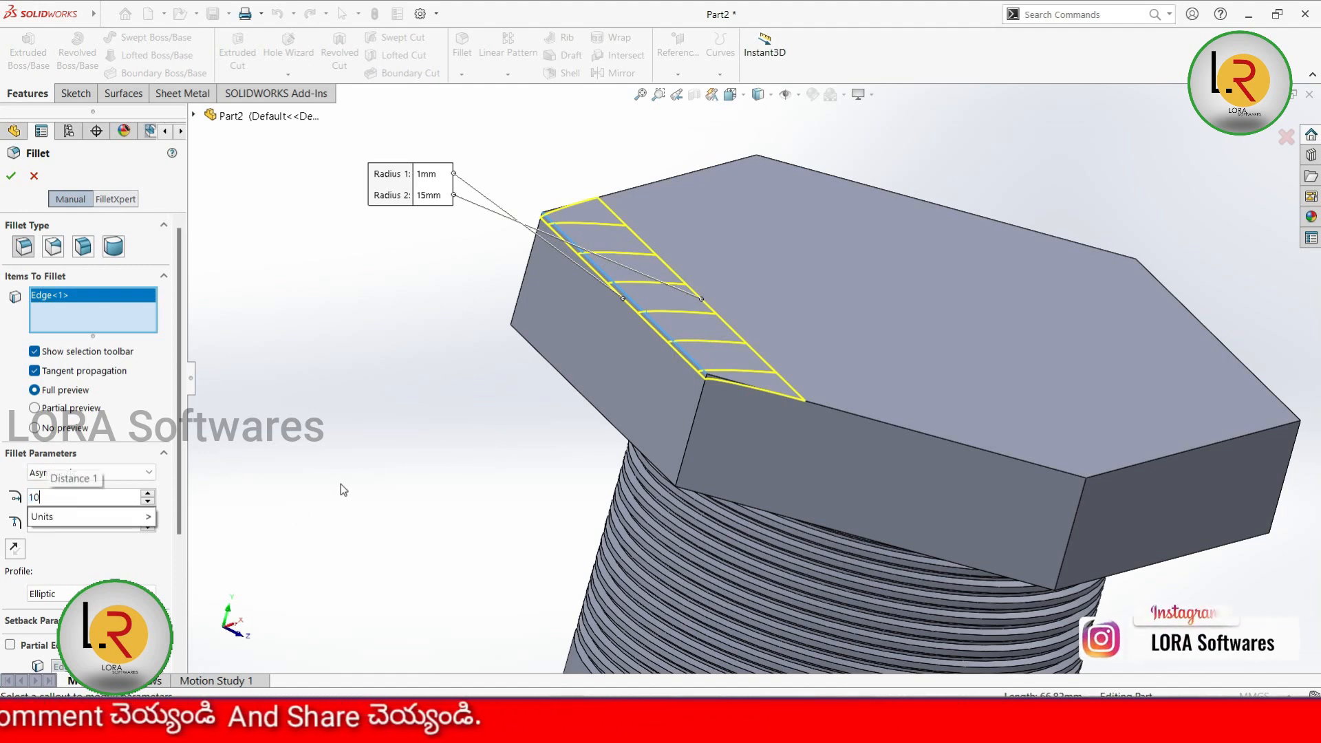
click(341, 485)
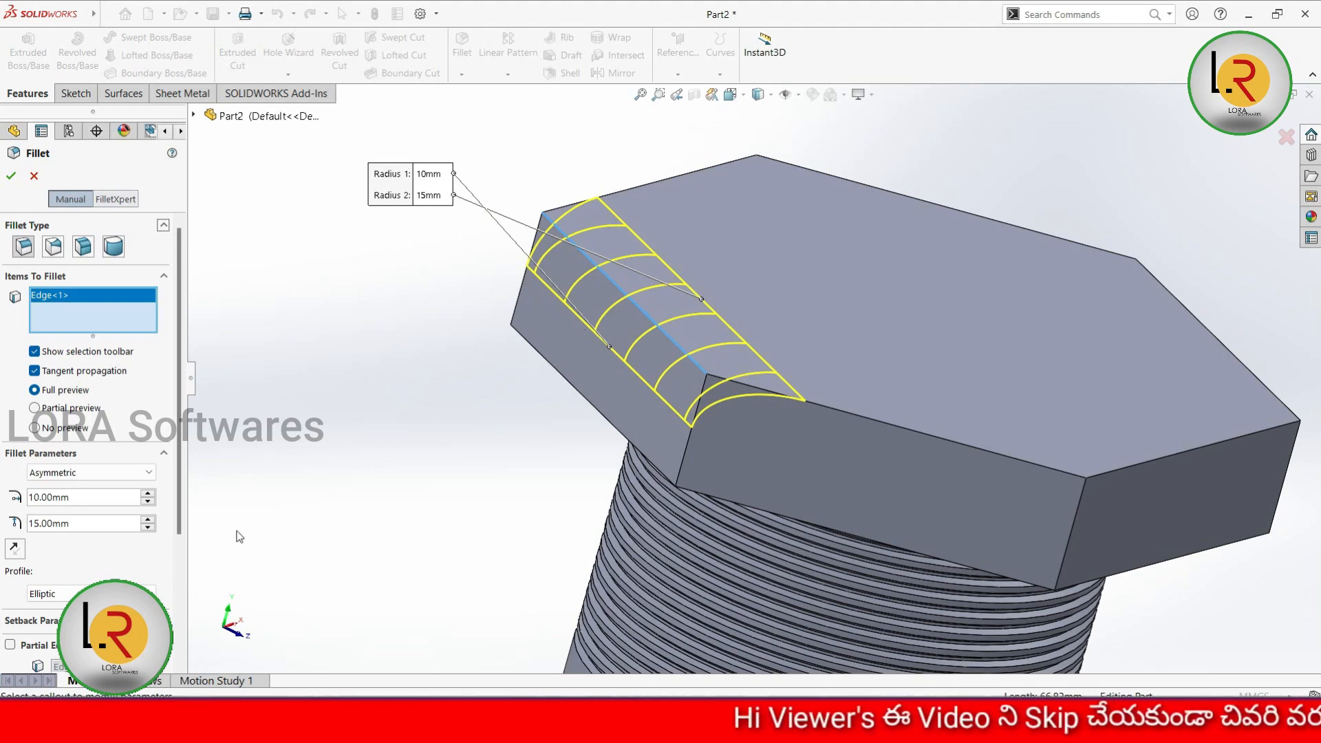
Step: Try the Conic Rho profile on the asymmetric fillet and switch the profile to Curvature Continuous
click(148, 593)
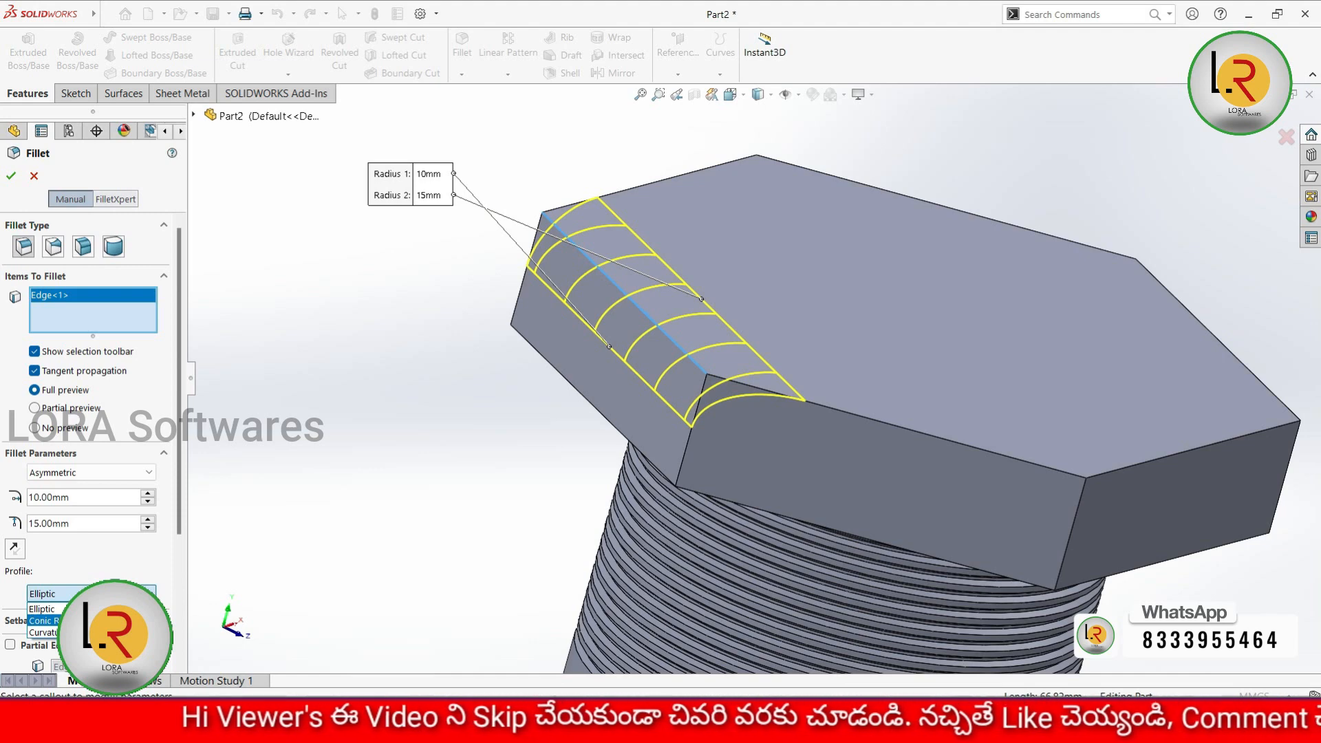
click(42, 620)
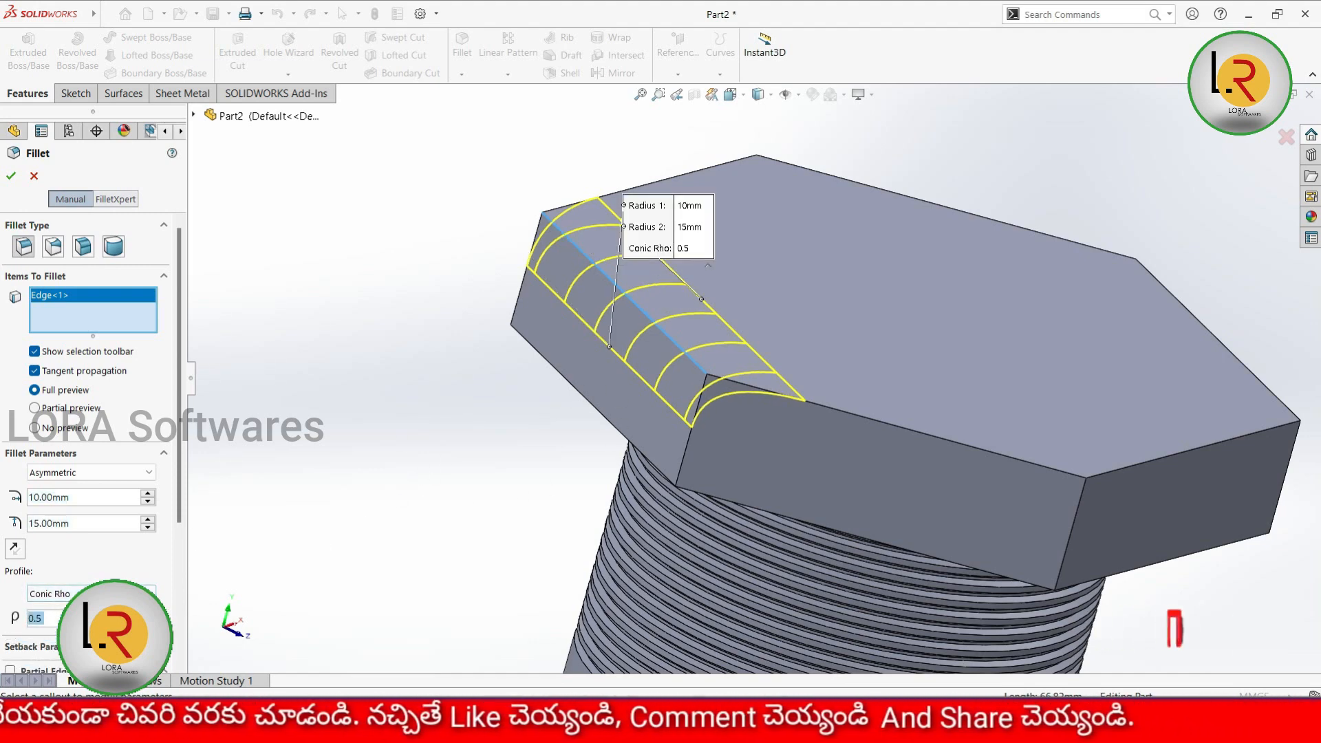
click(141, 593)
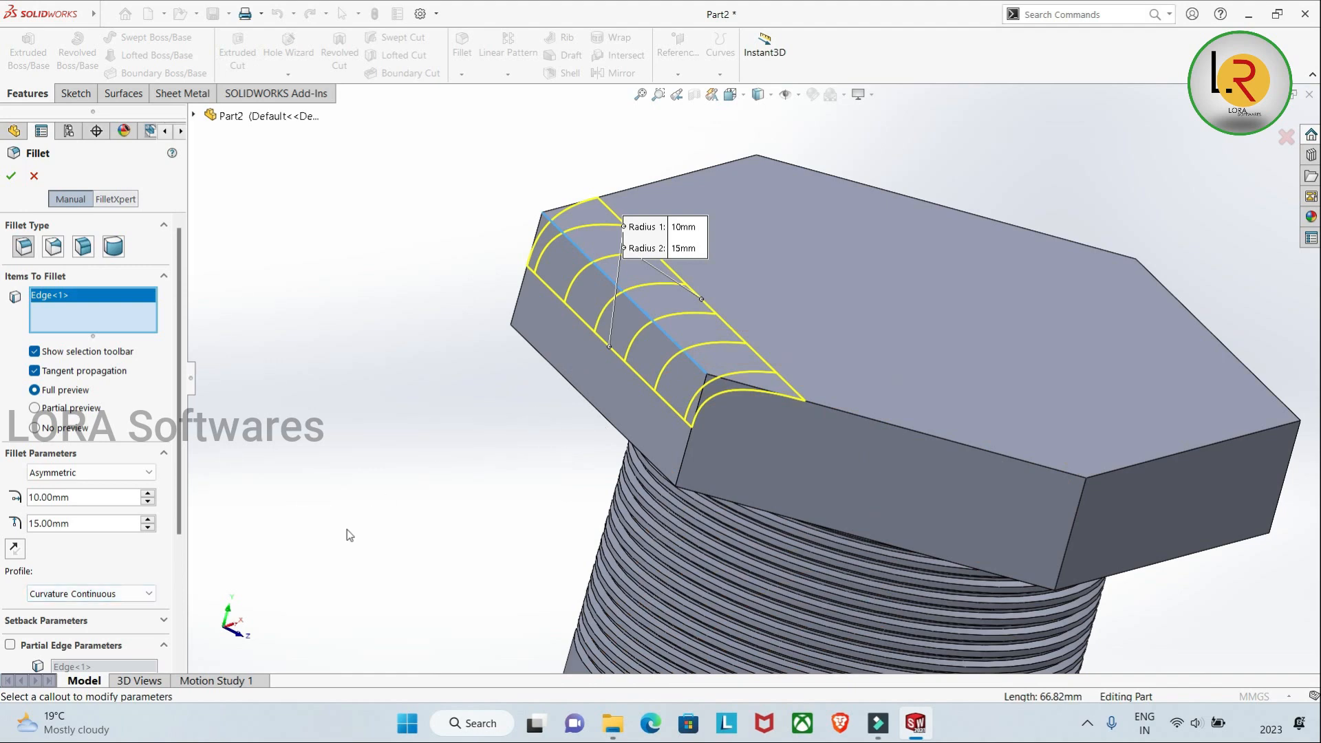
Step: Enable partial edge parameters for the fillet with distance offsets of 5 mm at the start and 10 mm at the end
scroll(167, 596, down, 5)
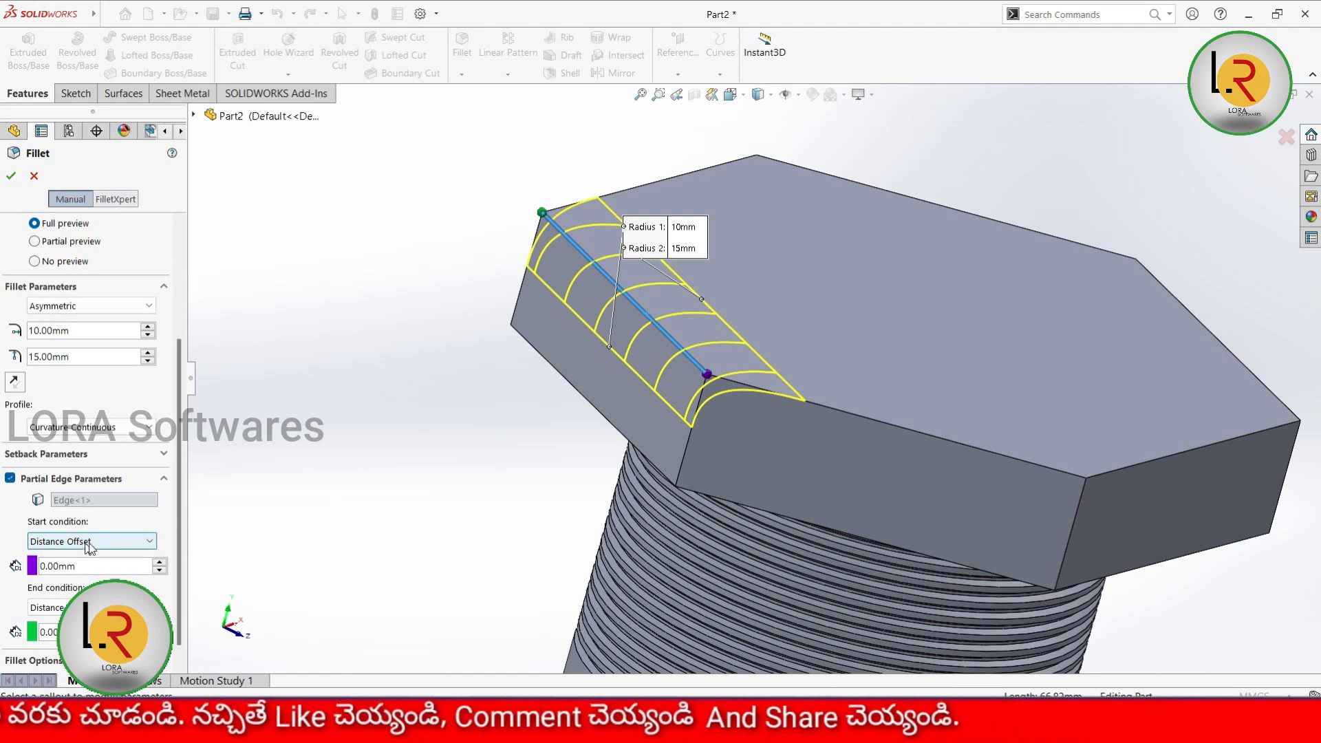
click(98, 564)
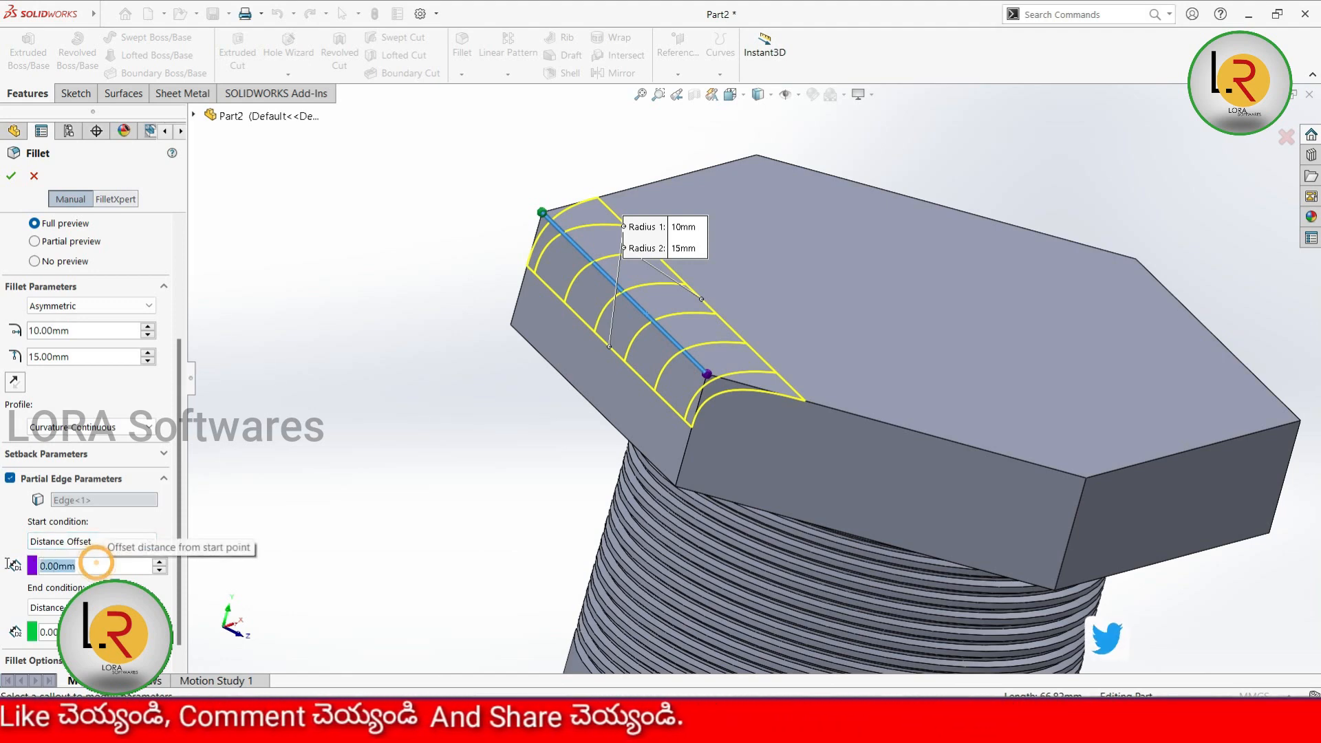
text(5)
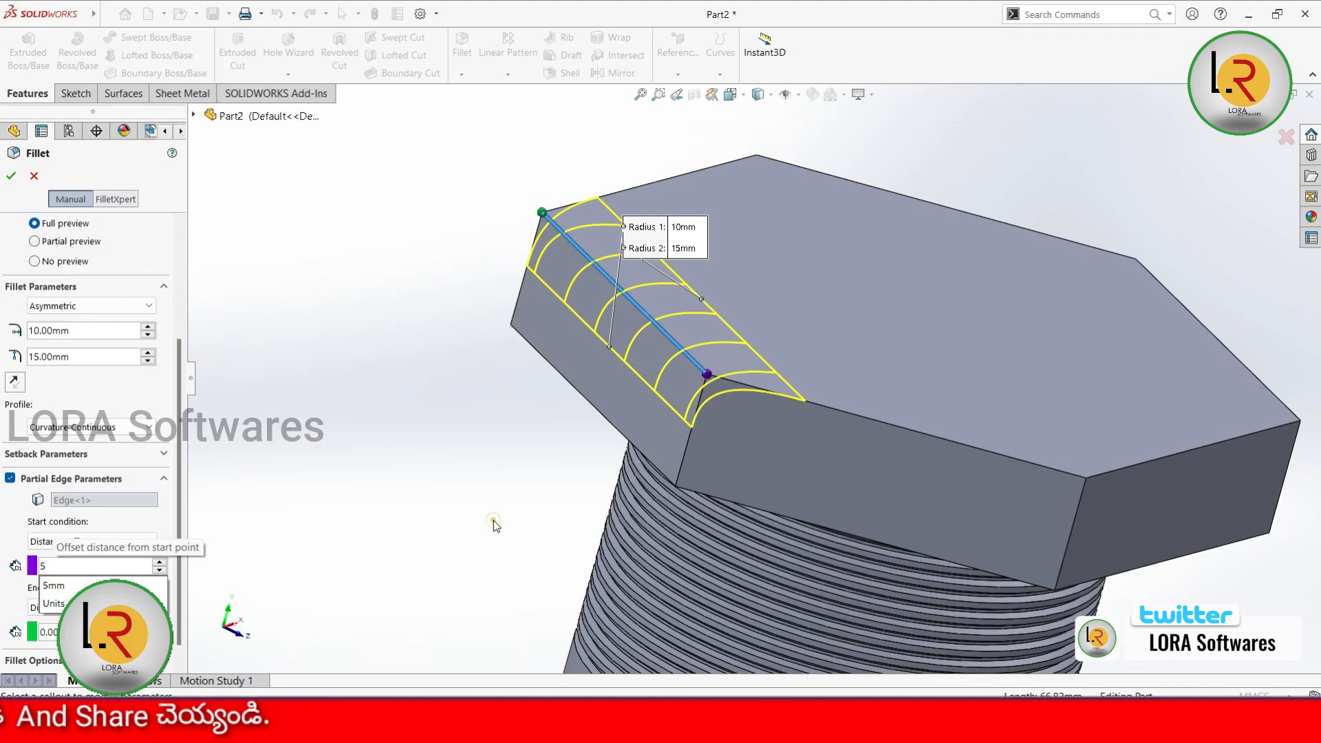
key(Return)
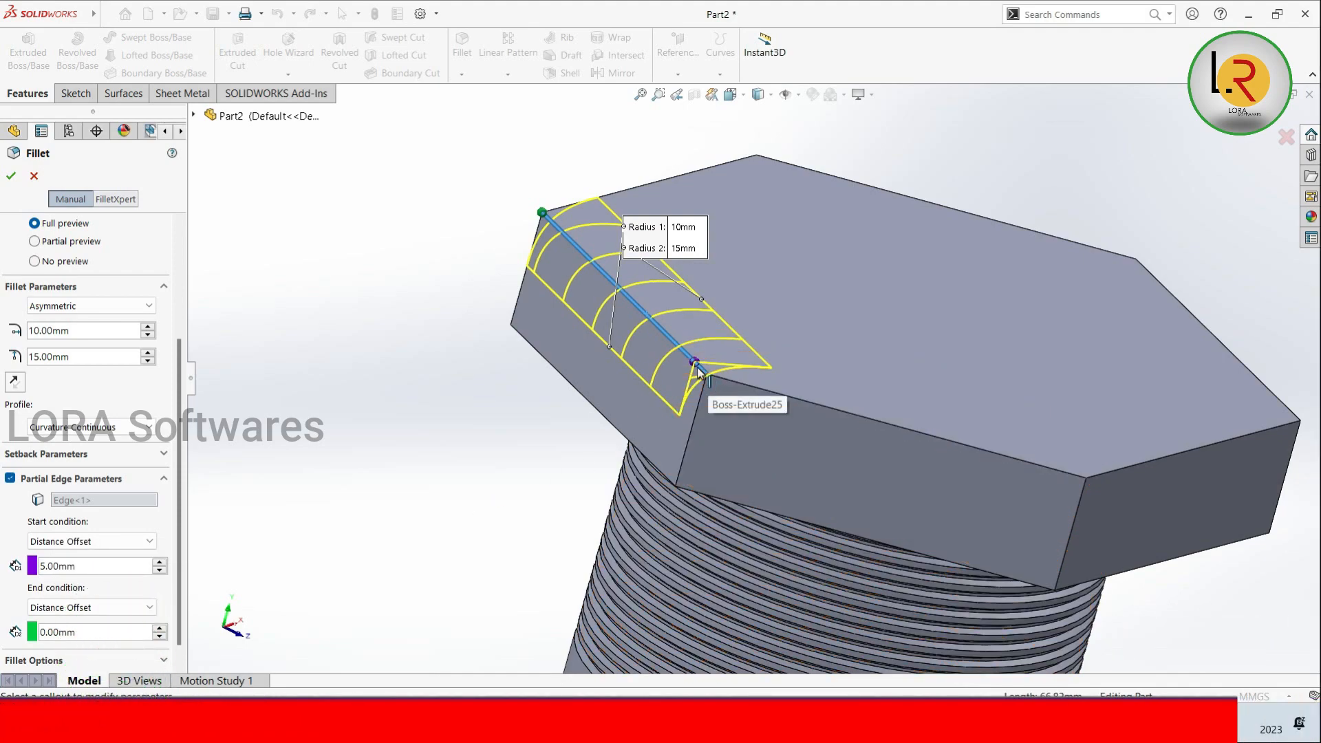
middle_drag(628, 404, 679, 451)
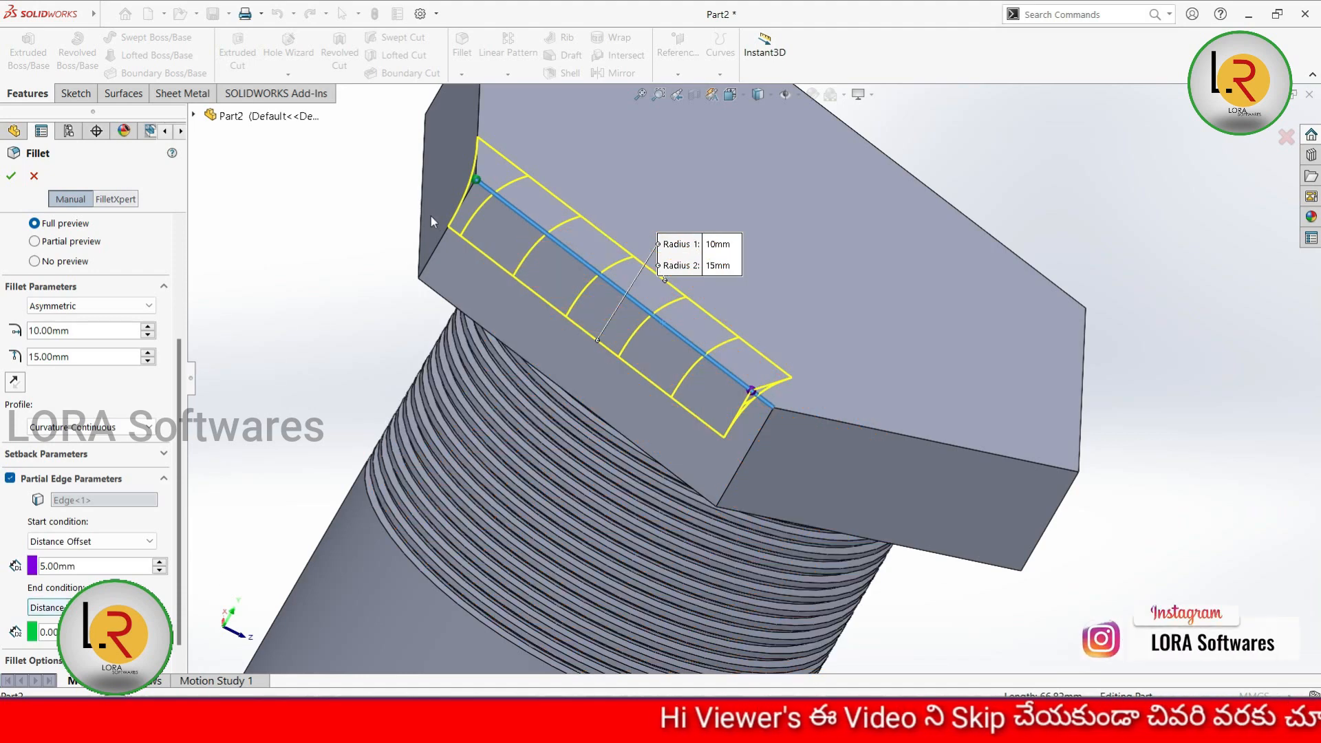
double_click(86, 631)
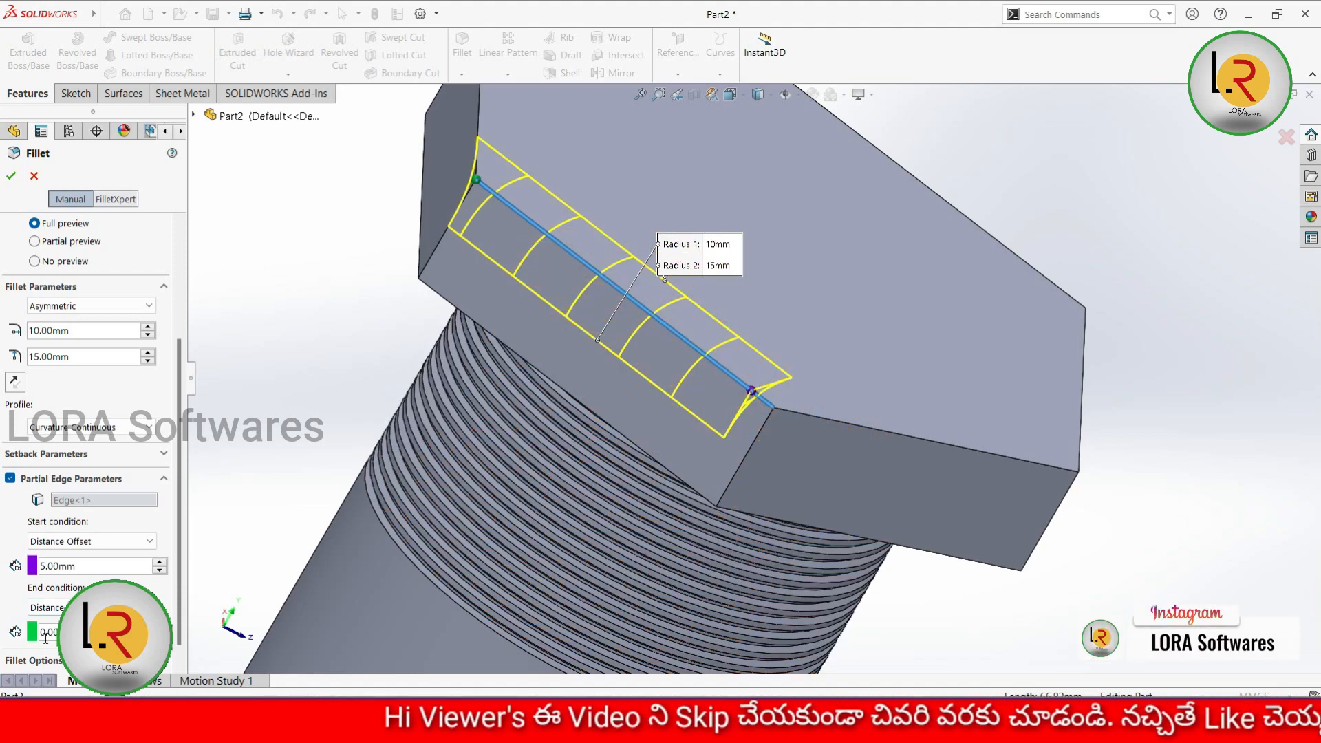
text(10)
click(283, 473)
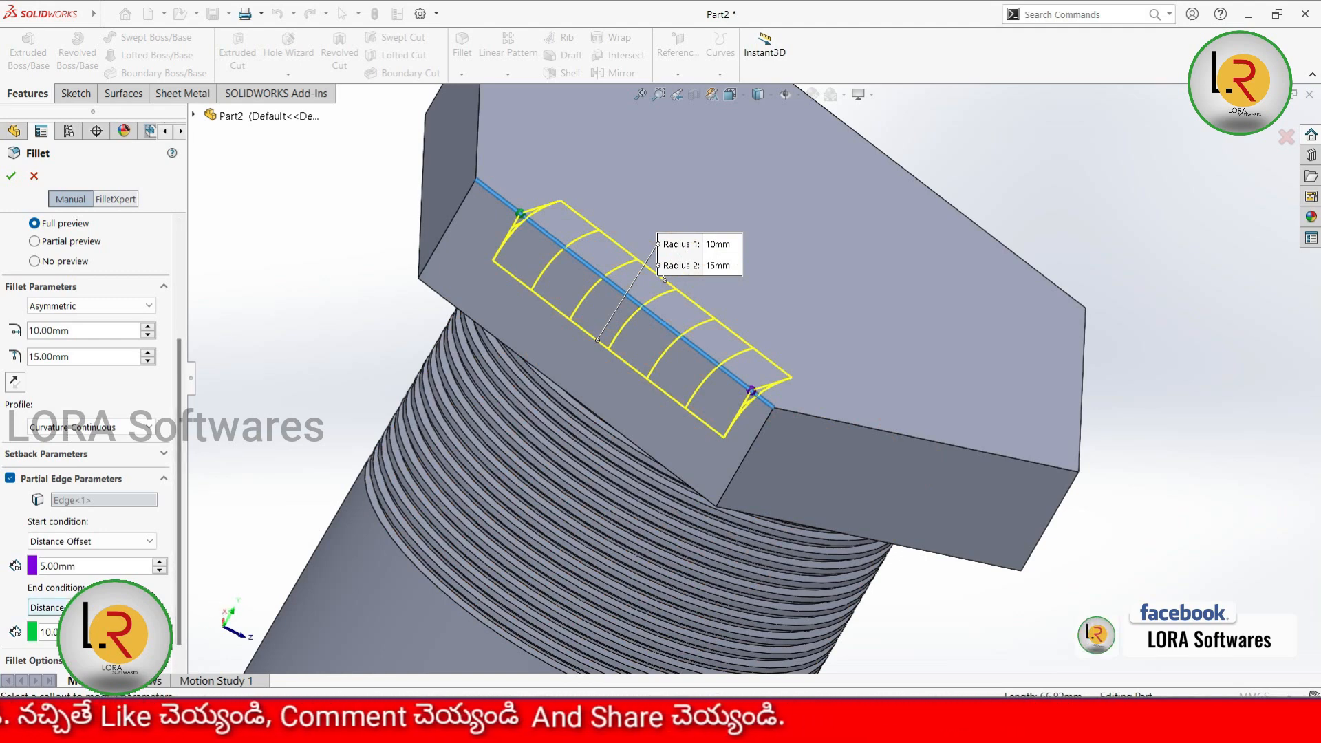
Step: Apply the partial asymmetric fillet to the head edge, inspect its shape, and undo it
click(150, 608)
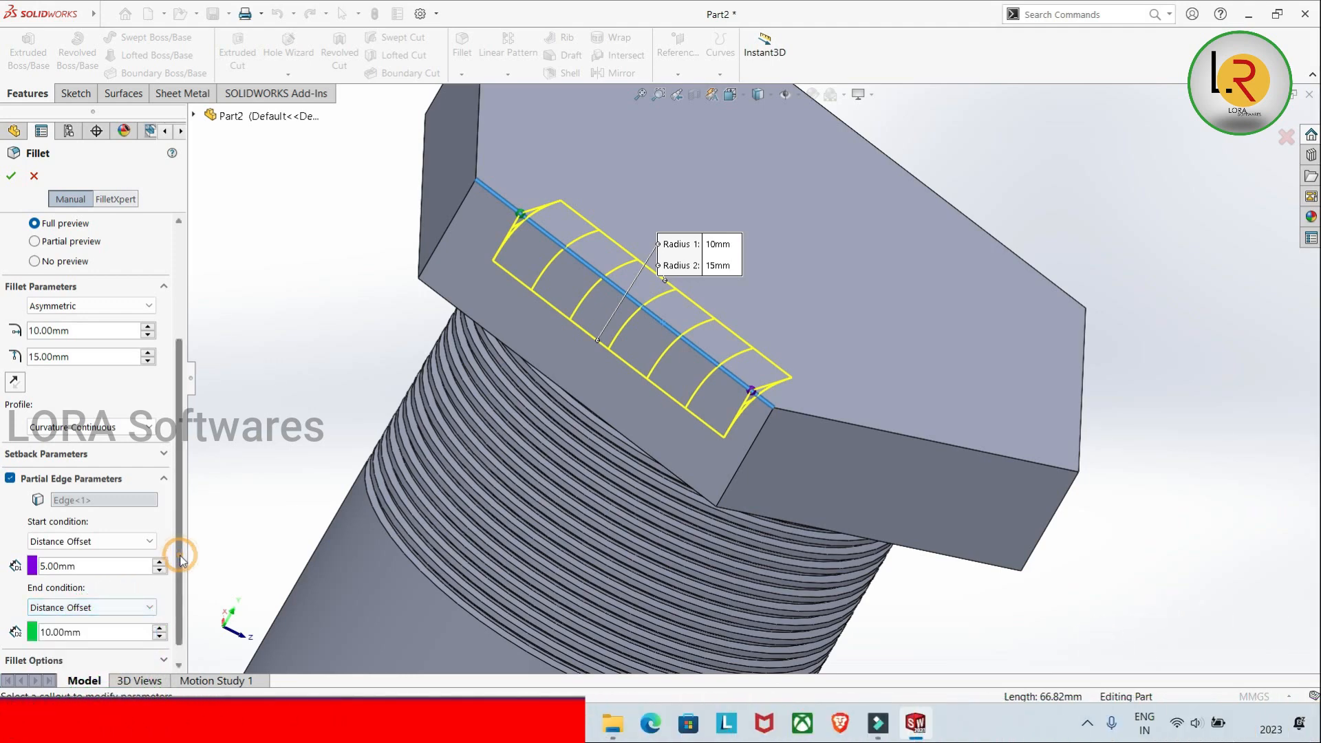
scroll(159, 583, up, 2)
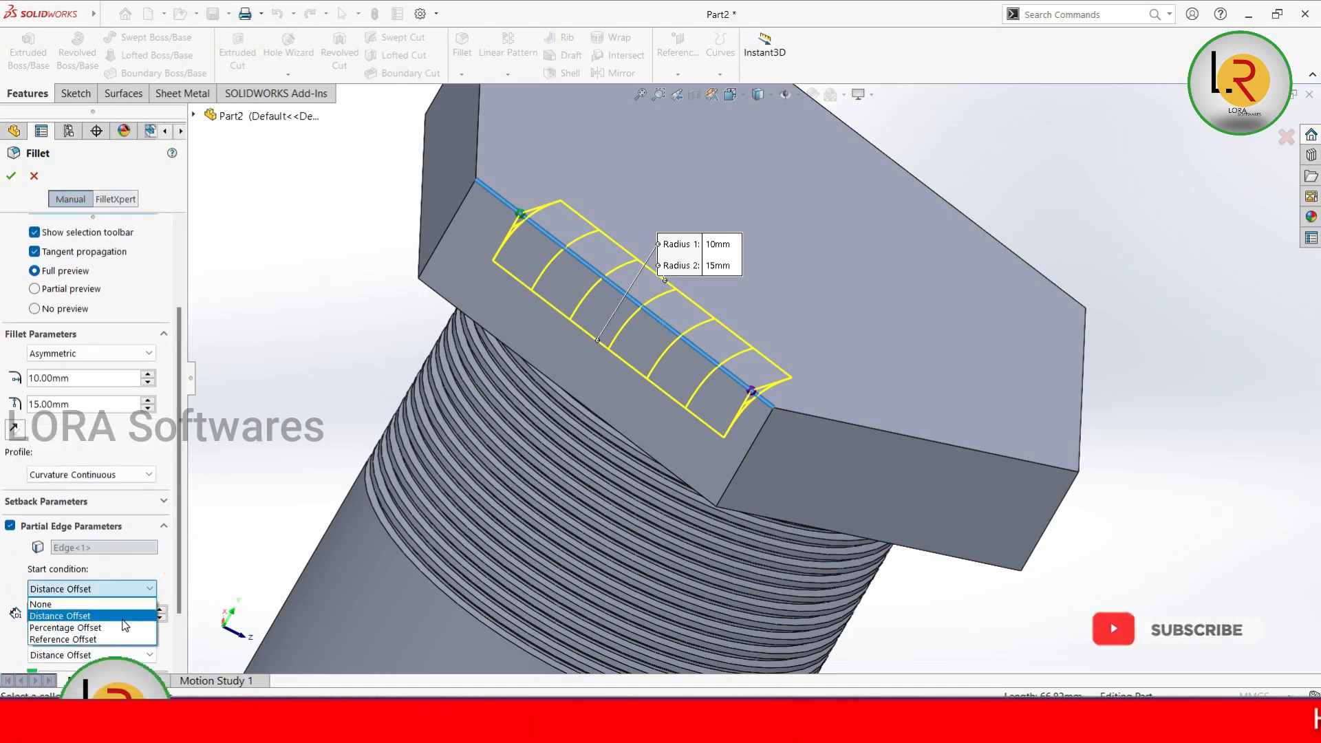
scroll(172, 495, up, 5)
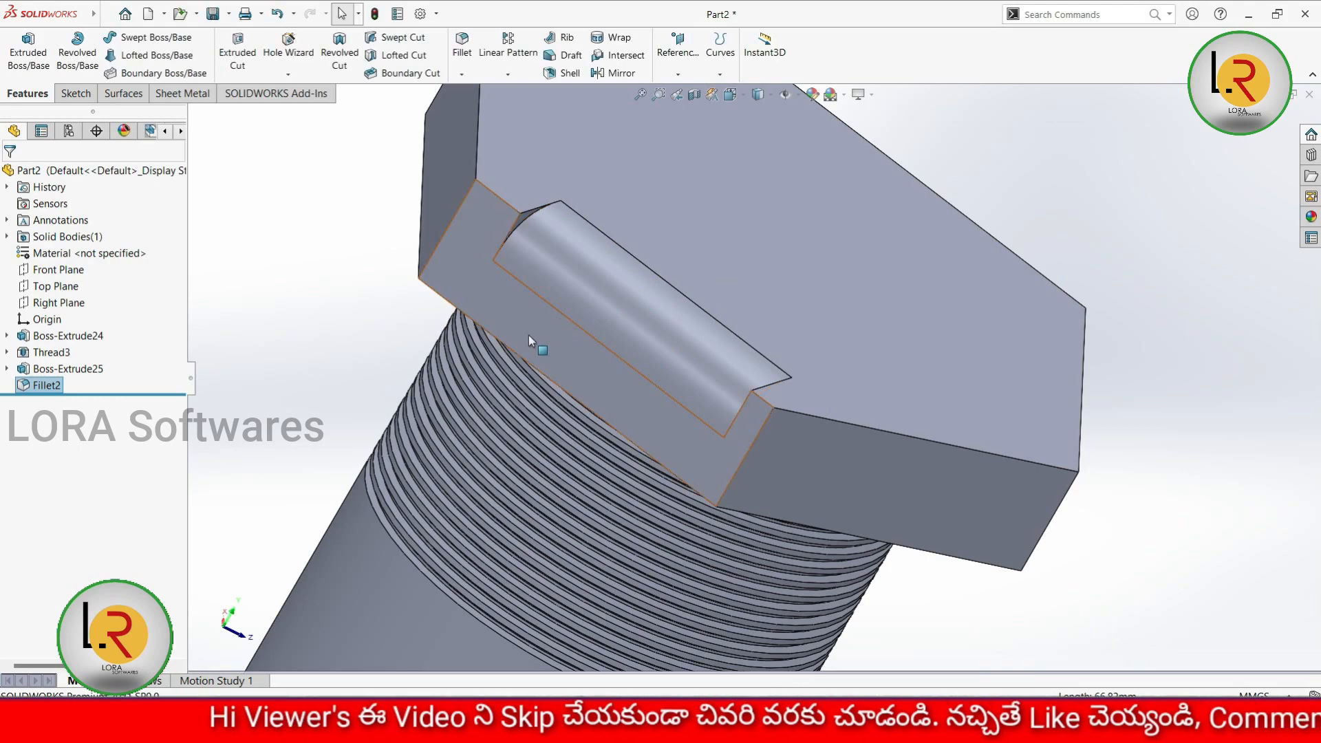
middle_drag(528, 336, 500, 298)
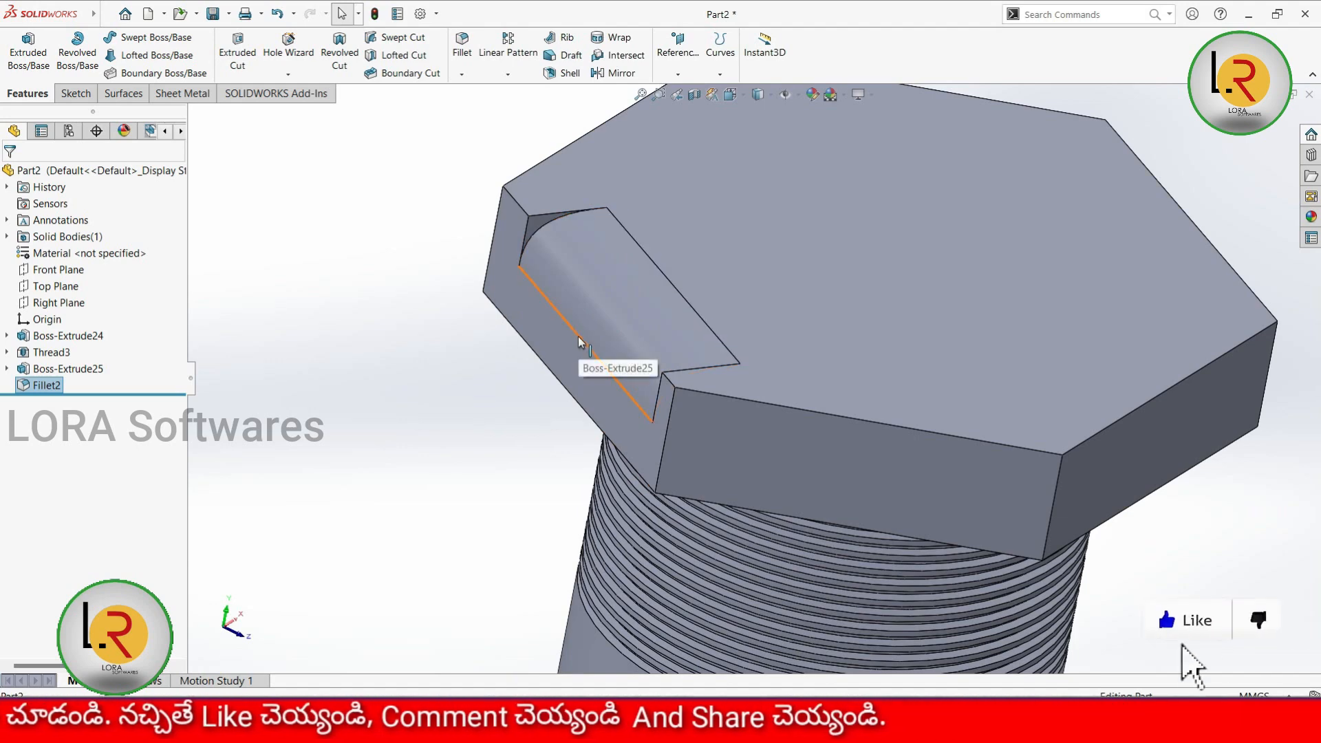
key(ctrl+z)
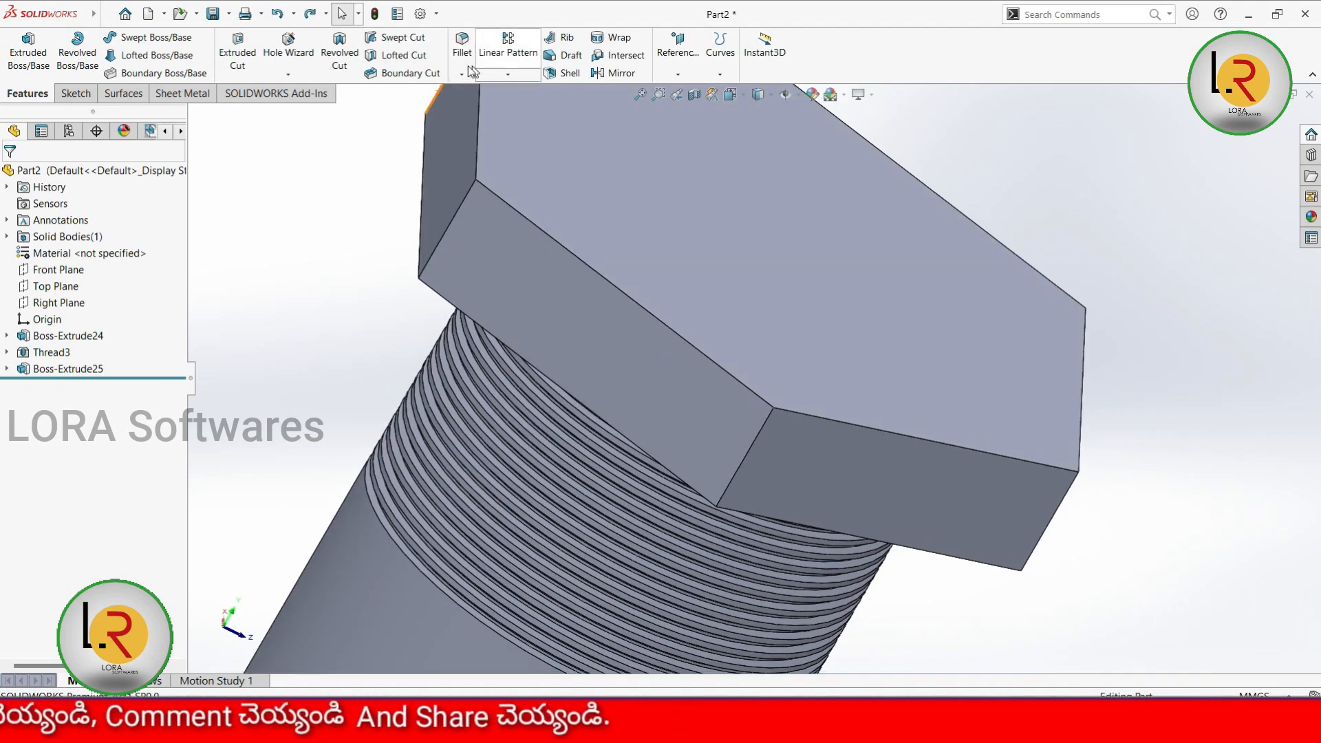
Step: Start a new constant-size fillet on the hexagonal head and change its parameters from asymmetric to symmetric
click(460, 74)
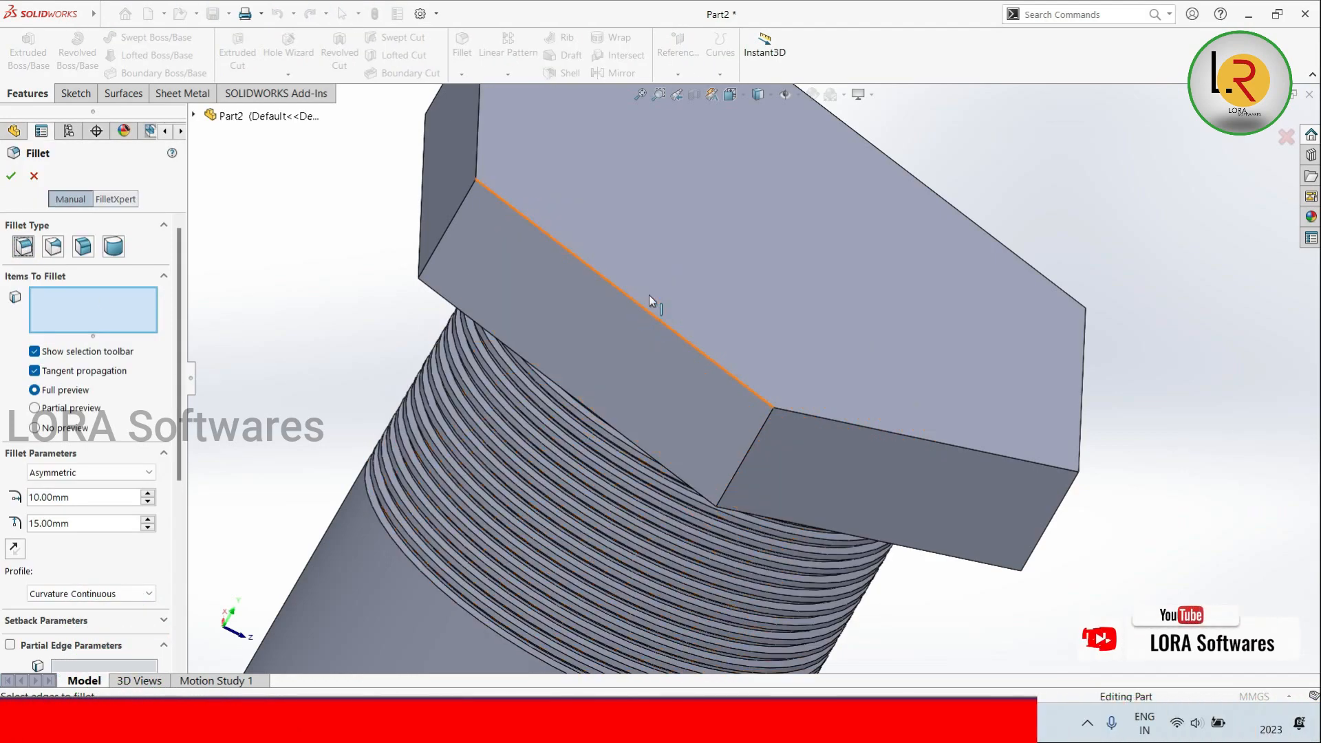
middle_drag(761, 241, 403, 290)
scroll(404, 291, down, 2)
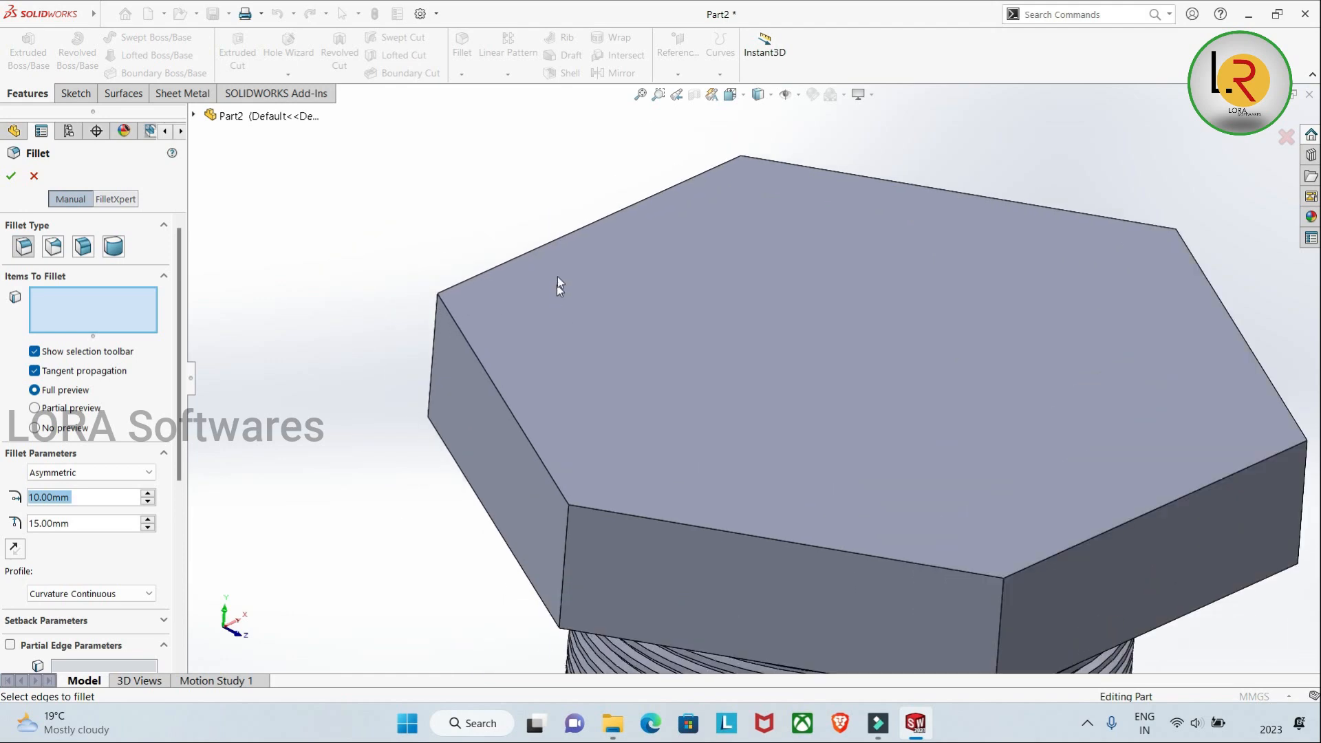
scroll(560, 269, up, 1)
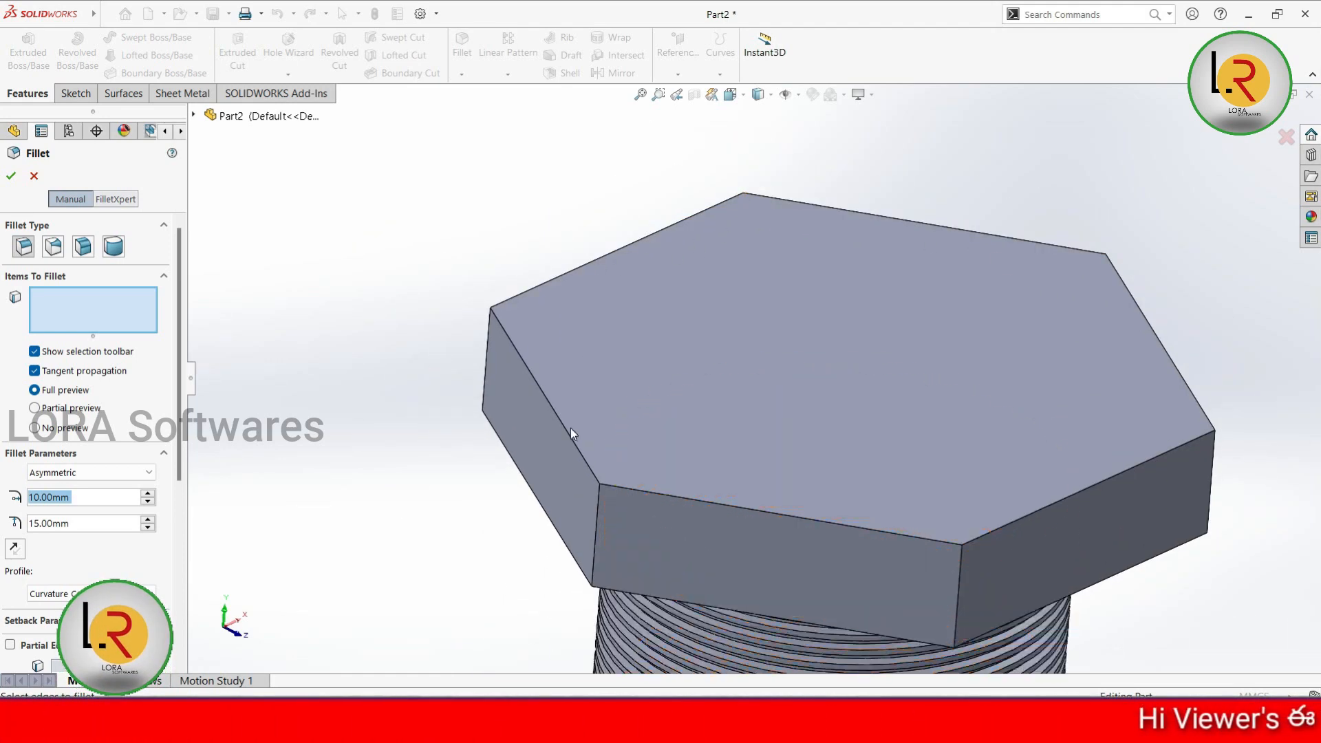
scroll(814, 419, up, 1)
scroll(814, 419, down, 1)
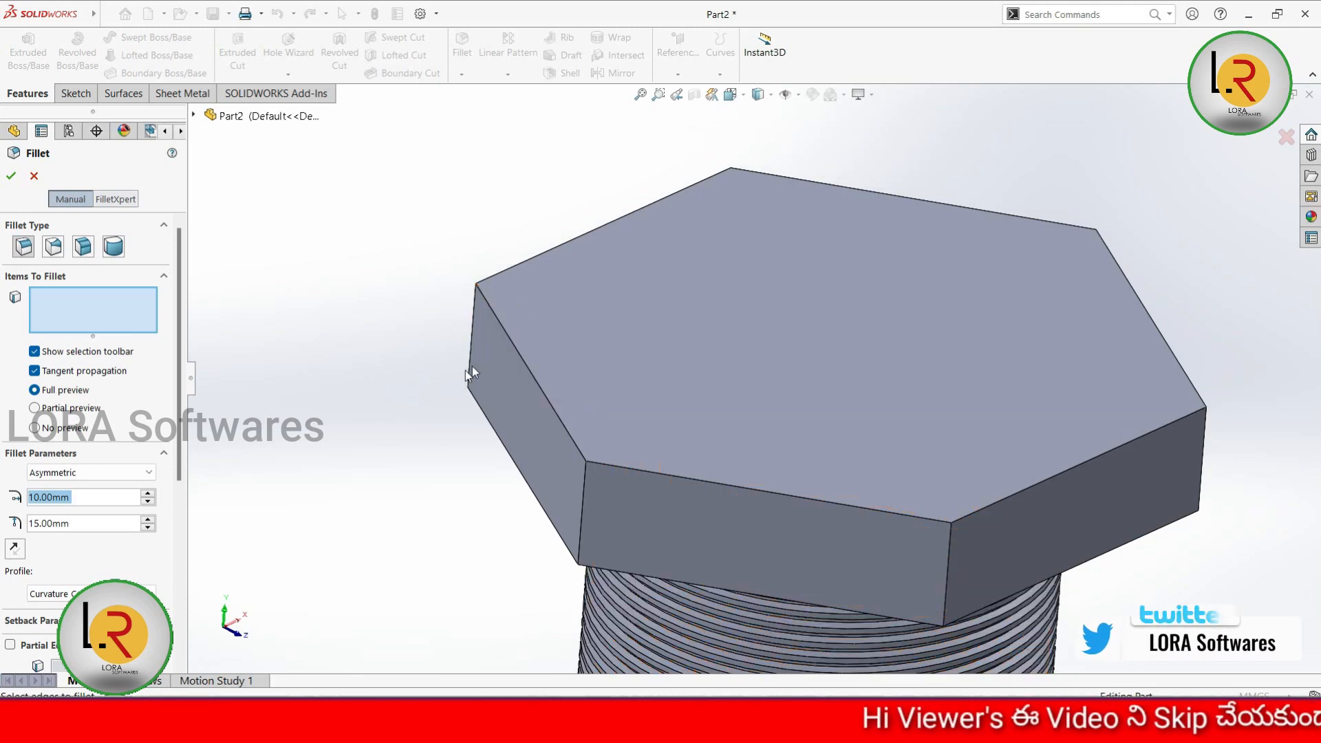
click(572, 390)
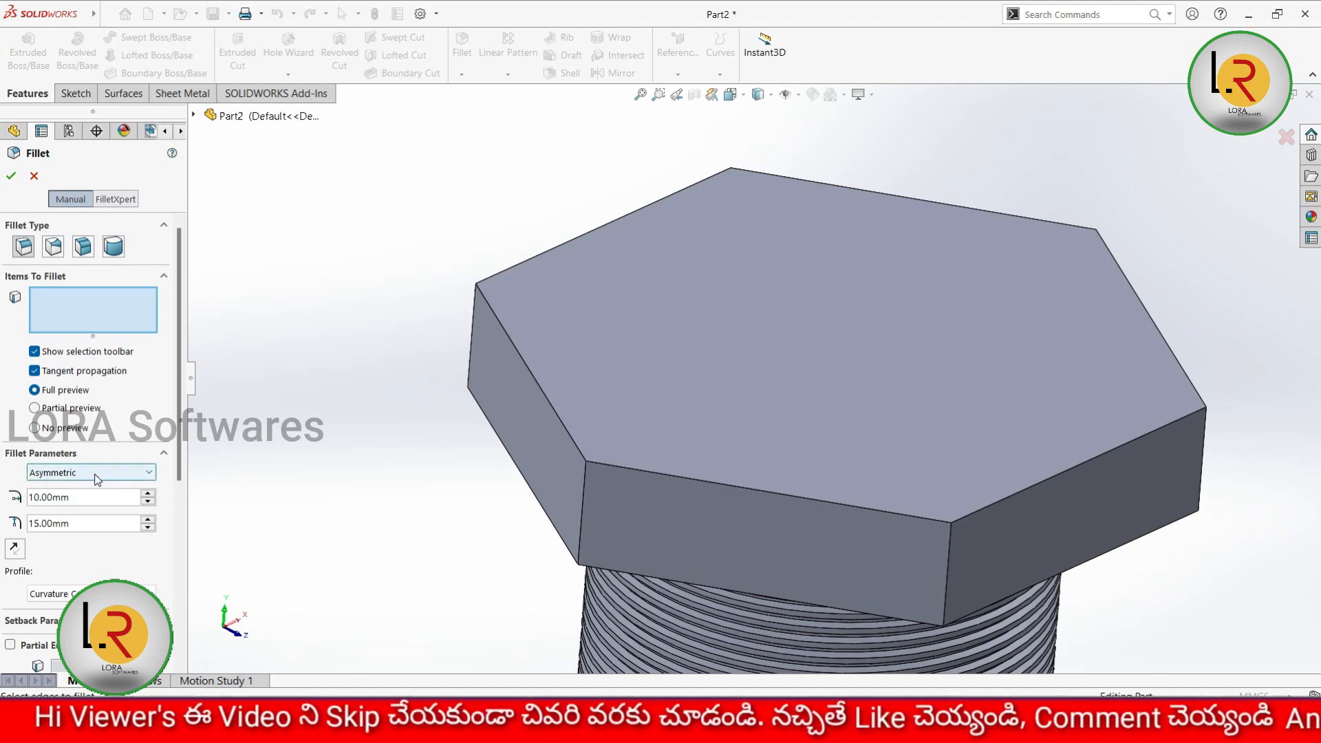
click(118, 472)
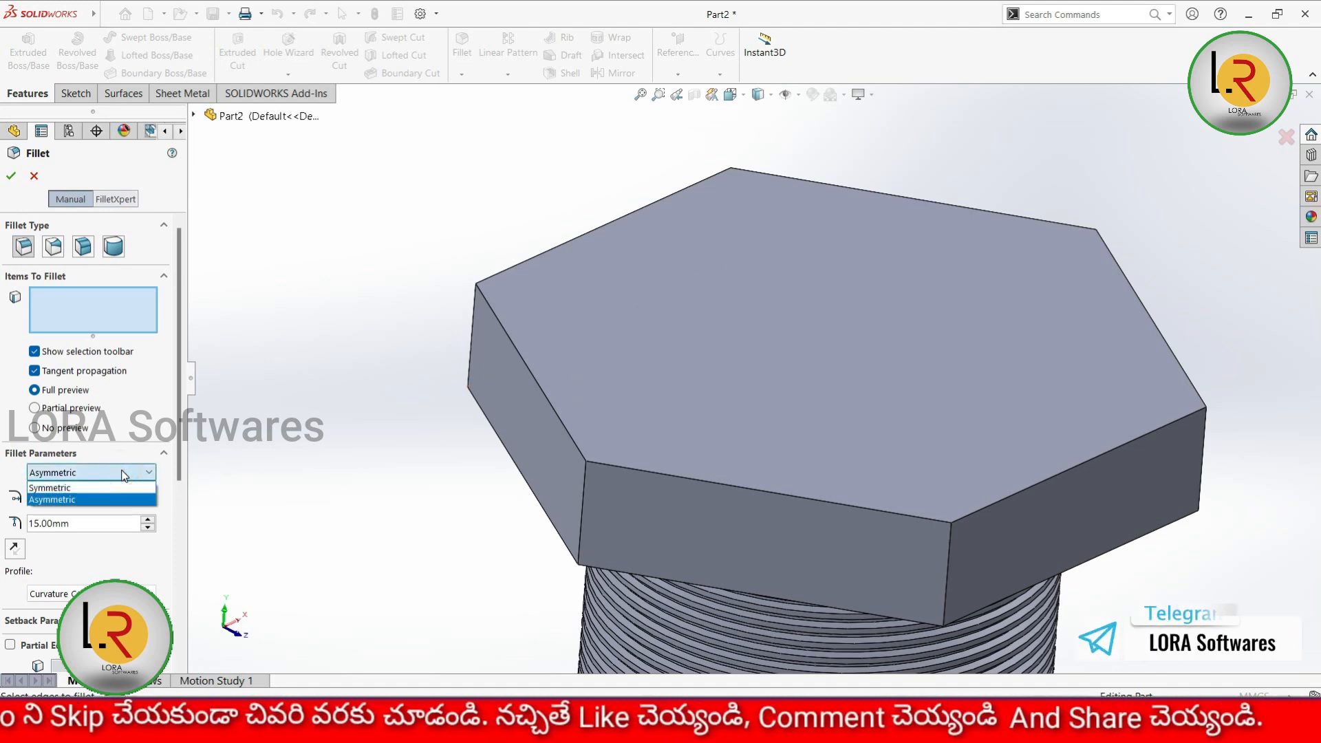
click(91, 490)
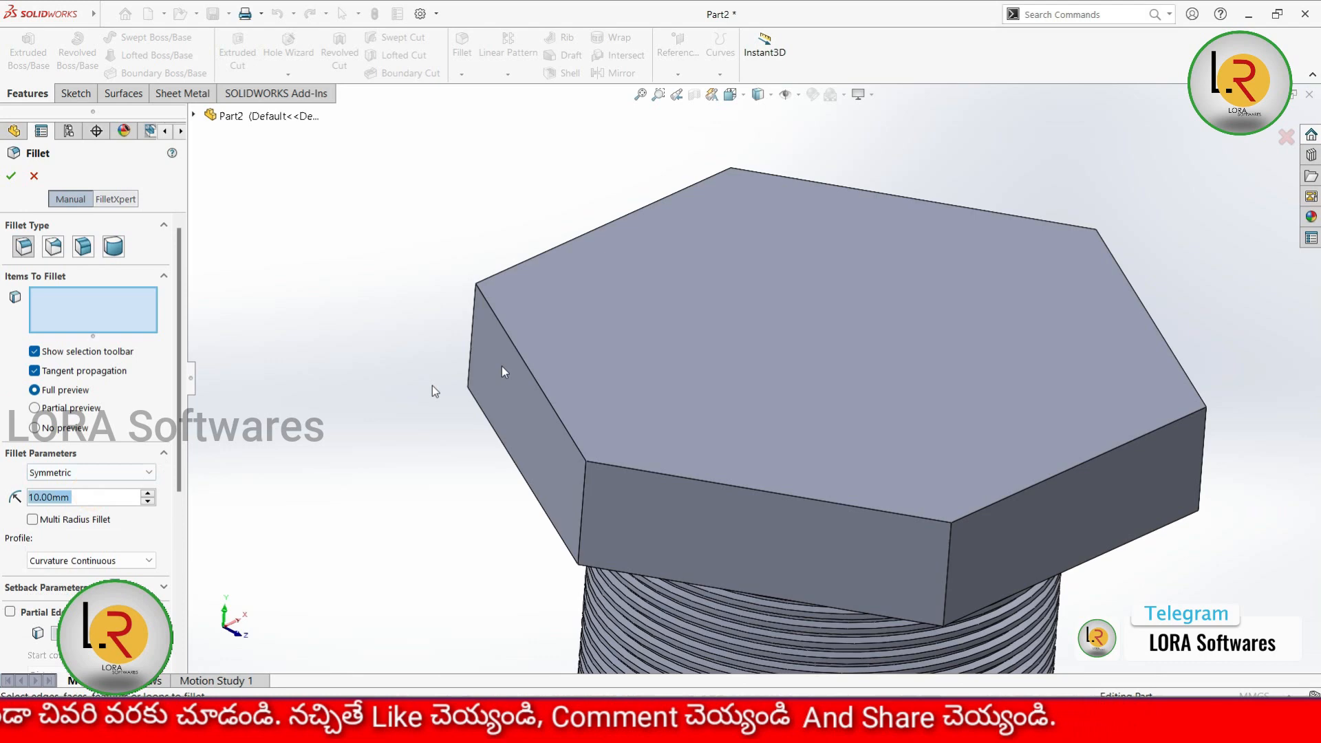
Step: Fillet all edges of the head's upper face with a 5 mm curvature-continuous radius, inspect the result, and undo it
click(585, 359)
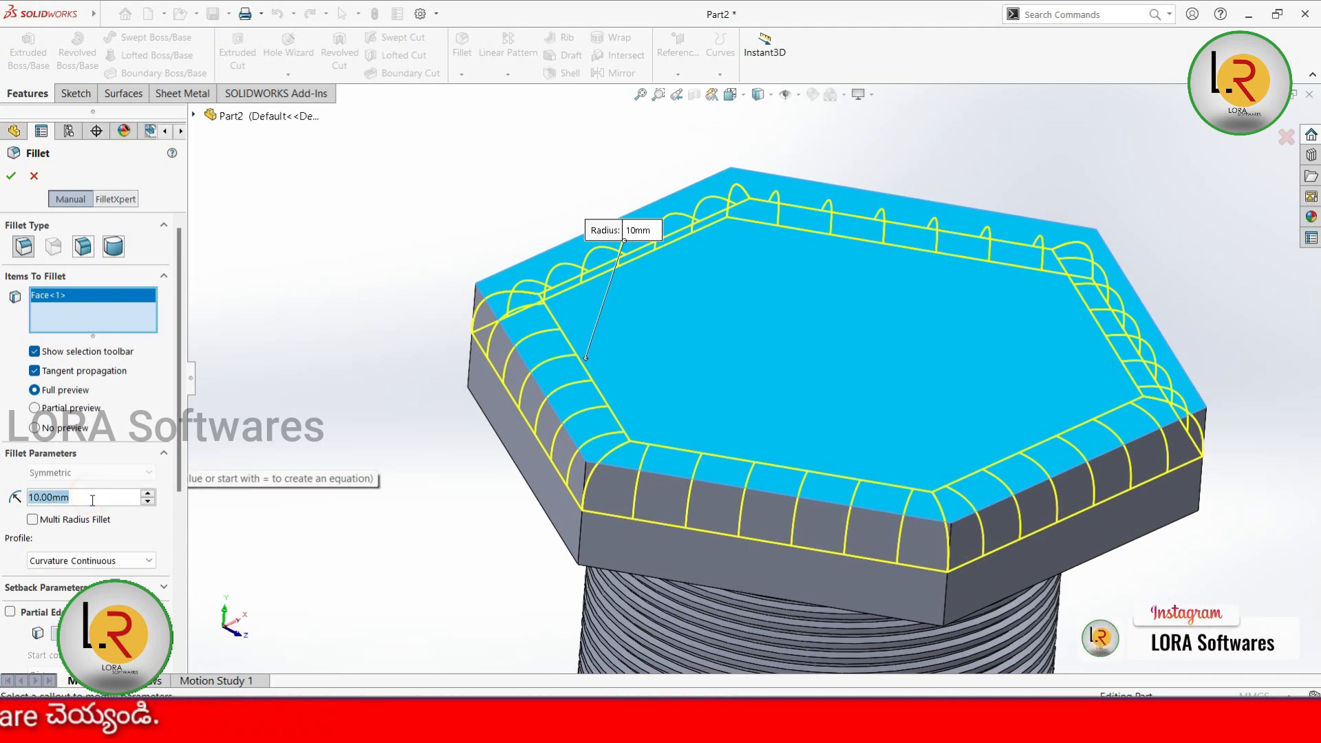
text(5)
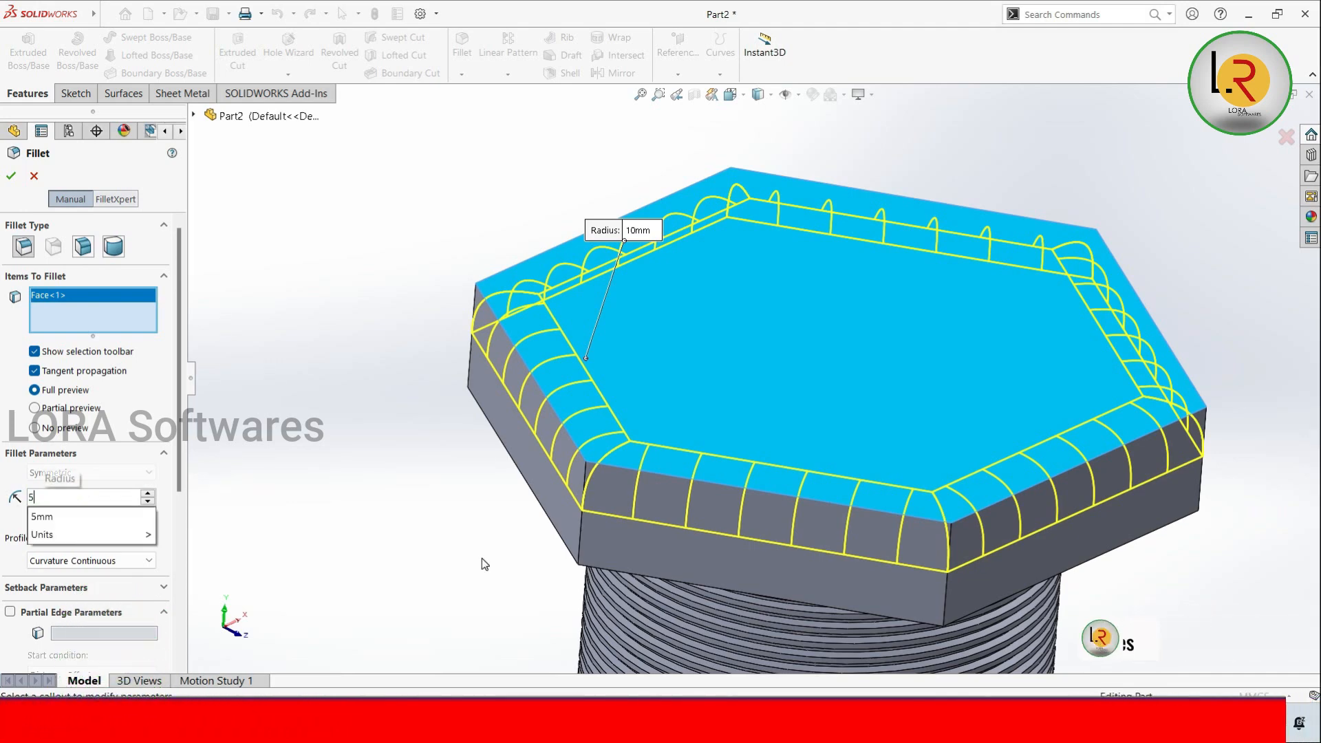
key(Return)
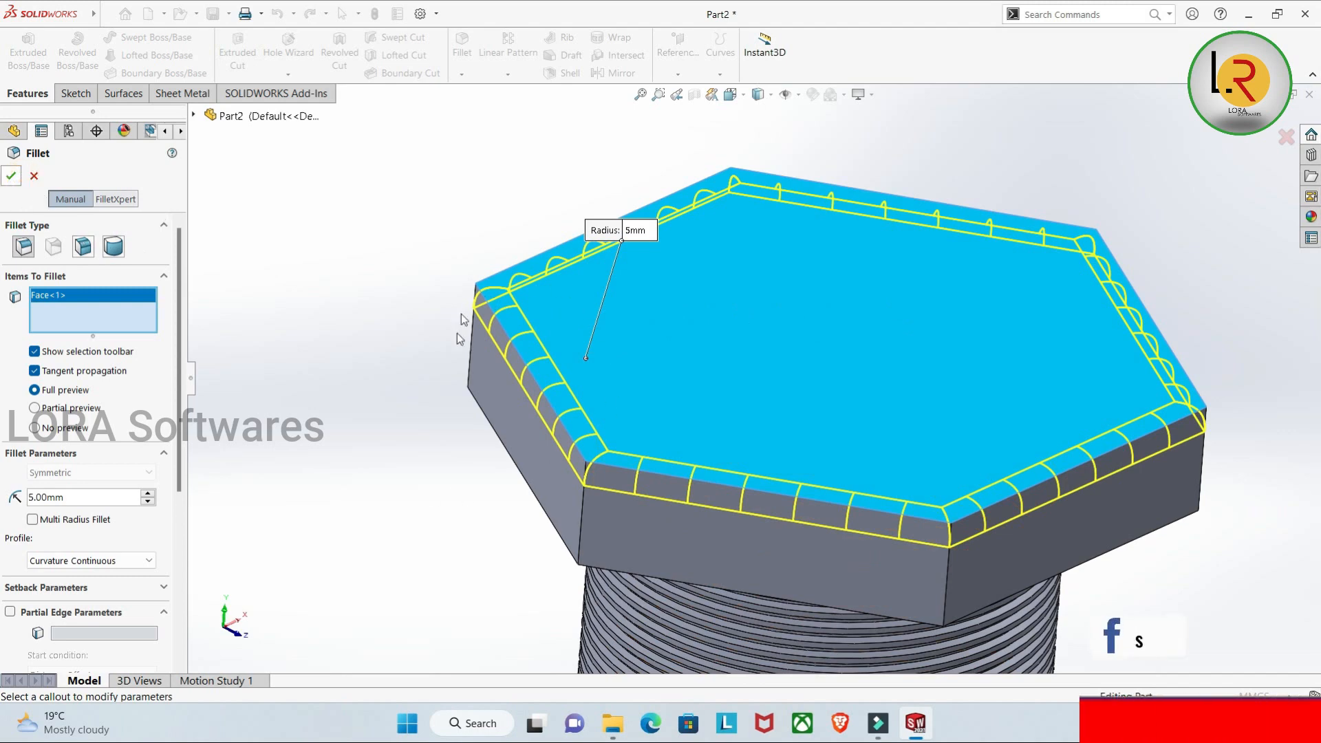
middle_drag(474, 382, 455, 422)
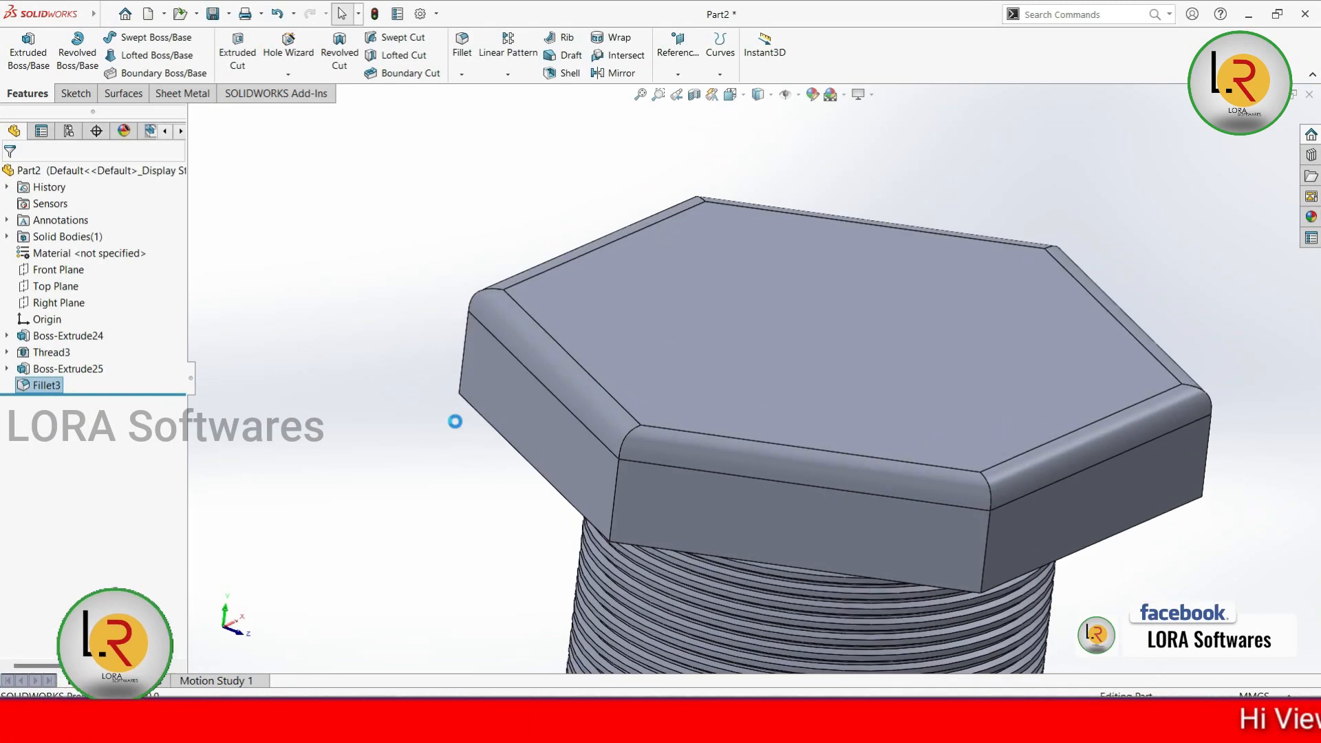
key(ctrl+z)
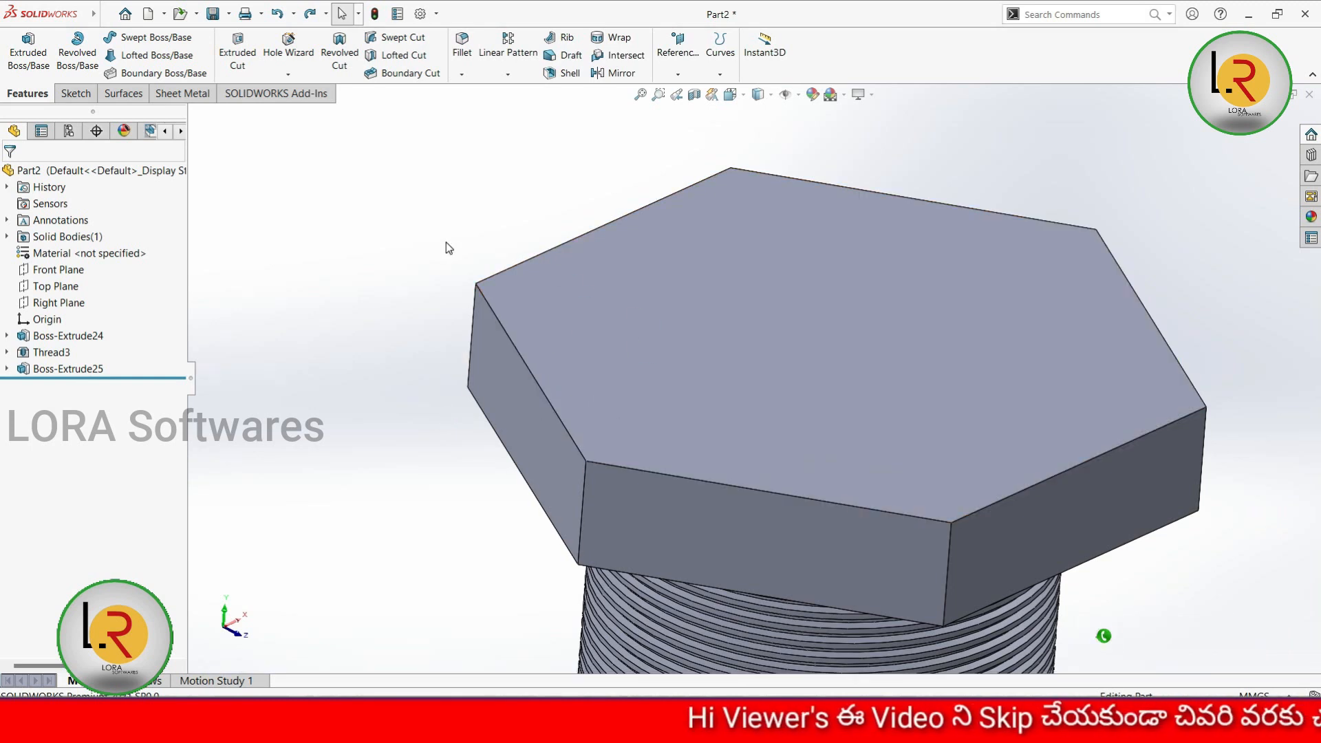
Step: Start a variable-size fillet with symmetric parameters on one edge of the hexagonal head's upper face
click(462, 76)
click(478, 90)
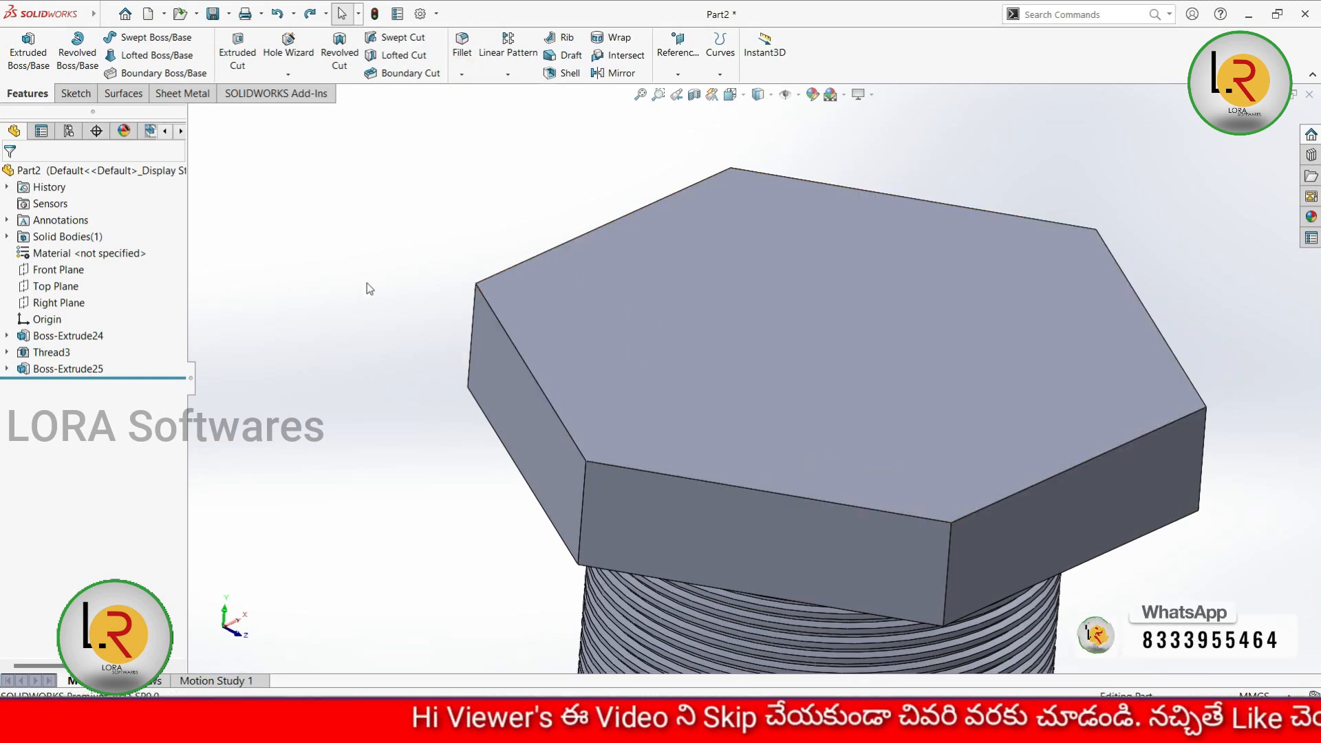
click(54, 247)
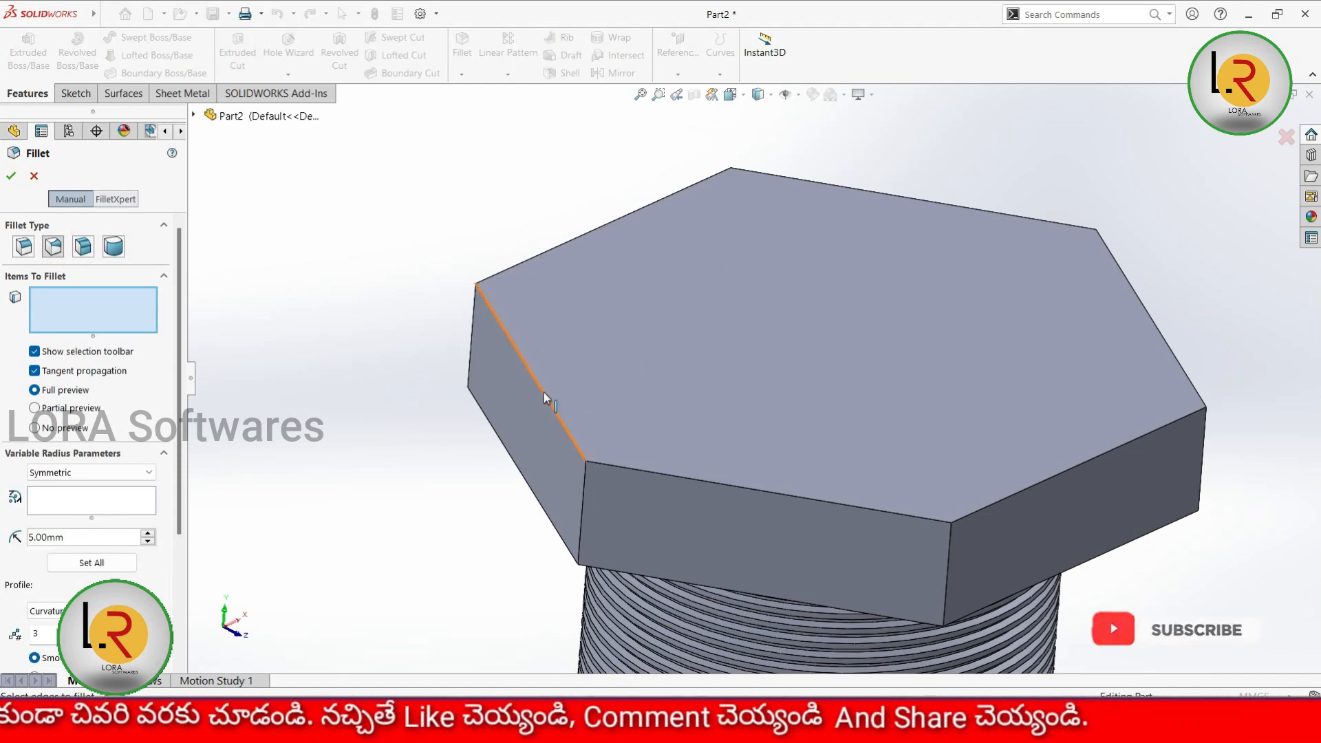
click(24, 246)
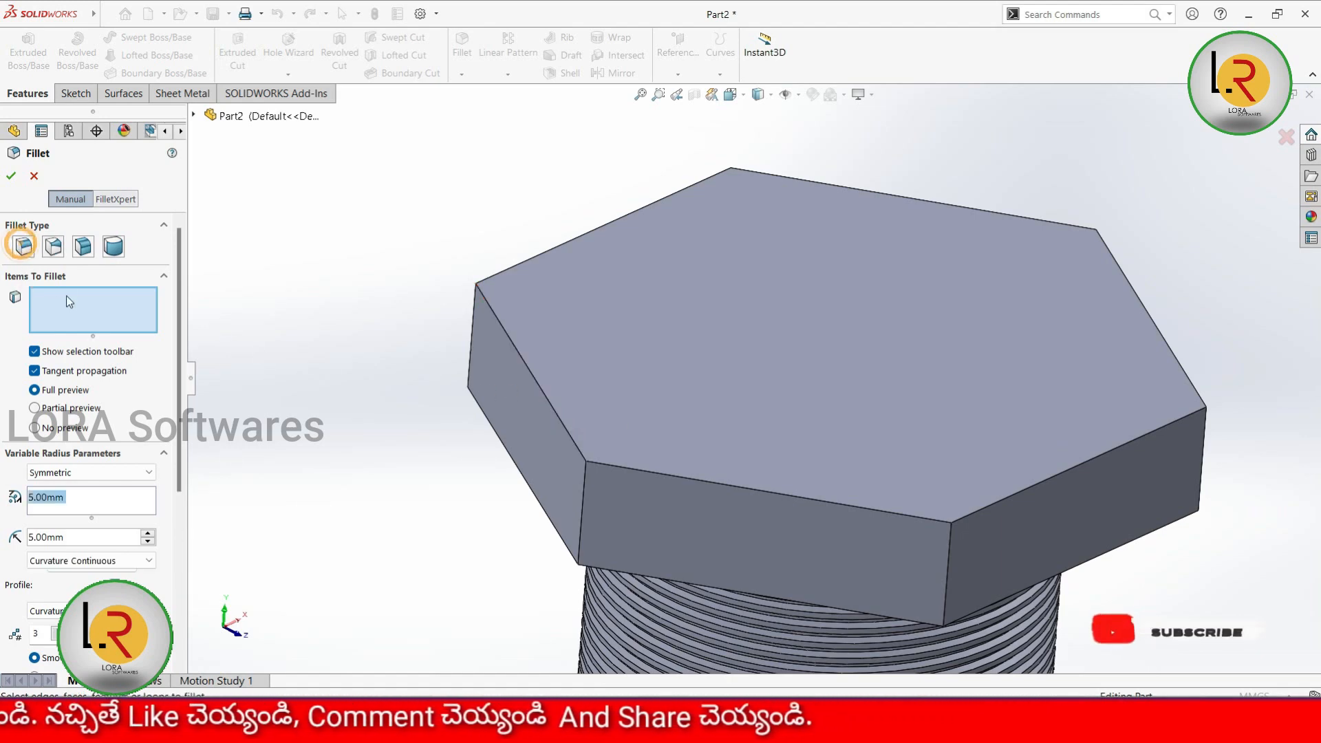
click(54, 247)
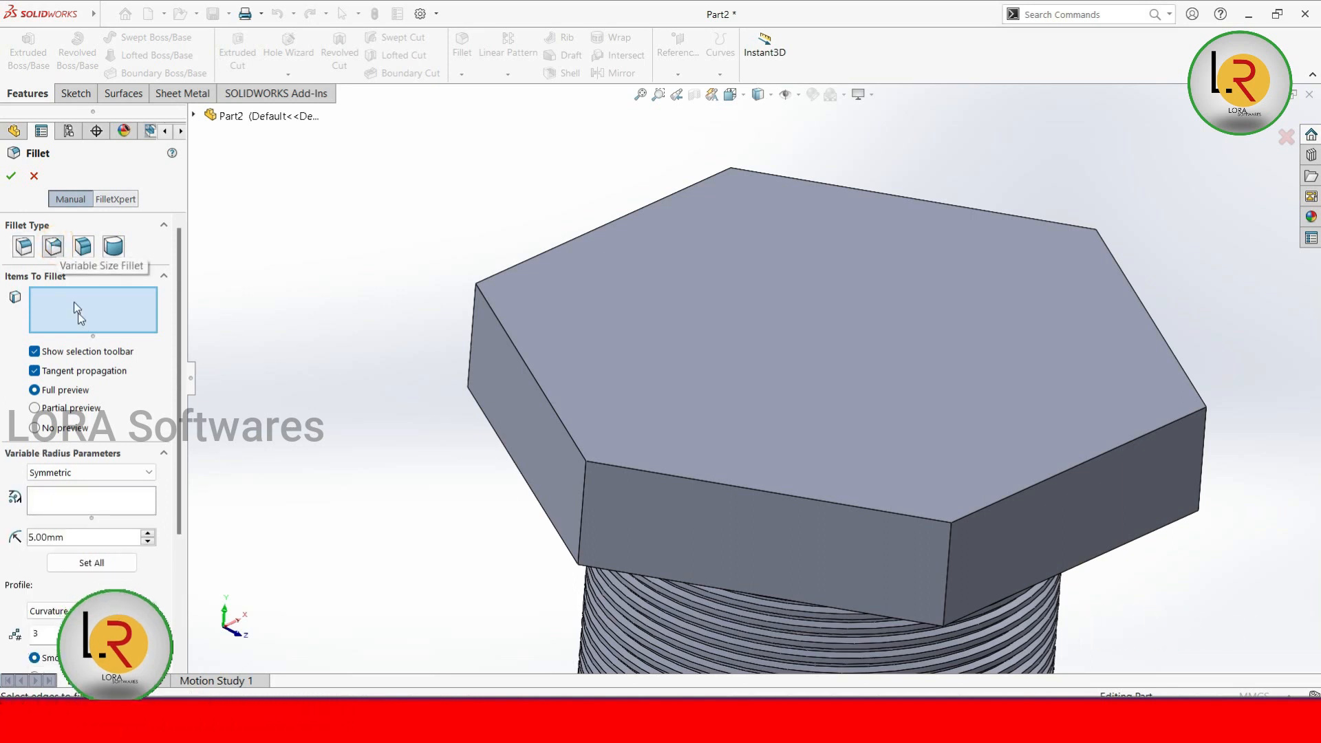
click(531, 373)
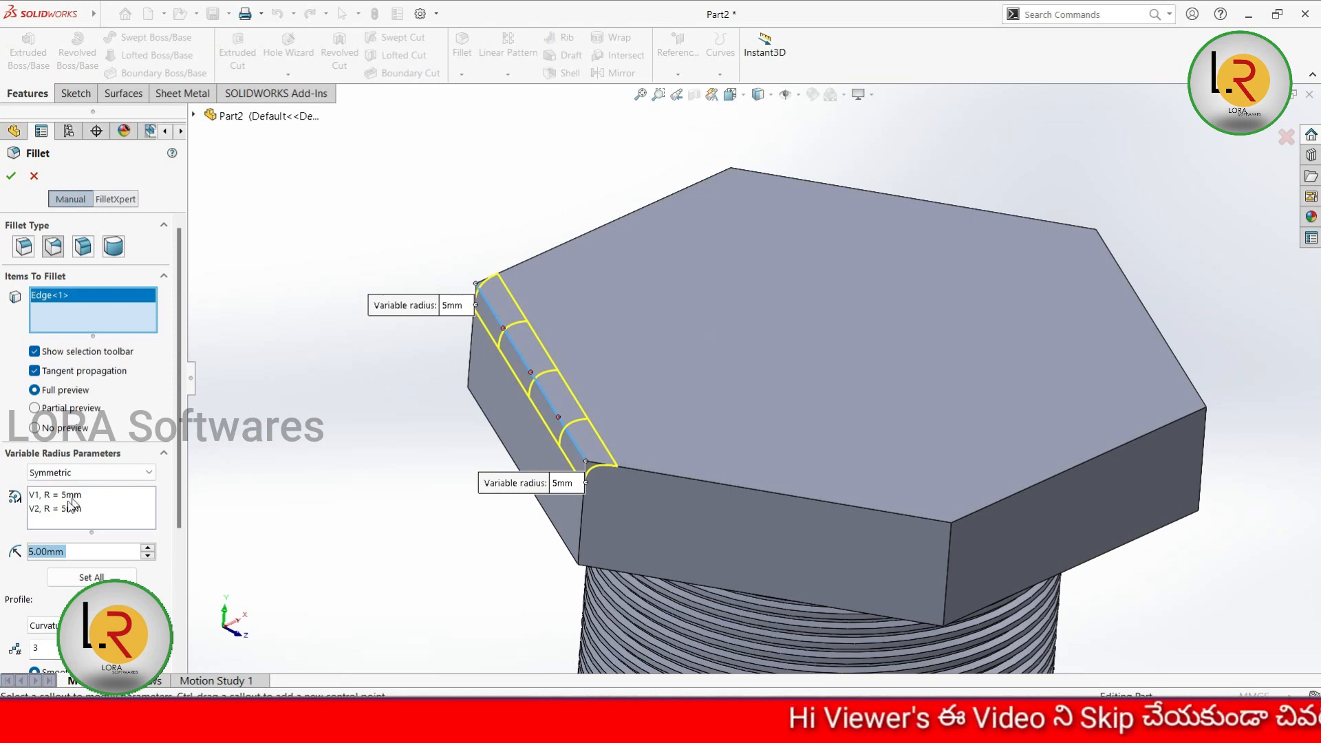
Step: Set the variable fillet's end radii to 10 mm at the edge's far vertex and 7 mm at its near vertex
click(71, 511)
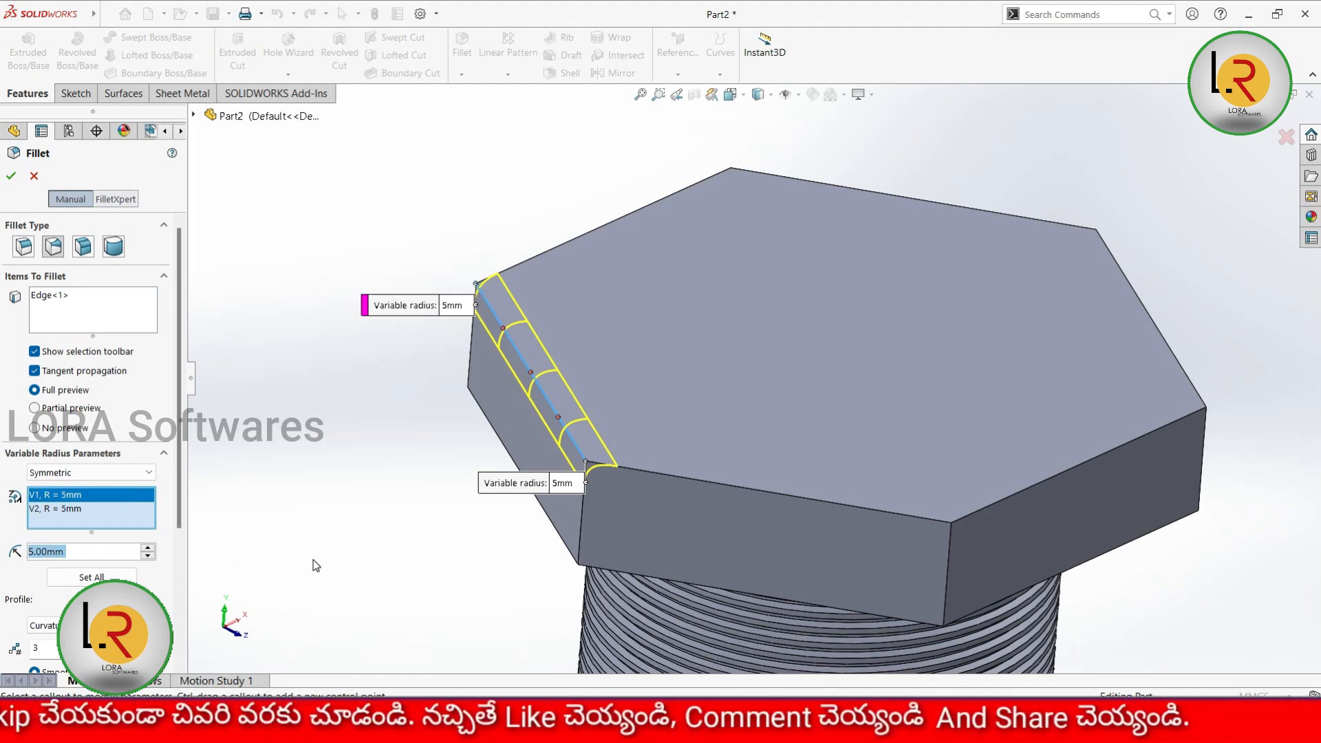
text(10)
key(Return)
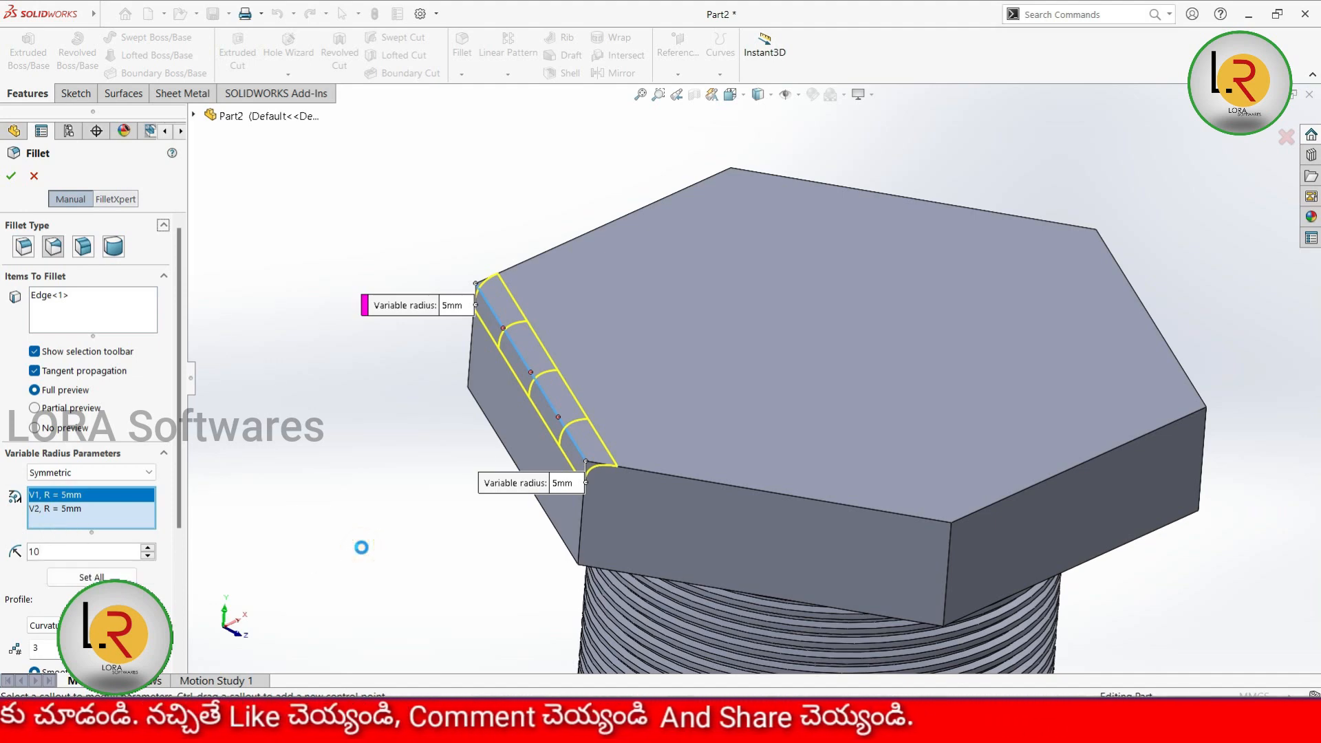
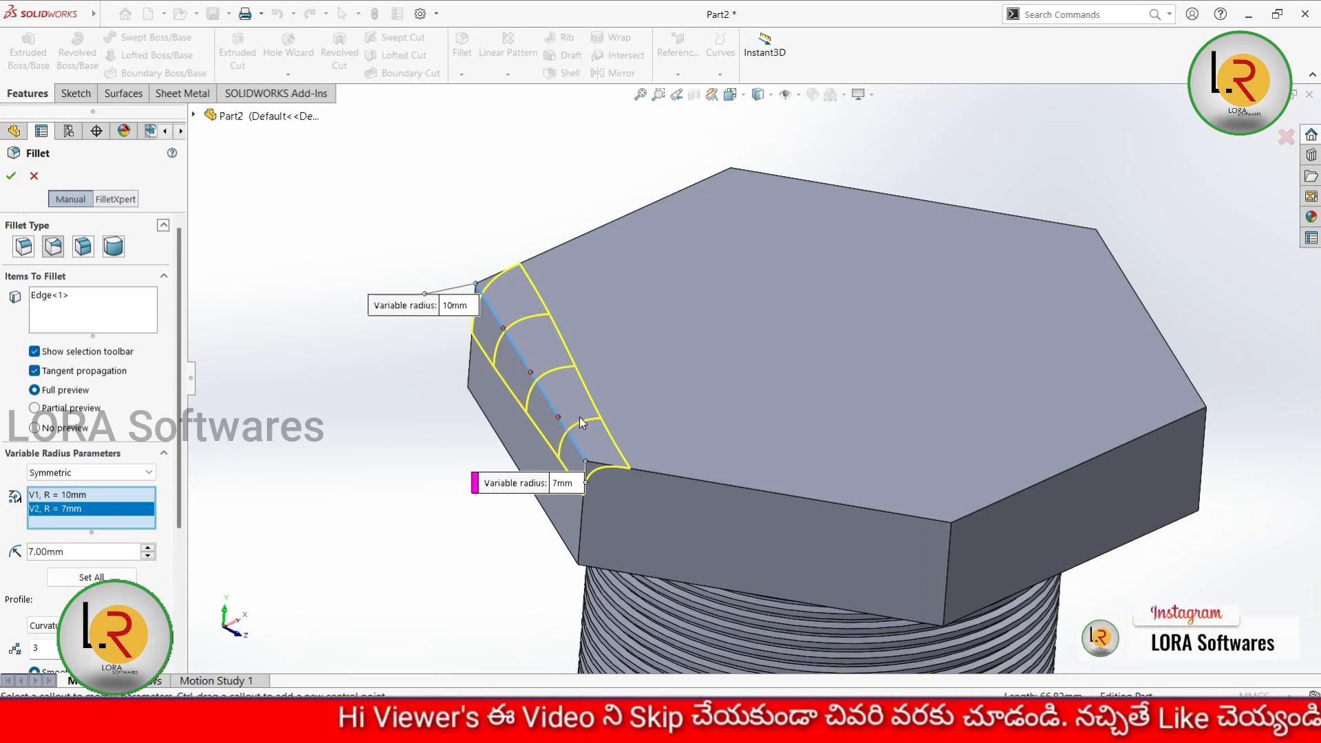
Step: Add a control point near the 10 mm end of the fillet edge, at 10% position with an 8 mm radius
click(503, 328)
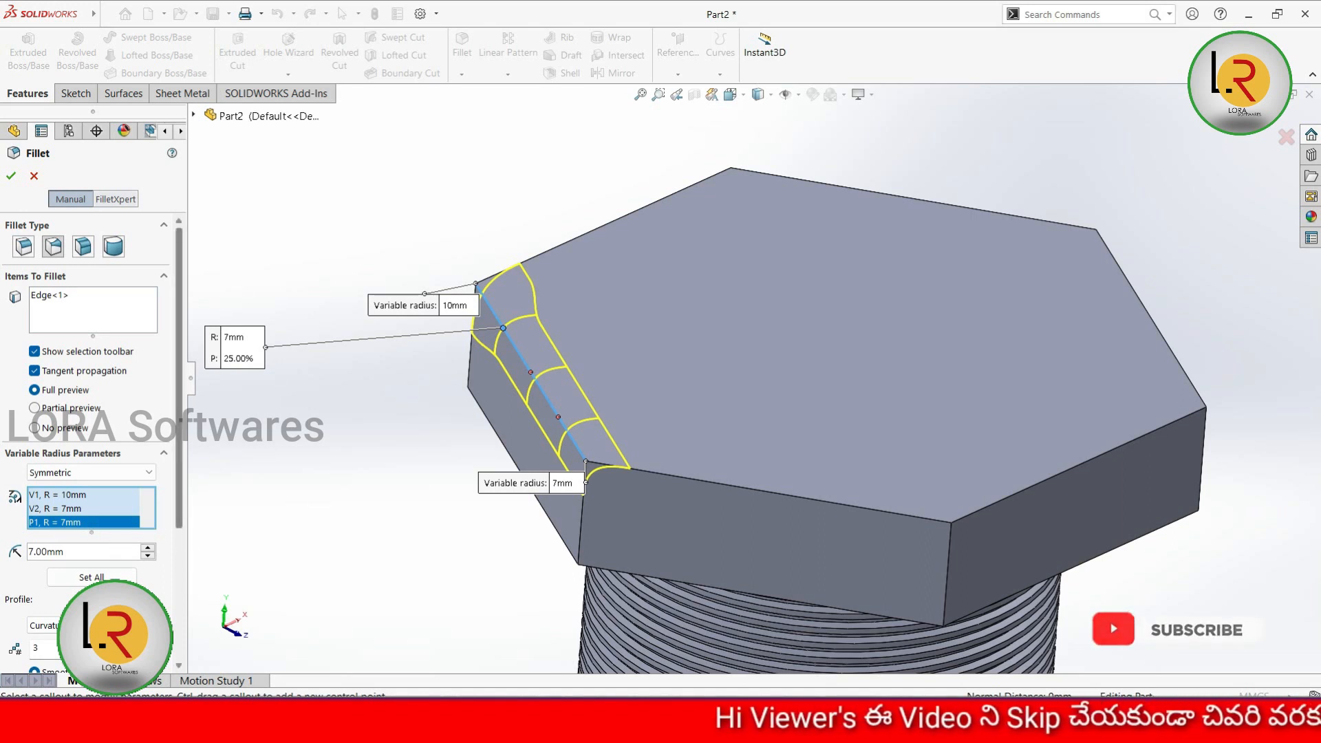
drag(177, 482, 173, 622)
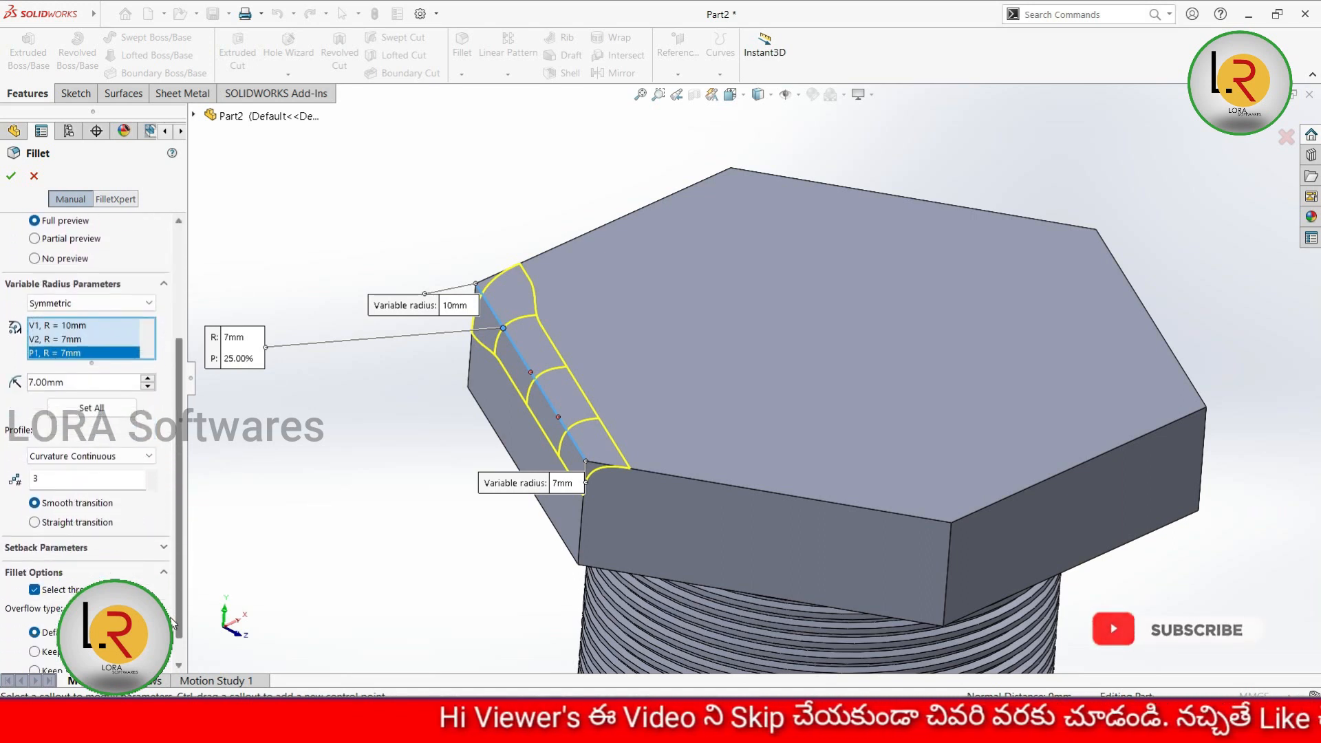
click(239, 357)
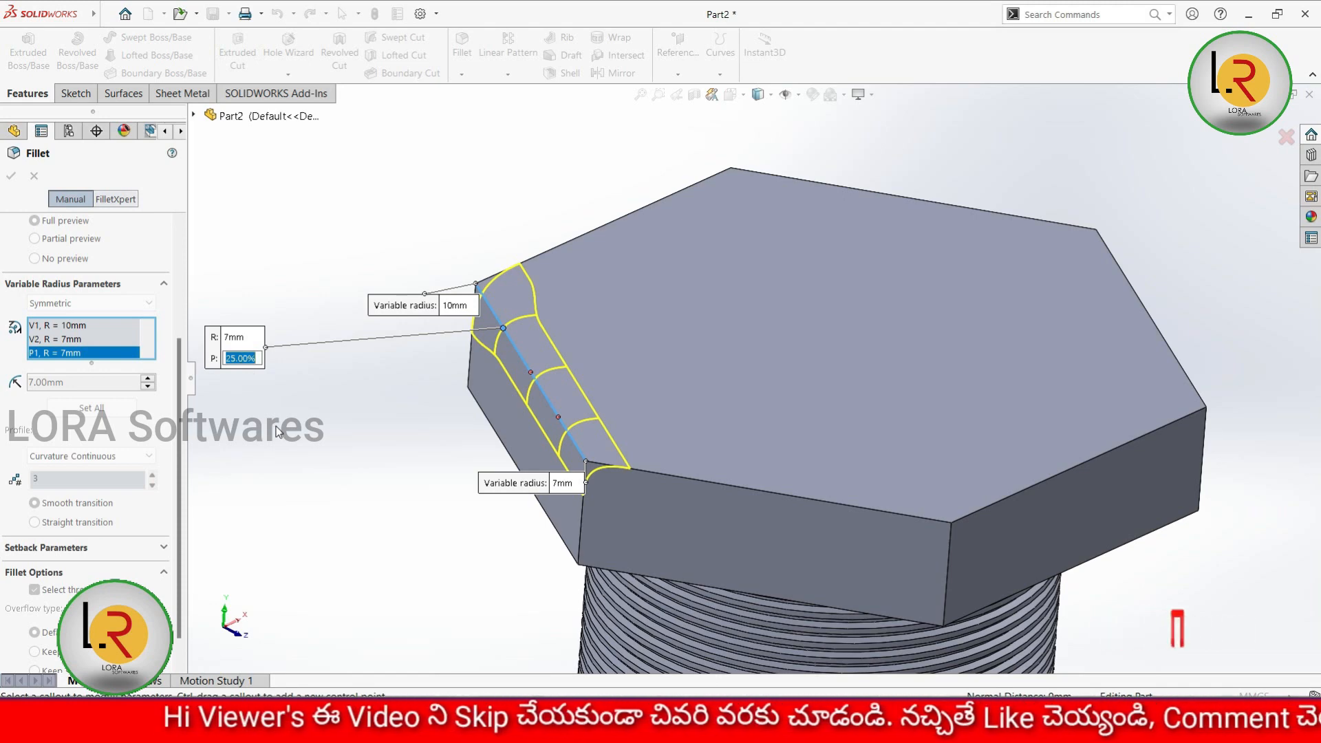
text(10)
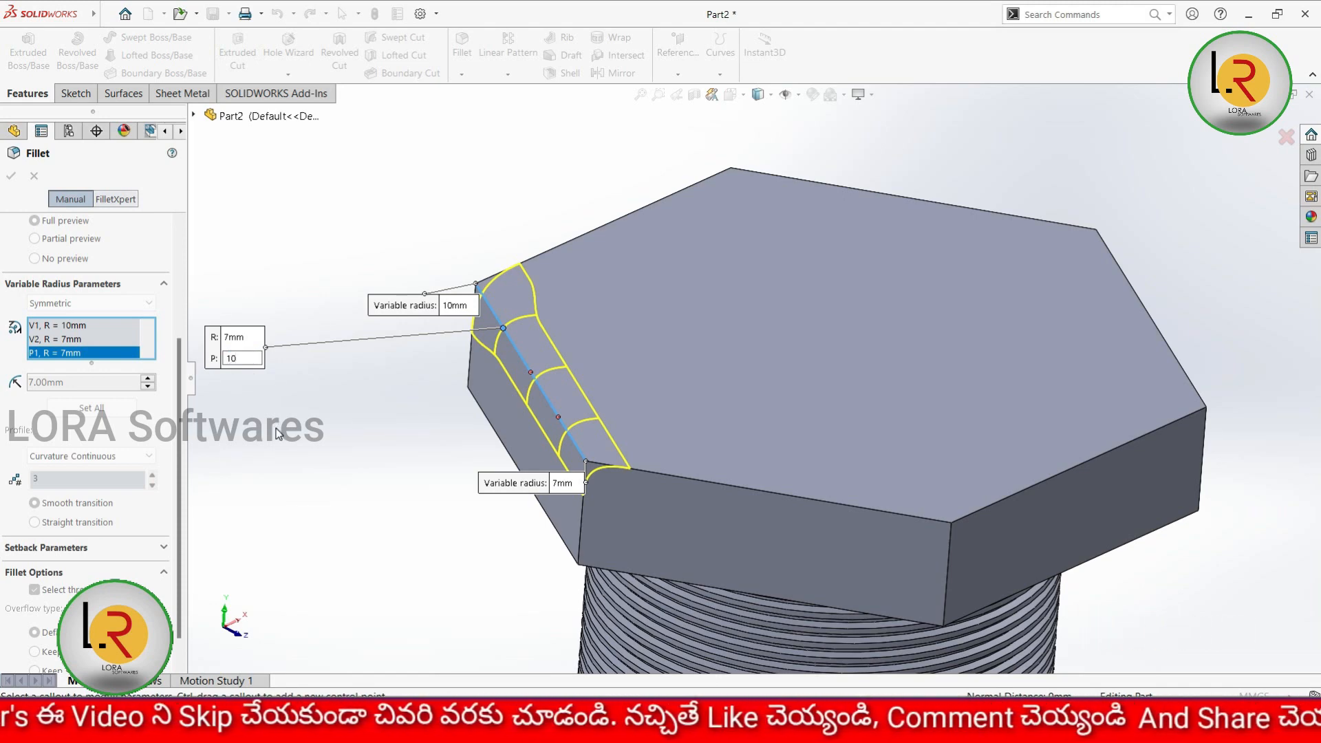
key(Return)
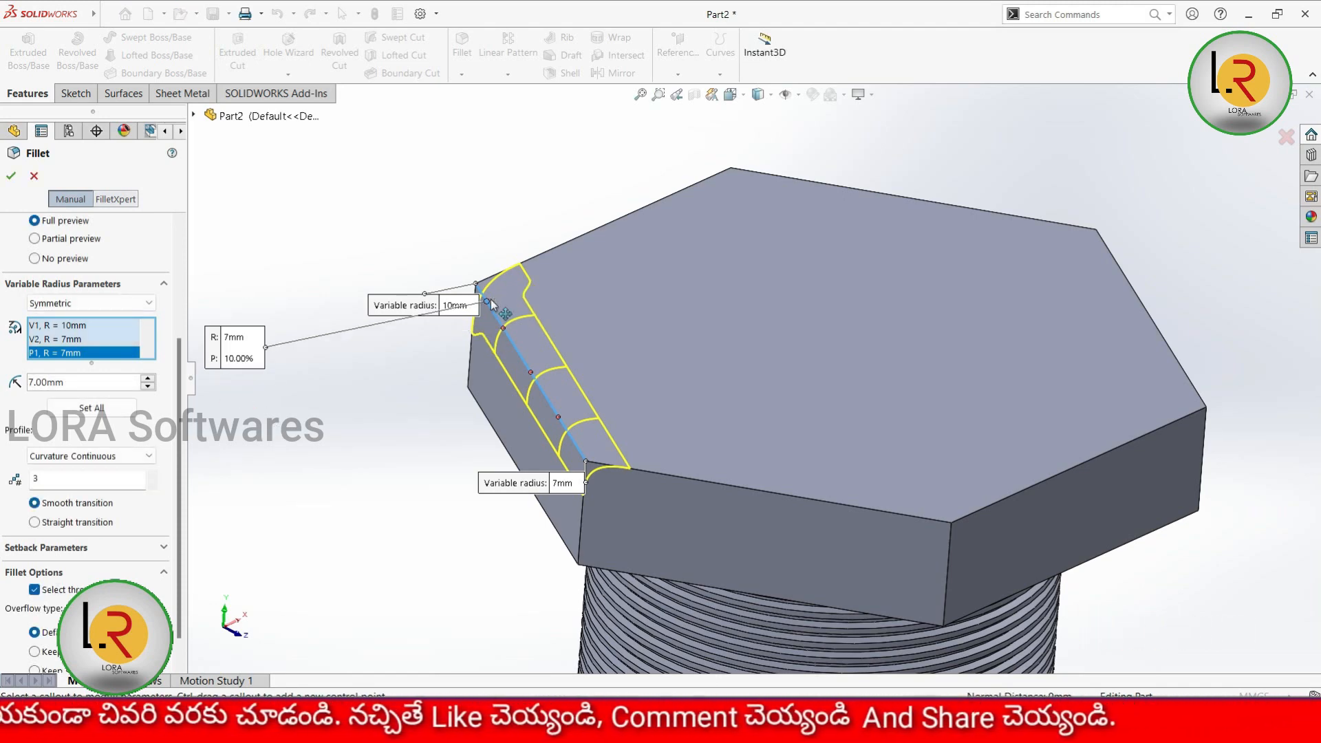
double_click(236, 337)
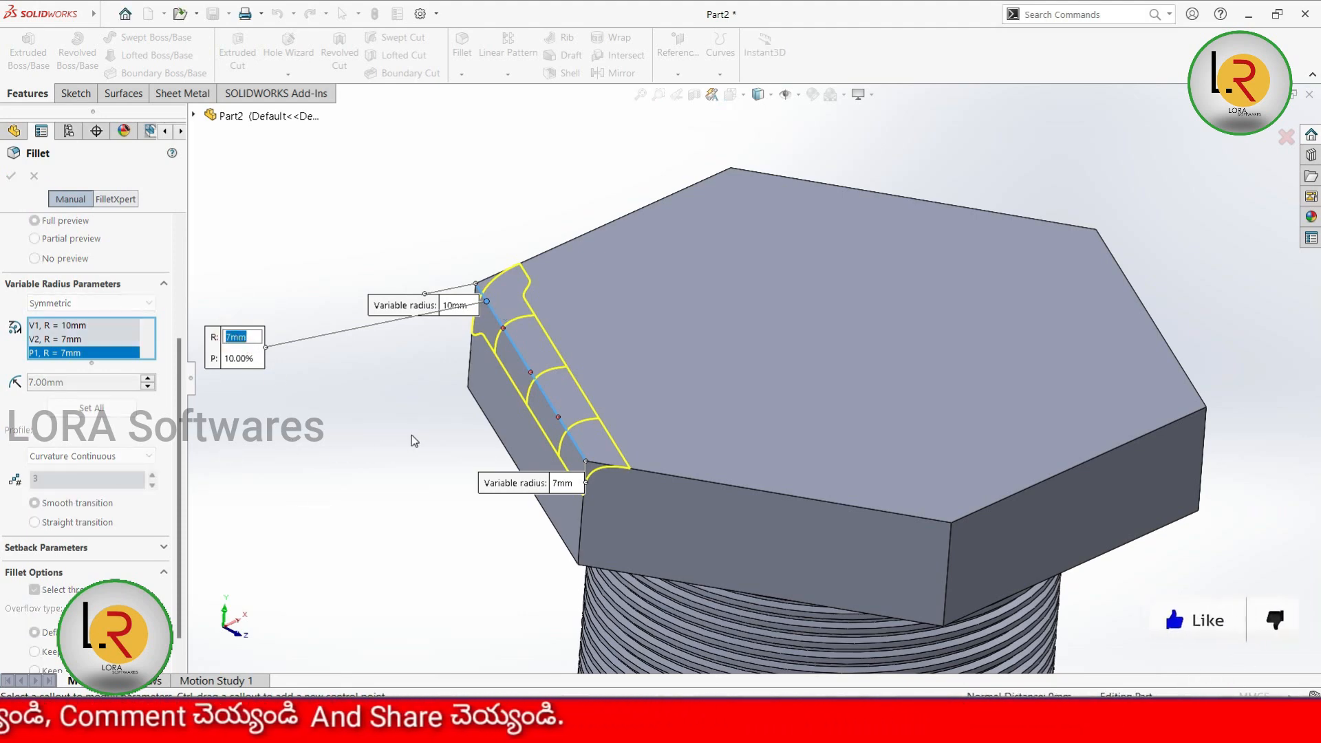
key(Return)
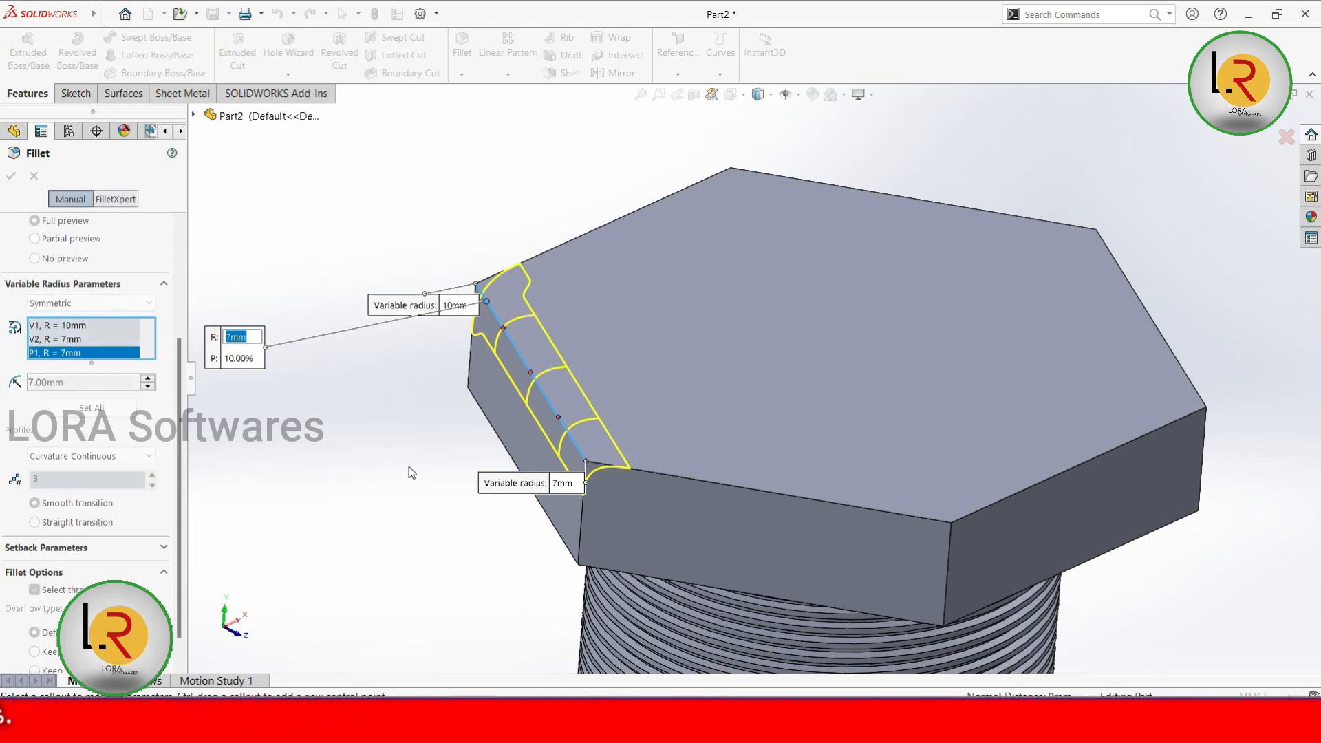
text(8)
key(Return)
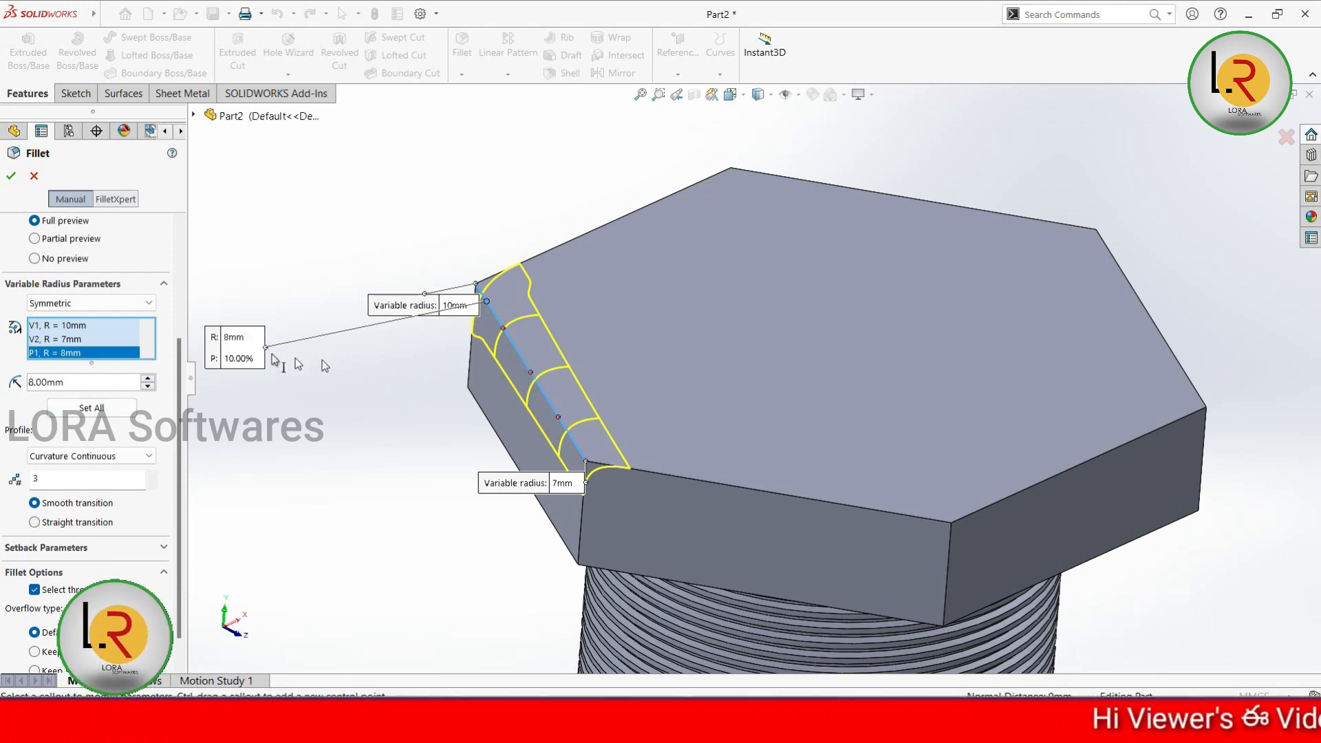
Step: Add a second control point on the fillet edge, at 20% position with a 15 mm radius, keeping both callouts readable
click(503, 330)
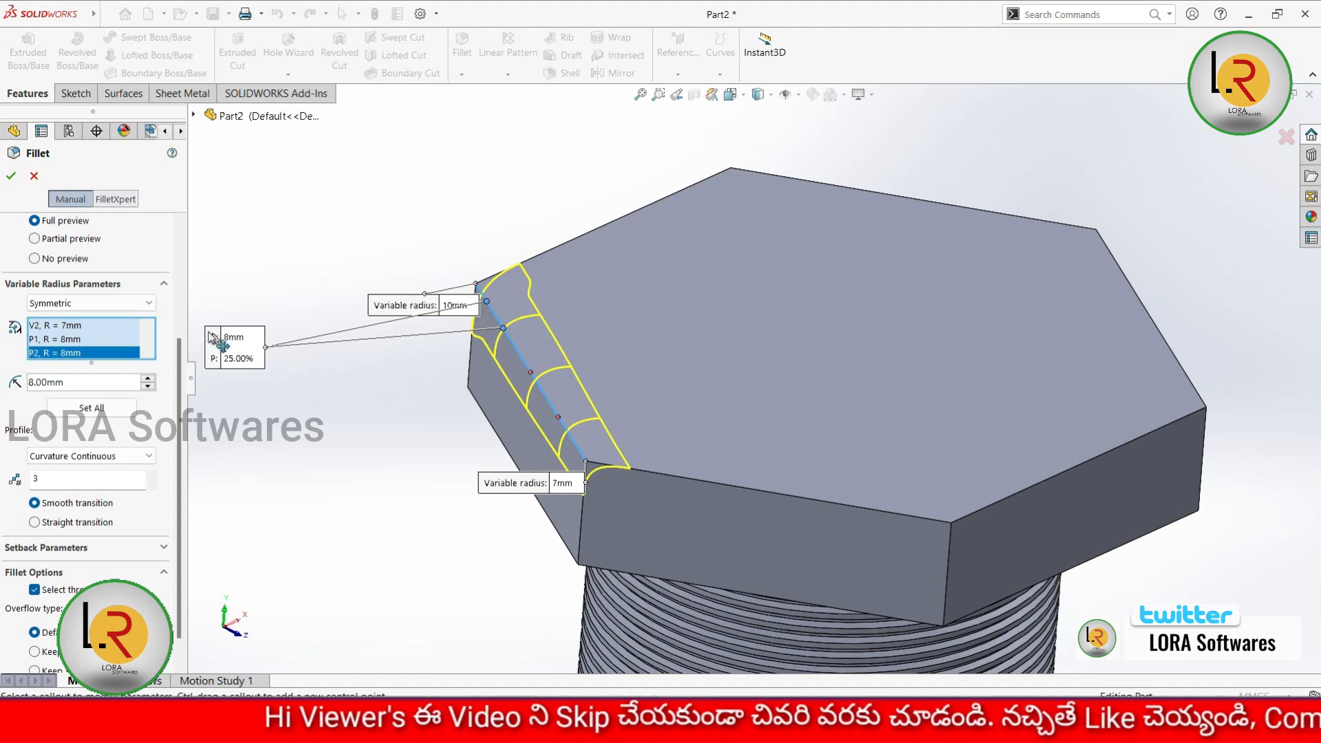
ctrl+drag(215, 337, 234, 450)
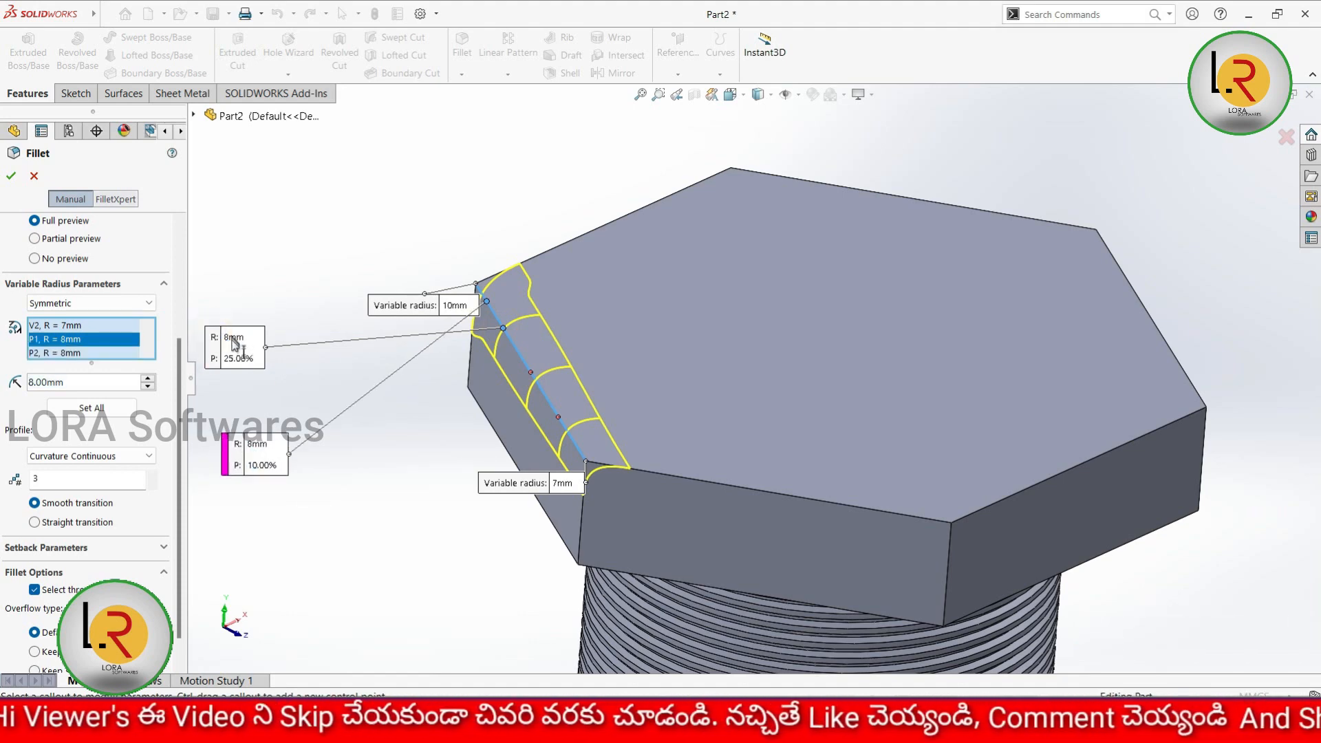
click(237, 358)
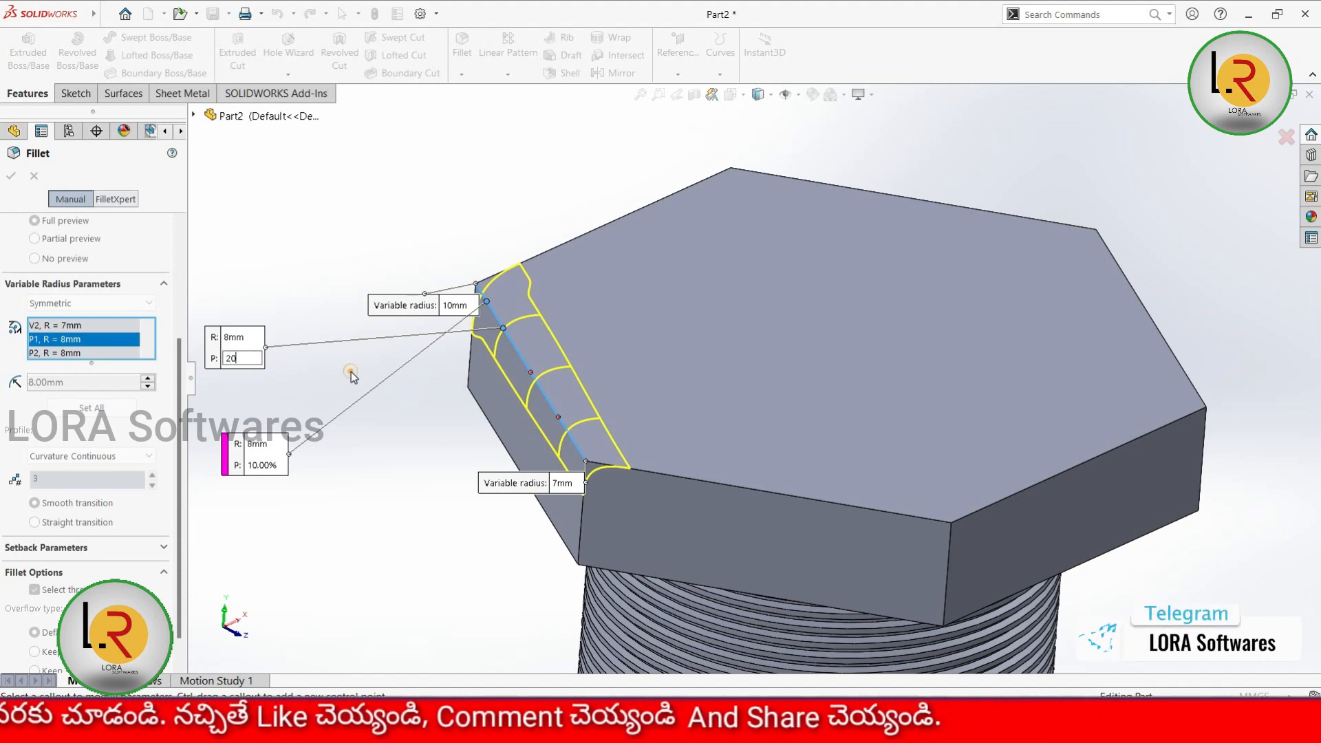
text(20)
key(Return)
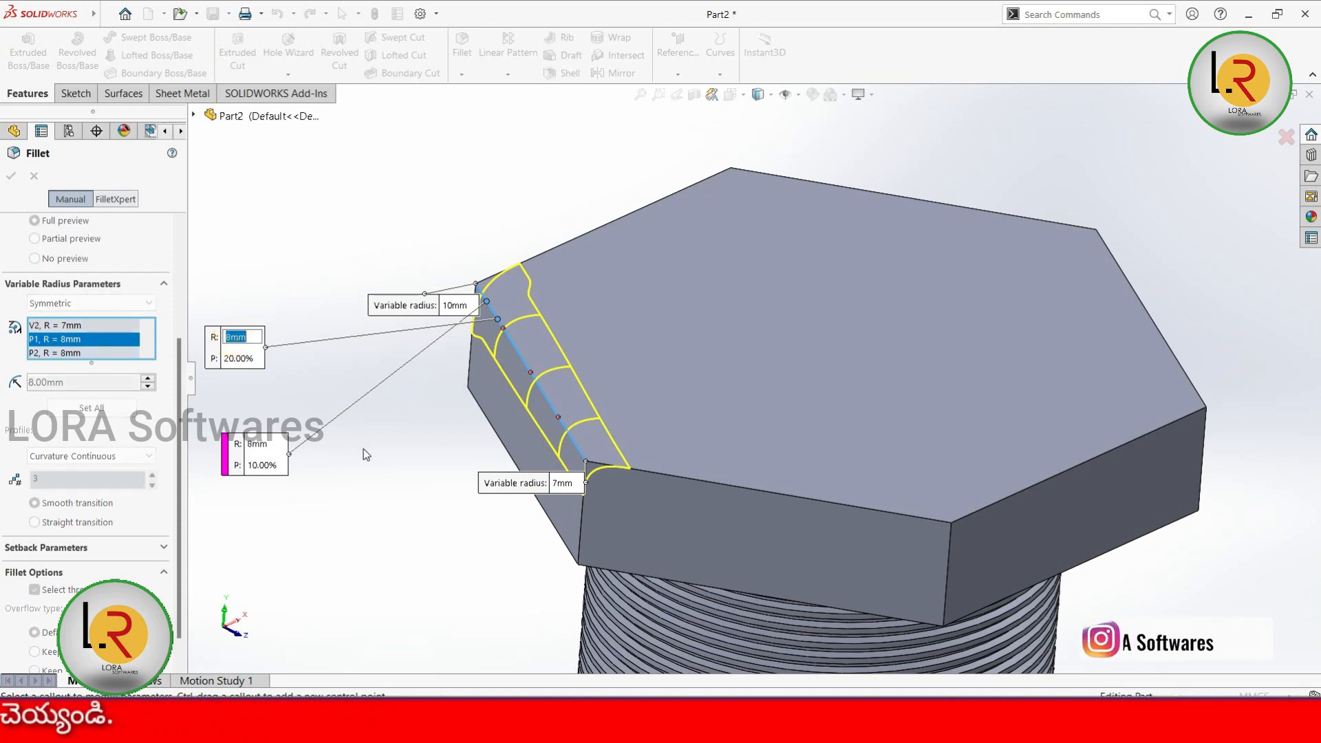
text(15)
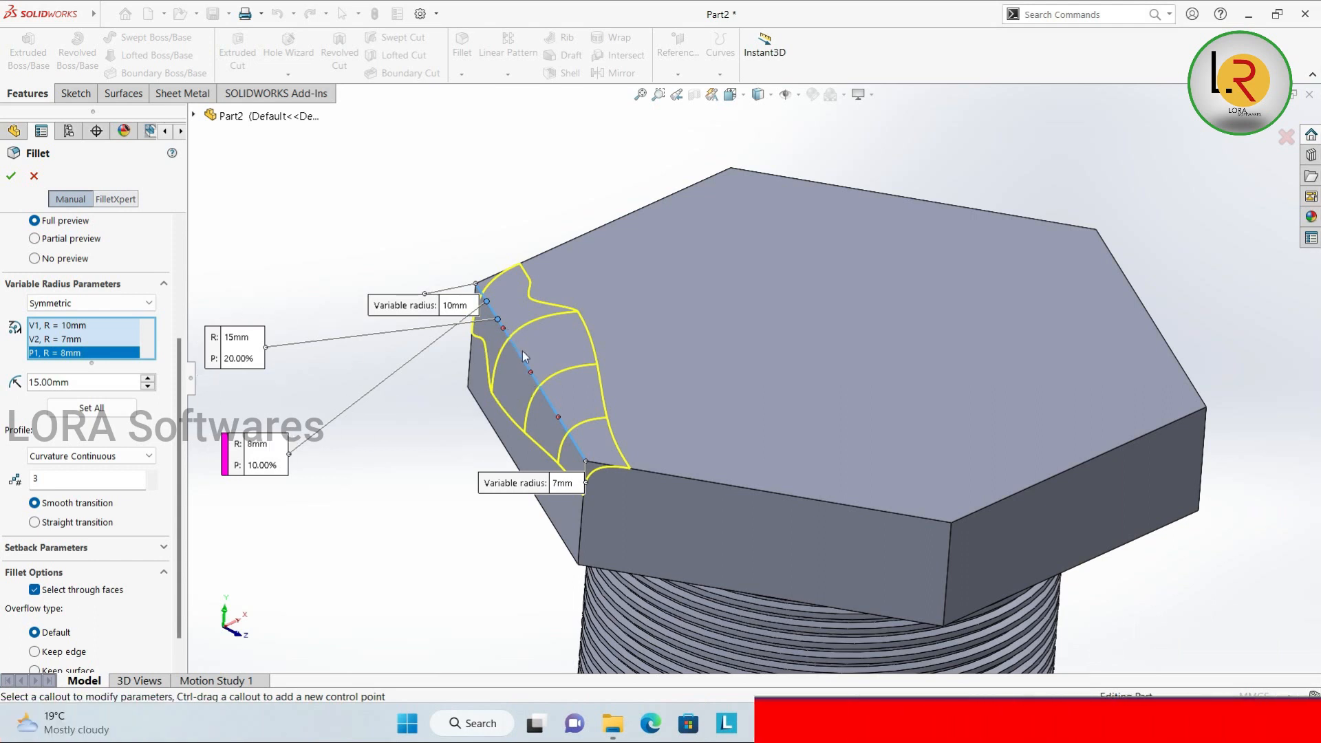
Step: Add a third control point at the fillet edge's midpoint with a 5 mm radius, then apply the variable fillet and inspect it
click(531, 372)
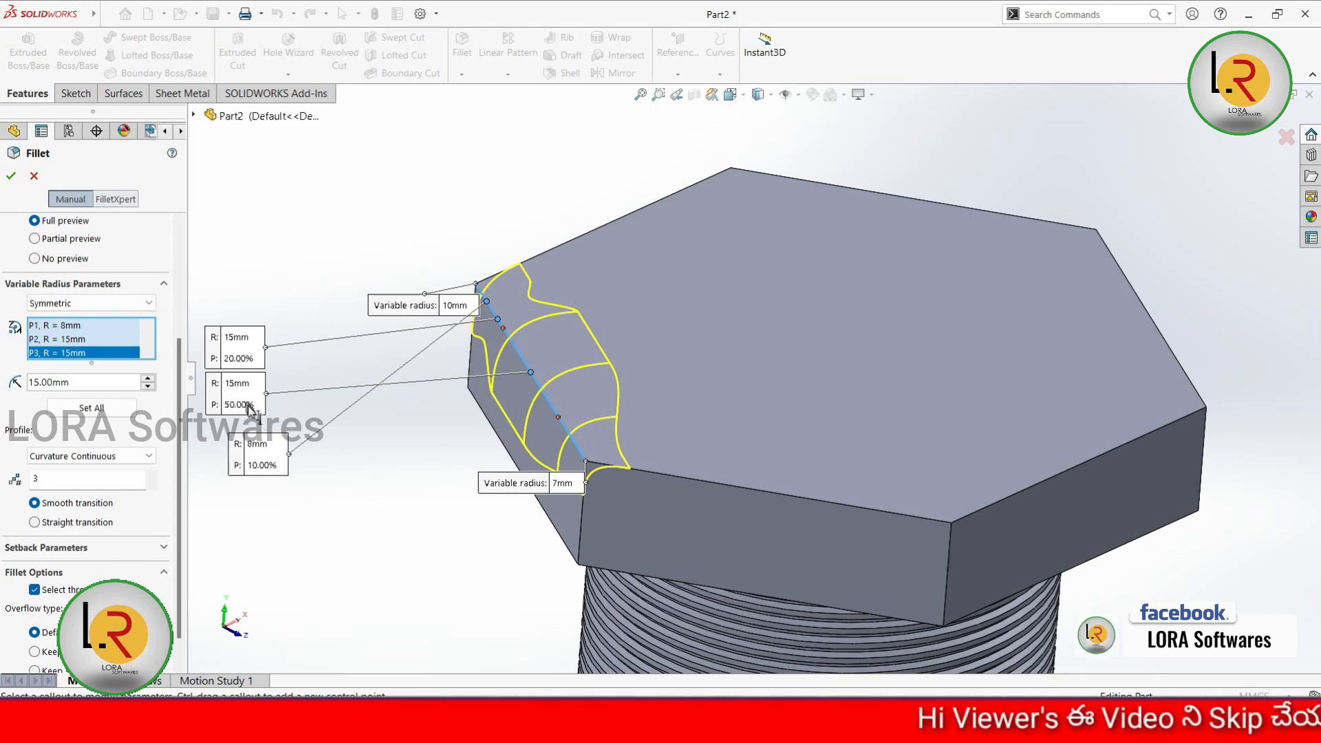
click(239, 383)
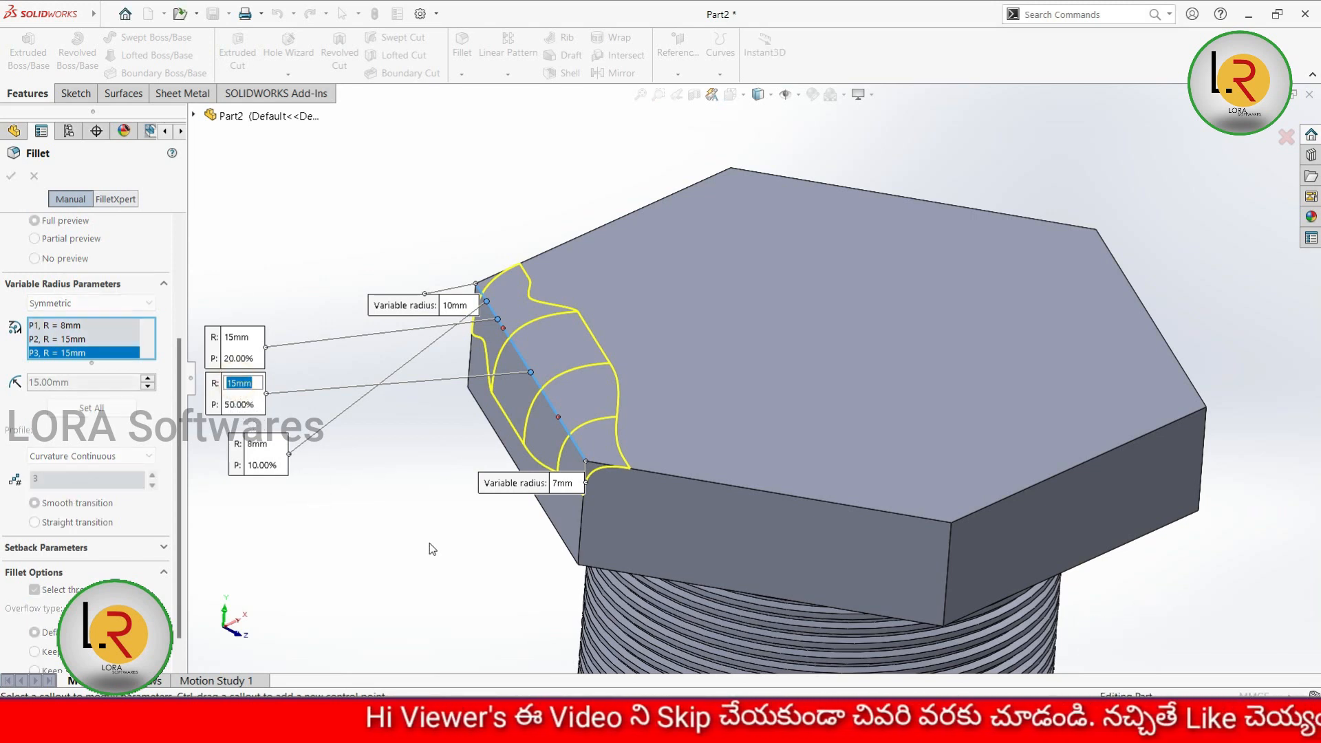
text(5)
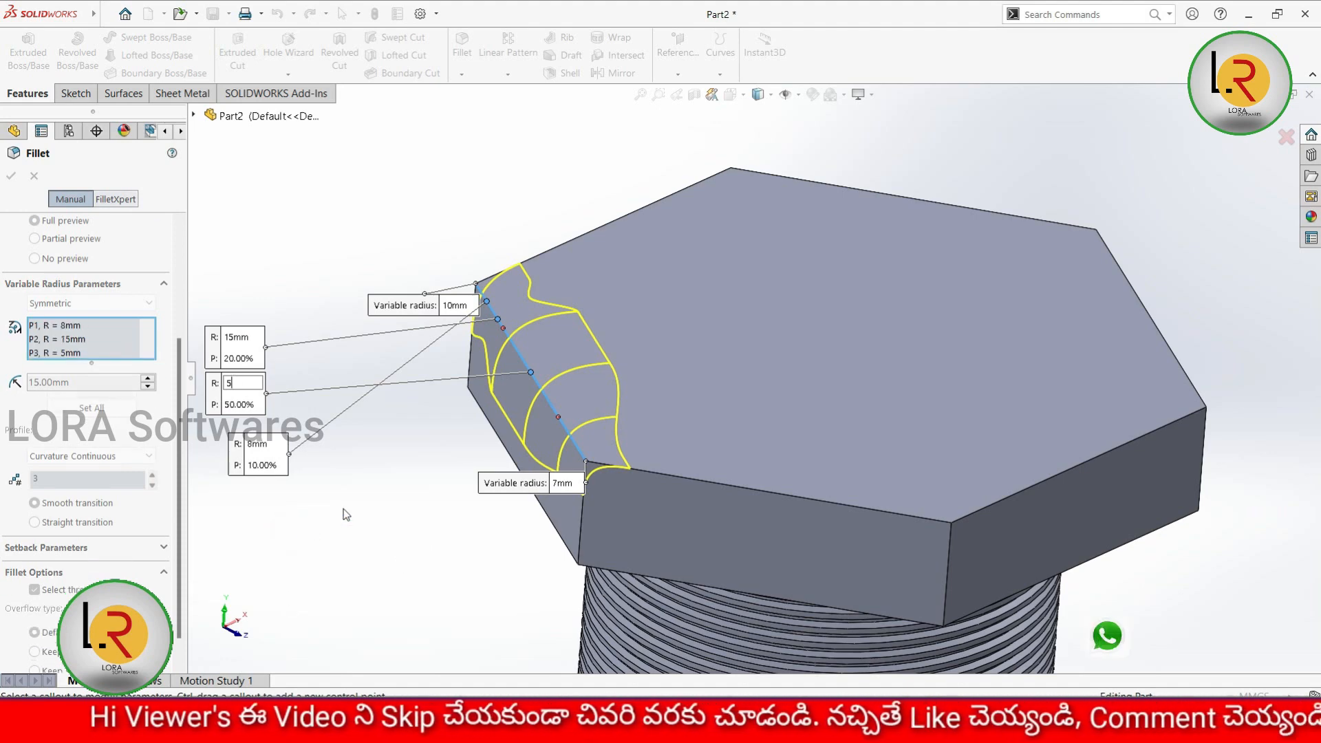
key(Return)
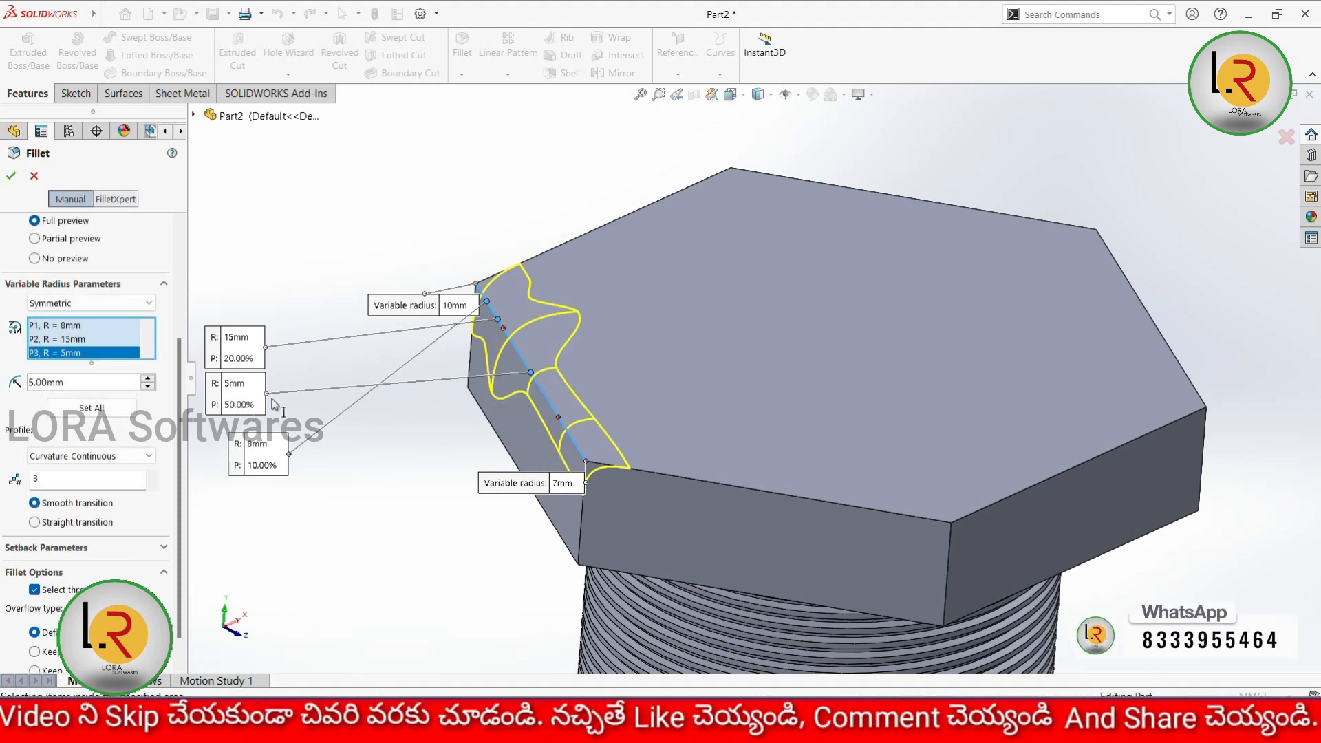
click(12, 177)
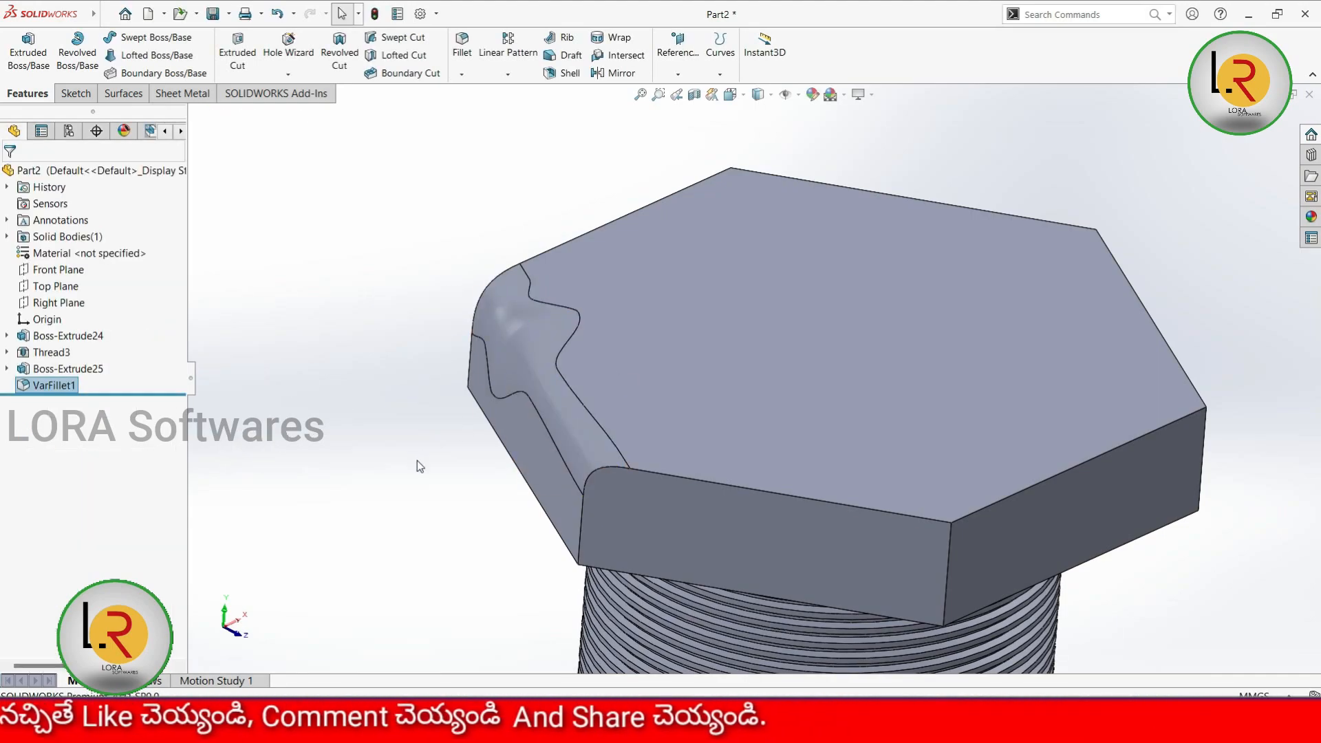
middle_drag(416, 461, 540, 206)
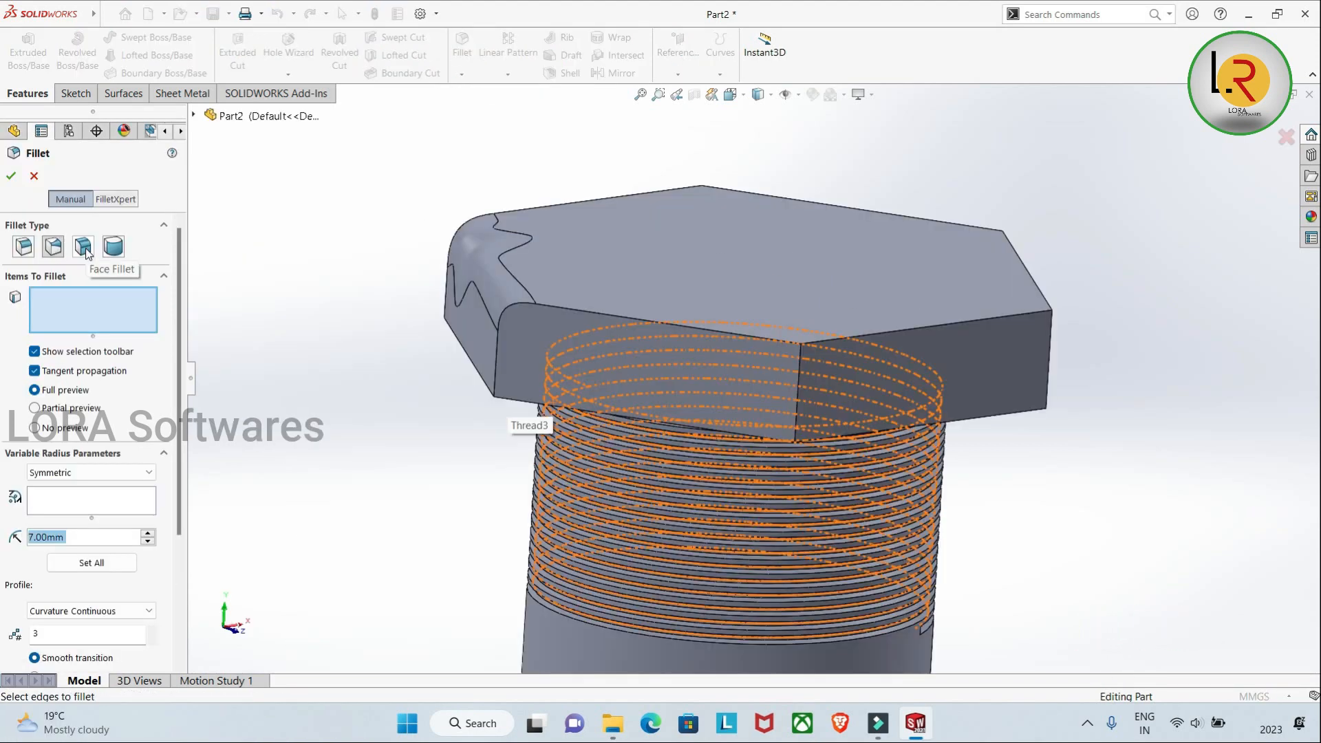
Step: Set up a face fillet between the head's upper face as face set 1 and one side face as face set 2
click(83, 247)
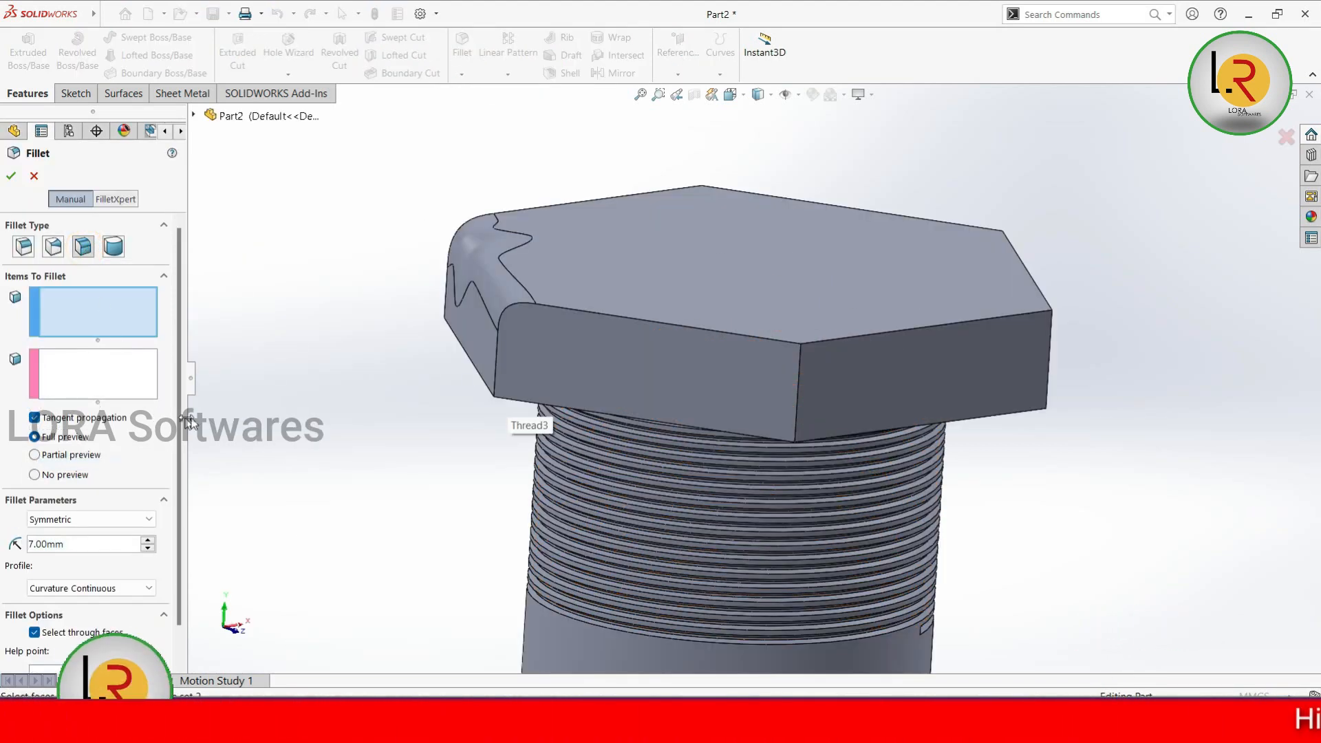
click(114, 307)
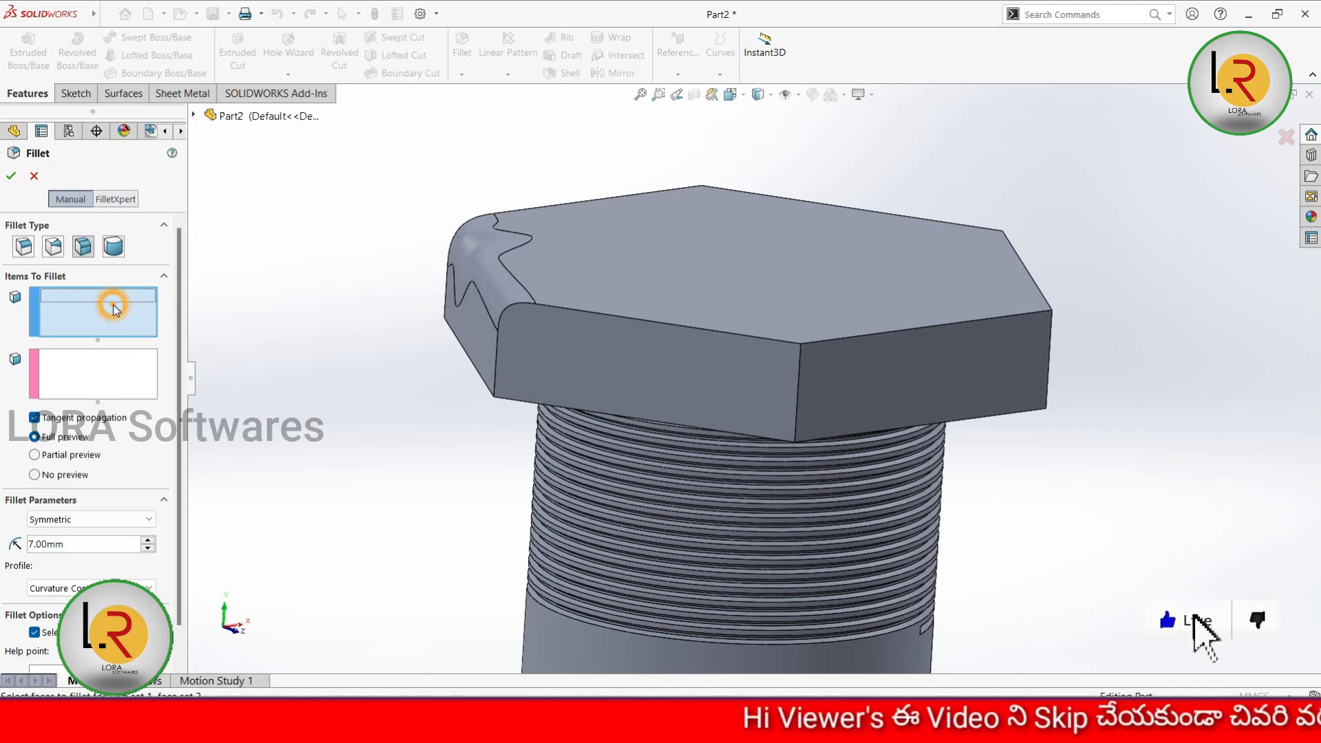
click(814, 282)
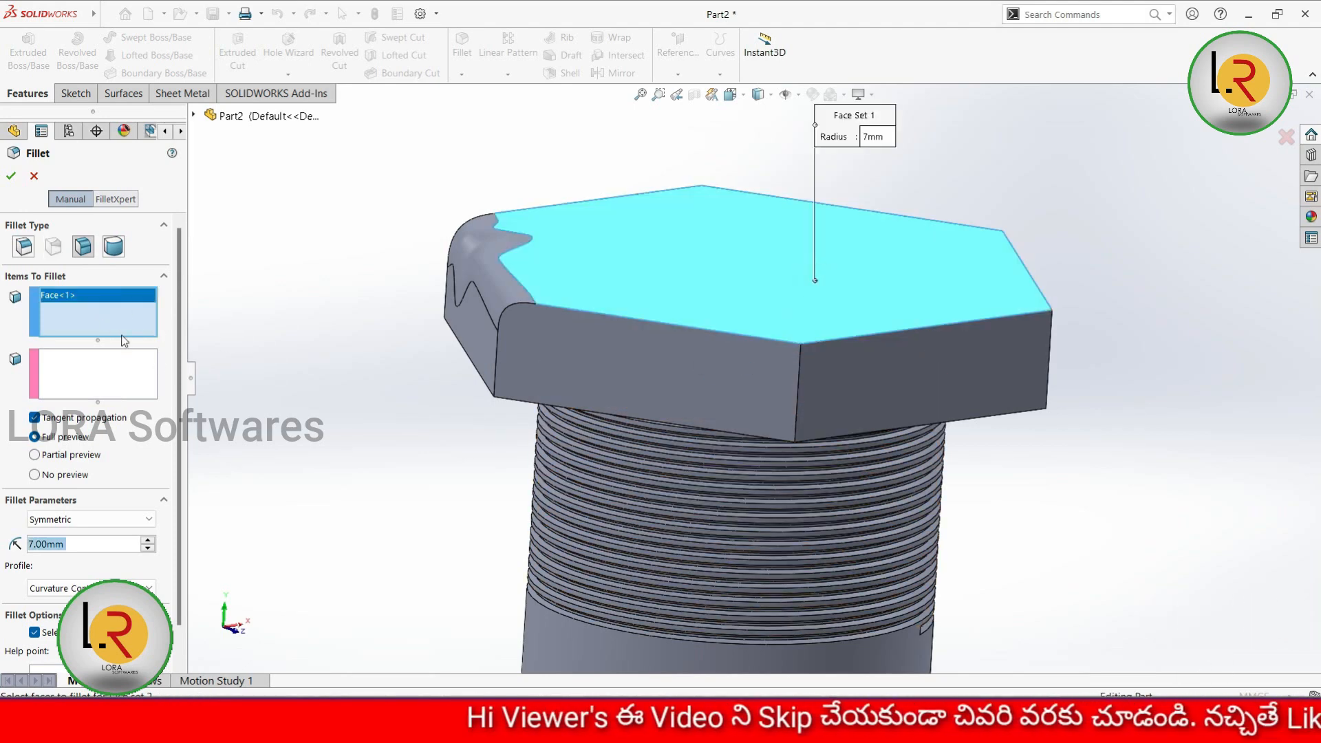
click(74, 380)
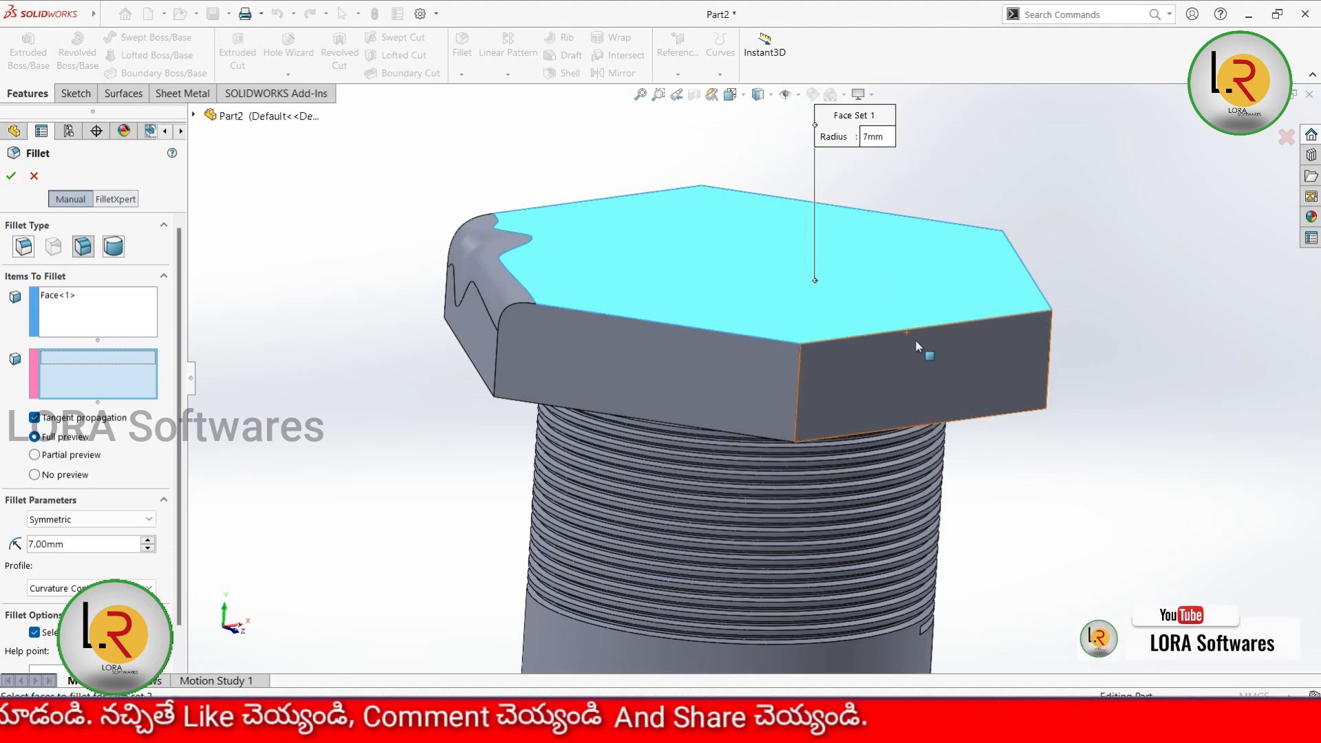
click(877, 382)
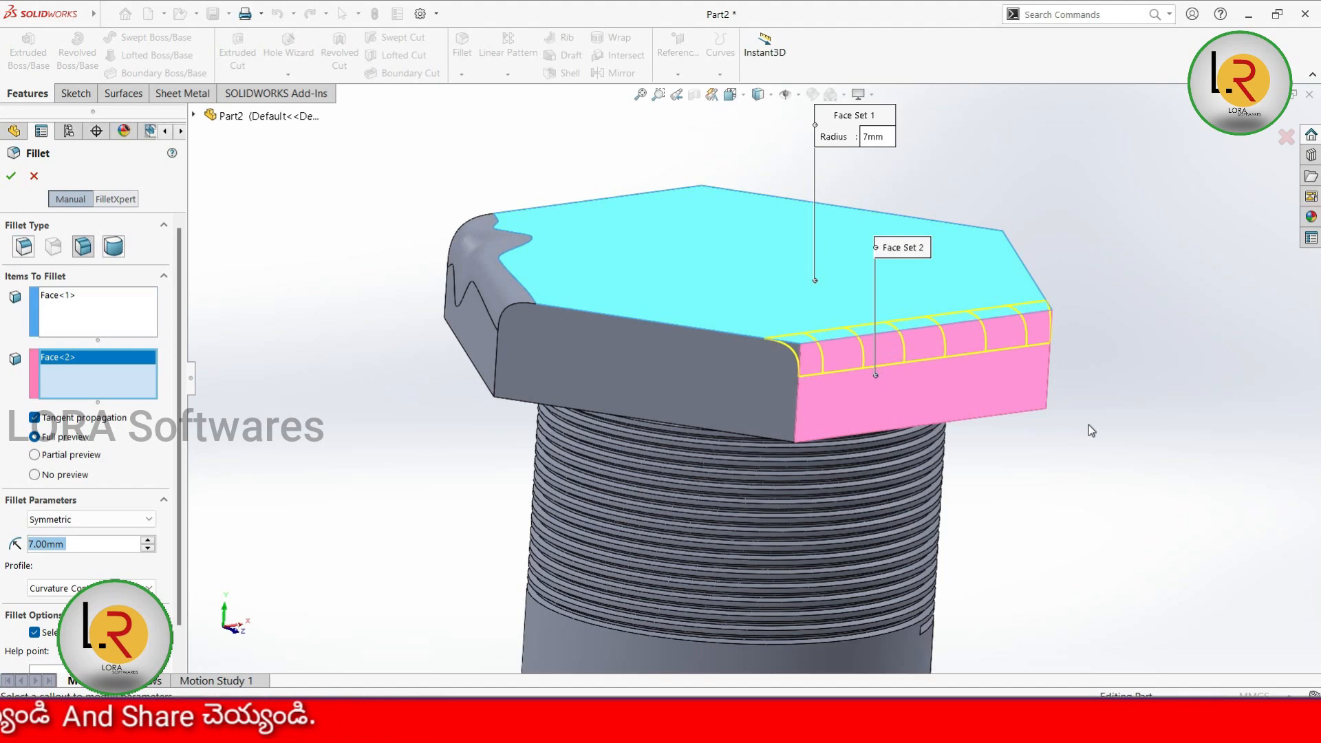
Step: Add the adjacent side face to face set 1, apply the face fillet with a 5 mm radius, and undo it
middle_drag(1088, 425, 998, 420)
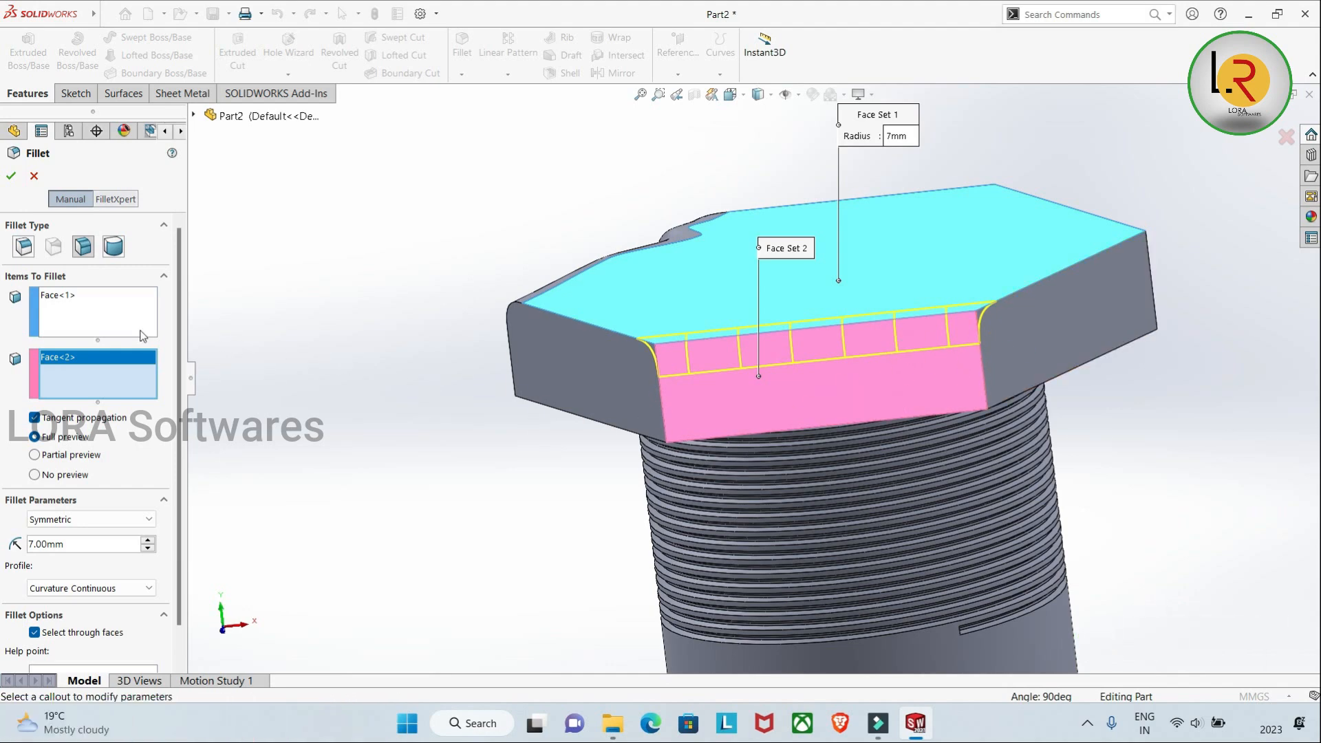
click(80, 316)
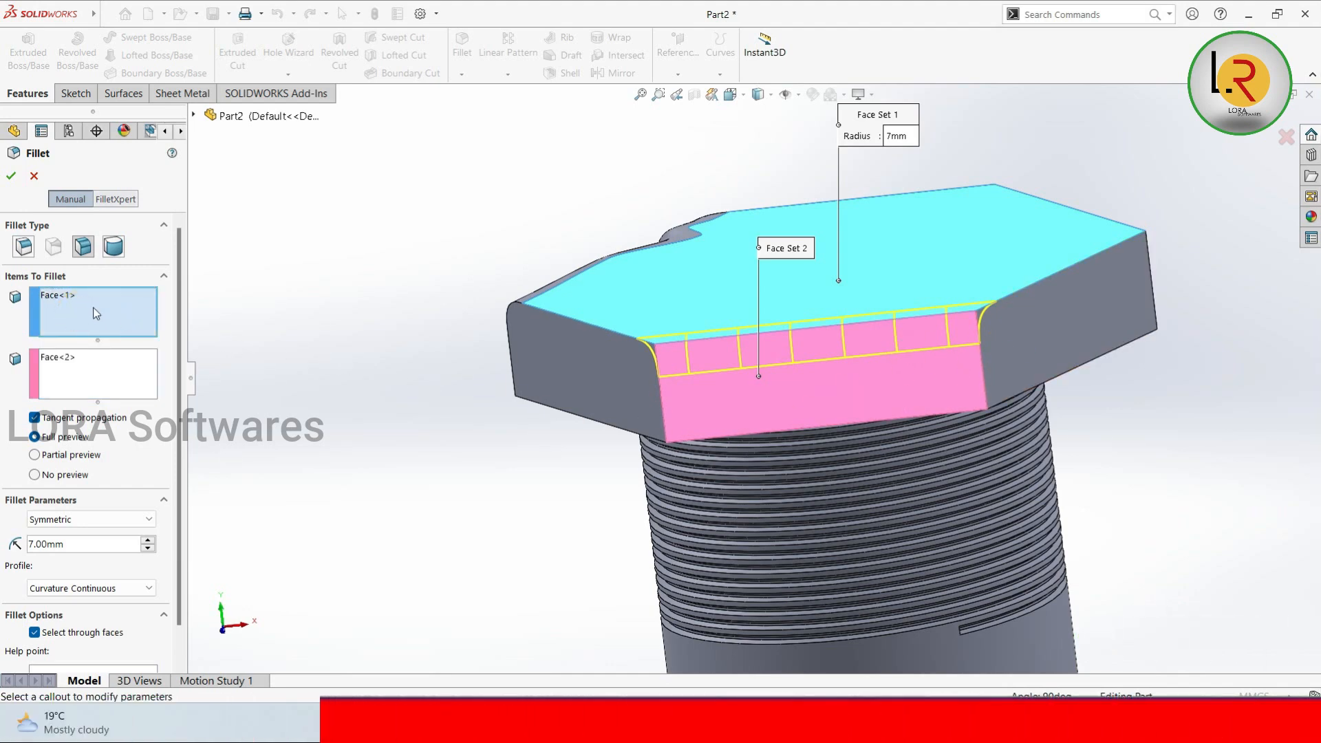
click(1067, 313)
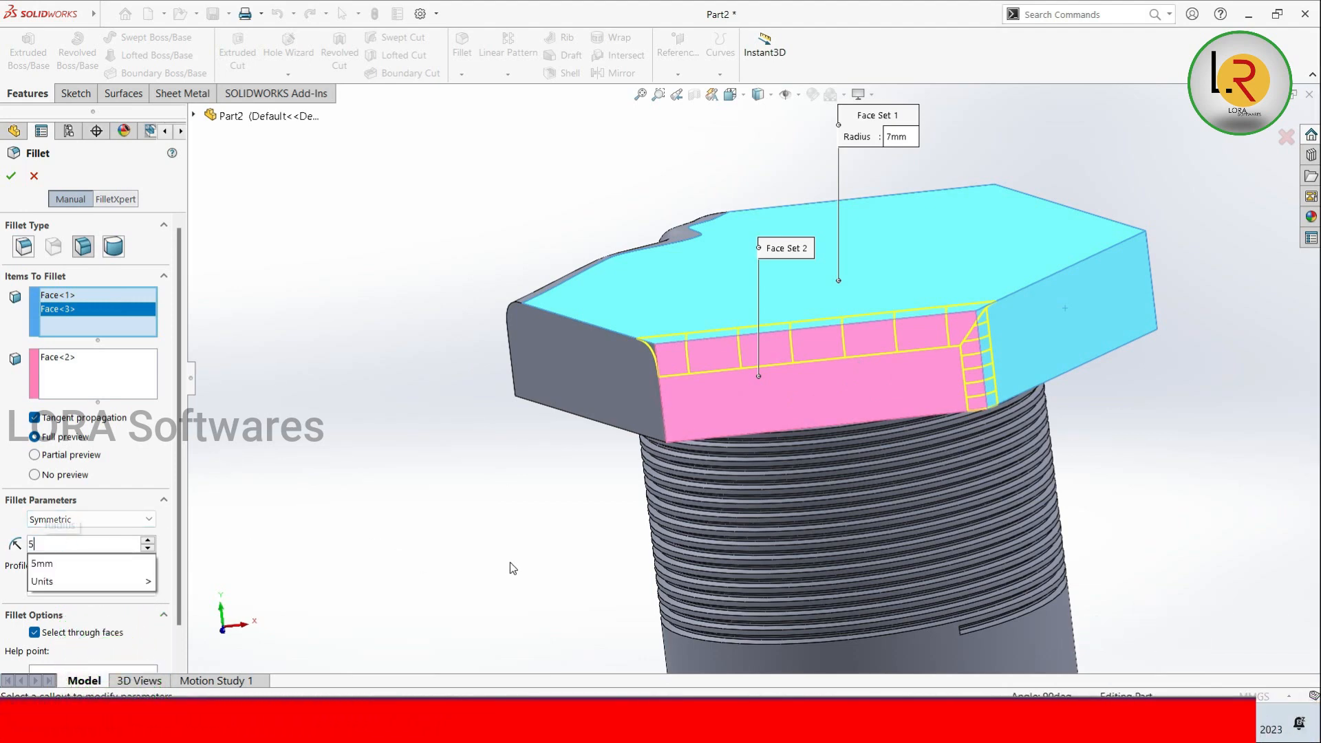
key(Return)
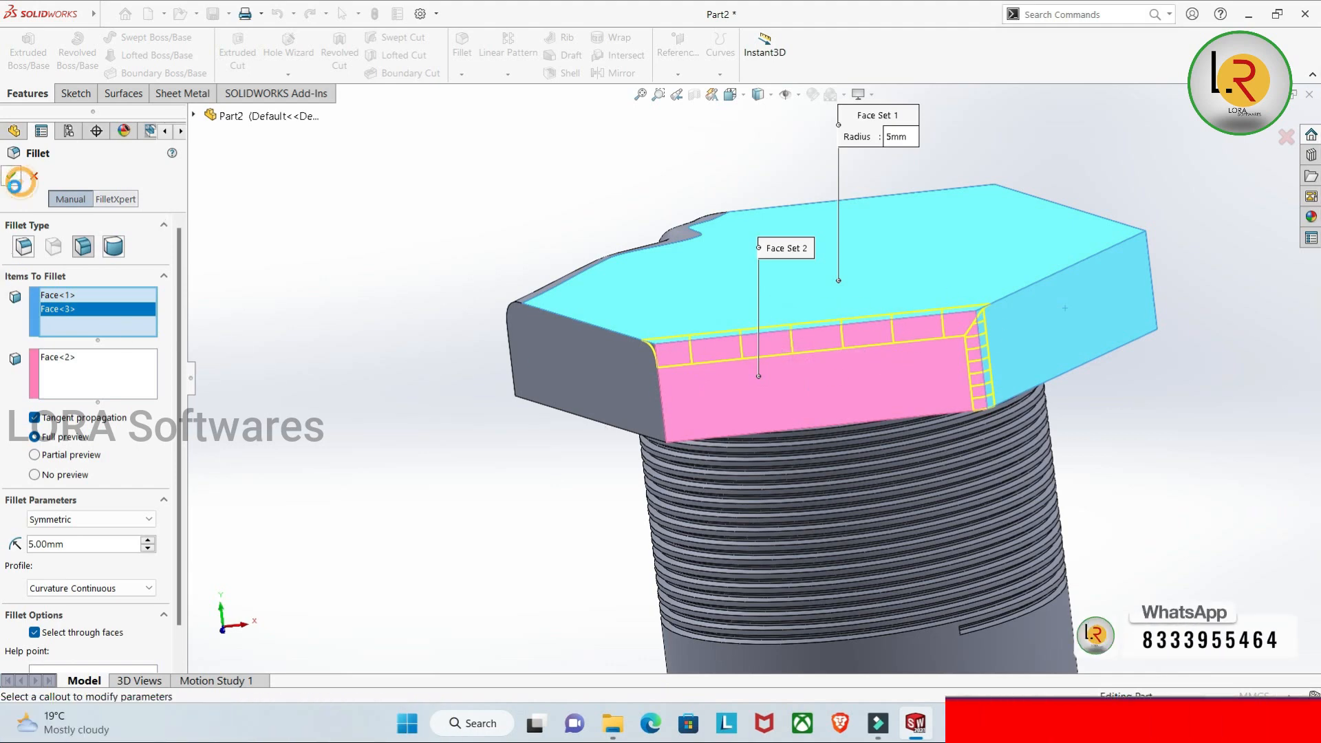
key(Return)
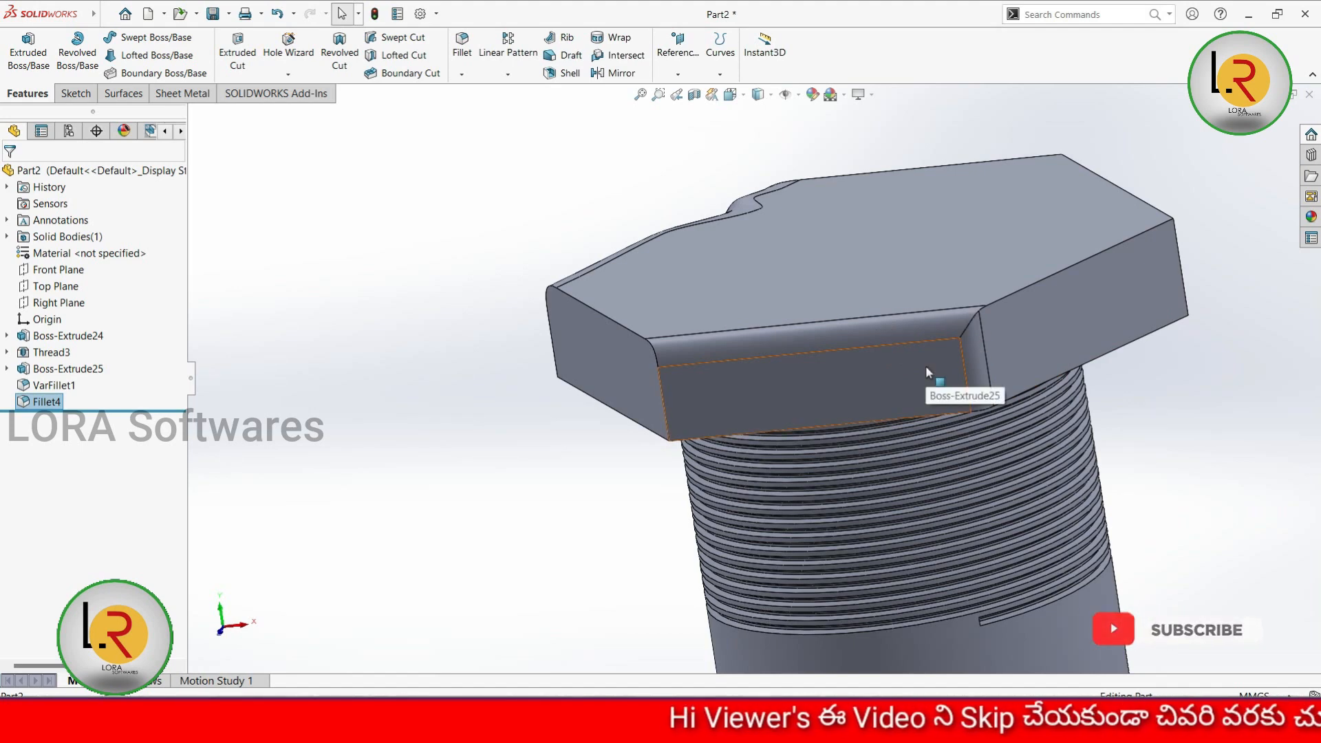
key(ctrl+z)
click(461, 74)
click(483, 91)
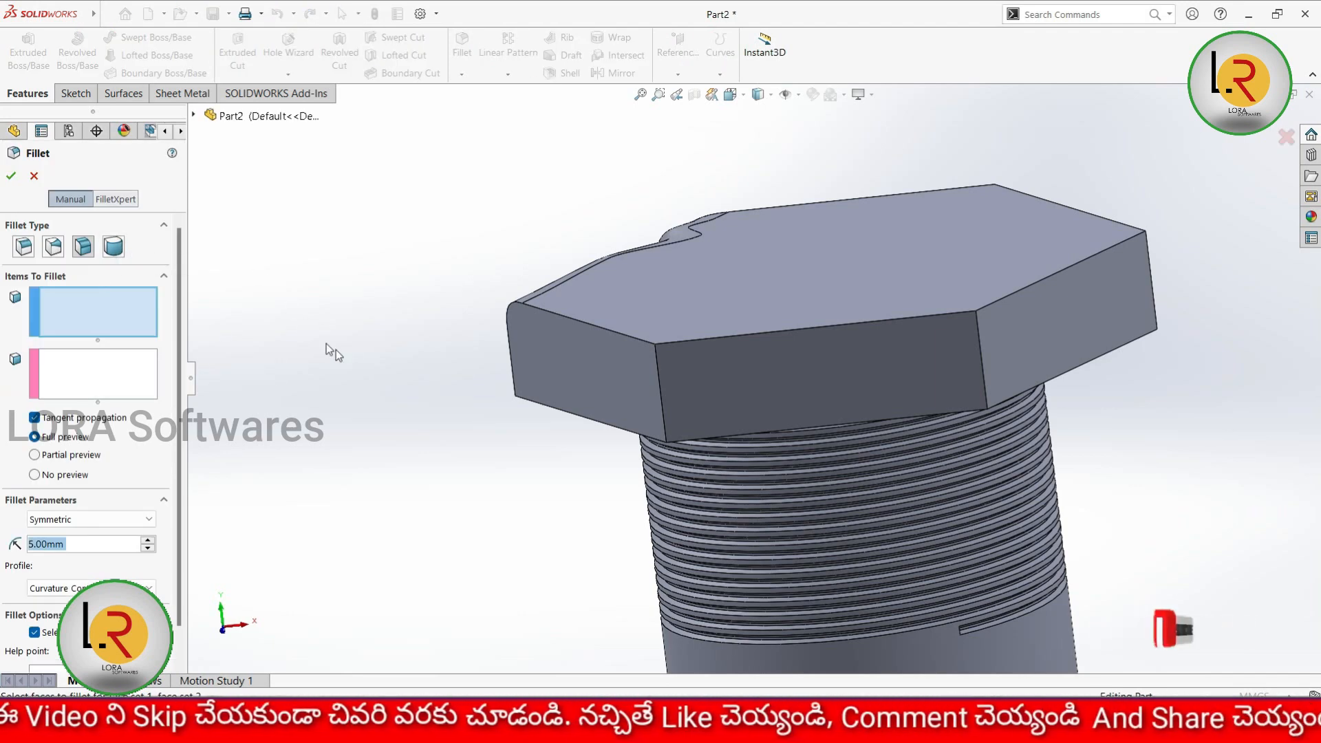
scroll(382, 340, up, 4)
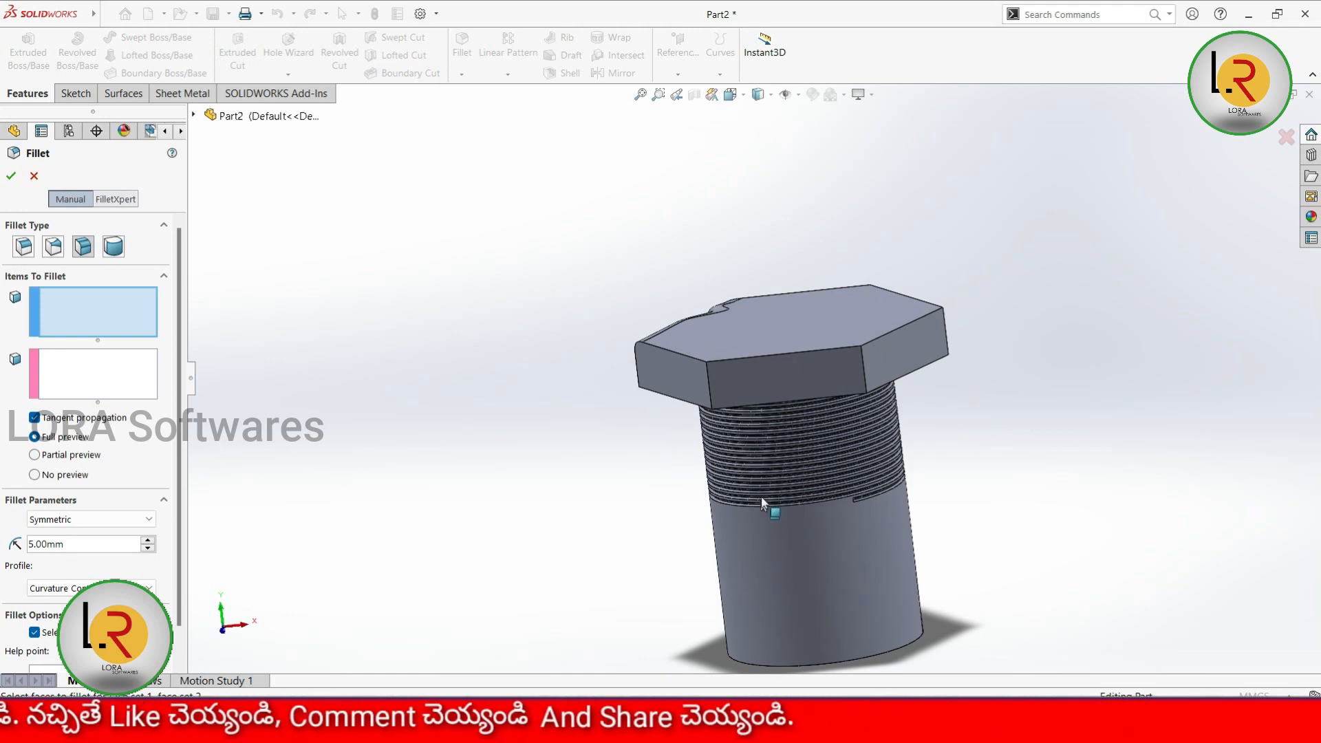
click(33, 177)
click(549, 459)
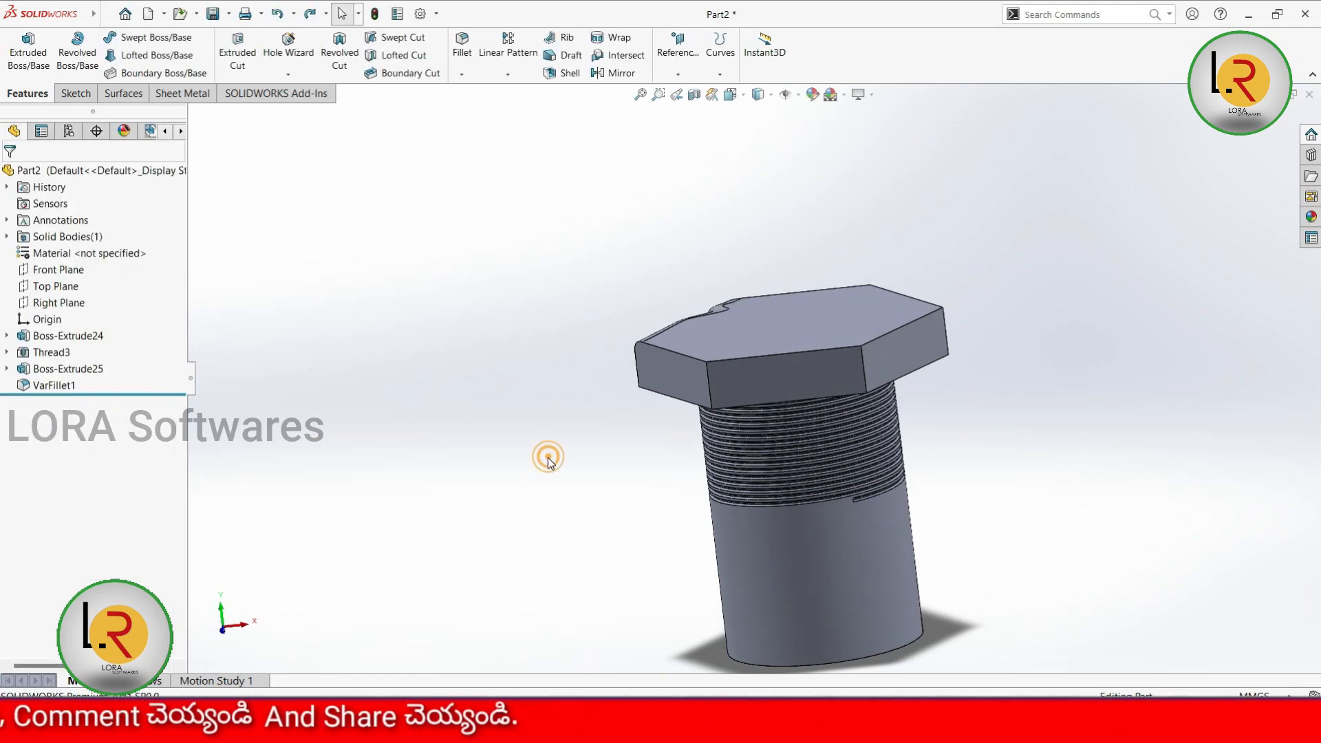
Step: Delete all the bolt's features and the leftover sketches to empty the part
click(54, 385)
shift+click(55, 335)
right_click(55, 336)
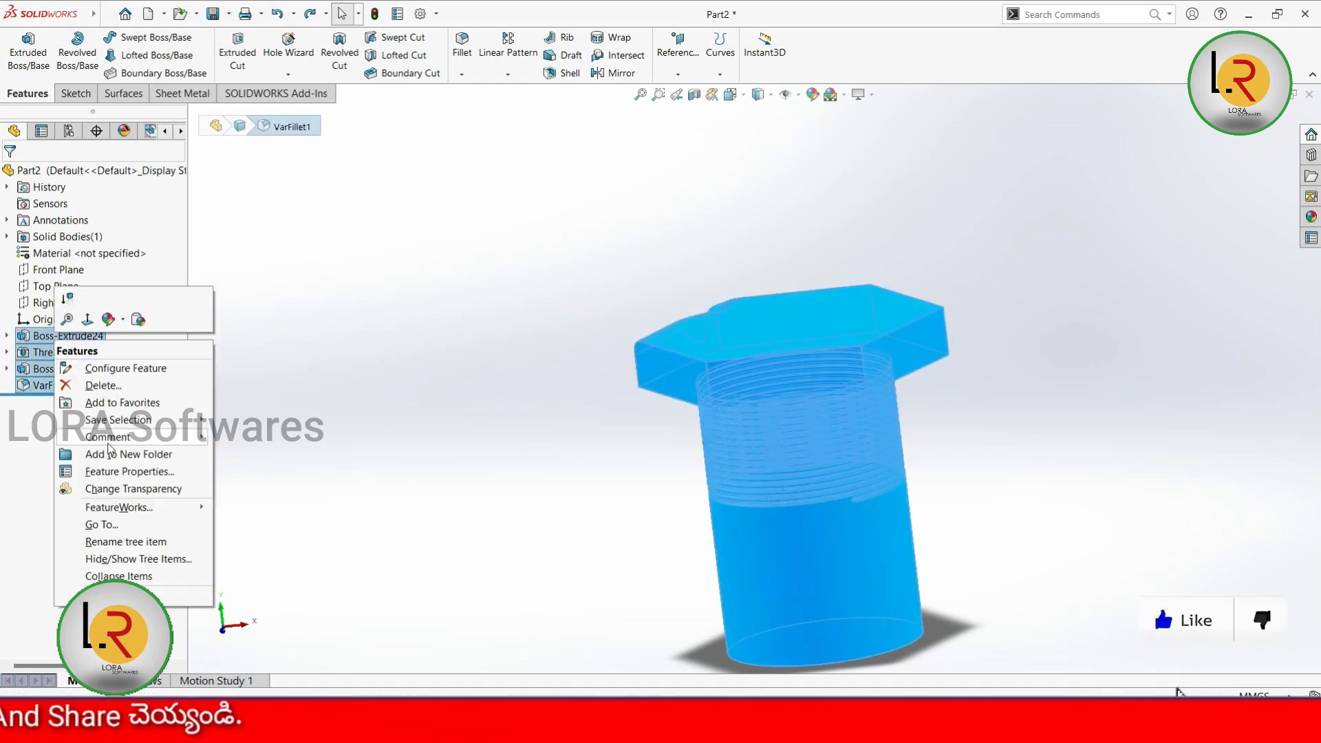
click(103, 384)
click(770, 252)
click(69, 319)
key(Delete)
click(767, 257)
Step: Sketch a wide corner rectangle enclosing the origin on the Front Plane
click(75, 94)
click(21, 45)
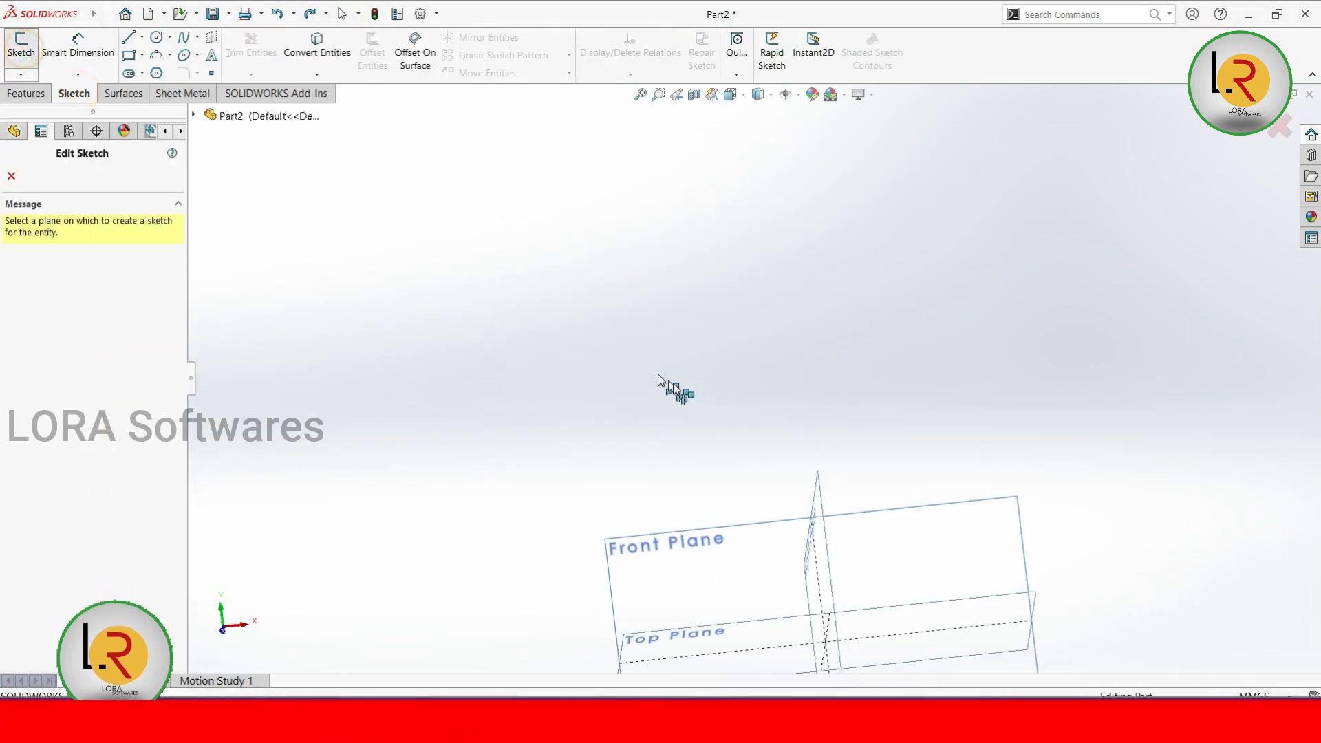
click(686, 566)
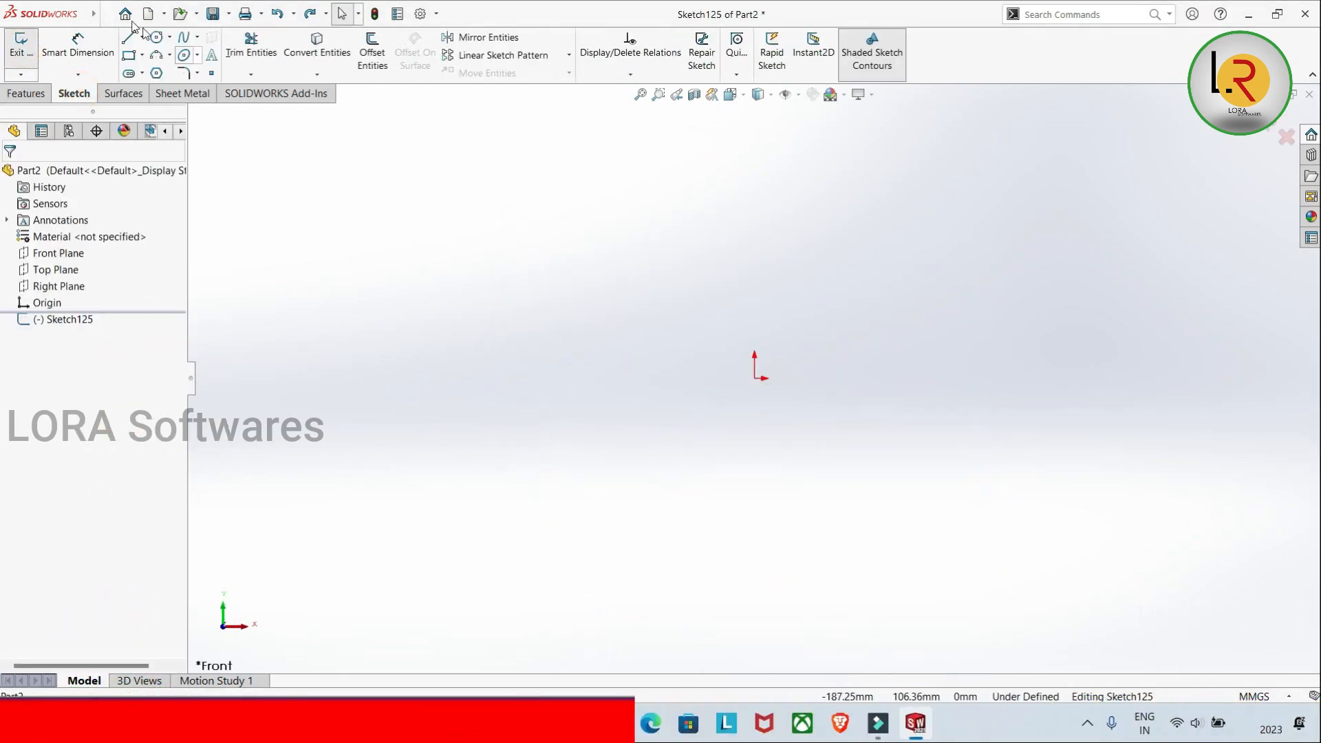
click(137, 58)
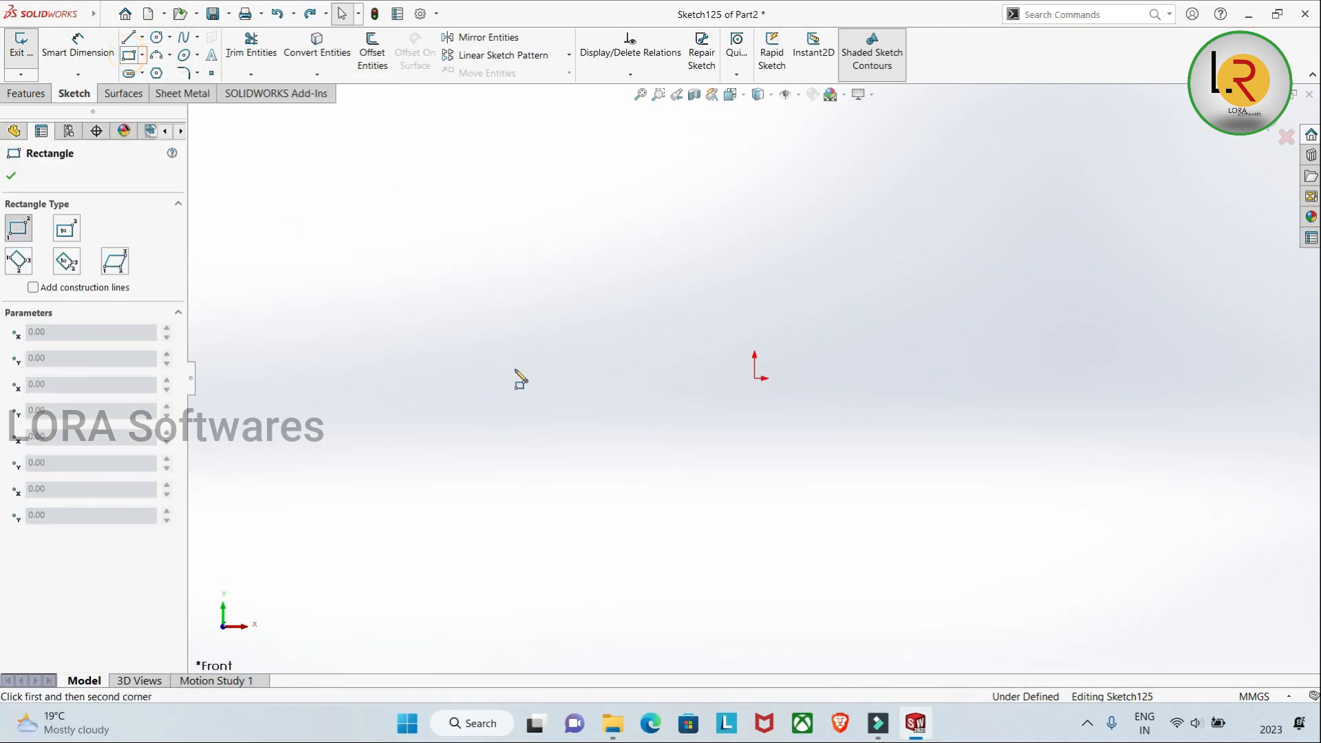
click(972, 468)
click(11, 178)
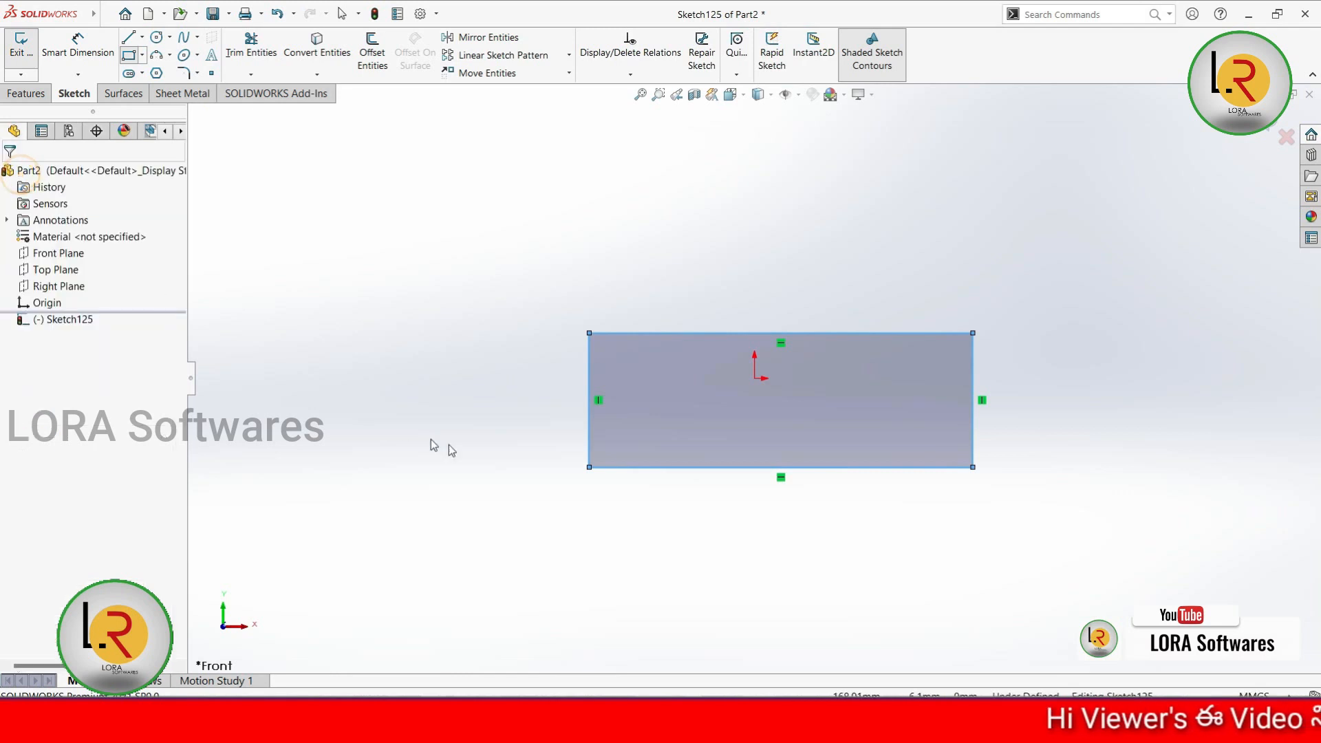
Step: Extrude the rectangle into a tall rectangular block, setting the depth freehand, and inspect the block
middle_drag(591, 444, 580, 289)
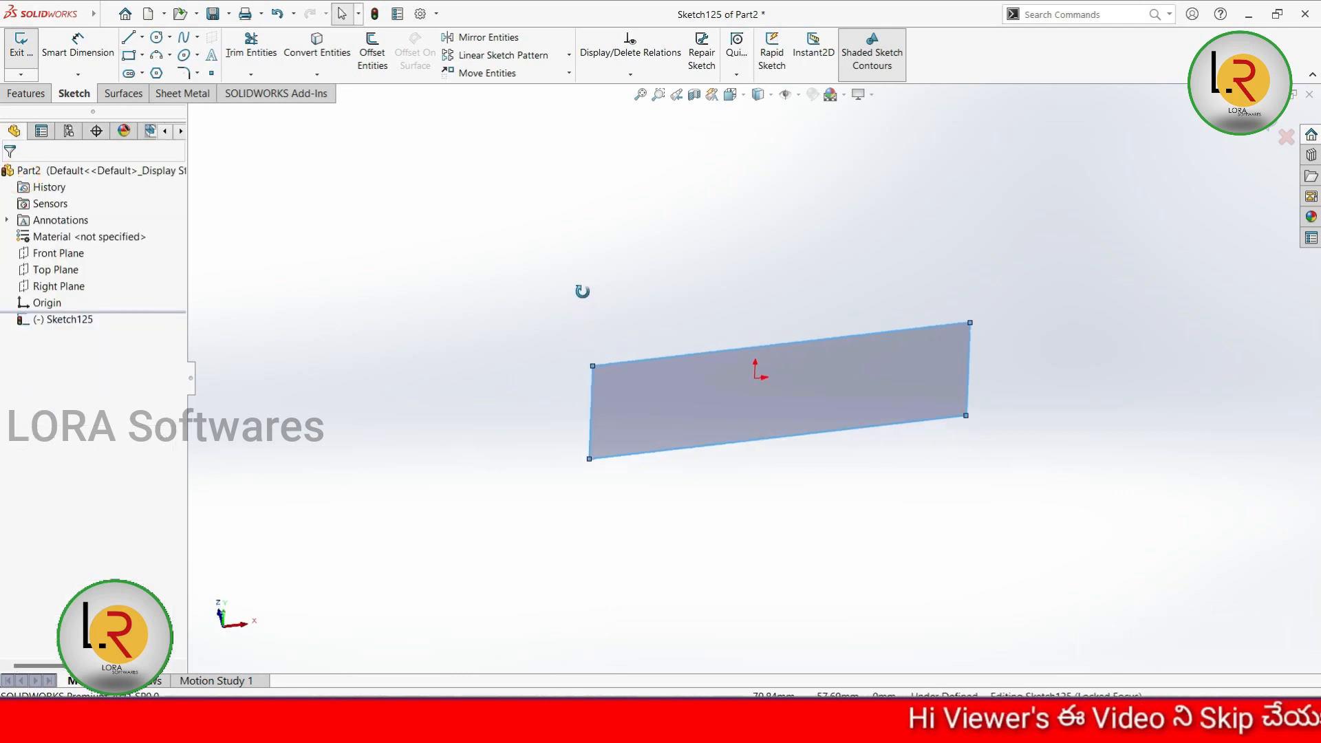
click(27, 94)
click(27, 55)
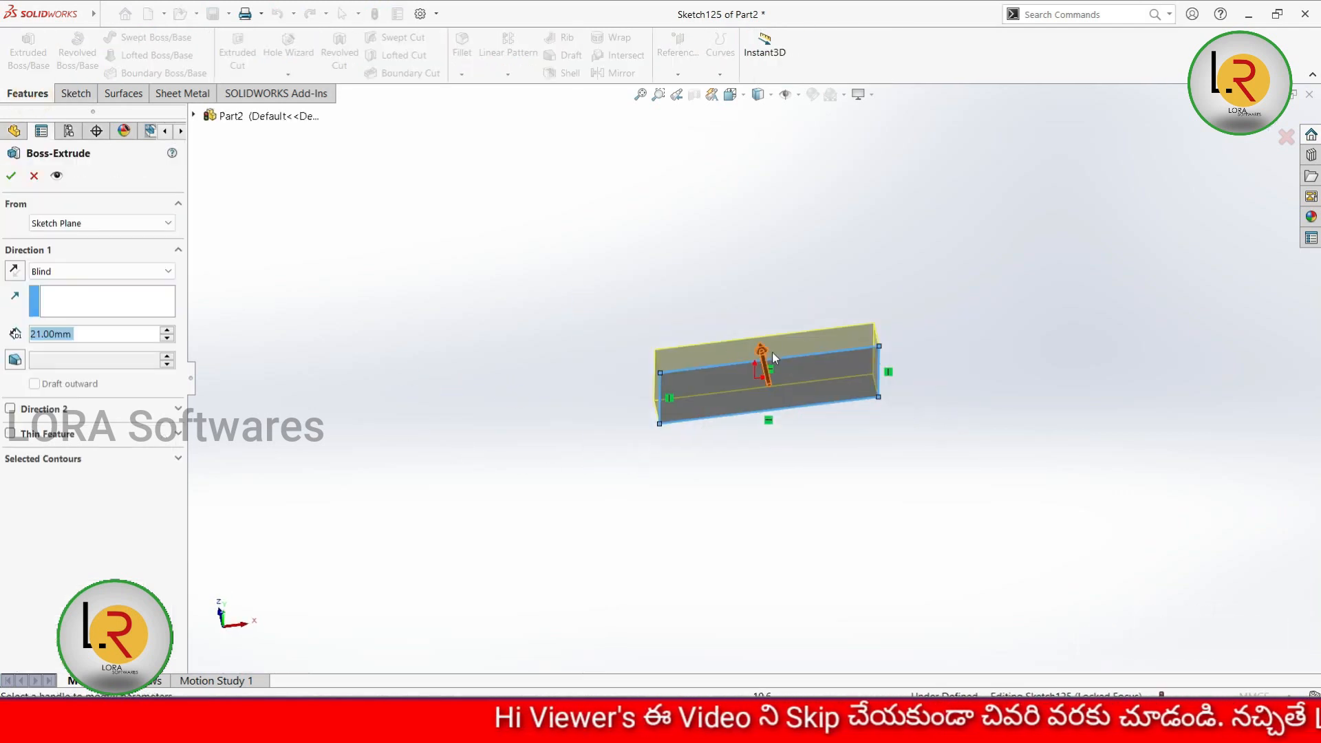
drag(770, 354, 718, 143)
key(Return)
middle_drag(540, 522, 678, 503)
scroll(773, 365, up, 4)
scroll(773, 361, down, 3)
scroll(773, 363, up, 4)
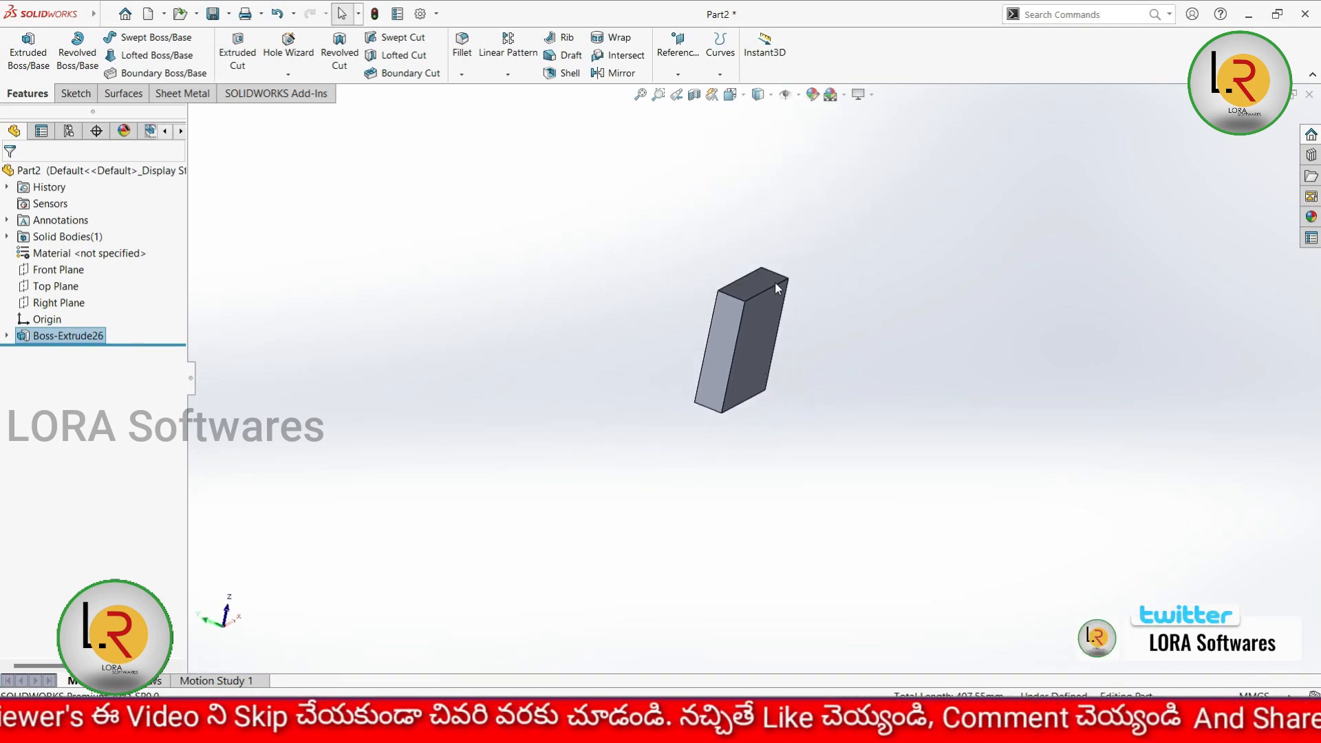
scroll(775, 282, down, 3)
middle_drag(673, 525, 816, 452)
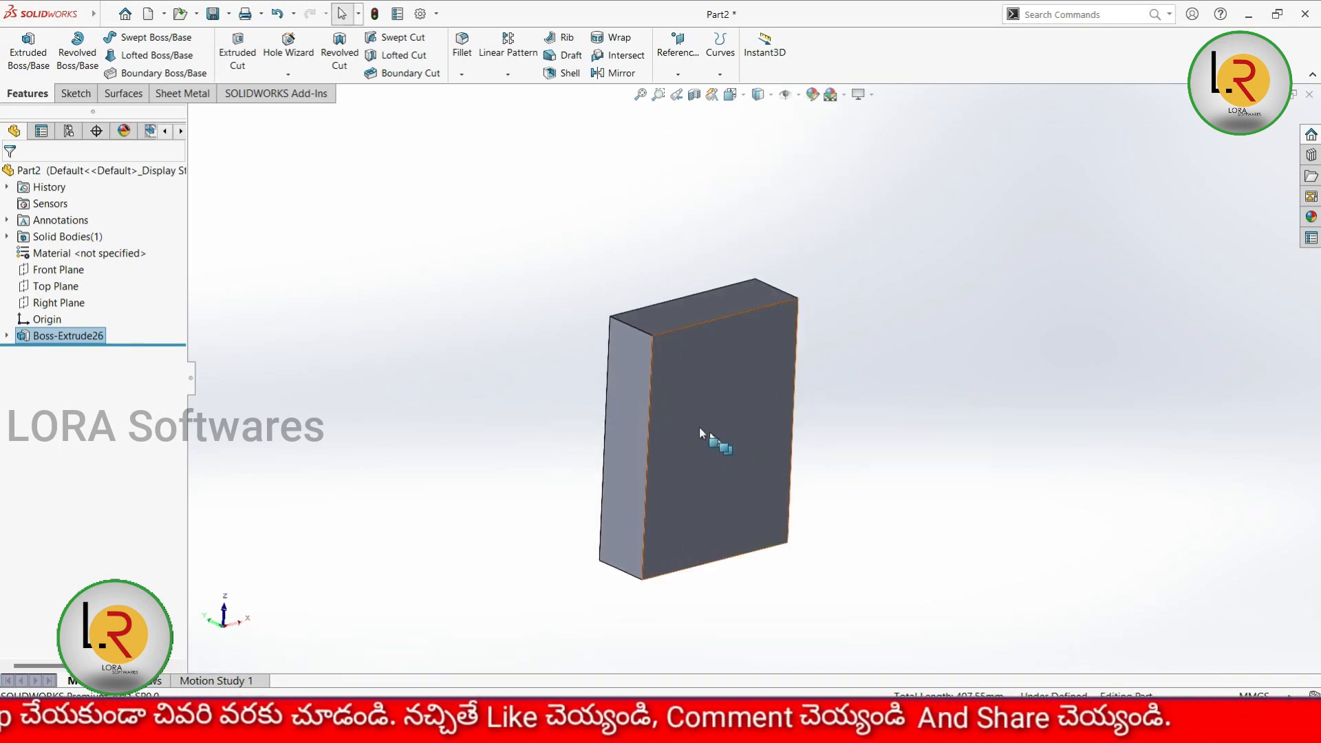
scroll(695, 420, down, 3)
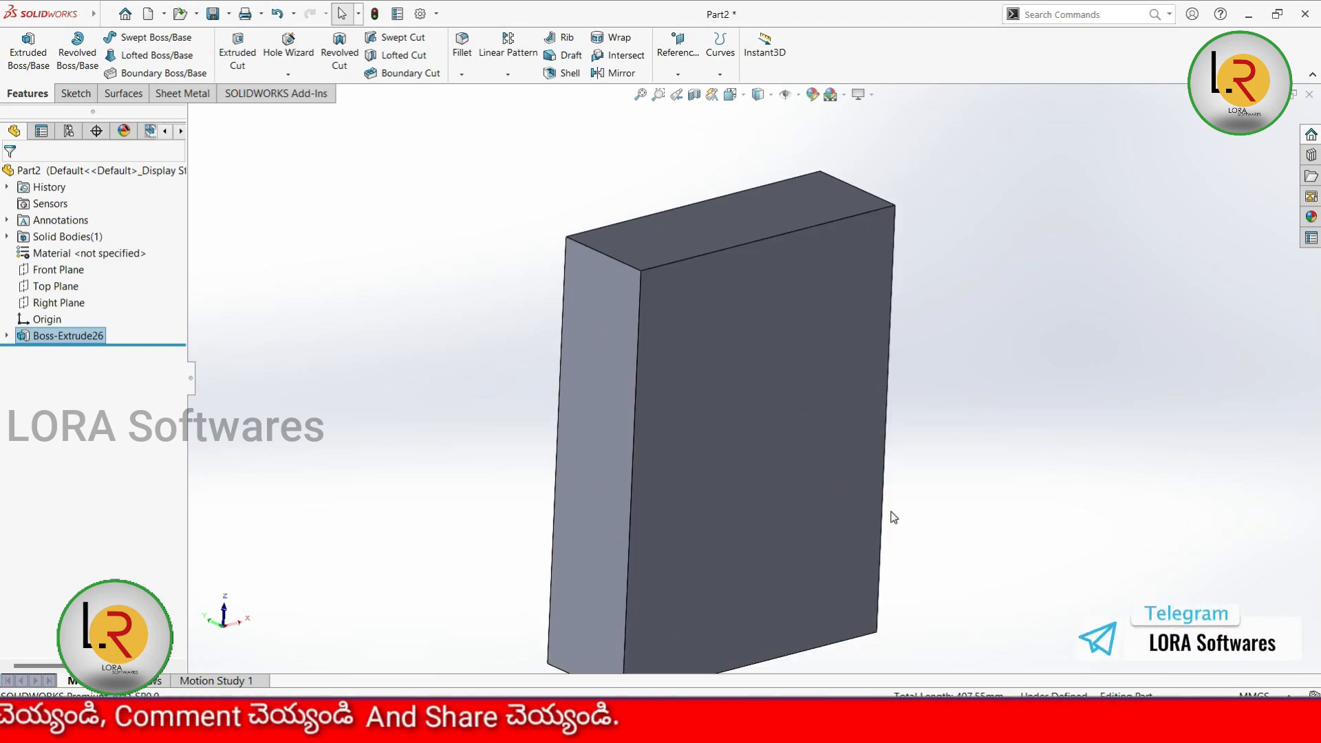
Step: Apply a full round fillet to the block's end face as center set, with its two opposite narrow faces as side sets
click(461, 75)
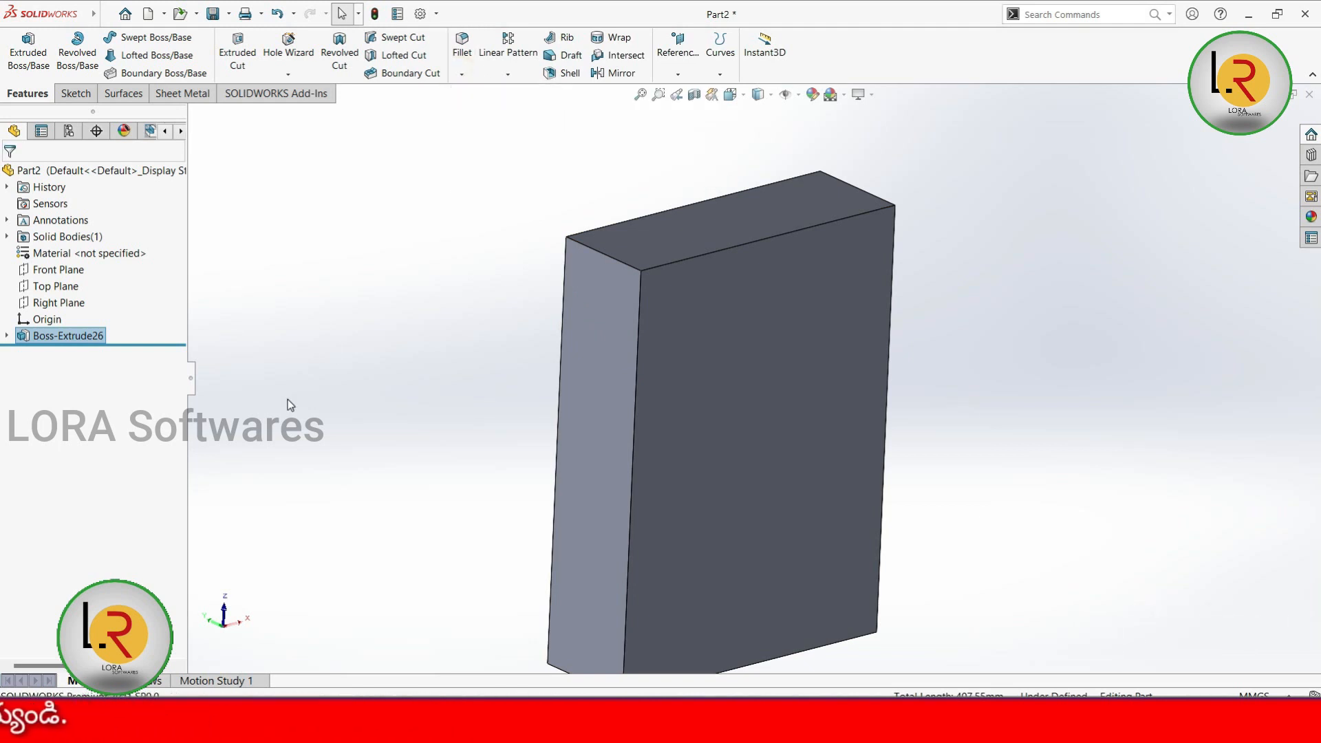
click(113, 248)
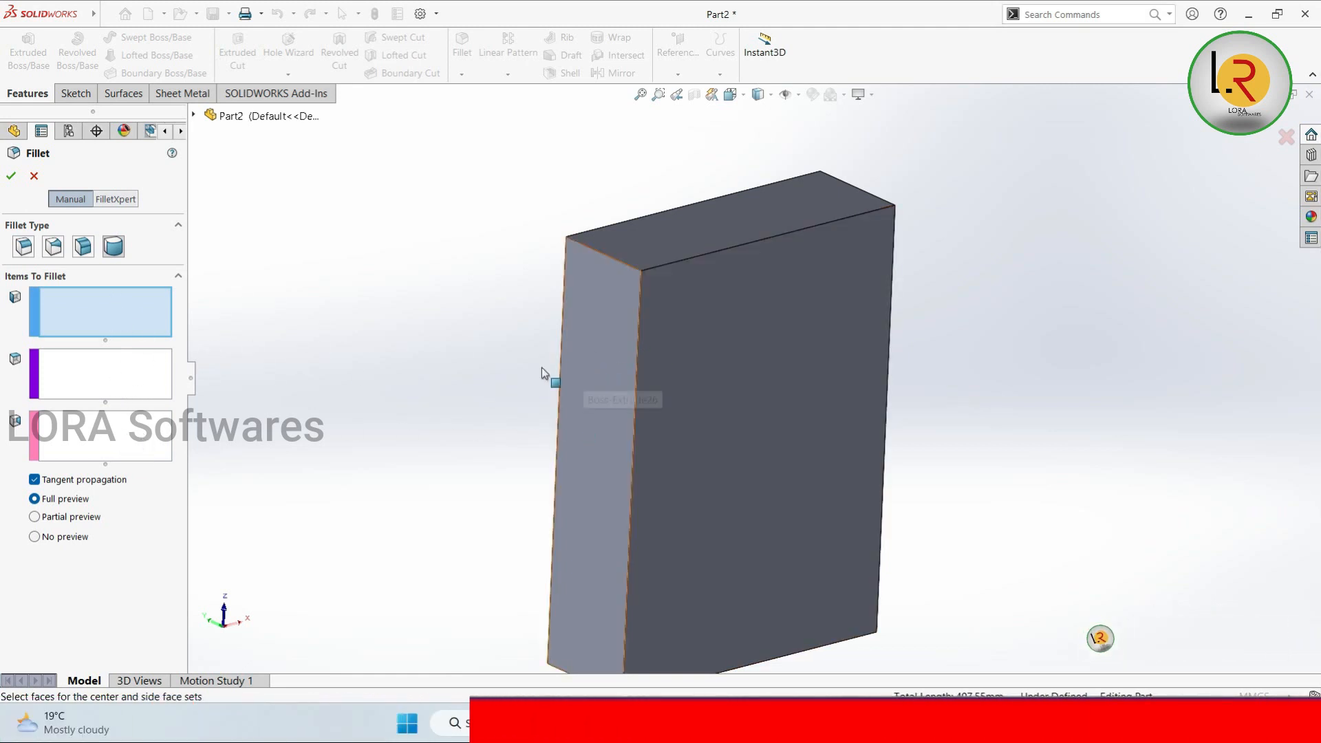
click(596, 387)
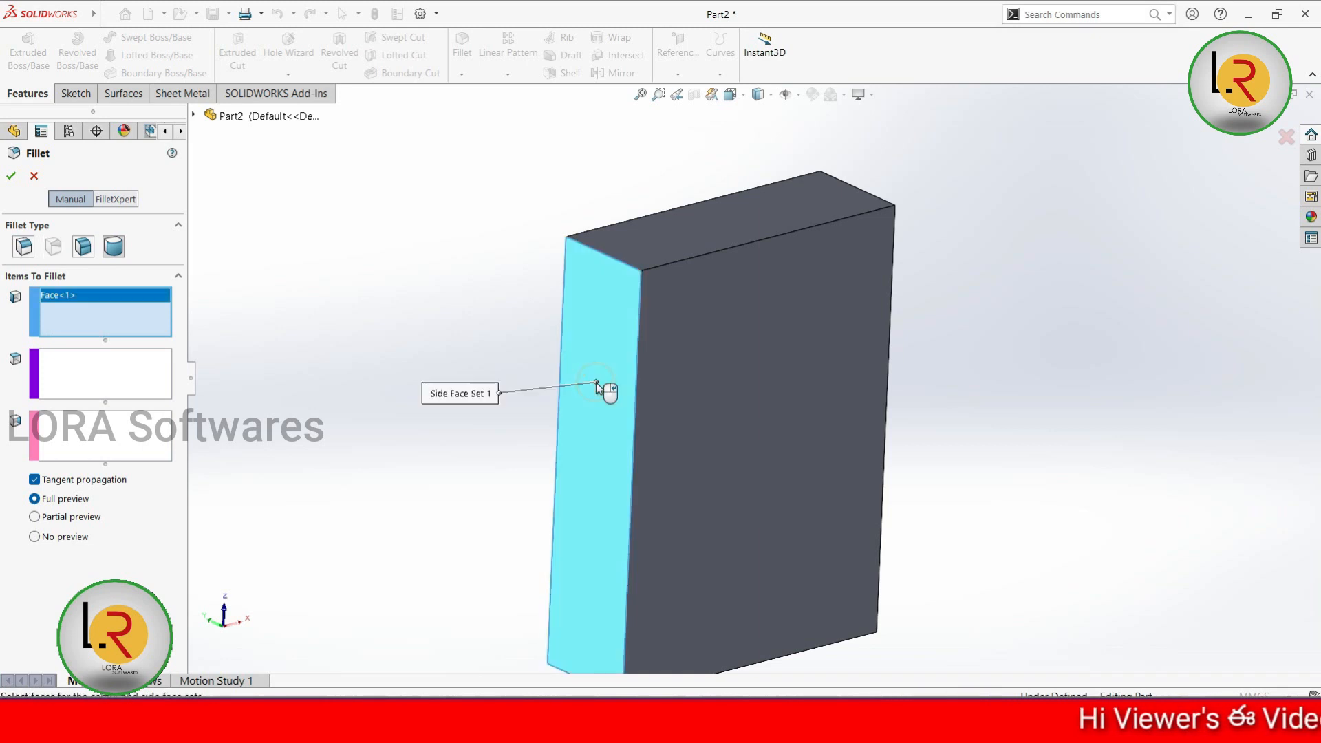
click(87, 374)
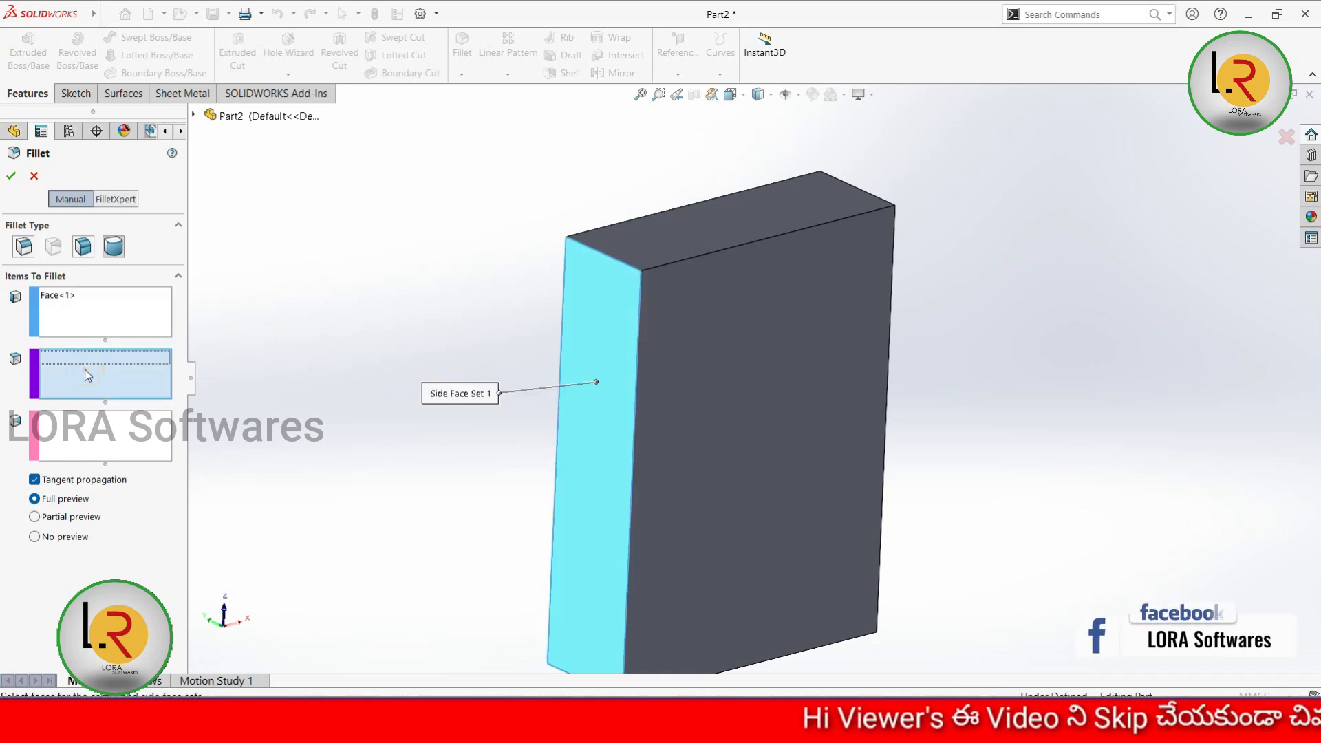
click(645, 245)
click(92, 423)
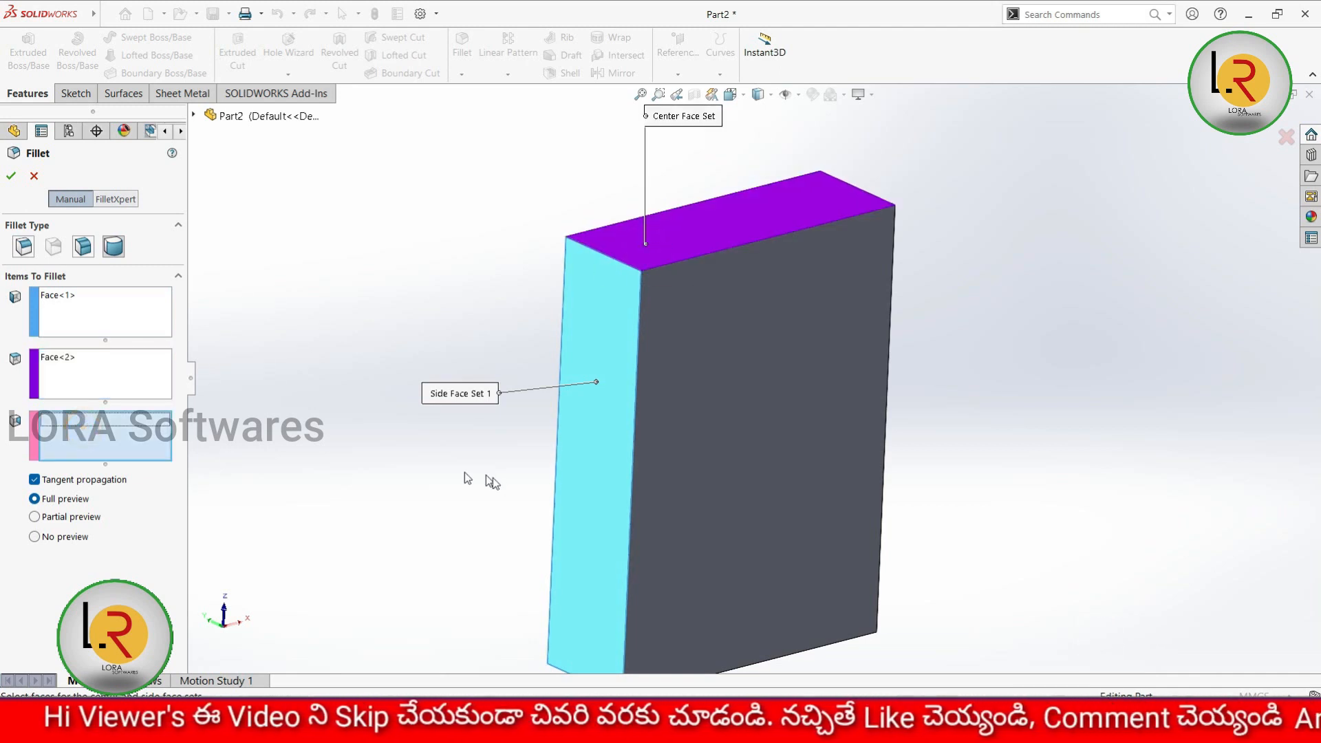
middle_drag(378, 413, 521, 431)
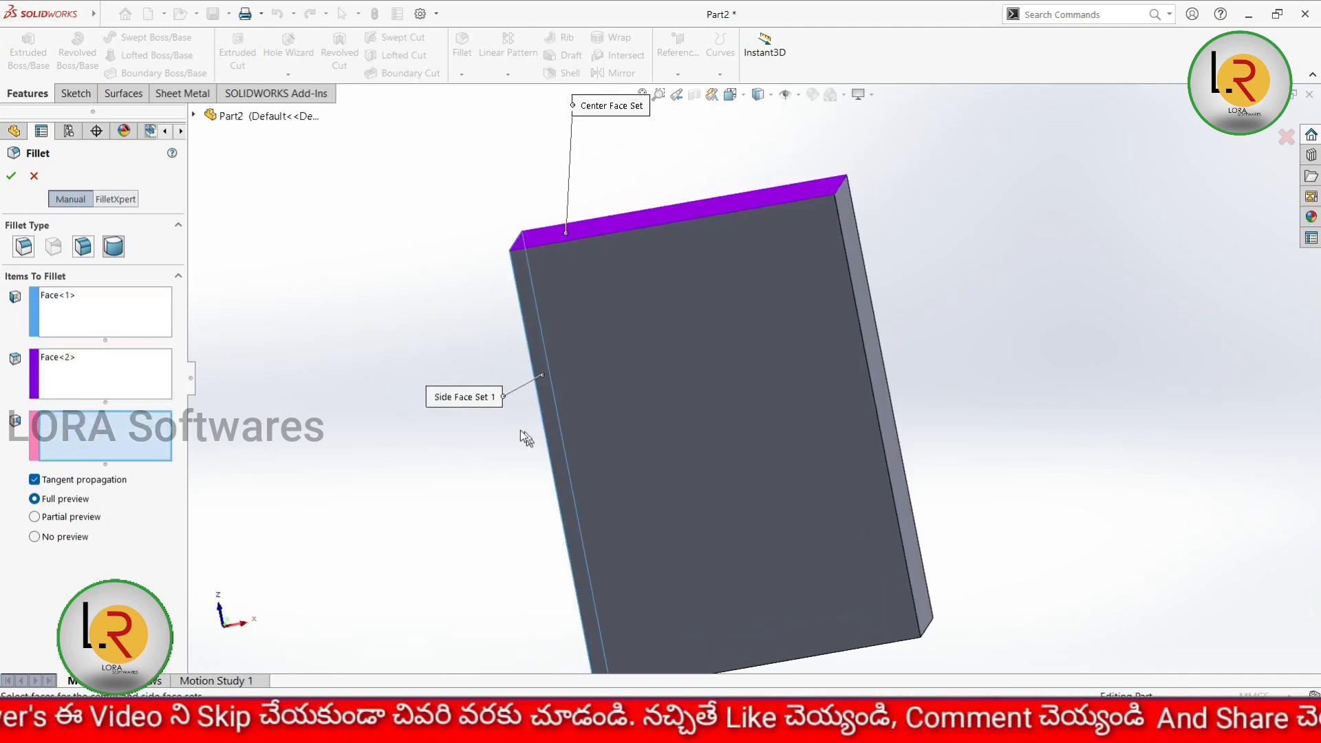
click(857, 288)
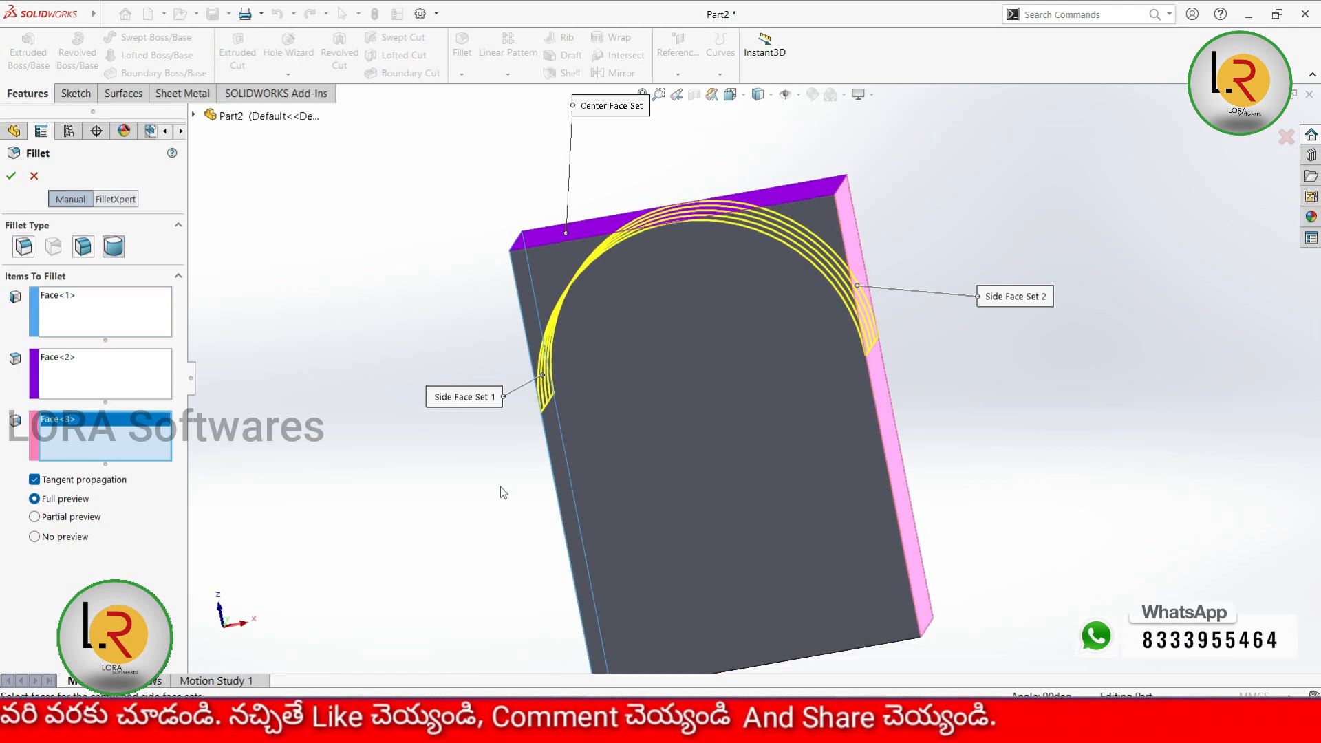
middle_drag(501, 487, 531, 457)
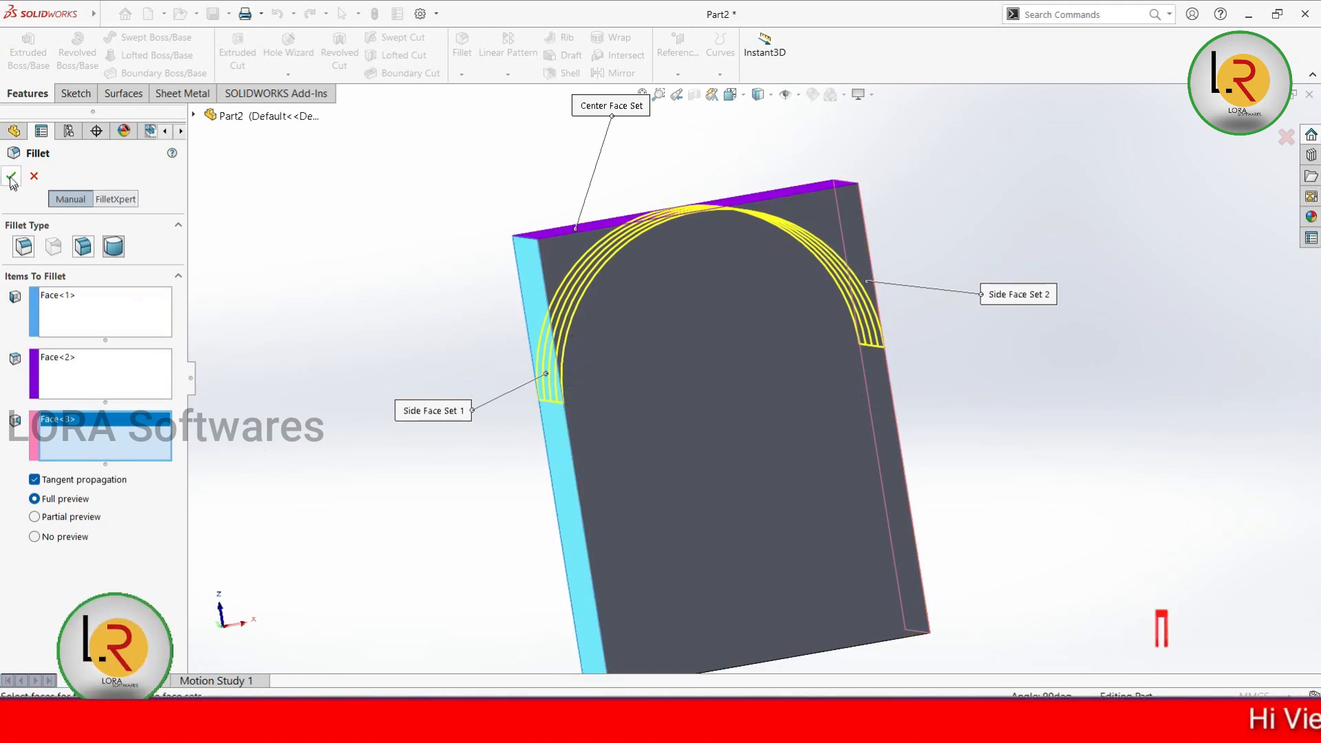
middle_drag(440, 428, 452, 380)
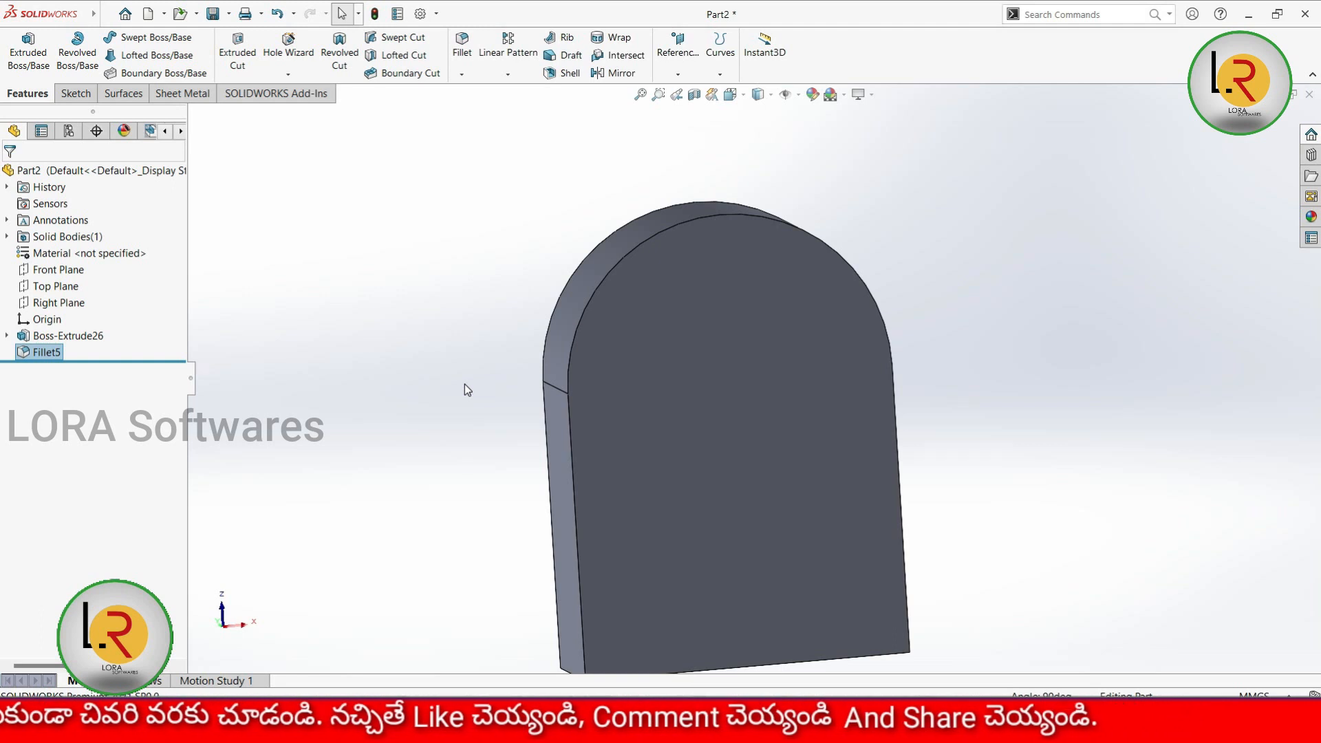
Step: Chamfer the edges around the rounded block's large upper face at 10 mm and 45 degrees, and undo it
click(462, 73)
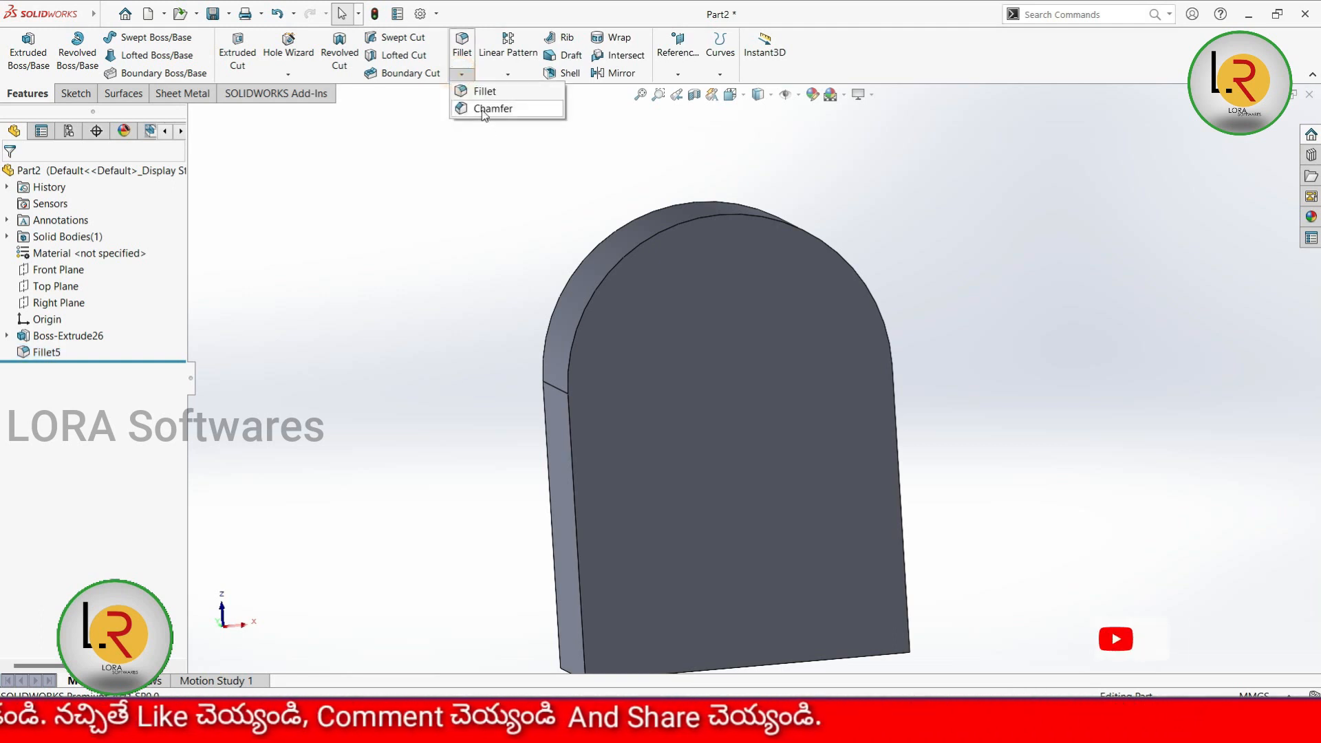
click(489, 109)
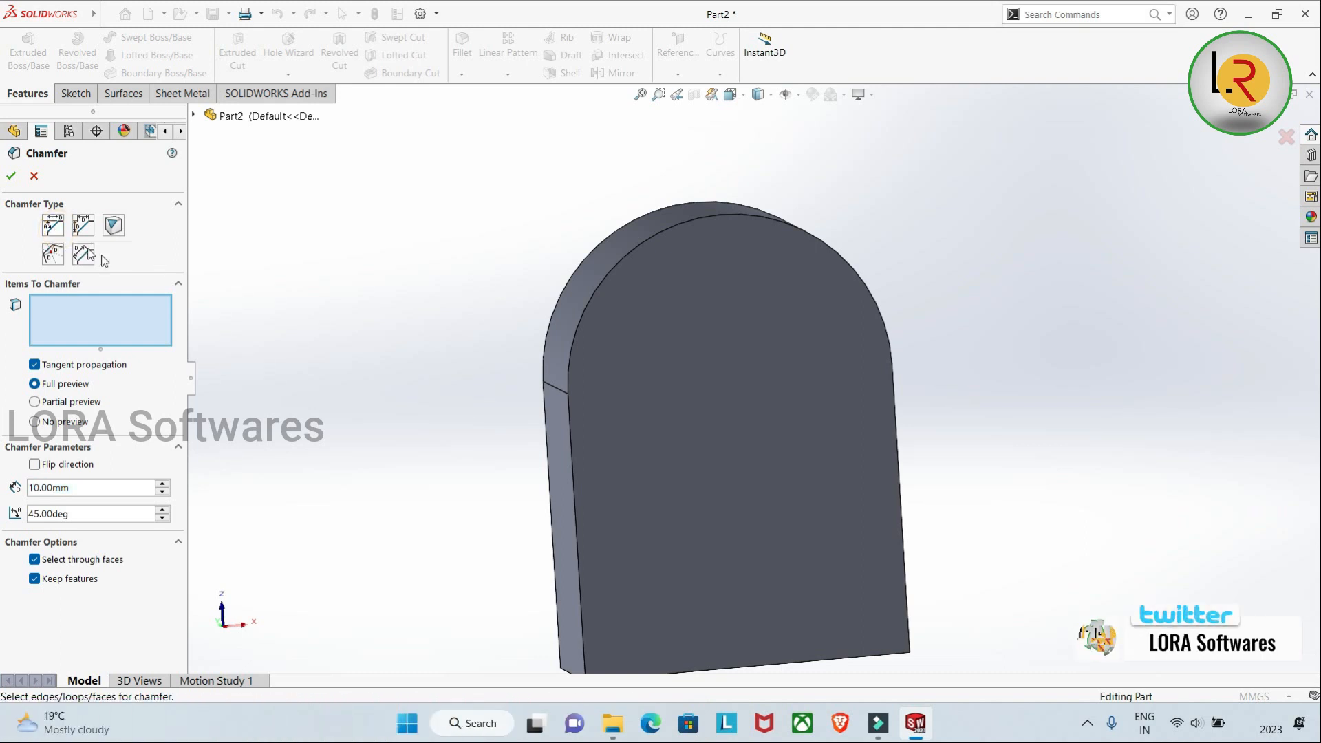
middle_drag(359, 460, 309, 229)
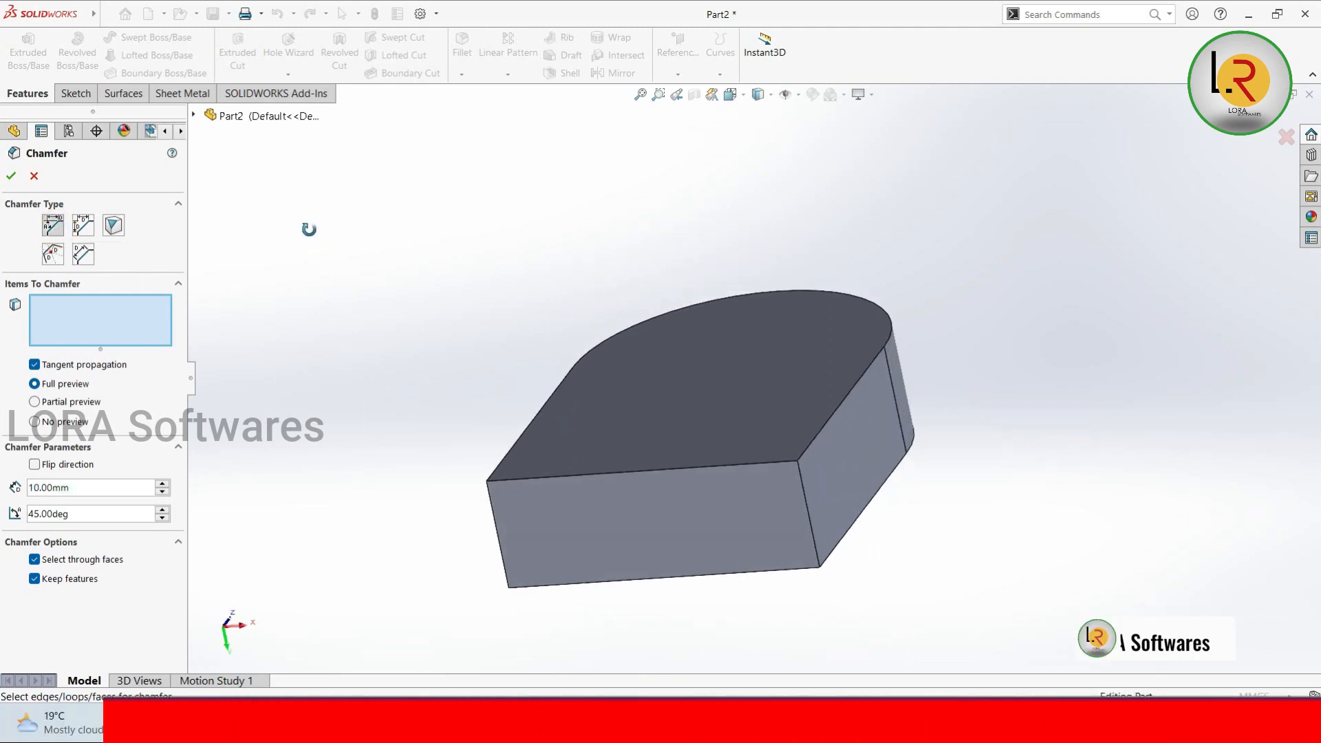
middle_drag(300, 393, 276, 351)
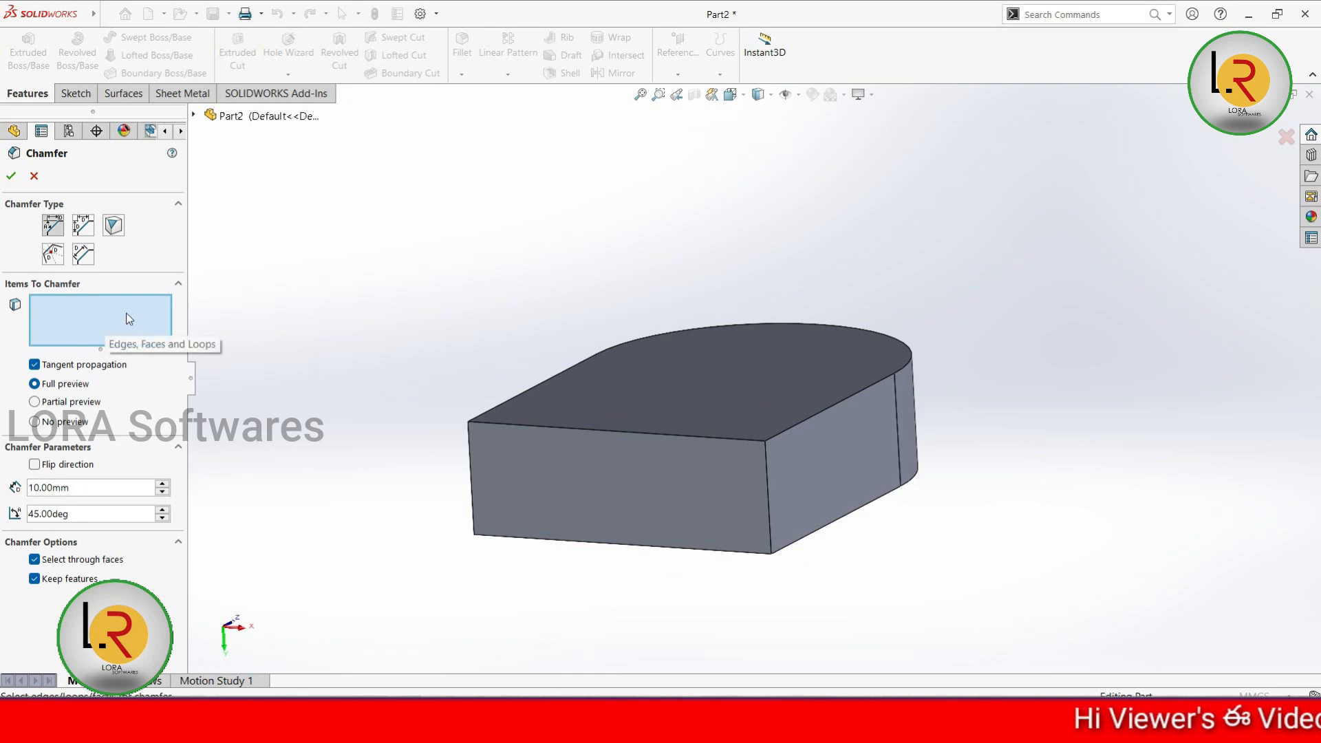
middle_drag(433, 525, 516, 477)
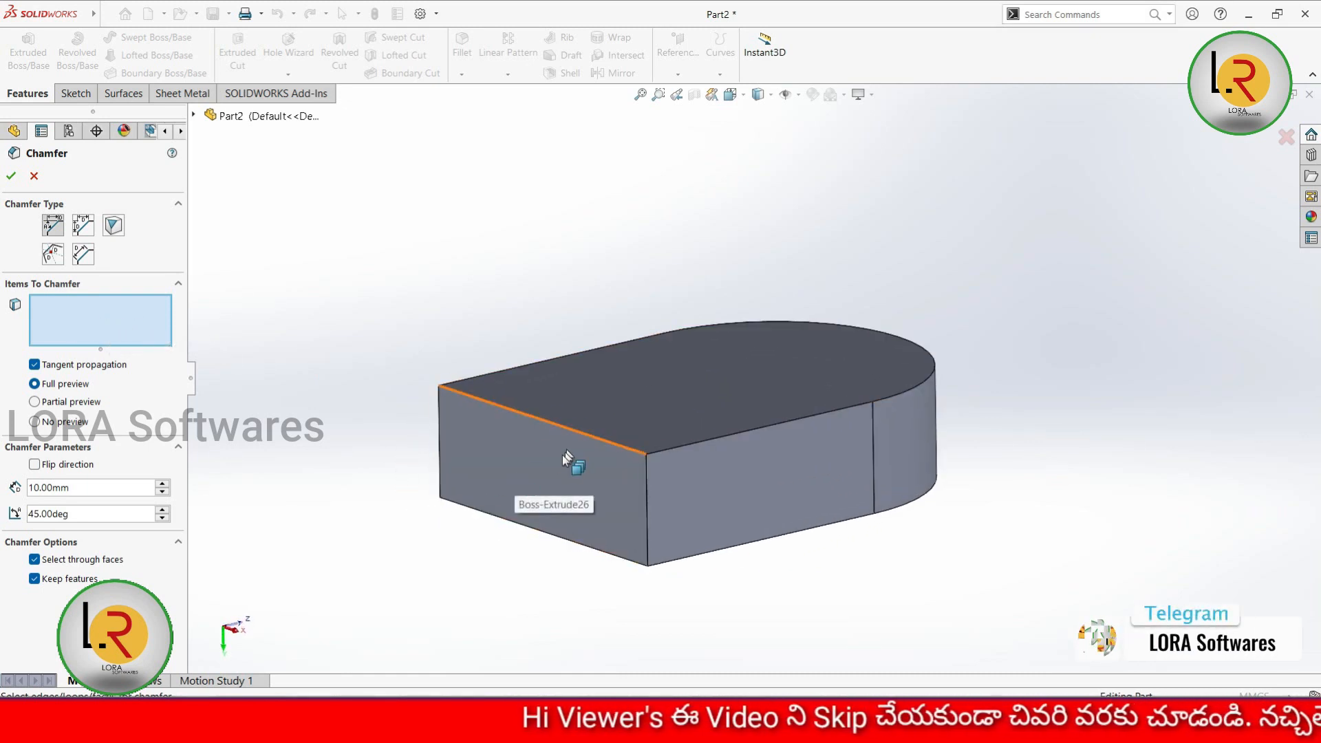
click(613, 416)
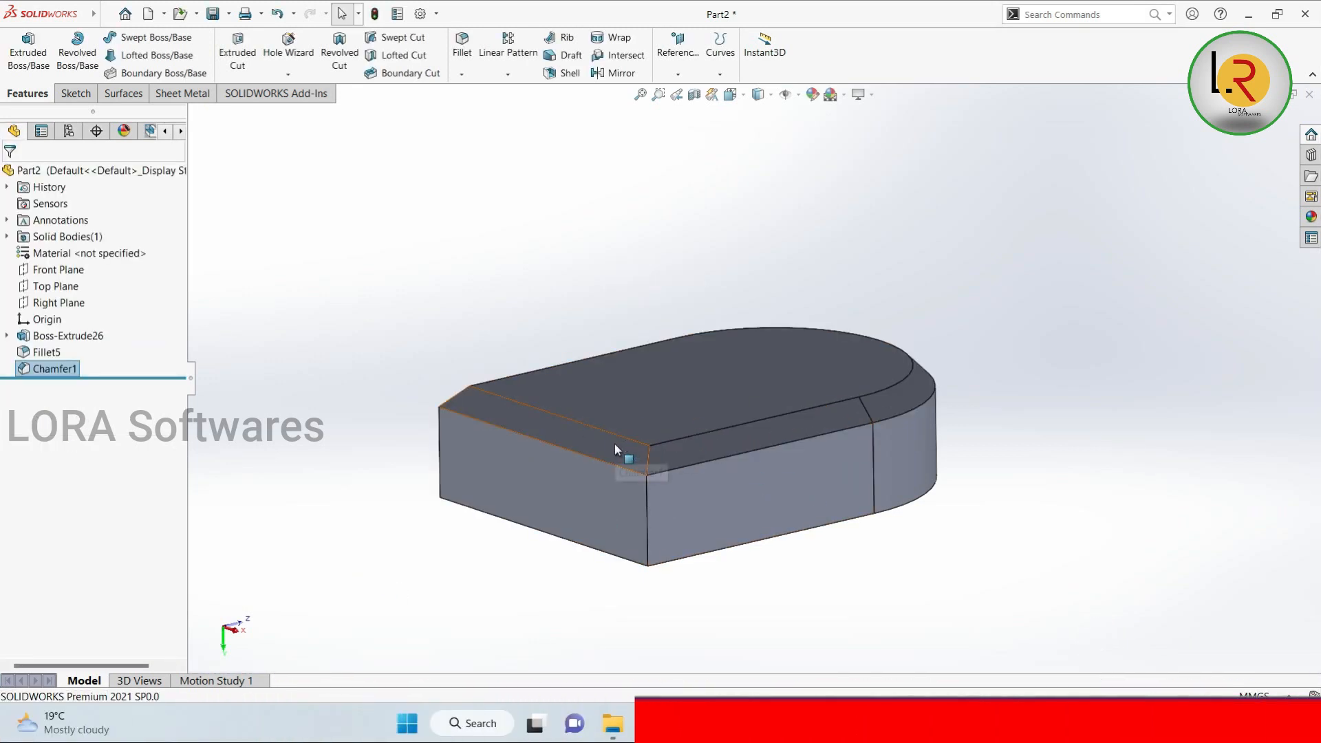
key(ctrl+z)
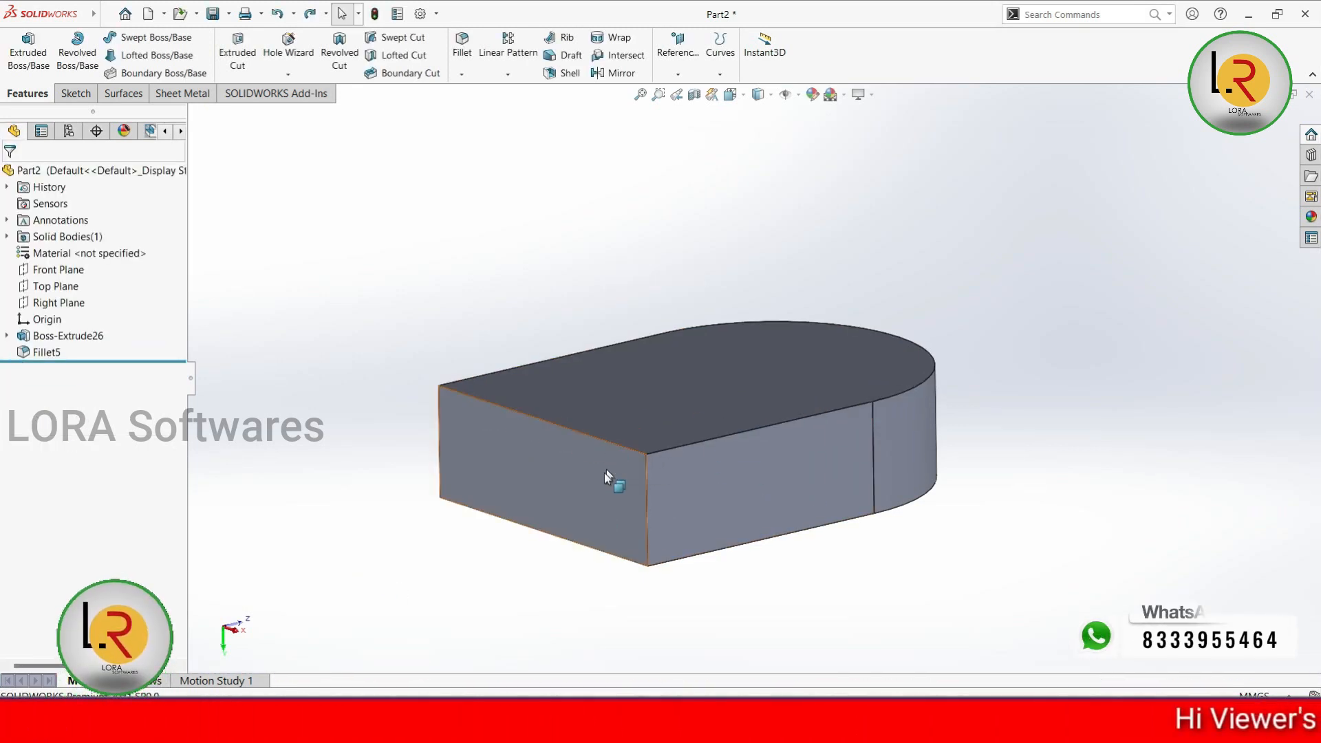
Step: Start an angle-distance chamfer on the flat end's upper edge, with a distance of 15 mm and an angle of 25 degrees
click(461, 74)
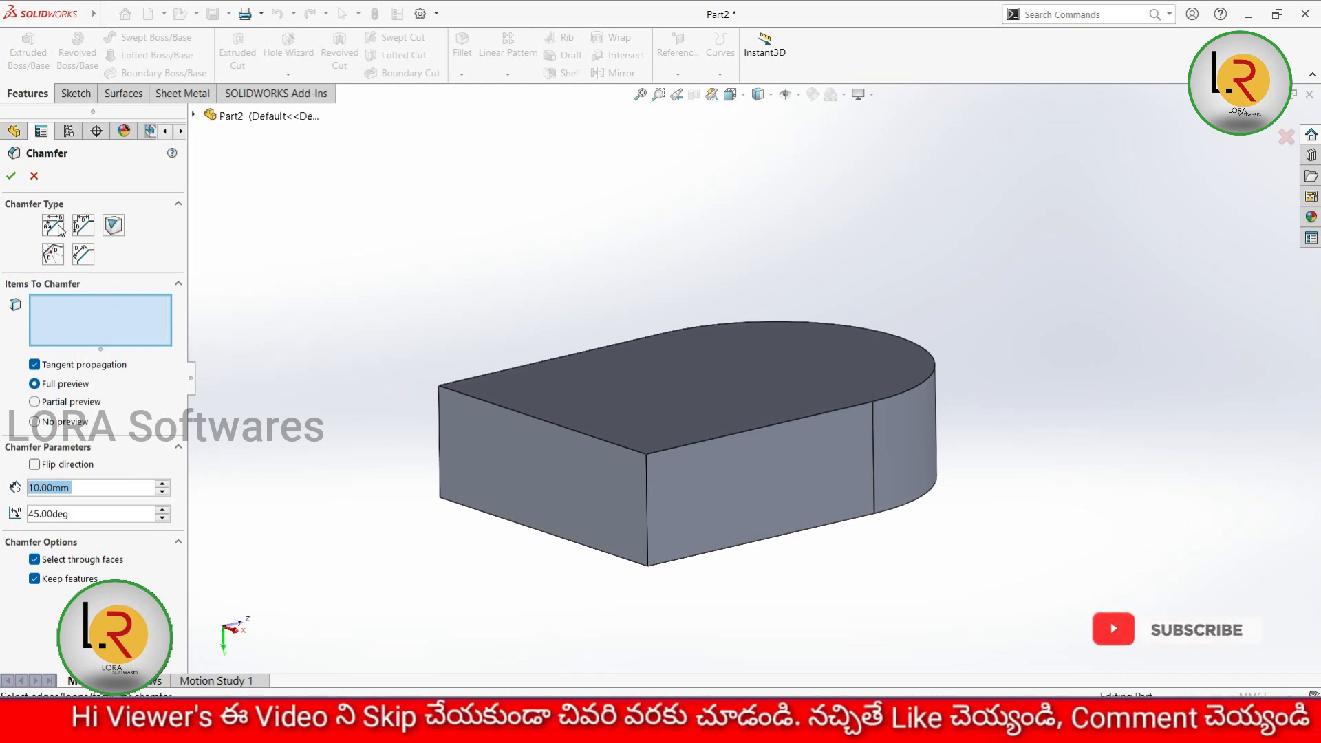
click(518, 411)
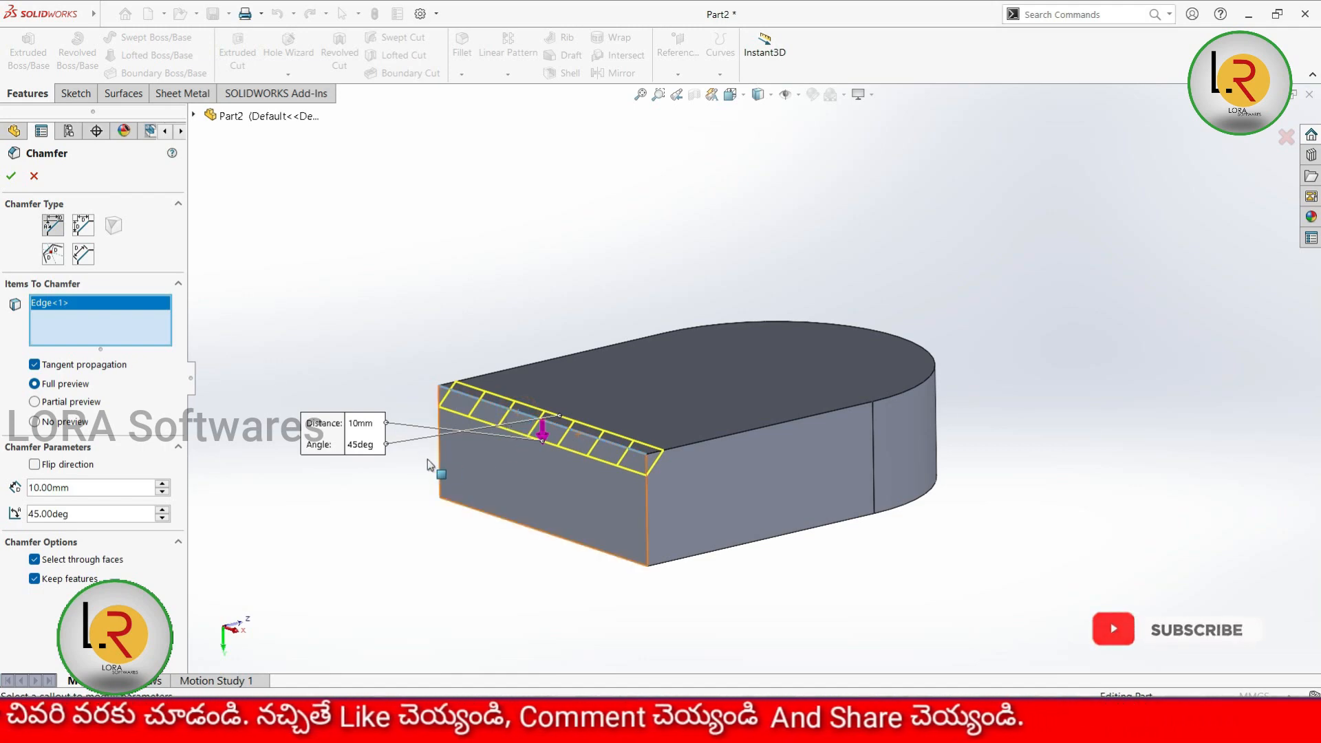
middle_drag(378, 547, 339, 534)
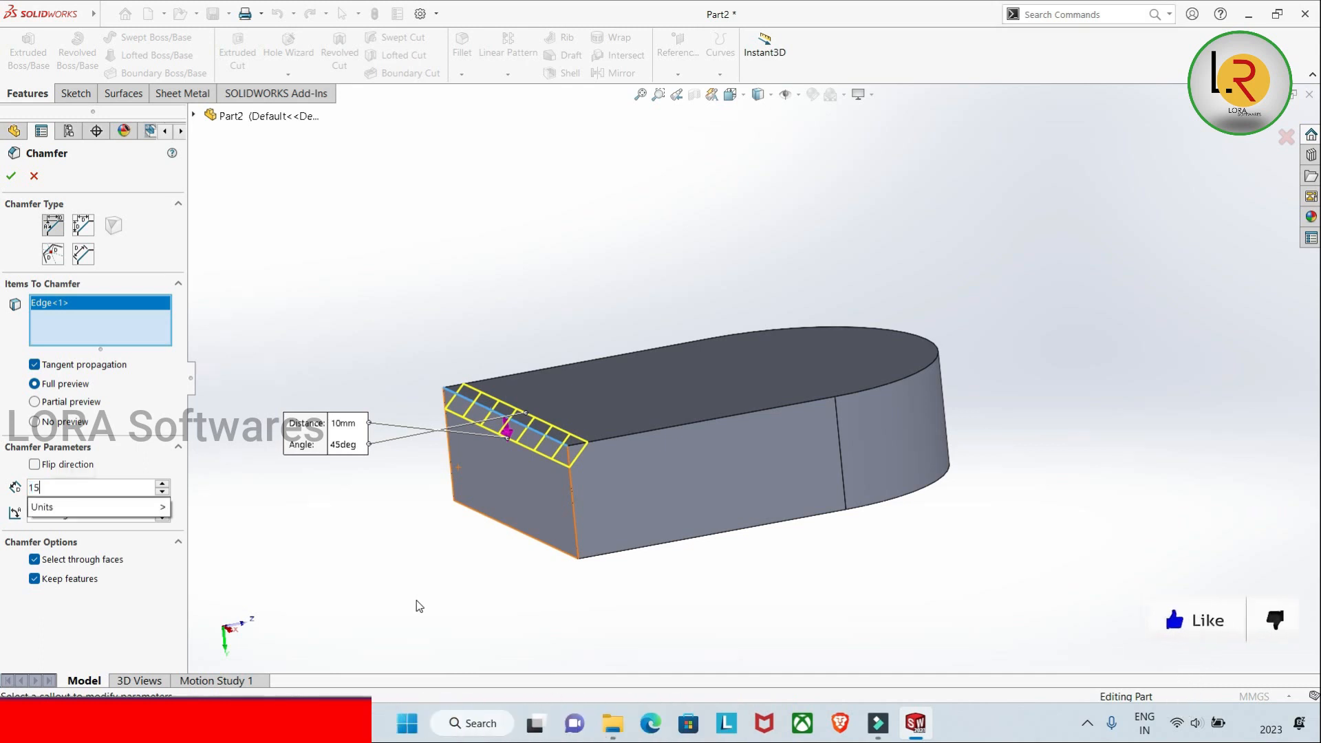
key(Return)
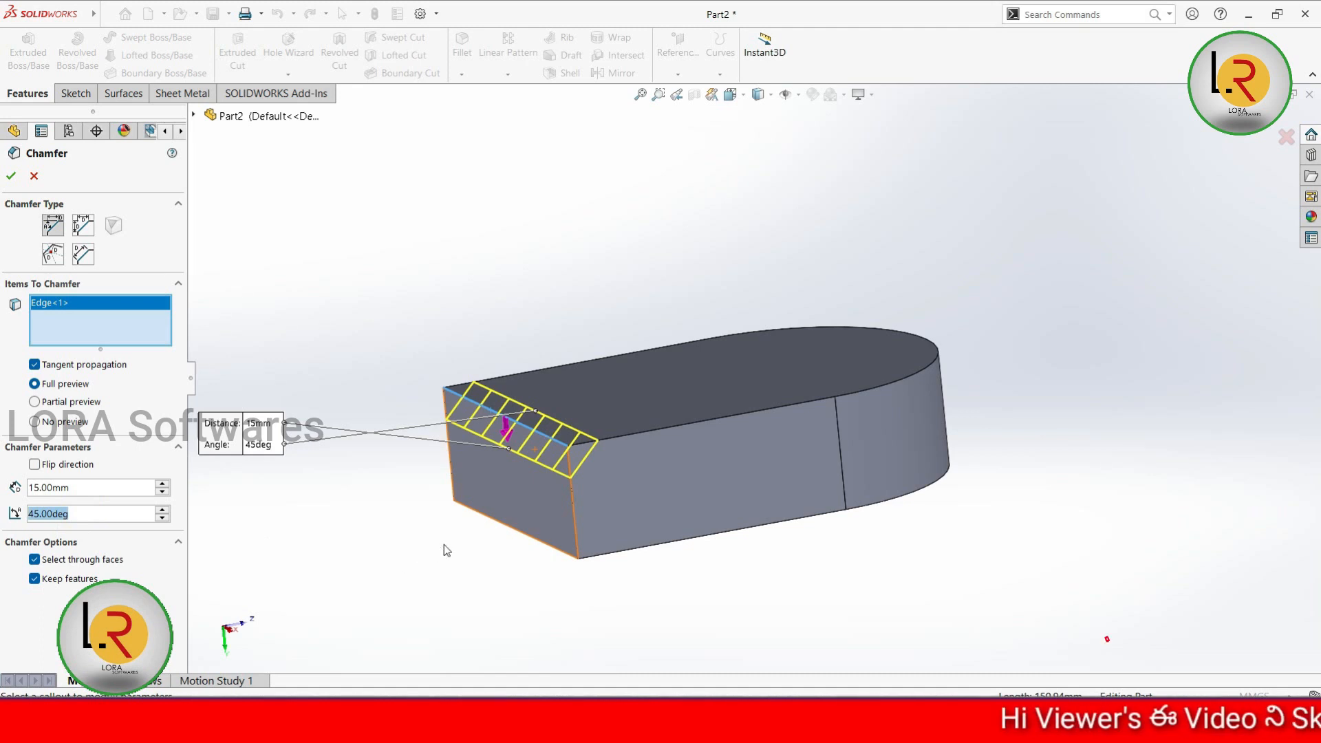
text(25)
key(Return)
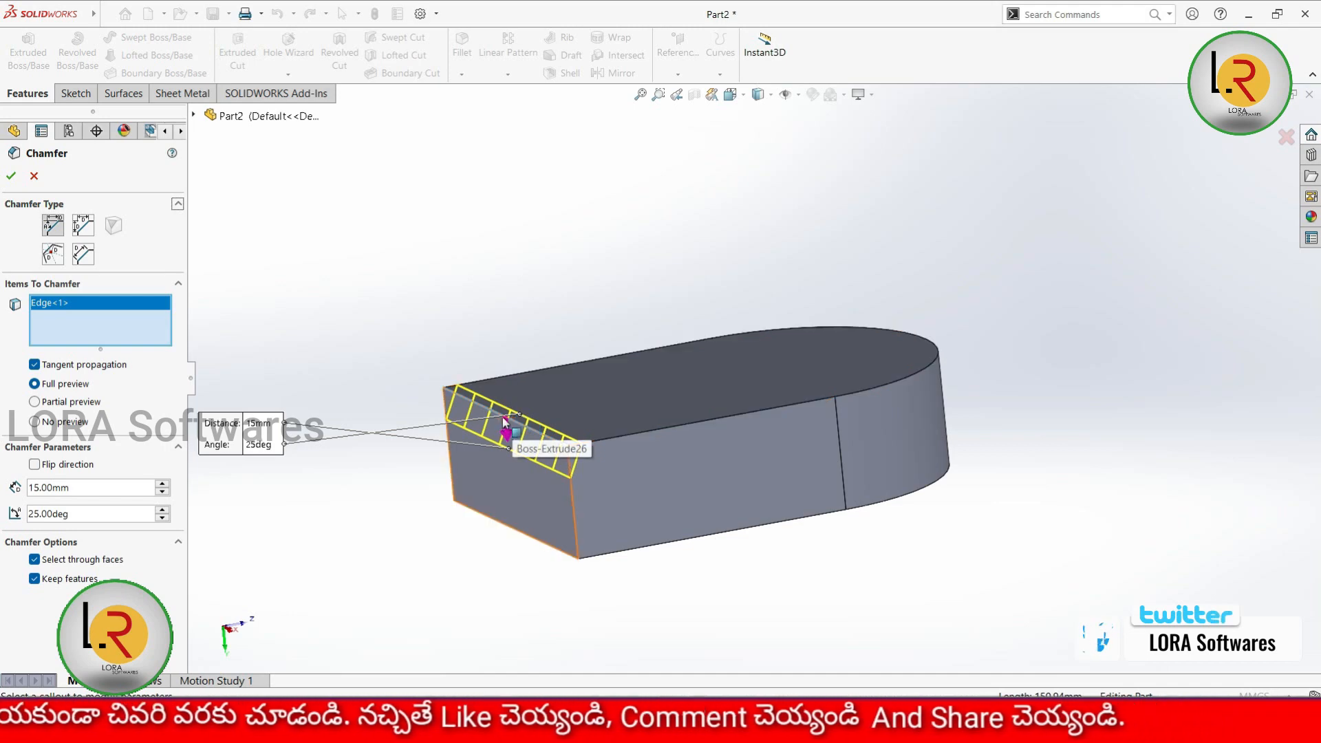
Step: Step the edge chamfer's angle up and down between 1 and 47 degrees to compare the preview
double_click(72, 514)
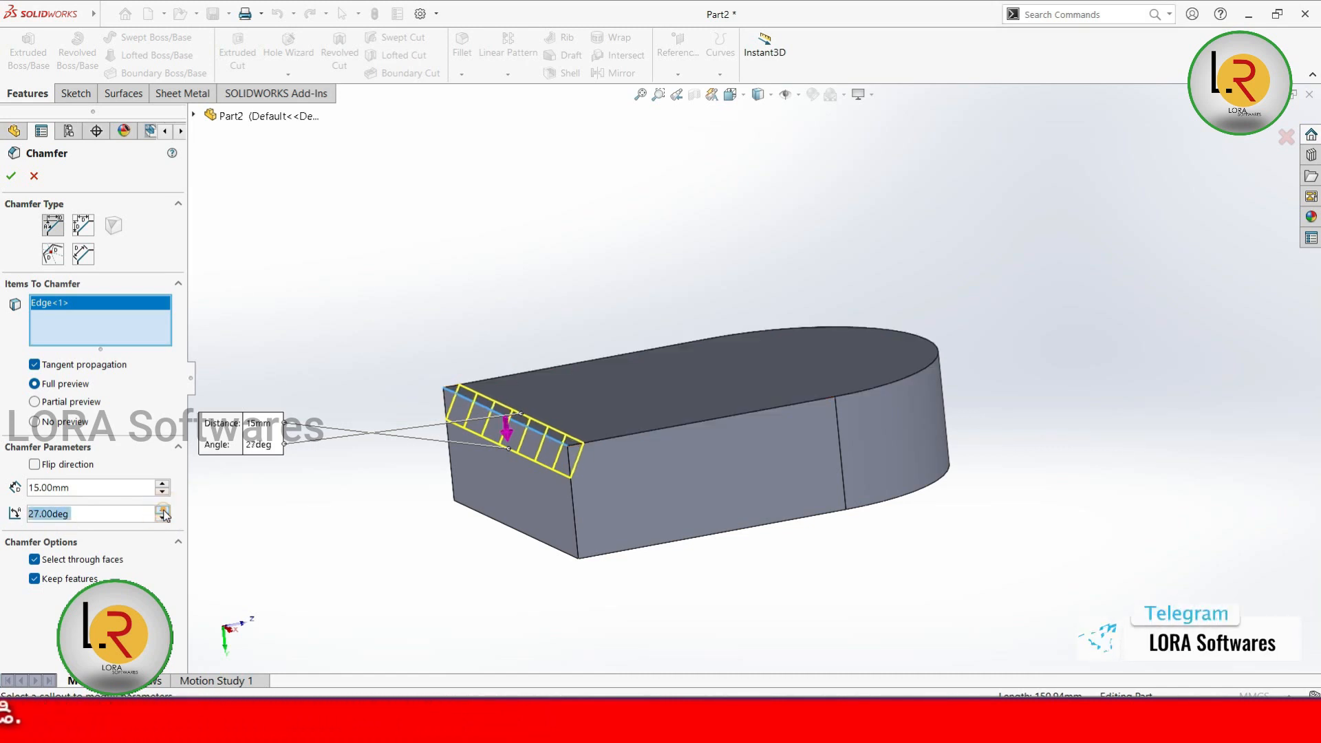
click(163, 510)
click(163, 510)
click(163, 509)
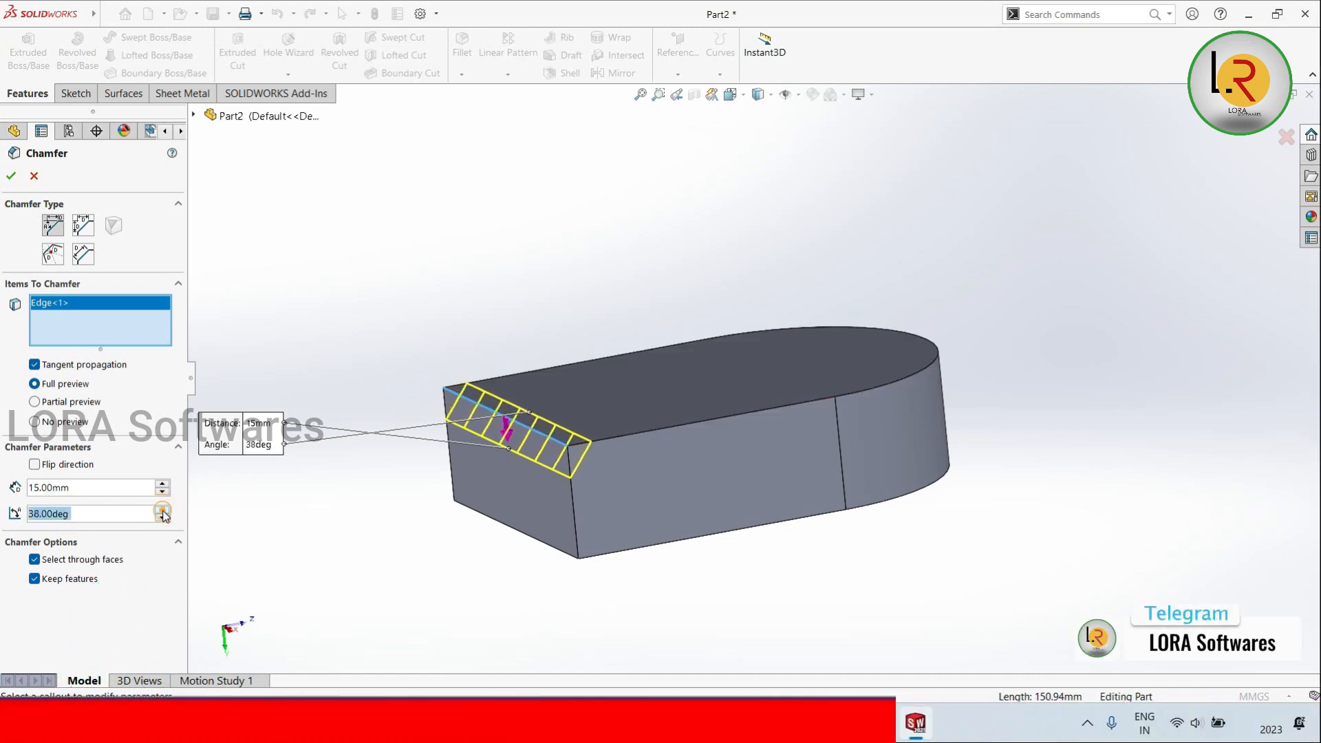
click(161, 518)
click(790, 284)
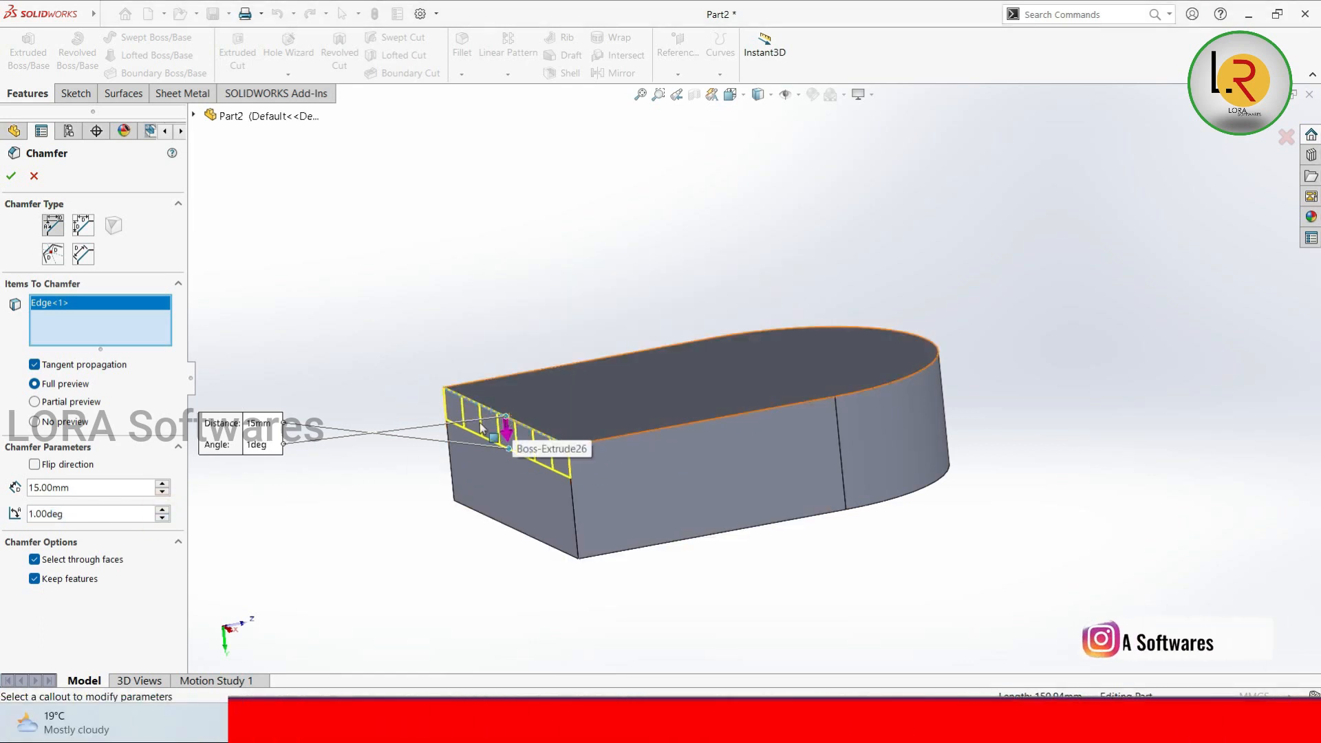
click(161, 511)
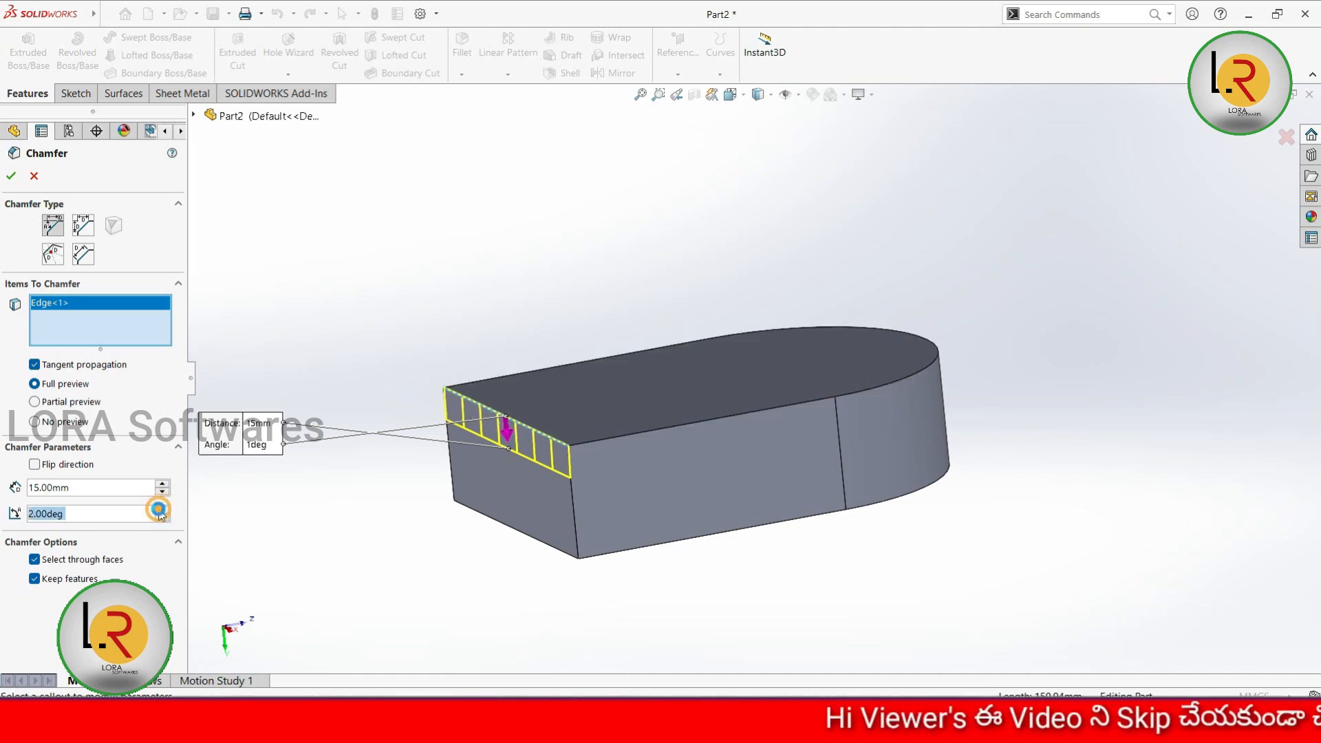
click(160, 510)
click(161, 519)
scroll(164, 527, up, 15)
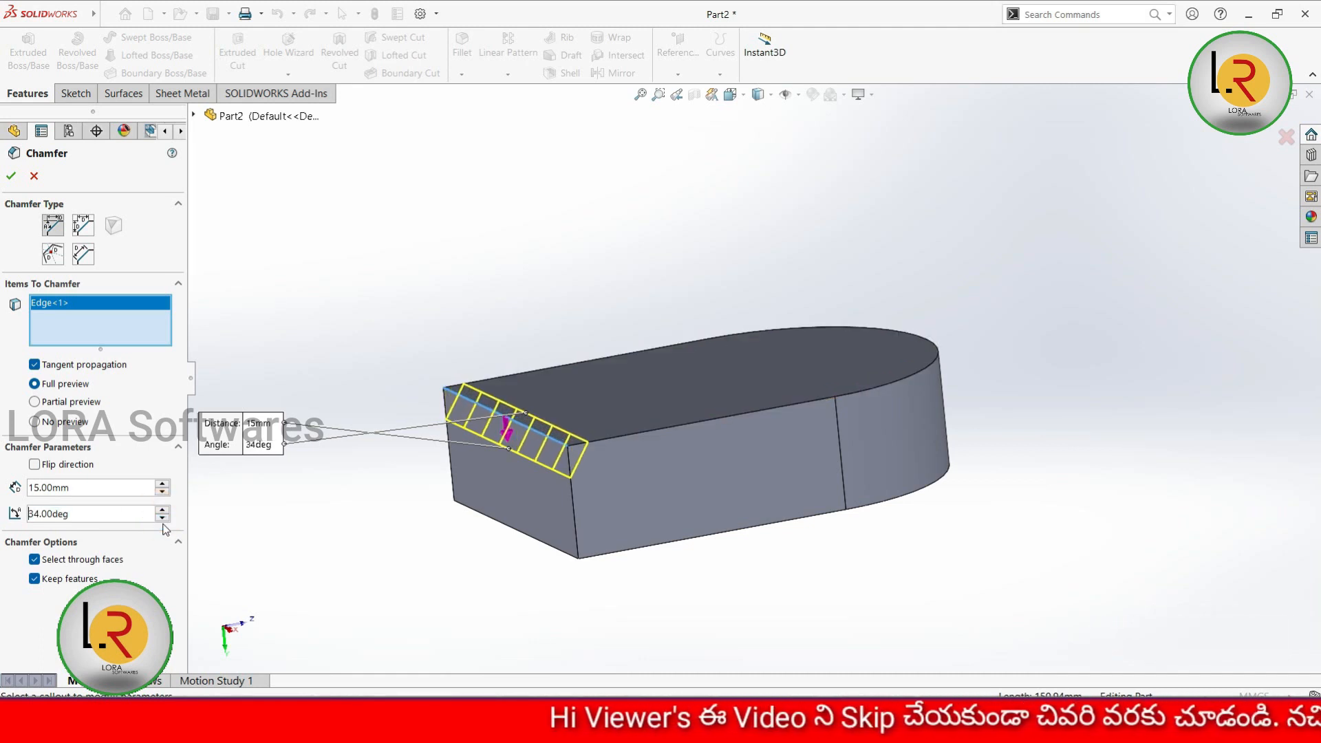
scroll(163, 527, up, 13)
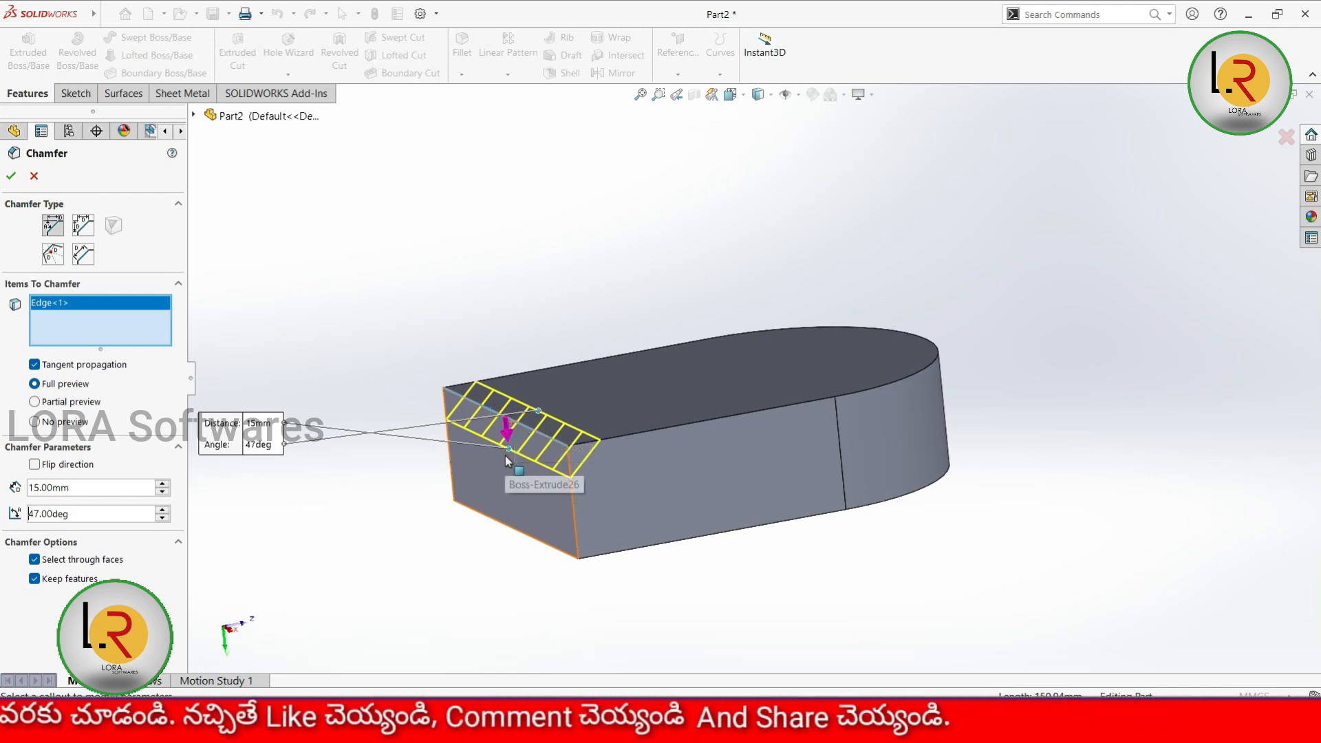
Step: Flip the chamfer direction and restore it, and apply the 15 mm chamfer to the flat end's edge
click(35, 464)
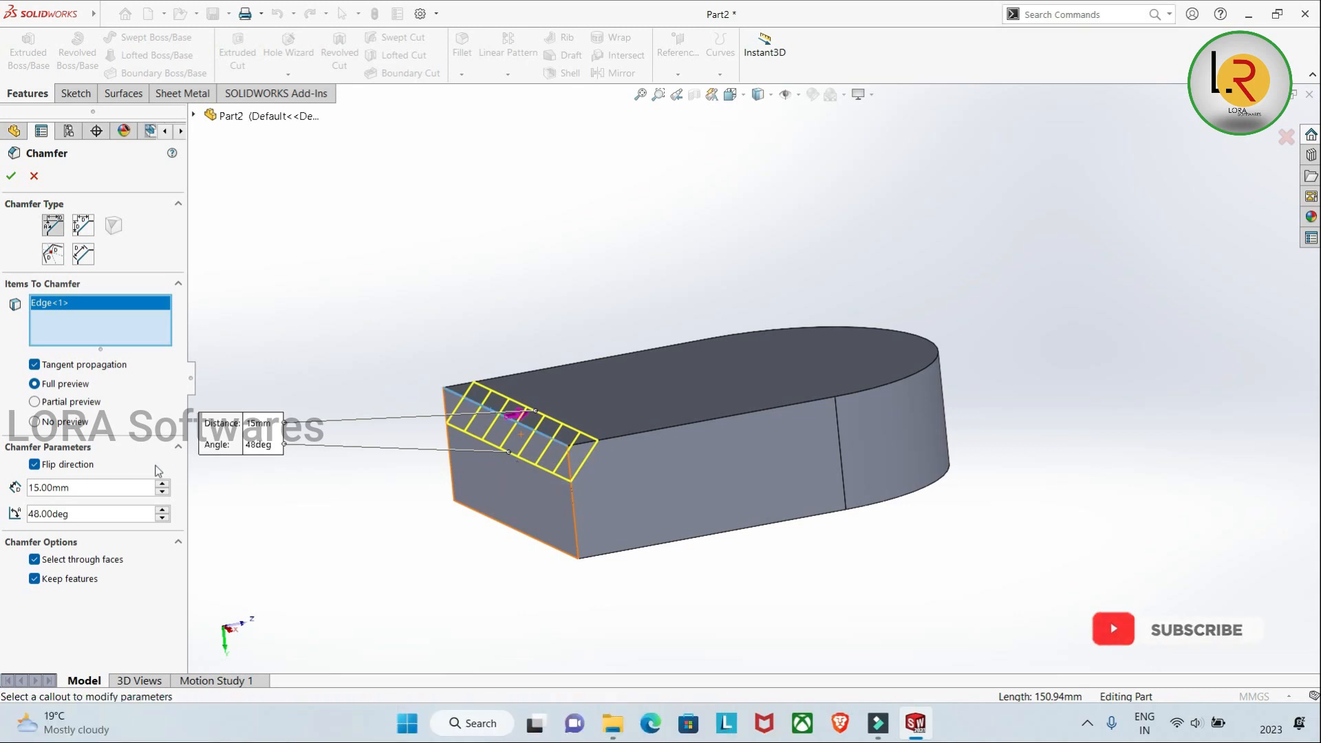
click(33, 464)
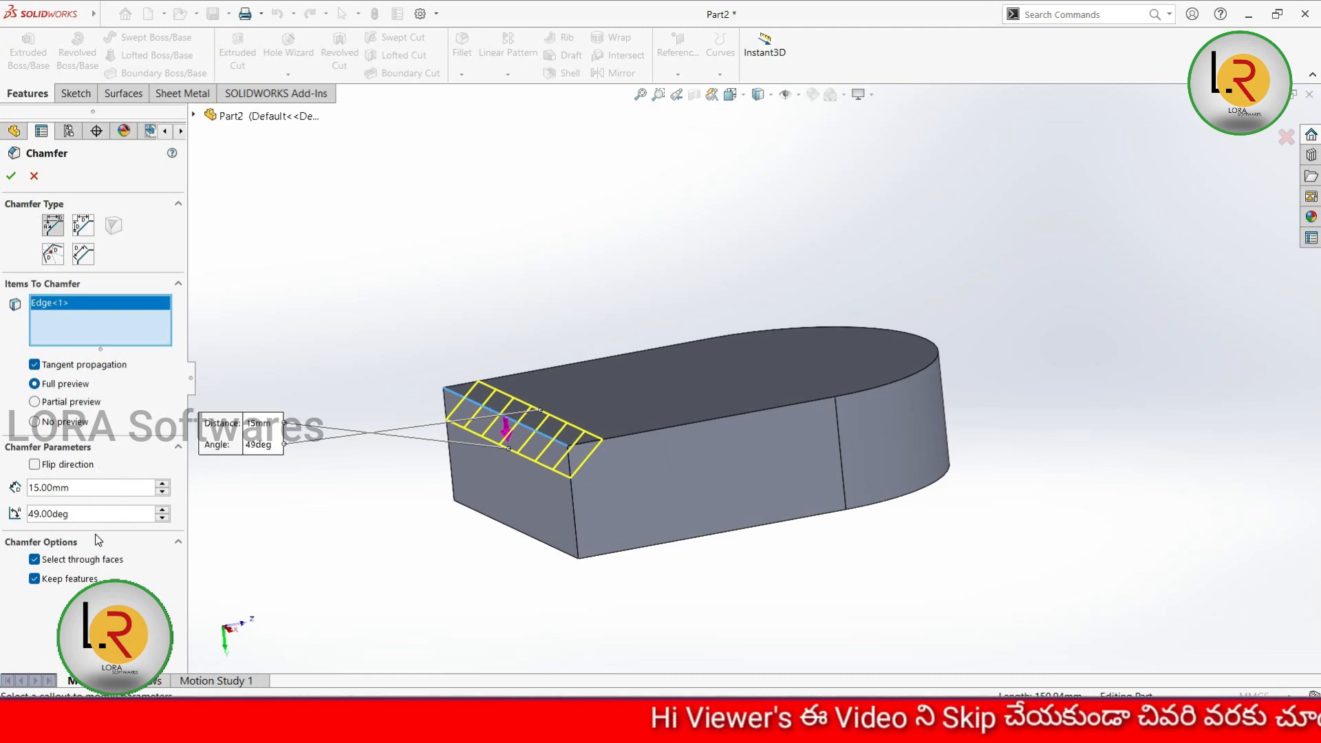
click(11, 179)
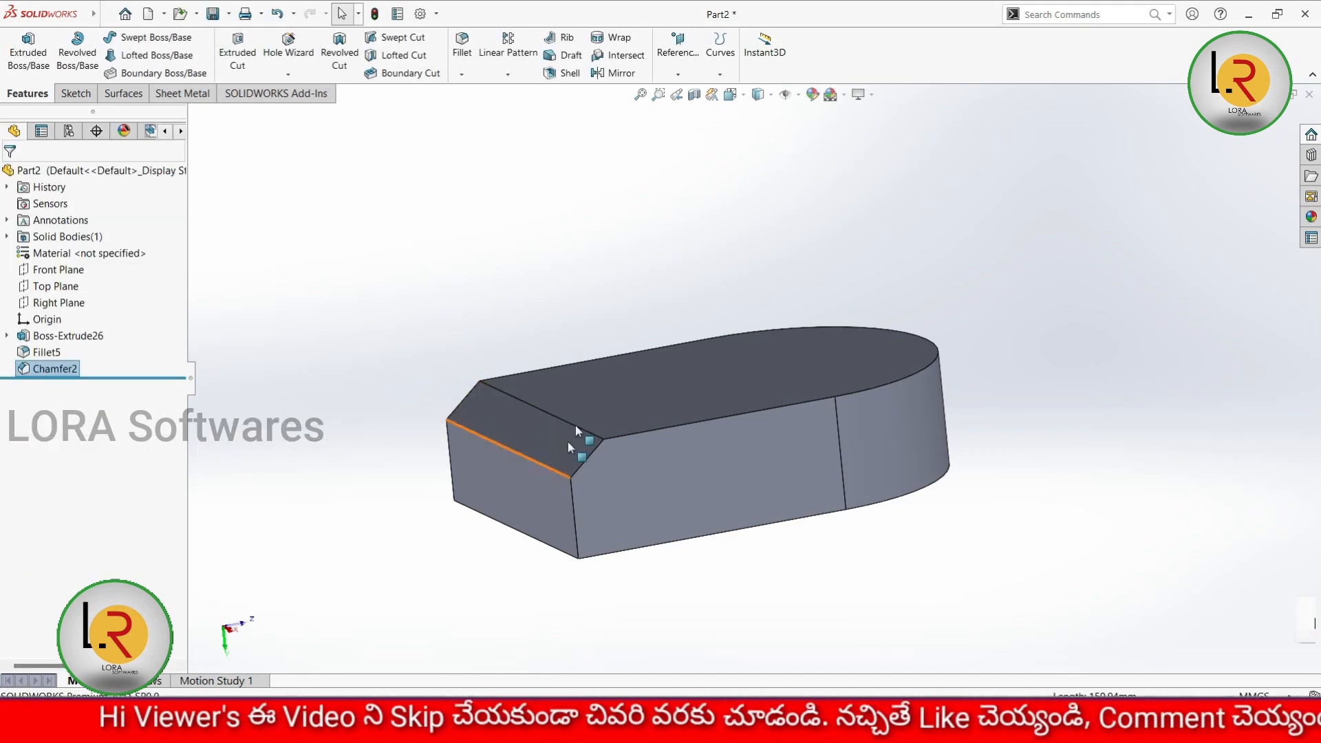
click(353, 328)
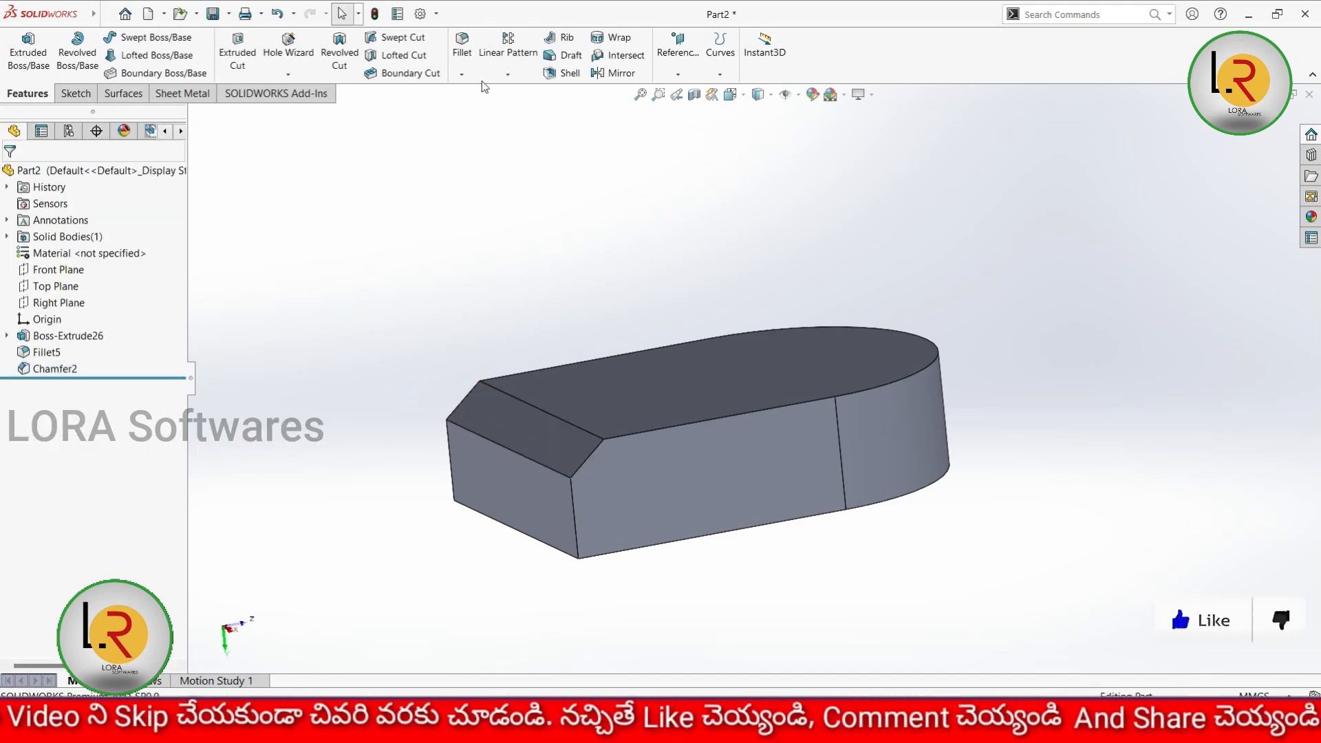
Step: Start a distance-distance chamfer on the flat end's opposite, unchamfered long edge and make it asymmetric
click(462, 75)
click(487, 109)
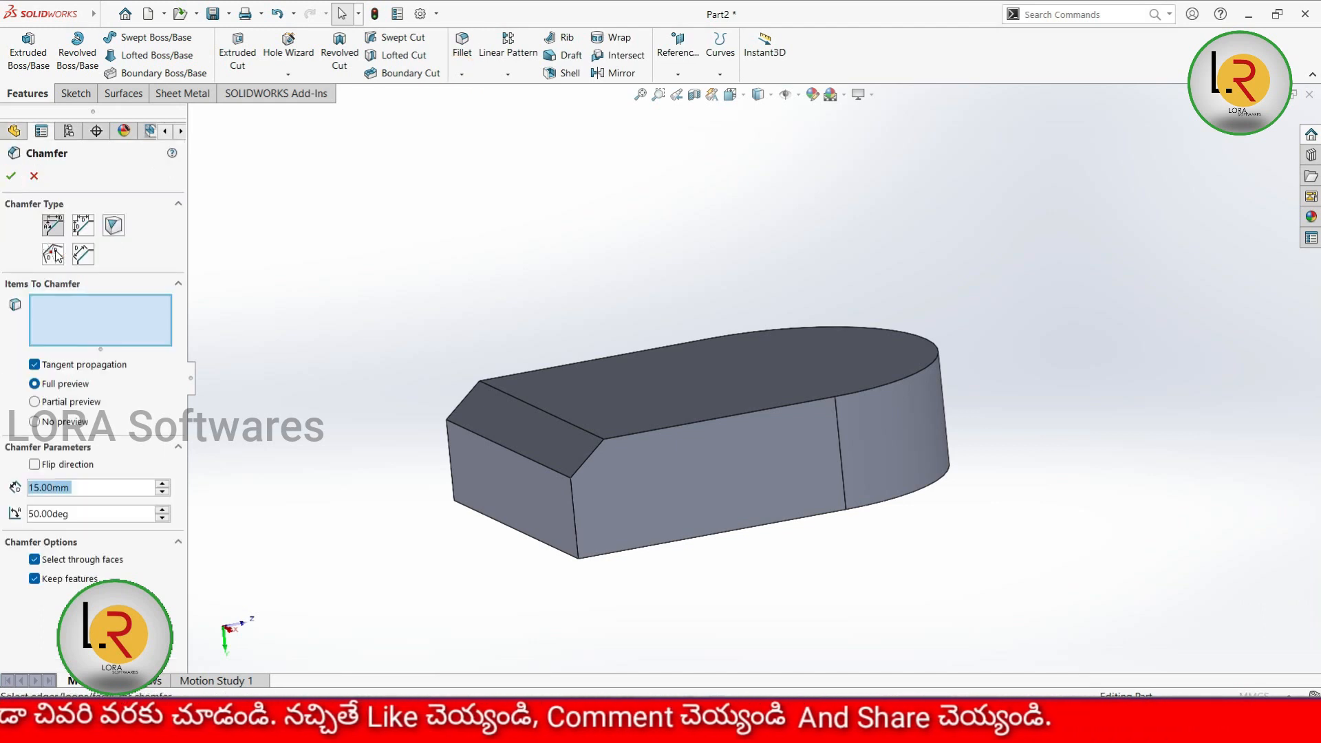
click(83, 227)
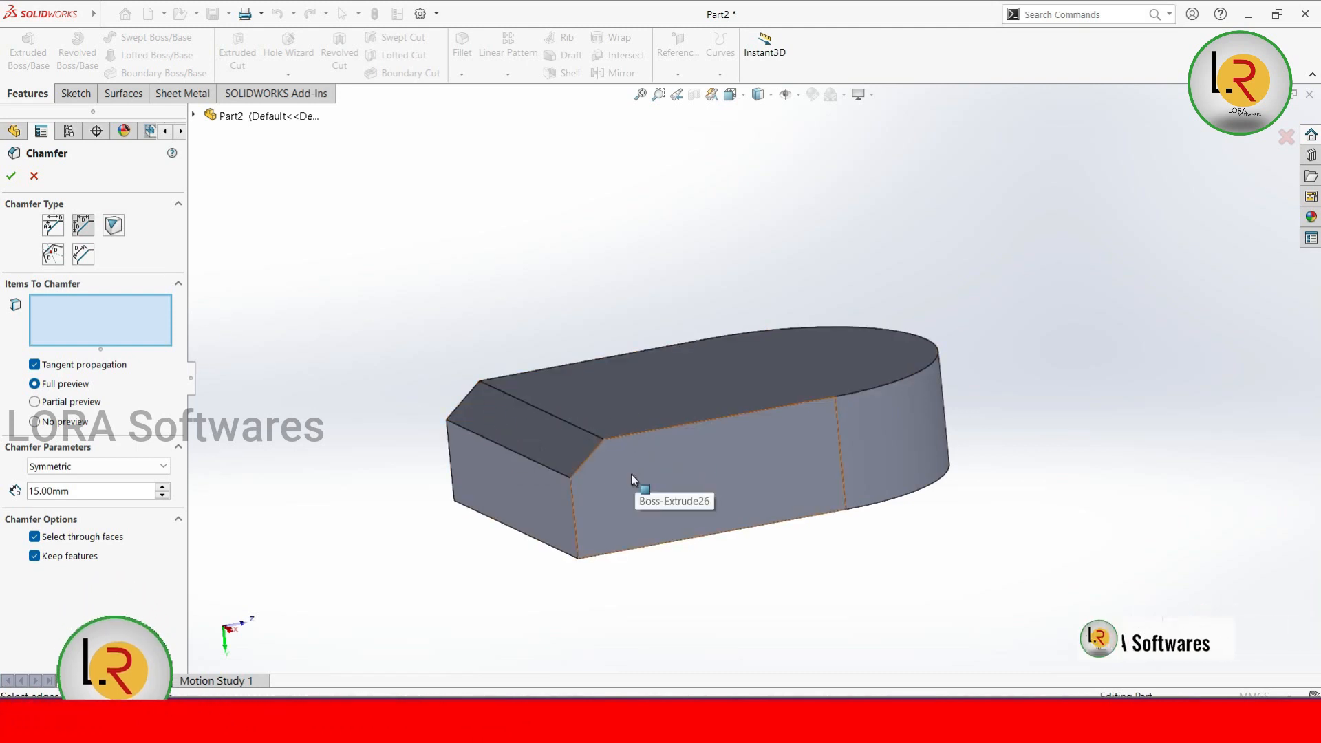
middle_drag(655, 562, 658, 280)
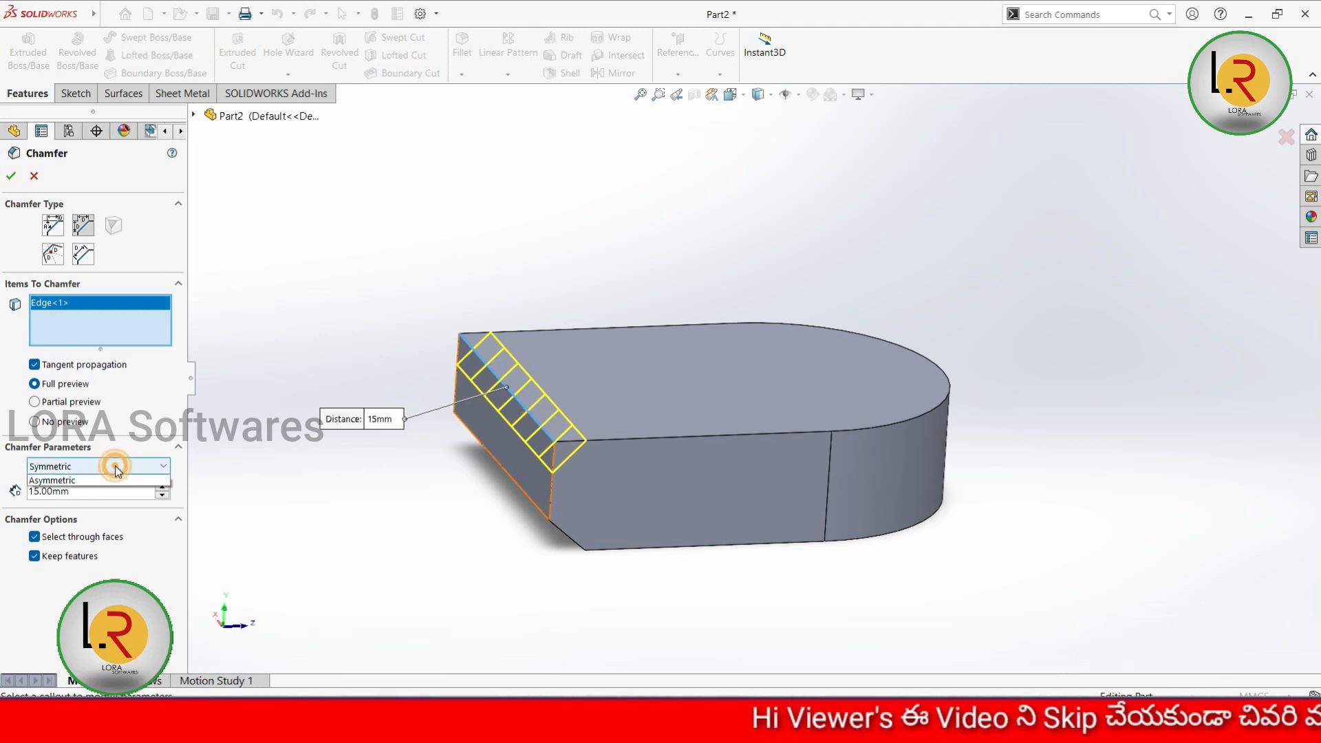
click(88, 481)
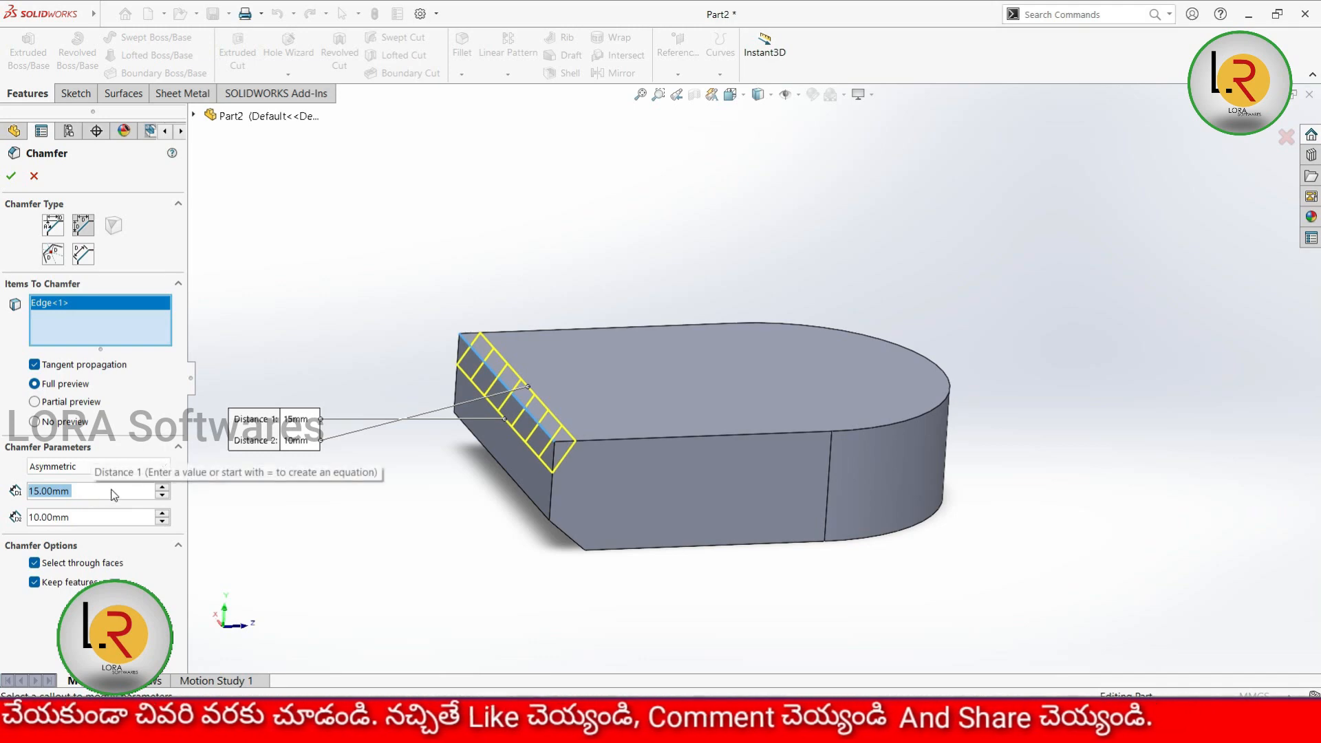
Step: Set the asymmetric chamfer's first distance to 25 mm, enlarge its second distance, and apply the chamfer
click(90, 489)
drag(92, 492, 23, 492)
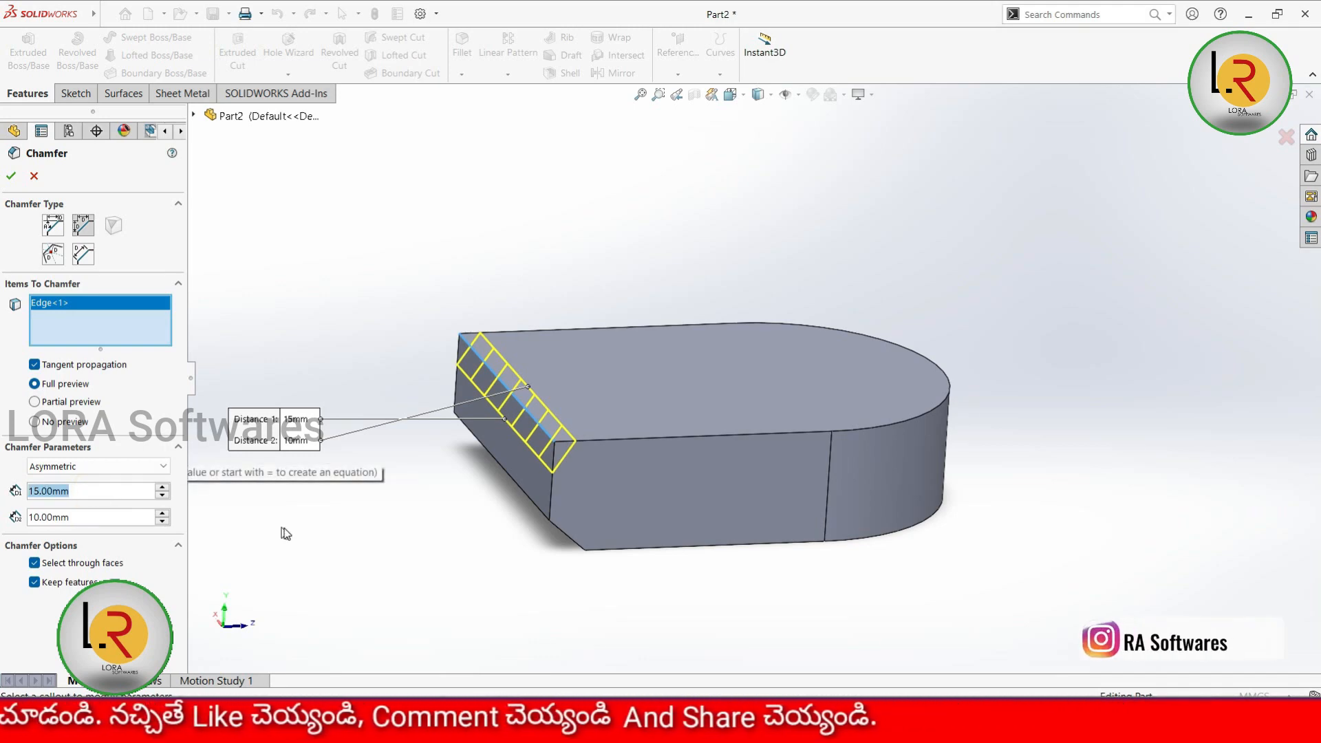
text(25)
click(335, 553)
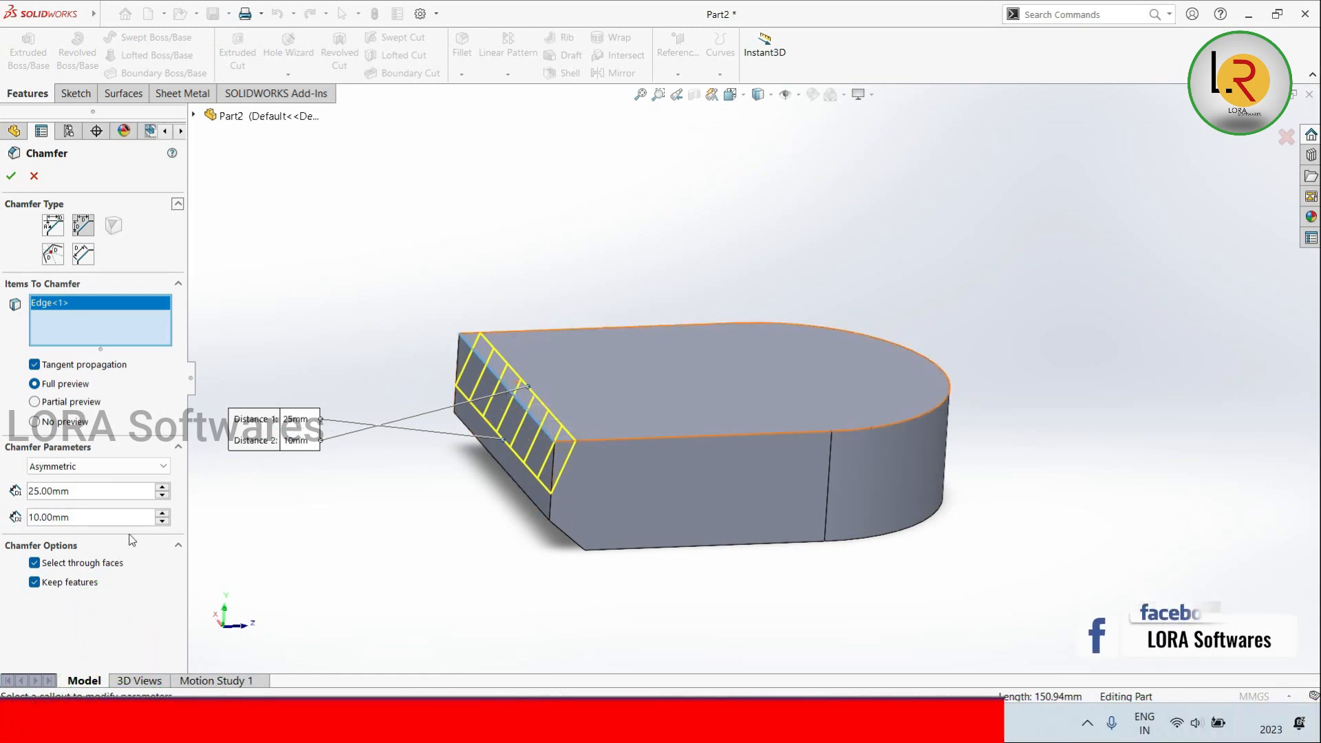
click(83, 518)
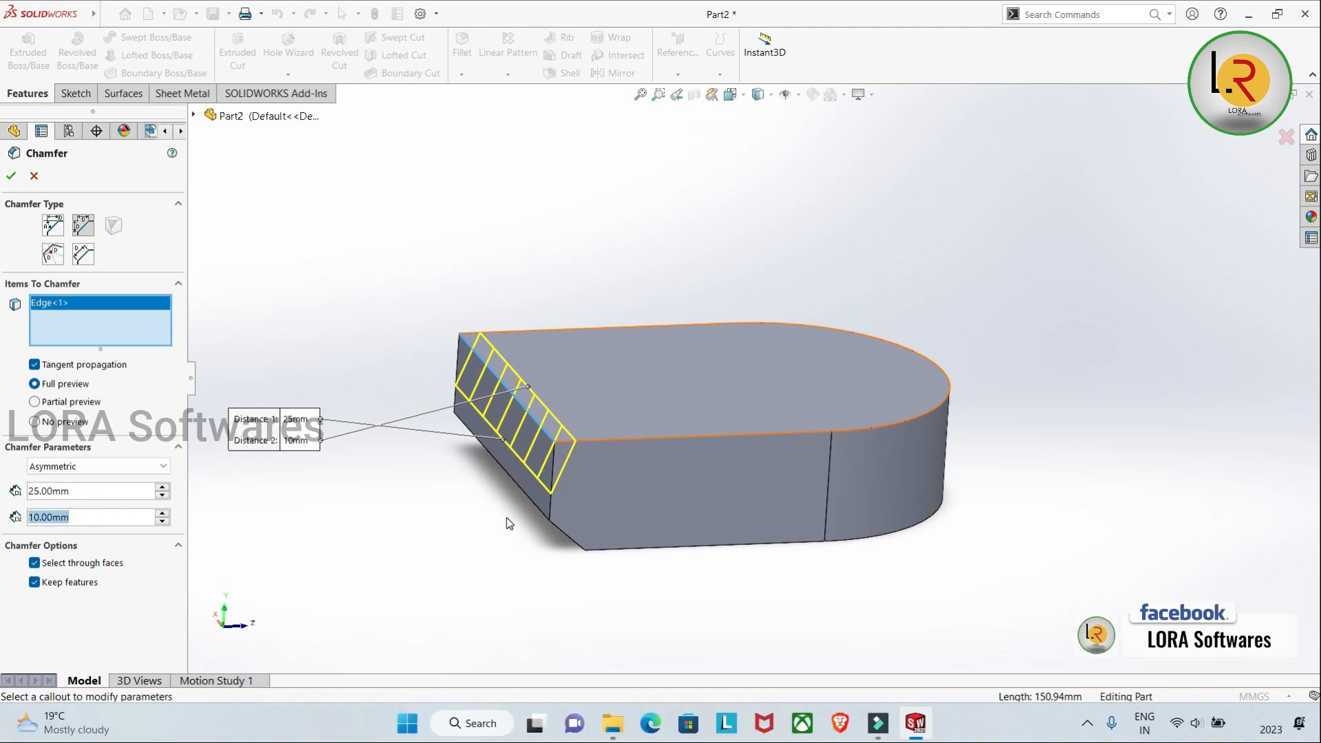
key(Return)
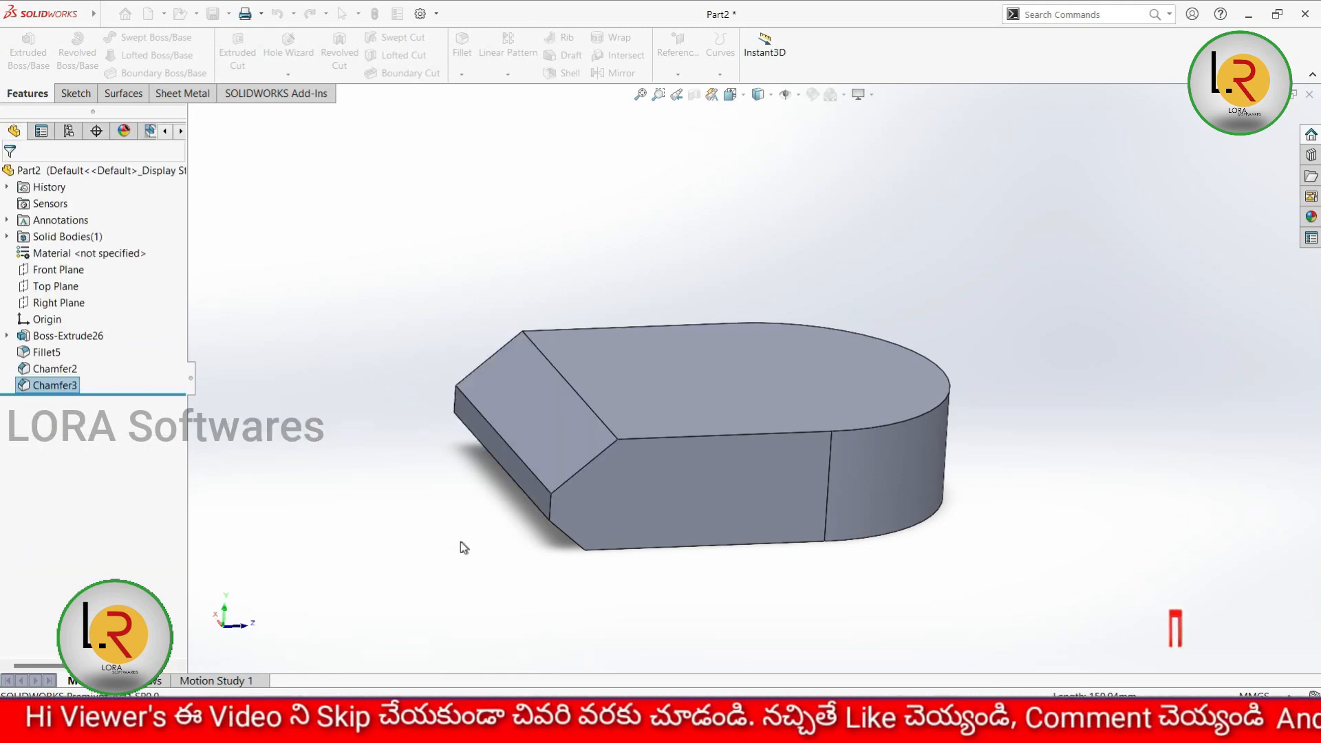
Step: Undo both chamfers on the block's flat end
middle_drag(459, 542, 610, 540)
key(ctrl+z)
key(ctrl+z)
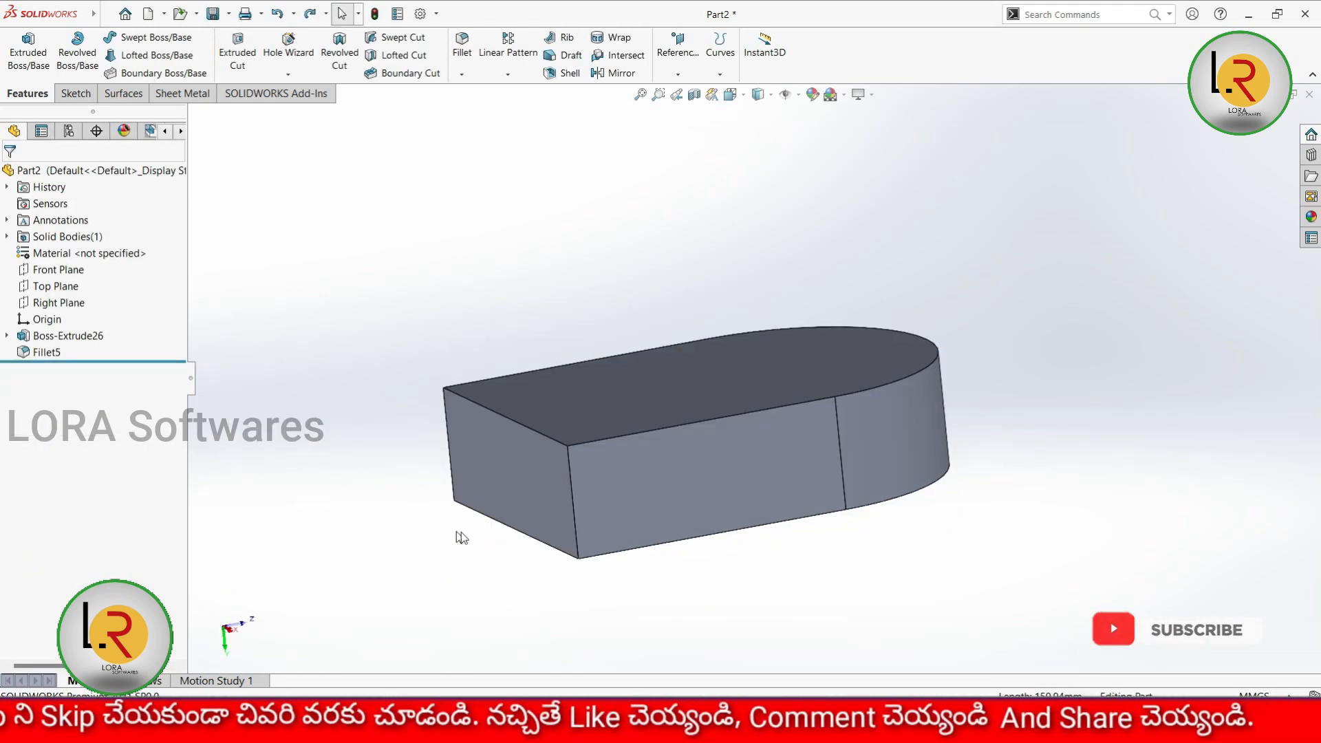
middle_drag(628, 496, 546, 386)
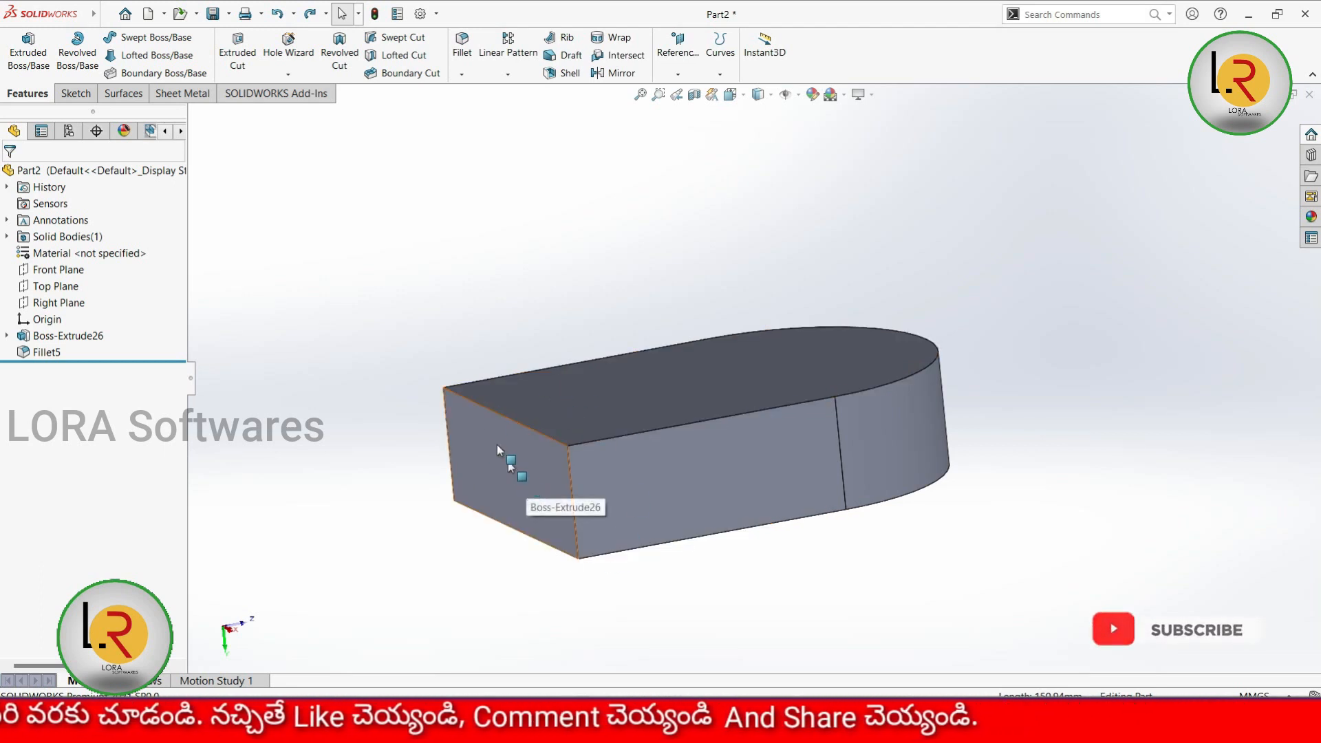
Step: Start a vertex chamfer on the near upper corner of the block's flat end
click(461, 73)
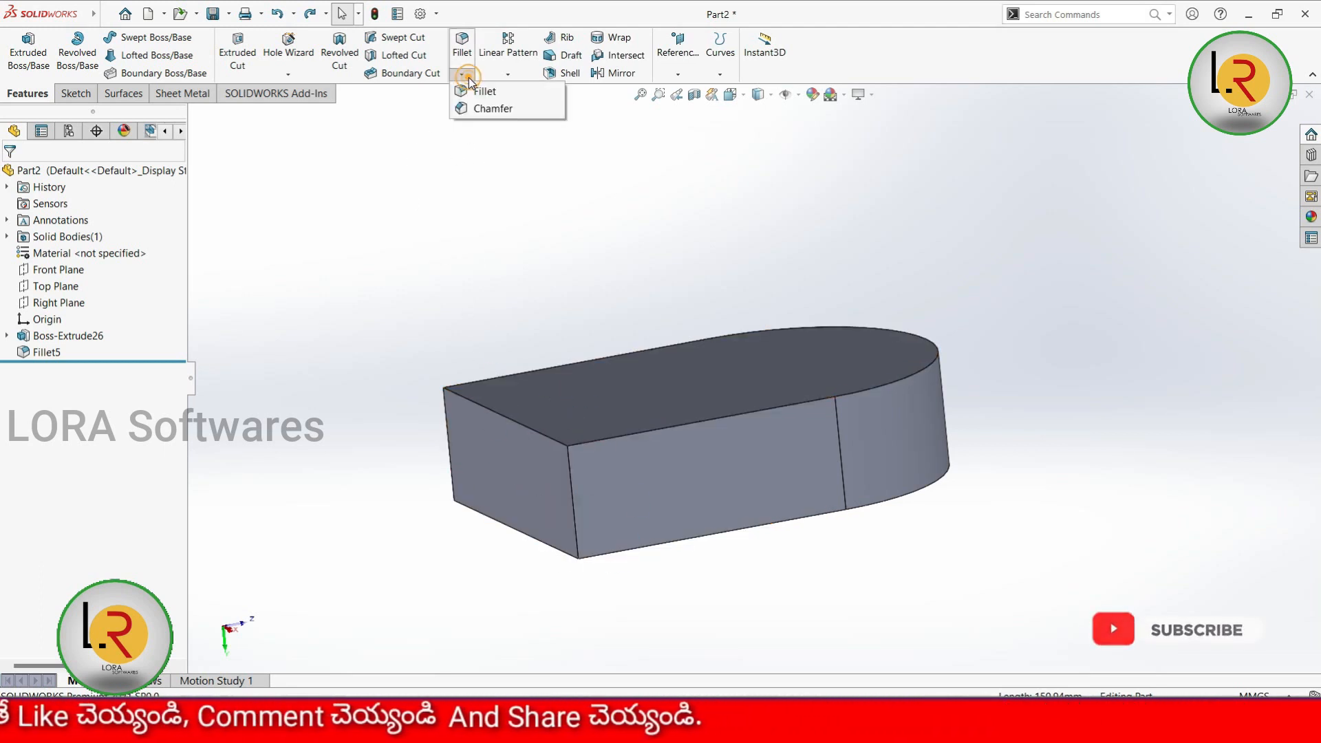
click(492, 114)
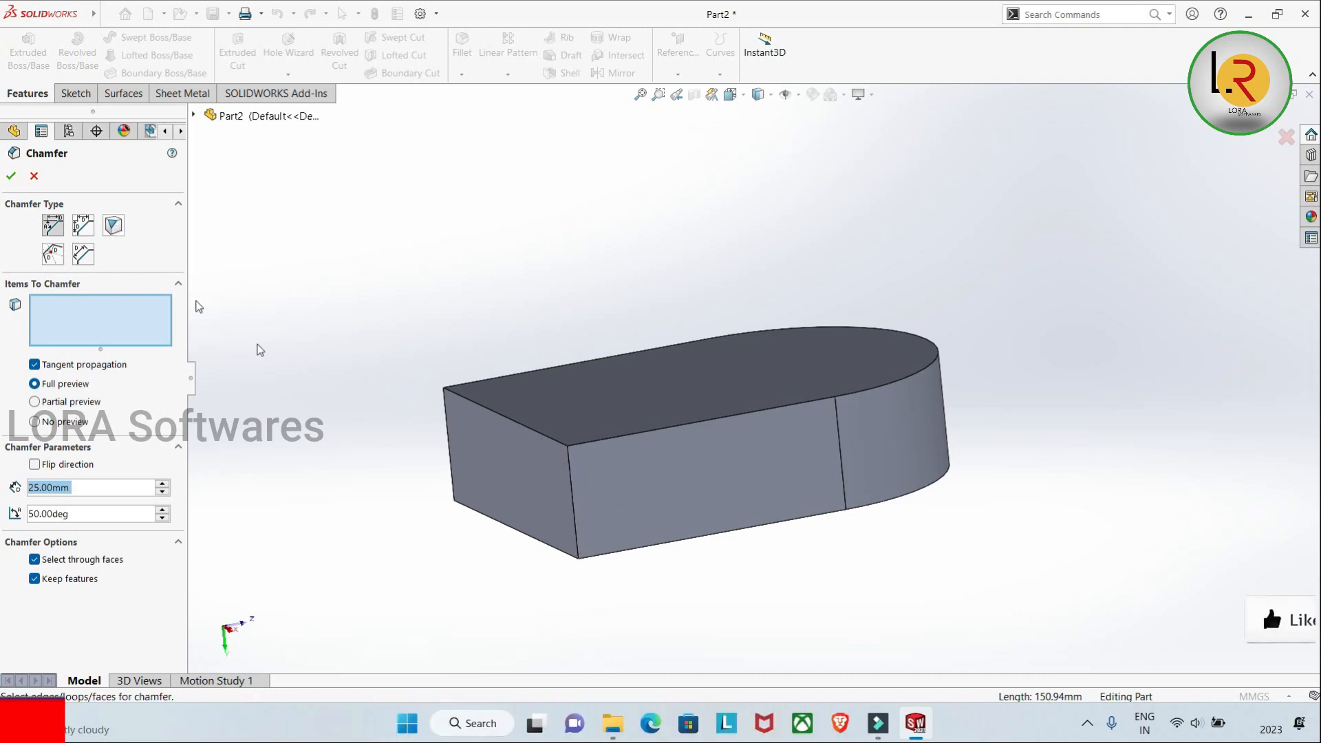
click(111, 227)
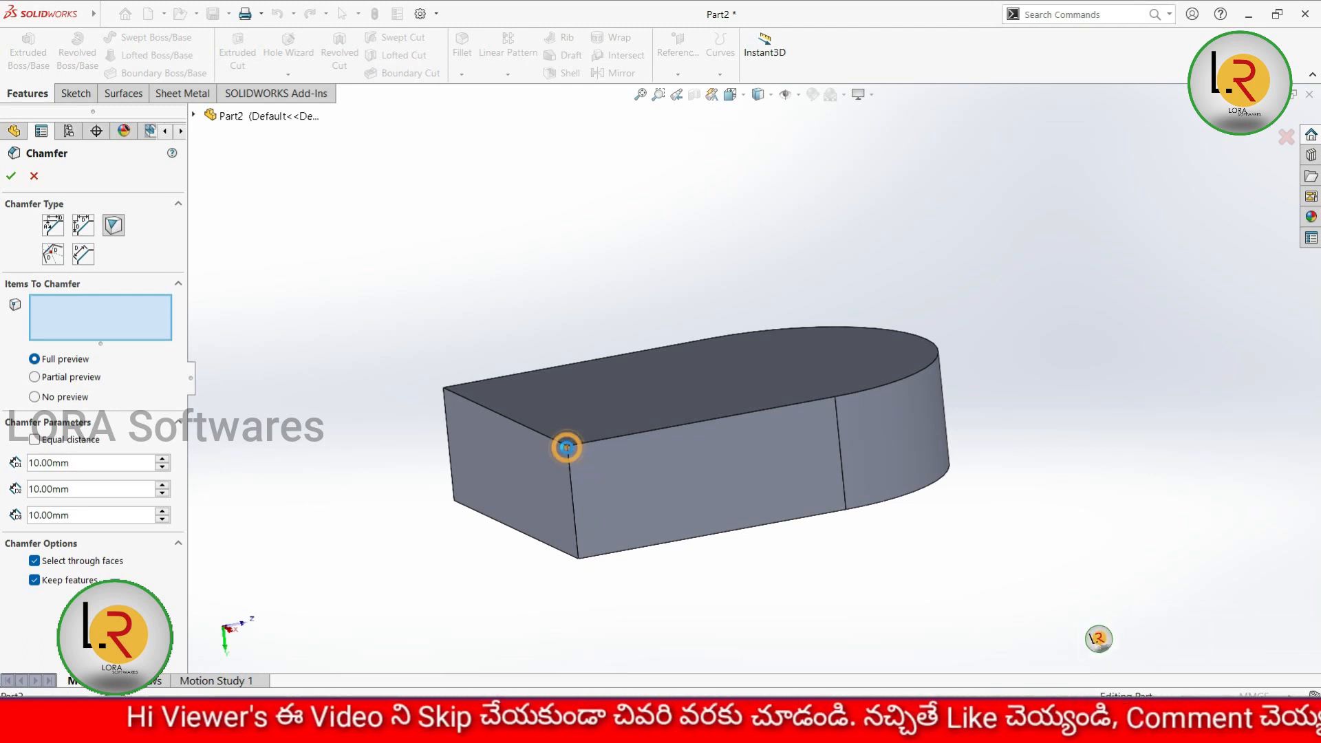
click(568, 447)
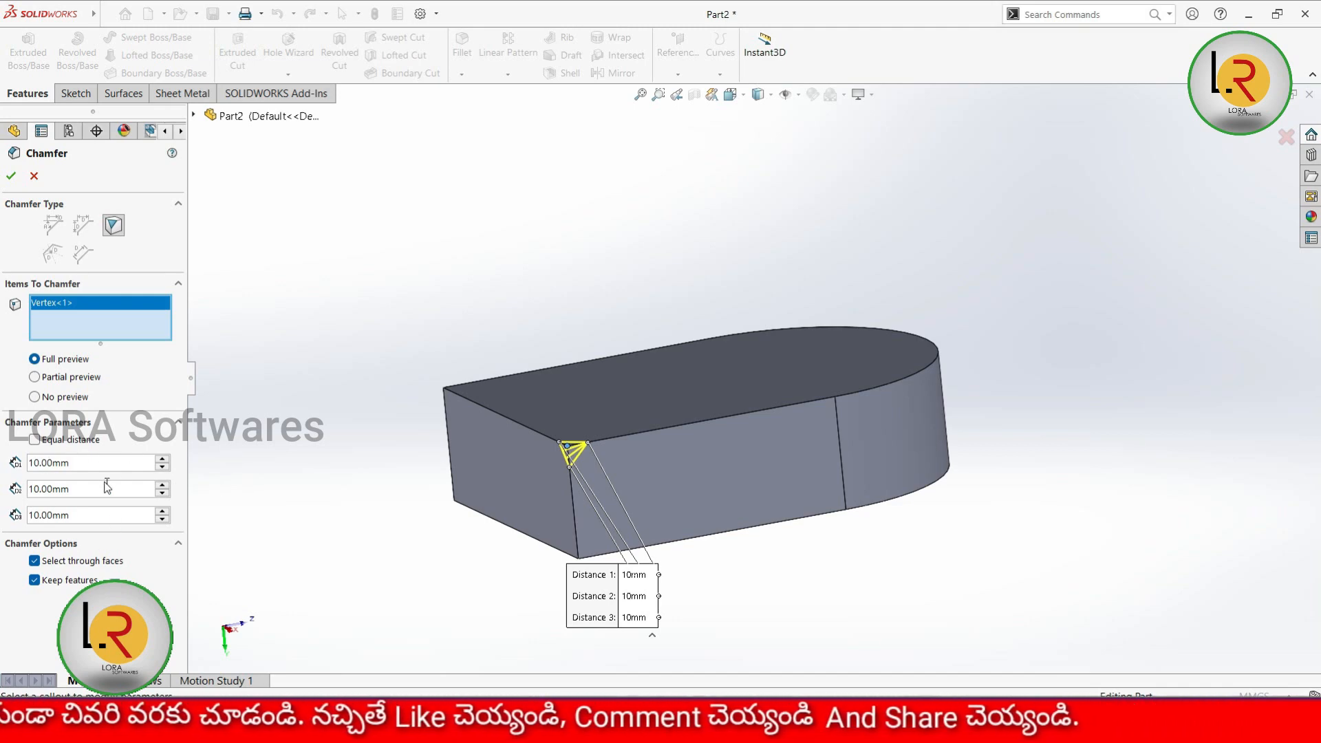
Step: Set the vertex chamfer's first distance to 50 mm and second to 75 mm, moving the distance callout clear of the corner
double_click(86, 463)
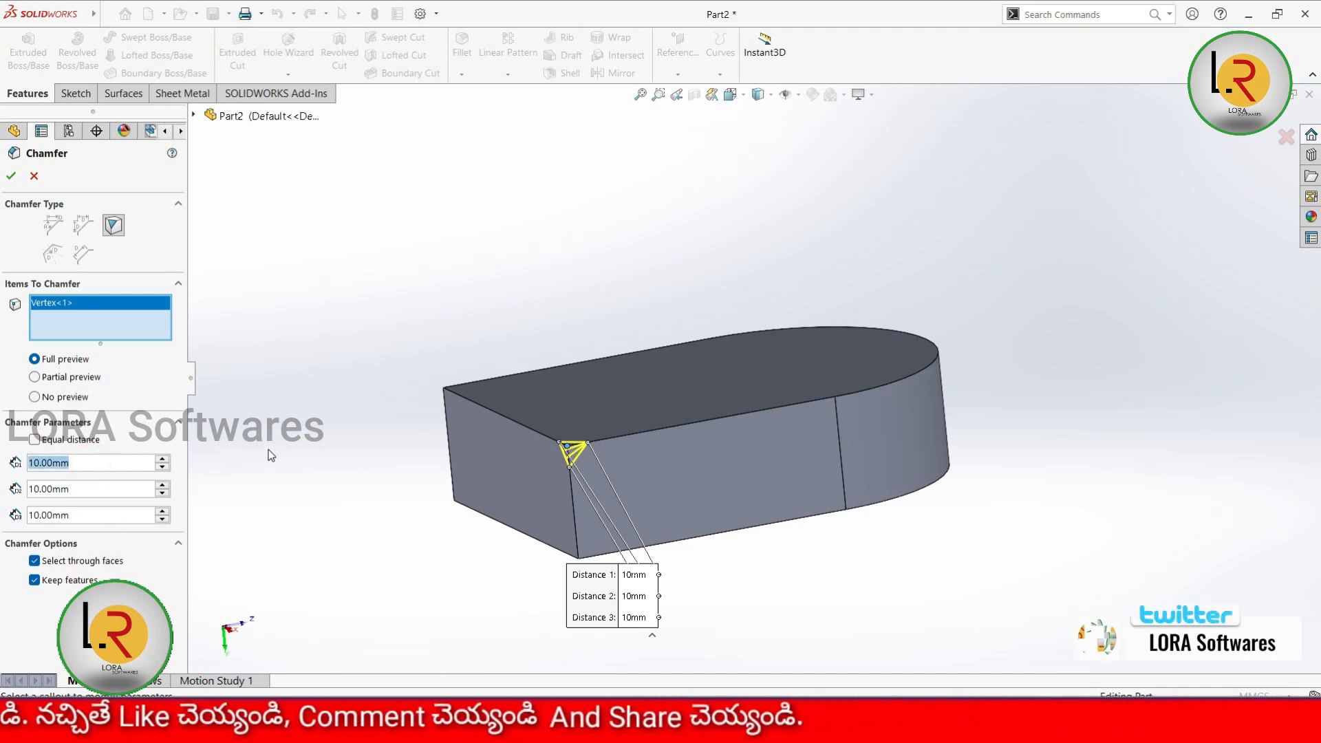
text(50)
click(336, 479)
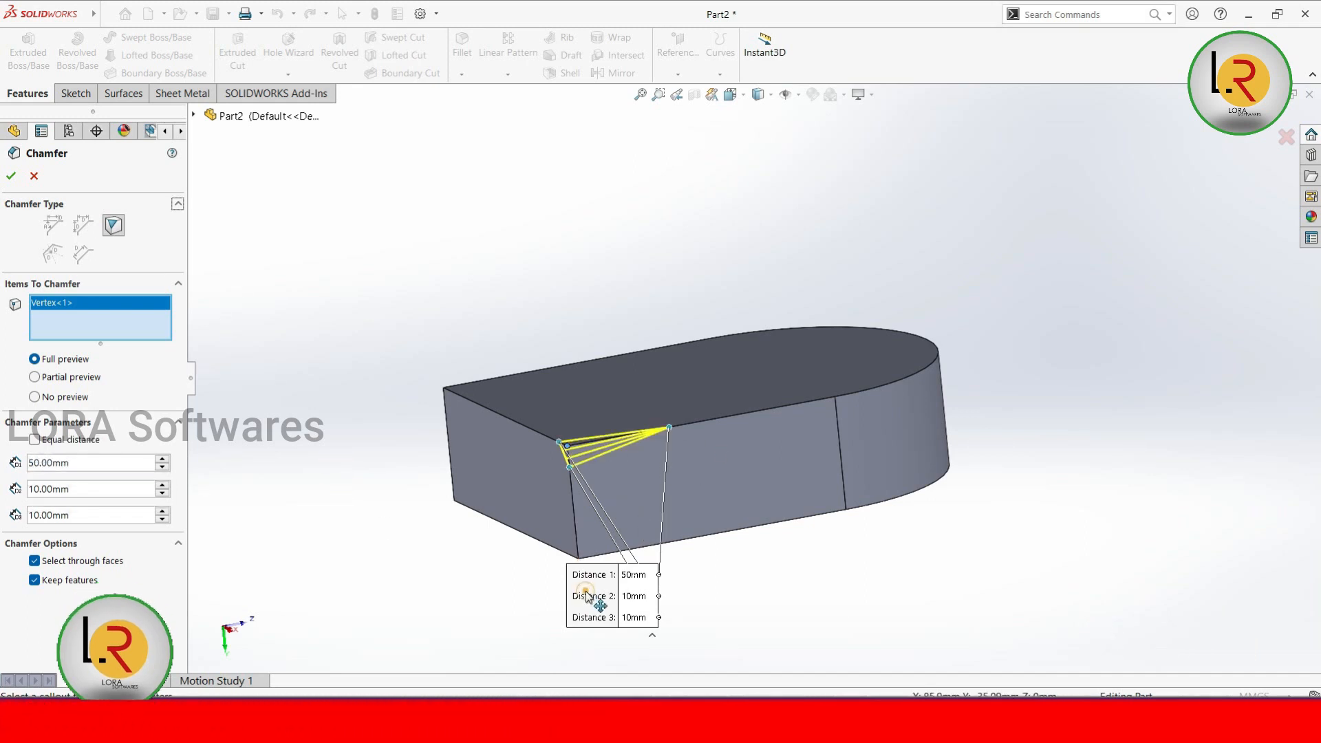
drag(585, 573, 378, 287)
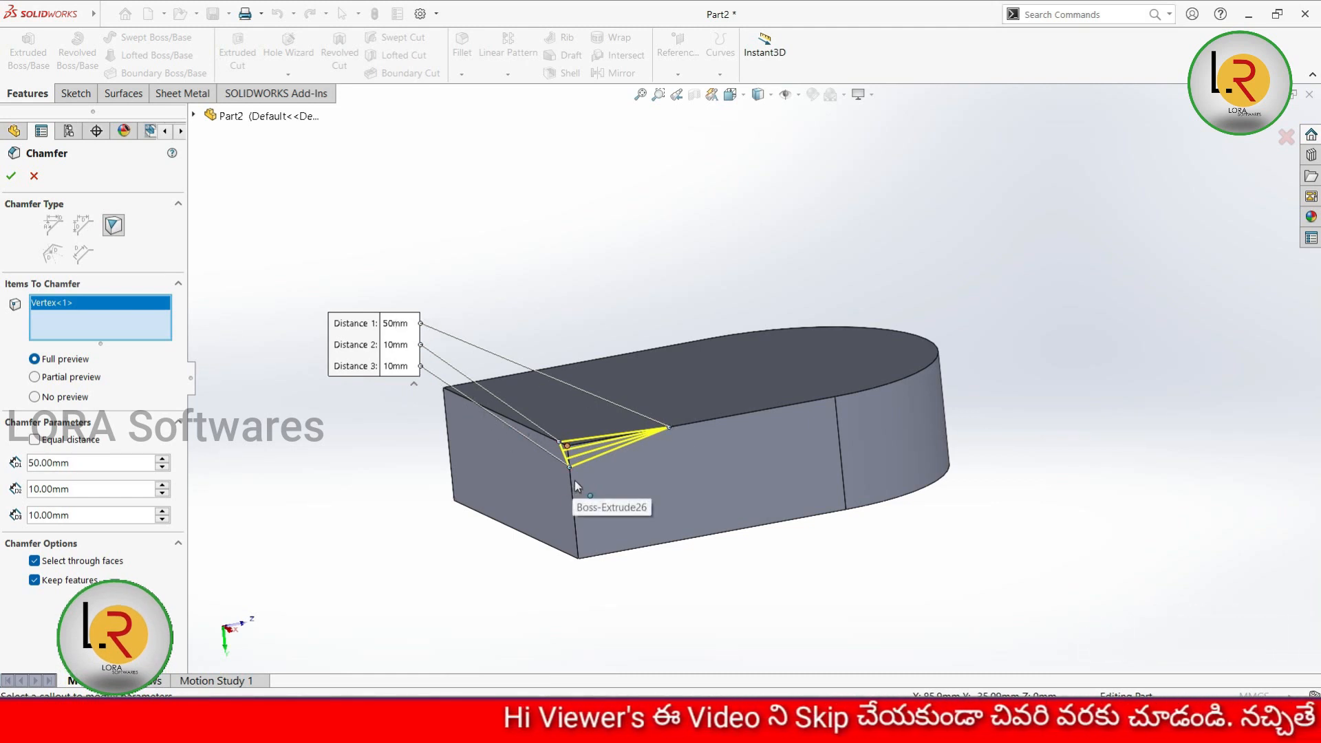
click(82, 489)
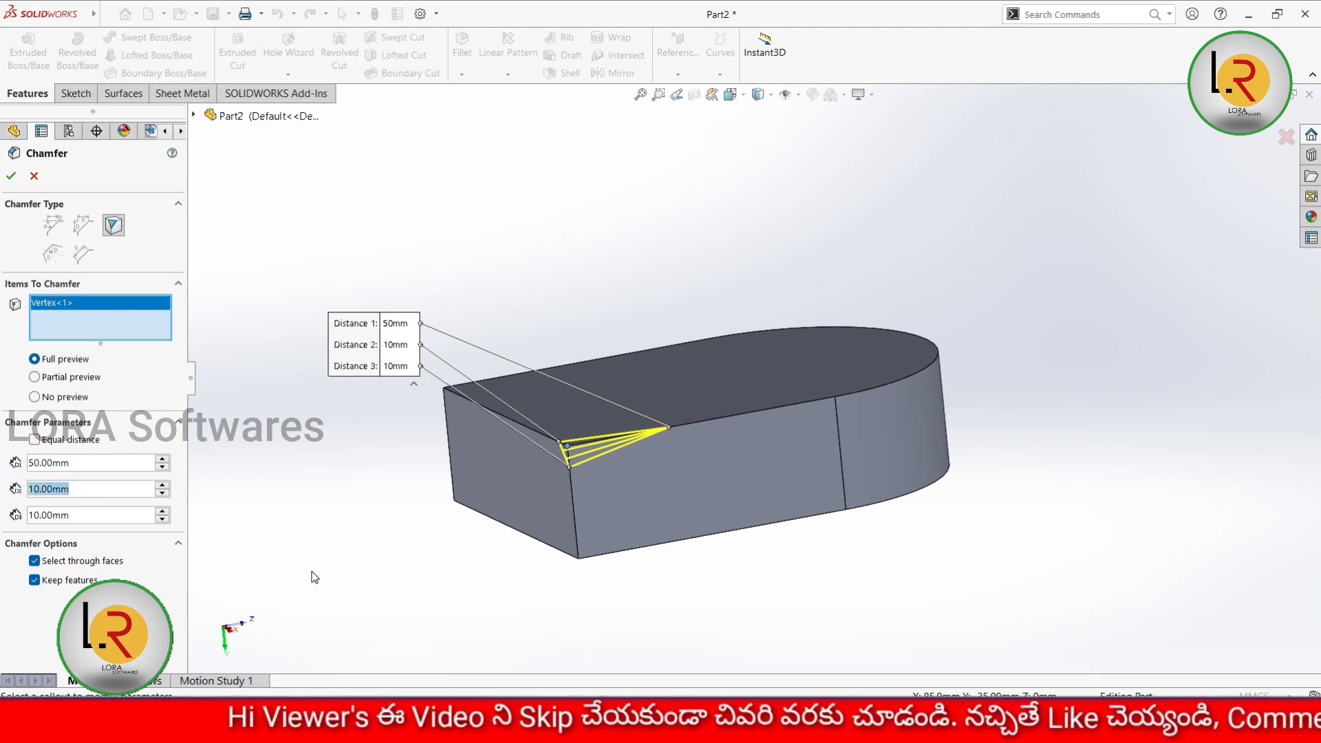
text(7)
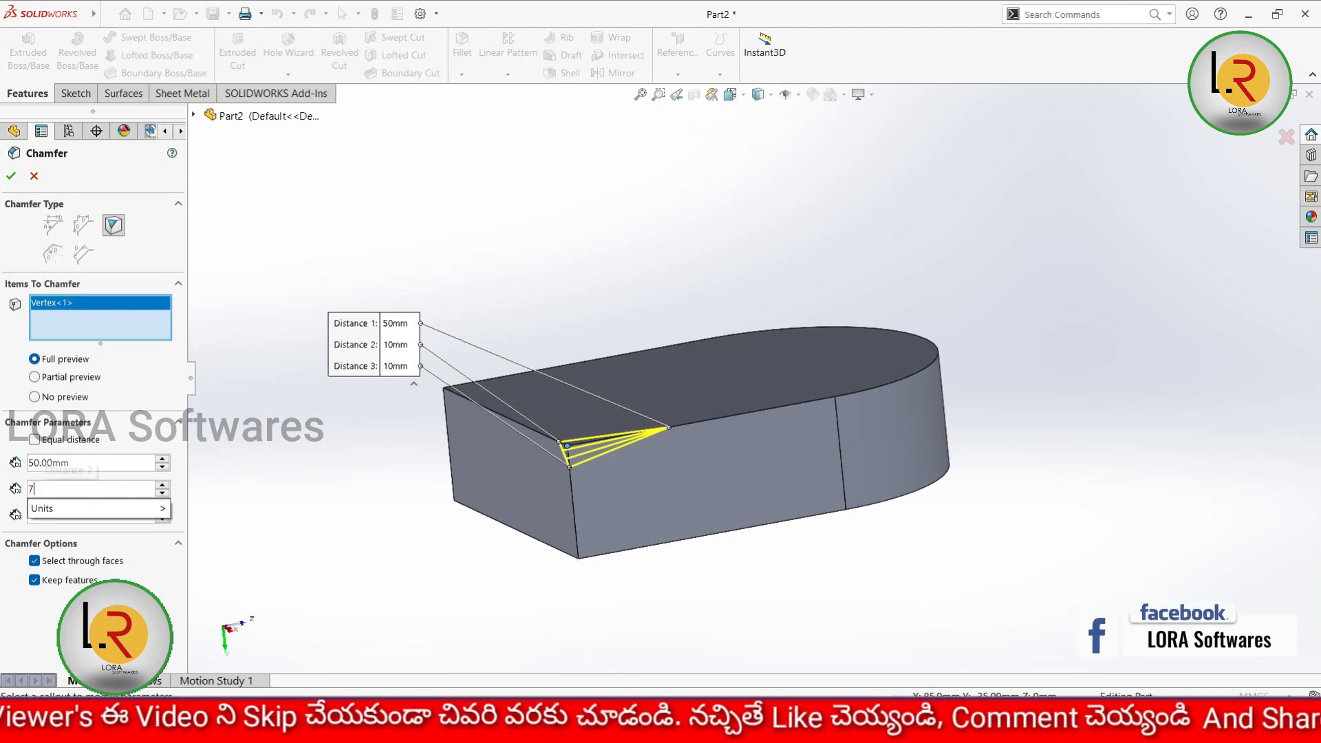
text(5)
key(Return)
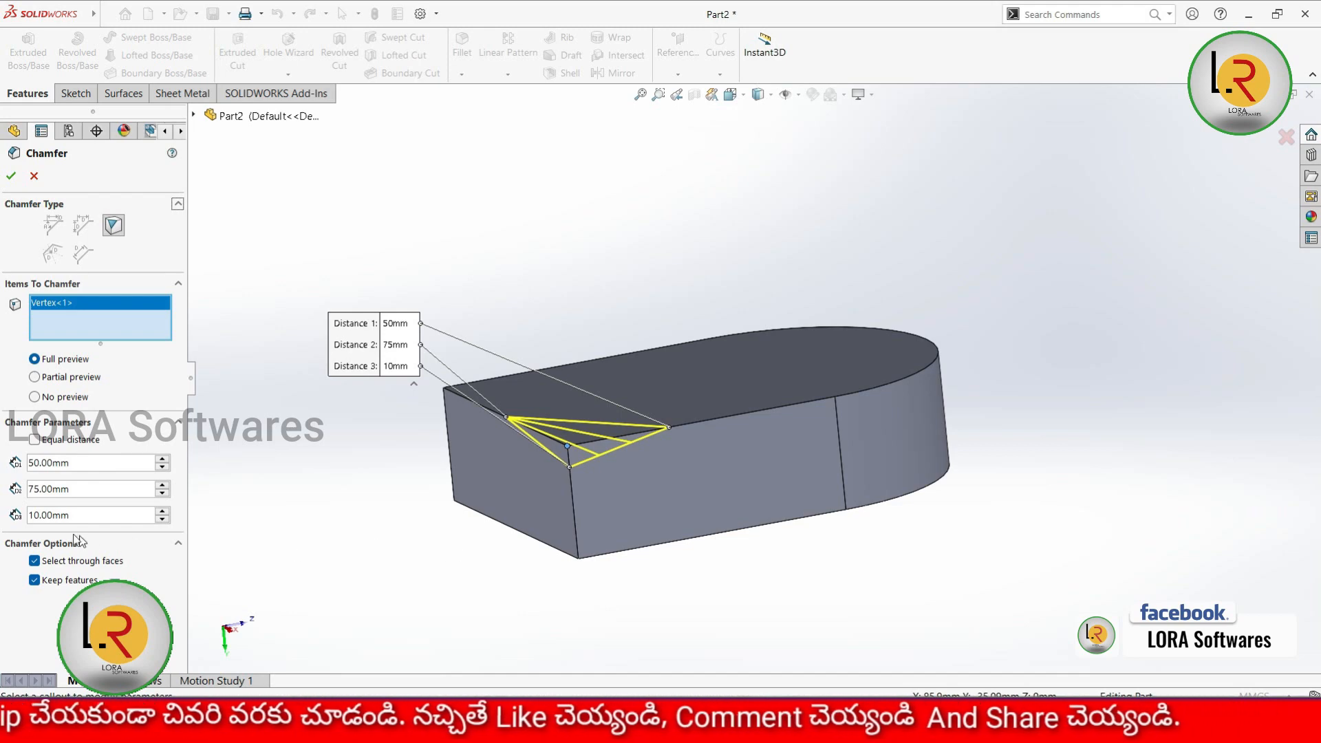
Step: Apply the vertex chamfer with a third distance of 27 mm, and undo it
click(83, 515)
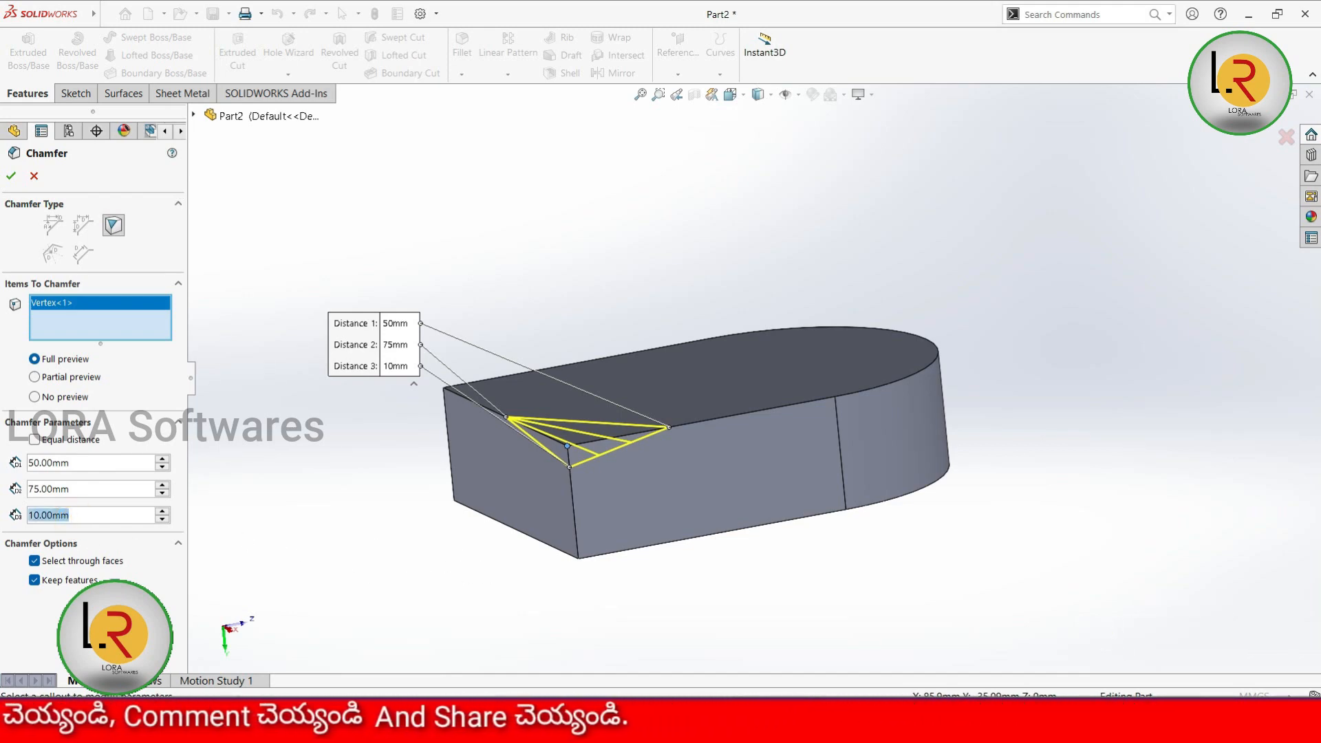
text(2)
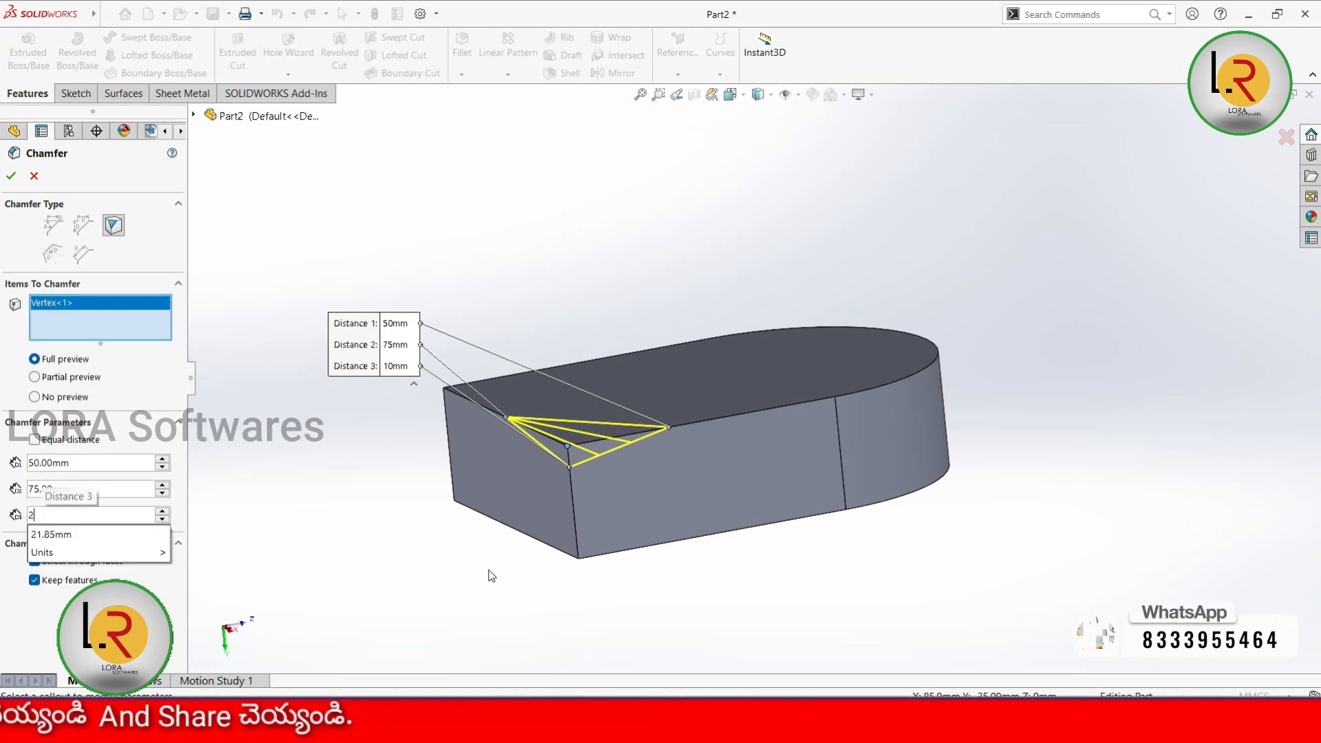
text(7)
key(Return)
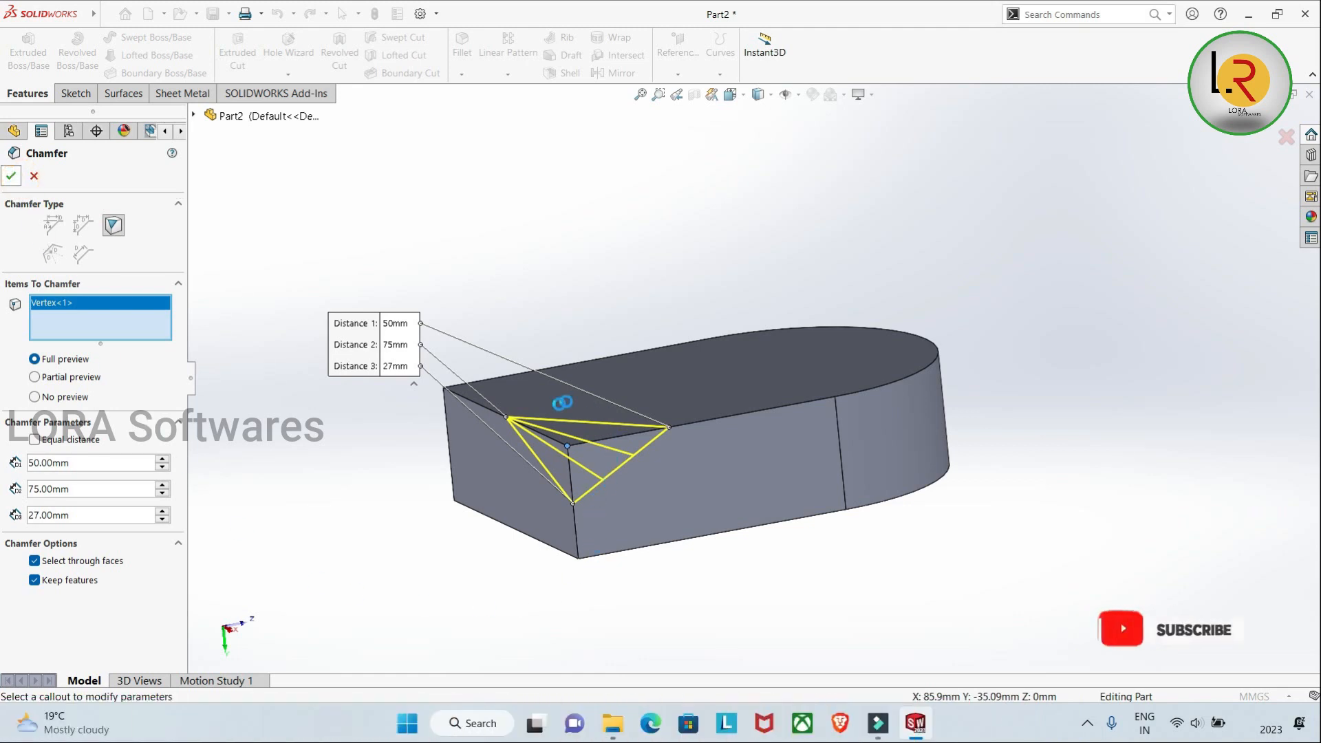
key(Return)
middle_drag(693, 520, 707, 516)
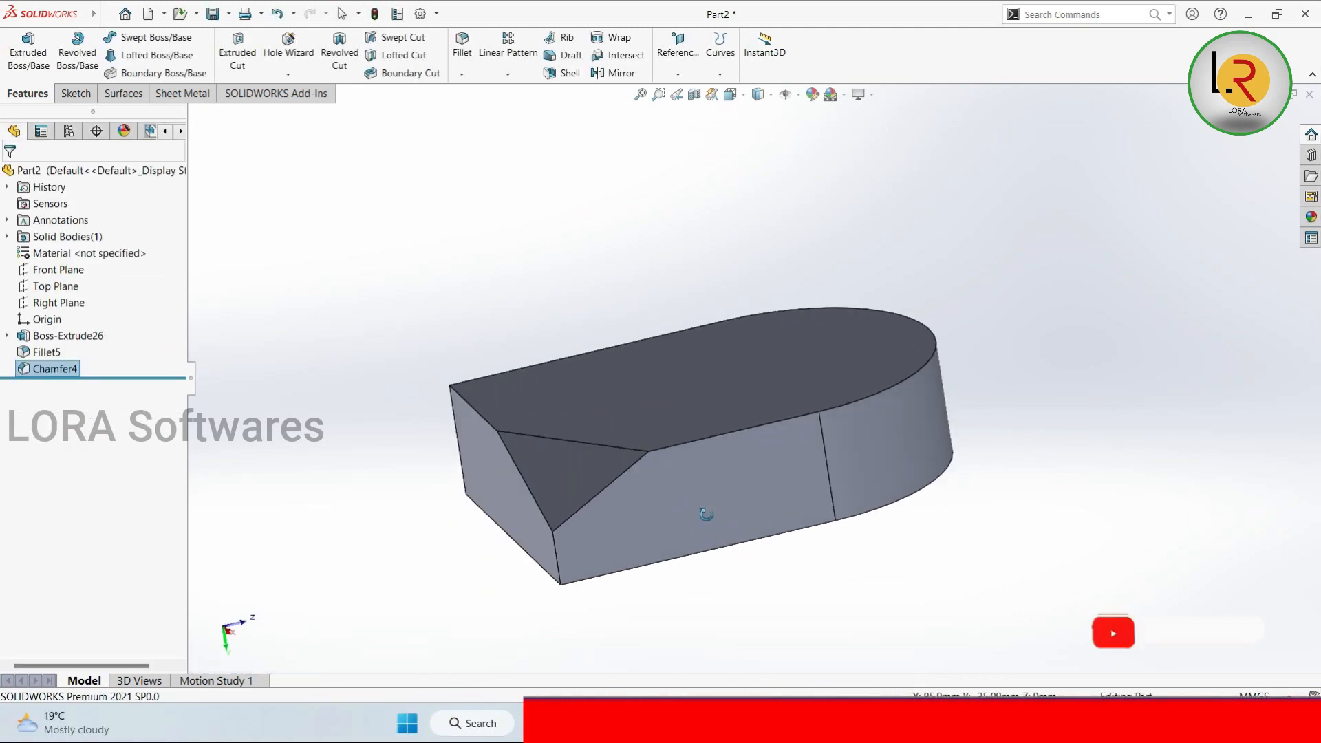
key(ctrl+z)
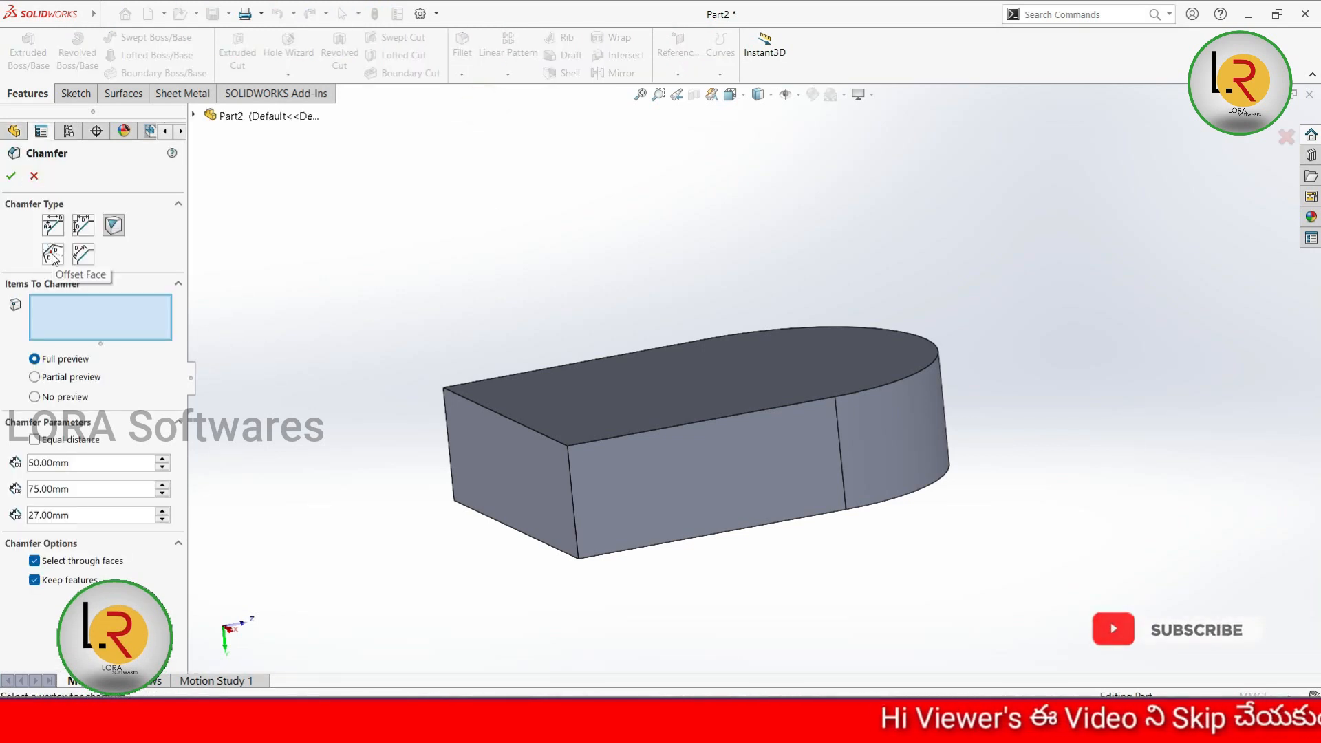
Step: Start a symmetric Offset Face chamfer, try it on the block's whole upper face, and clear that selection
click(53, 256)
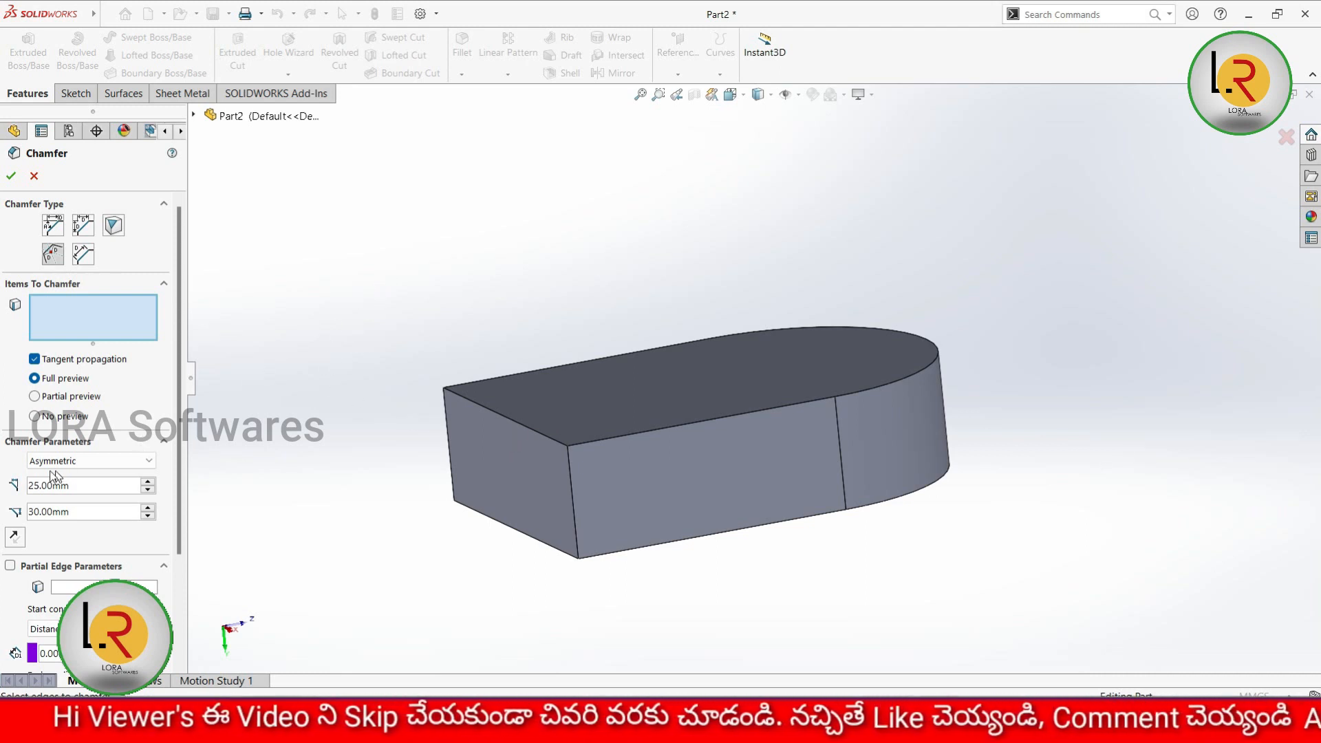
click(69, 461)
click(75, 482)
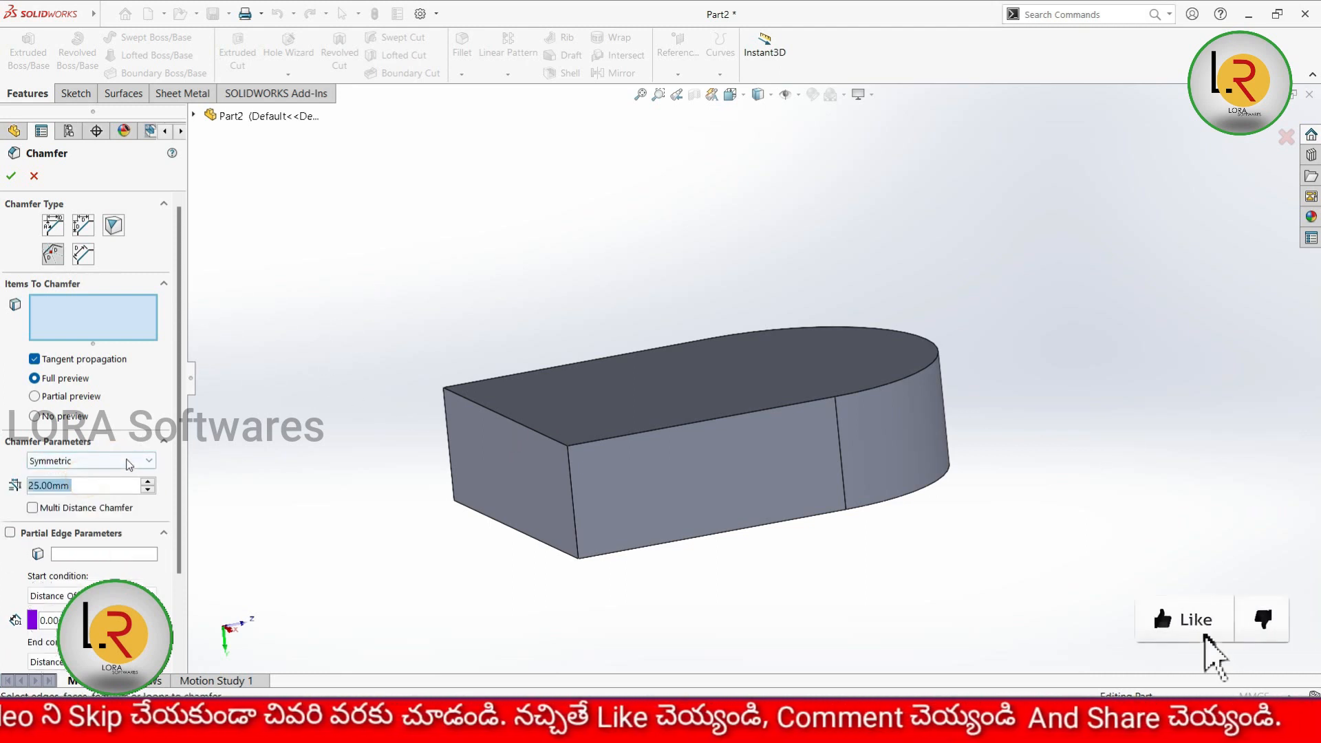
click(560, 418)
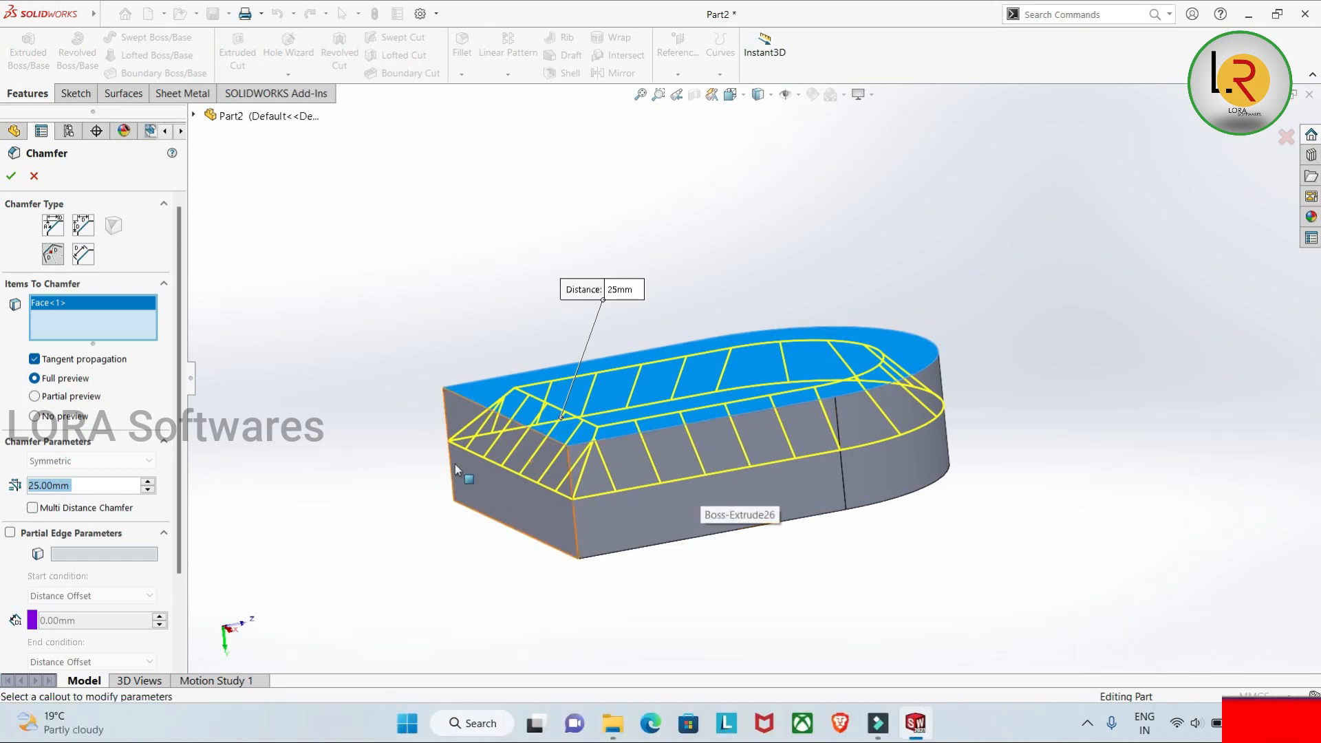
click(125, 316)
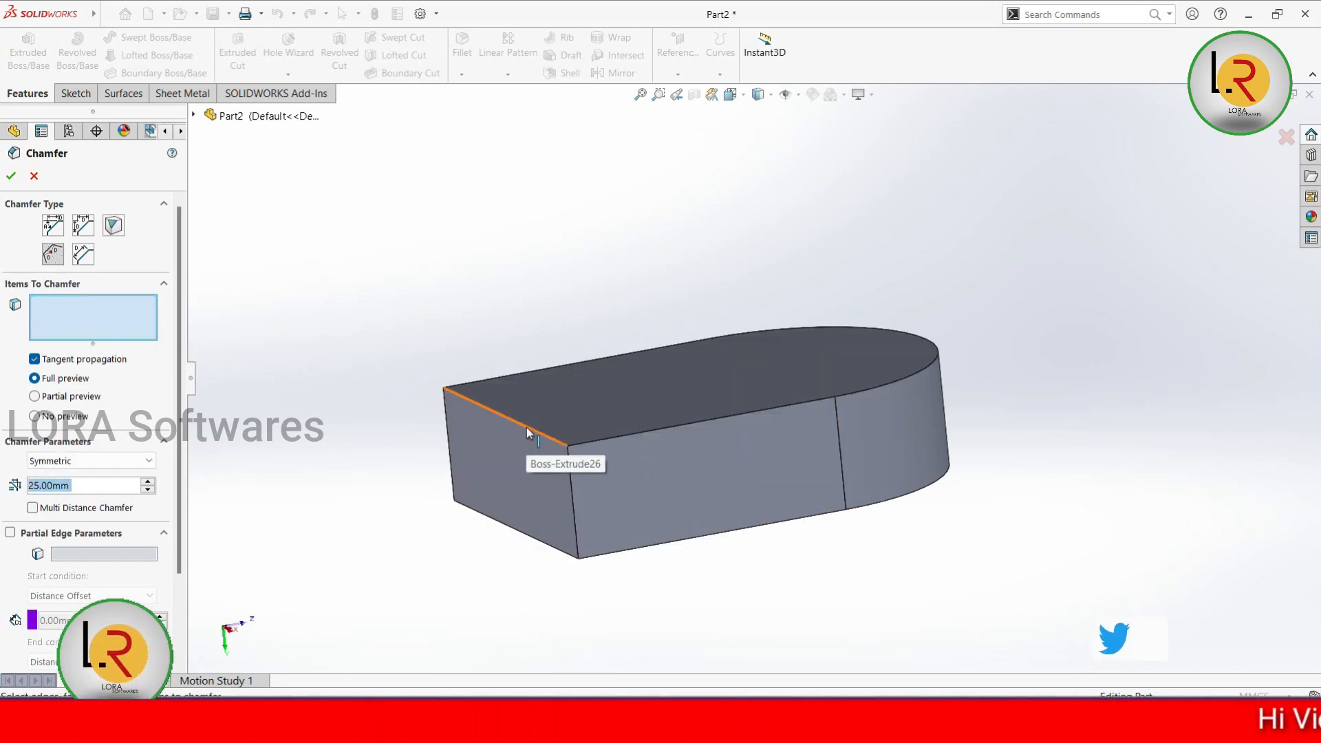
Step: Apply the symmetric Offset Face chamfer of 25 mm to the upper edge of the block's flat end
click(526, 427)
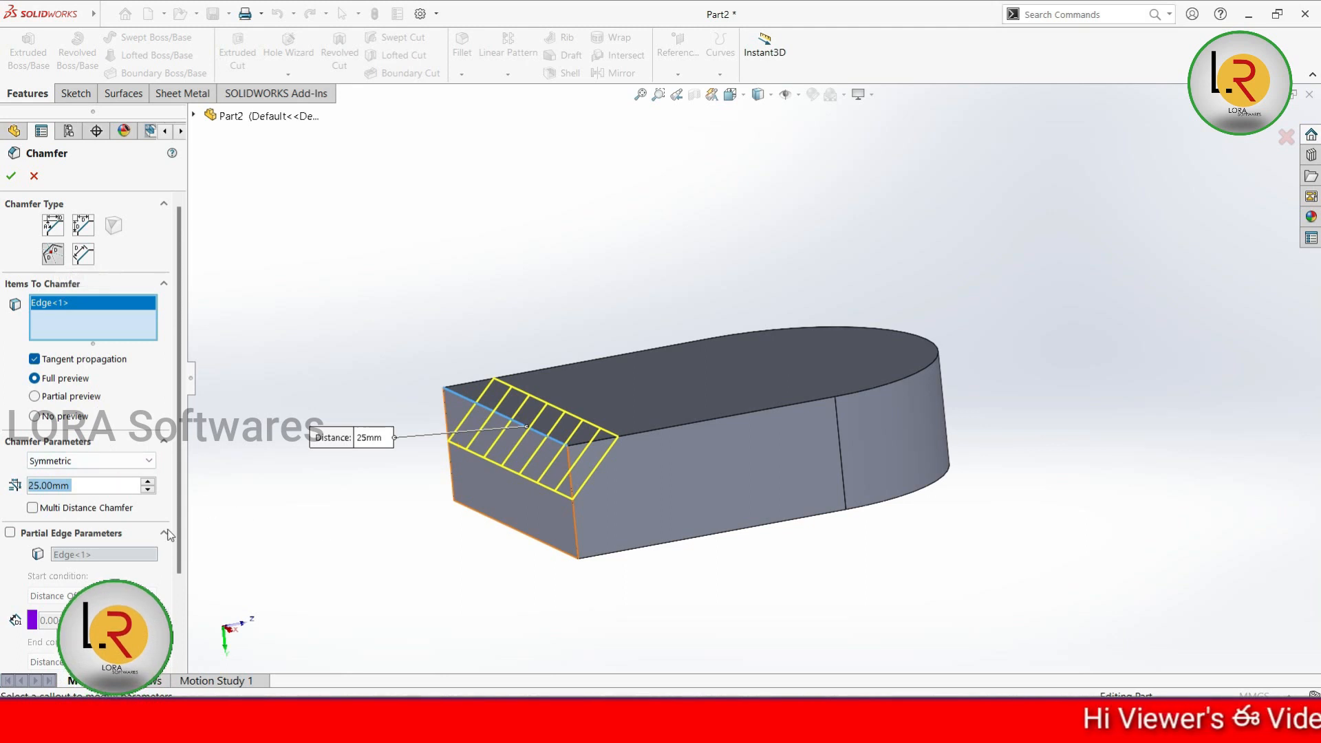
click(114, 468)
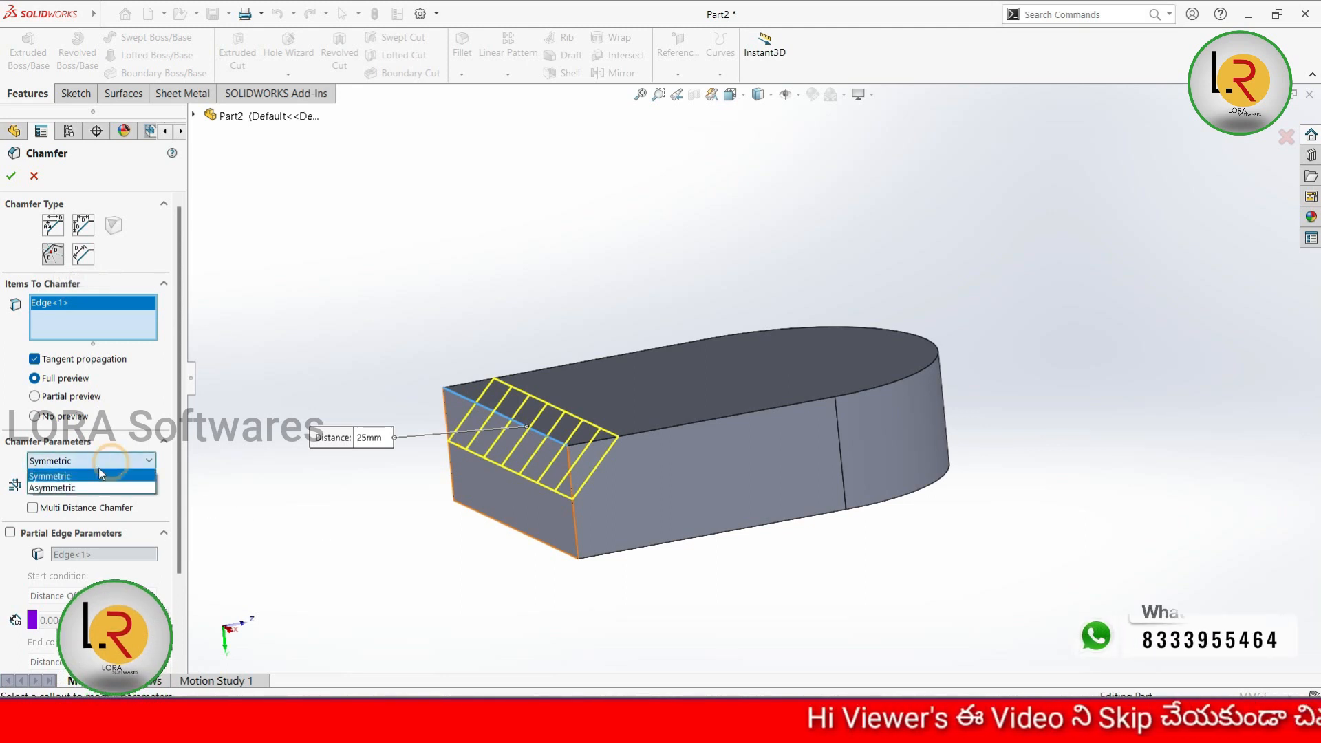
click(93, 465)
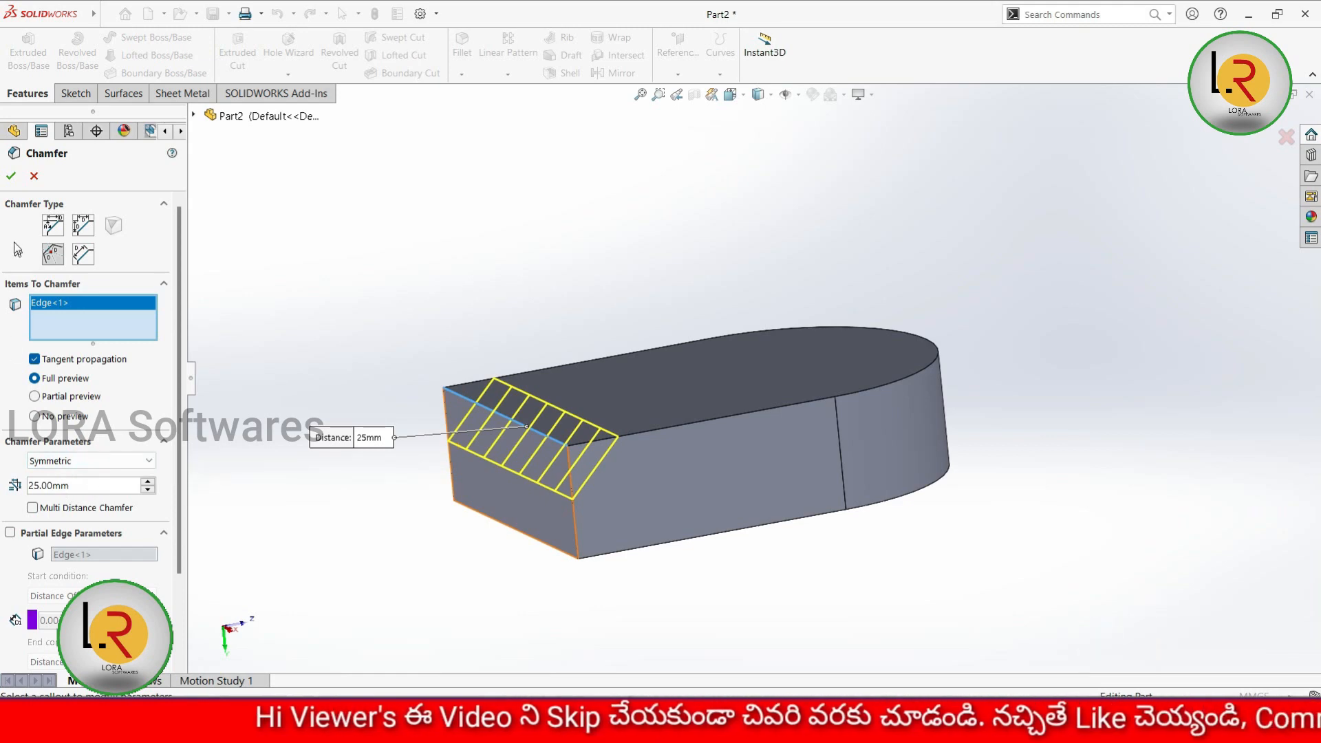
click(11, 175)
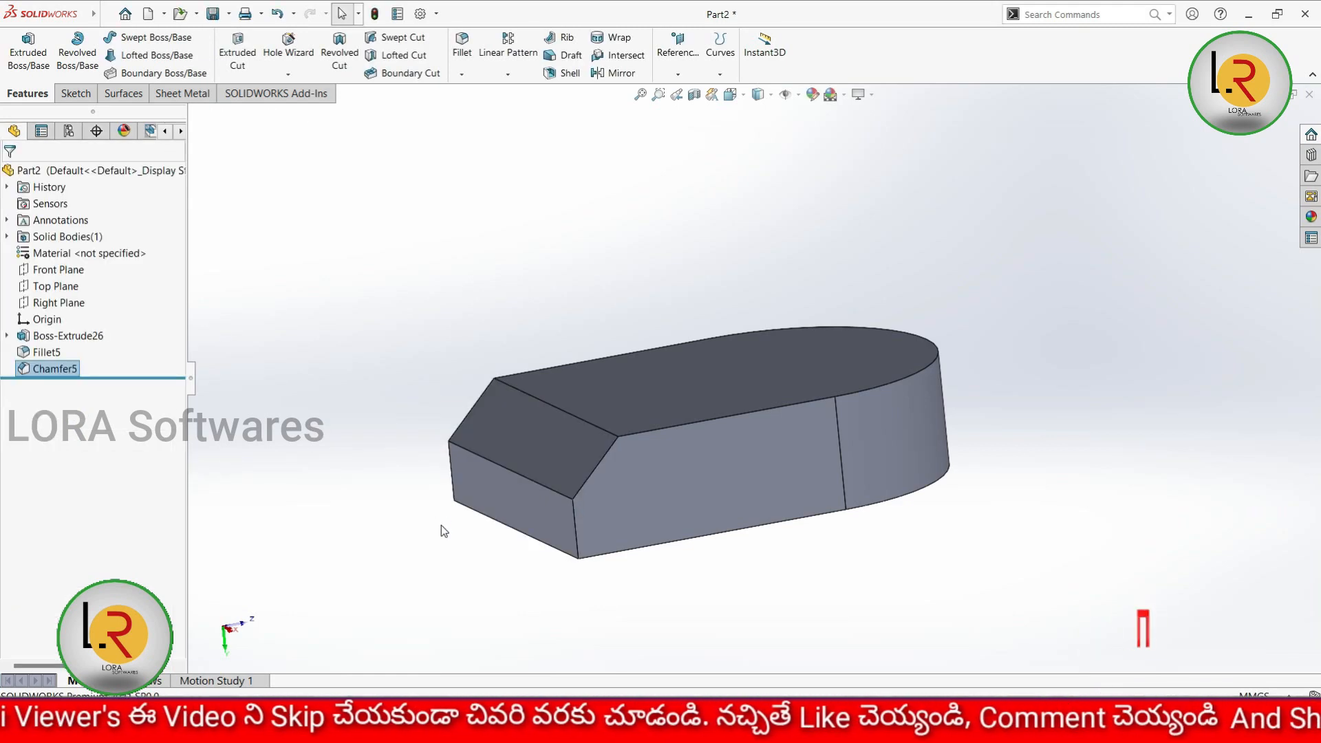
Step: Start another symmetric 25 mm chamfer on the opposite edge of the flat end and switch its type to Offset Face
click(462, 74)
click(489, 107)
click(83, 227)
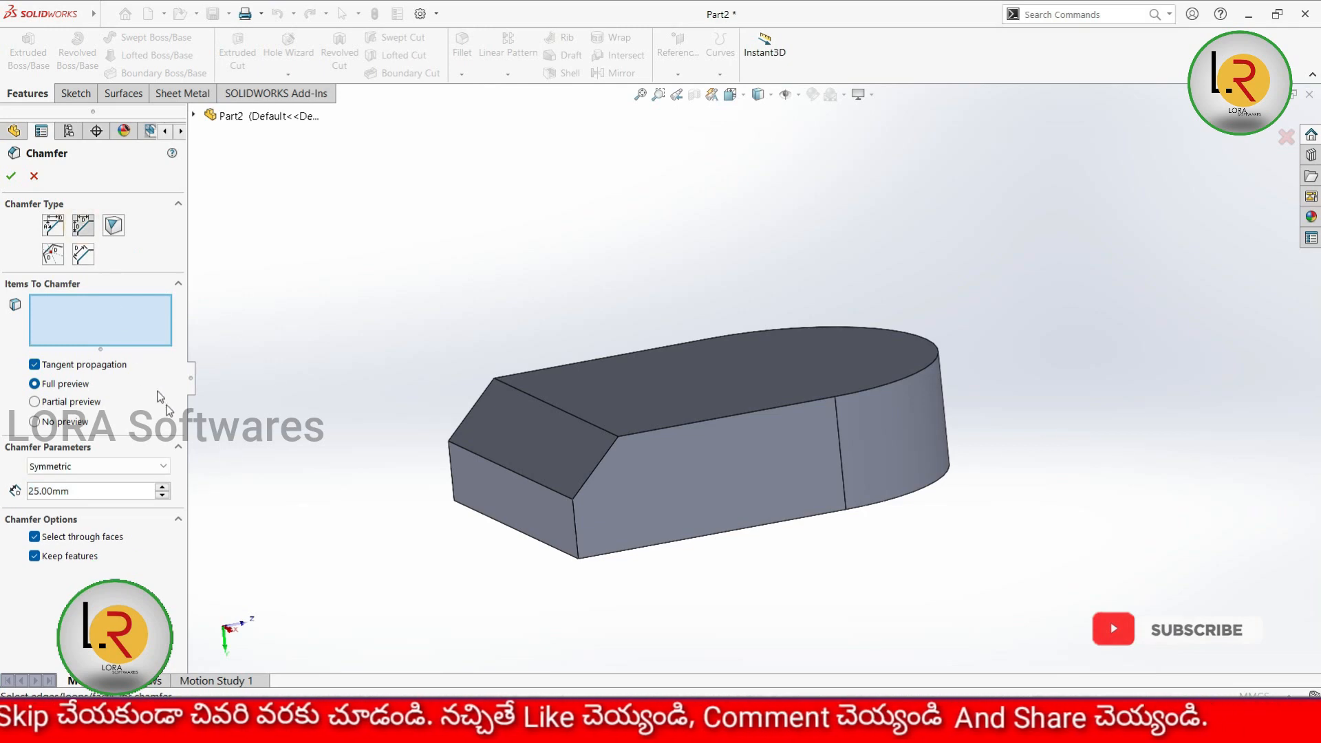
middle_drag(508, 554, 488, 323)
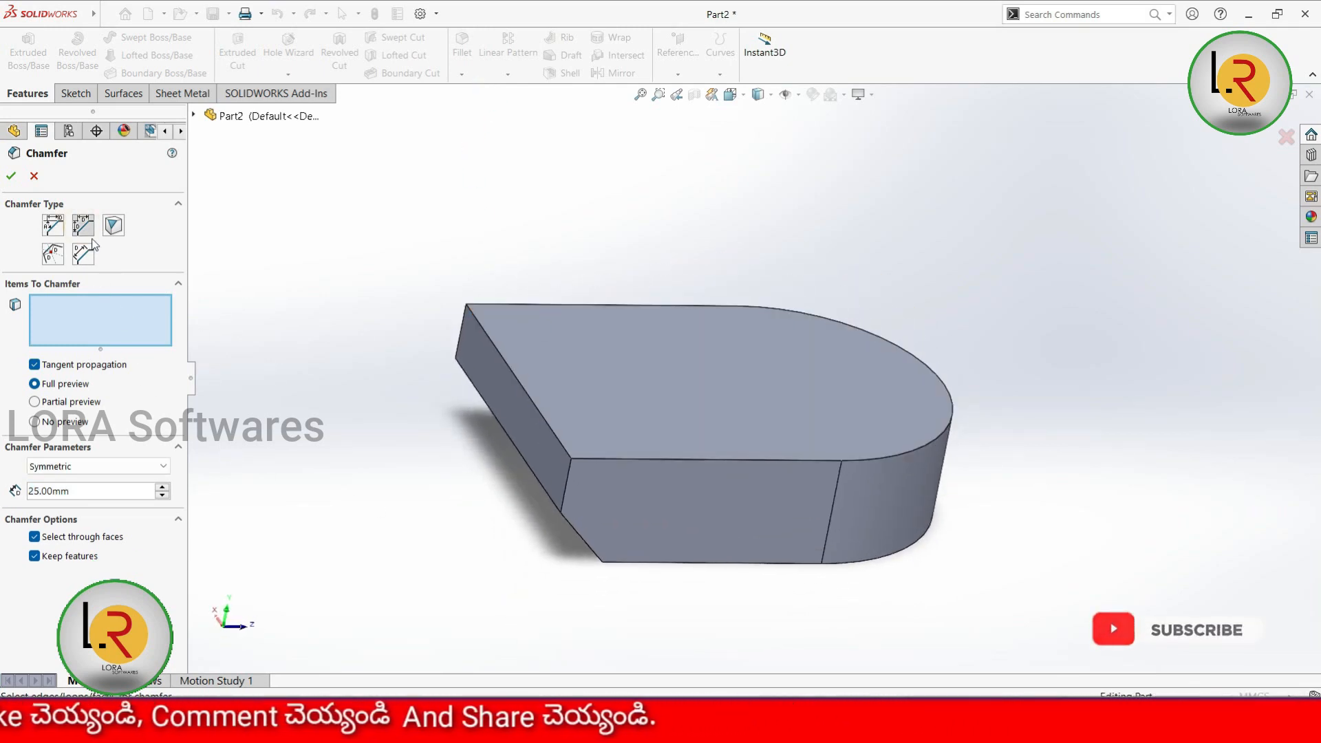
click(513, 374)
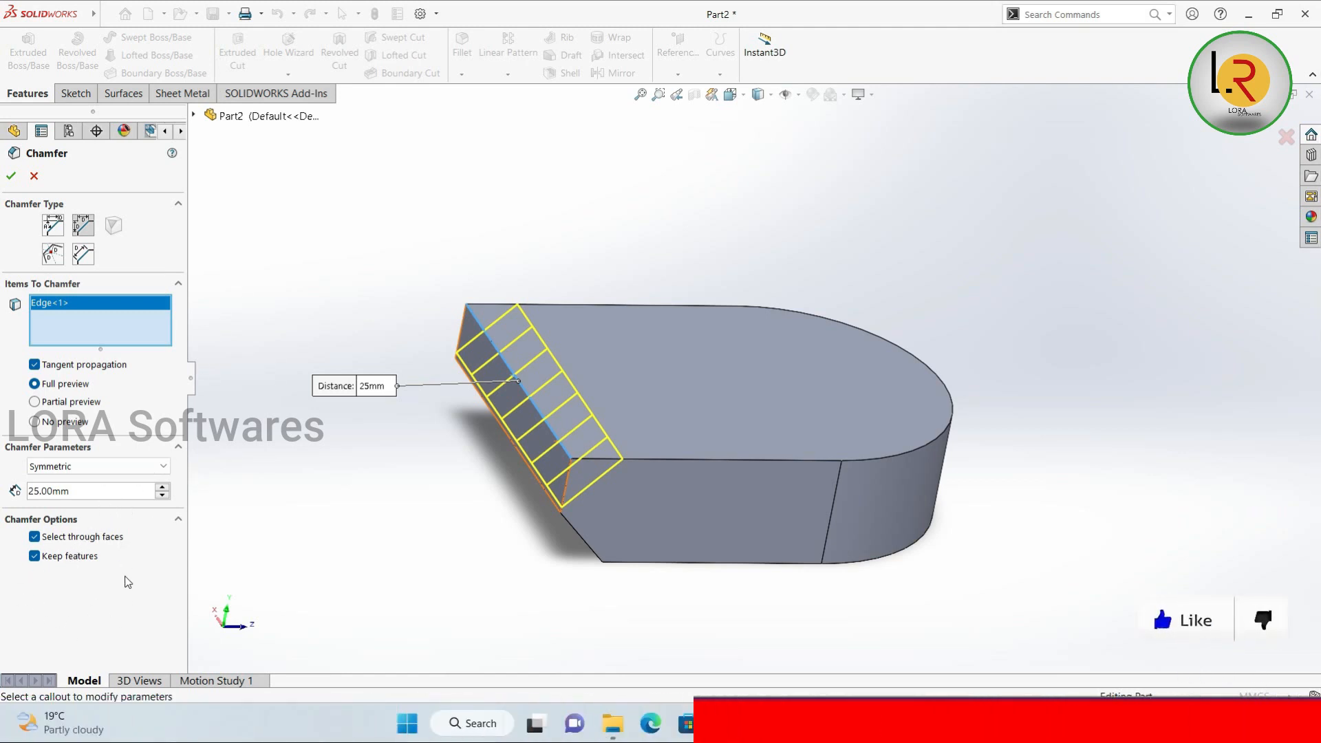
click(54, 254)
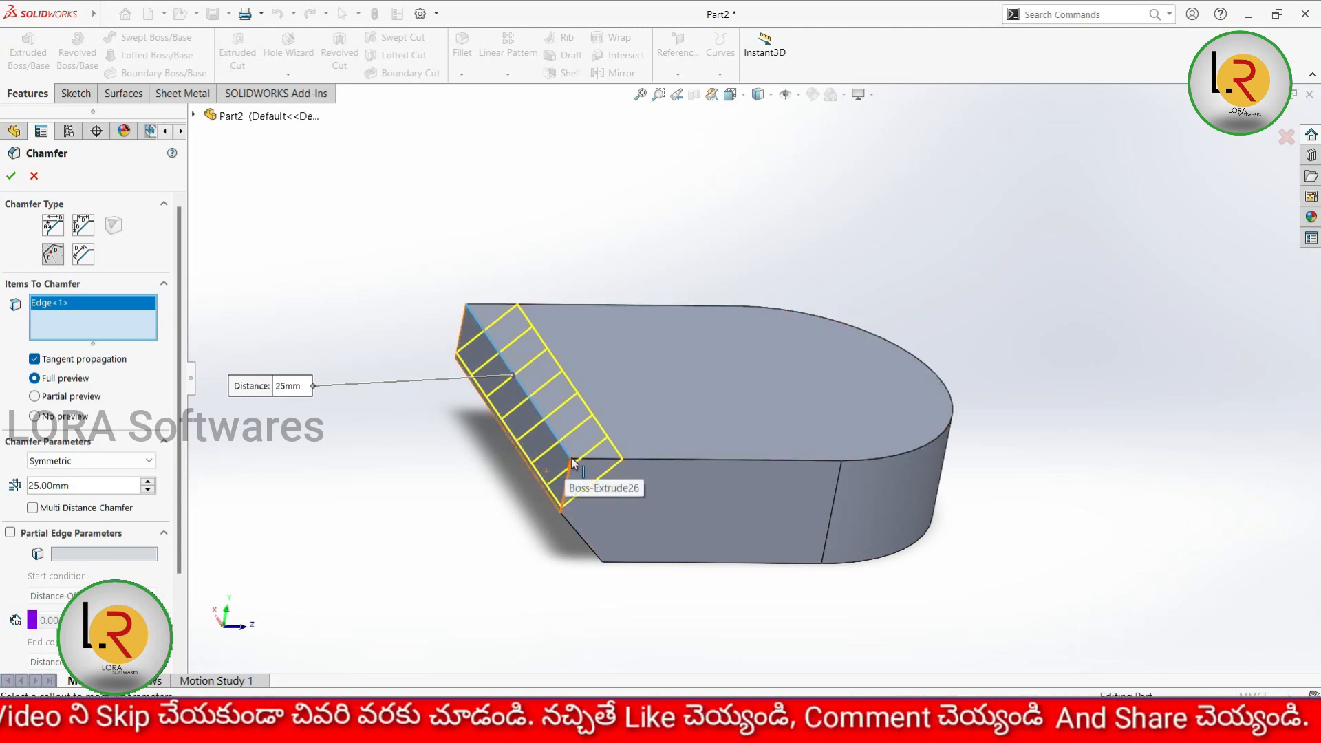
Step: Enable partial edge parameters with a 10 mm start offset and a 25 mm end offset, and apply the chamfer
click(10, 533)
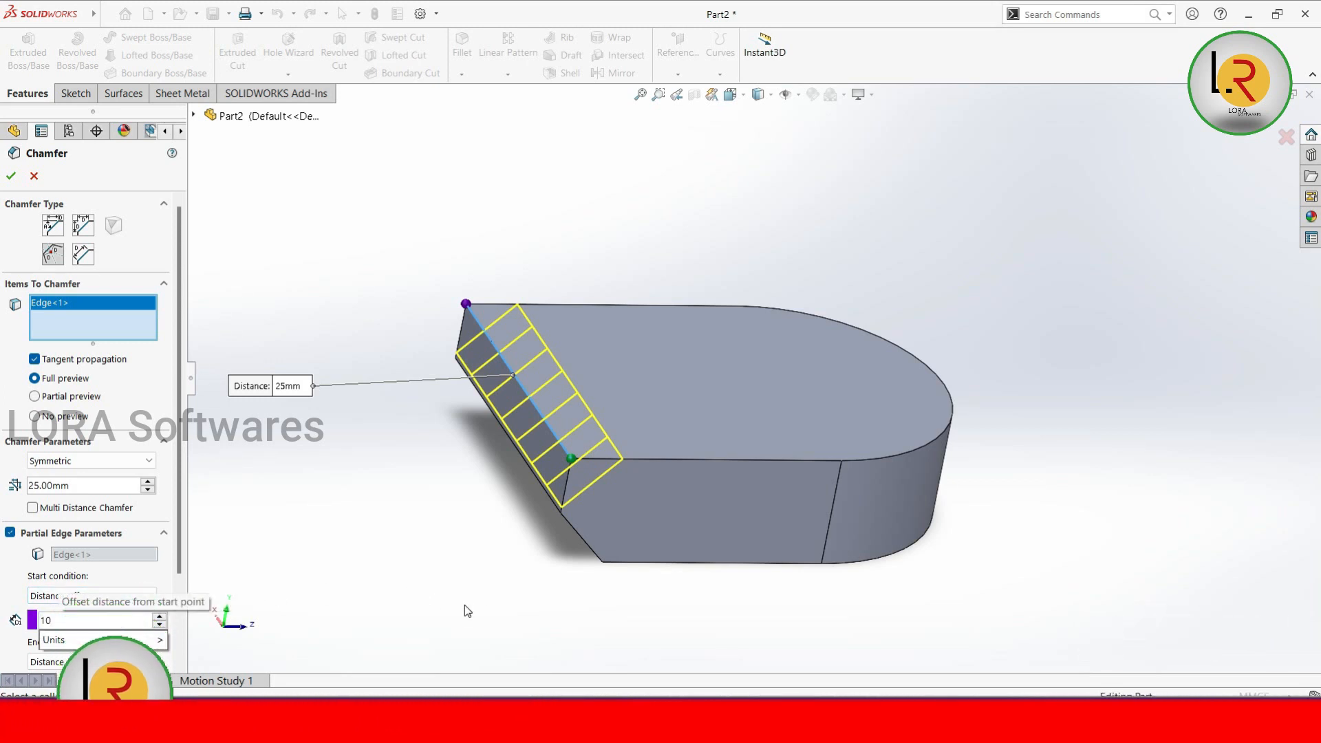
key(Return)
scroll(85, 607, down, 2)
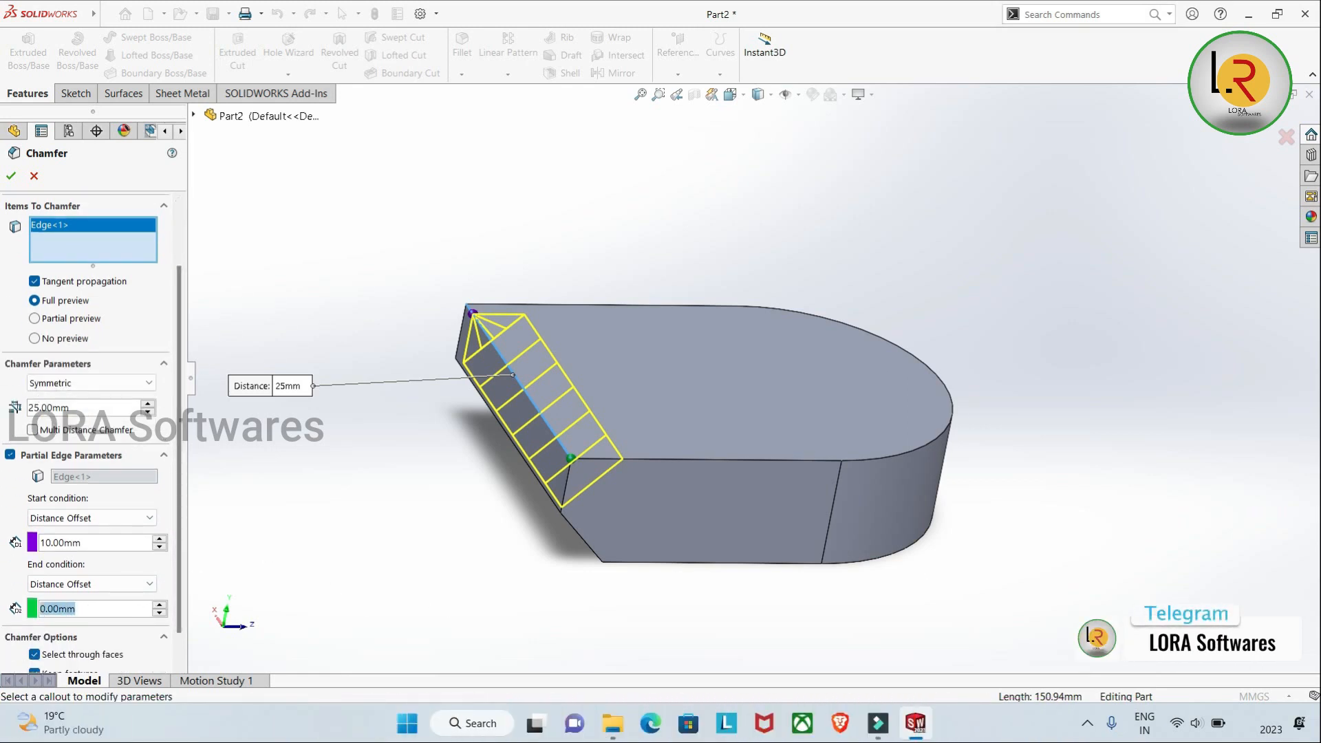
text(25)
key(Return)
drag(177, 429, 178, 315)
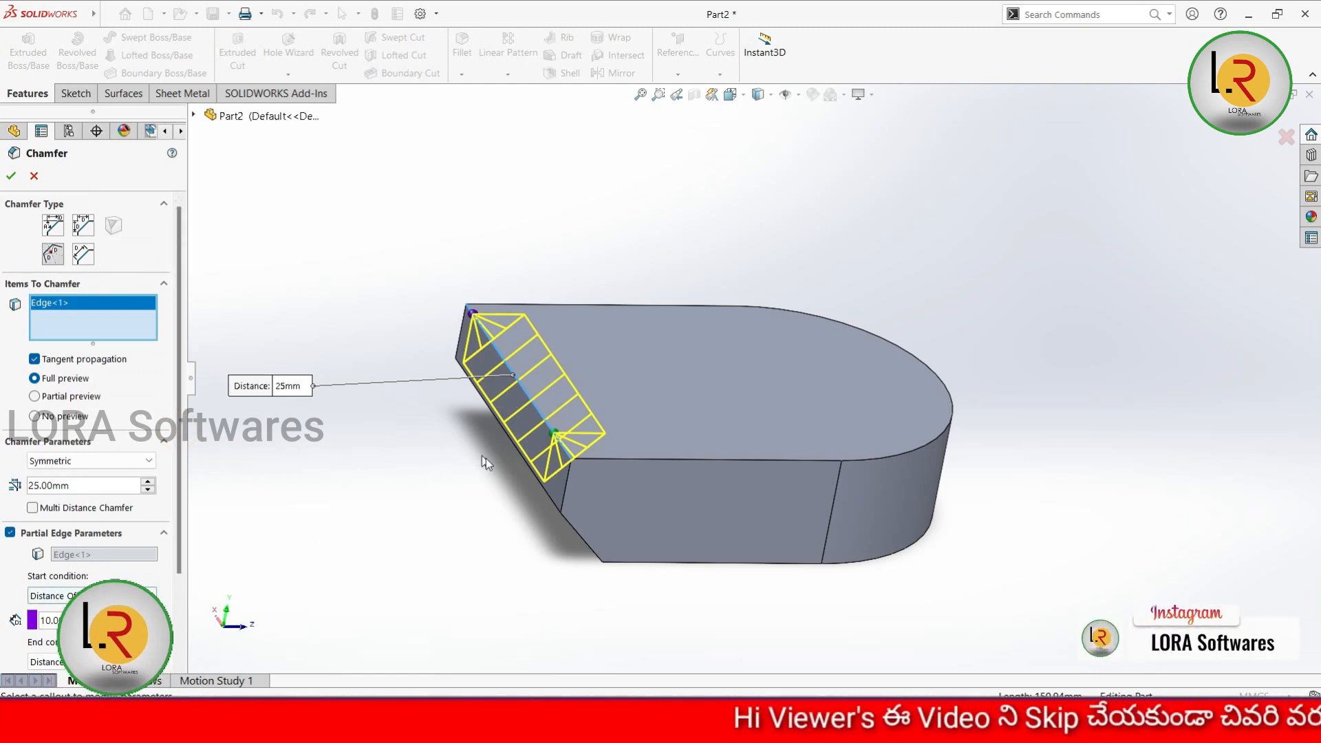
middle_drag(421, 524, 466, 555)
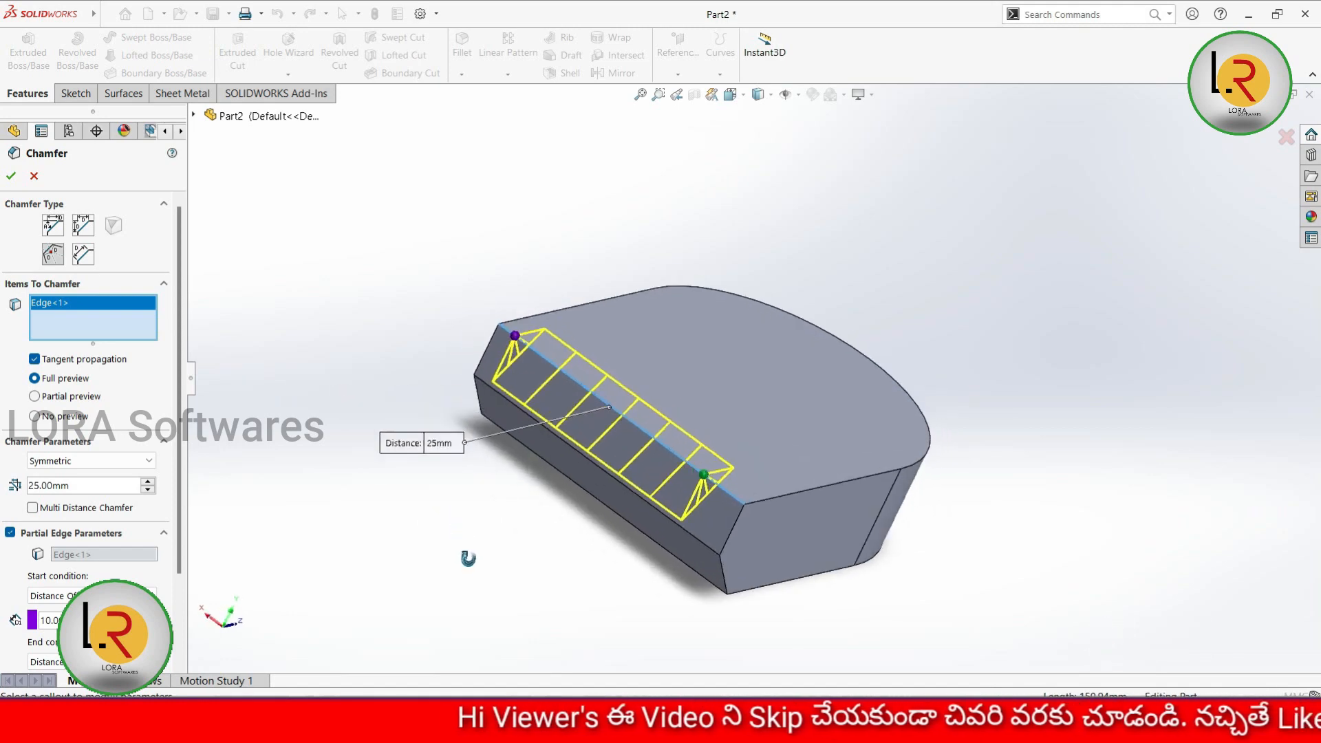
key(Return)
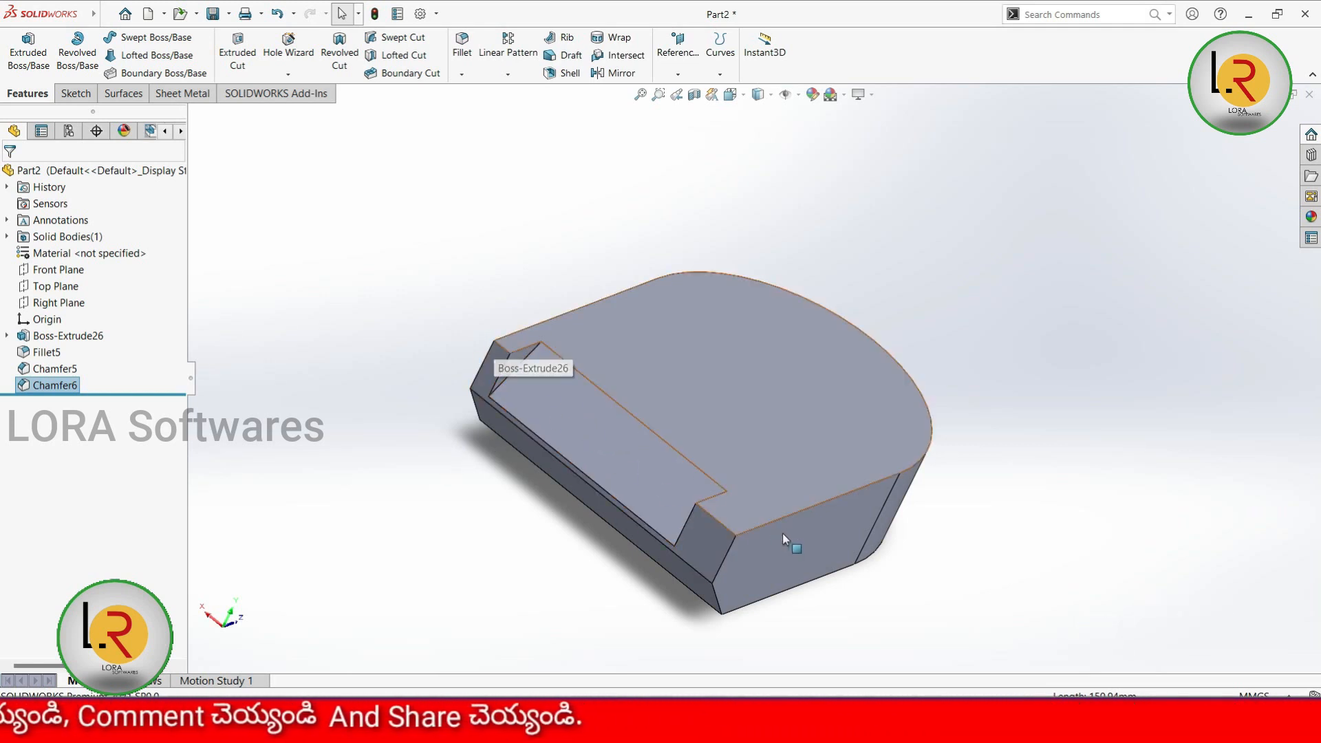
middle_drag(527, 546, 478, 492)
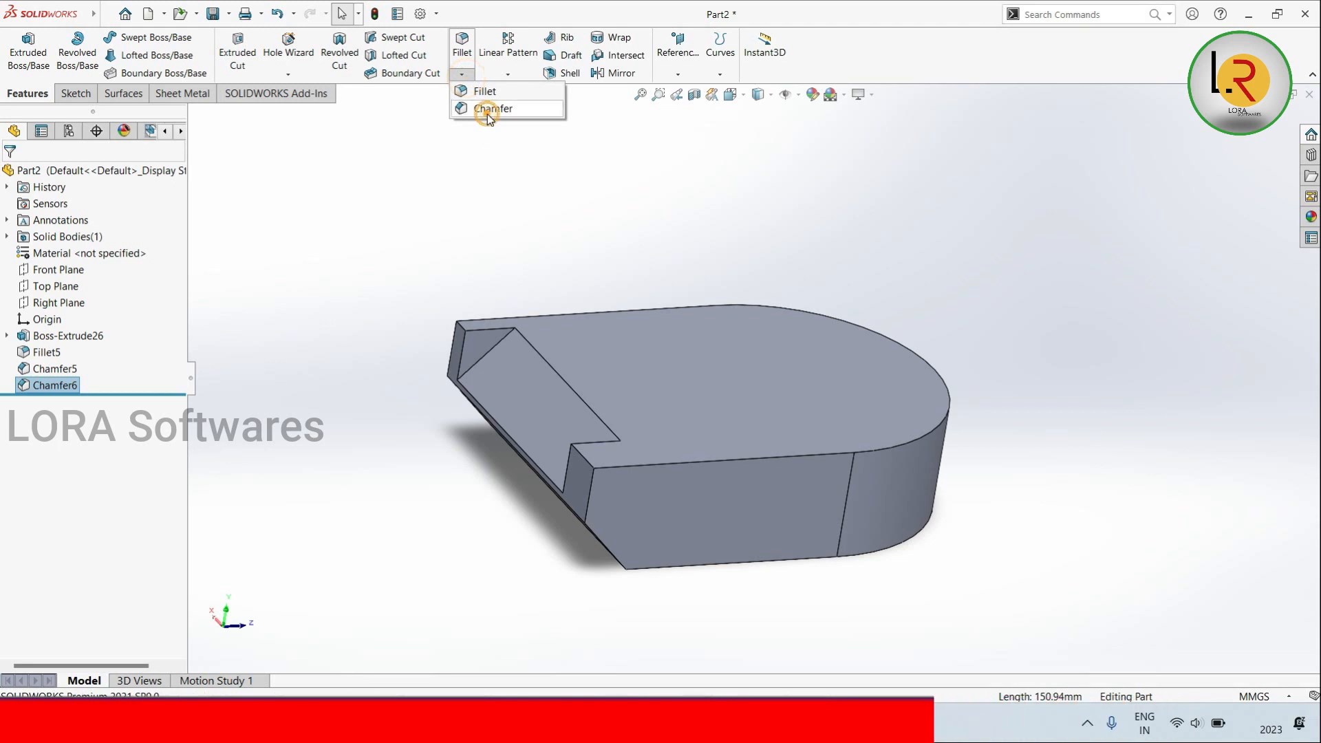
Step: Leave the newly opened chamfer and undo both Offset Face chamfers on the block's flat end
click(487, 110)
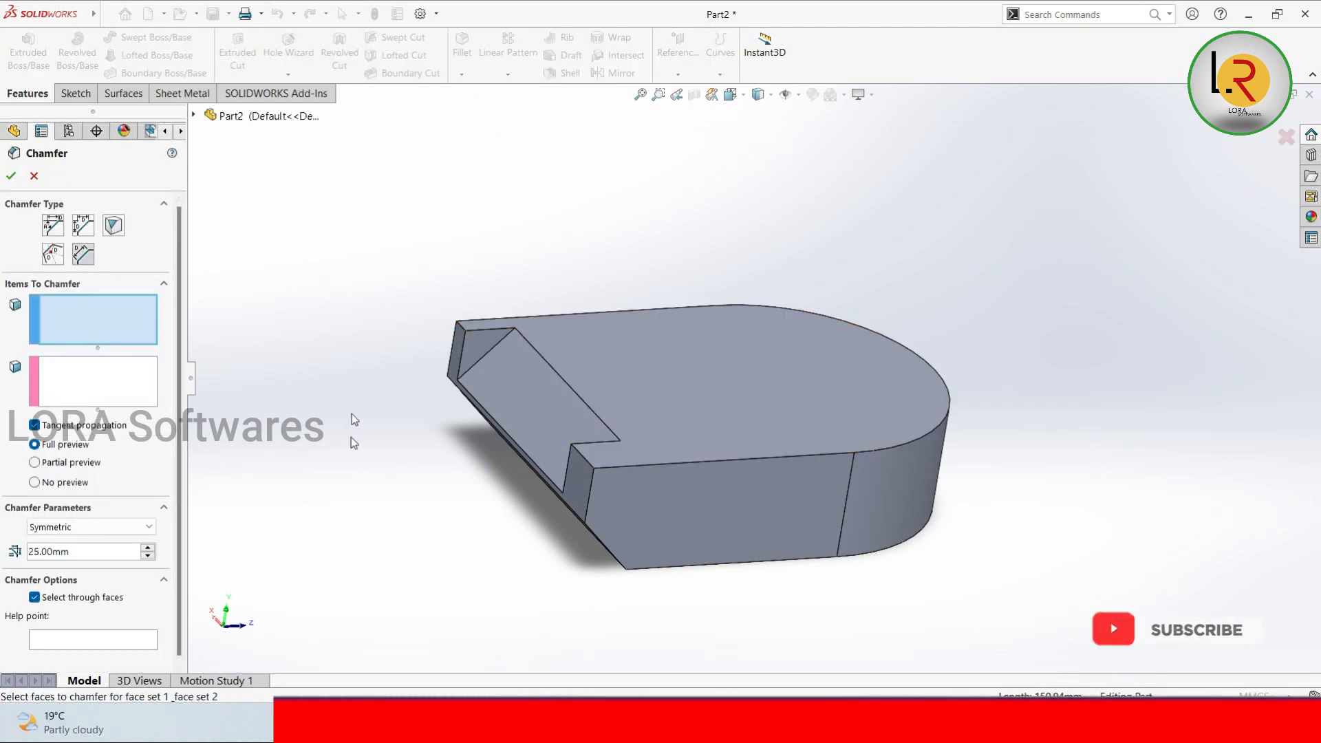
click(34, 176)
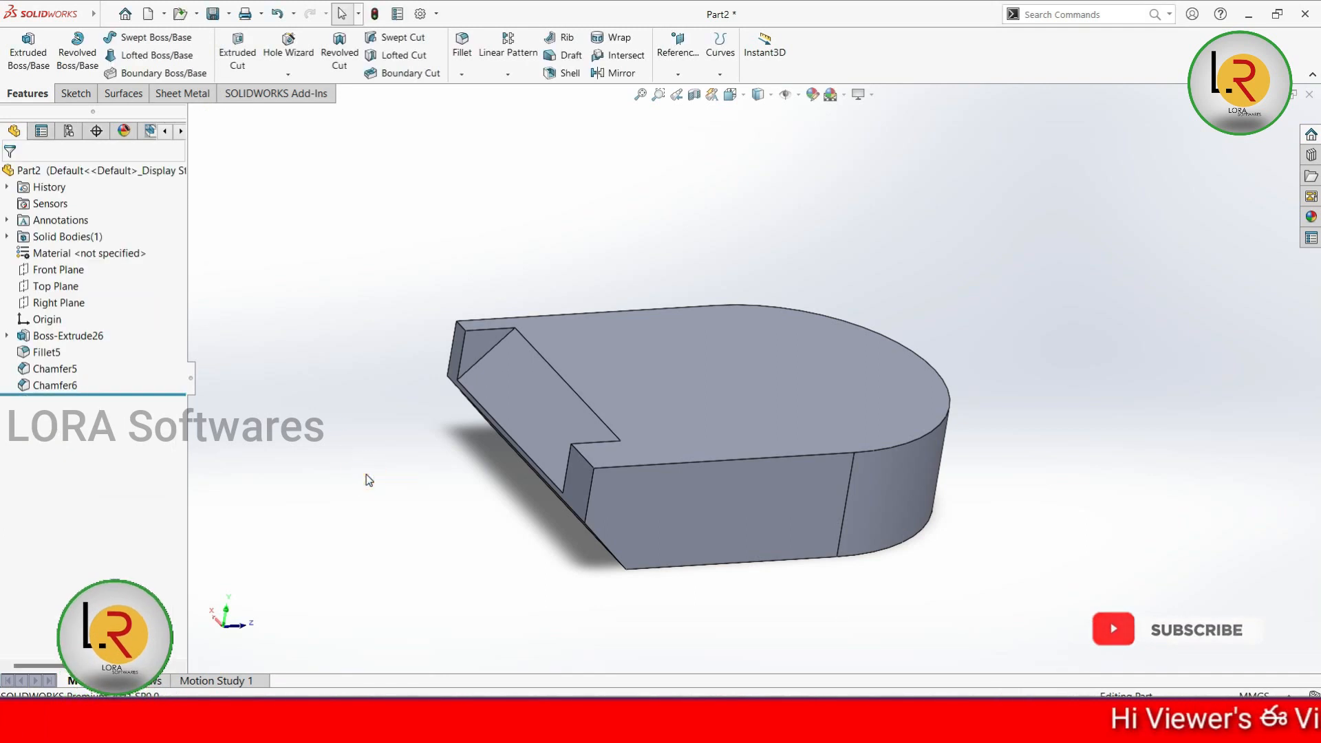
key(ctrl+z)
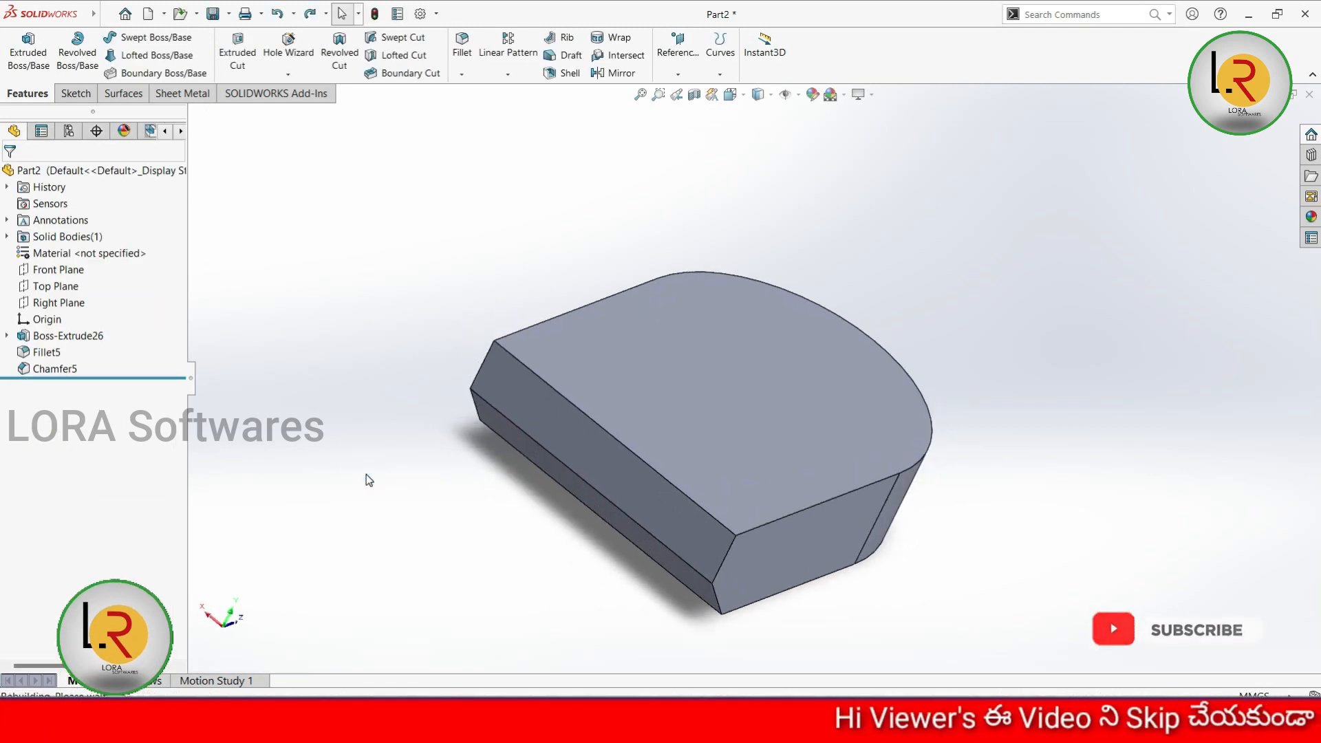
key(ctrl+z)
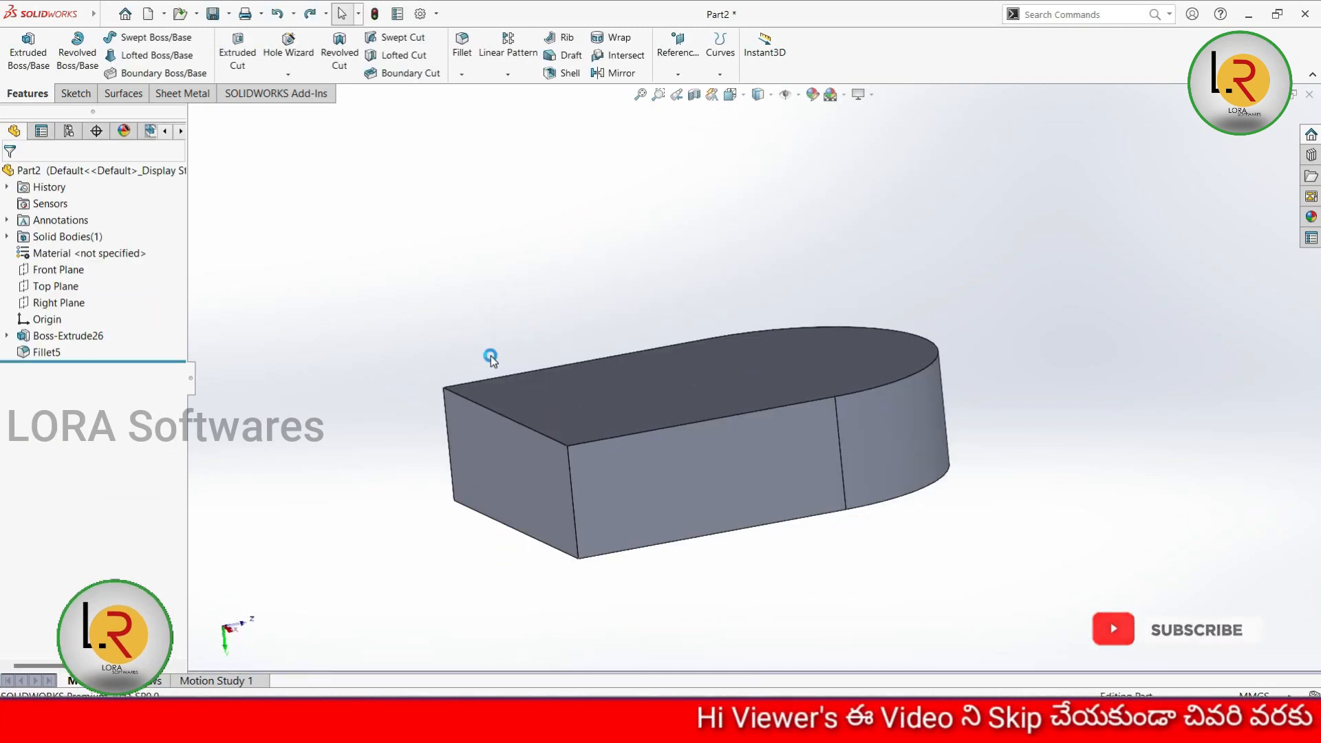
Step: Start a Face Face chamfer with the block's upper face as the first set and the flat end face as the second
click(461, 74)
click(490, 109)
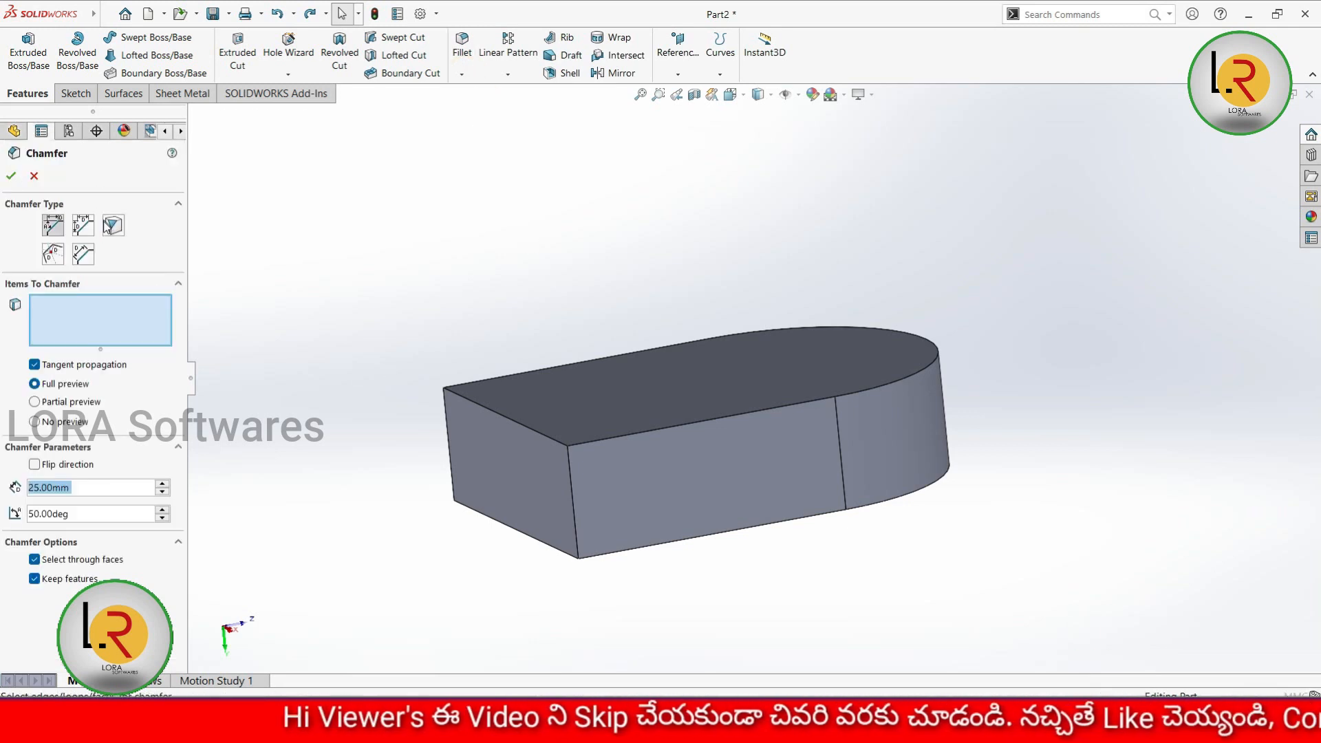
click(83, 254)
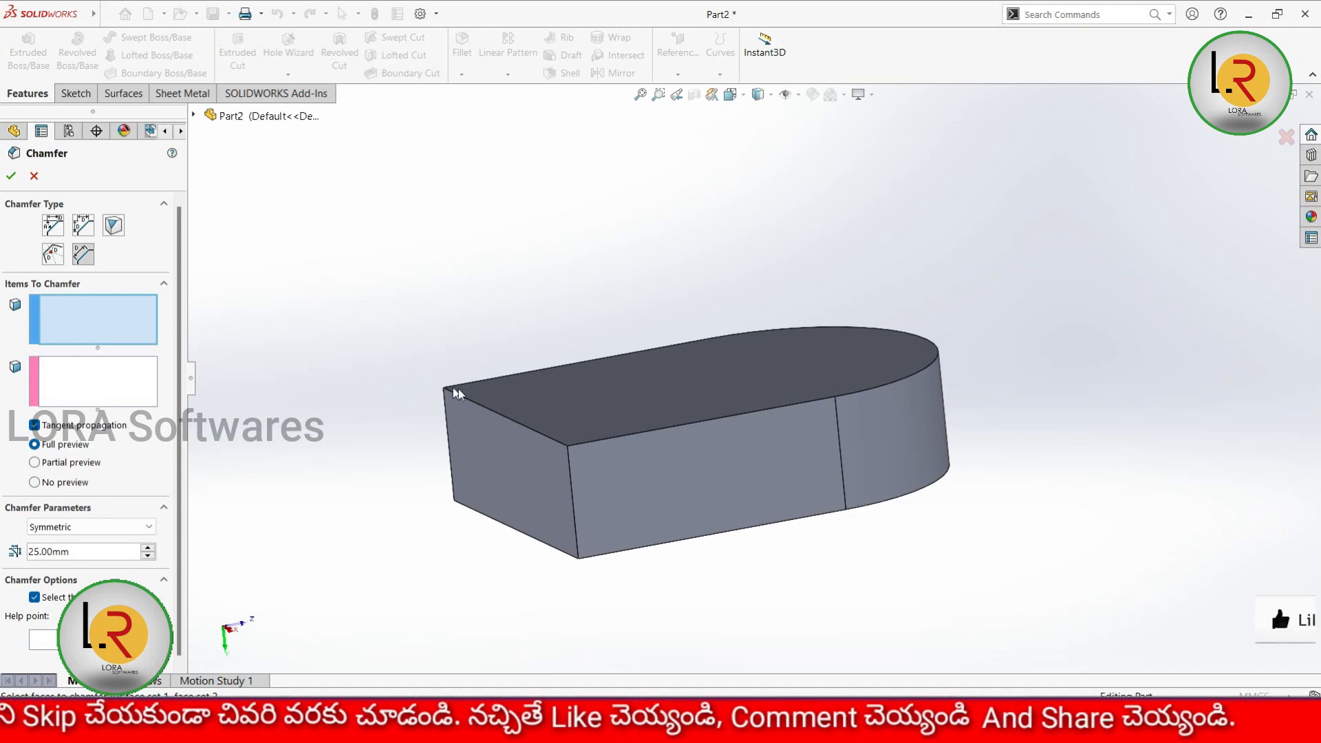
click(536, 409)
click(103, 365)
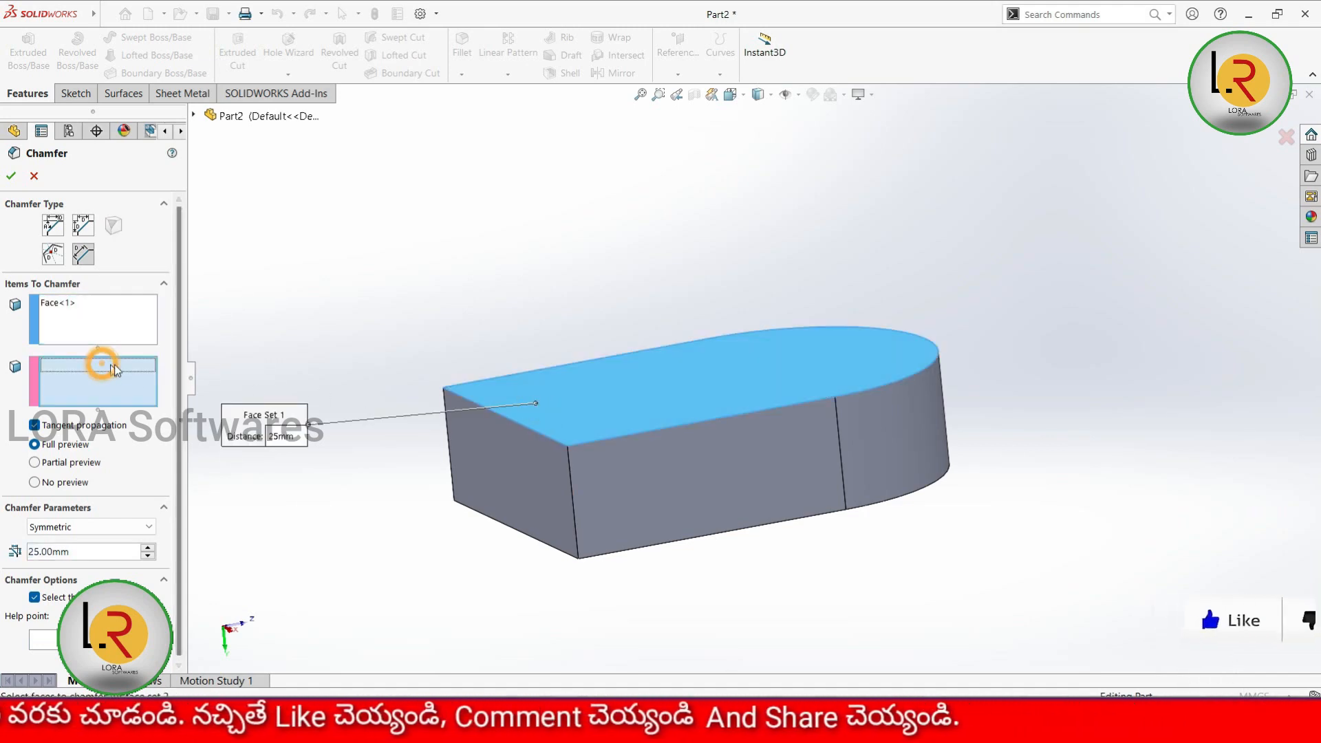
click(524, 493)
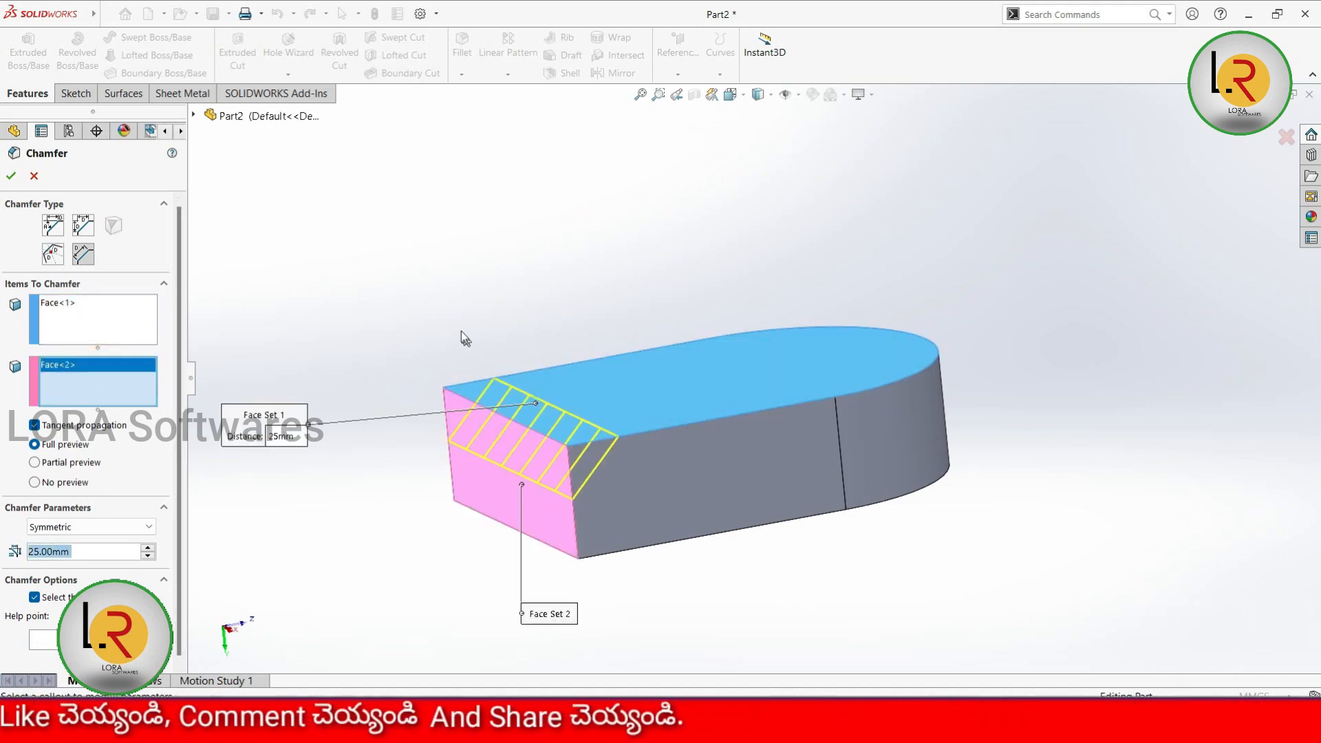
Step: Add the adjacent flat side face to the first face set and set the symmetric distance to 35 mm
middle_drag(461, 331, 501, 357)
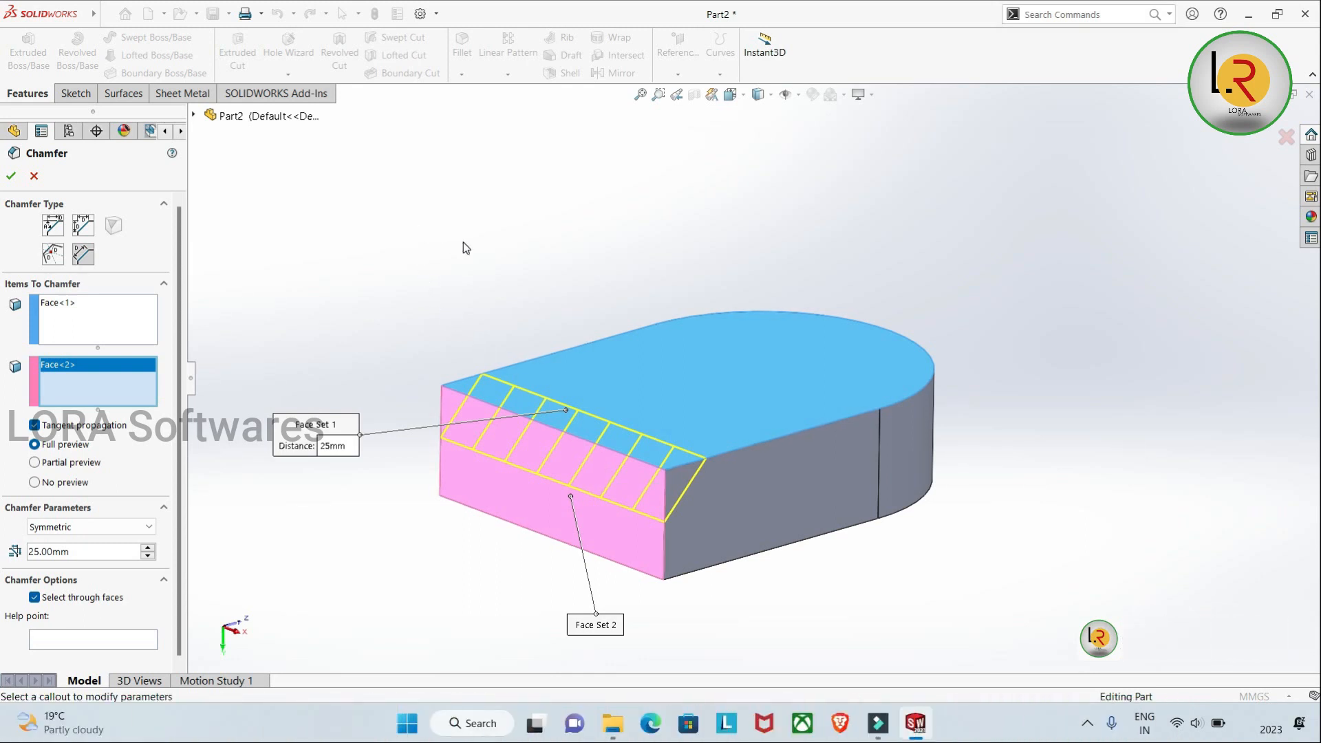
click(73, 331)
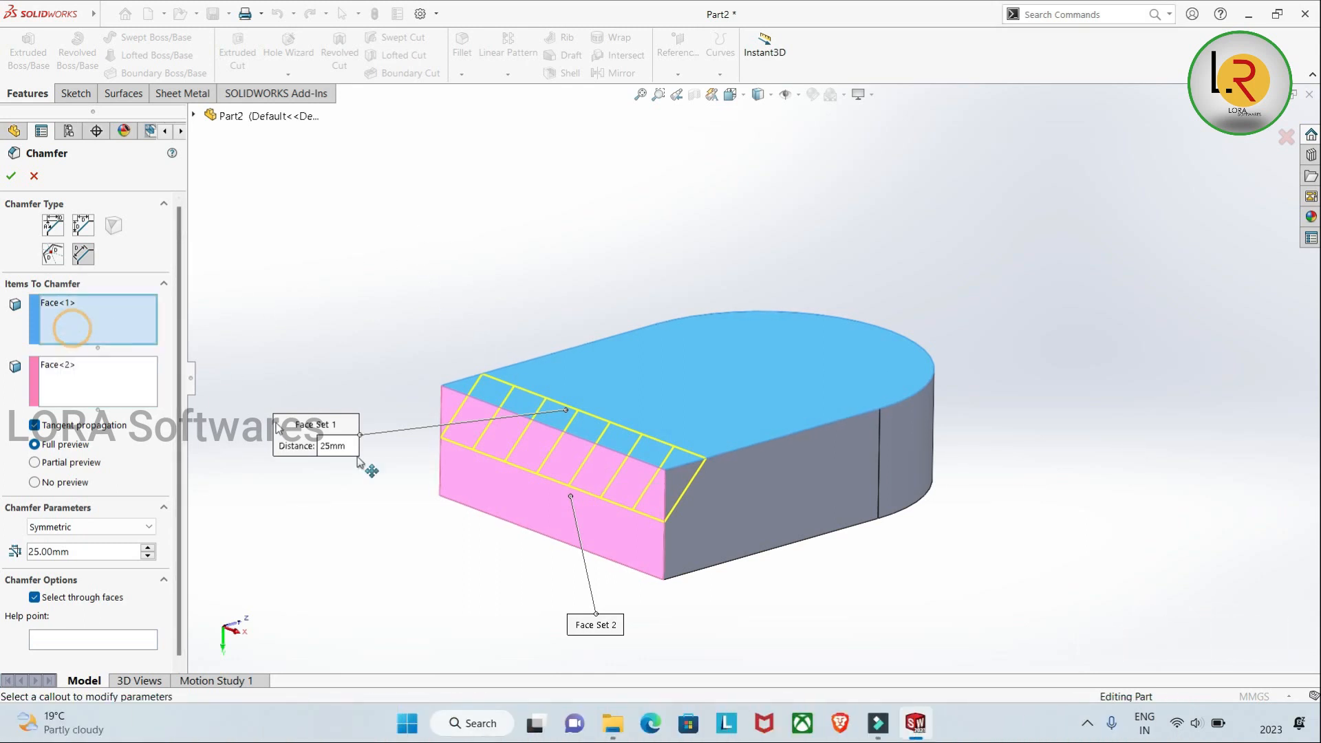
click(752, 505)
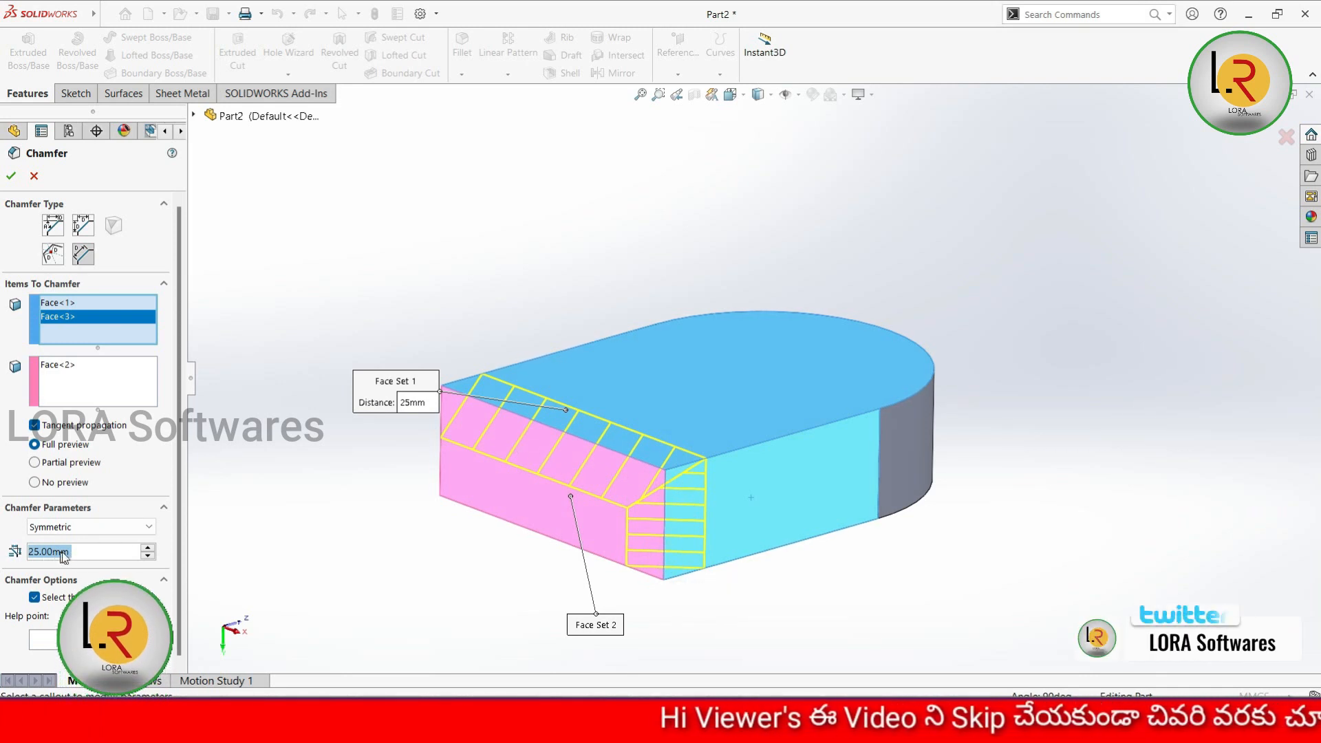
click(147, 551)
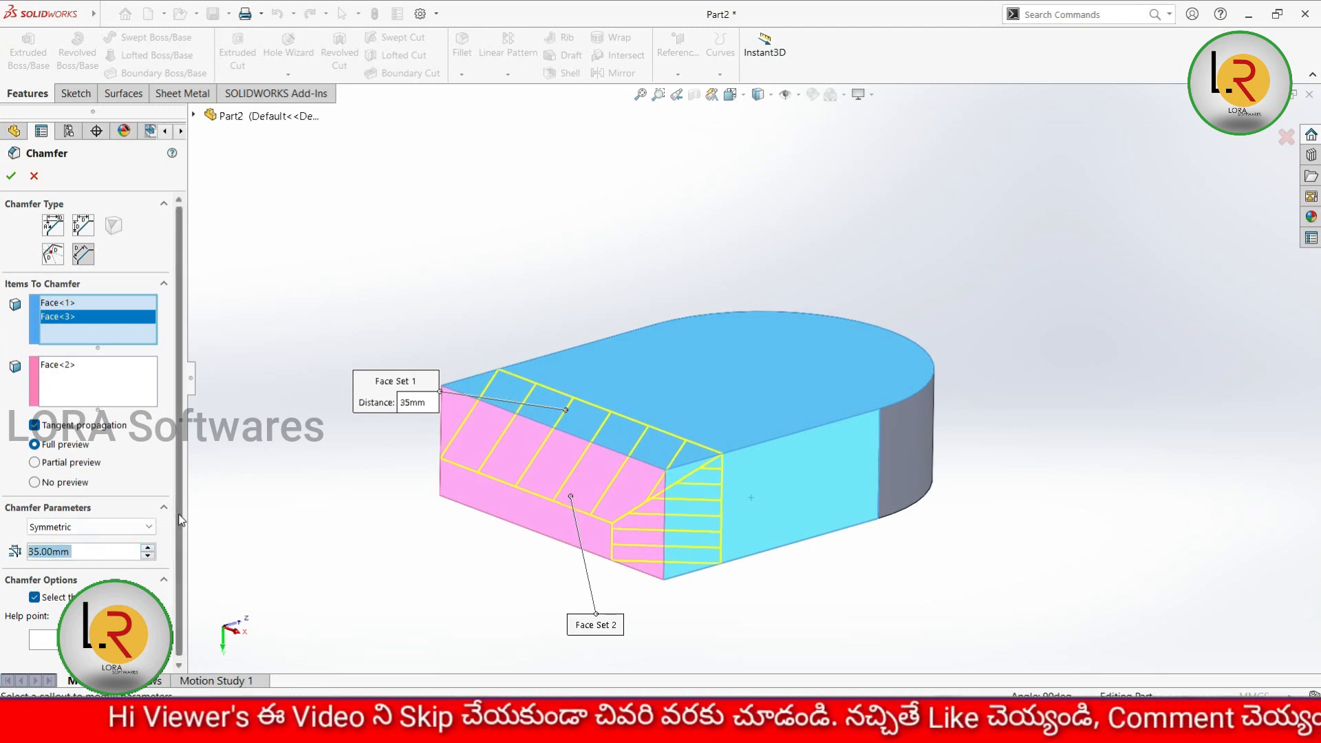
Step: Keep the Symmetric chamfer method and apply the Face Face chamfer, inspecting the chamfered end
click(95, 524)
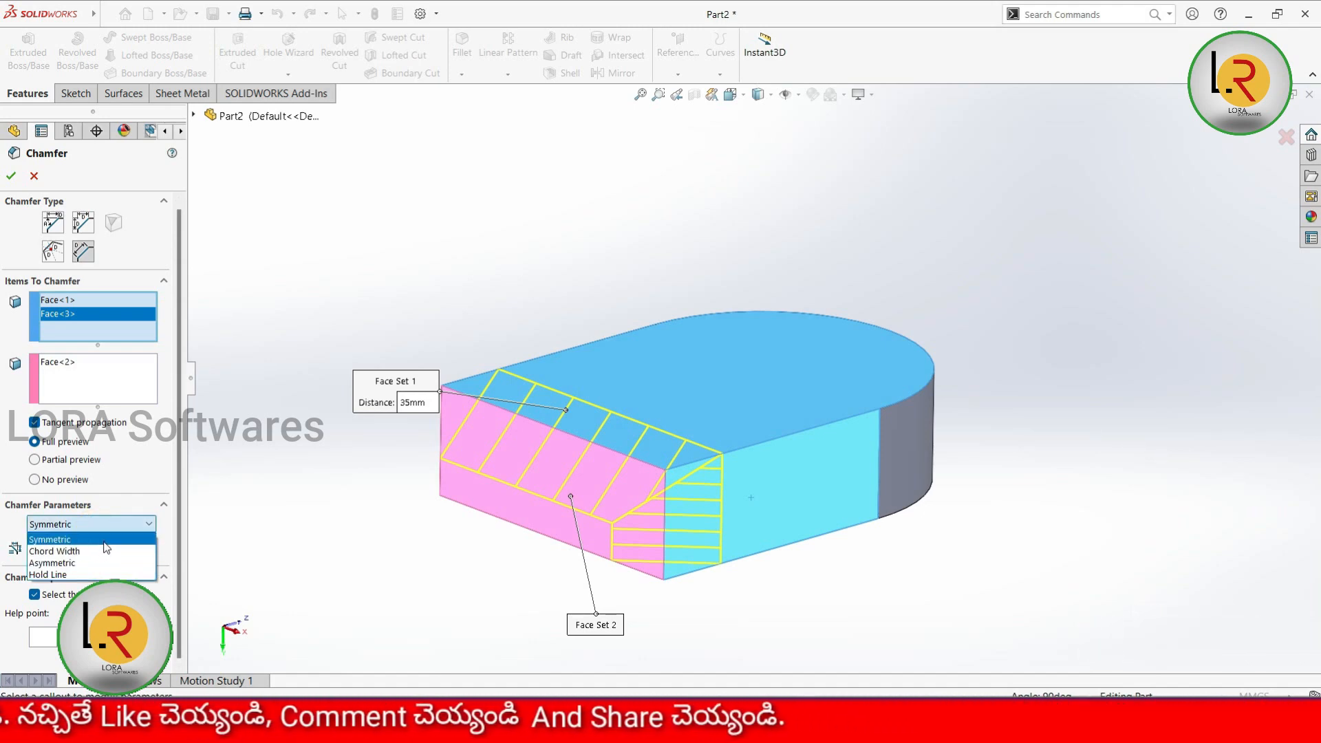
click(130, 523)
click(12, 177)
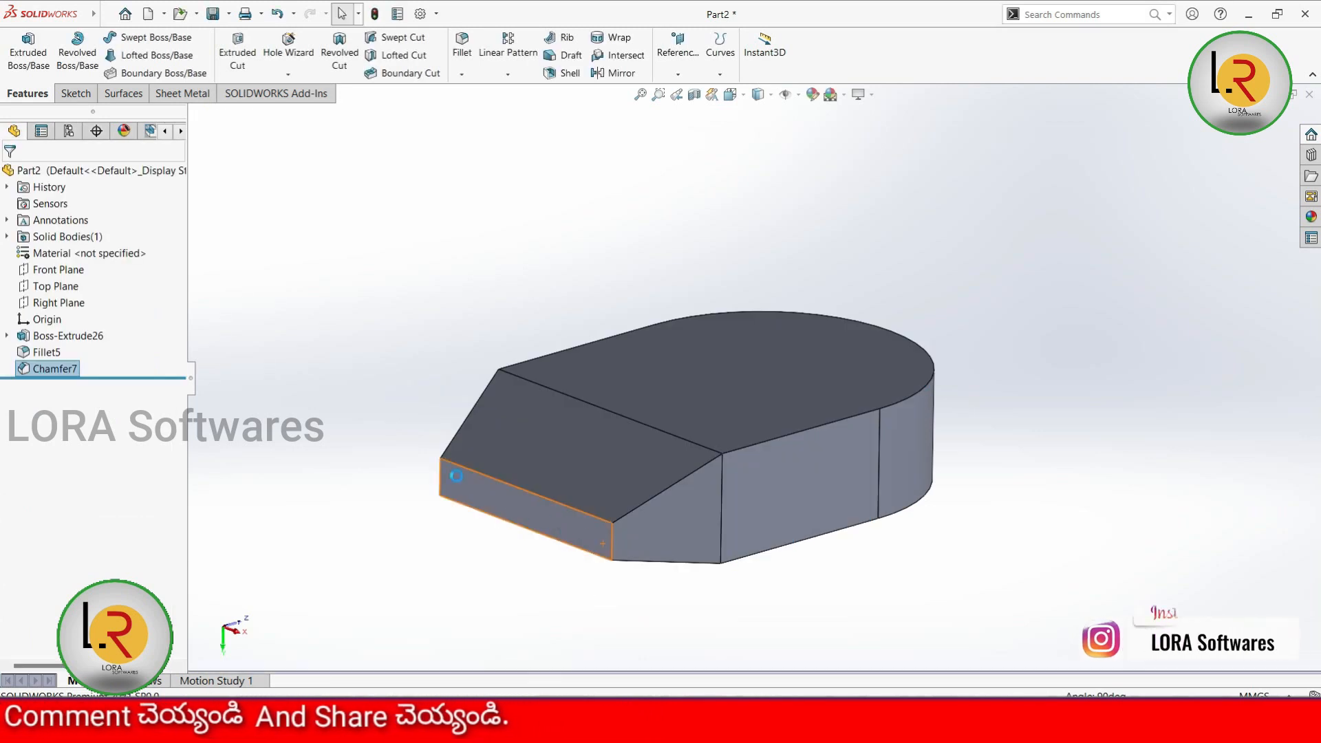
middle_drag(422, 331, 363, 363)
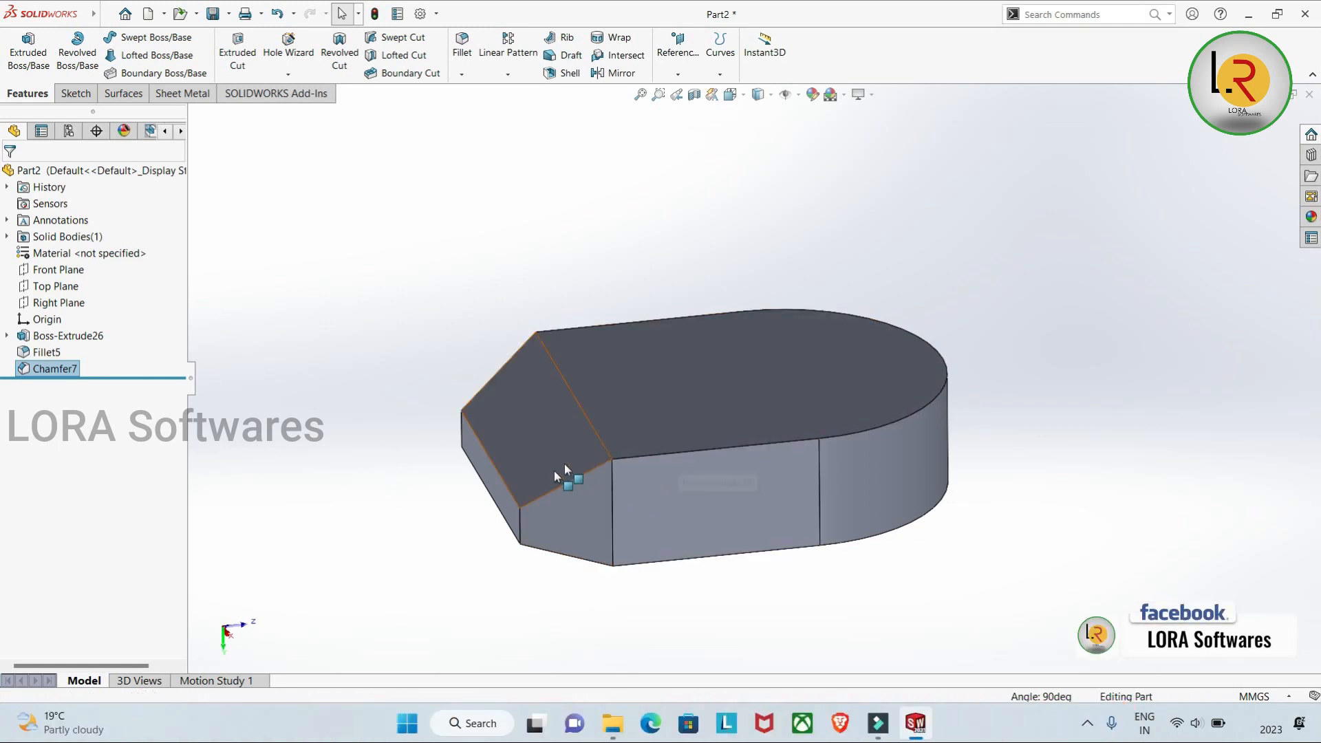
middle_drag(505, 568, 509, 526)
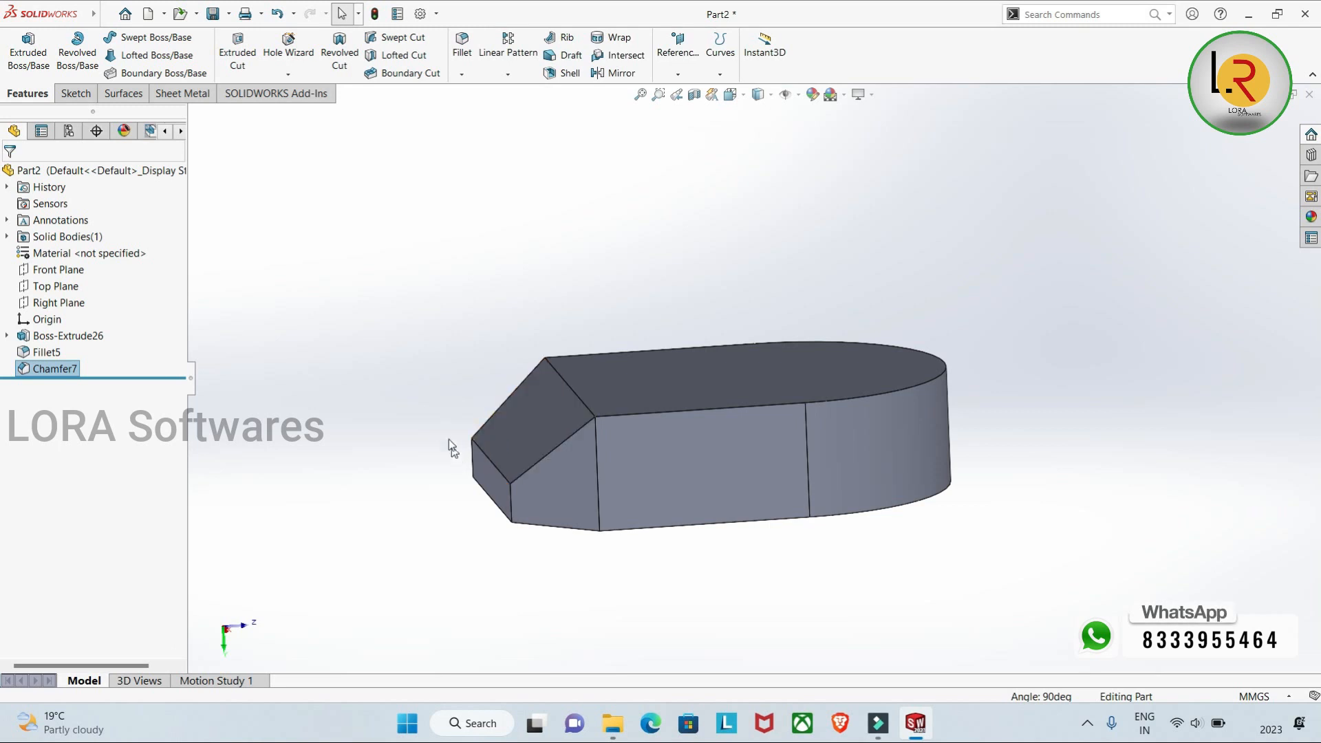
Step: Open the selection of hole commands
click(290, 76)
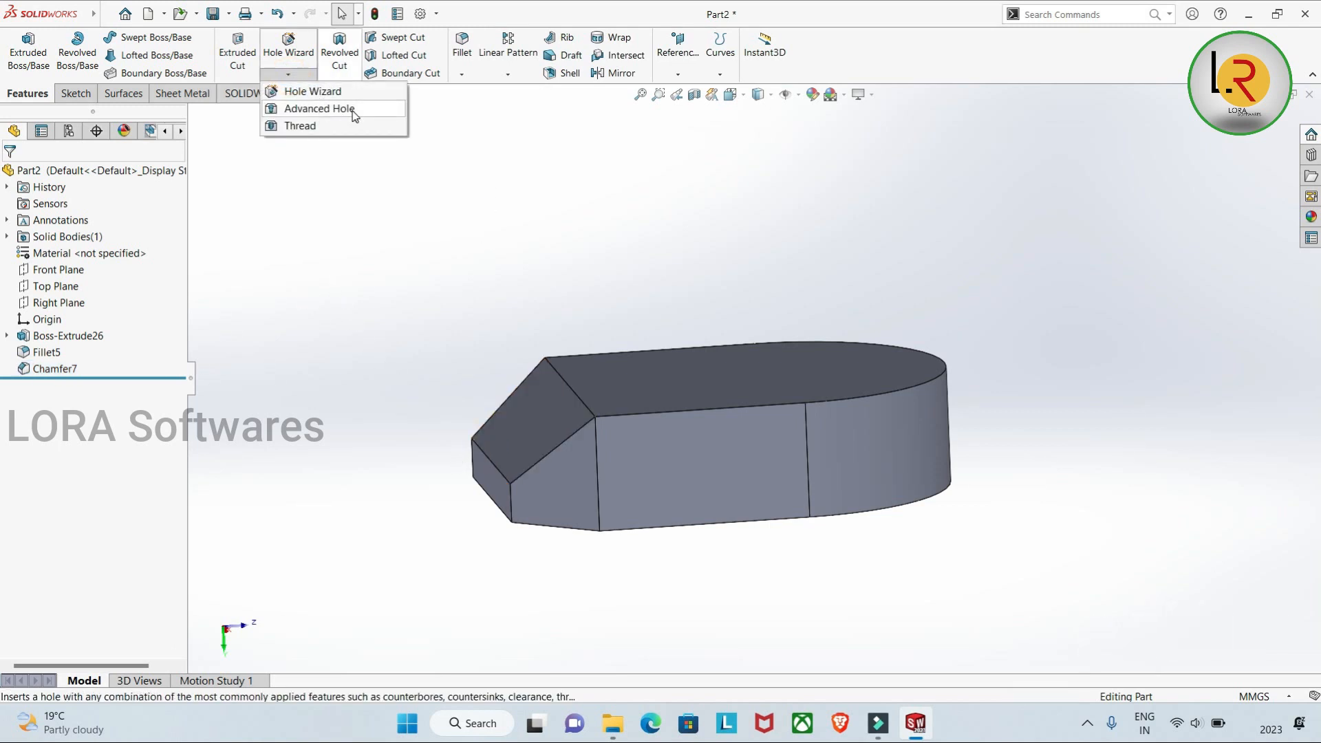